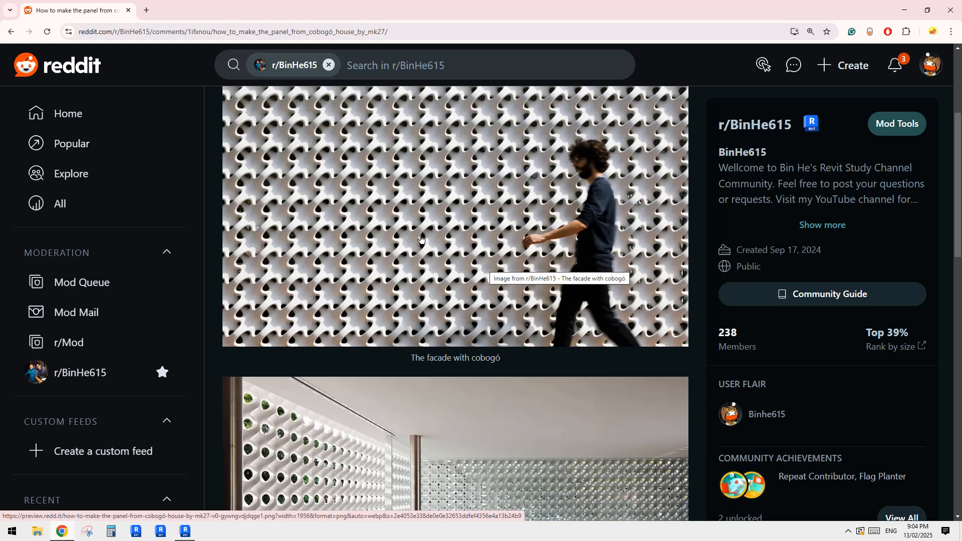
- Compare the cobogó facade photos in the Reddit post with the pattern-based panel wall modelled in Revit
scroll(421, 239, "down", 15)
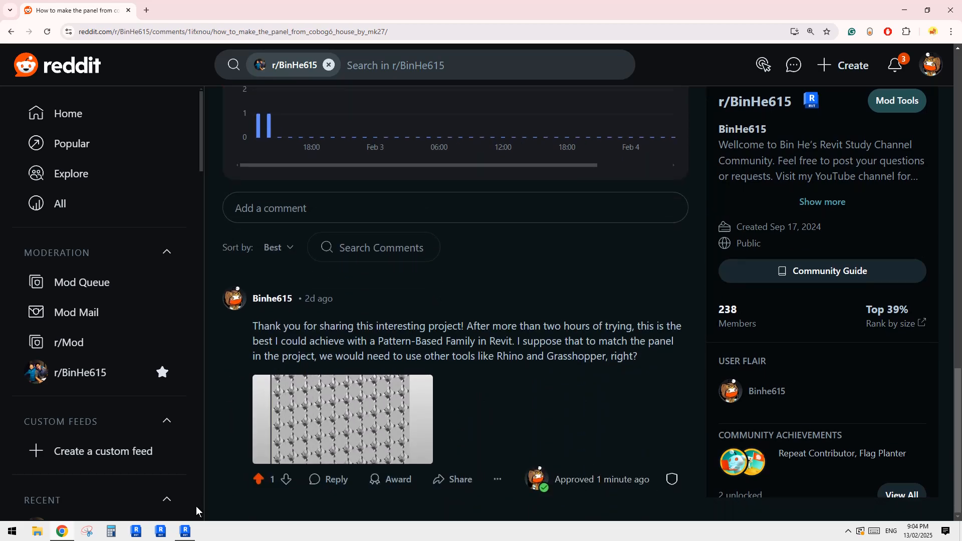
left_click(185, 531)
middle_click_drag(741, 331, 621, 315, "shift")
scroll(463, 284, "up", 2)
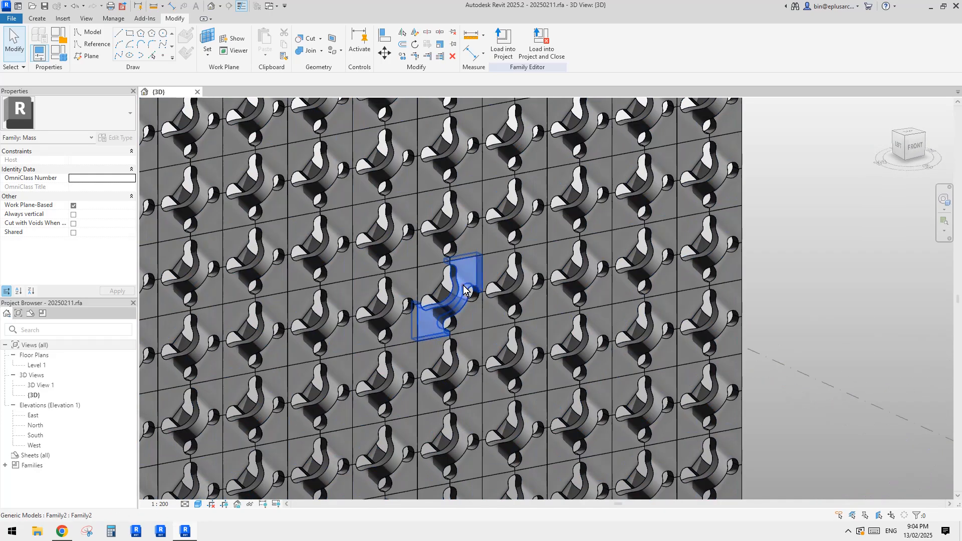
middle_click_drag(464, 279, 716, 211, "shift")
middle_click_drag(586, 253, 817, 251, "shift")
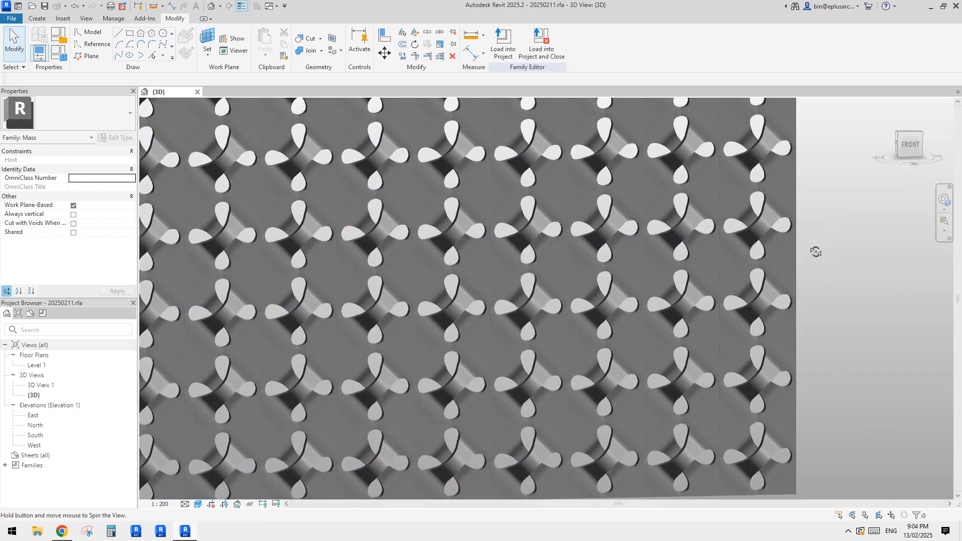
left_click(62, 532)
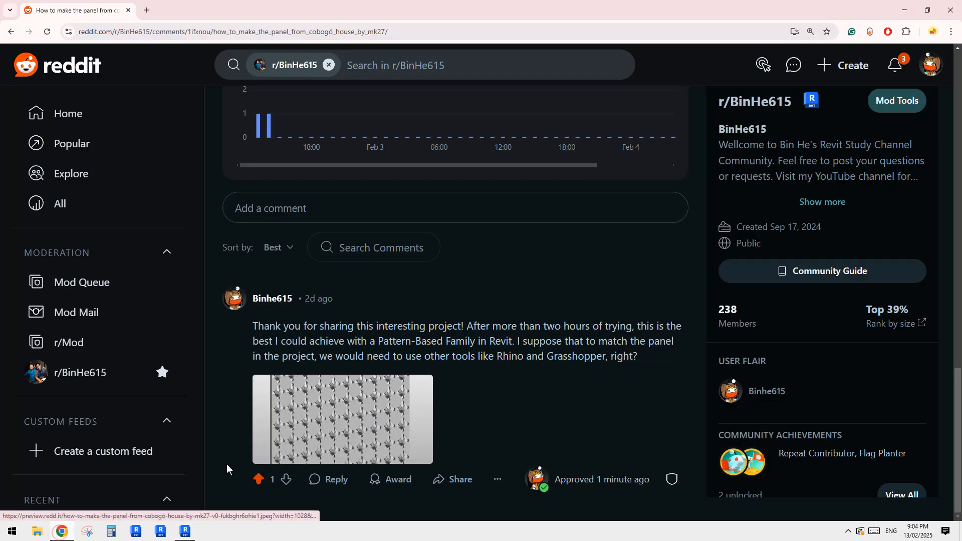
scroll(366, 293, "up", 10)
scroll(389, 326, "up", 8)
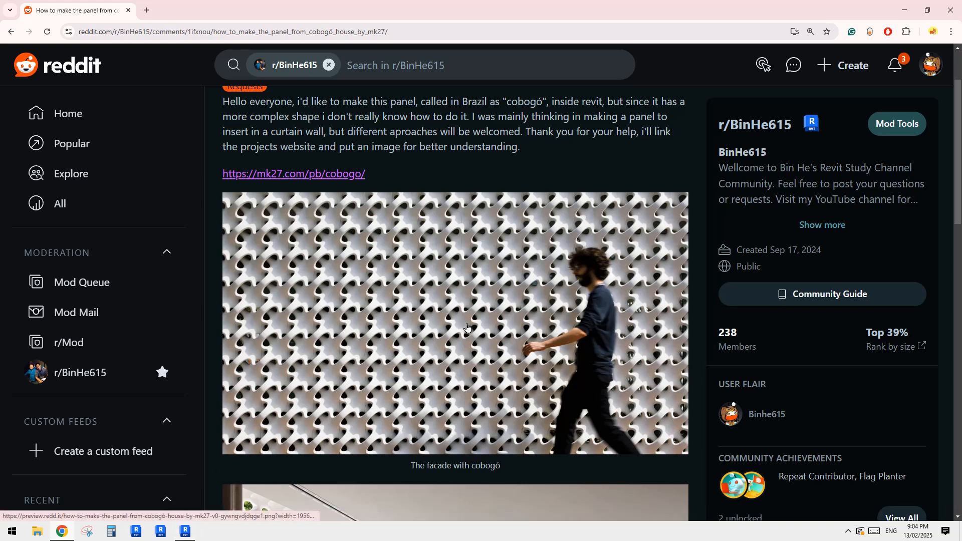
left_click(187, 535)
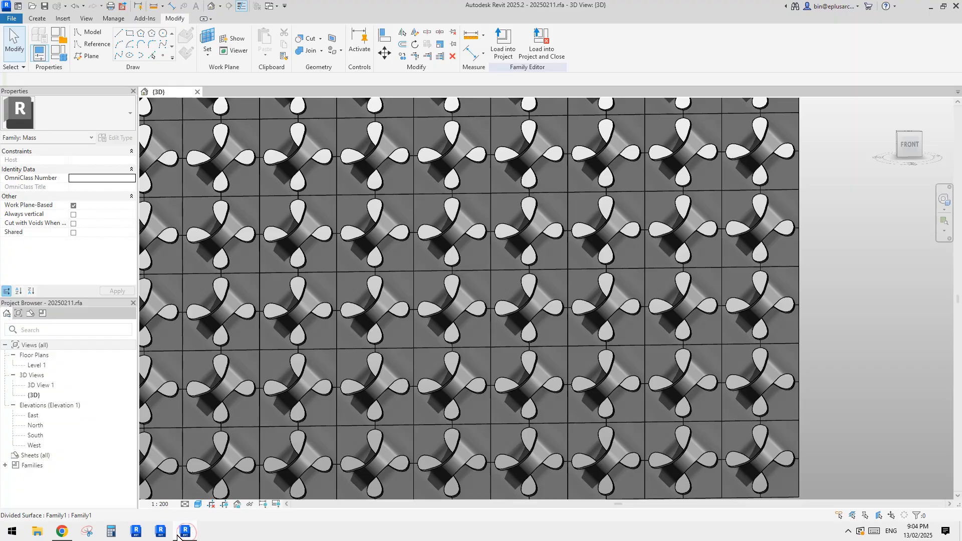
left_click(186, 533)
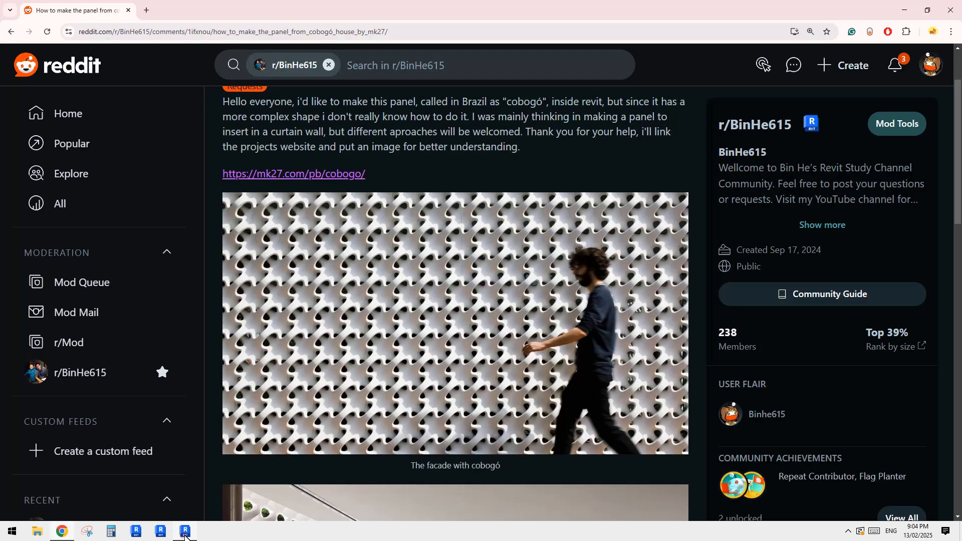
- Capture a snip of the cobogó pattern in the facade photo with Snipping Tool
left_click(86, 531)
left_click(681, 245)
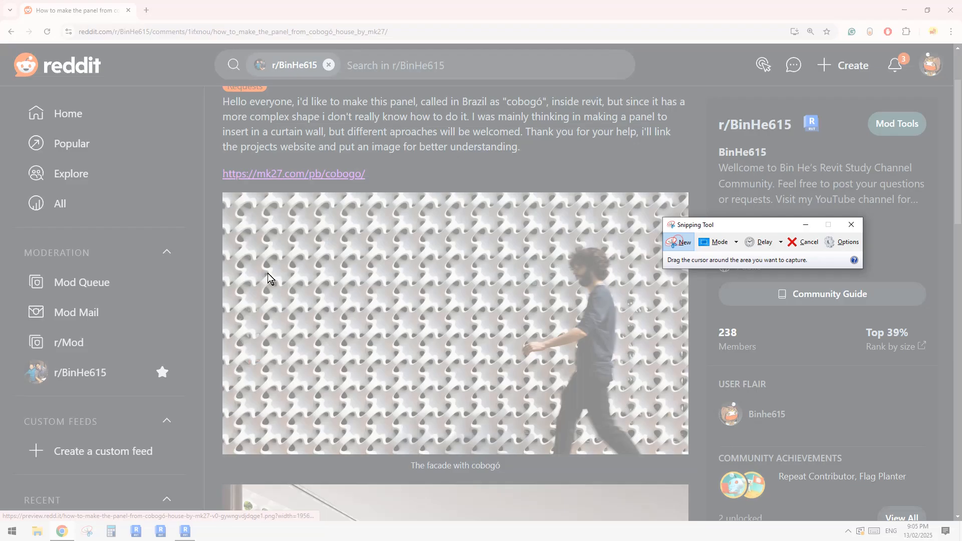
left_click_drag(295, 246, 519, 416)
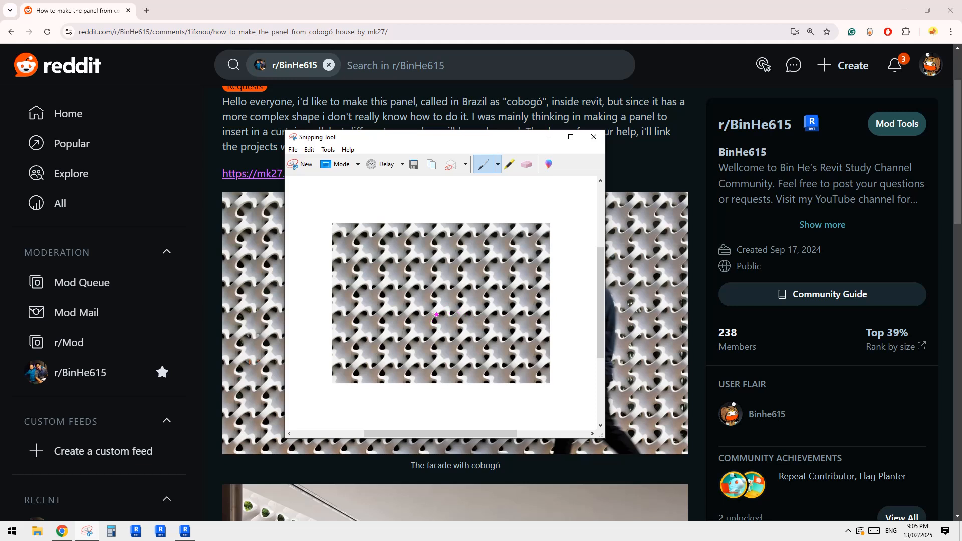
- Try marking a two-by-two grid of squares over the snipped pattern in pen, and erase the marks
mouse_move(437, 314)
left_mouse_down()
mouse_move(436, 335)
mouse_move(452, 340)
mouse_move(458, 326)
mouse_move(437, 316)
mouse_move(485, 314)
mouse_move(488, 341)
mouse_move(459, 341)
mouse_move(460, 305)
mouse_move(484, 289)
mouse_move(486, 316)
mouse_move(435, 301)
mouse_move(459, 316)
left_mouse_up()
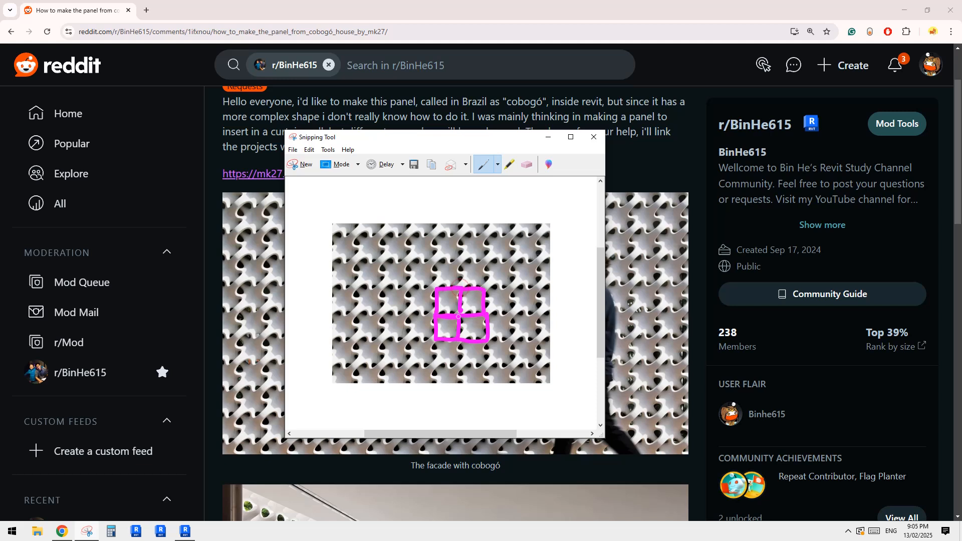
left_click(527, 164)
left_click(475, 289)
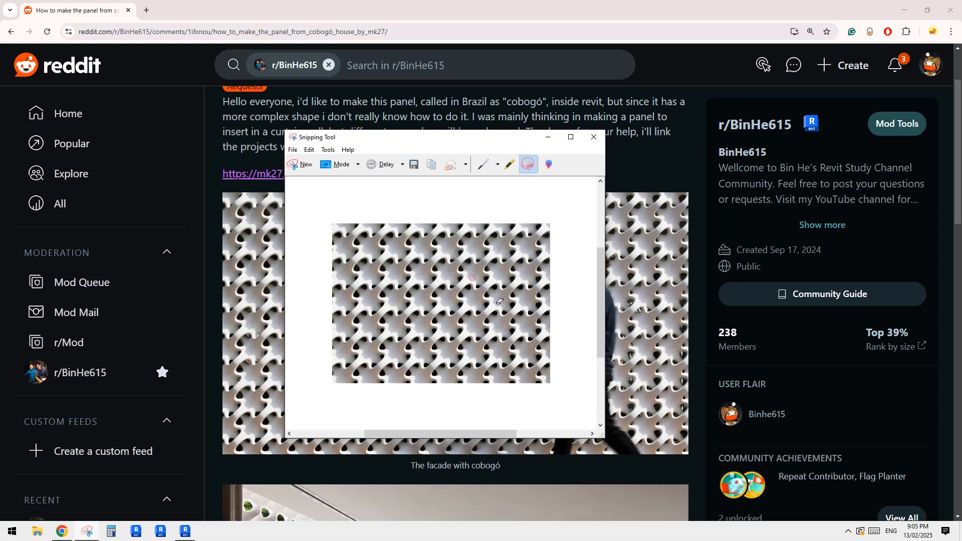
left_click(484, 165)
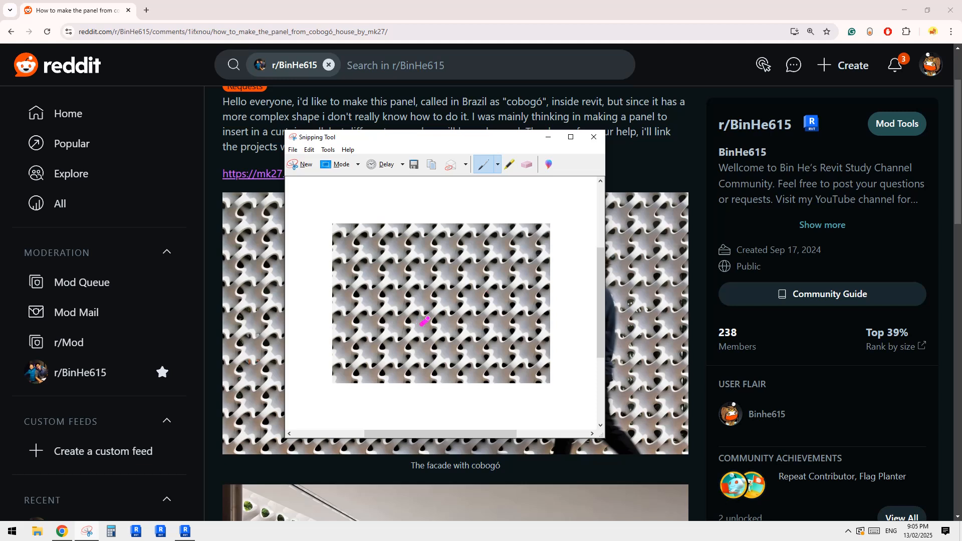
left_click(527, 163)
mouse_move(450, 321)
left_mouse_down()
mouse_move(427, 321)
mouse_move(433, 335)
mouse_move(412, 317)
mouse_move(449, 323)
left_mouse_up()
- Try marking a two-by-two grid of diagonal squares over the snipped pattern, and erase the marks
left_click(484, 166)
mouse_move(443, 303)
left_mouse_down()
mouse_move(424, 323)
mouse_move(421, 292)
mouse_move(445, 274)
mouse_move(444, 299)
mouse_move(487, 287)
mouse_move(465, 310)
mouse_move(460, 335)
mouse_move(482, 319)
mouse_move(475, 303)
left_mouse_up()
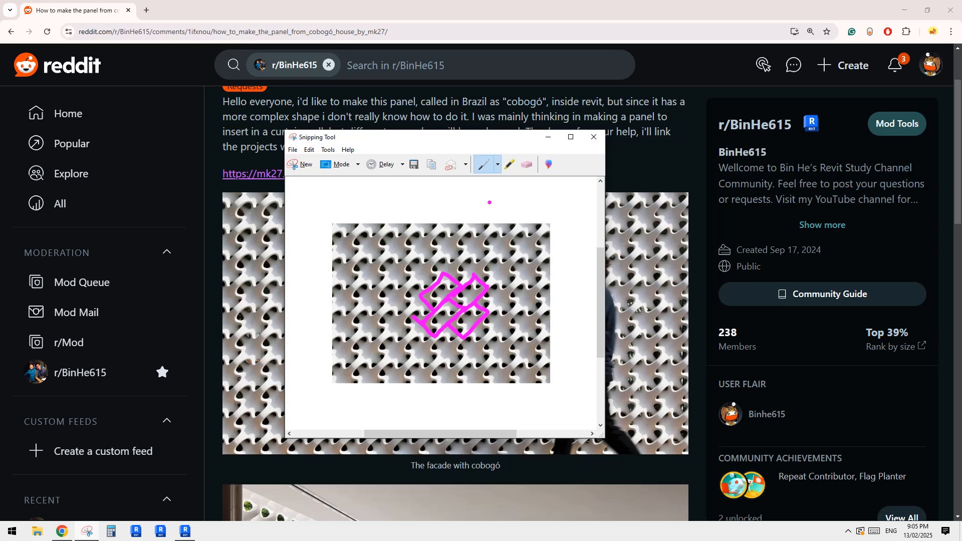
left_click(600, 134)
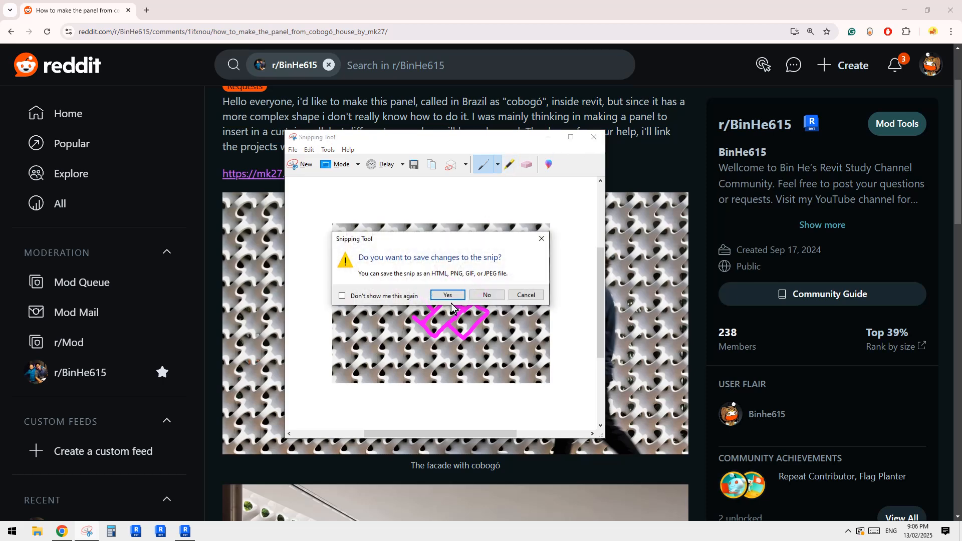
left_click(526, 295)
left_click(528, 164)
left_click(414, 296)
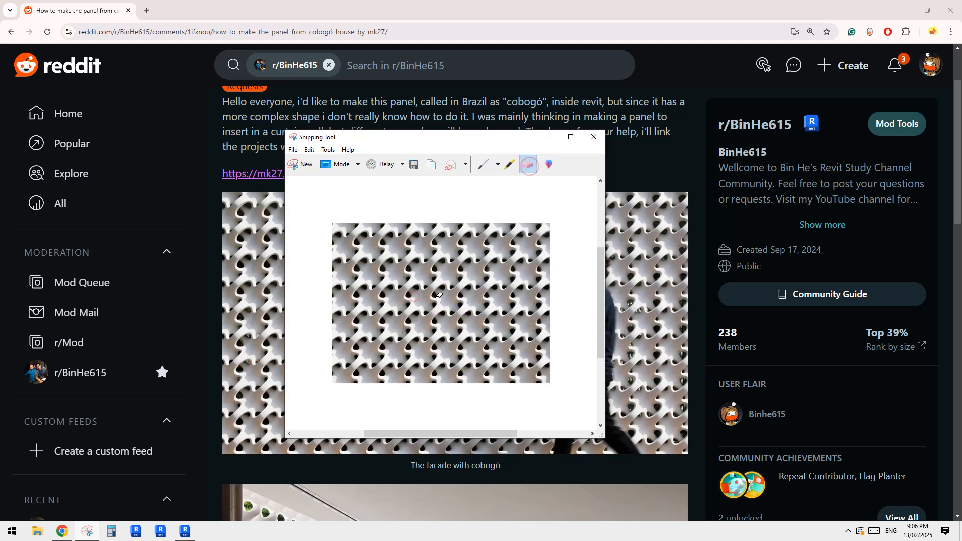
- Mark a grid of three by two square modules on the snip and outline one diagonal arm of the pattern
left_click(483, 164)
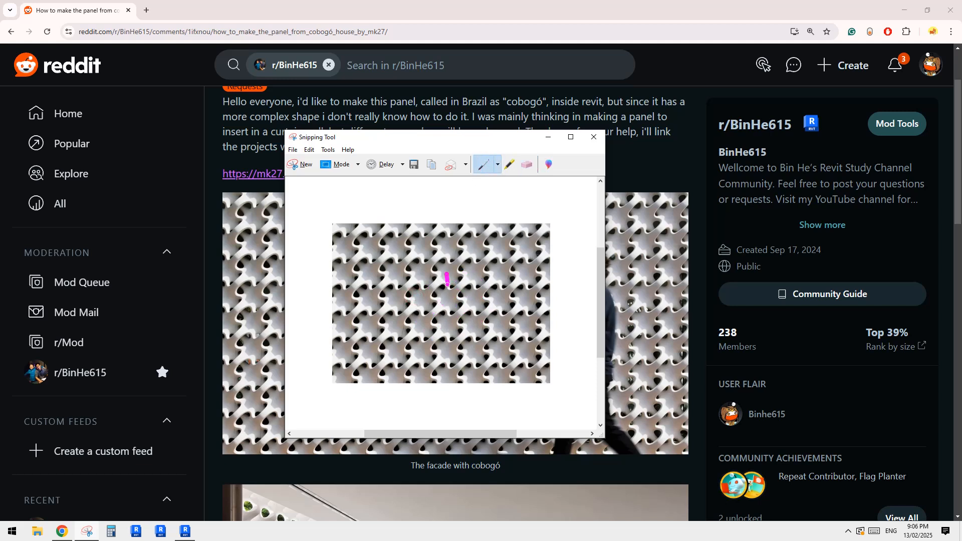
mouse_move(447, 285)
left_mouse_down()
mouse_move(448, 297)
mouse_move(471, 297)
mouse_move(478, 279)
mouse_move(458, 272)
mouse_move(448, 319)
mouse_move(459, 328)
mouse_move(473, 326)
mouse_move(477, 305)
mouse_move(501, 295)
mouse_move(503, 327)
mouse_move(477, 326)
left_mouse_up()
mouse_move(481, 273)
left_mouse_down()
mouse_move(503, 280)
mouse_move(504, 297)
left_mouse_up()
mouse_move(446, 274)
left_mouse_down()
mouse_move(418, 274)
mouse_move(419, 302)
mouse_move(450, 299)
left_mouse_up()
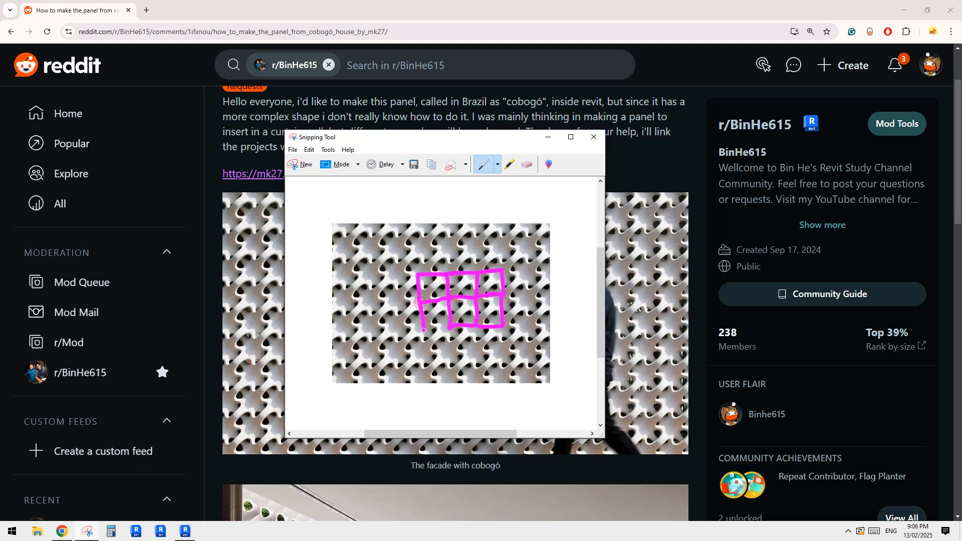
left_click_drag(424, 330, 451, 328)
left_click_drag(394, 247, 393, 259)
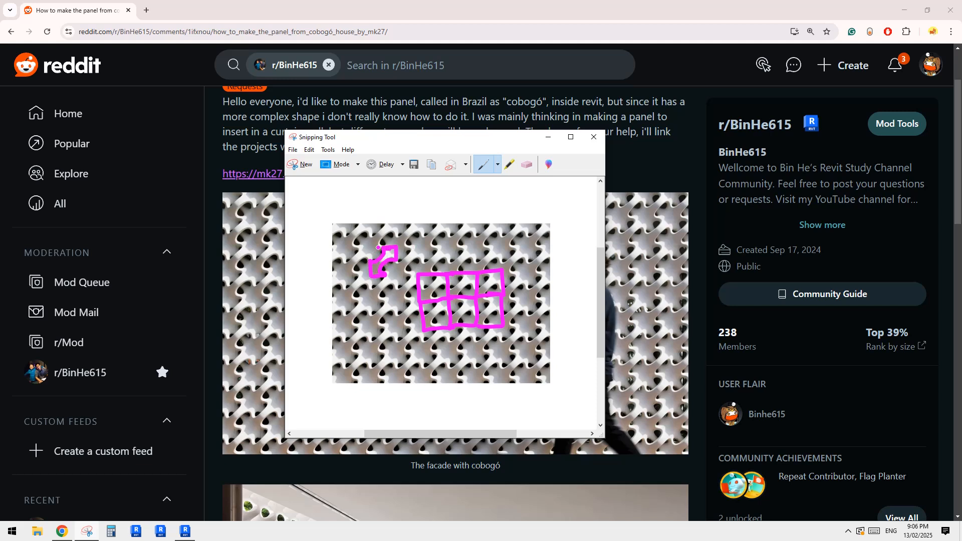
left_click_drag(370, 248, 379, 256)
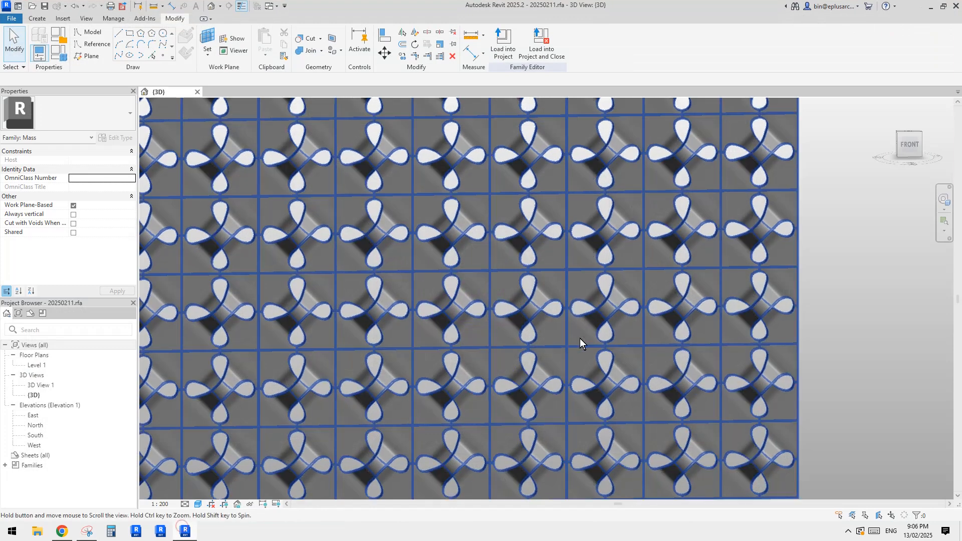
- Switch to Revit and examine the nested Family2 component within the wall's repeating panels from several angles
middle_click_drag(580, 339, 574, 396, "shift")
left_click(533, 320)
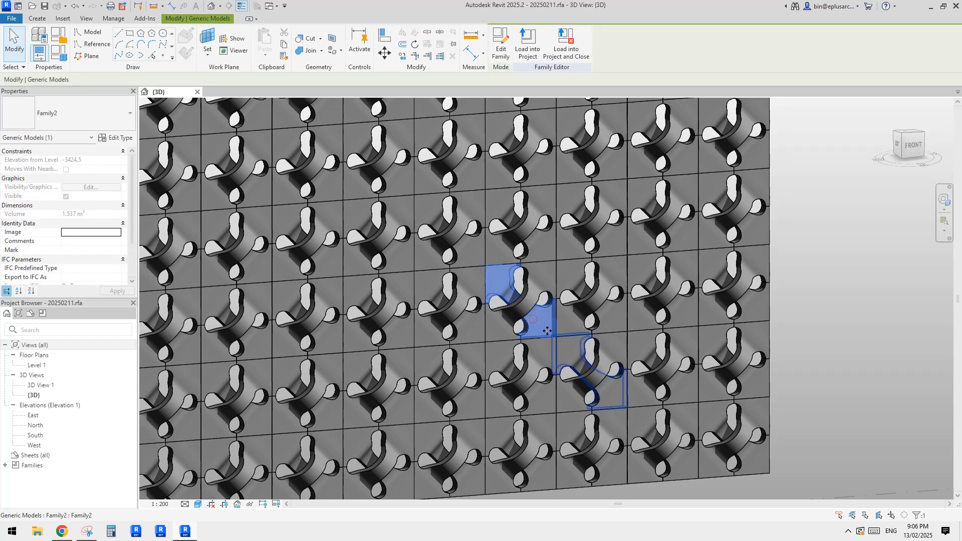
key("Escape")
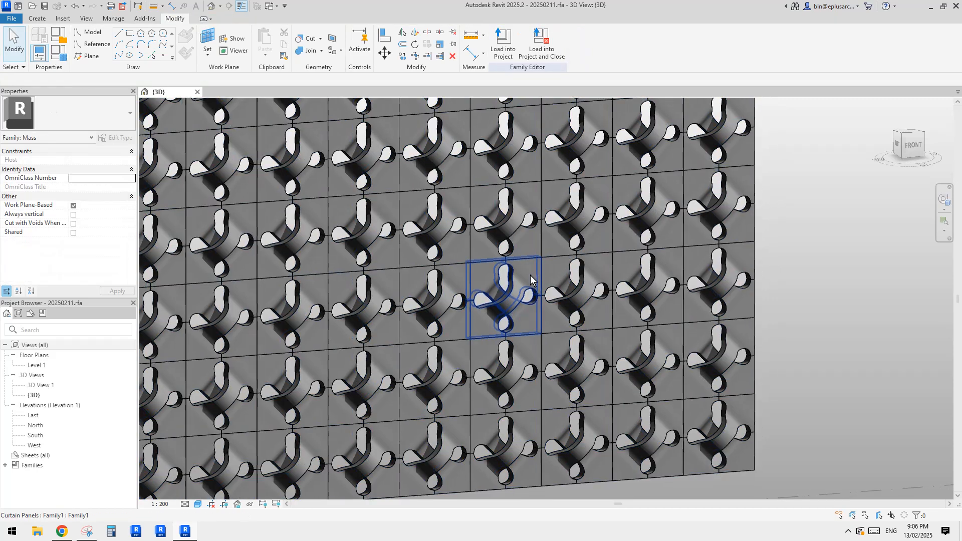
middle_click_drag(542, 288, 842, 317, "shift")
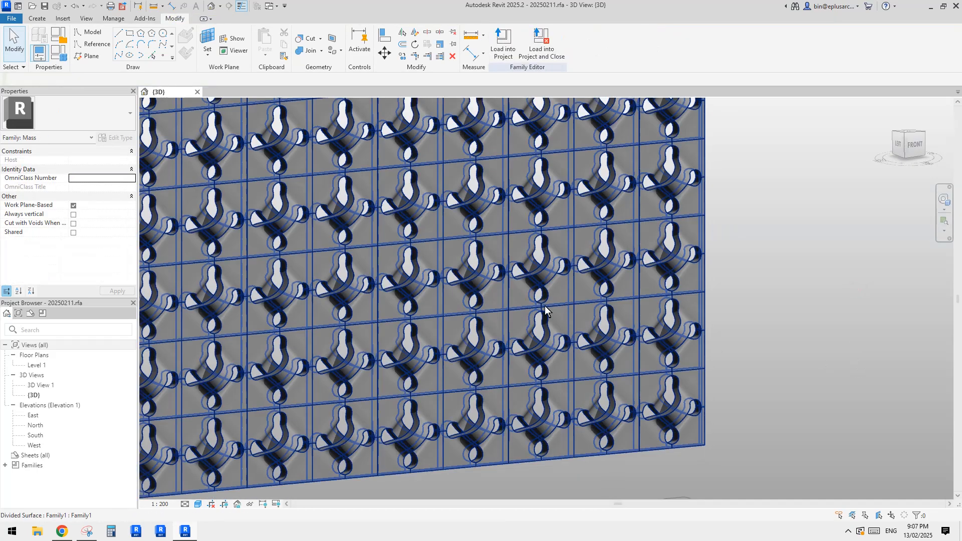
left_click(483, 274)
left_click(482, 273)
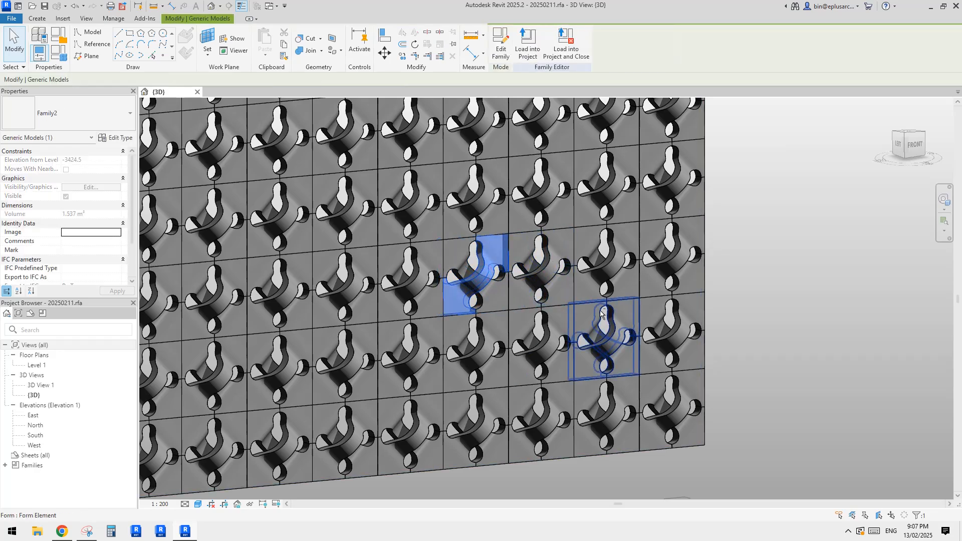
middle_click_drag(571, 346, 620, 280, "shift")
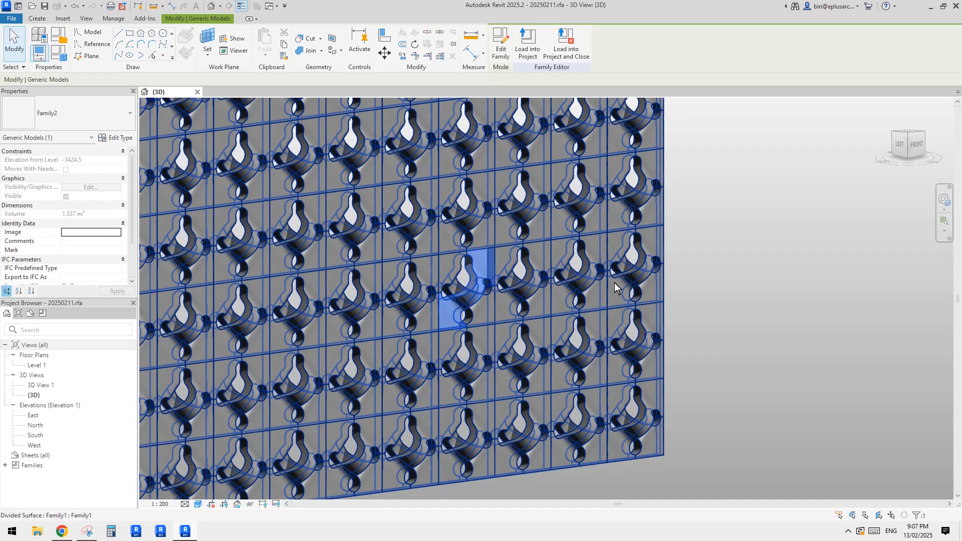
left_click(741, 252)
scroll(788, 282, "down", 1)
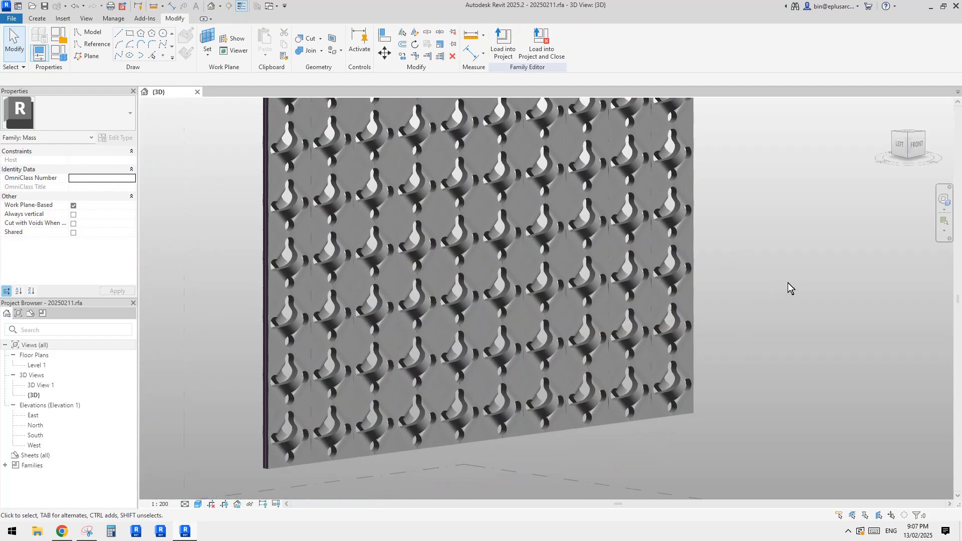
- Examine the whole patterned wall and one of its rectangular Family1 curtain panels
middle_click_drag(788, 283, 741, 290, "shift")
mouse_move(638, 302)
middle_mouse_down("shift")
mouse_move(779, 320)
mouse_move(716, 291)
mouse_move(736, 338)
mouse_move(694, 343)
mouse_move(733, 347)
mouse_move(729, 294)
mouse_move(703, 297)
mouse_move(771, 292)
middle_mouse_up("shift")
left_click(544, 280)
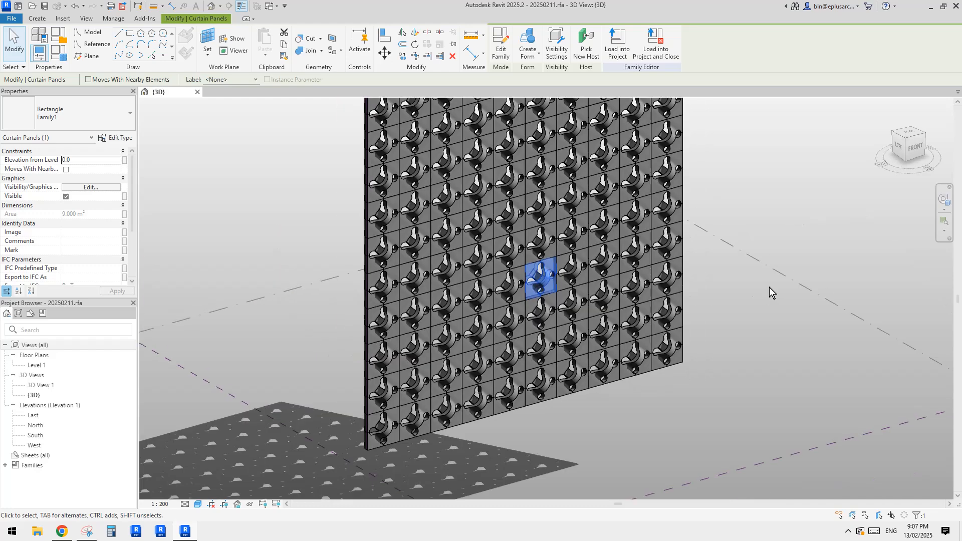
scroll(589, 279, "up", 2)
middle_click_drag(585, 275, 571, 282)
left_click(250, 278)
middle_click_drag(251, 279, 425, 293)
middle_click_drag(549, 308, 505, 300)
scroll(526, 299, "down", 1)
scroll(342, 260, "down", 1)
left_click(342, 260)
middle_click_drag(342, 260, 341, 262, "shift")
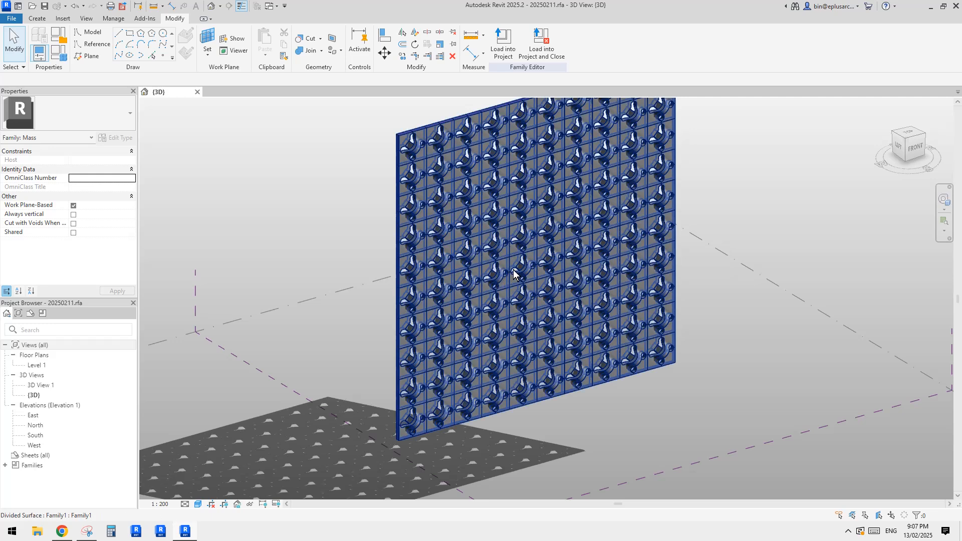
middle_click_drag(295, 223, 276, 231)
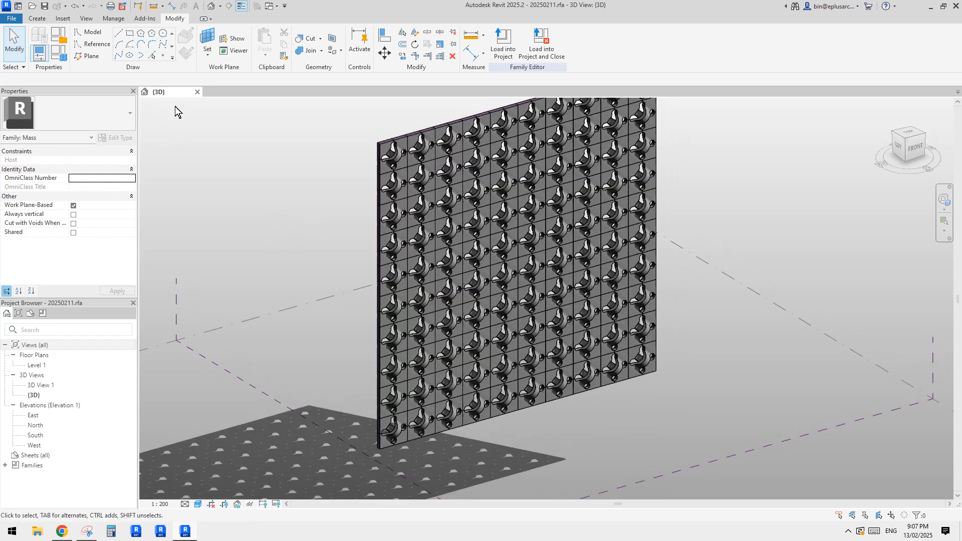
- Create a new family from the Metric Generic Model Pattern Based.rft template
left_click(11, 18)
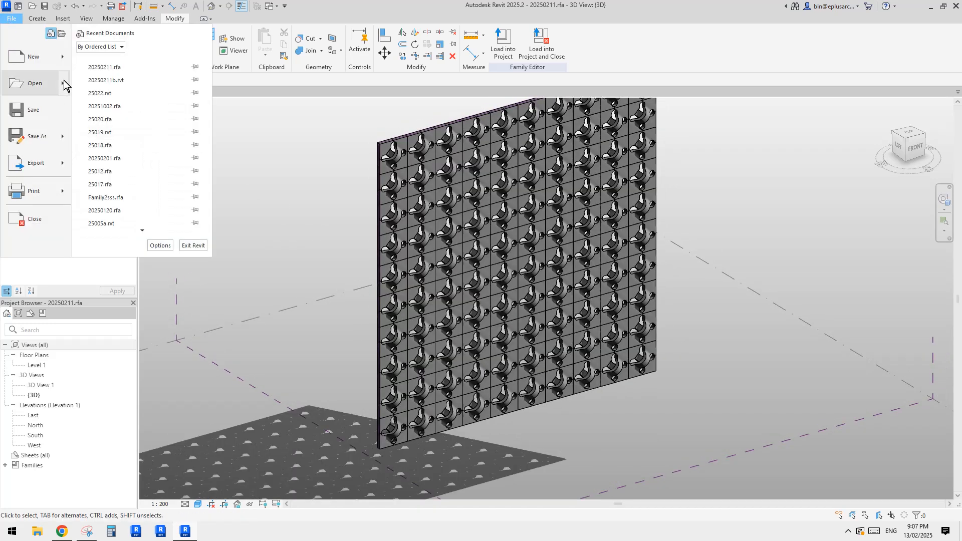
mouse_move(62, 59)
left_click(116, 87)
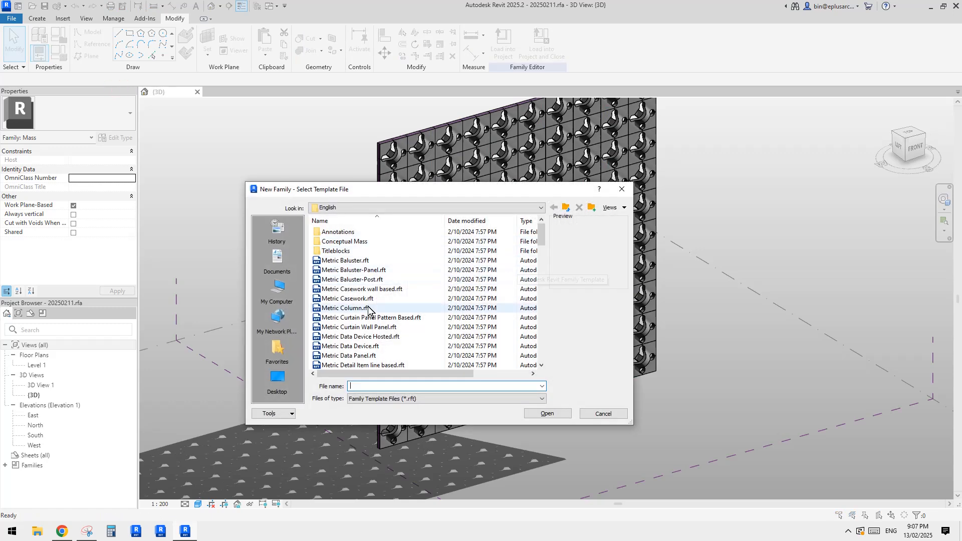
left_click_drag(542, 234, 543, 287)
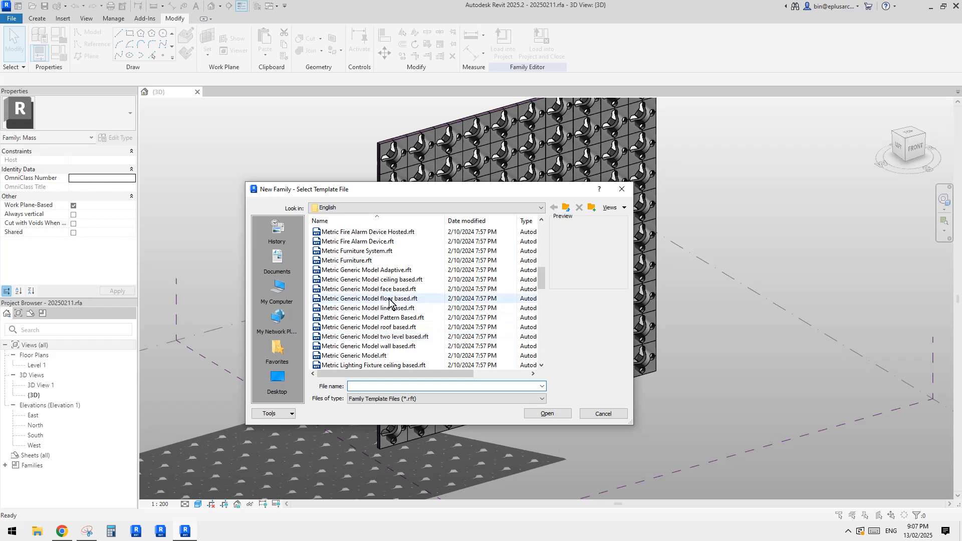
double_click(393, 318)
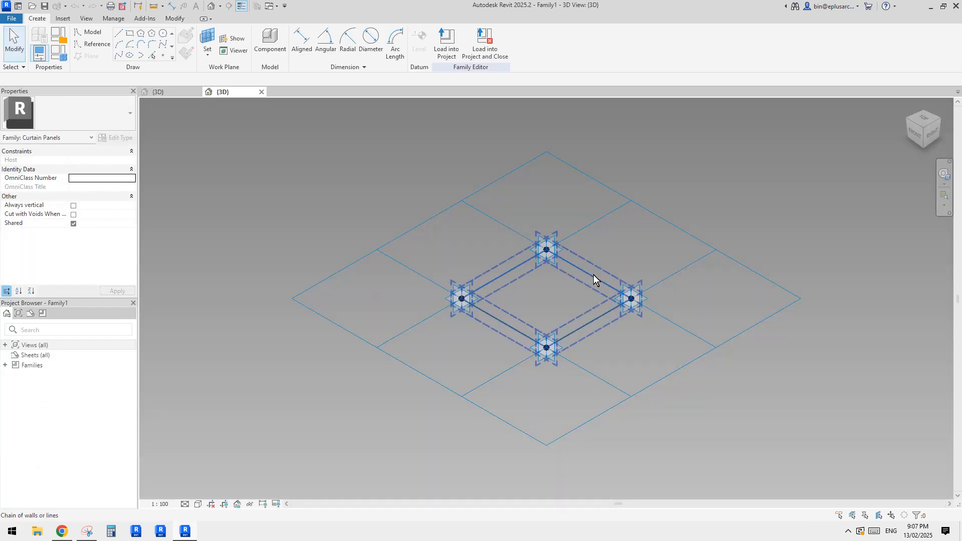
middle_click_drag(593, 275, 625, 258, "shift")
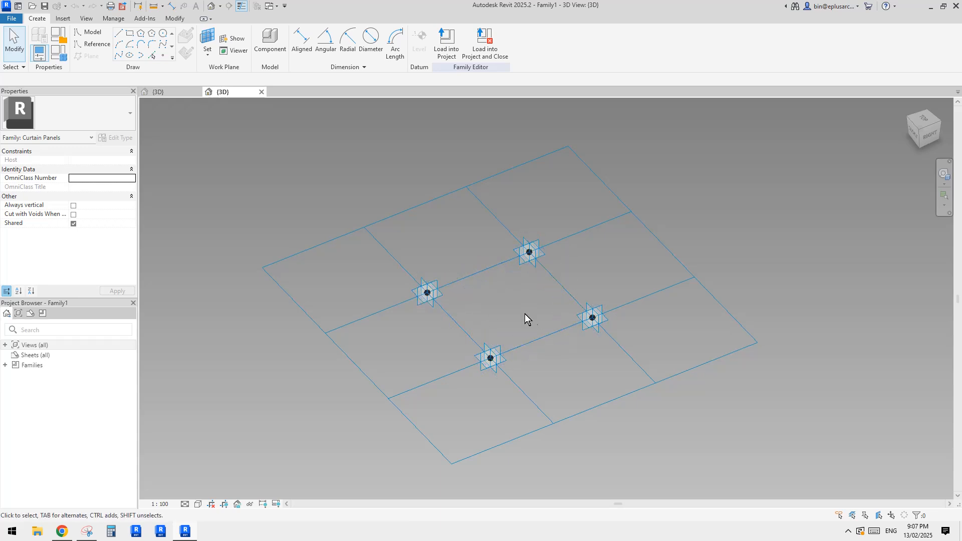
middle_click_drag(449, 266, 438, 282)
- Create a new family from the Metric Generic Model Adaptive.rft template
left_click(11, 18)
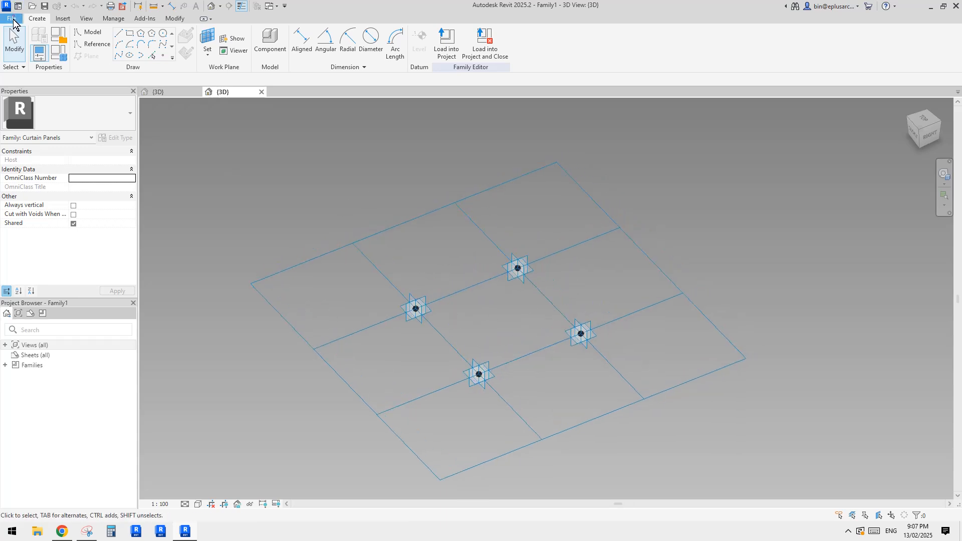
mouse_move(63, 57)
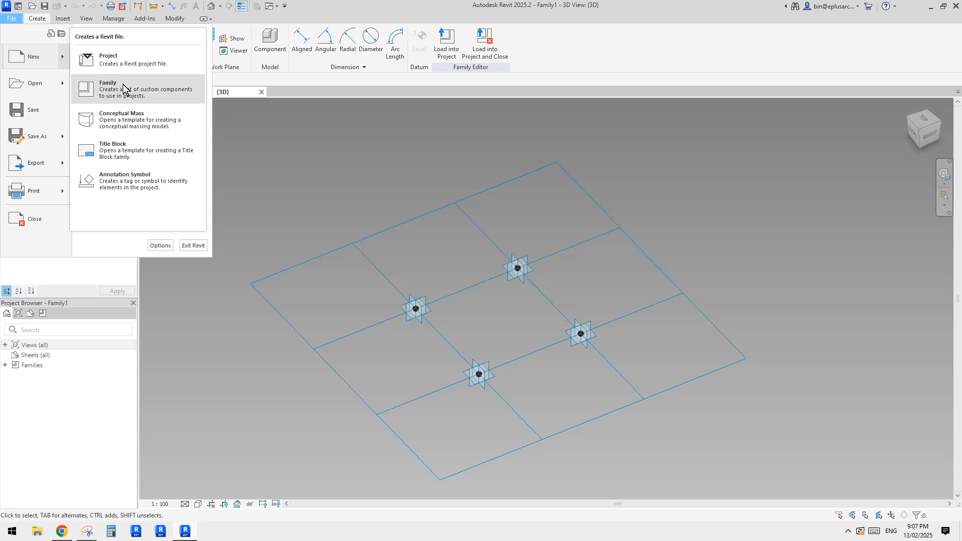
left_click(123, 84)
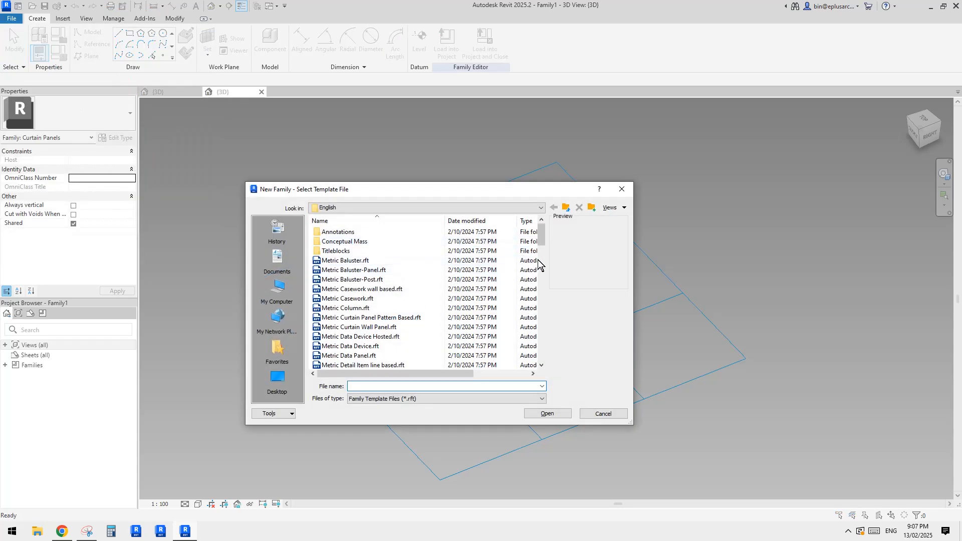
left_click(541, 260)
left_click_drag(543, 278, 546, 276)
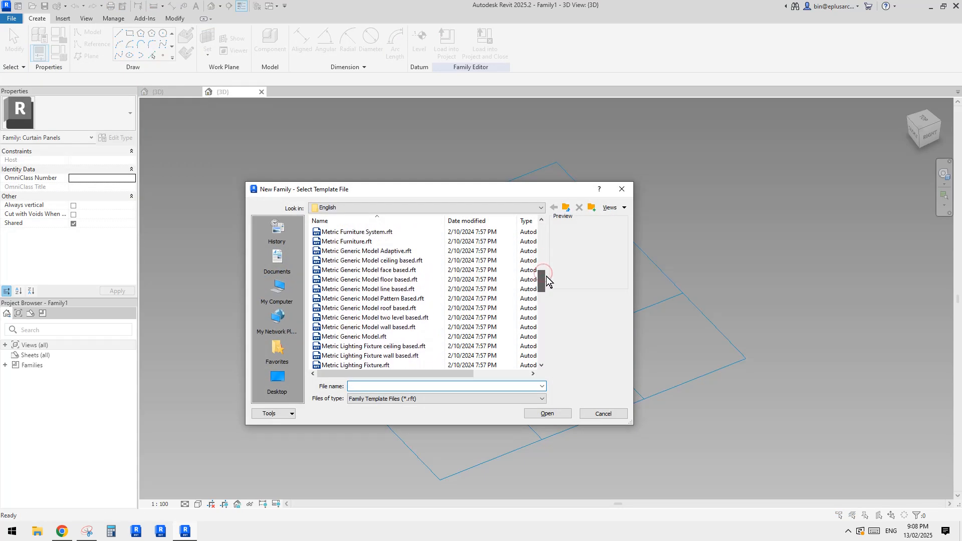
double_click(396, 252)
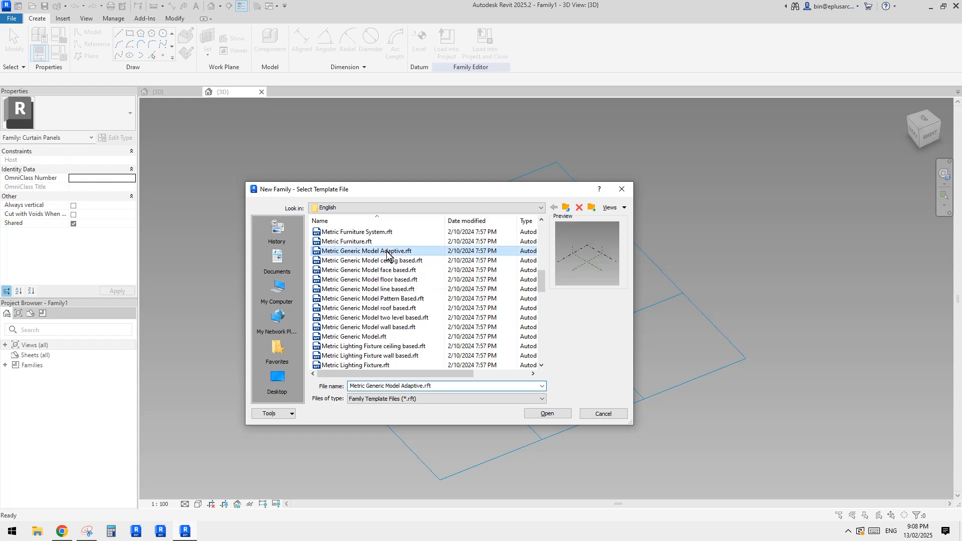
scroll(595, 338, "up", 5)
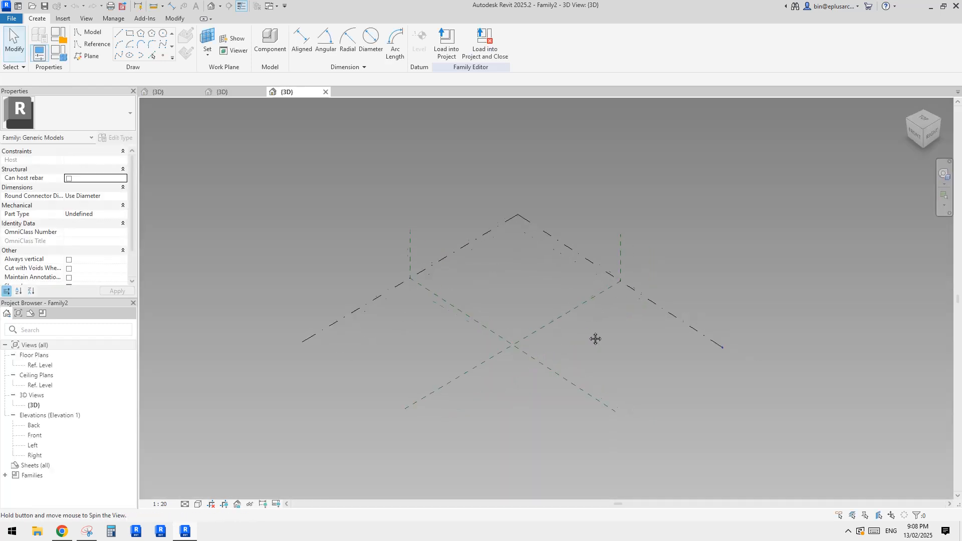
middle_click_drag(330, 204, 326, 208)
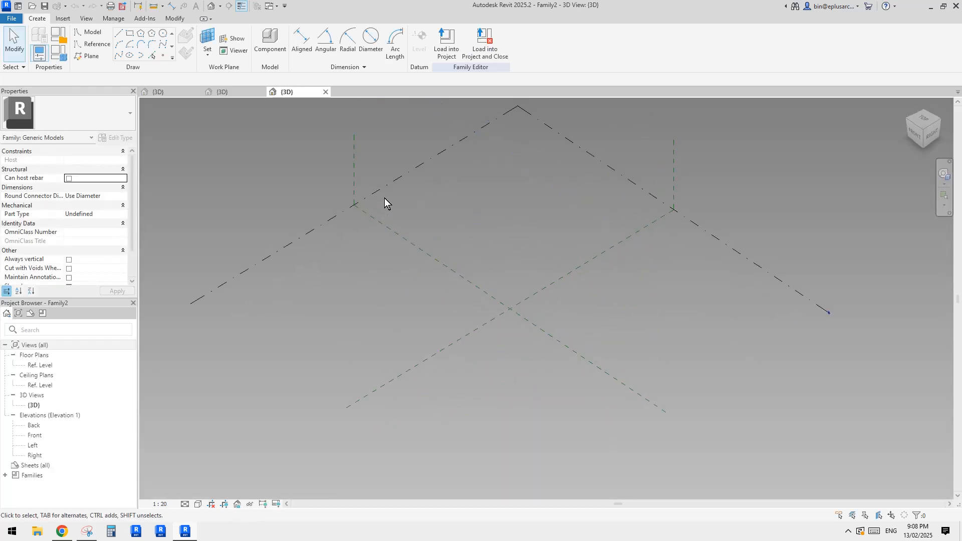
middle_click_drag(454, 208, 443, 209)
- Switch to Snipping Tool, enlarge its window and mark four dots beside the pattern image as the corners of one module
left_click(86, 532)
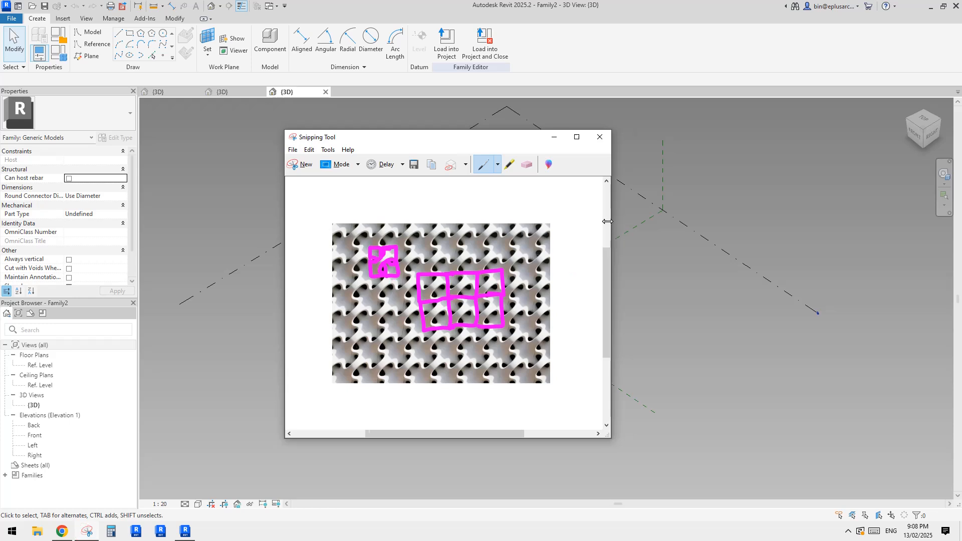
left_click_drag(606, 219, 842, 219)
left_click_drag(645, 440, 644, 474)
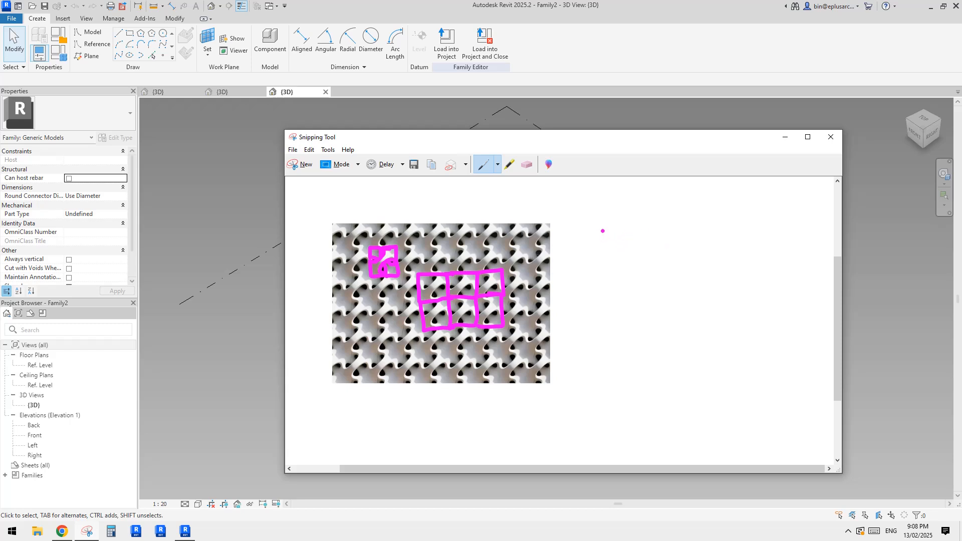
left_click(700, 229)
left_click(602, 362)
left_click(709, 366)
- Sketch the module's curved diagonal outline between the four corner dots, with an upward arrow below and an arch-shaped profile beside it
mouse_move(644, 233)
left_mouse_down()
mouse_move(661, 255)
mouse_move(612, 302)
left_mouse_up()
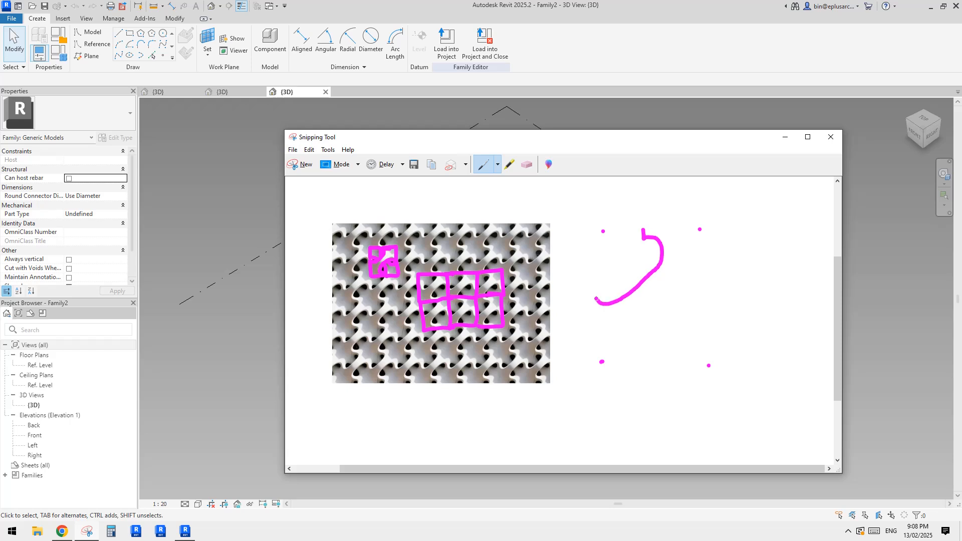
left_click_drag(593, 299, 599, 362)
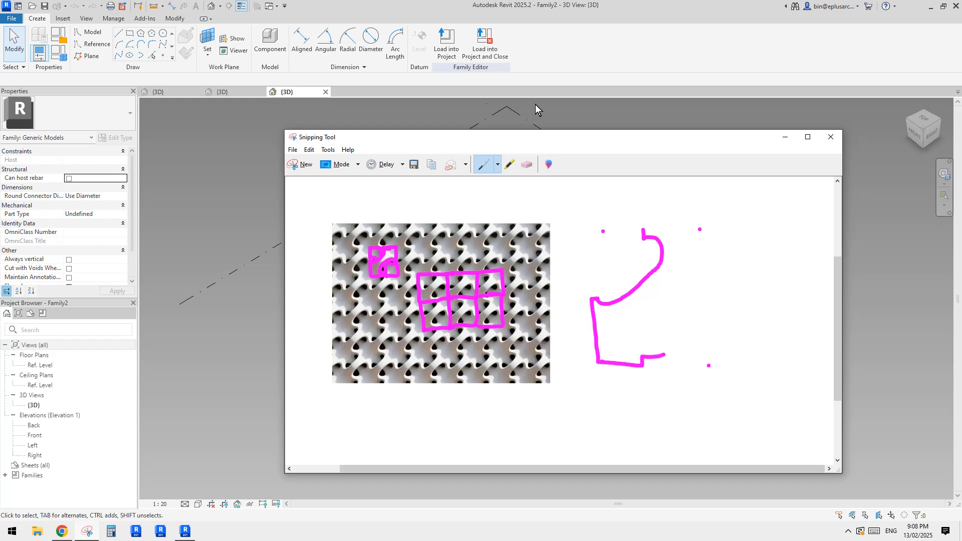
mouse_move(644, 353)
left_mouse_down()
mouse_move(682, 313)
mouse_move(708, 264)
mouse_move(649, 229)
left_mouse_up()
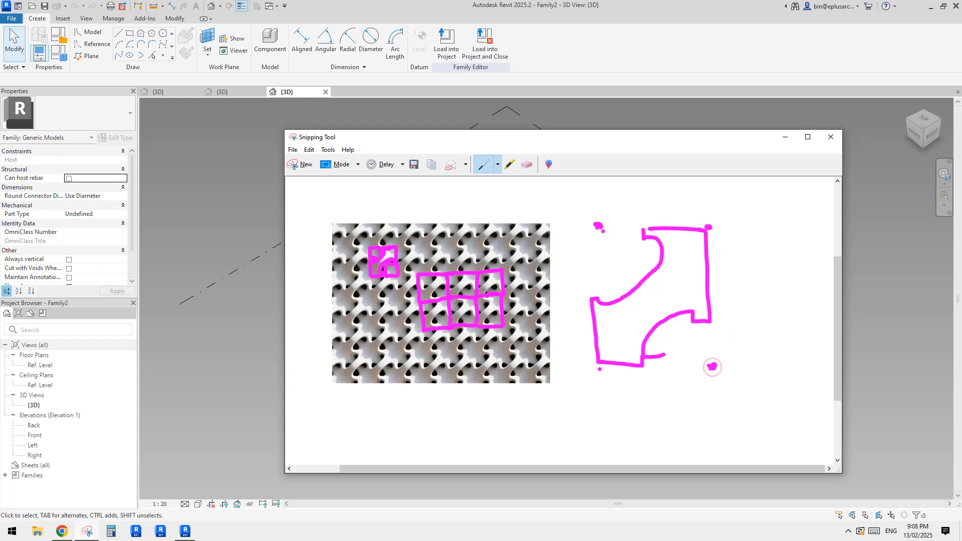
left_click(597, 367)
mouse_move(663, 451)
left_mouse_down()
mouse_move(652, 427)
mouse_move(685, 429)
left_mouse_up()
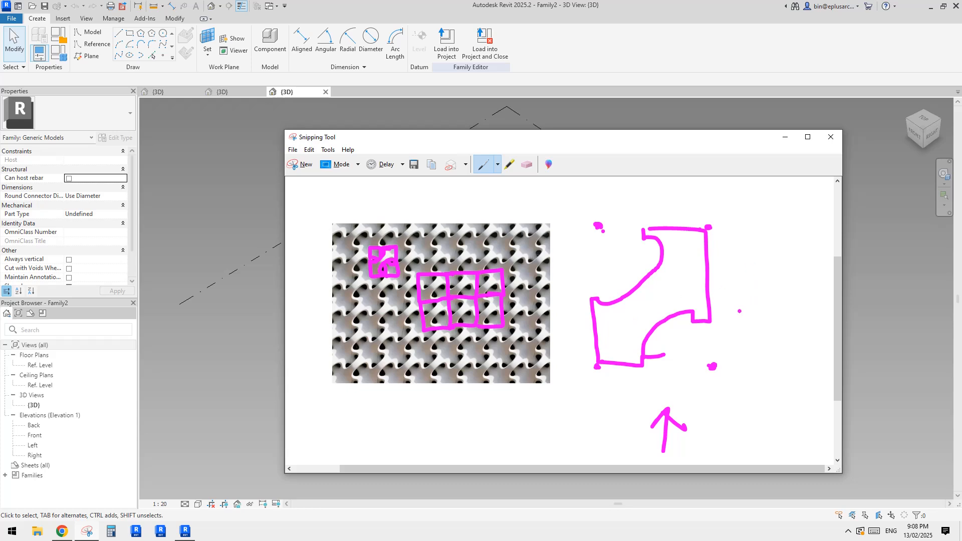
left_click_drag(747, 310, 755, 289)
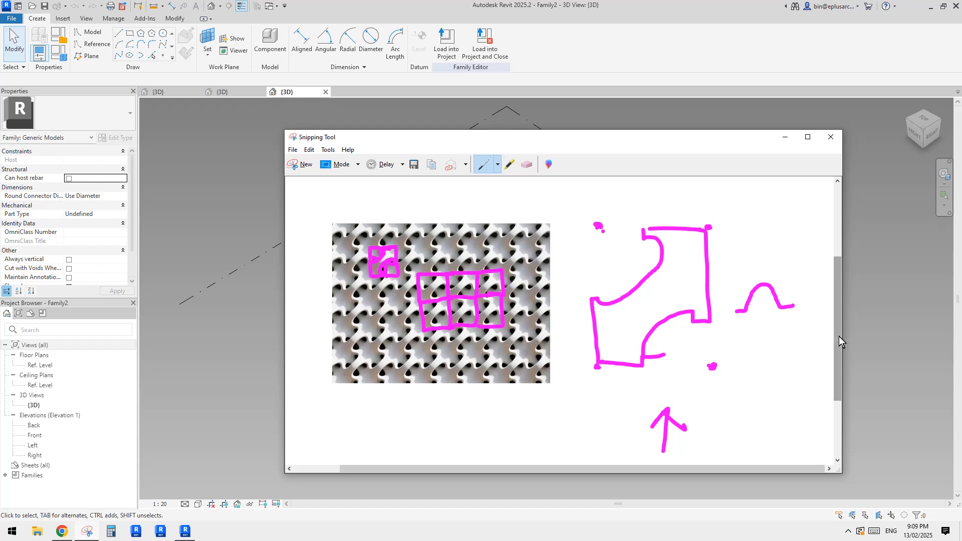
- Return to Revit and place four reference points around the intersection of the centre reference planes
left_click(187, 252)
middle_click_drag(550, 302, 511, 318, "shift")
scroll(506, 318, "down", 1)
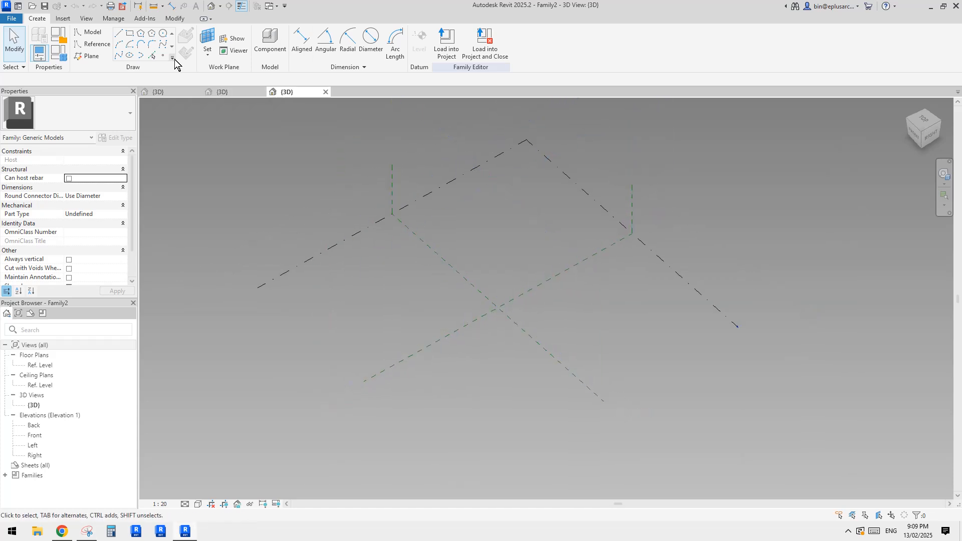
left_click(163, 56)
scroll(499, 284, "up", 2)
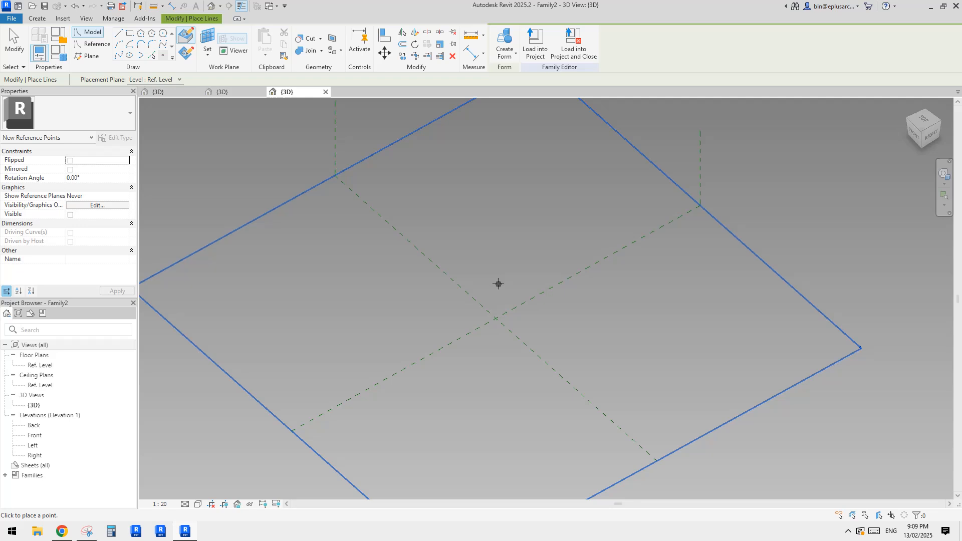
left_click(529, 324)
left_click(484, 352)
left_click(447, 316)
key("Escape")
- Try to make the four reference points adaptive
middle_click_drag(574, 198, 494, 312, "shift")
left_click_drag(375, 224, 552, 392)
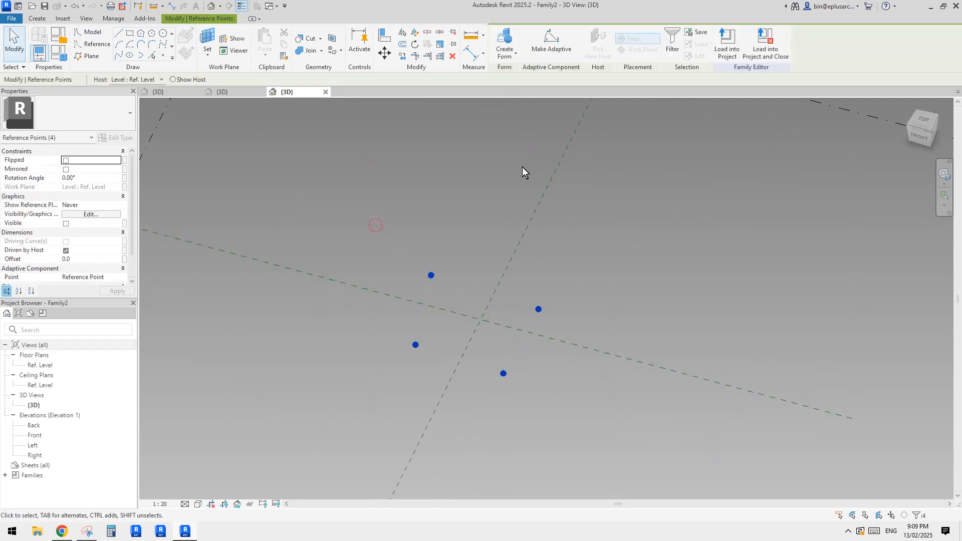
left_click(546, 48)
middle_click_drag(561, 233, 531, 294, "shift")
left_click(495, 265)
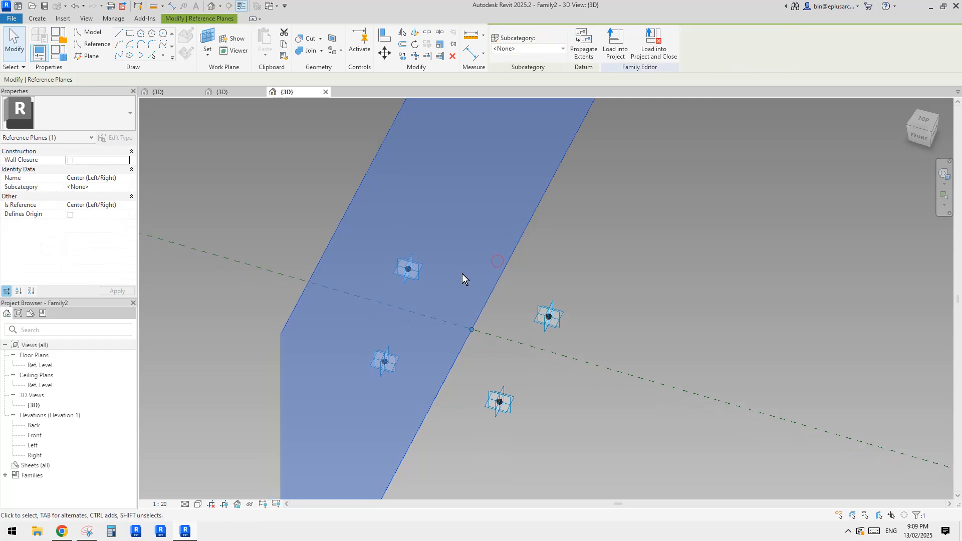
key("Escape")
middle_click_drag(462, 274, 236, 453, "shift")
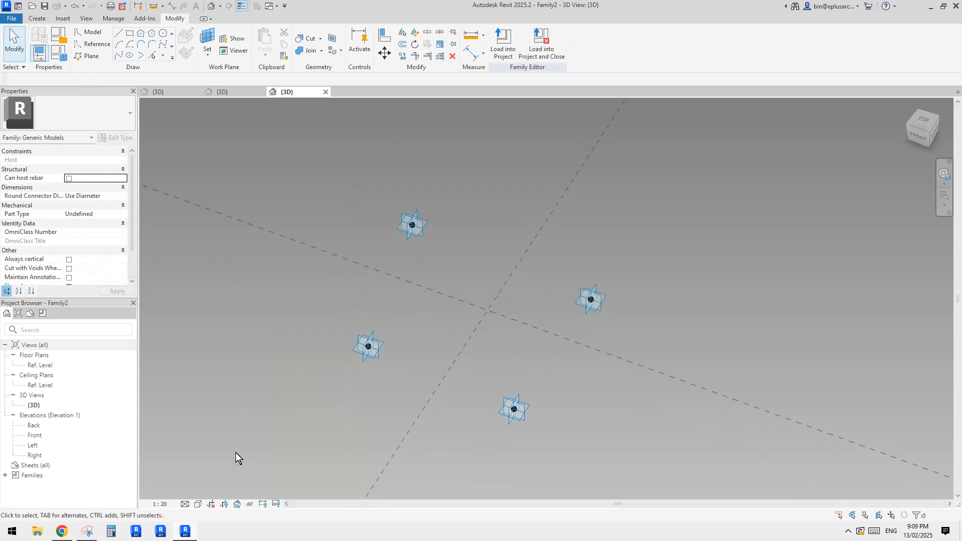
- Review the module sketch in Snipping Tool, then return to Revit and examine the four reference points individually and together
left_click(89, 533)
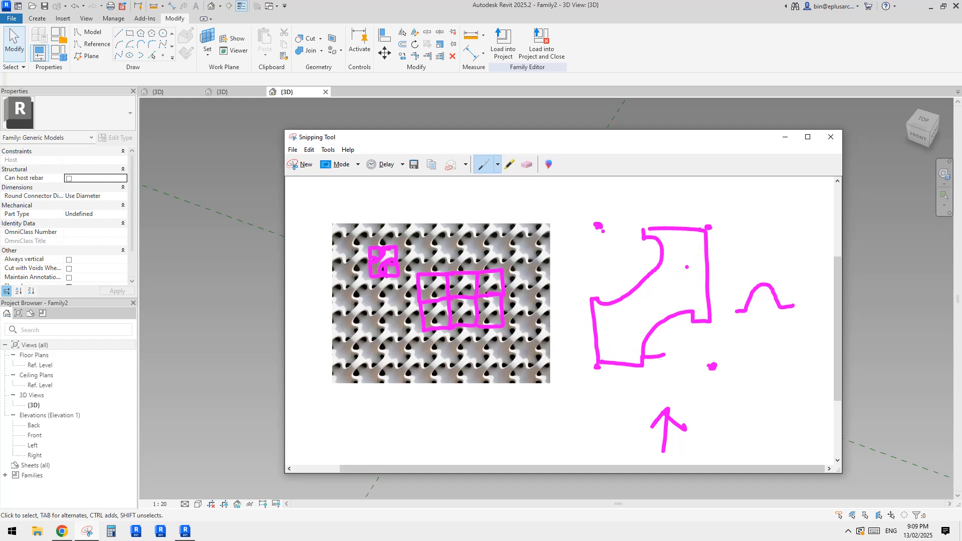
left_click(253, 220)
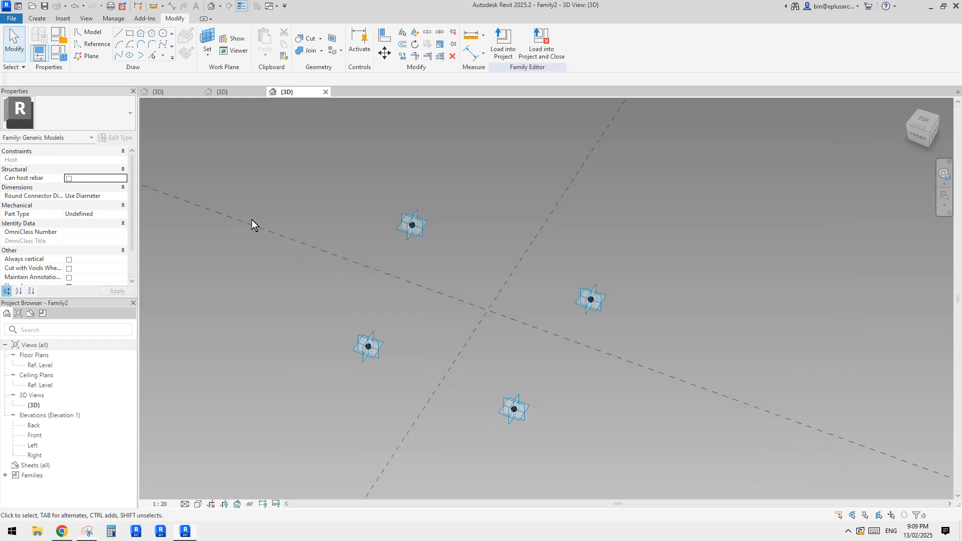
left_click_drag(330, 198, 640, 306)
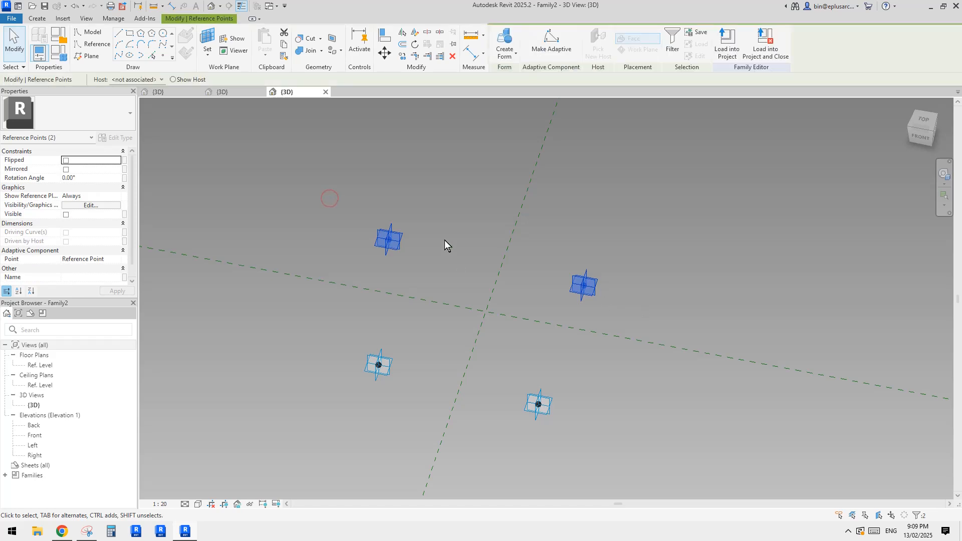
left_click(417, 254)
scroll(401, 253, "up", 3)
left_click(383, 237)
scroll(383, 237, "down", 2)
left_click(498, 286)
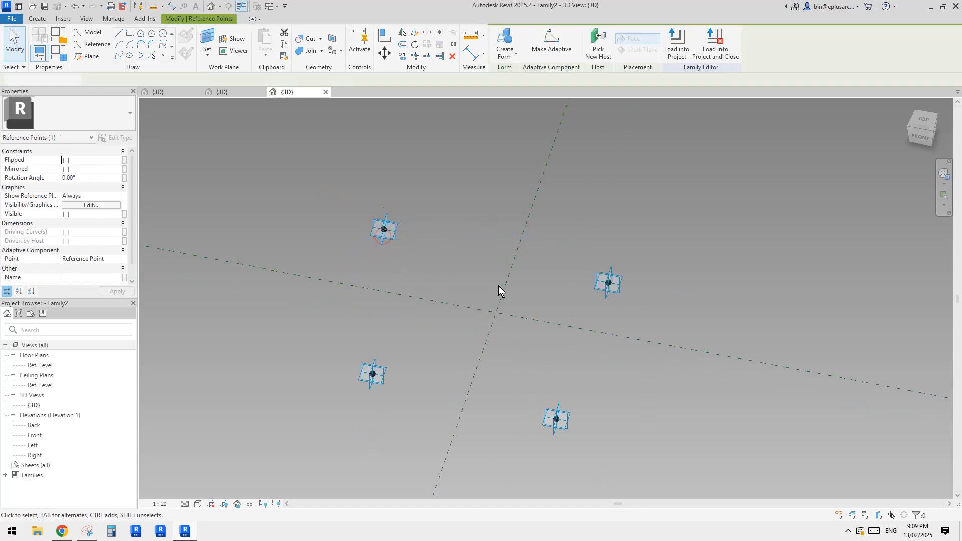
left_click(606, 288)
left_click(360, 397)
left_click(366, 384)
scroll(361, 387, "up", 6)
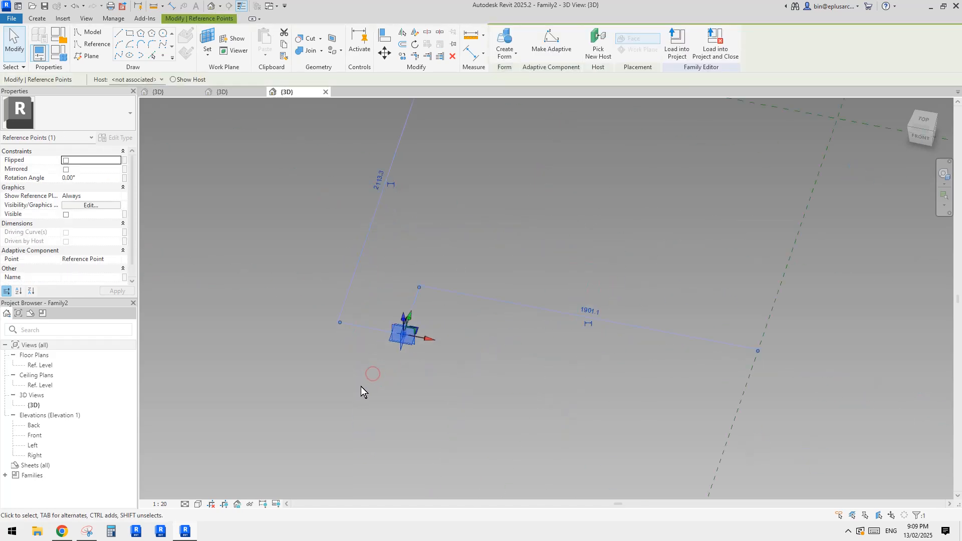
left_click(432, 321)
scroll(439, 338, "down", 3)
scroll(440, 340, "down", 4)
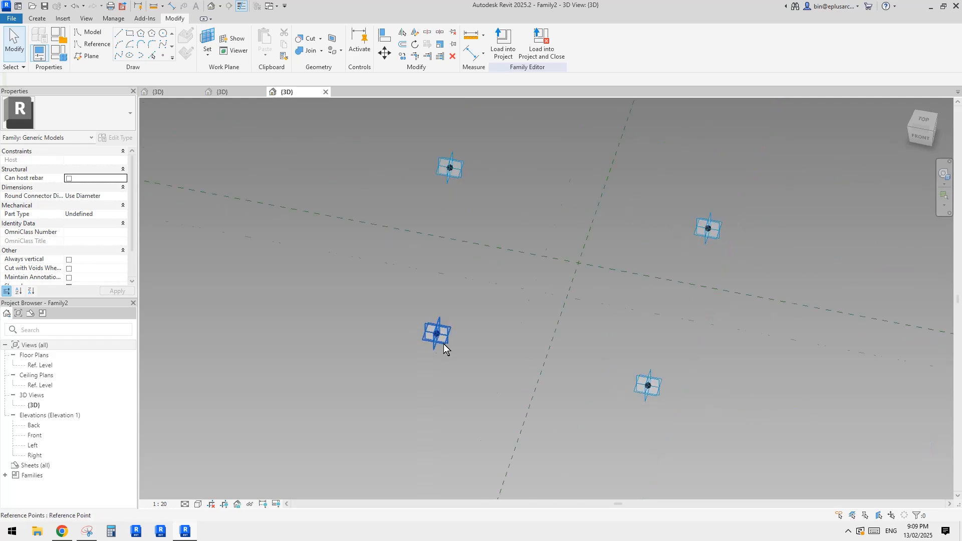
left_click(444, 278)
scroll(483, 284, "up", 1)
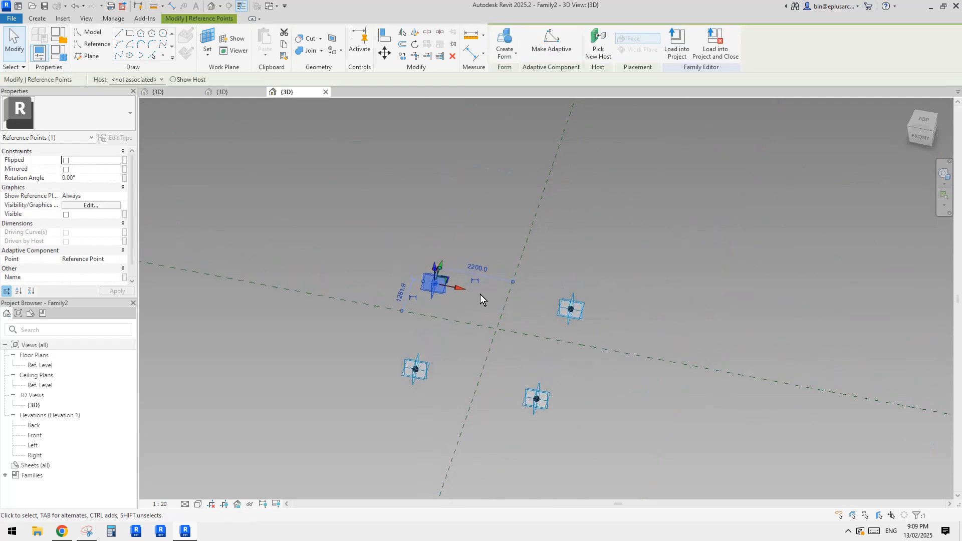
left_click(479, 293)
left_click(443, 284)
left_click_drag(348, 238, 611, 436)
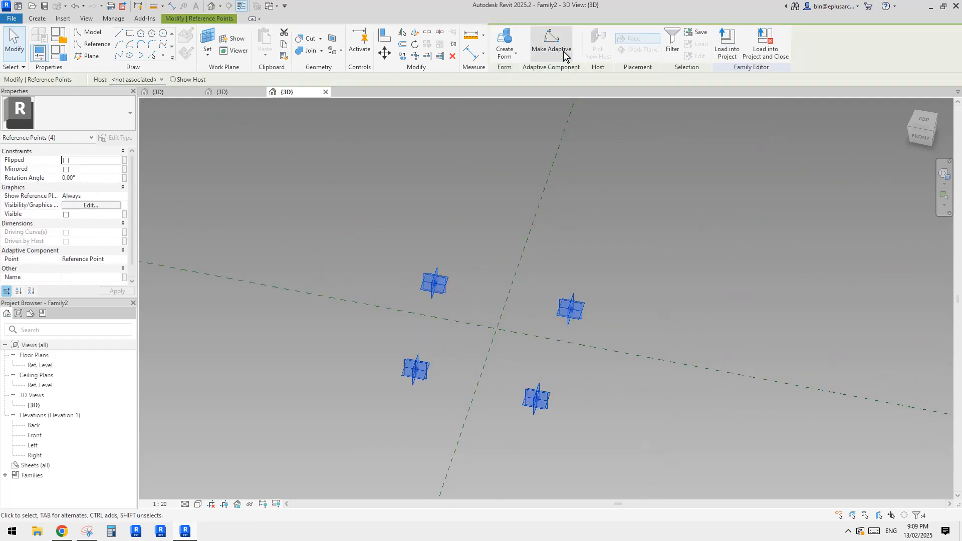
left_click(435, 281)
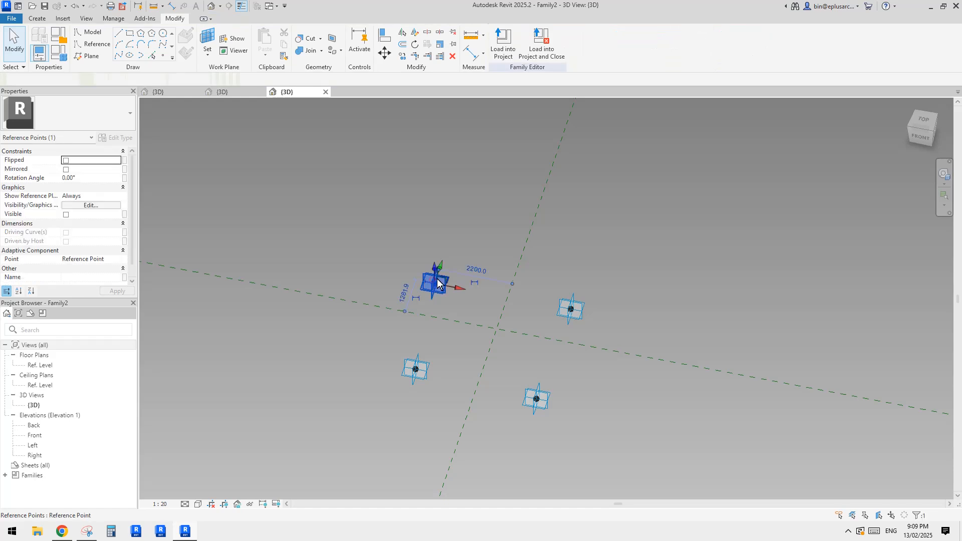
left_click(483, 254)
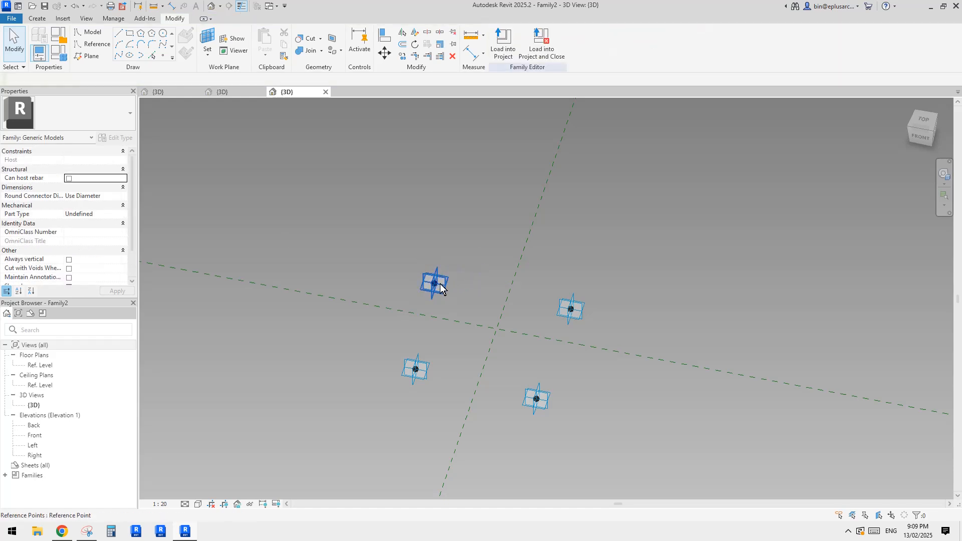
- Set the view scale to 1:100 and make the rear-left reference point adaptive
left_click(165, 499)
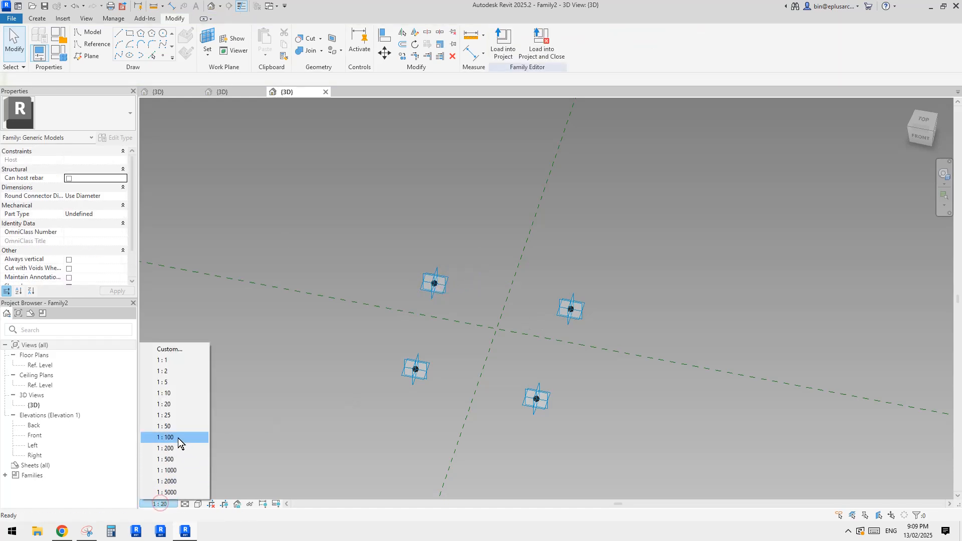
left_click(179, 438)
left_click(434, 283)
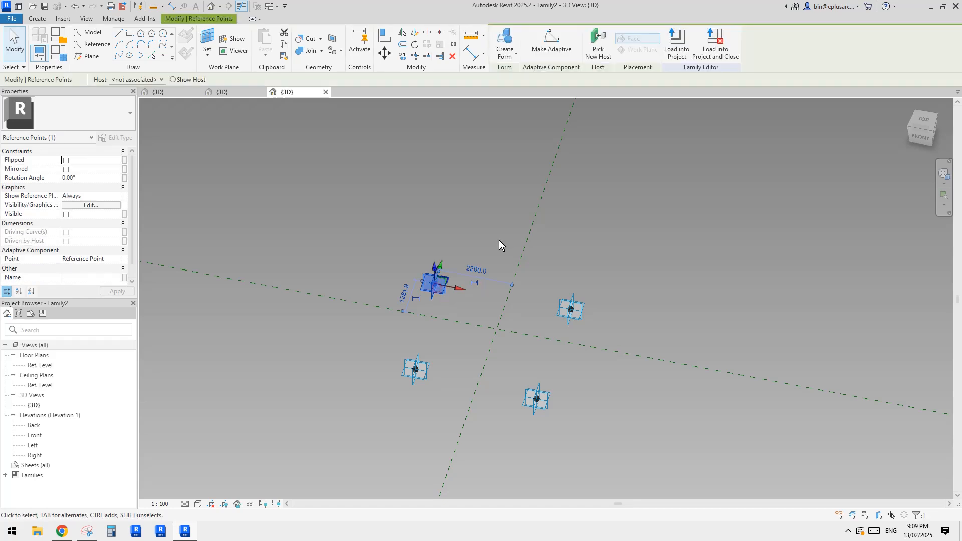
left_click(551, 44)
key("Escape")
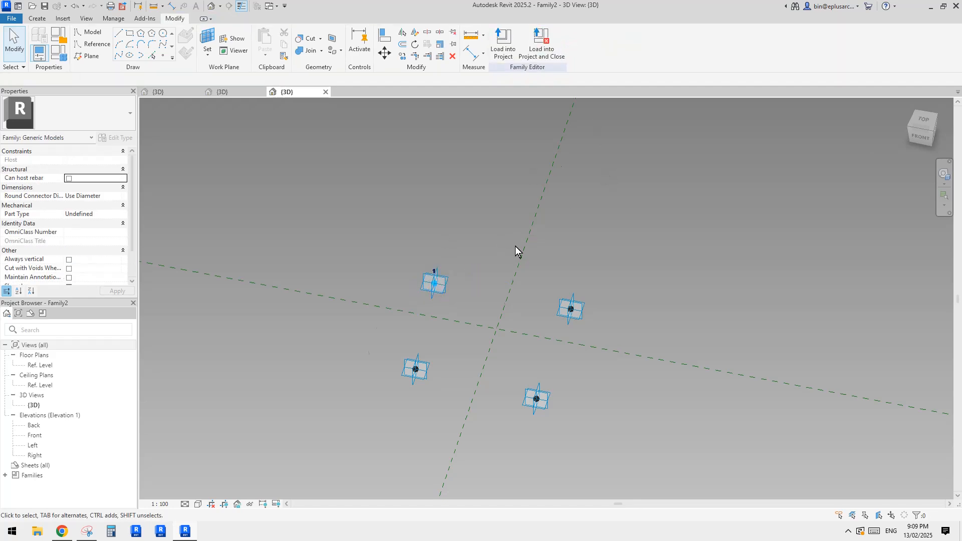
- Make the whole set of four points adaptive as numbered placement points
left_click_drag(386, 263, 660, 436)
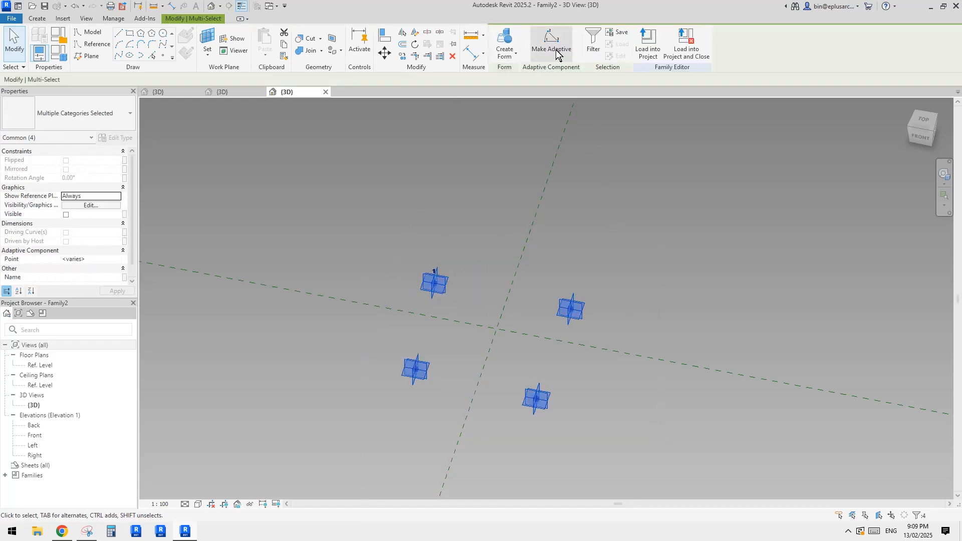
left_click(552, 44)
left_click(644, 293)
scroll(597, 297, "up", 1)
middle_click_drag(584, 305, 570, 303)
- Connect adaptive points 1 and 2 with a spline through points
left_click(402, 283)
left_click(555, 311, "ctrl")
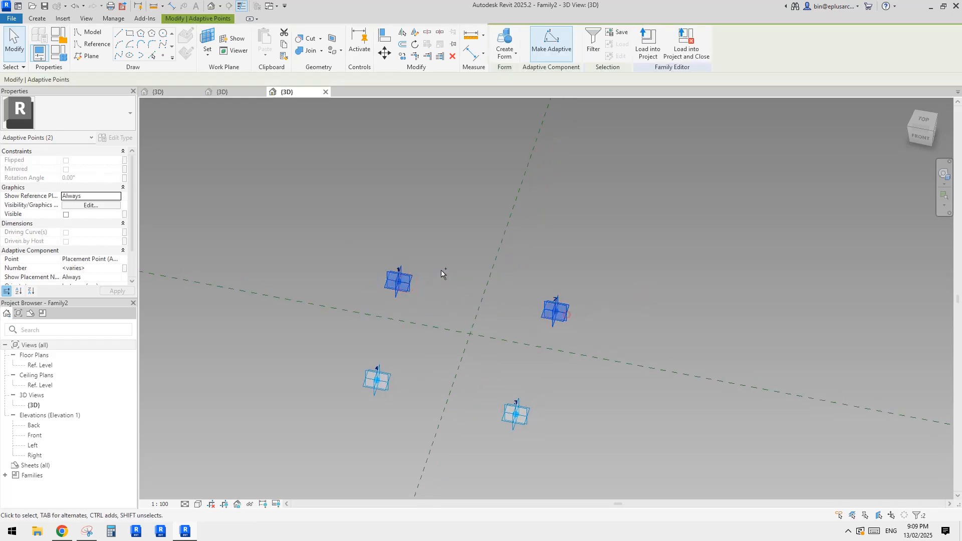
left_click(120, 56)
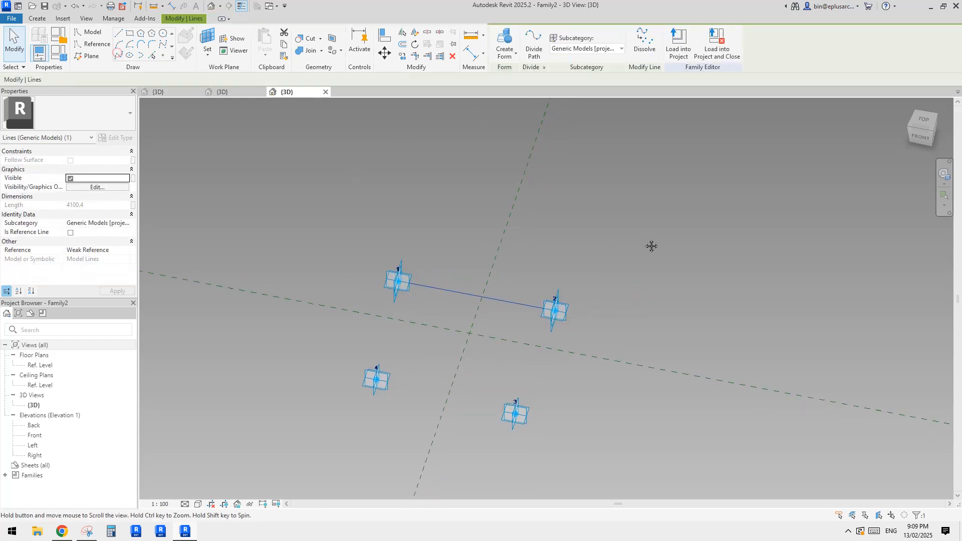
- Connect adaptive points 2 to 3, 3 to 4 and 4 to 1 with splines through points, closing the quadrilateral
left_click(456, 251)
left_click(121, 56)
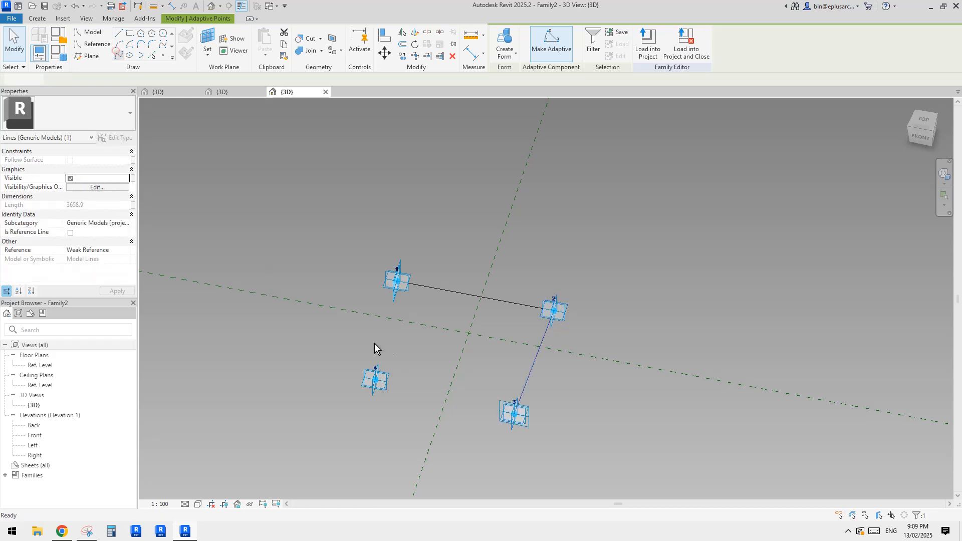
left_click_drag(322, 361, 556, 461)
left_click(119, 55)
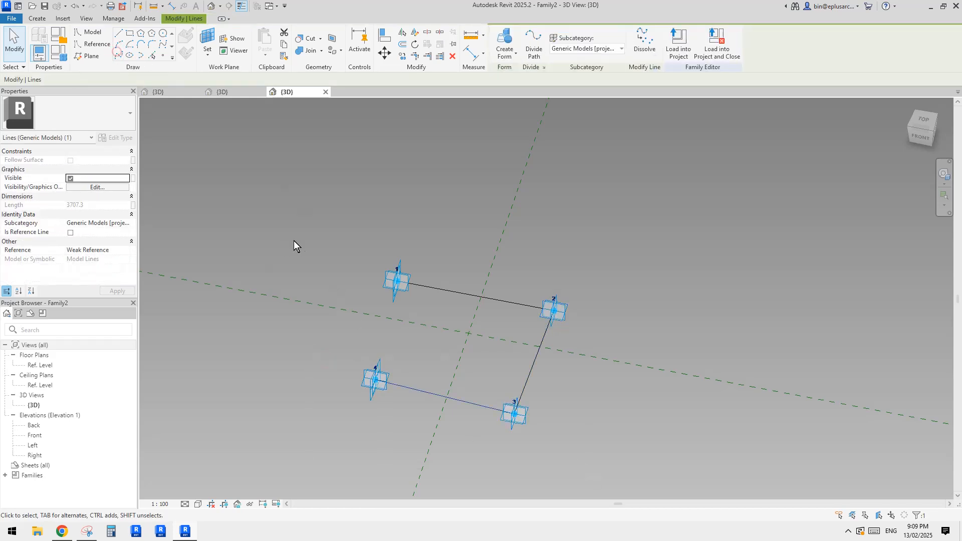
left_click_drag(295, 244, 451, 442)
left_click(118, 56)
- Turn the whole chain of four lines between the adaptive points into reference lines
key("Tab")
left_click(467, 294)
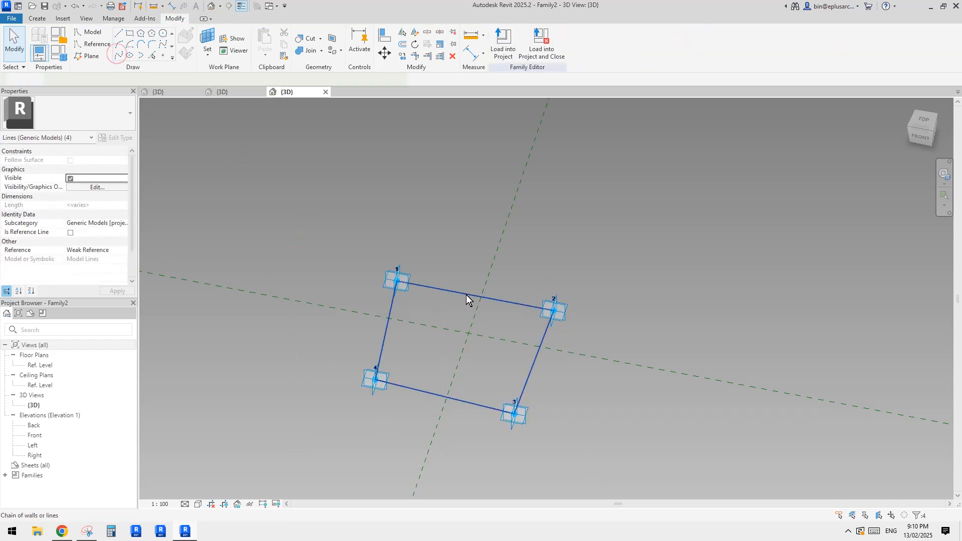
left_click(70, 233)
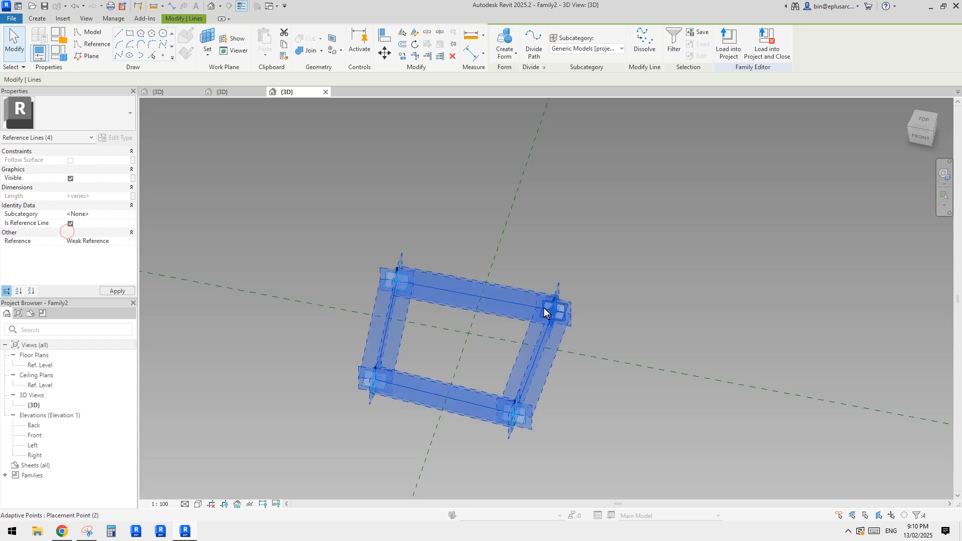
middle_click_drag(592, 329, 538, 321, "shift")
scroll(536, 340, "up", 2)
left_click(520, 341)
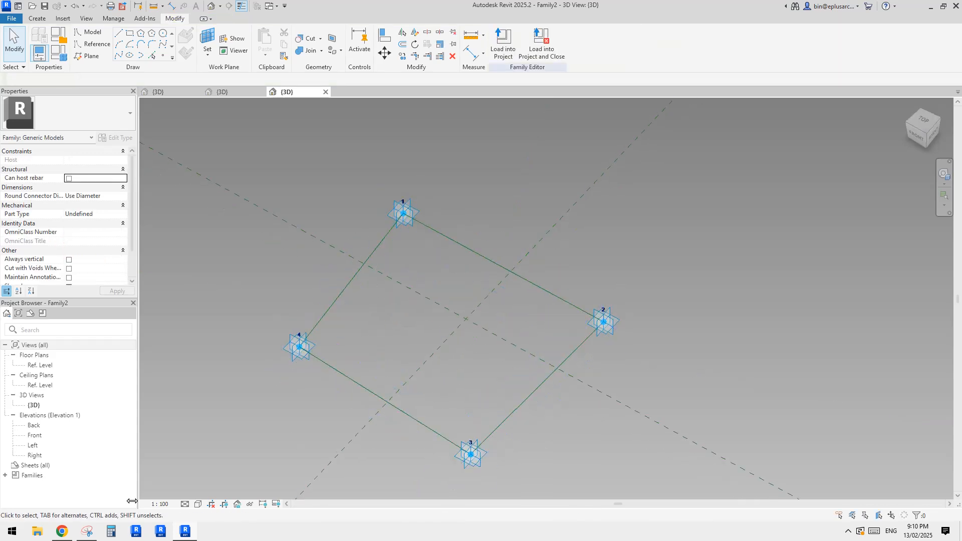
- Switch to Snipping Tool, number the sketch's corners 1 to 4 clockwise from the upper-right one, and return to Revit
left_click(86, 532)
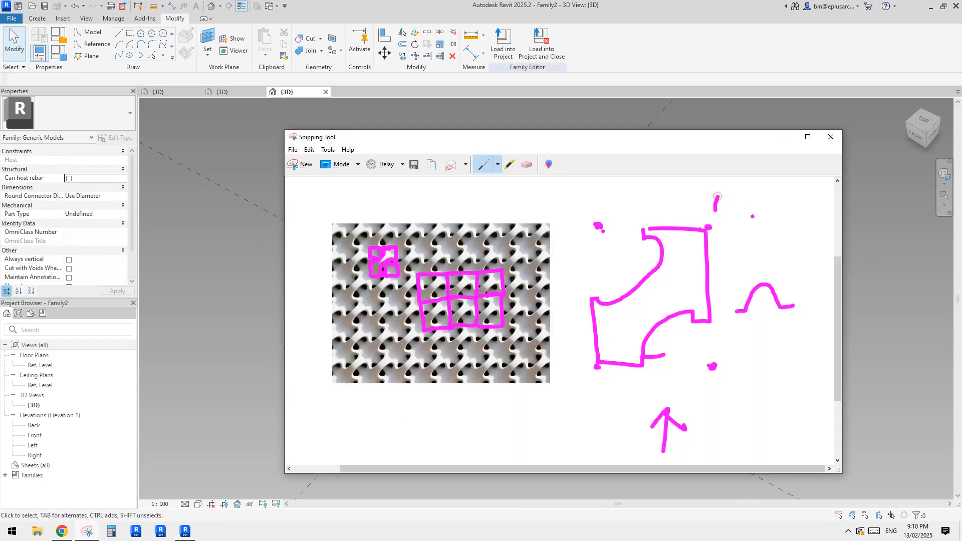
left_click_drag(730, 365, 736, 382)
left_click_drag(588, 374, 589, 392)
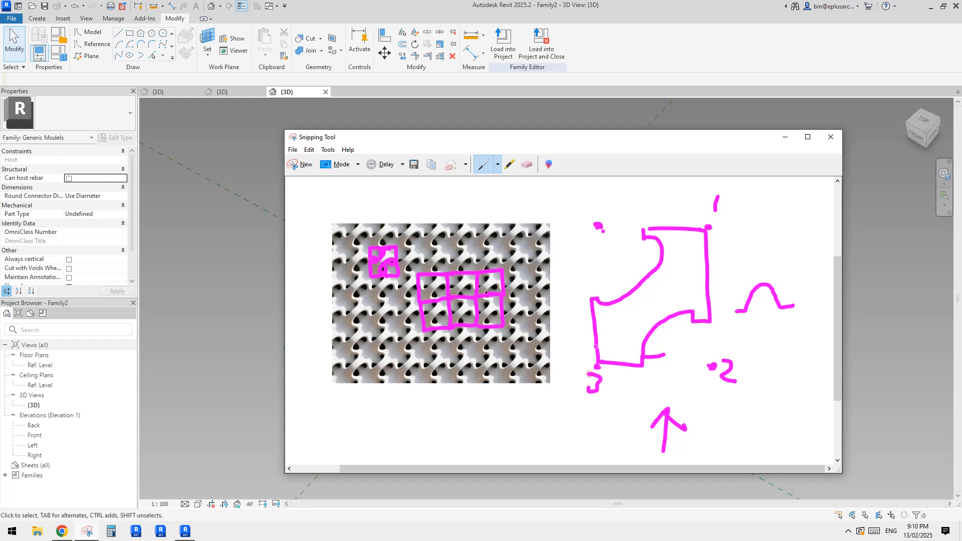
mouse_move(559, 229)
left_mouse_down()
mouse_move(584, 206)
mouse_move(585, 220)
left_mouse_up()
left_click(274, 323)
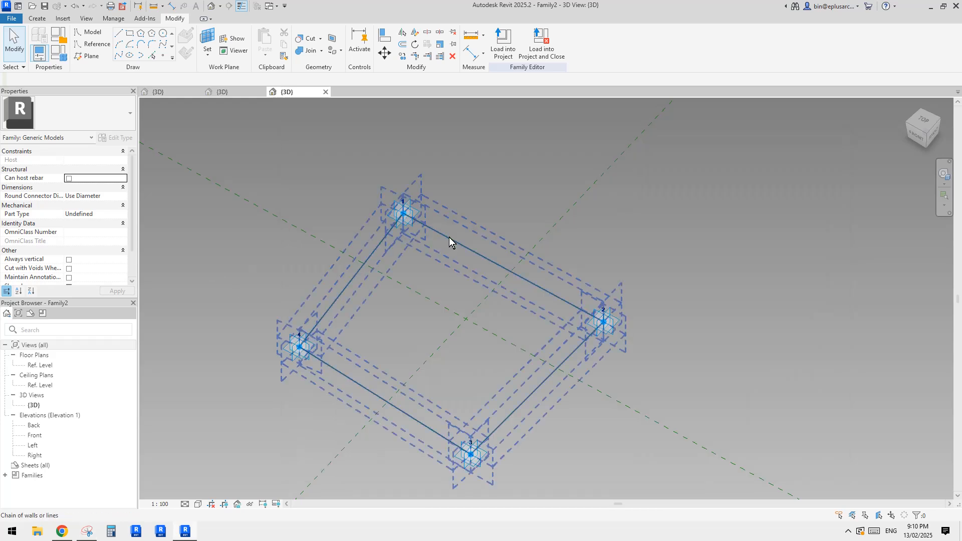
- Place one reference point hosted near the middle of each of the four reference lines, using Draw on Face
left_click(165, 56)
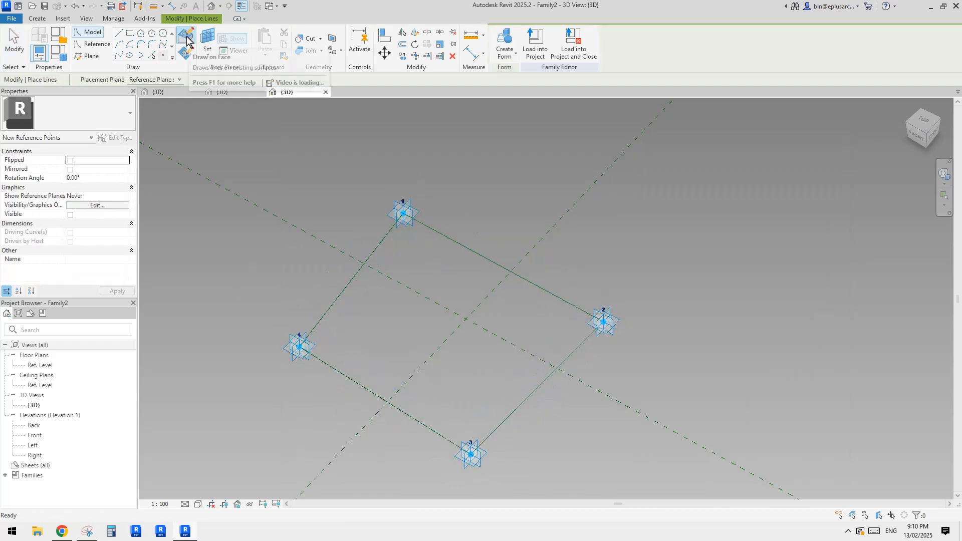
left_click(186, 40)
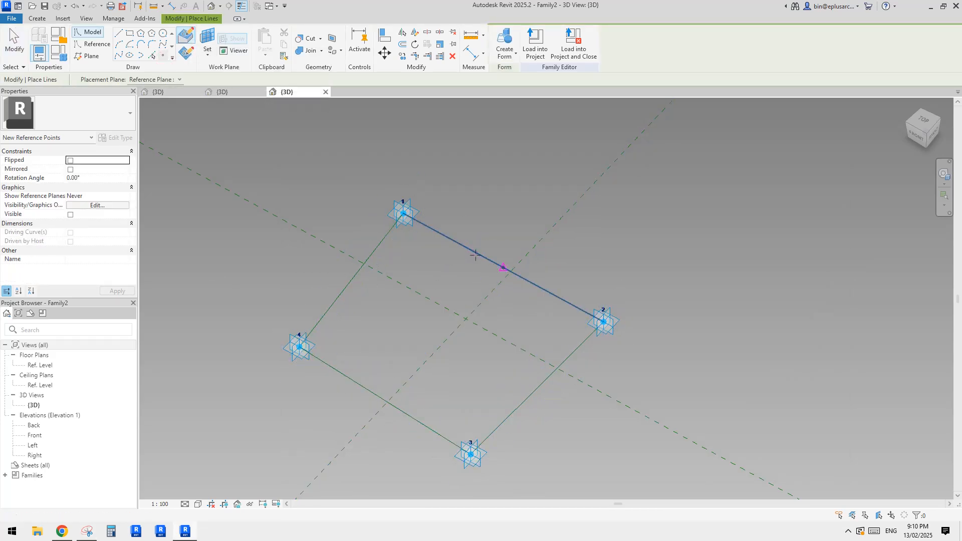
left_click(504, 268)
left_click(537, 389)
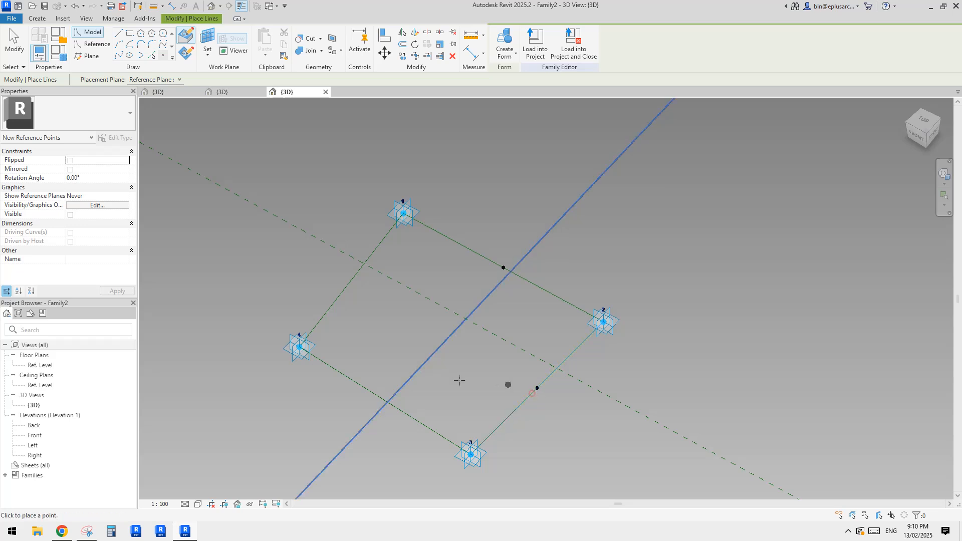
left_click(385, 401)
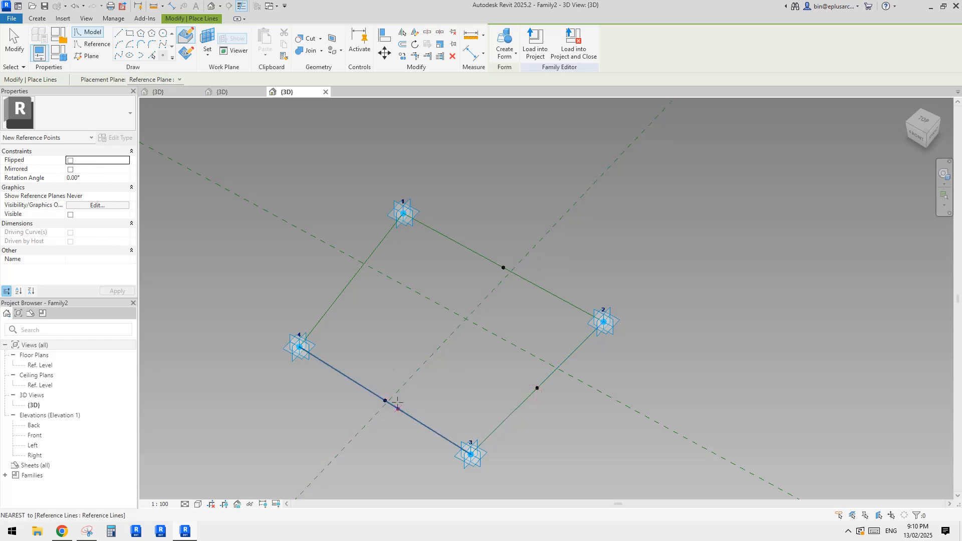
left_click(354, 276)
key("Escape")
key("Escape")
middle_click_drag(564, 287, 532, 303, "shift")
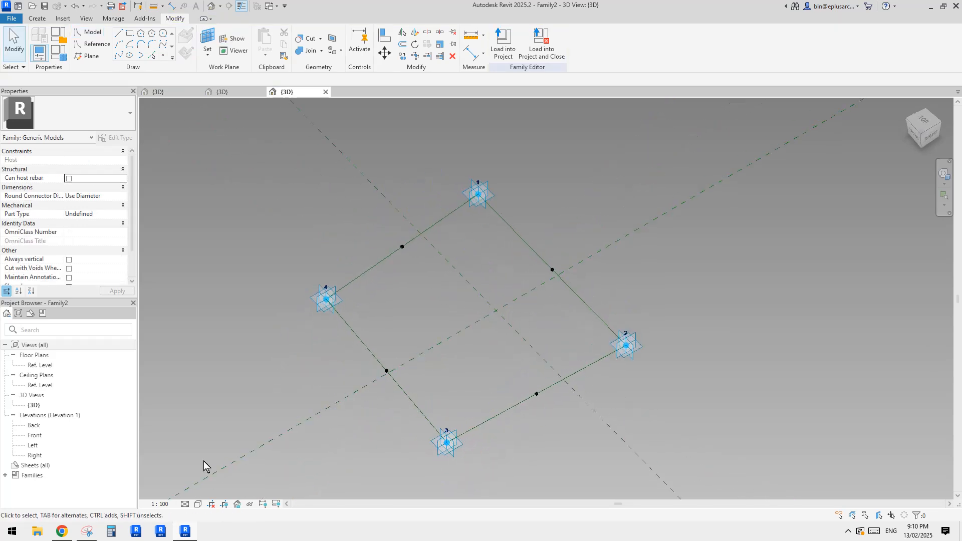
- Review the numbered module sketch in Snipping Tool and compare it with the four-point frame in Revit
left_click(90, 531)
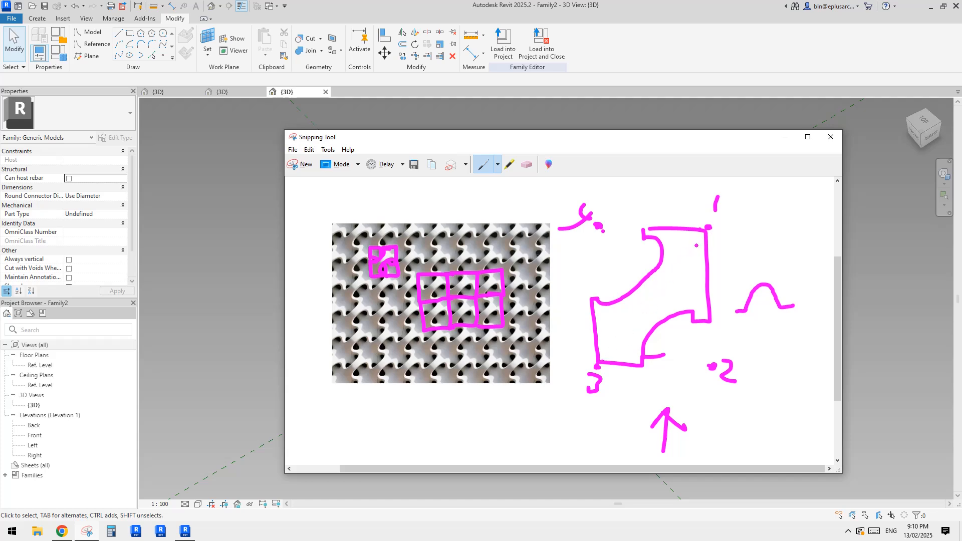
left_click(199, 285)
scroll(581, 298, "up", 1)
middle_click_drag(592, 305, 574, 303, "shift")
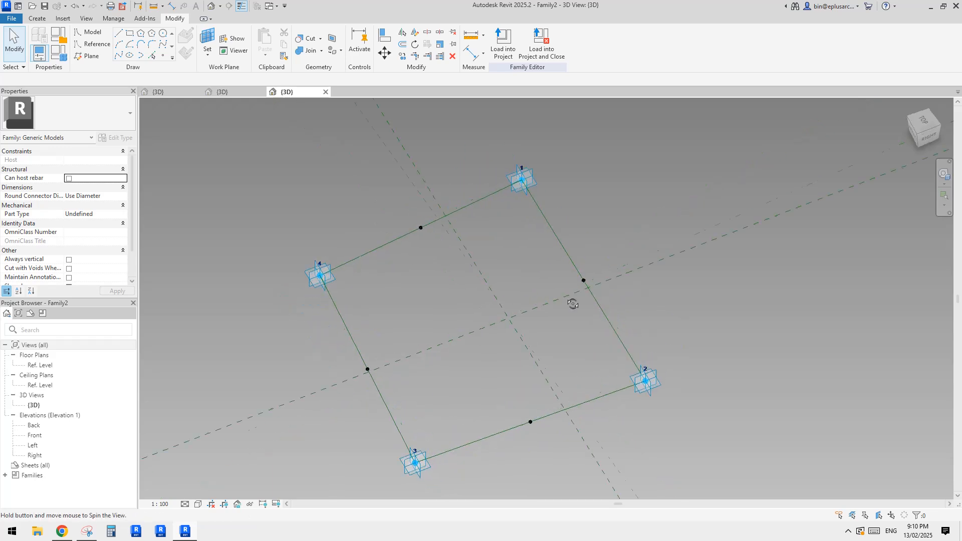
left_click(164, 57)
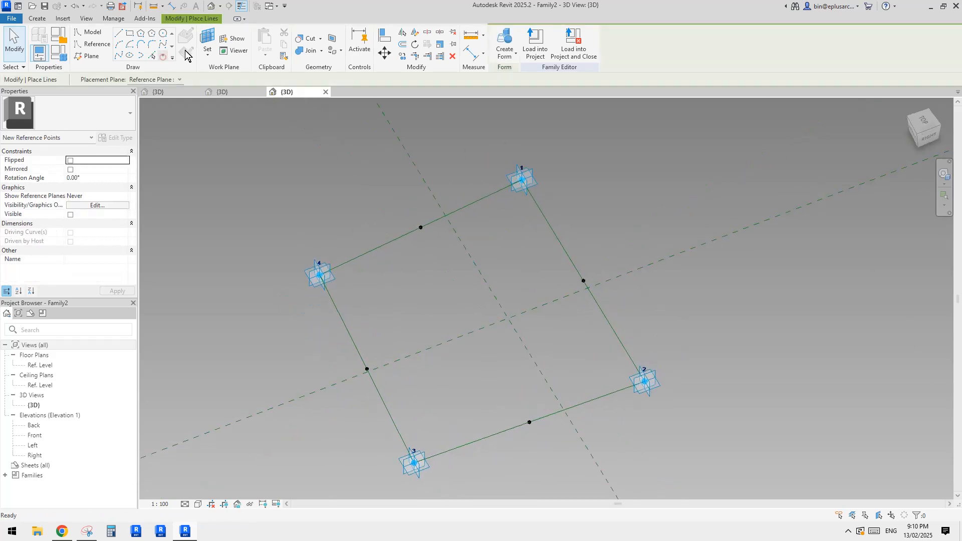
key("alt+Tab")
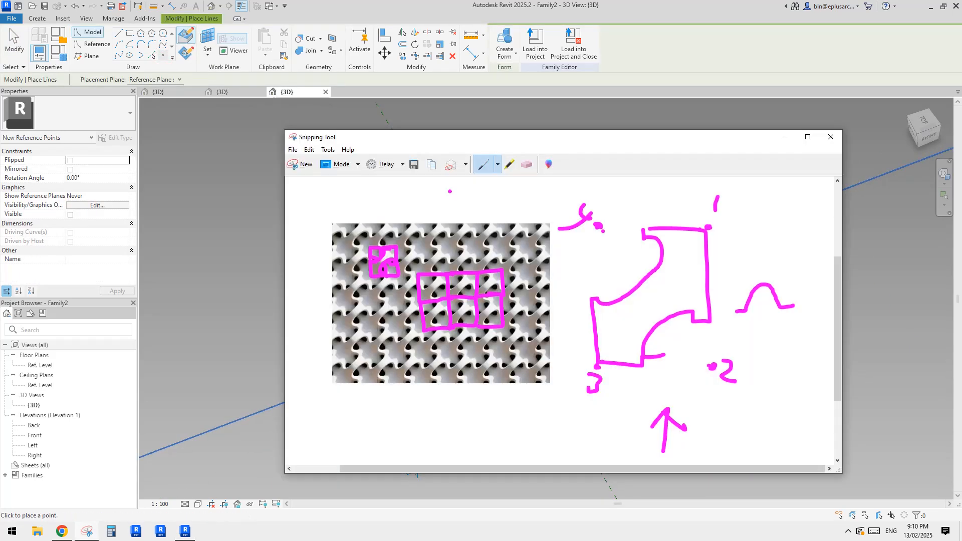
key("alt+Tab")
key("Escape")
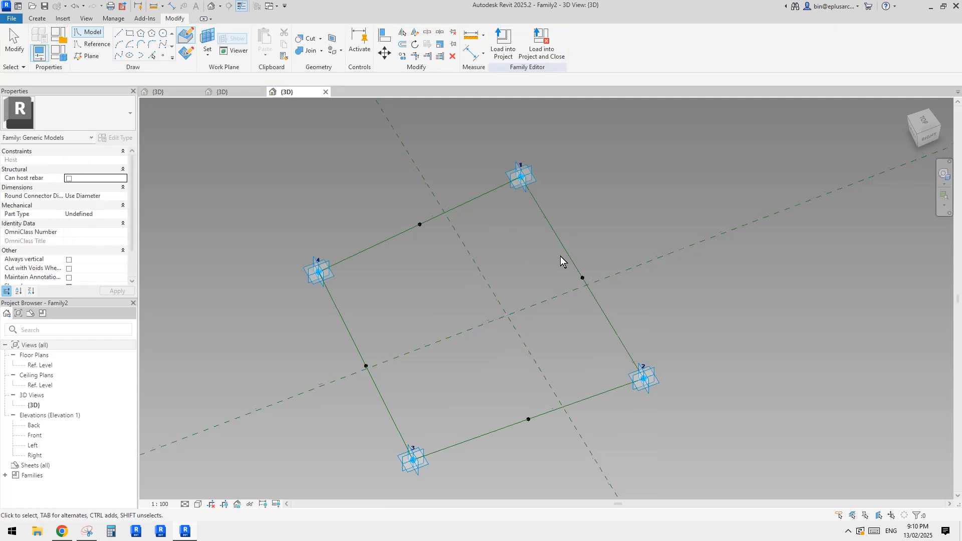
left_click(164, 56)
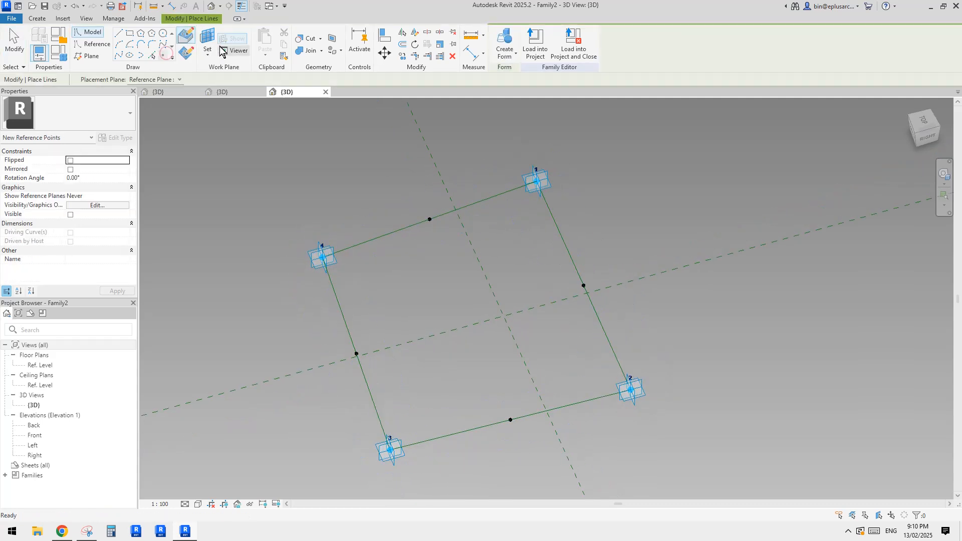
middle_click_drag(417, 155, 491, 208)
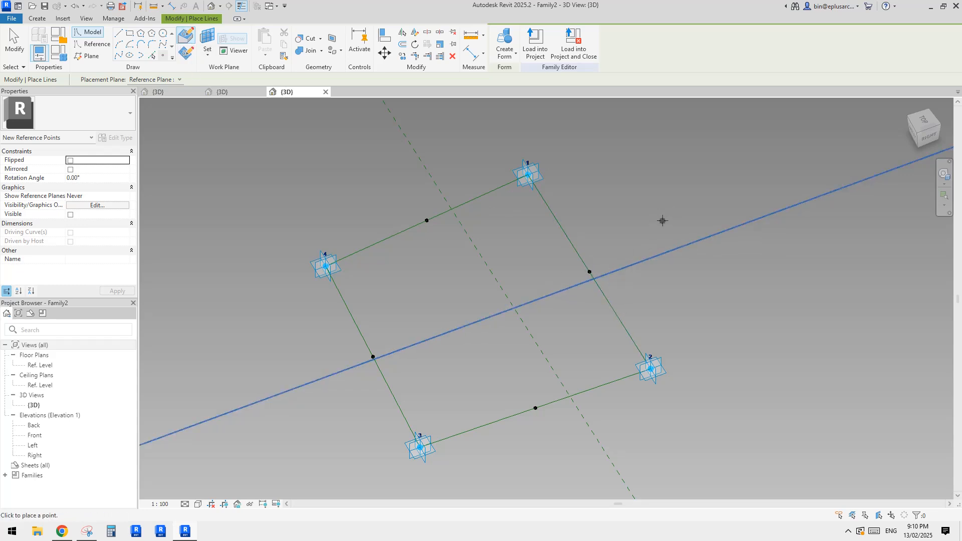
key("Escape")
key("Escape")
- Connect the midpoints of sides 3-4 and 1-2 with a spline through points and make it a reference line
middle_click_drag(602, 165, 442, 271, "shift")
left_click_drag(376, 273, 454, 325)
left_click_drag(621, 233, 683, 287, "ctrl")
left_click(116, 54)
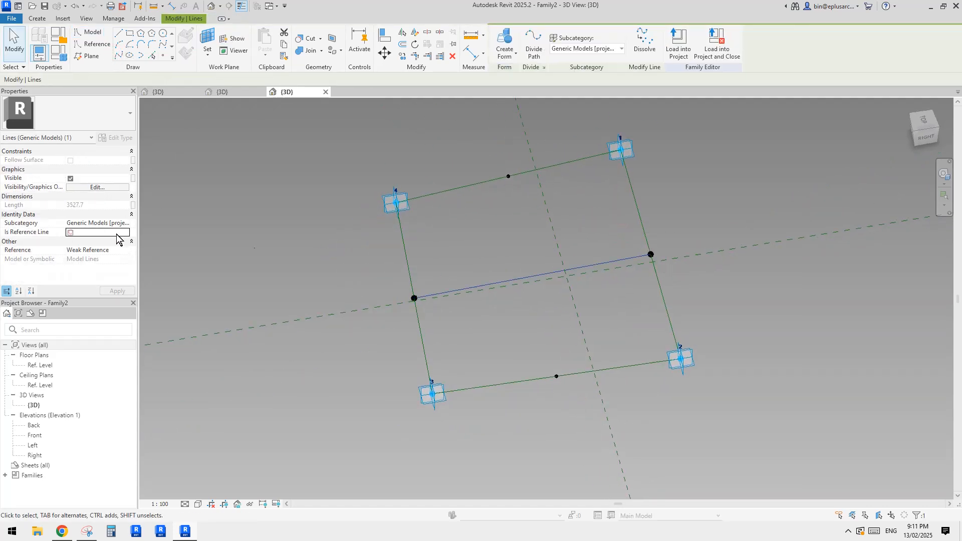
left_click(621, 249)
left_click(483, 283)
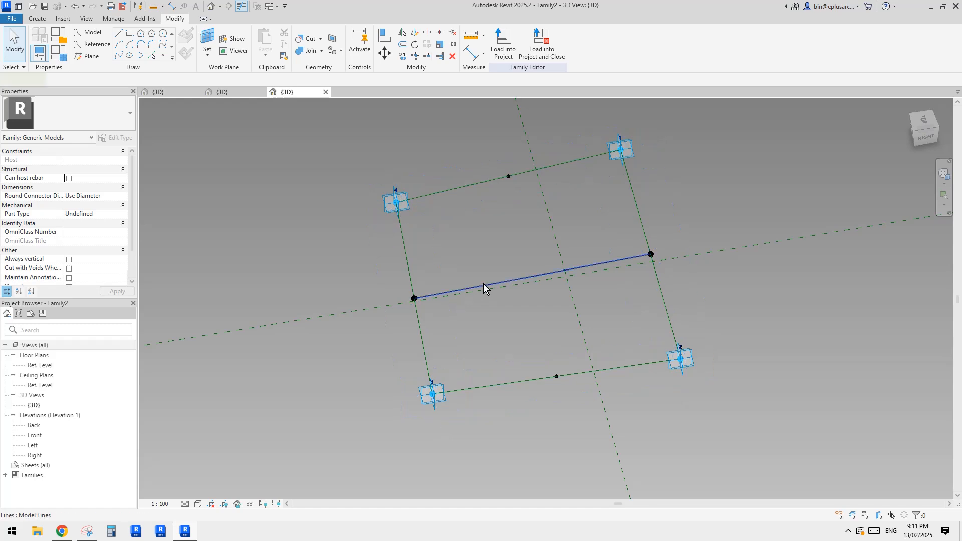
left_click(71, 232)
- Connect the midpoints of sides 4-1 and 2-3 with a spline through points and make it a reference line
left_click_drag(476, 151, 523, 196)
left_click_drag(526, 339, 584, 404, "ctrl")
left_click(117, 56)
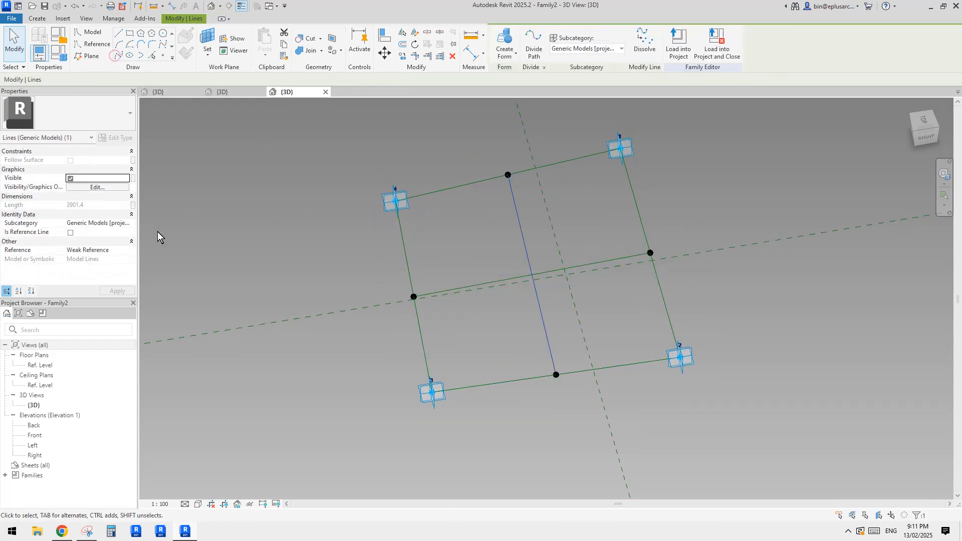
left_click(70, 232)
left_click(211, 219)
- Place four hosted reference points on the two crossing reference lines, one near each end
left_click(163, 55)
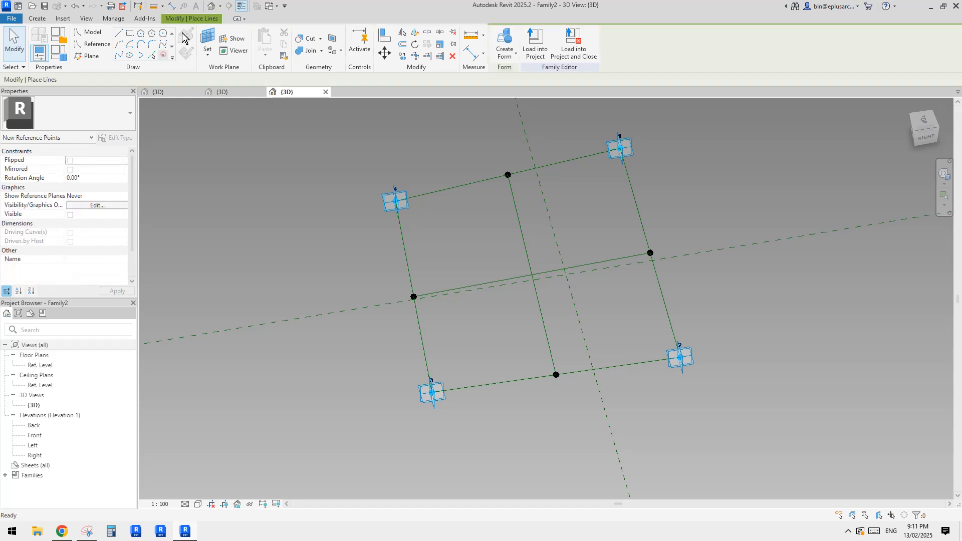
left_click(187, 35)
left_click(631, 256)
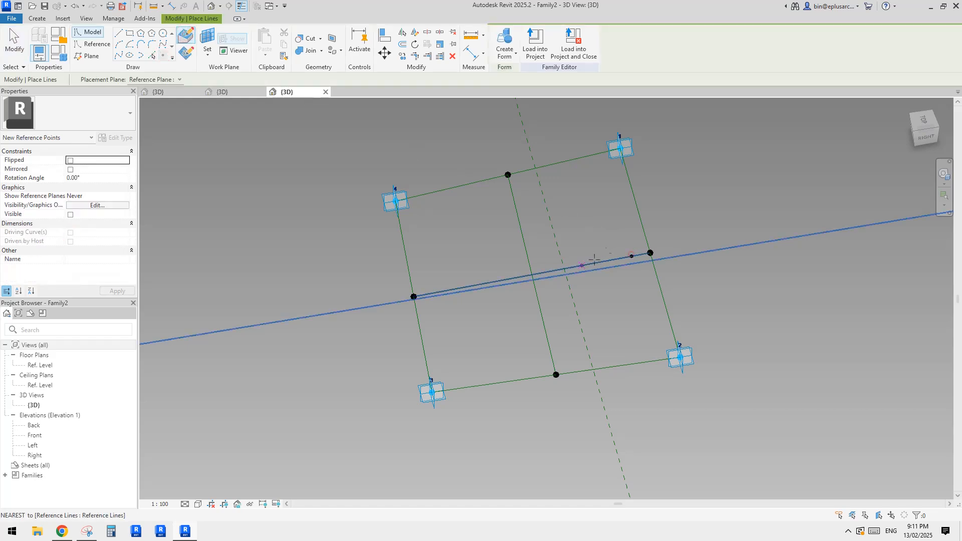
middle_click_drag(557, 333, 588, 327, "shift")
left_click(585, 340)
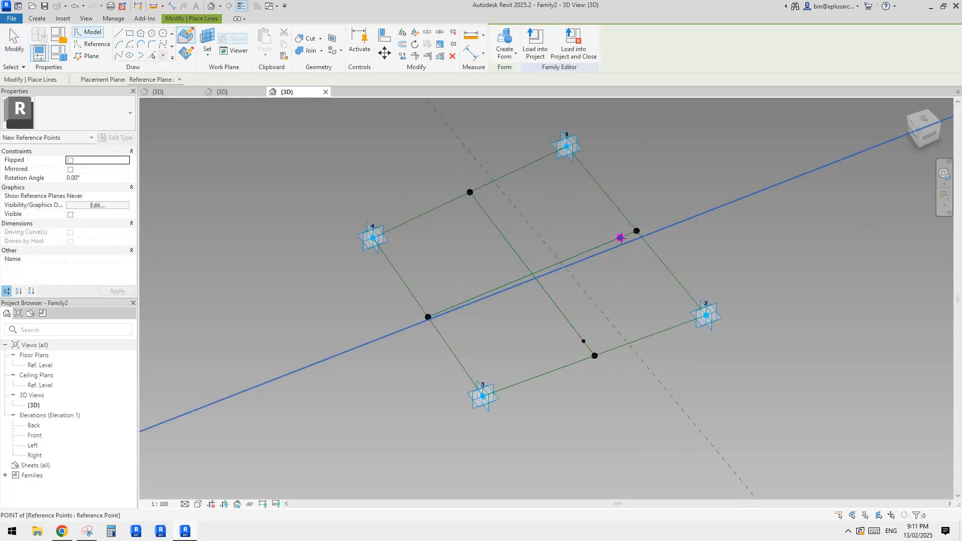
middle_click_drag(623, 235, 470, 278, "shift")
left_click(441, 296)
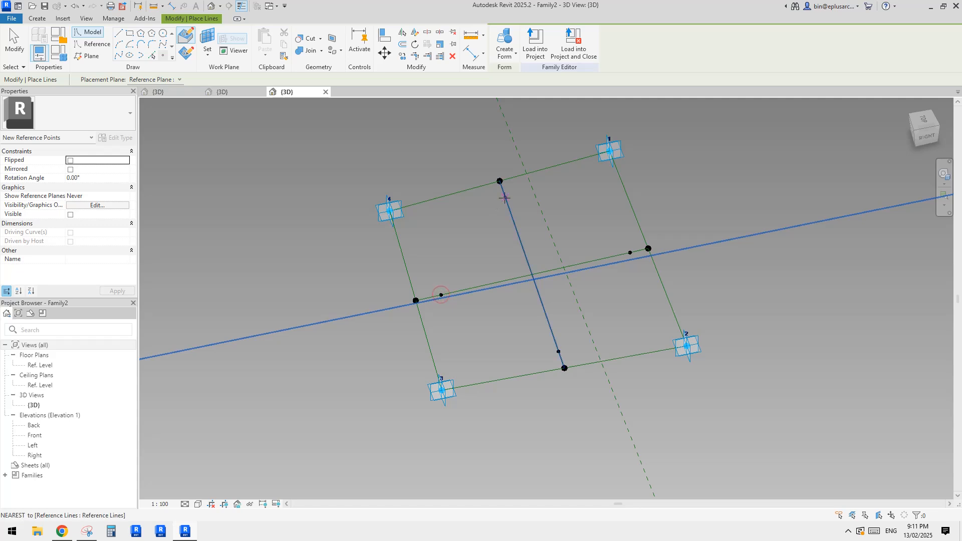
left_click(505, 197)
key("Escape")
scroll(599, 341, "up", 2)
middle_click_drag(600, 317, 630, 277, "shift")
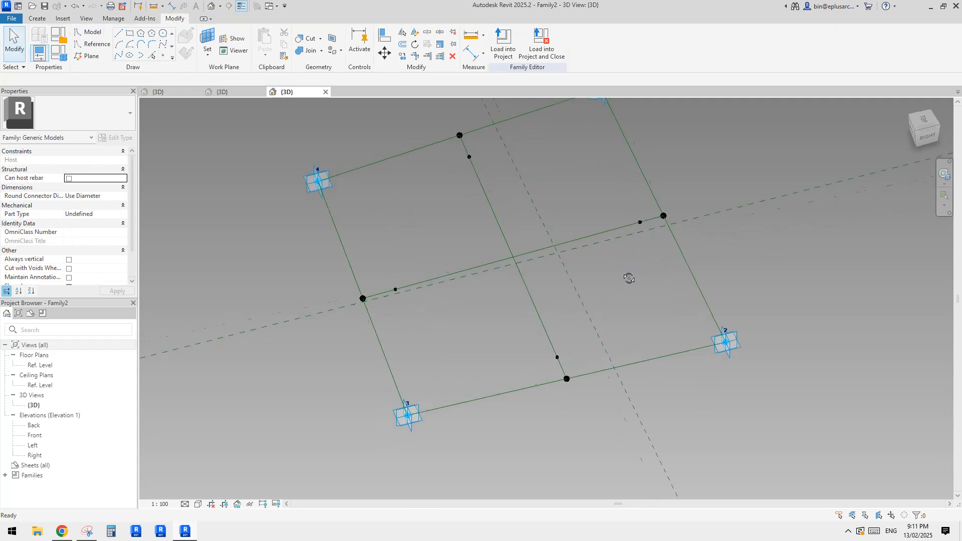
- Flip the measure-from end of the hosted point near side 1-2 and check the other three points' measurement ends
left_click(639, 224)
middle_click_drag(639, 226, 594, 209, "shift")
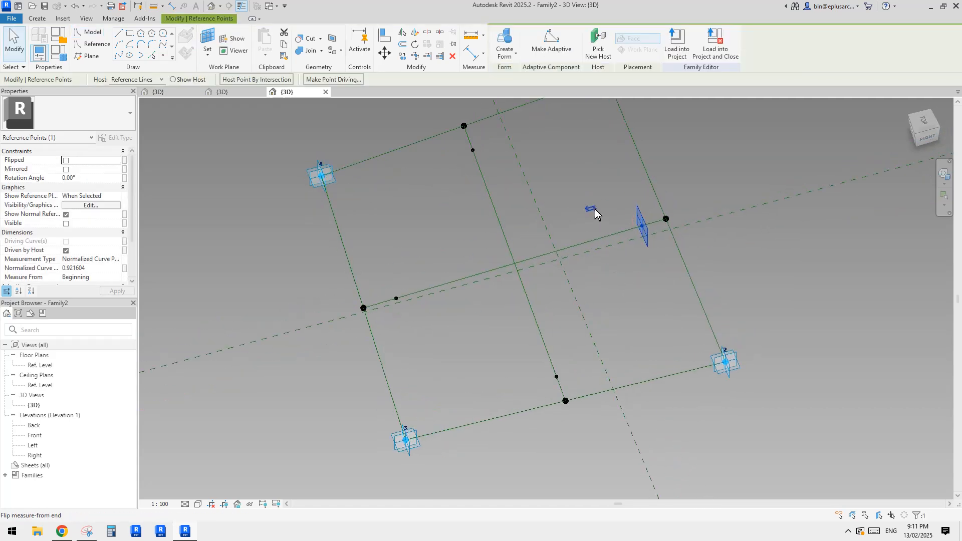
left_click(593, 209)
left_click(557, 377)
middle_click_drag(560, 379, 378, 326, "shift")
left_click(401, 314)
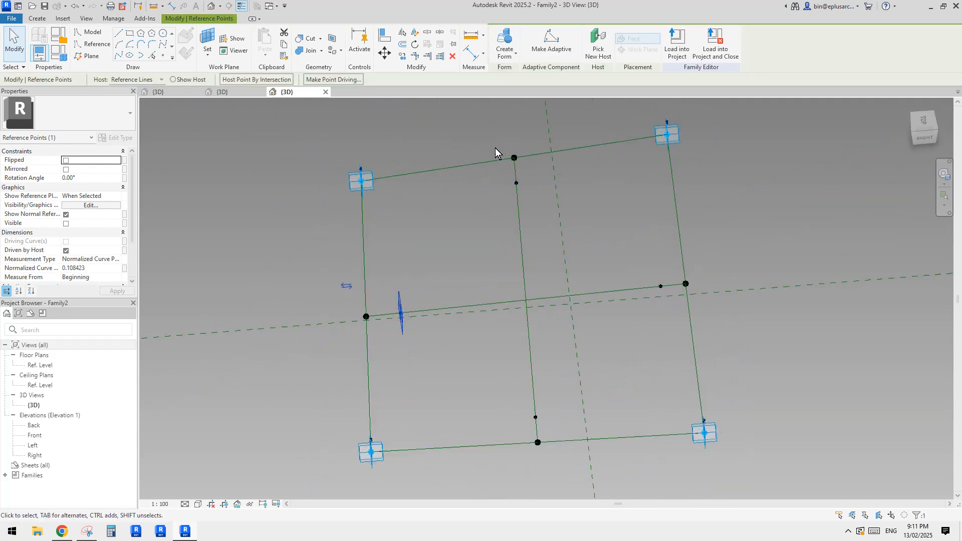
left_click(516, 183)
middle_click_drag(516, 183, 610, 208, "shift")
- Set the normalized curve parameter of the four hosted points on the crossing reference lines to 0.1
left_click(609, 208)
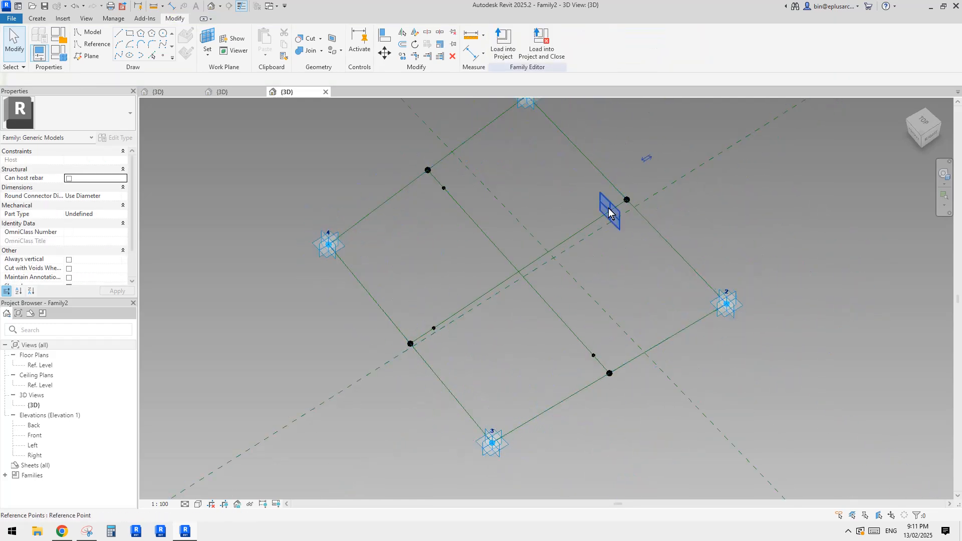
left_click(444, 188, "ctrl")
middle_click_drag(448, 272, 410, 302, "shift")
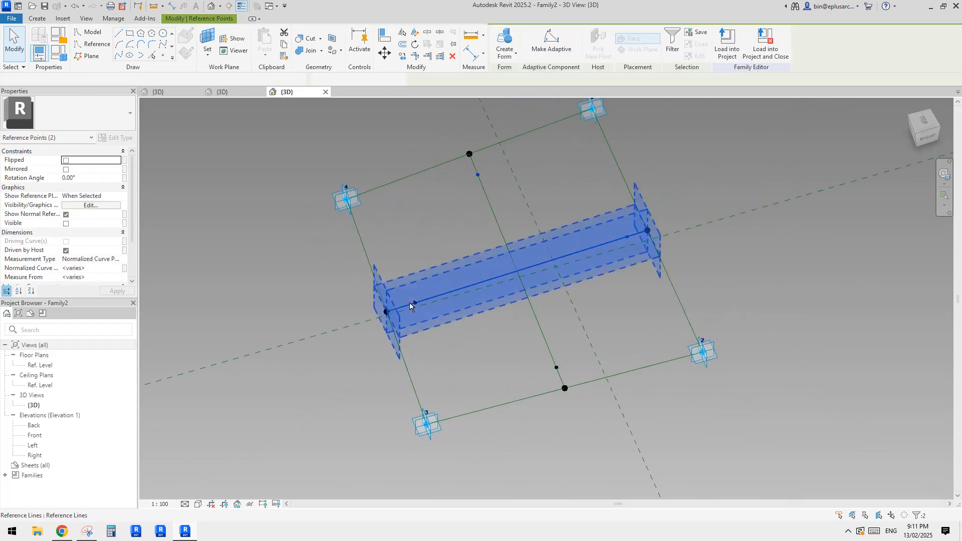
left_click(410, 302, "ctrl")
left_click(415, 303)
left_click(478, 172, "ctrl")
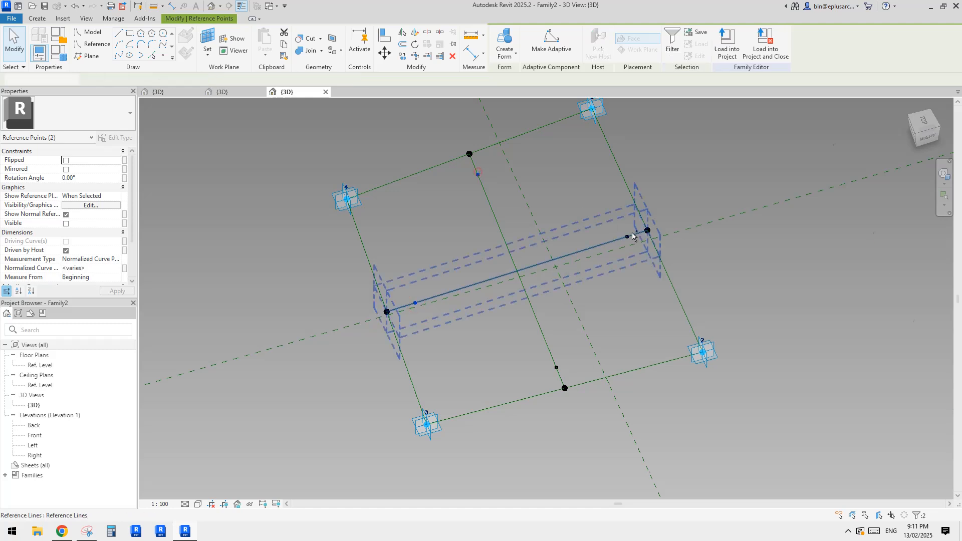
left_click(627, 236, "ctrl")
left_click(556, 368, "ctrl")
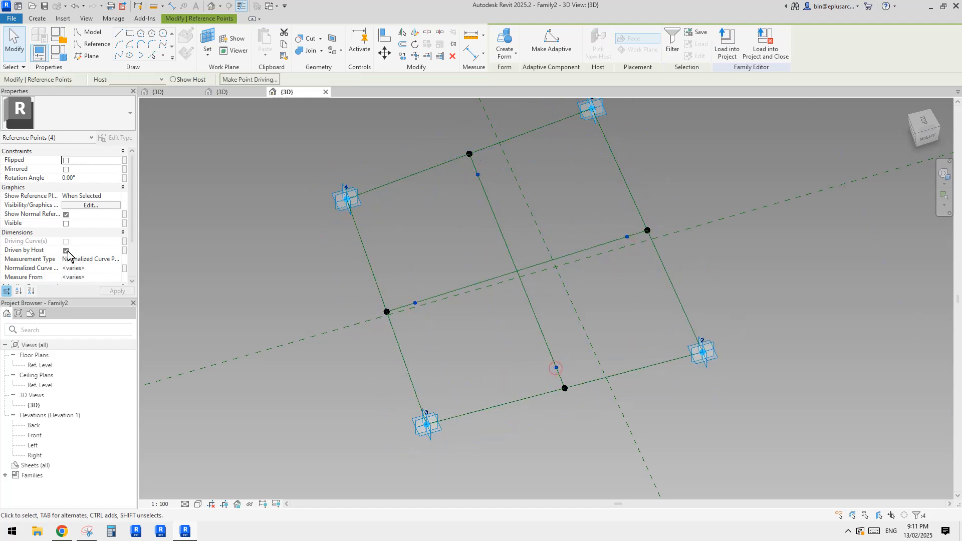
left_click(97, 269)
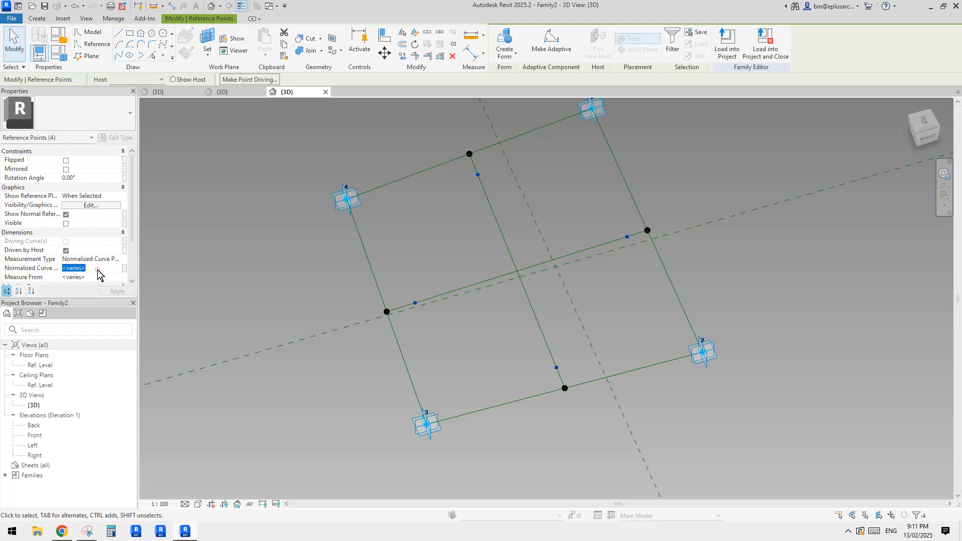
key("BackSpace")
type("0.1")
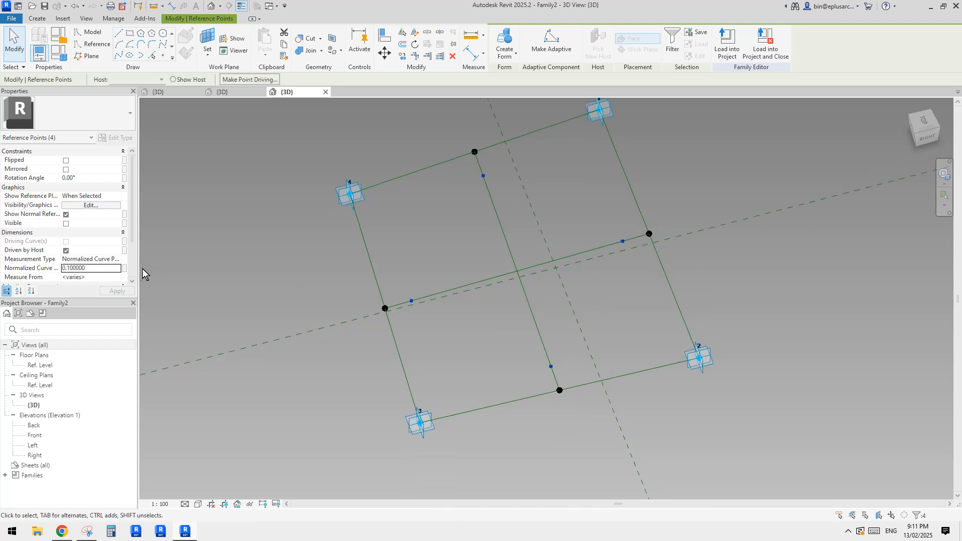
- Associate the four points' normalized curve parameter with a new family type parameter named n
left_click(125, 268)
left_click(361, 347)
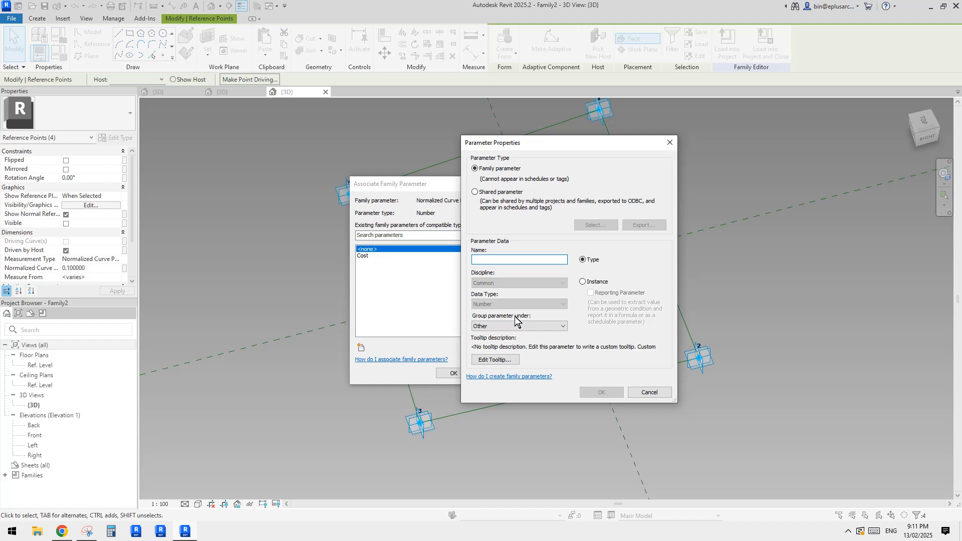
type("n")
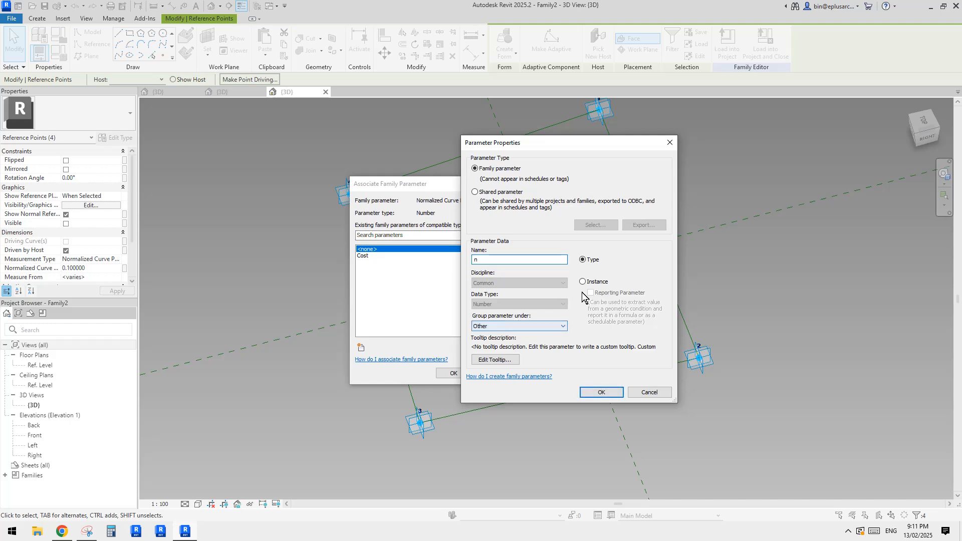
left_click(586, 281)
left_click(587, 262)
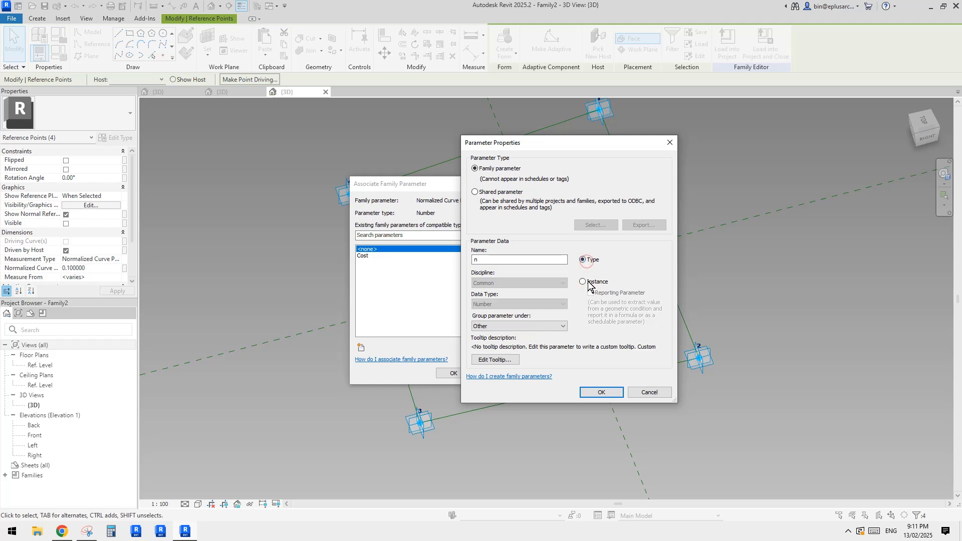
left_click(603, 387)
left_click(454, 373)
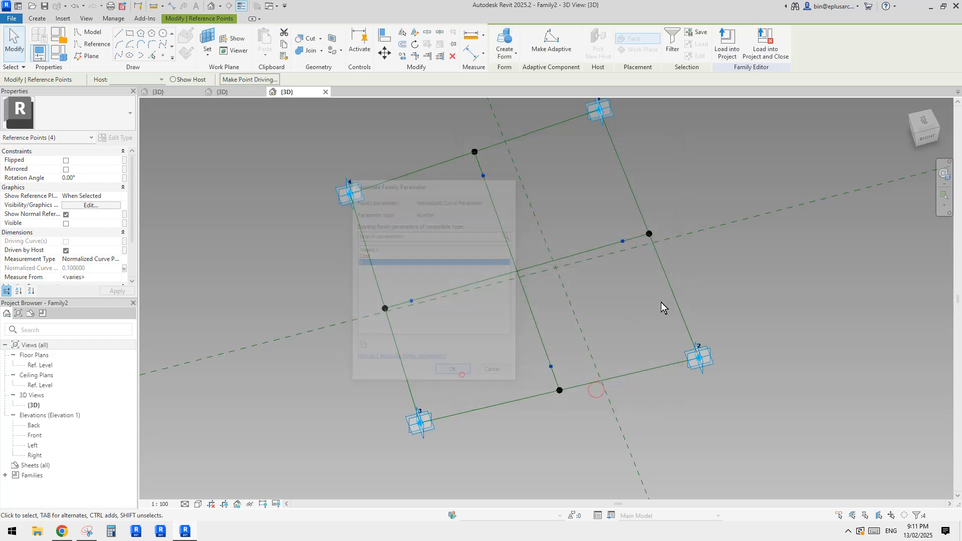
- Compare the hand-drawn curve sketch in the Snipping Tool with the reference point layout in Revit
left_click(88, 532)
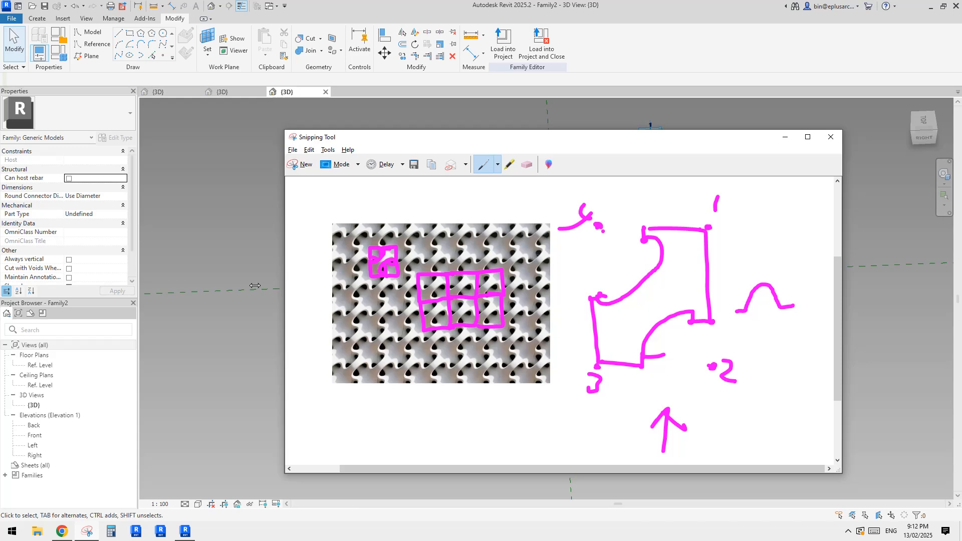
left_click(216, 275)
middle_click_drag(578, 282, 594, 337, "shift")
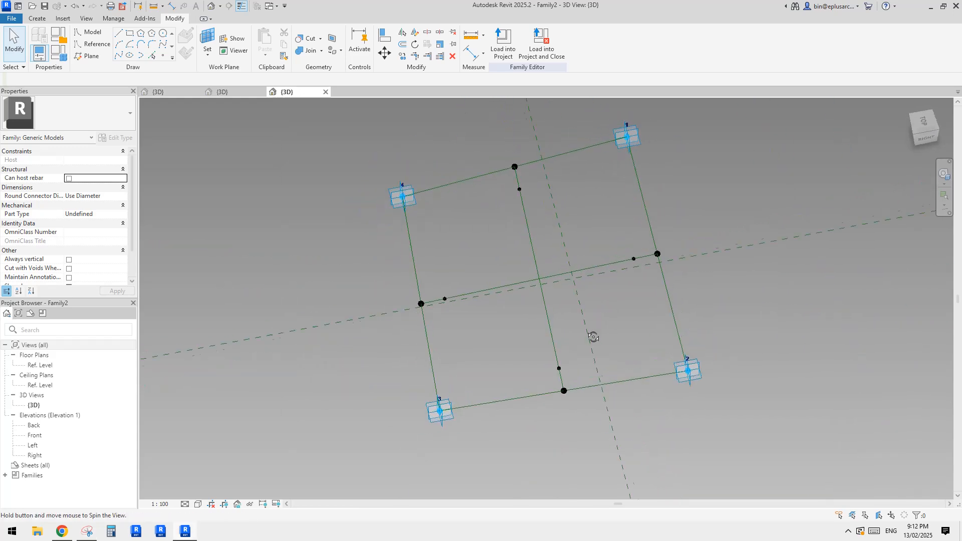
left_click(87, 532)
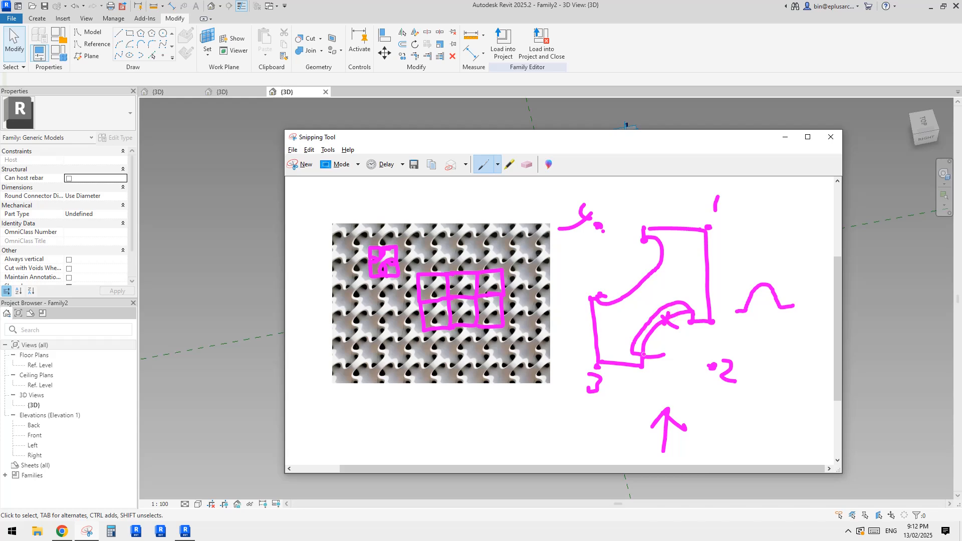
left_click(237, 325)
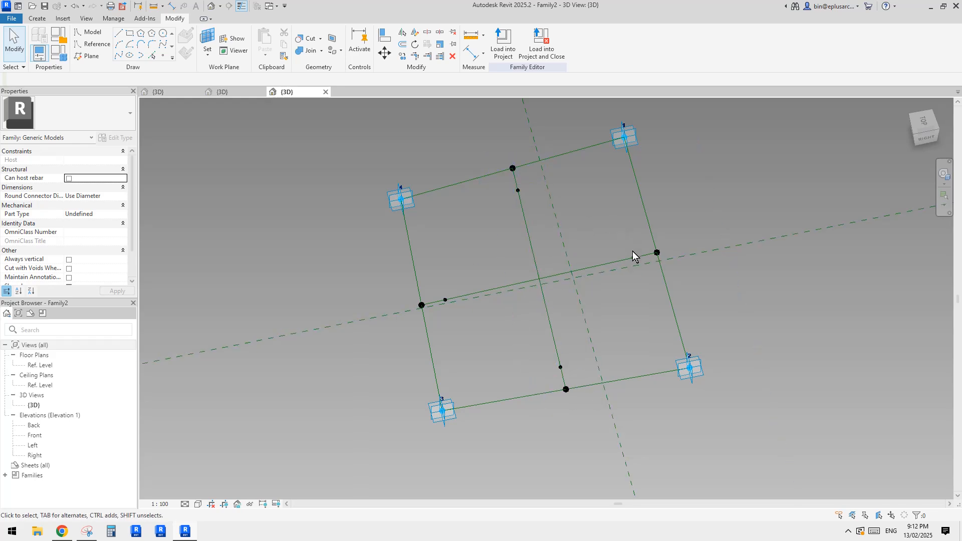
- Place a reference point on the work plane of the hosted point near side 2-3, directly on that point
middle_click_drag(632, 251, 658, 257, "shift")
scroll(590, 370, "up", 3)
left_click(588, 349)
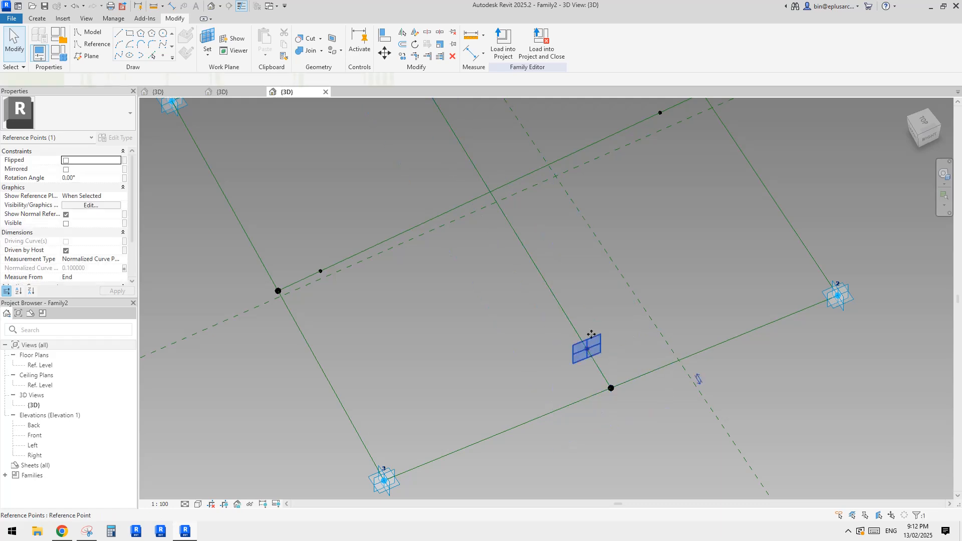
middle_click_drag(602, 323, 617, 318, "shift")
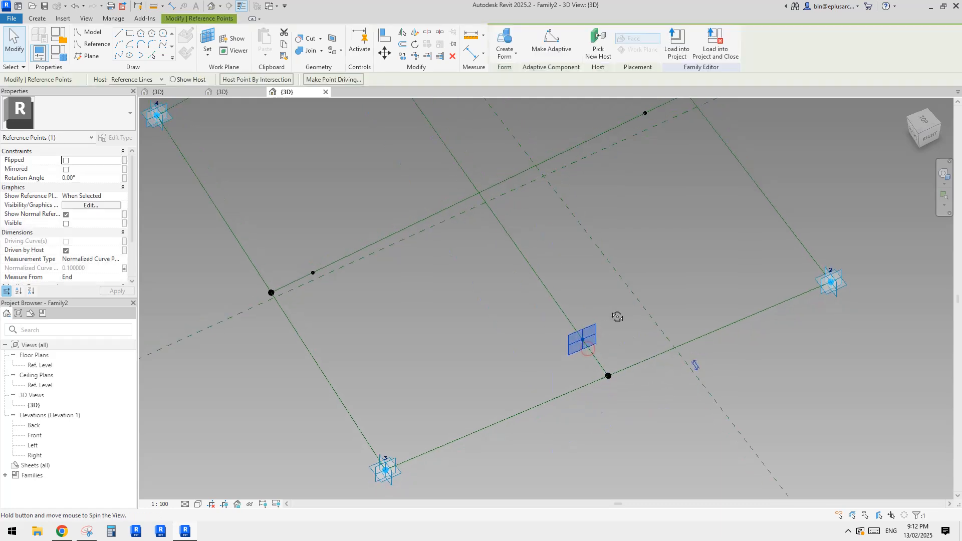
left_click(163, 56)
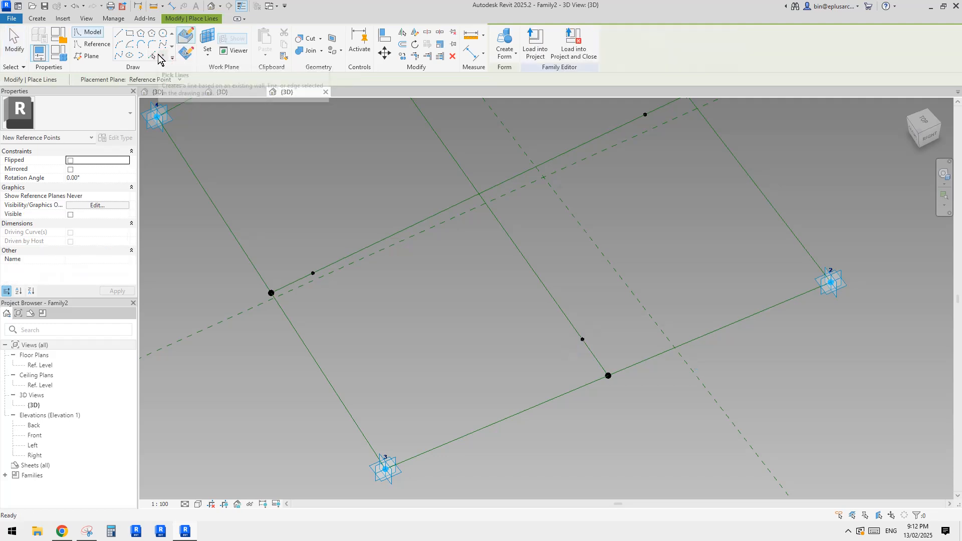
left_click(186, 54)
left_click(584, 340)
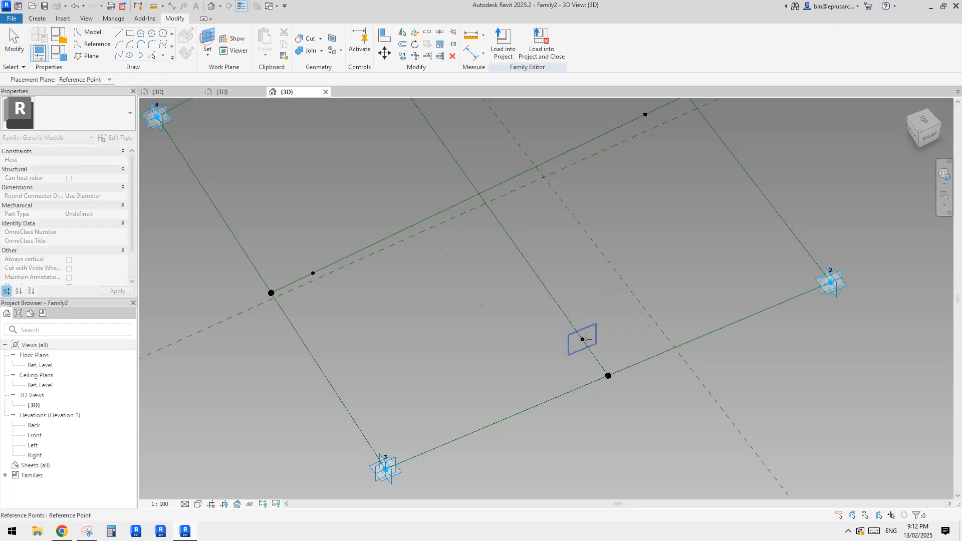
middle_click_drag(585, 343, 583, 340, "shift")
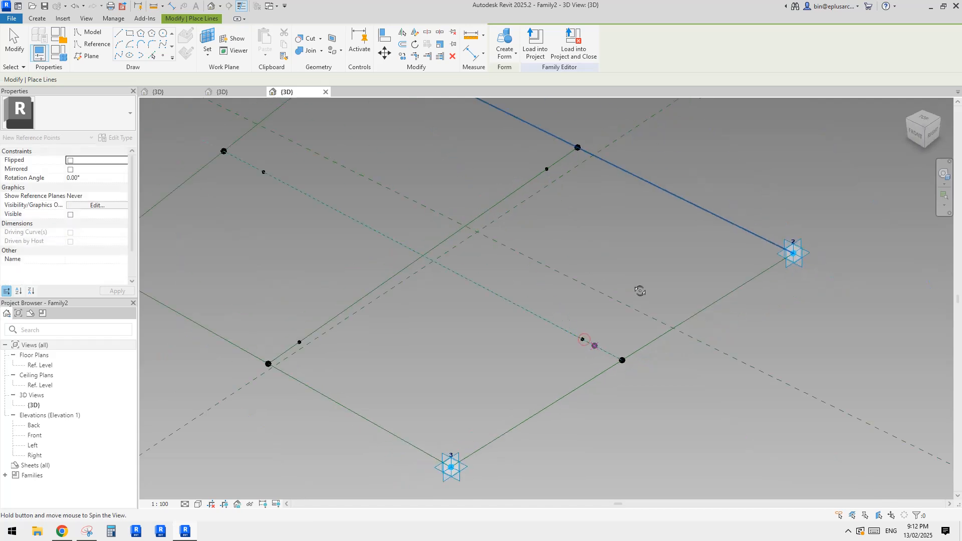
left_click(583, 340)
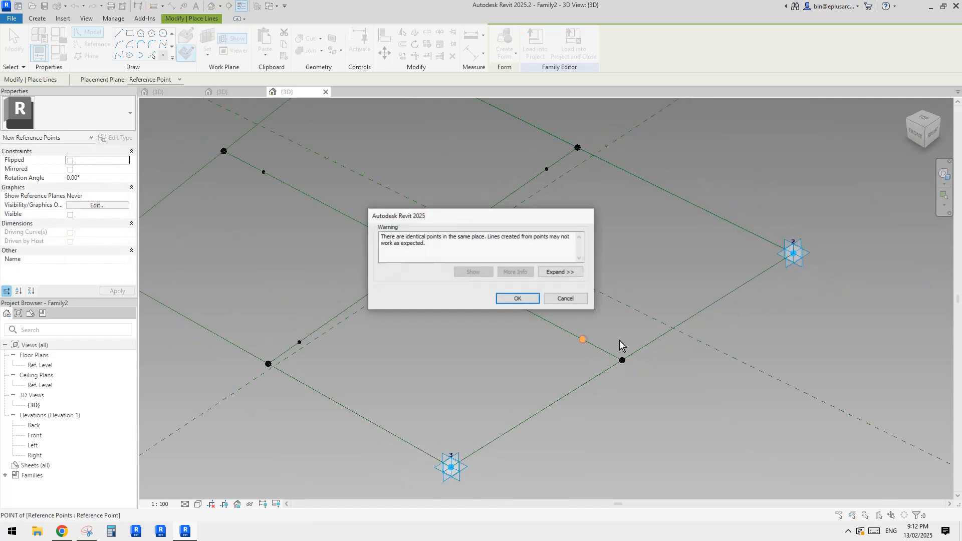
left_click(518, 299)
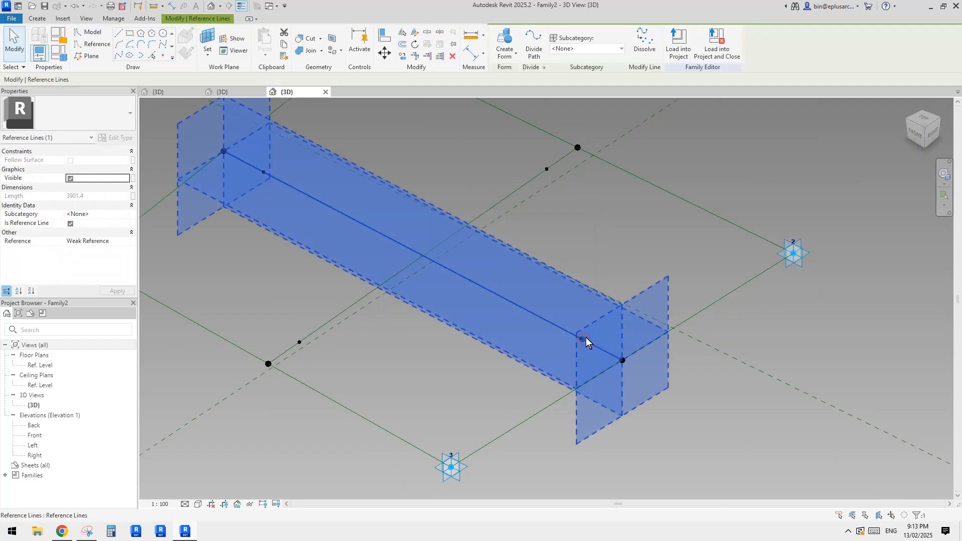
- Move the new point about 129 mm from its host near side 2-3, towards point 2
left_click(585, 338)
middle_click_drag(585, 339, 609, 338, "shift")
mouse_move(609, 338)
left_mouse_down()
mouse_move(610, 347)
mouse_move(625, 333)
left_mouse_up()
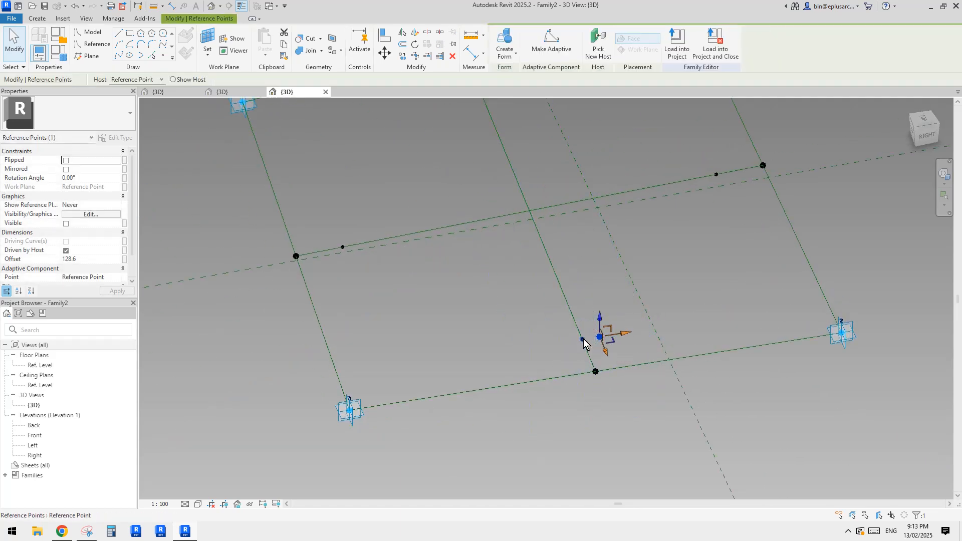
- Set the rotation angle of the hosted point near side 2-3 to 180°
left_click(582, 341)
left_click(87, 178)
type("1")
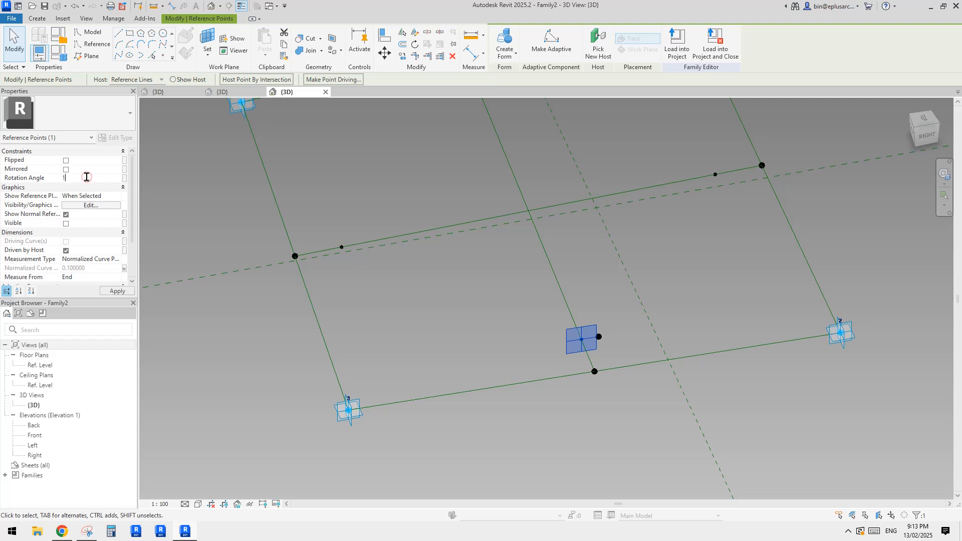
type("80")
left_click(639, 334)
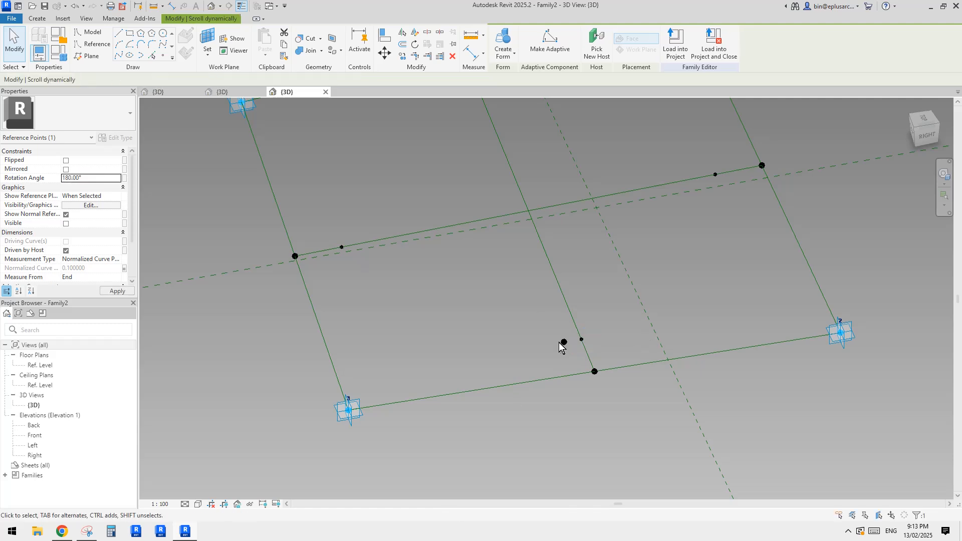
- Set the offset of the point beside the hosted point near side 2-3 to 100 mm
left_click(563, 344)
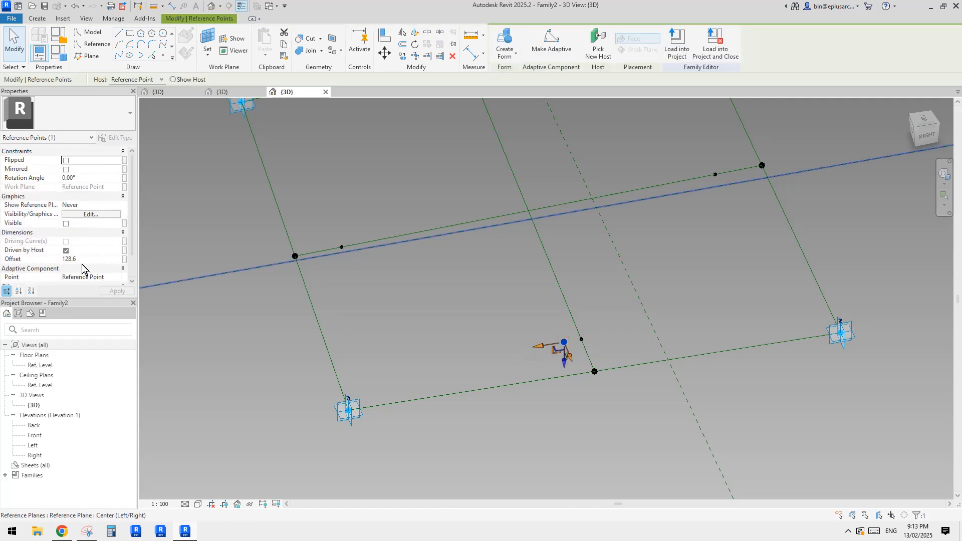
left_click(88, 260)
type("100.0")
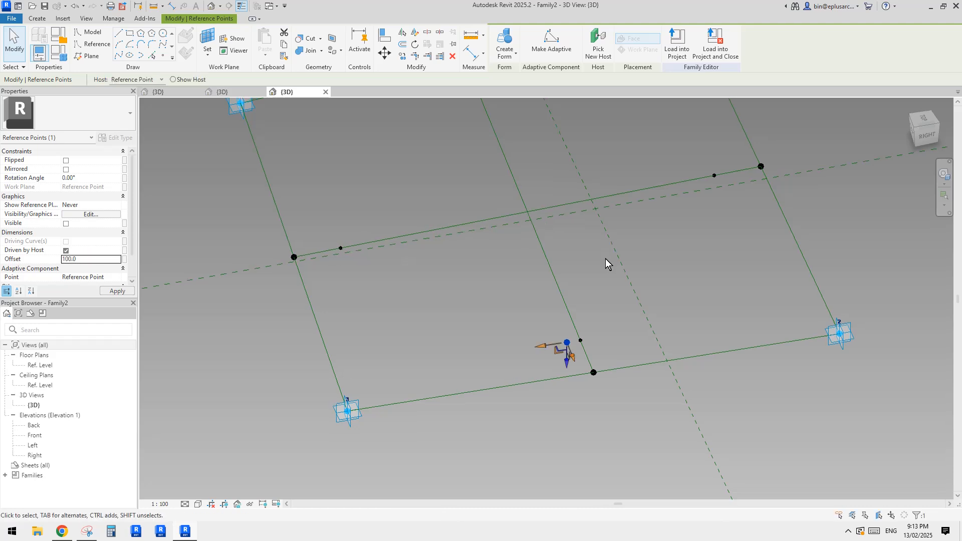
left_click(607, 264)
middle_click_drag(624, 283, 613, 331)
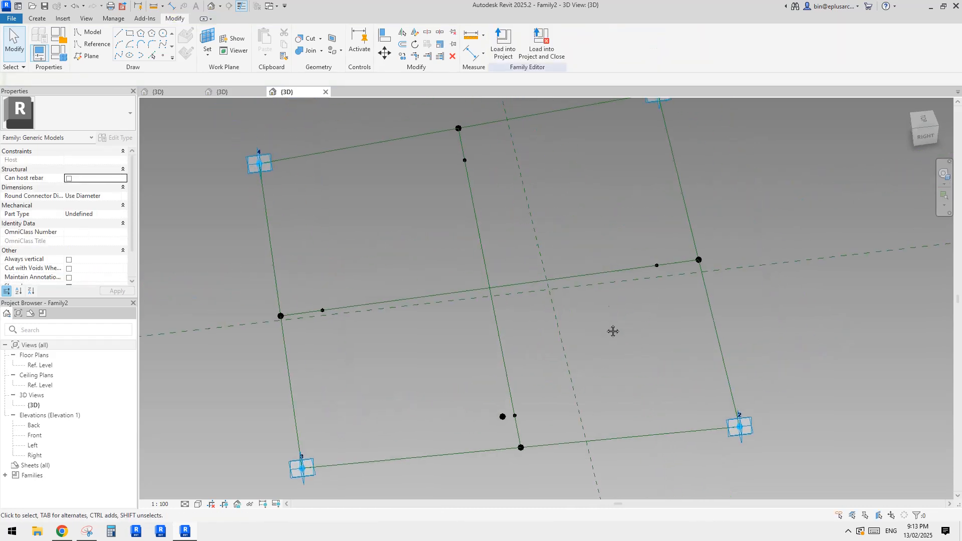
left_click(503, 416)
middle_click_drag(504, 419, 533, 416, "shift")
left_click(572, 332)
middle_click_drag(572, 331, 569, 340)
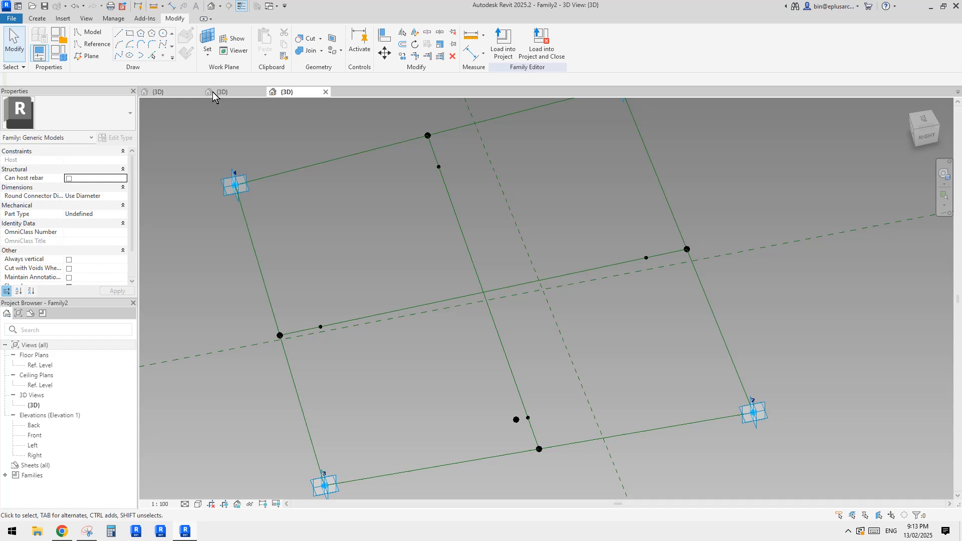
- Place a reference point on the work plane of the hosted point near side 1-2, directly on that point
left_click(161, 53)
left_click(205, 34)
middle_click_drag(742, 252, 722, 254, "shift")
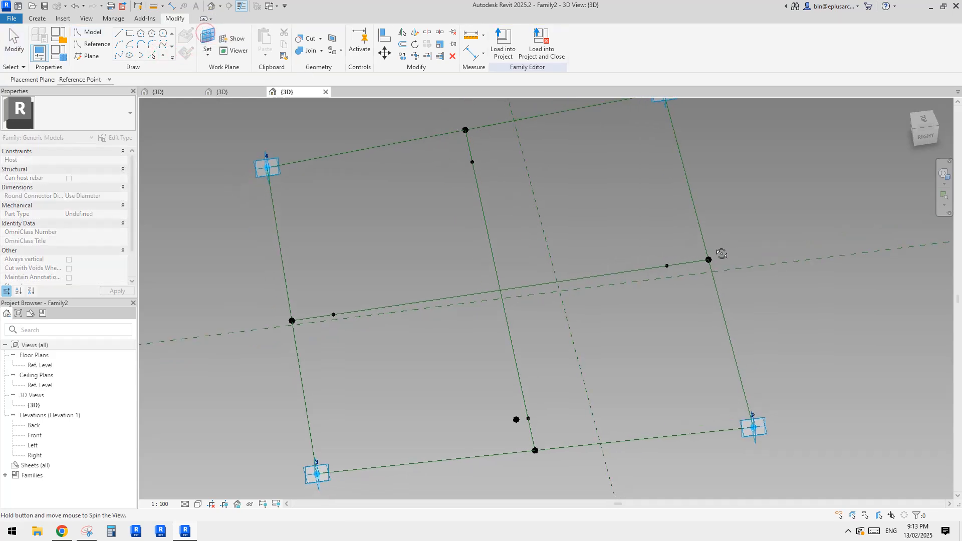
scroll(667, 265, "up", 3)
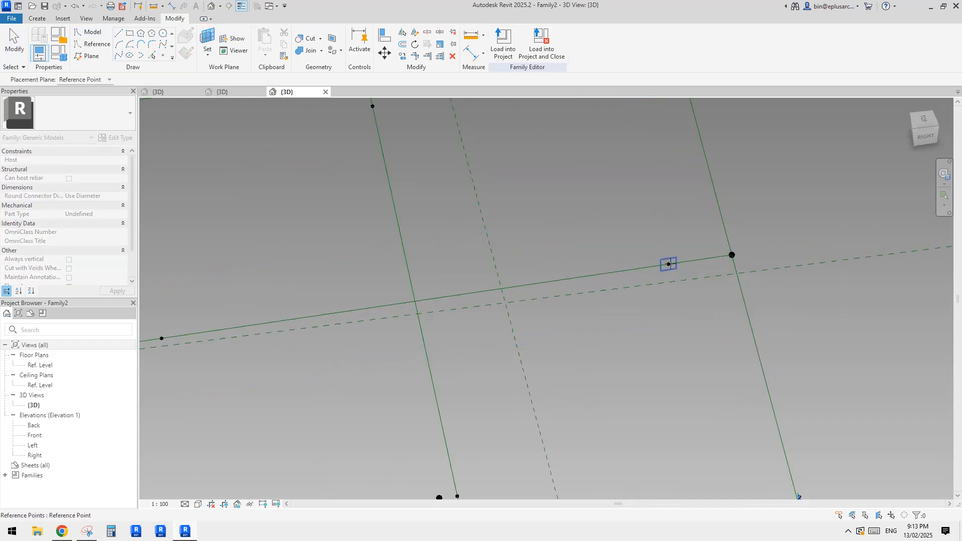
middle_click_drag(658, 268, 722, 190, "shift")
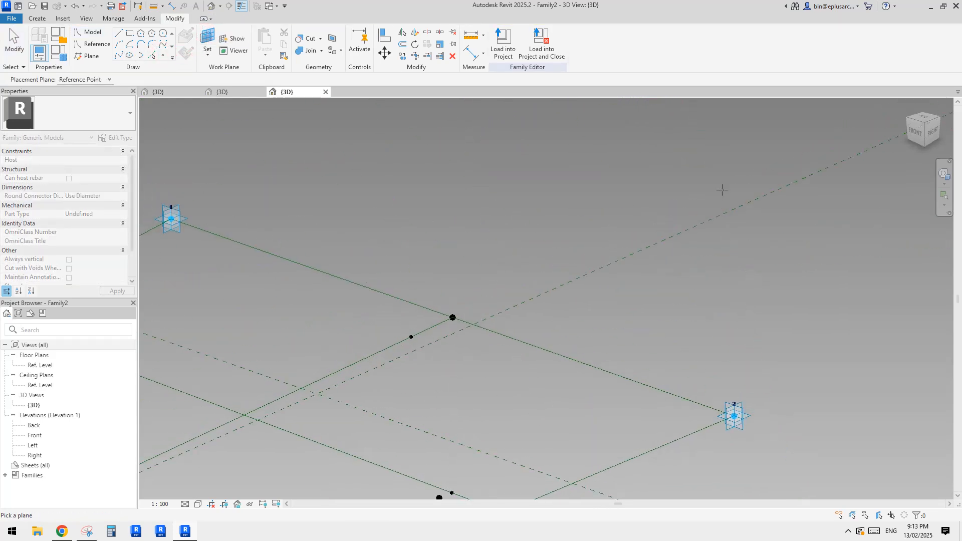
left_click(411, 338)
left_click(412, 337)
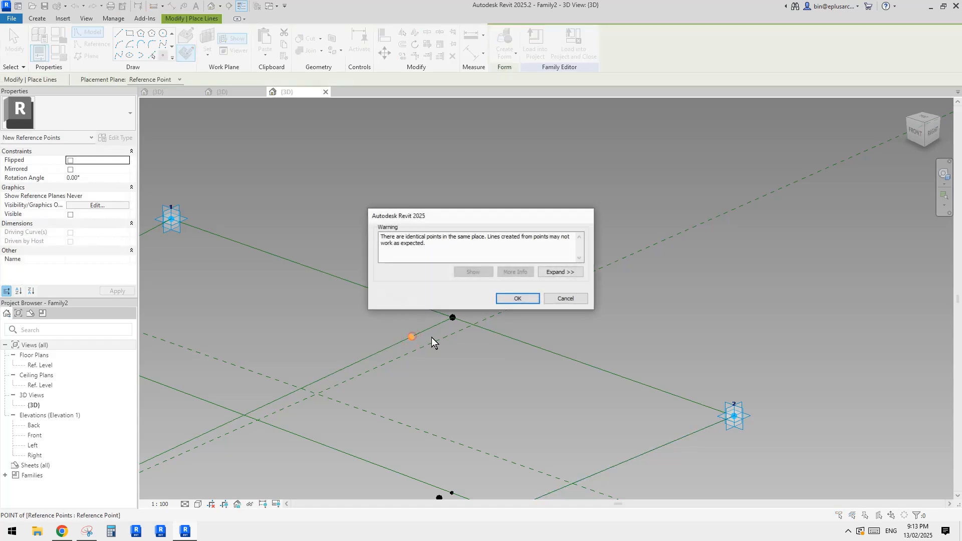
left_click(527, 299)
key("Escape")
key("Escape")
- Move the new point about 235 mm from its host near side 1-2, towards point 2
left_click(413, 336)
scroll(421, 341, "down", 1)
middle_click_drag(421, 341, 566, 254)
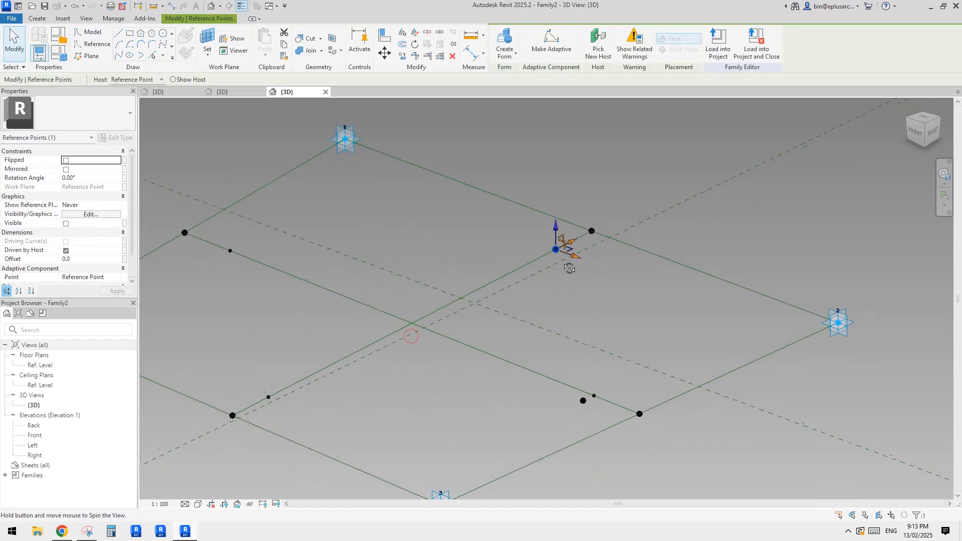
left_click_drag(575, 258, 604, 268)
middle_click_drag(613, 278, 622, 284, "shift")
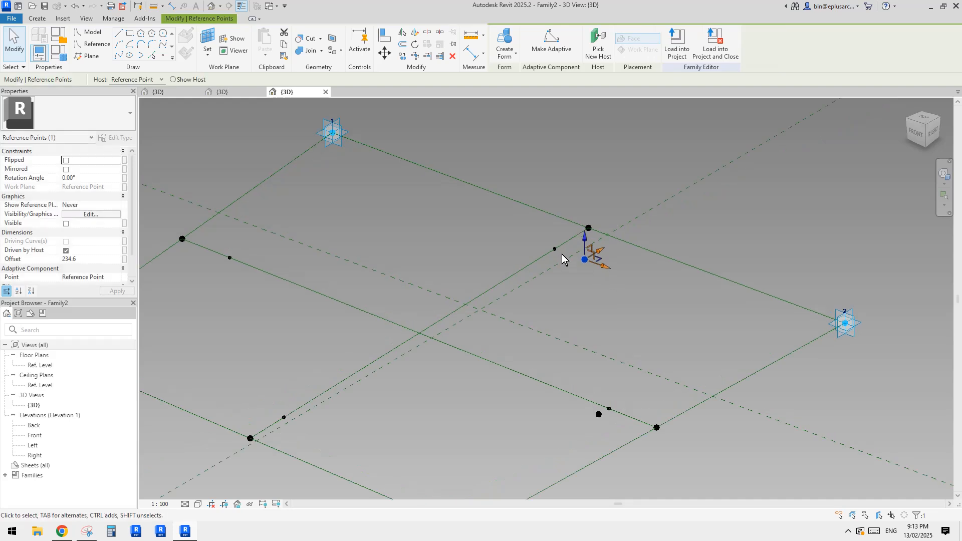
- Set the rotation angle of the hosted point near side 1-2 to 180°
left_click(556, 249)
left_click(97, 179)
type("18")
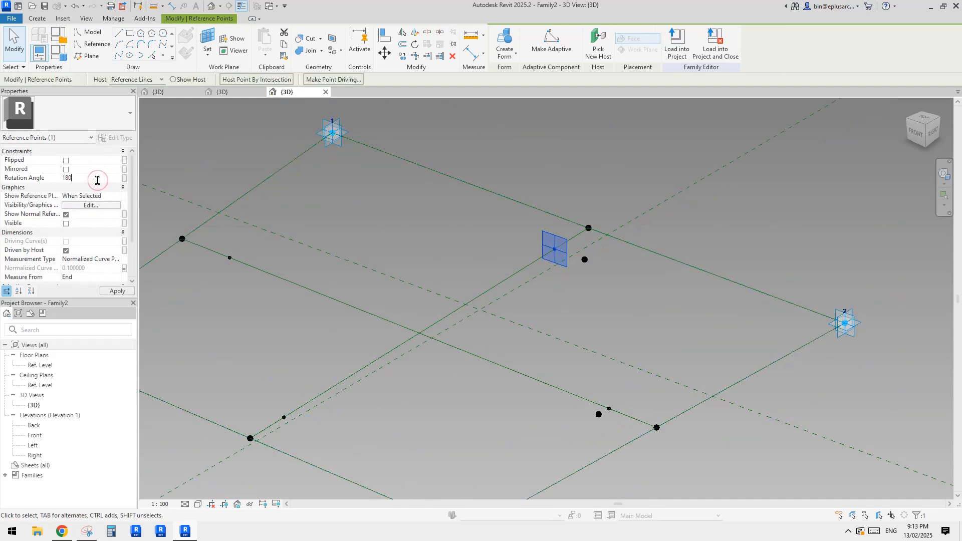
- Set the offset of the point beside the hosted point near side 1-2 to 100 mm
left_click(523, 238)
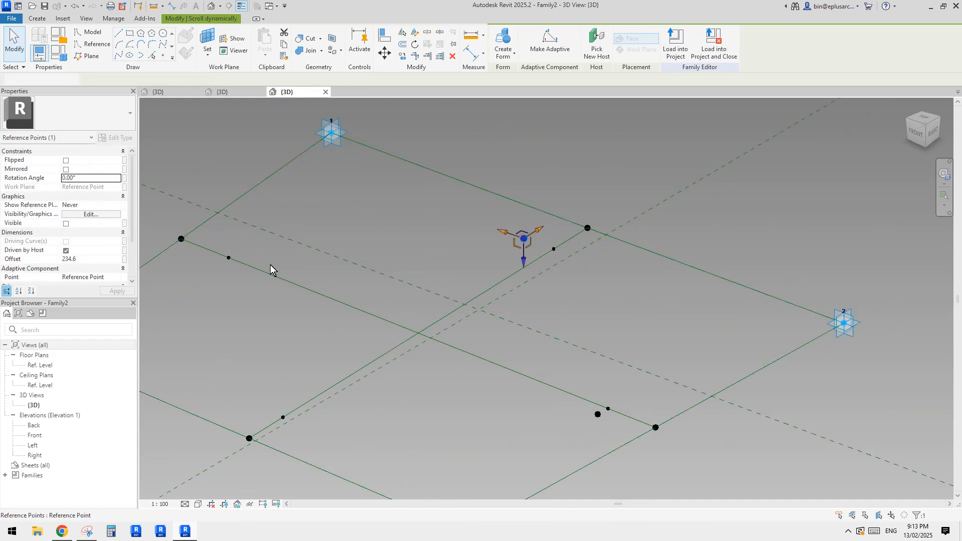
left_click(100, 260)
type("100.0")
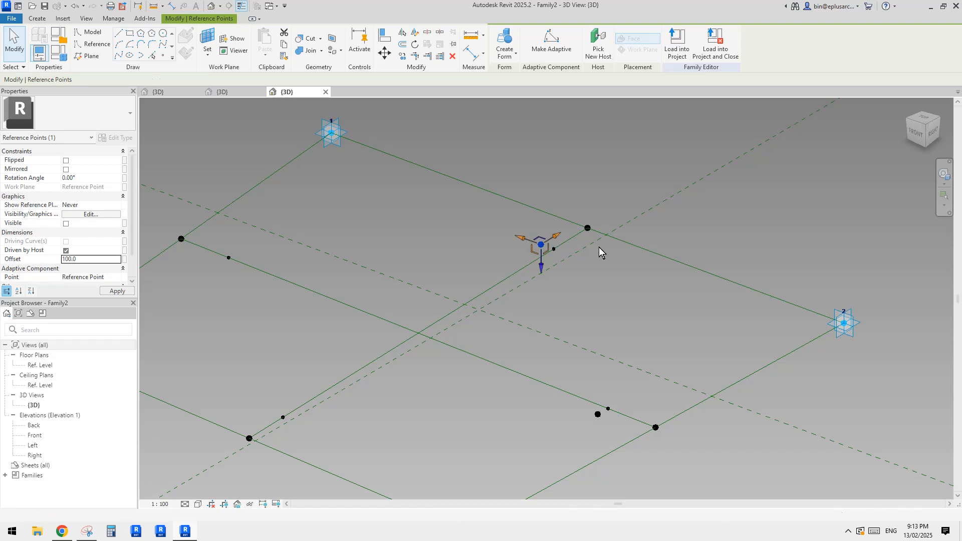
scroll(592, 256, "down", 1)
middle_click_drag(588, 265, 521, 325, "shift")
middle_click_drag(520, 324, 647, 317)
key("Escape")
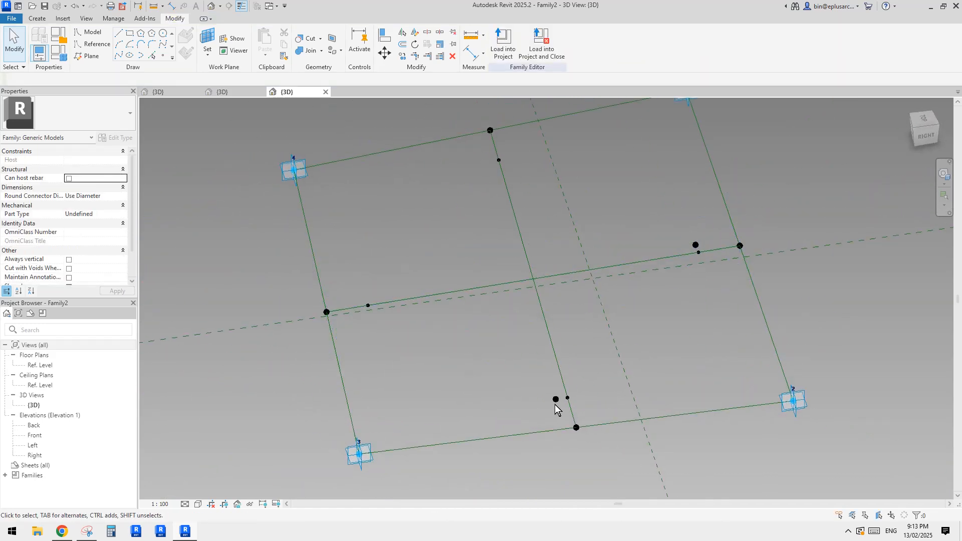
- Try a spline through the hosted and offset points near side 1-2 and the offset point near side 2-3, and delete it
middle_click_drag(668, 267, 713, 225, "shift")
left_click_drag(676, 233, 709, 262)
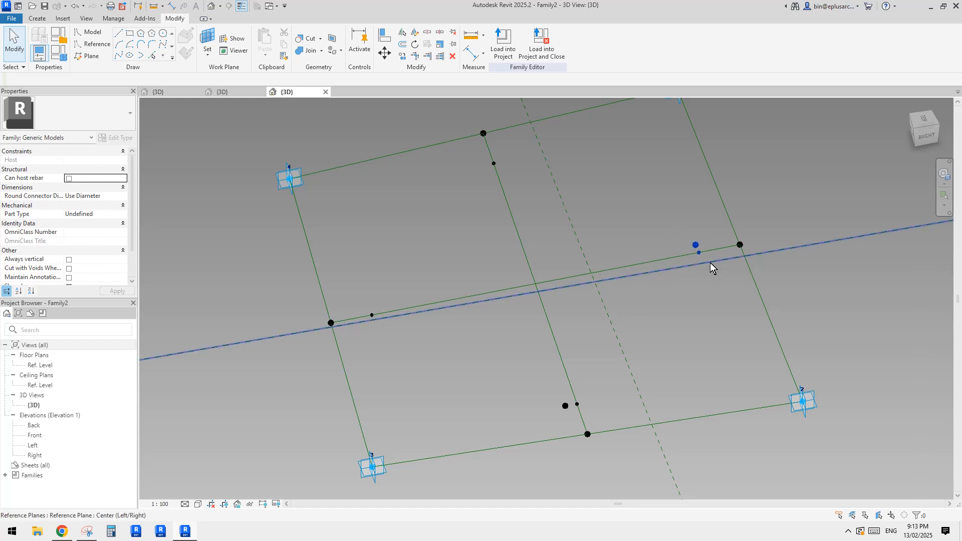
middle_click_drag(613, 342, 663, 301, "shift")
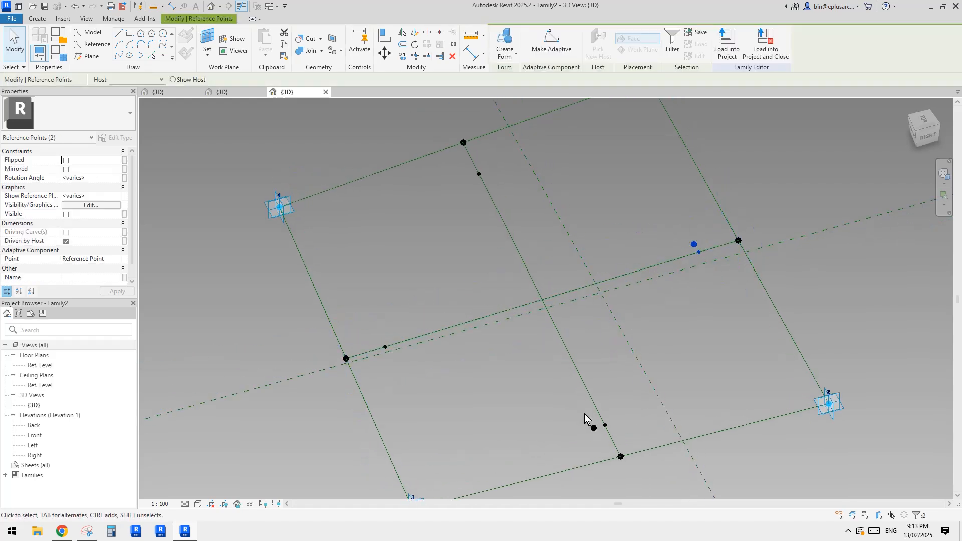
left_click(594, 427, "ctrl")
left_click(119, 56)
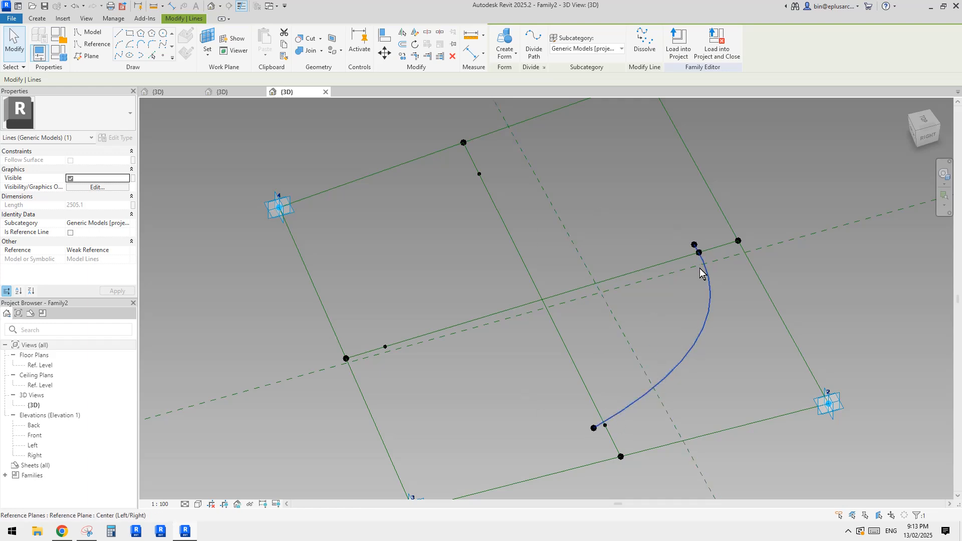
key("Delete")
- Try a spline through all four hosted and offset points near sides 1-2 and 2-3, and delete it
left_click_drag(660, 214, 711, 269)
left_click(594, 429, "ctrl")
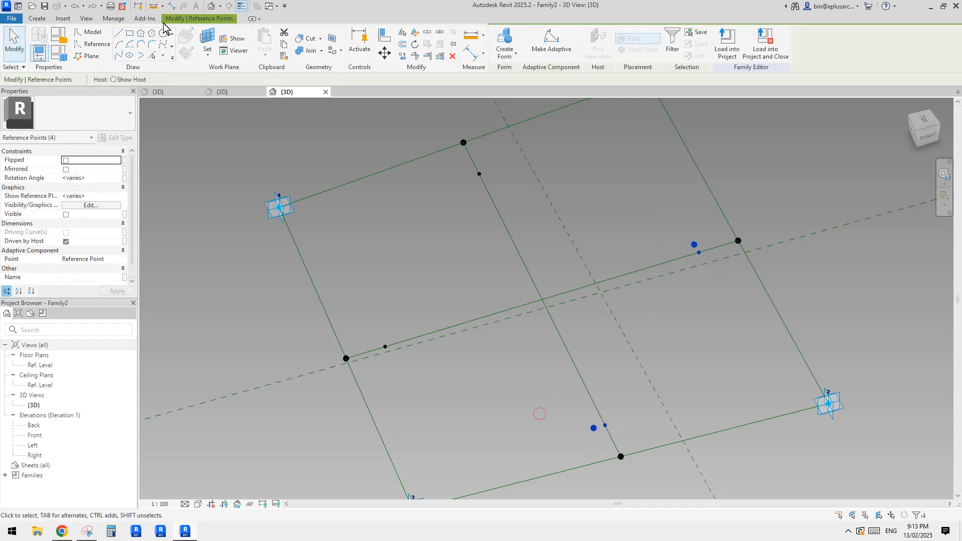
left_click(118, 57)
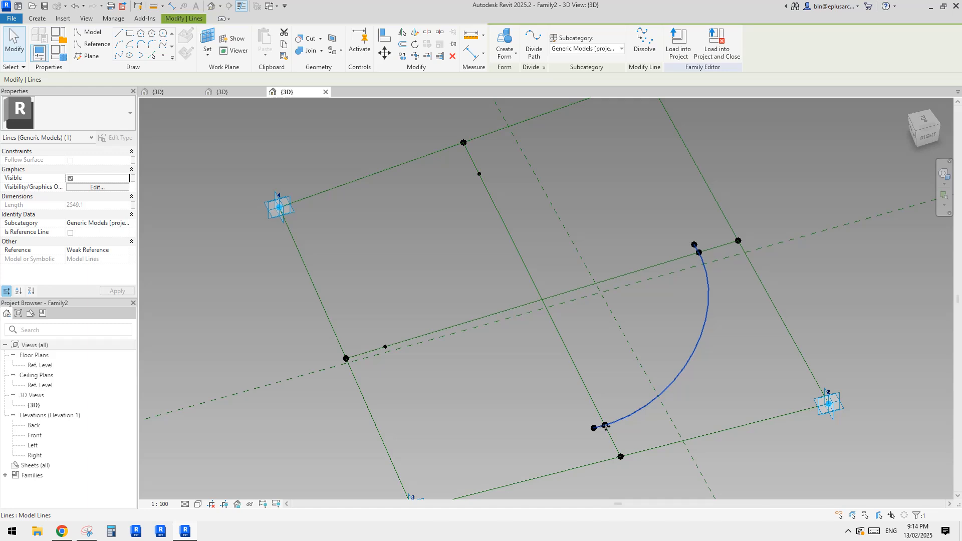
key("Delete")
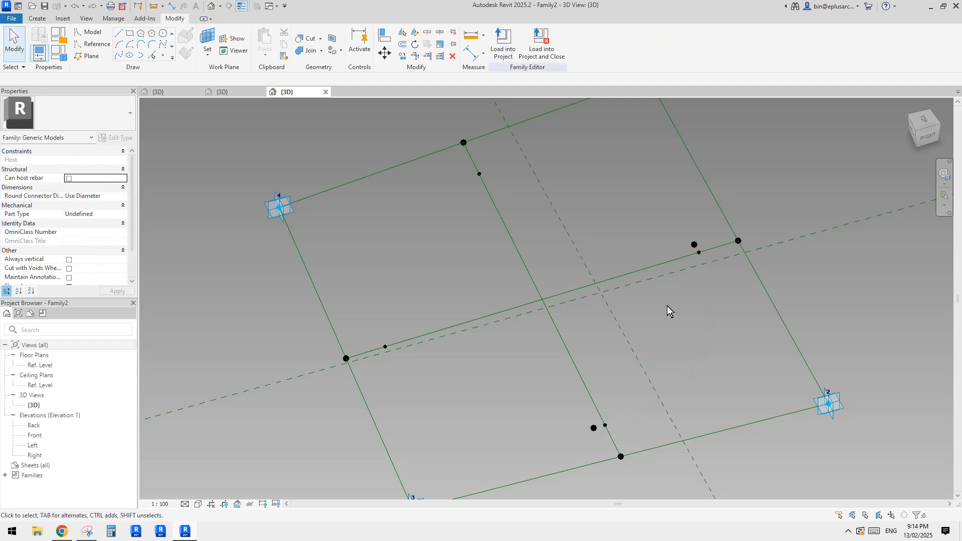
mouse_move(666, 306)
middle_mouse_down("shift")
mouse_move(630, 329)
mouse_move(663, 310)
mouse_move(652, 301)
middle_mouse_up("shift")
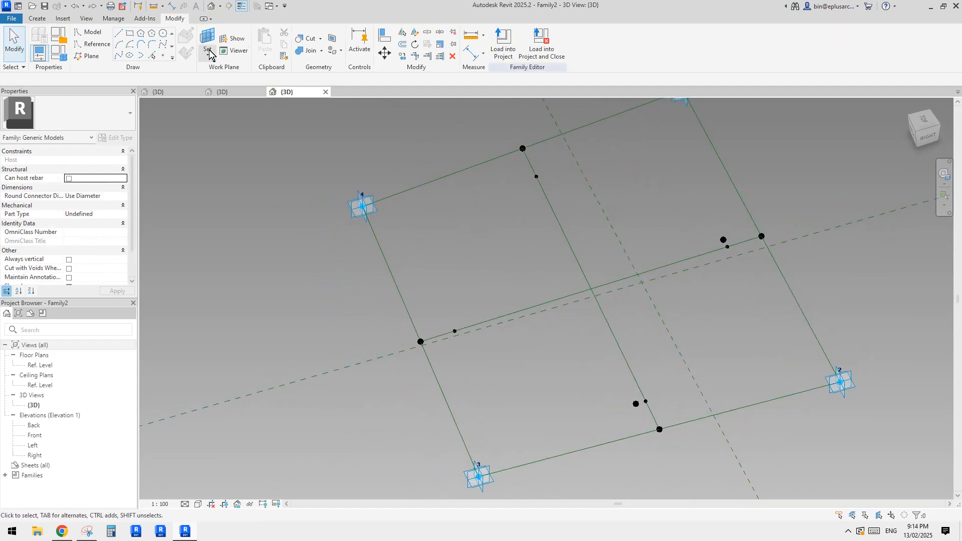
left_click(164, 56)
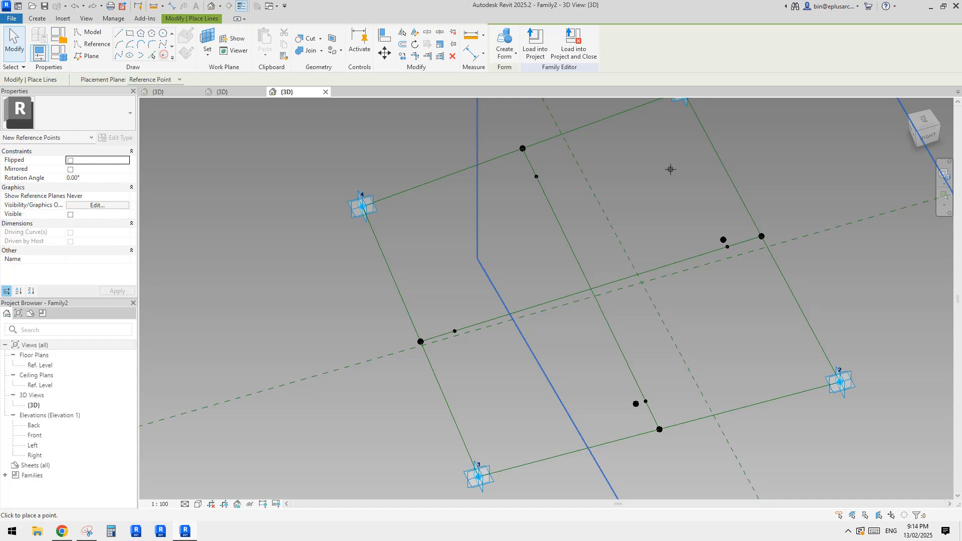
key("Escape")
- Try to copy the offset point near side 1-2 towards the inside of the panel
left_click(724, 242)
key("o")
left_click(724, 241)
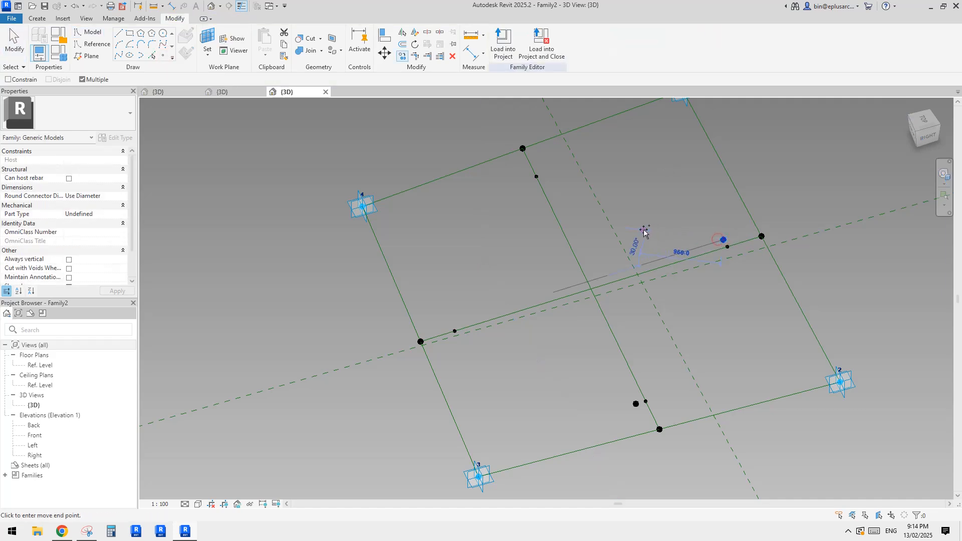
left_click(639, 225)
key("Escape")
middle_click_drag(726, 261, 741, 314, "shift")
left_click(643, 209)
key("Escape")
left_click(735, 246)
key("Escape")
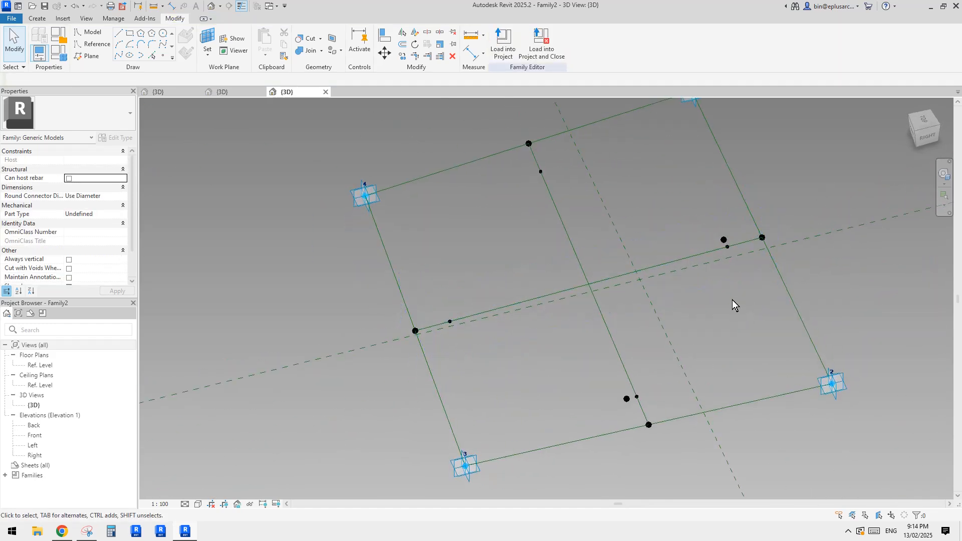
- Copy the offset point near side 1-2 to a spot just beside it, towards the inside of the panel
left_click(725, 242)
key("o")
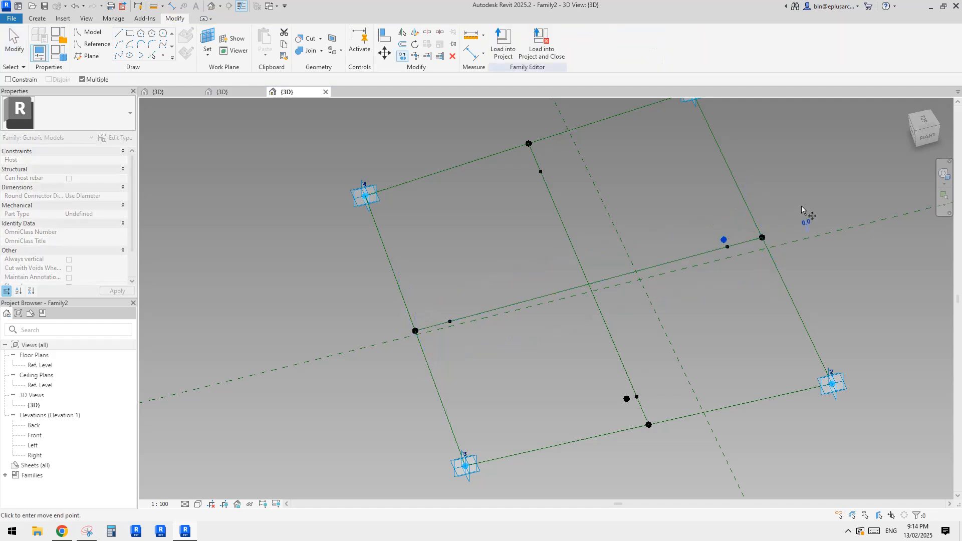
left_click(802, 206)
key("Escape")
key("Escape")
- Move the copied point further inward, to an offset of about 516 mm from its host
middle_click_drag(740, 295, 729, 301, "shift")
left_click(695, 248)
middle_click_drag(699, 259, 712, 249, "shift")
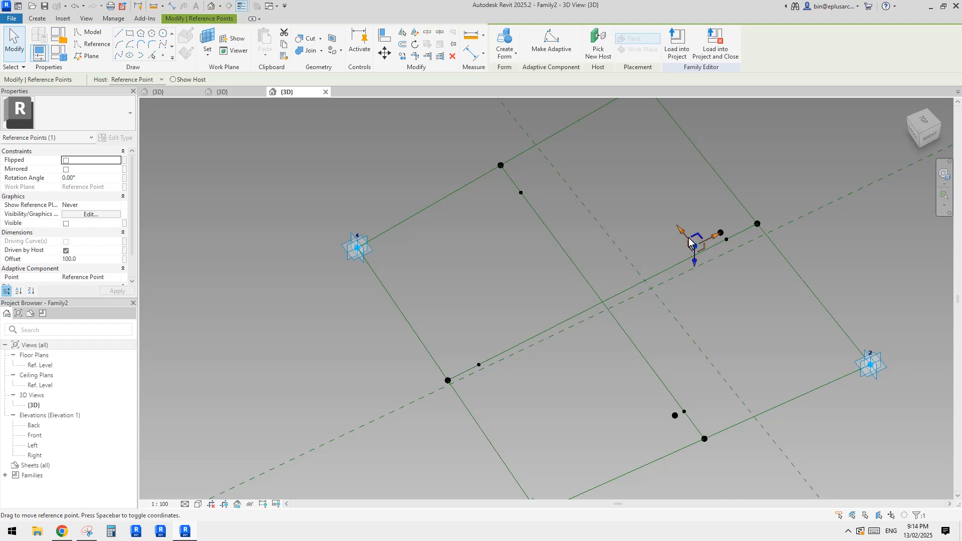
left_click_drag(689, 242, 630, 246)
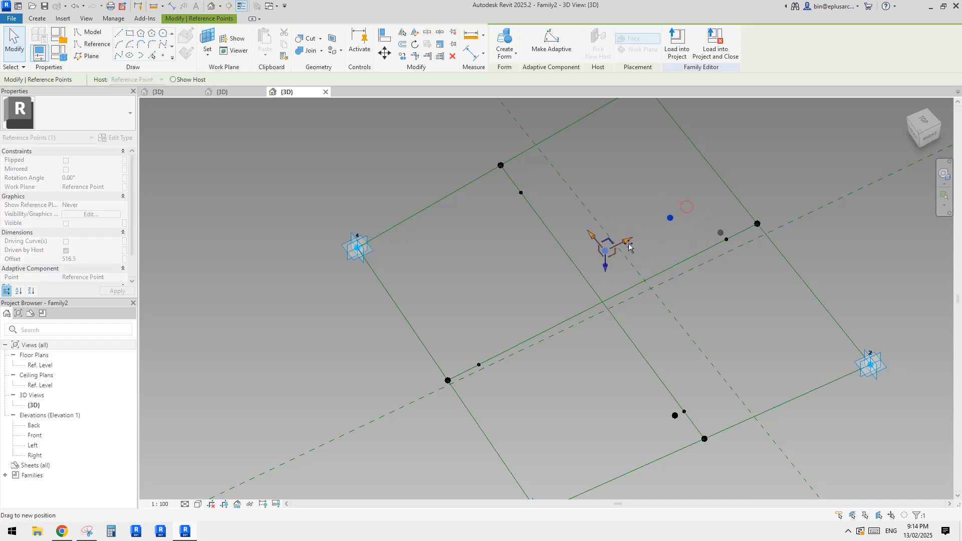
- Create a spline through the hosted point and offset point near side 1-2 and the copied point
middle_click_drag(643, 291, 625, 301, "shift")
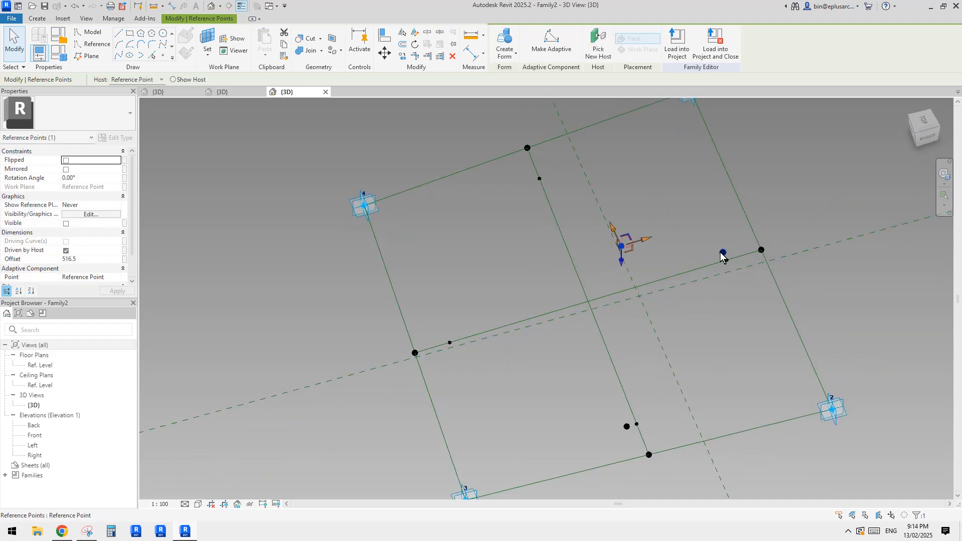
left_click(618, 230)
left_click_drag(747, 284, 746, 286)
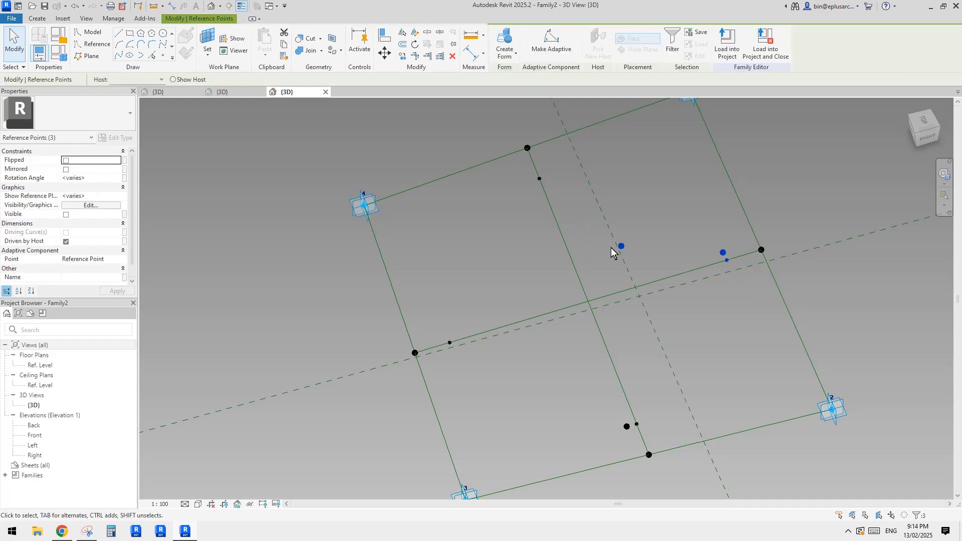
left_click(132, 55)
- Extend the spline through the offset point near side 2-3 and on to the hosted point there
middle_click_drag(693, 271, 717, 243, "shift")
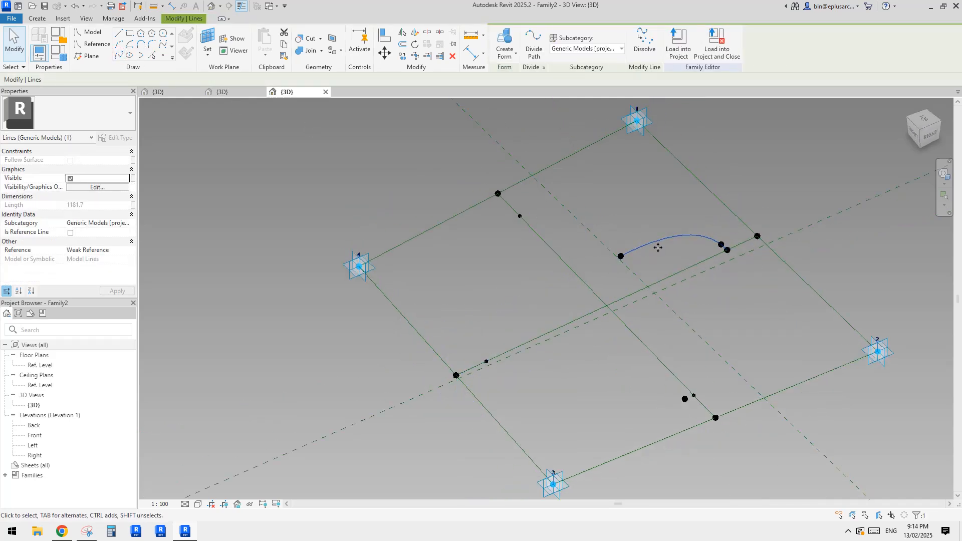
middle_click_drag(658, 247, 697, 242, "shift")
middle_click_drag(591, 234, 590, 236)
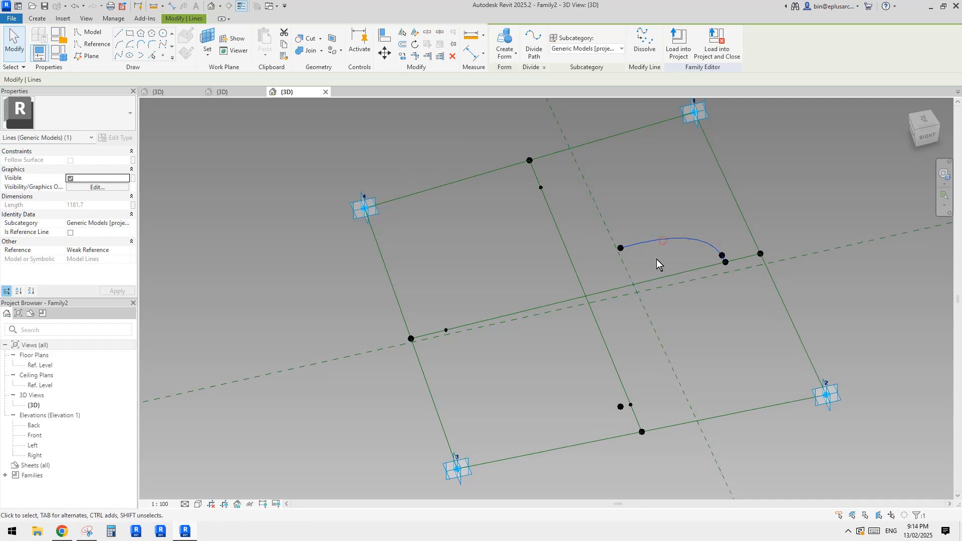
left_click(621, 408, "ctrl")
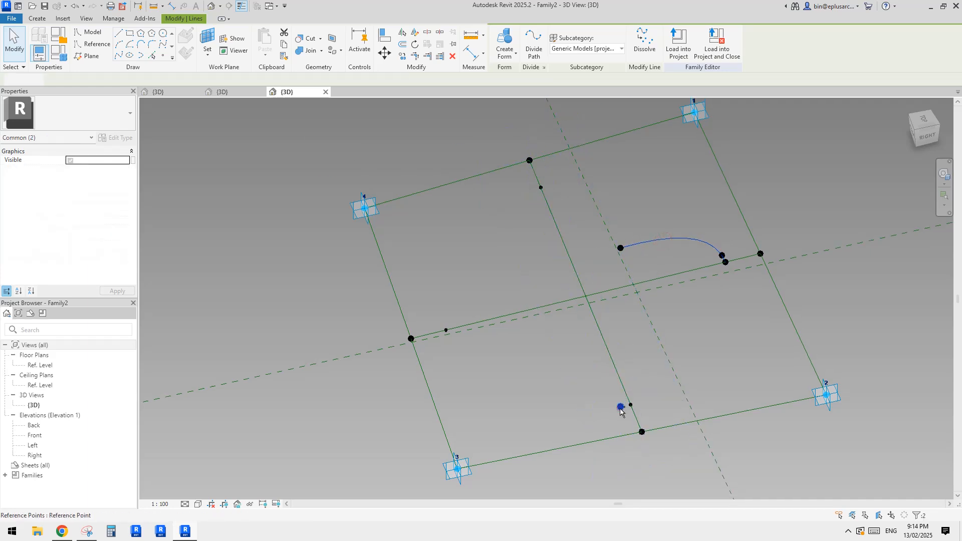
left_click(118, 56)
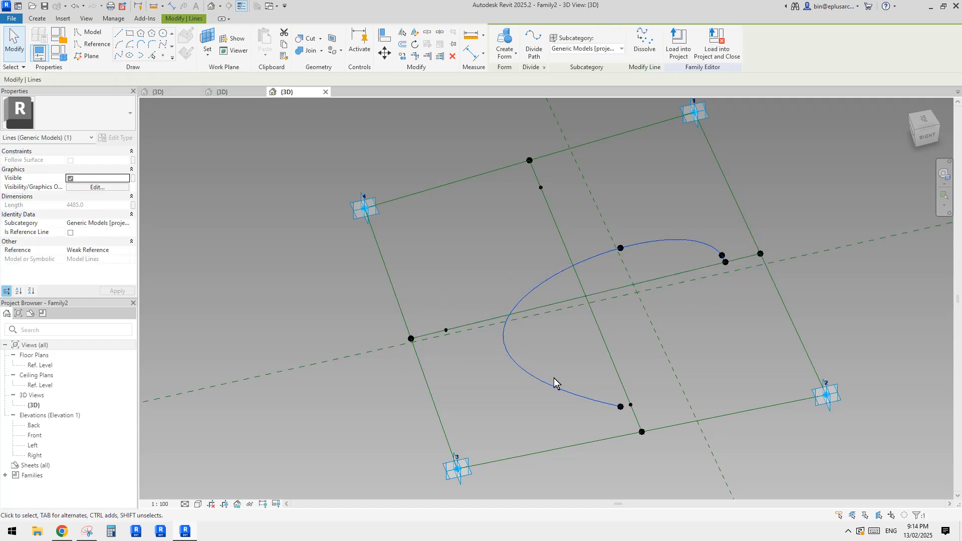
scroll(620, 402, "up", 2)
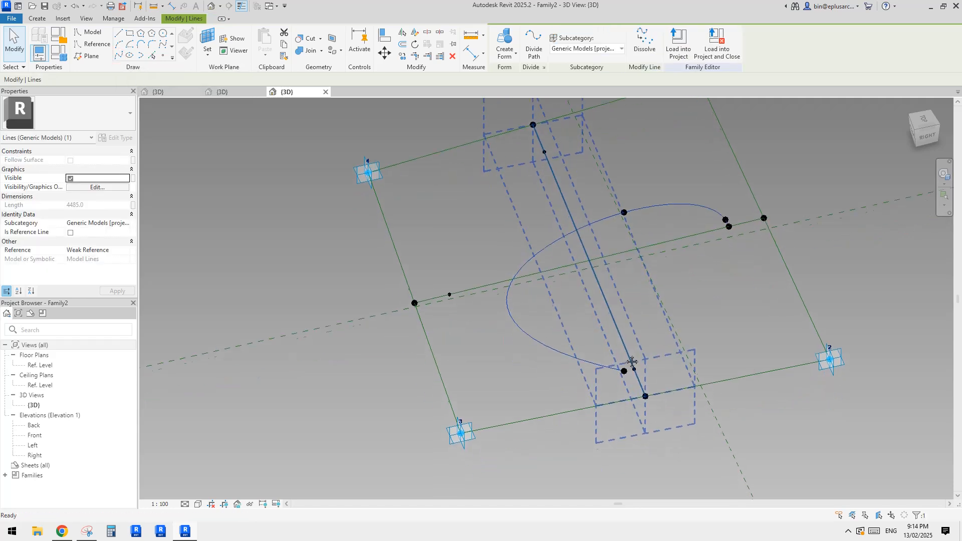
left_click(586, 366, "ctrl")
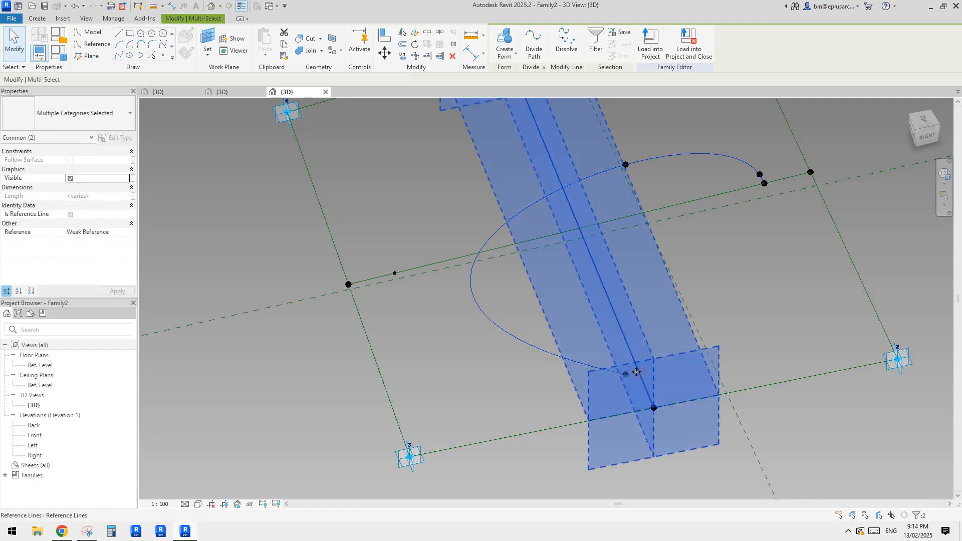
left_click(516, 341)
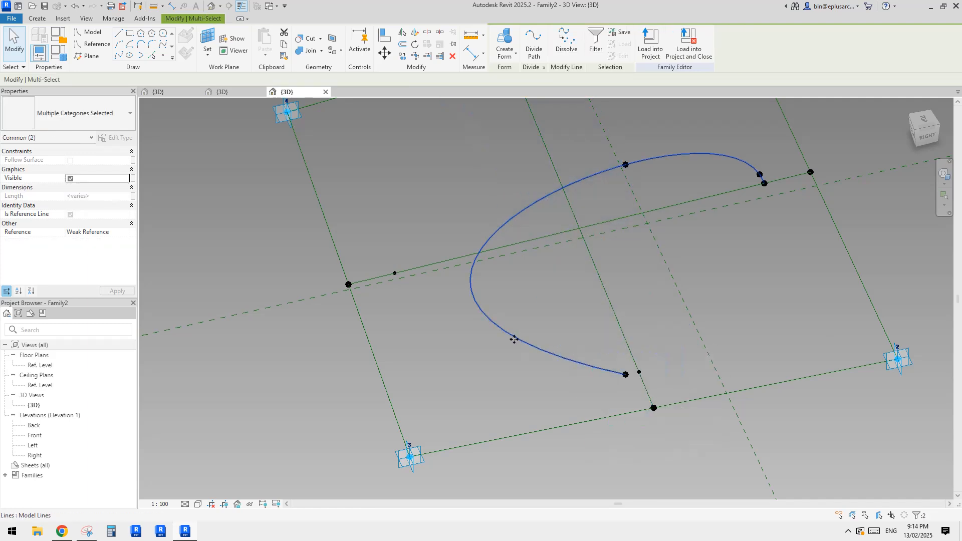
left_click(640, 373, "ctrl")
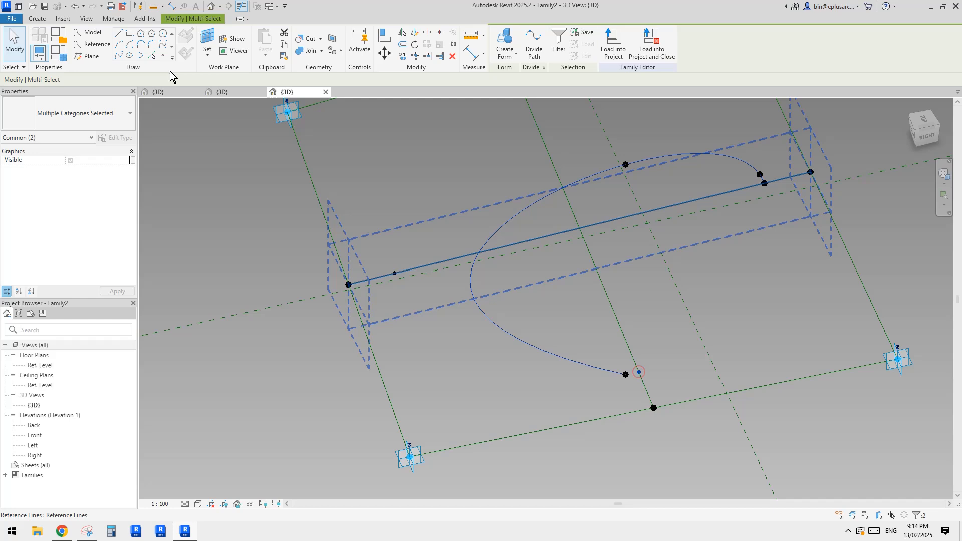
left_click(120, 54)
- Delete the copied intermediate point from the spline
middle_click_drag(624, 287, 625, 269)
middle_click_drag(624, 219, 569, 316)
left_click(597, 251)
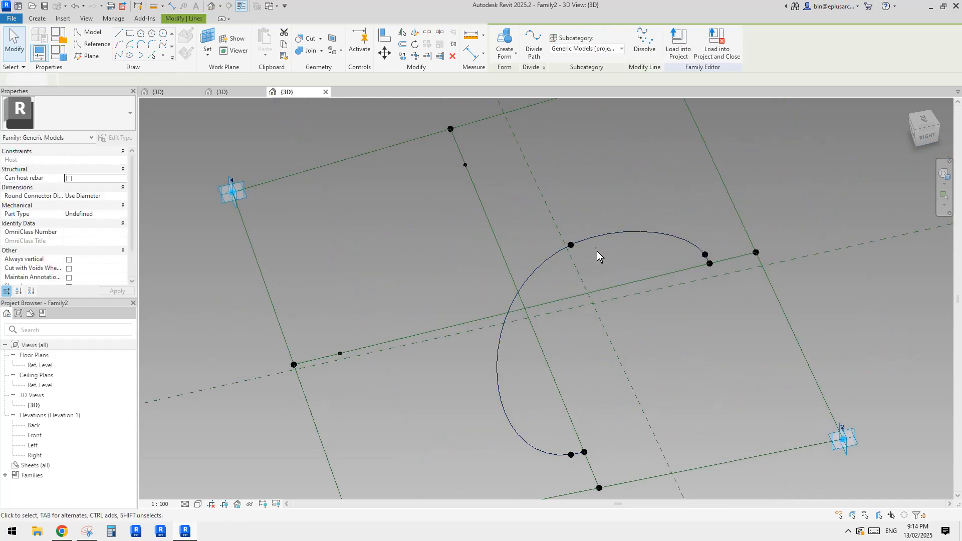
left_click(571, 245)
key("Delete")
- Convert the spline between sides 1-2 and 2-3 into a reference line
middle_click_drag(641, 269, 630, 228)
scroll(639, 264, "down", 2)
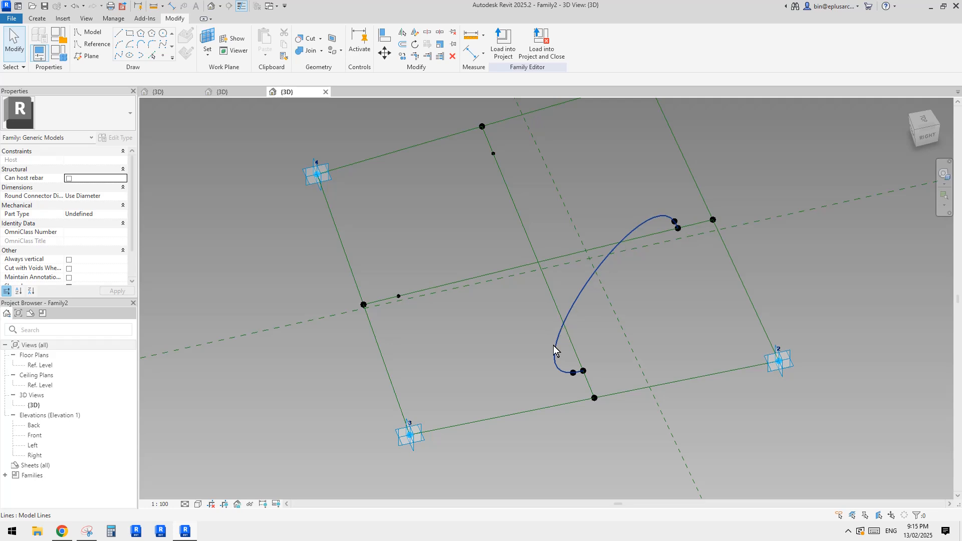
middle_click_drag(559, 331, 686, 320, "shift")
left_click(661, 219)
left_click(71, 233)
left_click(651, 271)
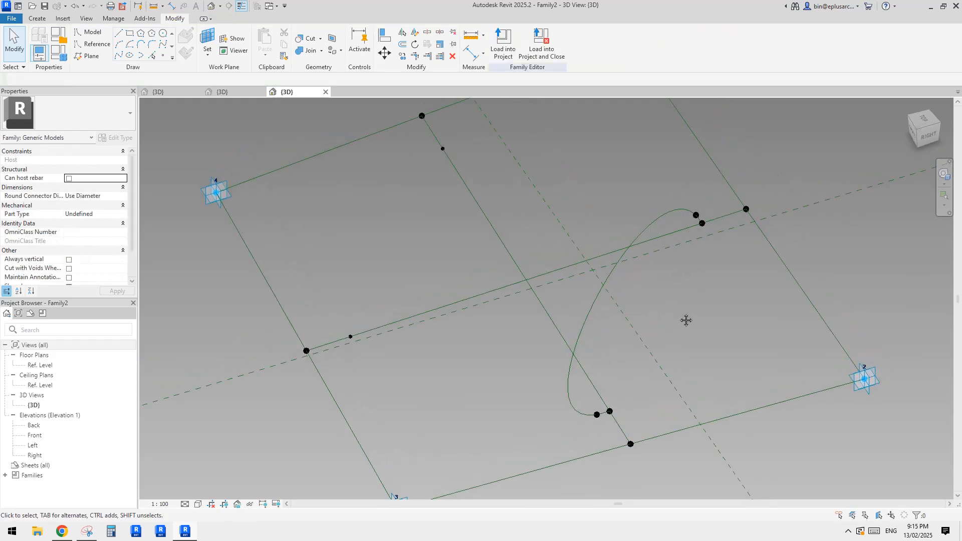
- Place a reference point on the small hosted point near side 4-1, using that point's own work plane
scroll(697, 316, "down", 10)
scroll(522, 363, "up", 10)
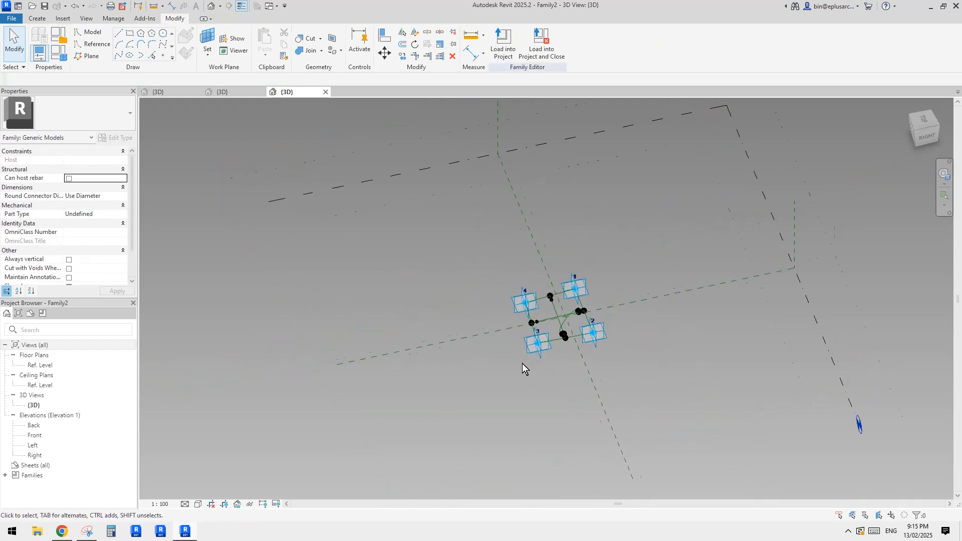
middle_click_drag(608, 305, 652, 344, "shift")
middle_click_drag(593, 274, 632, 299)
scroll(677, 230, "up", 2)
left_click(161, 55)
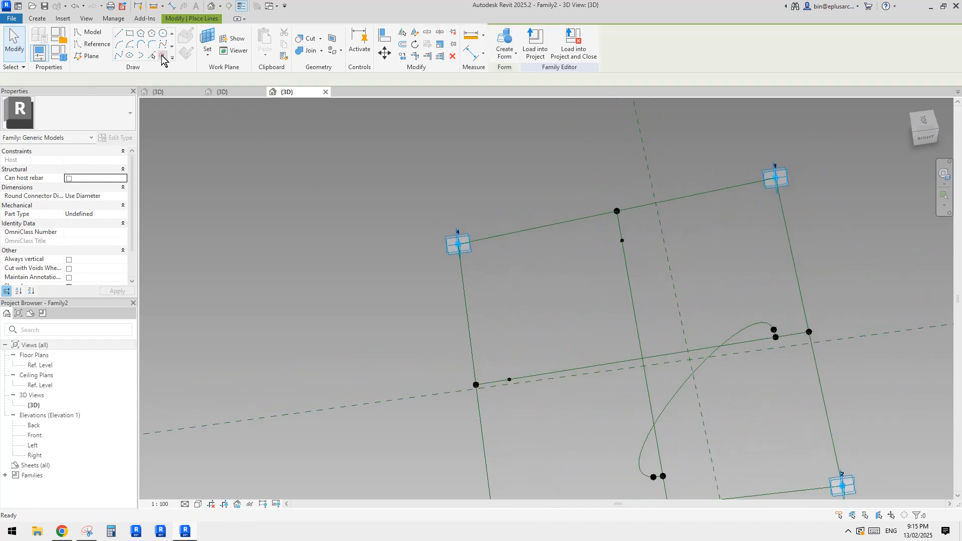
left_click(213, 39)
left_click(622, 241)
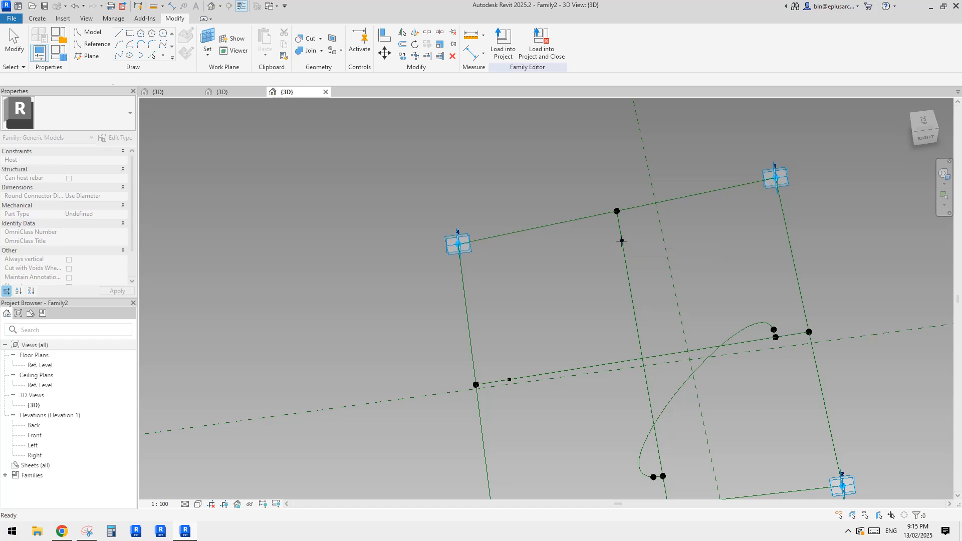
middle_click_drag(622, 241, 718, 213, "shift")
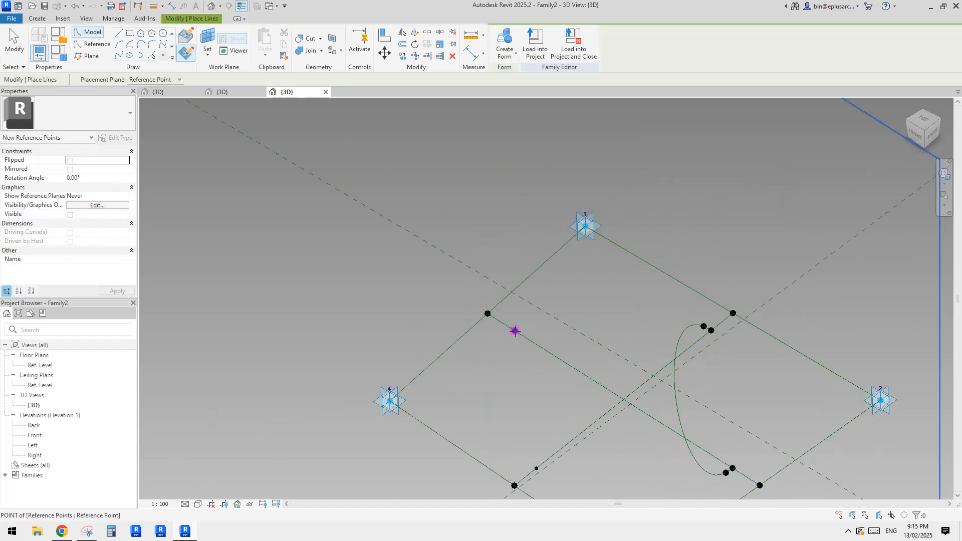
scroll(516, 332, "up", 4)
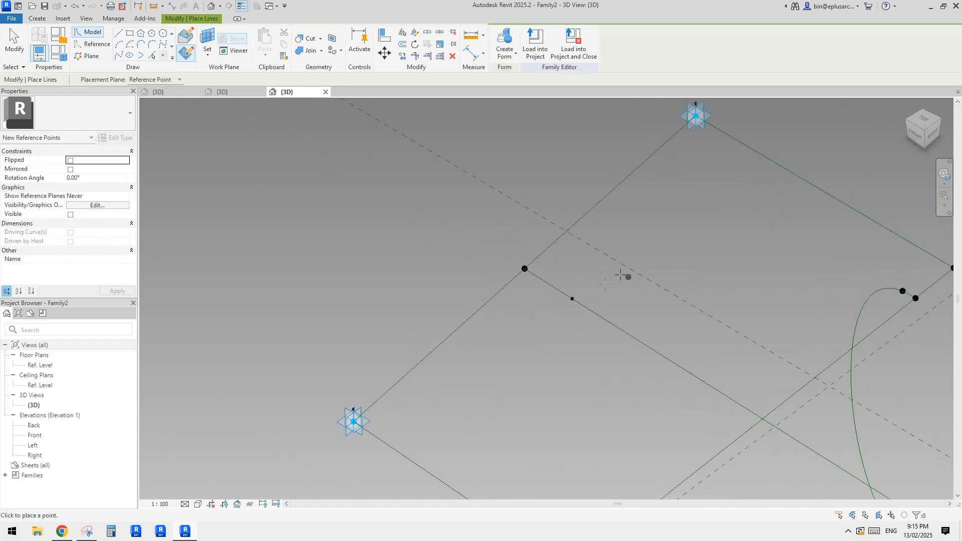
left_click(572, 298)
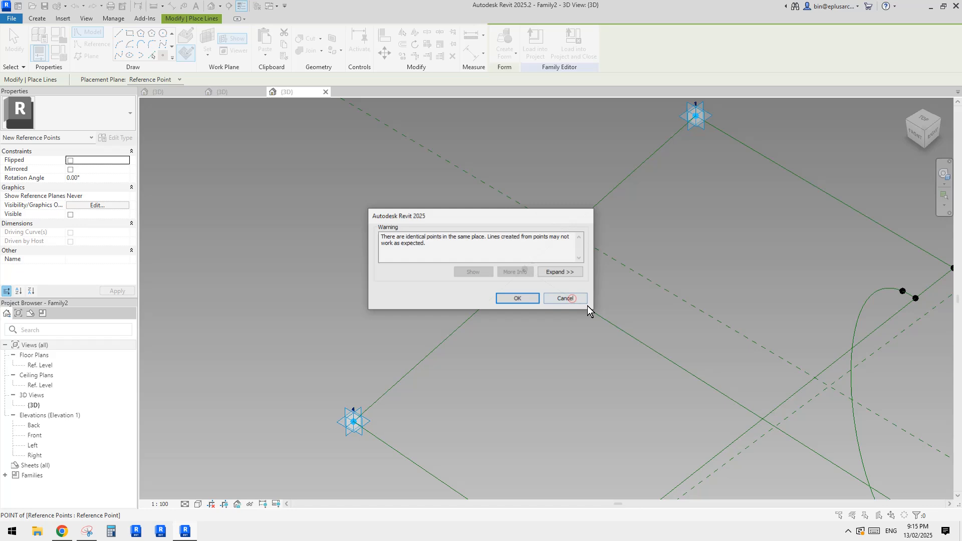
left_click(531, 299)
- Move the new point near side 4-1 off its host and set its offset to 100
middle_click_drag(607, 302, 584, 301, "shift")
left_click_drag(598, 292, 615, 287)
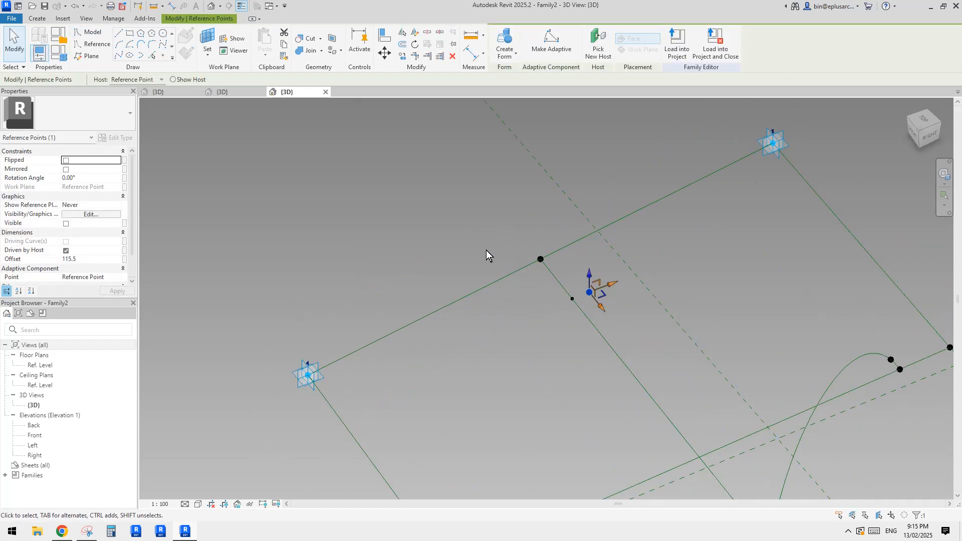
left_click(99, 260)
type("10")
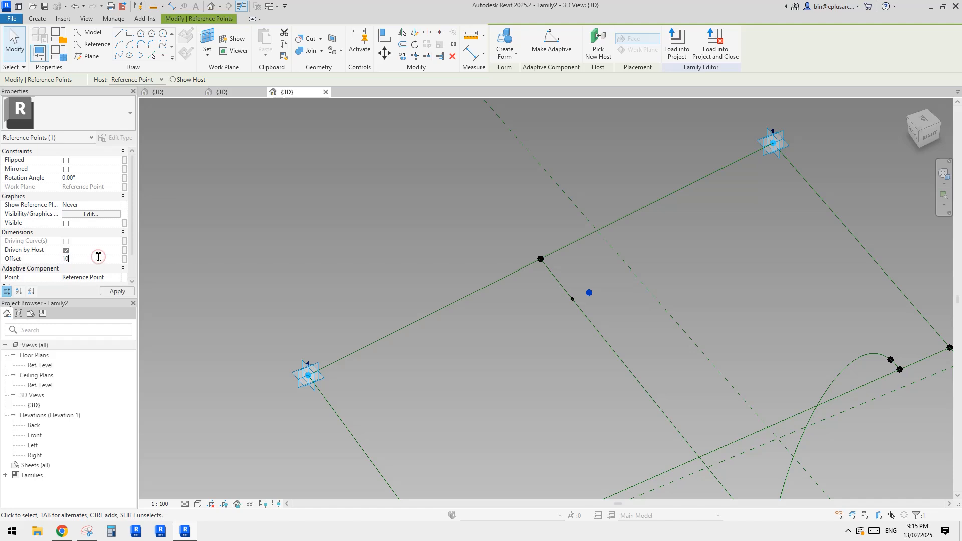
type("0")
scroll(595, 297, "down", 2)
middle_click_drag(566, 441, 547, 338)
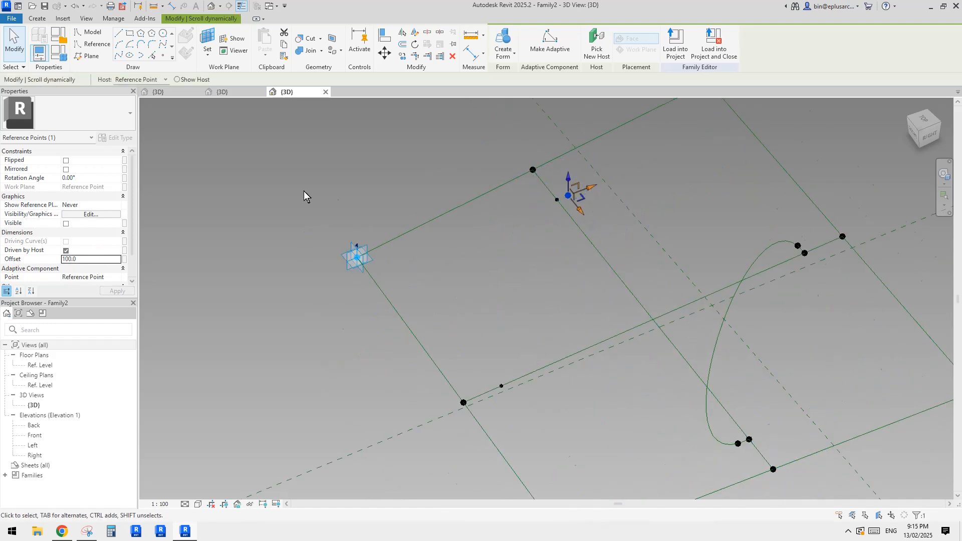
- Place a reference point on the small hosted point near side 3-4, using that point's own work plane
left_click(151, 56)
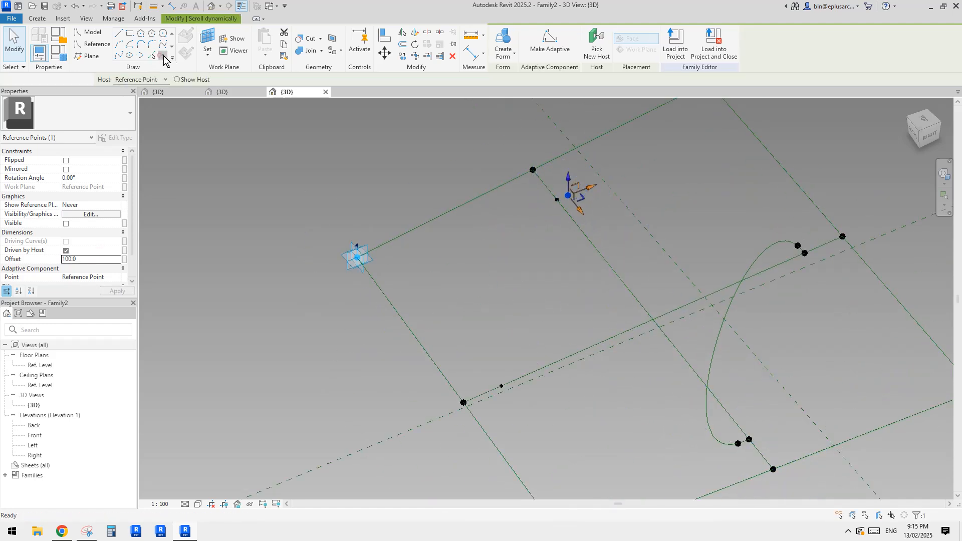
left_click(206, 44)
middle_click_drag(545, 403, 502, 353, "shift")
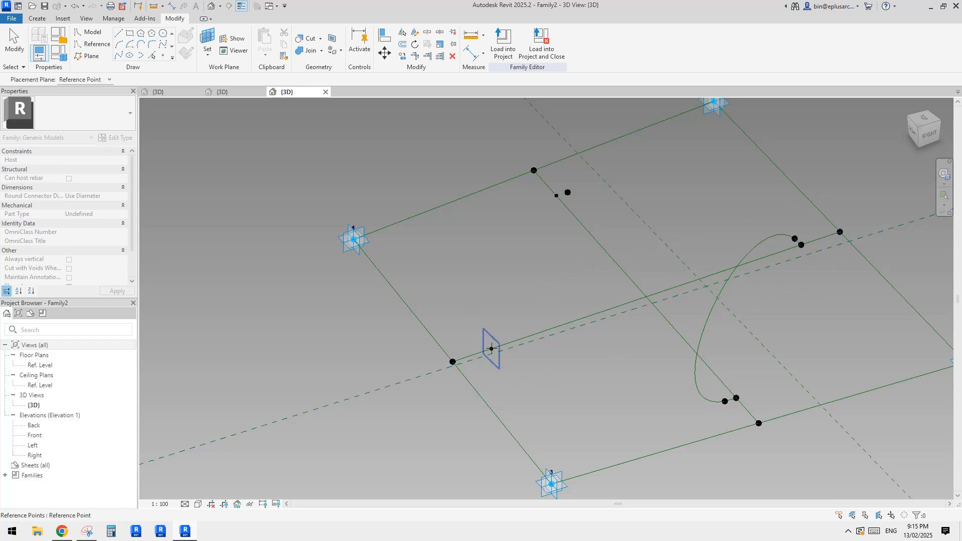
left_click(491, 349)
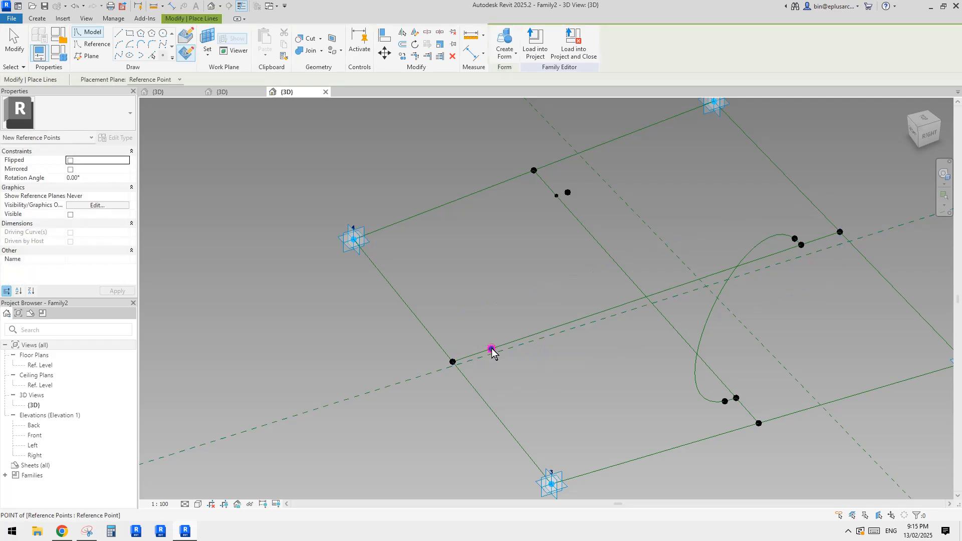
left_click(492, 349)
left_click(520, 297)
key("Escape")
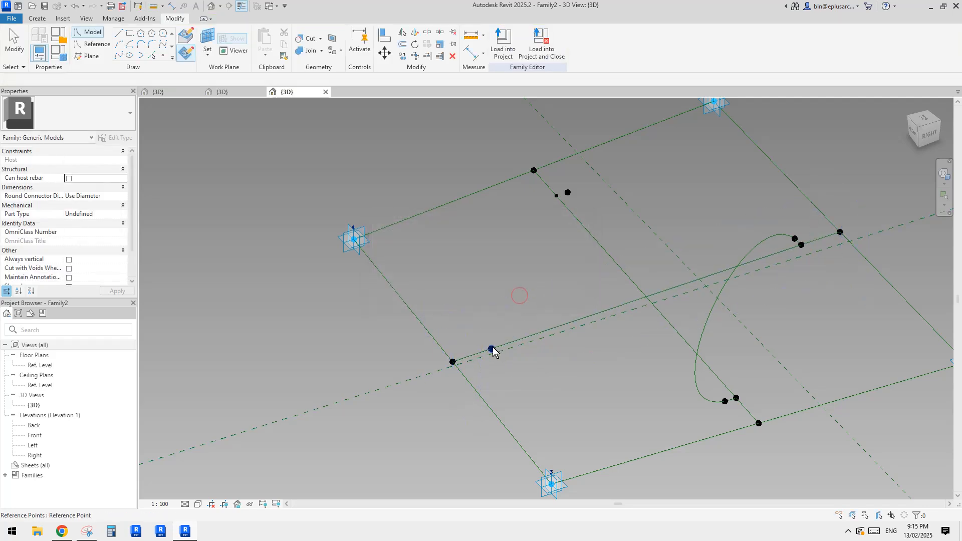
- Move the new point near side 3-4 off its host to an offset of about 133
left_click(492, 350)
middle_click_drag(503, 351, 529, 372, "shift")
left_click_drag(515, 359, 530, 362)
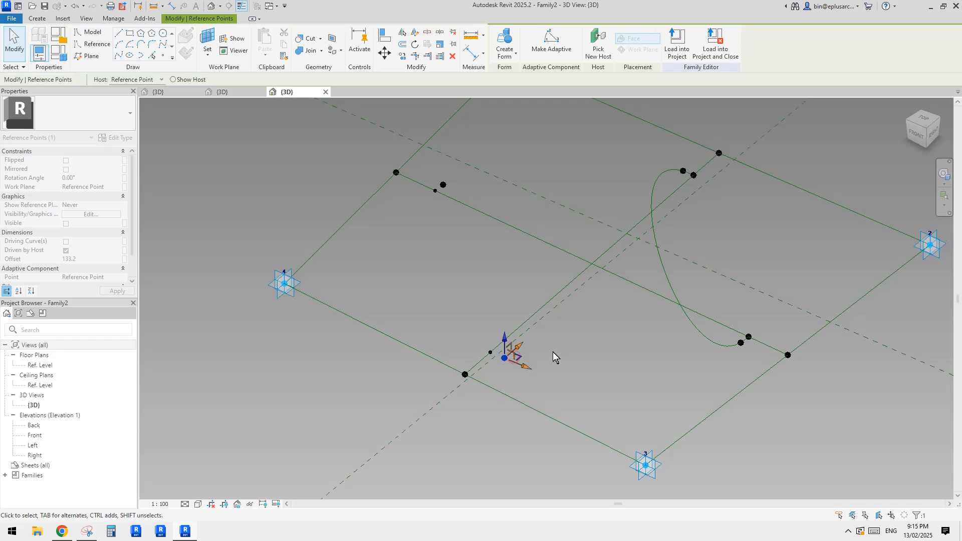
middle_click_drag(557, 305, 555, 317)
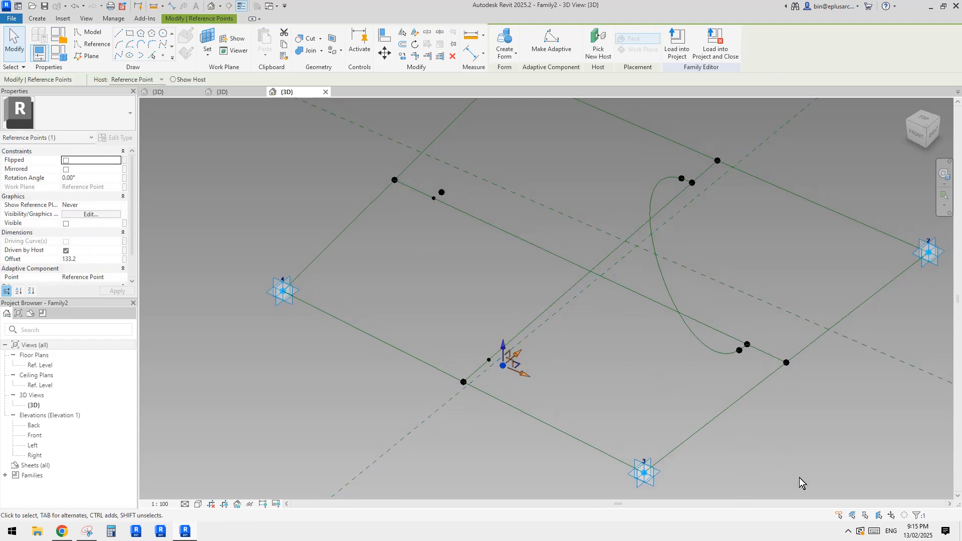
left_click(848, 531)
left_click(819, 473)
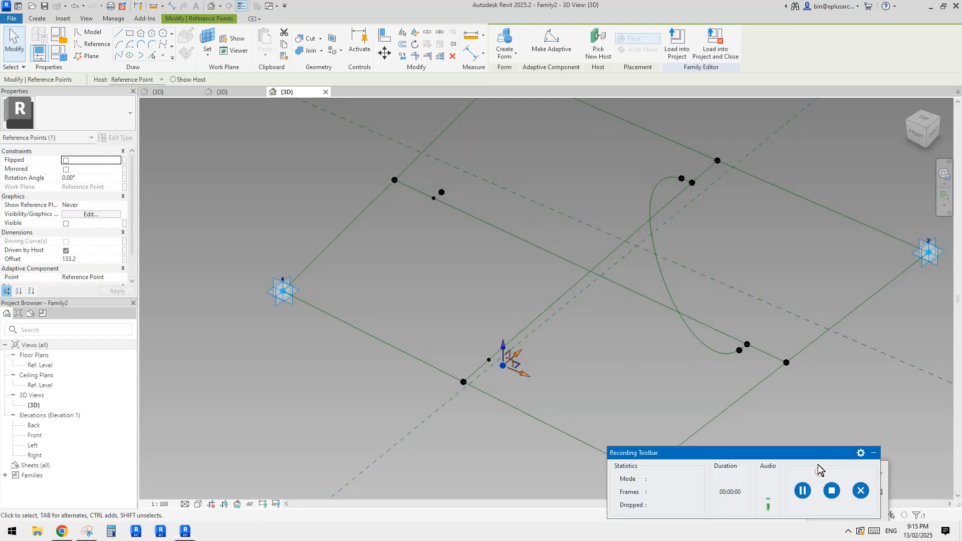
left_click(804, 491)
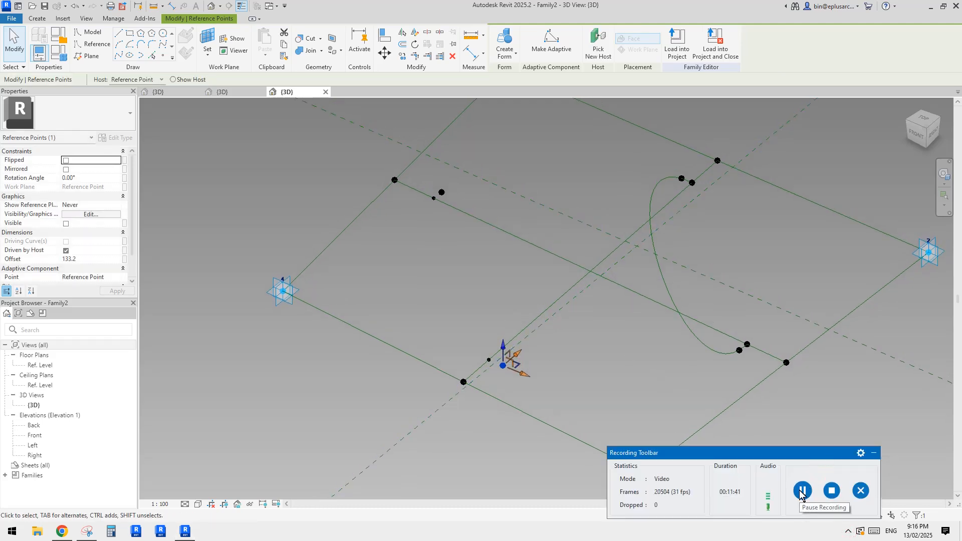
left_click(875, 455)
left_click(834, 455)
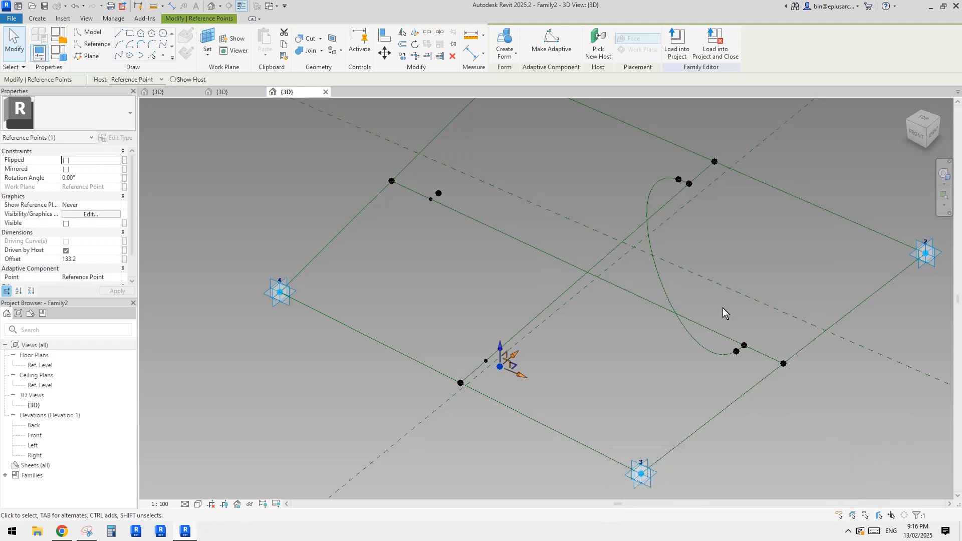
- Set the offset of the point near side 3-4 to 100
mouse_move(504, 346)
middle_mouse_down("shift")
mouse_move(466, 335)
mouse_move(477, 332)
mouse_move(501, 356)
middle_mouse_up("shift")
scroll(472, 343, "up", 1)
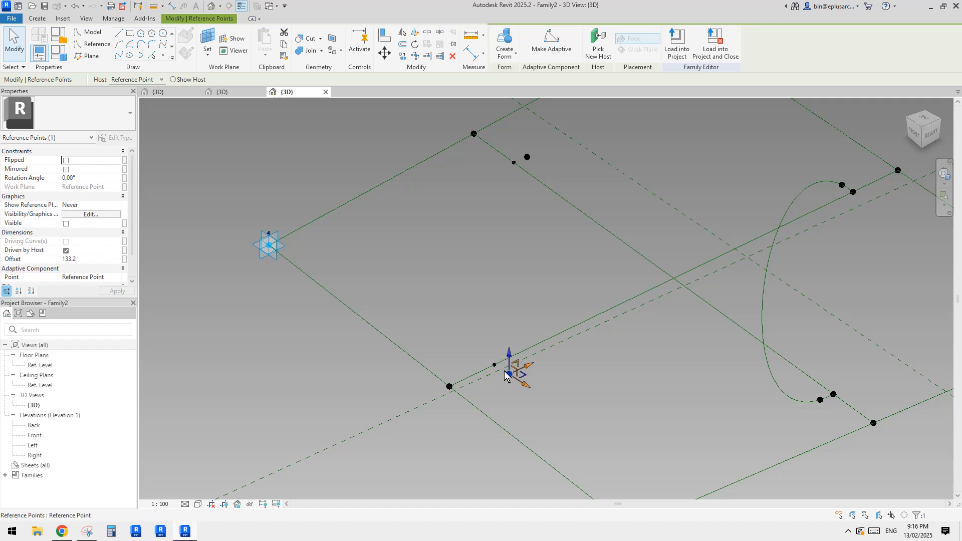
left_click(93, 262)
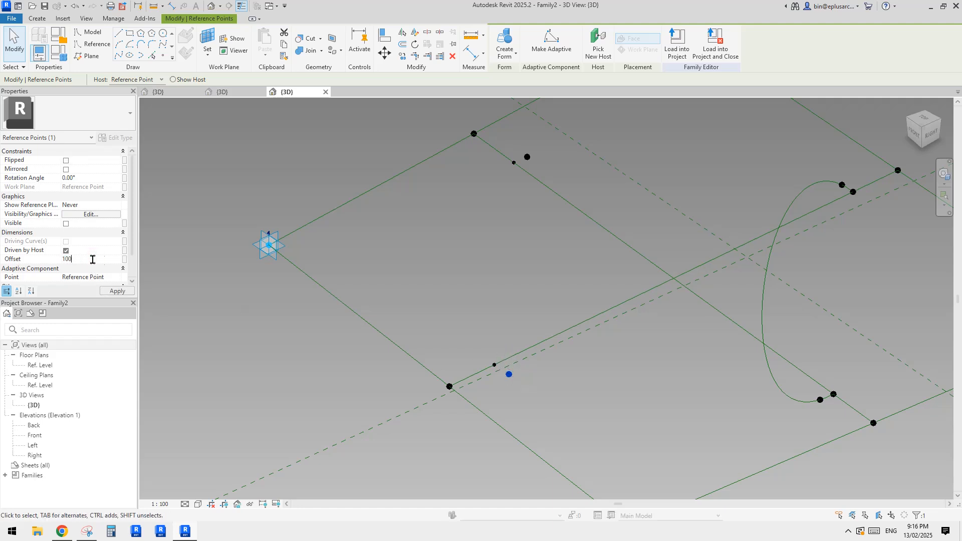
- Copy the offset point near side 3-4 and move the copy farther inward, away from the hosted point
middle_click_drag(549, 297, 542, 309, "shift")
left_click(559, 365)
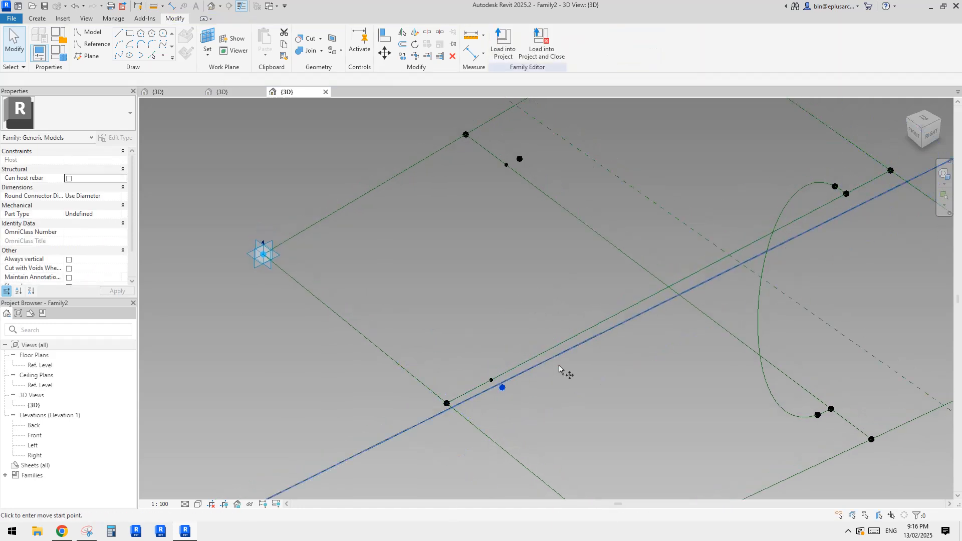
key("c")
key("o")
left_click(559, 366)
left_click(584, 354)
key("Escape")
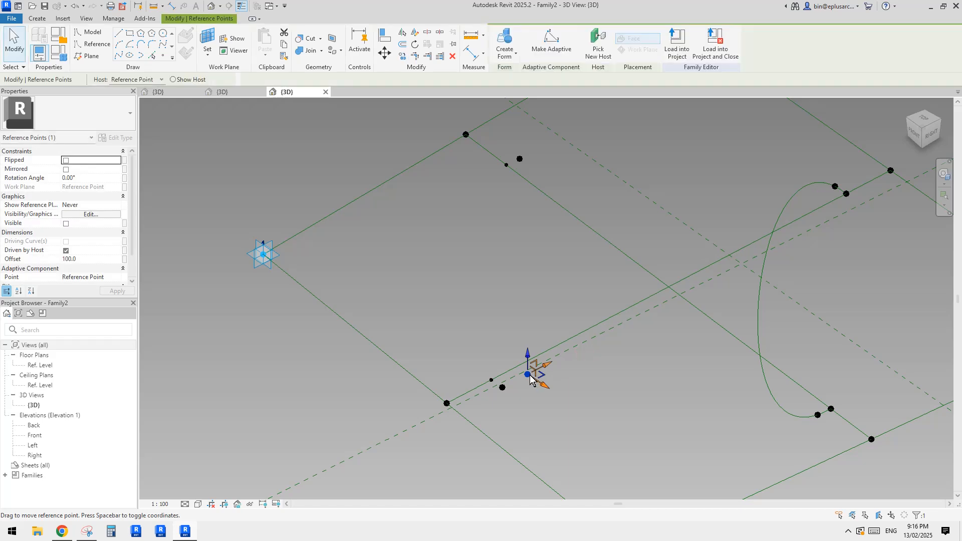
left_click_drag(545, 374, 604, 373)
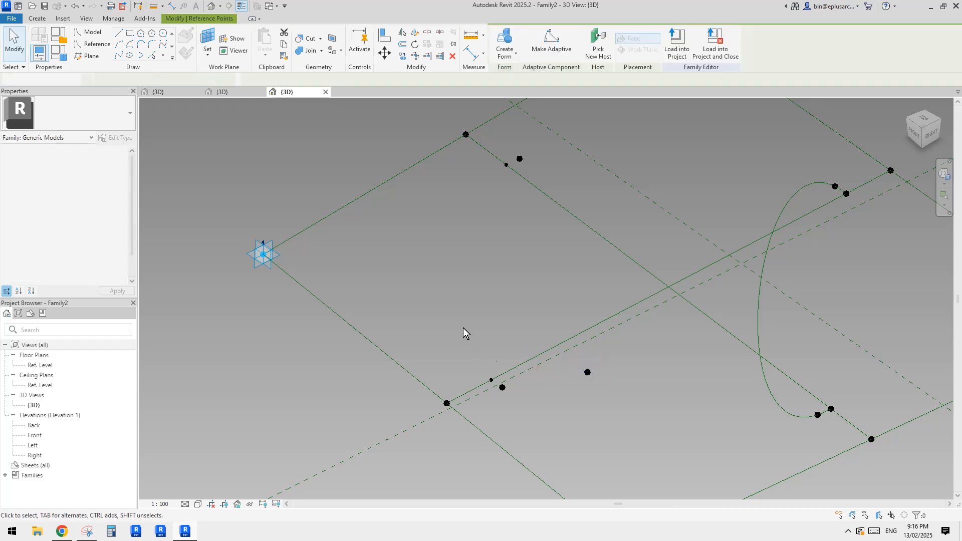
- Create a spline through the hosted, offset and copied points near side 3-4 and make it a reference line
left_click_drag(464, 328, 658, 417)
left_click(119, 55)
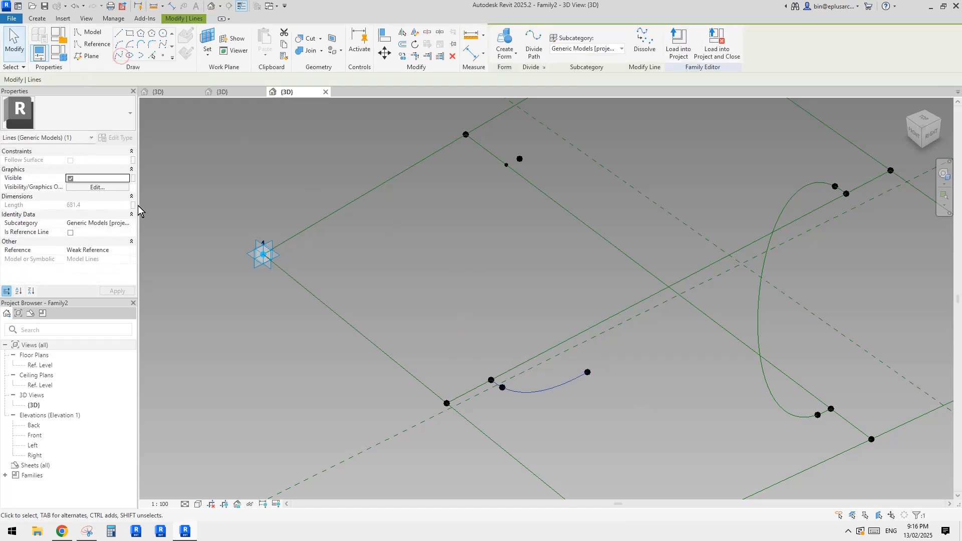
left_click(71, 232)
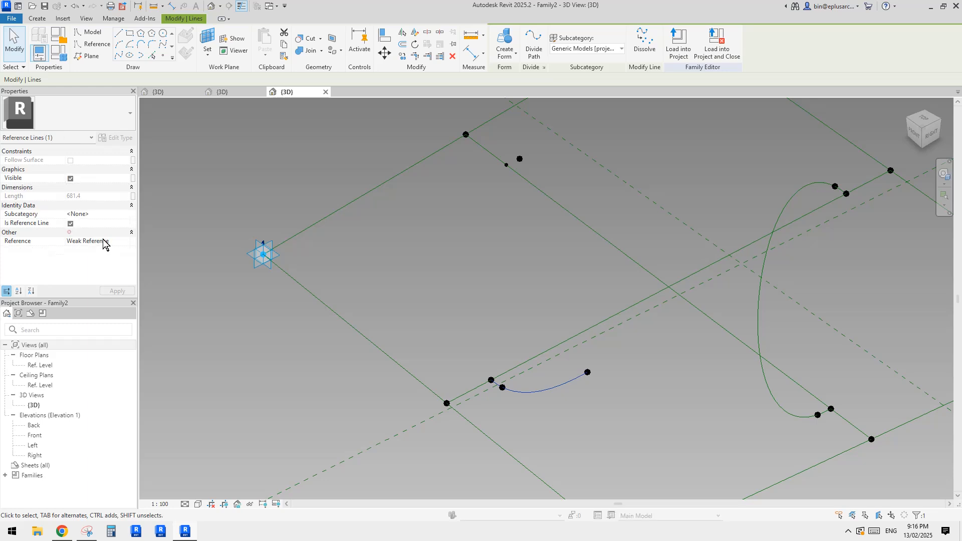
key("Escape")
- Extend the spline through the offset point near side 4-1 and on to the hosted point there
left_click(578, 370)
middle_click_drag(545, 388, 539, 395)
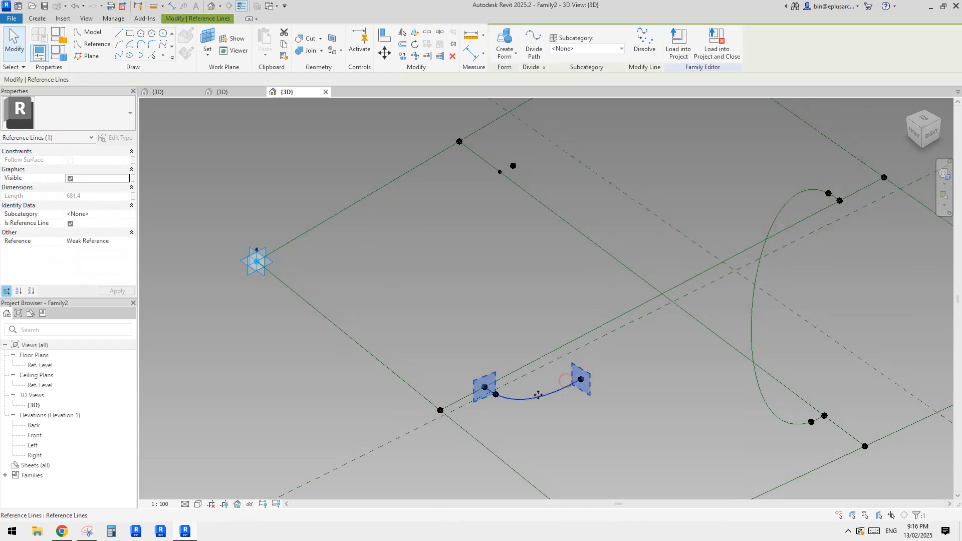
left_click(514, 166, "ctrl")
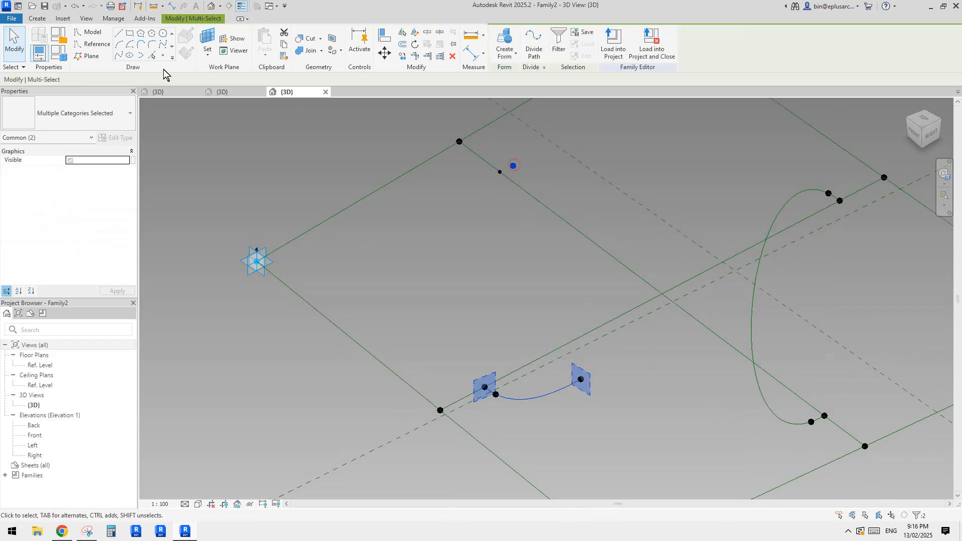
left_click(120, 58)
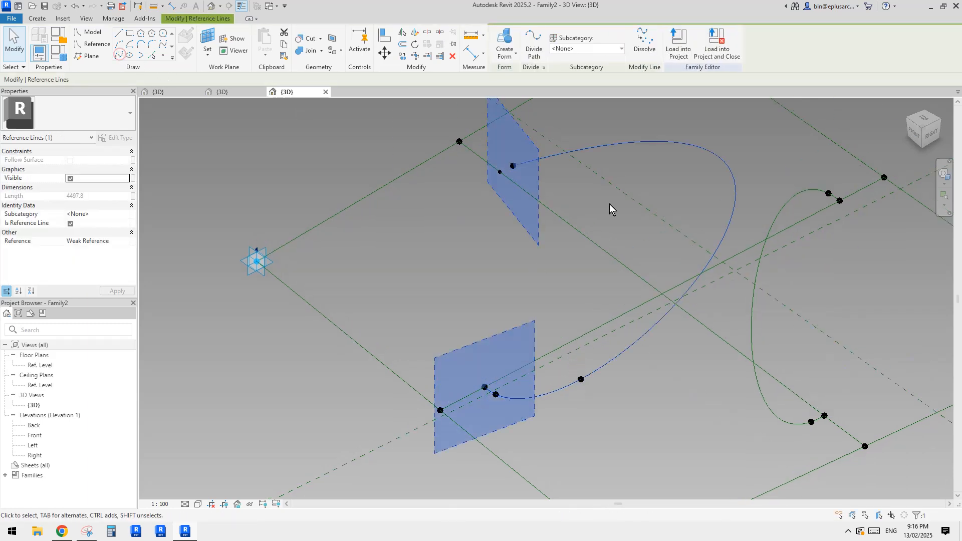
left_click(500, 172, "ctrl")
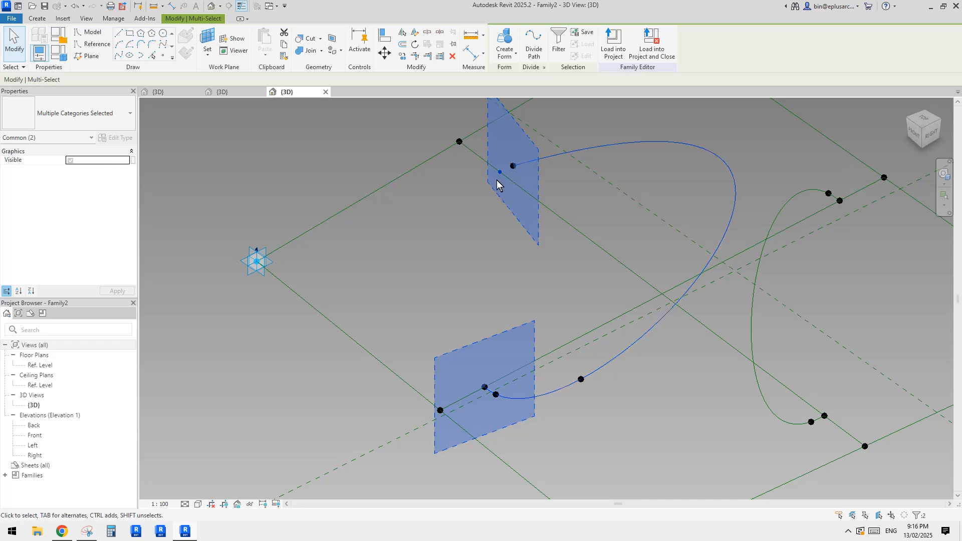
left_click(118, 57)
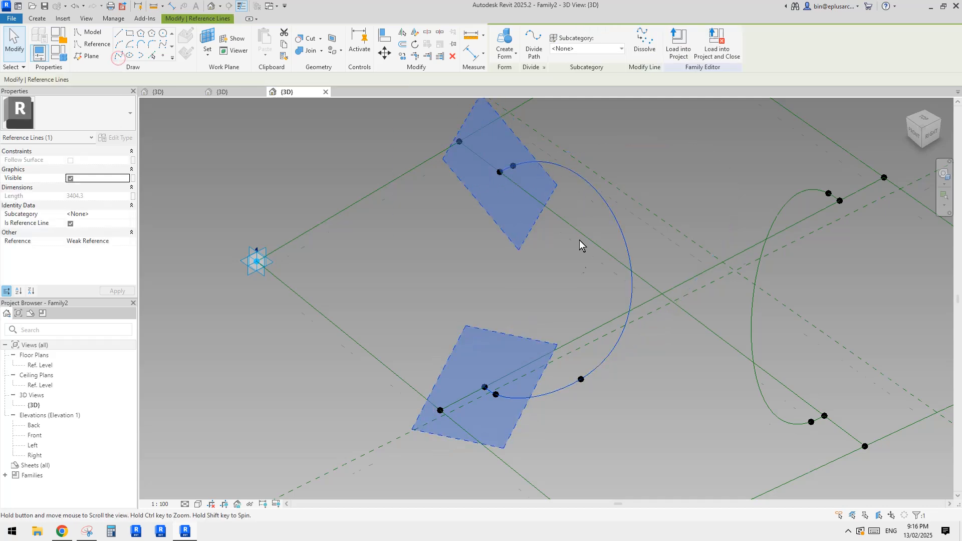
- Delete the copied intermediate point from the spline between sides 3-4 and 4-1
middle_click_drag(579, 240, 578, 264)
left_click(580, 266)
key("Escape")
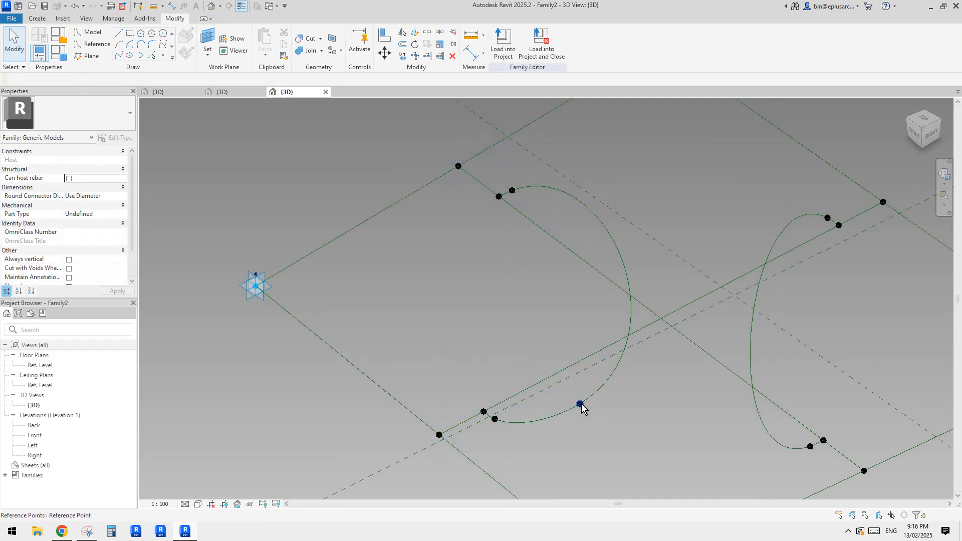
middle_click_drag(644, 389, 628, 359)
key("Delete")
scroll(603, 312, "down", 2)
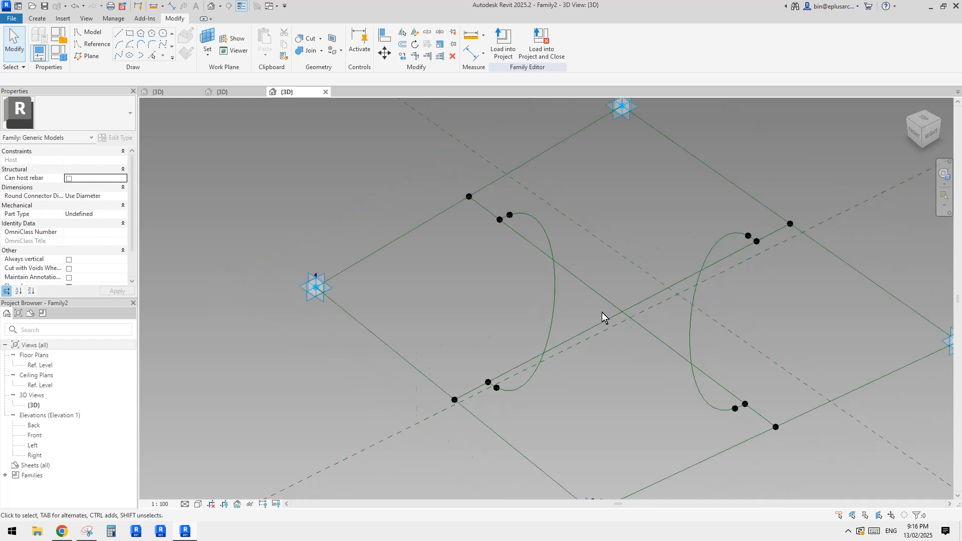
middle_click_drag(603, 312, 522, 294, "shift")
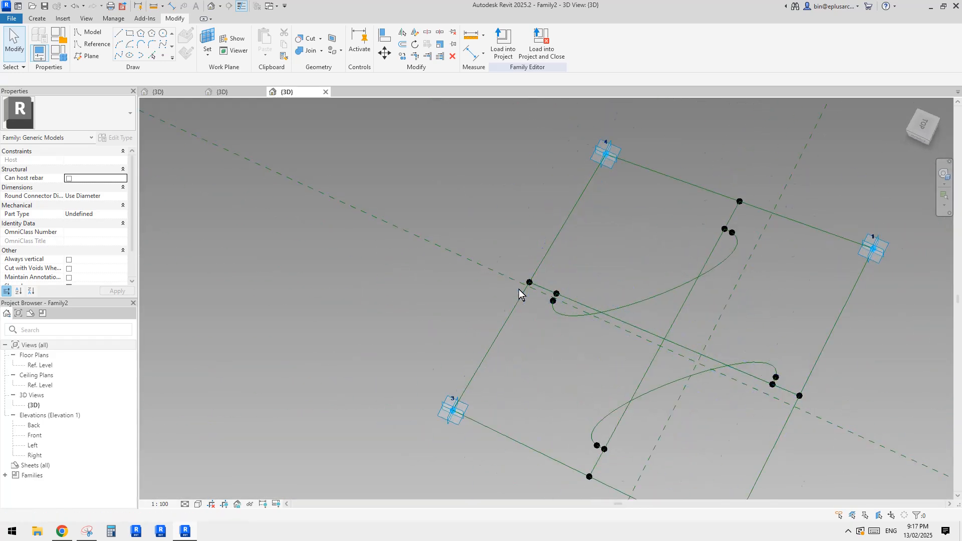
scroll(546, 308, "up", 2)
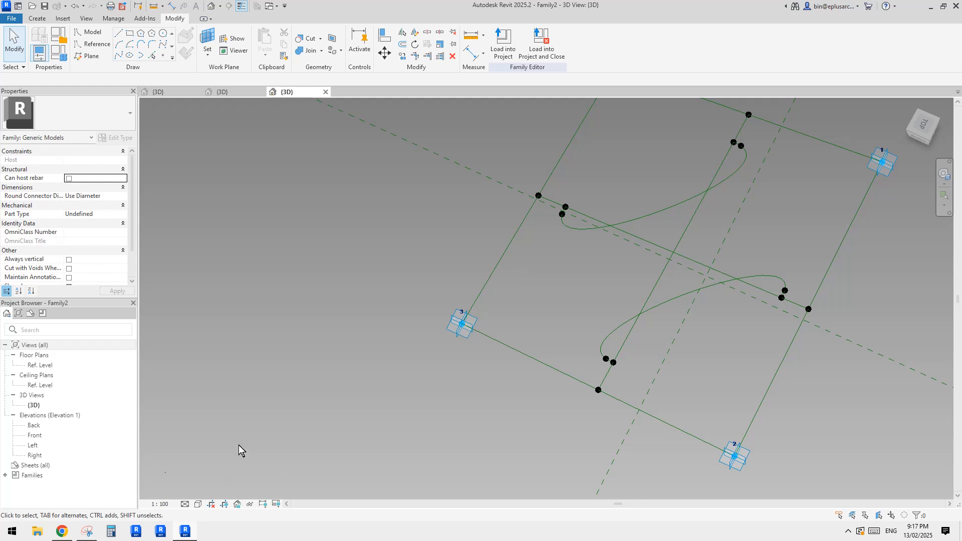
middle_click_drag(471, 380, 580, 342, "shift")
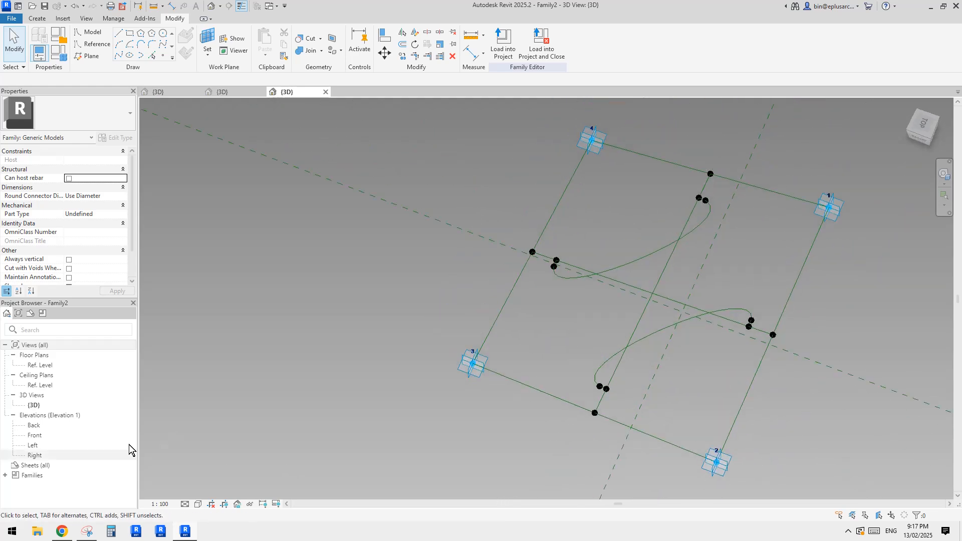
- Connect the hosted point on side 3-4 to its nearest offset point with a spline and make it a reference line
scroll(486, 357, "up", 2)
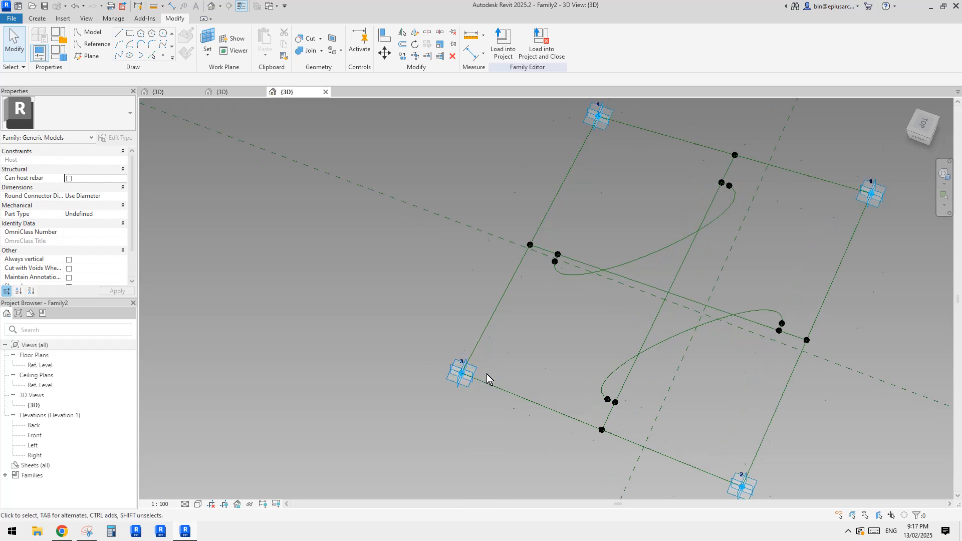
middle_click_drag(604, 283, 586, 294)
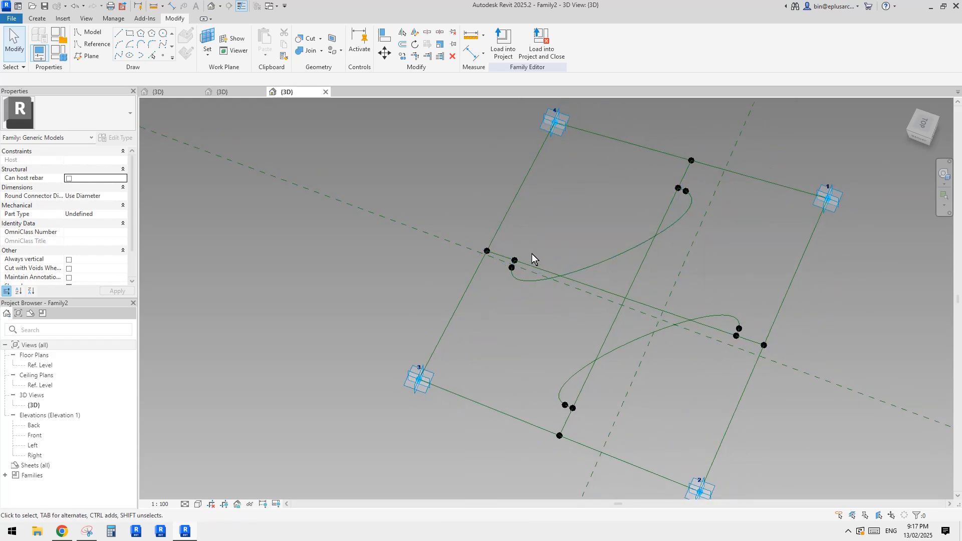
scroll(531, 254, "down", 3)
mouse_move(532, 254)
middle_mouse_down("shift")
mouse_move(554, 270)
mouse_move(582, 270)
mouse_move(538, 257)
middle_mouse_up("shift")
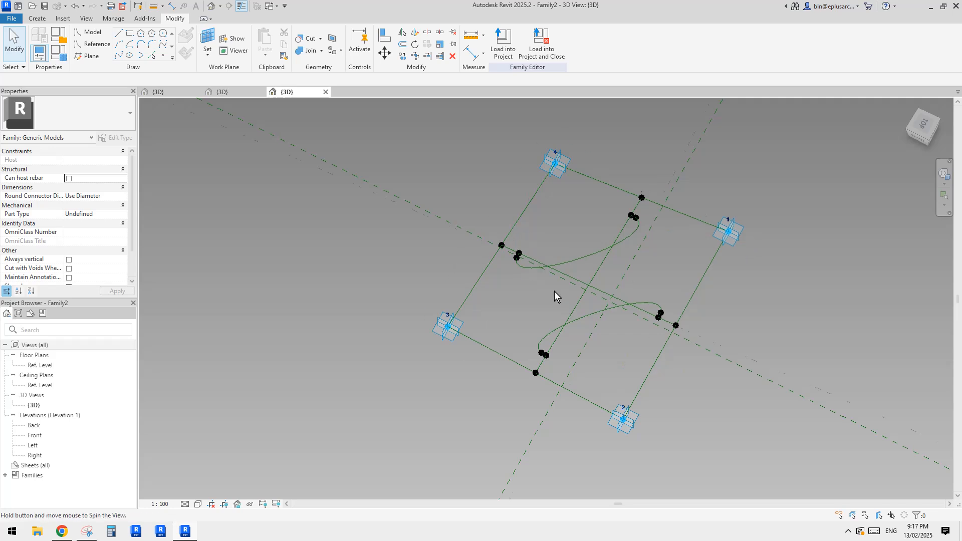
middle_click_drag(555, 290, 511, 266, "shift")
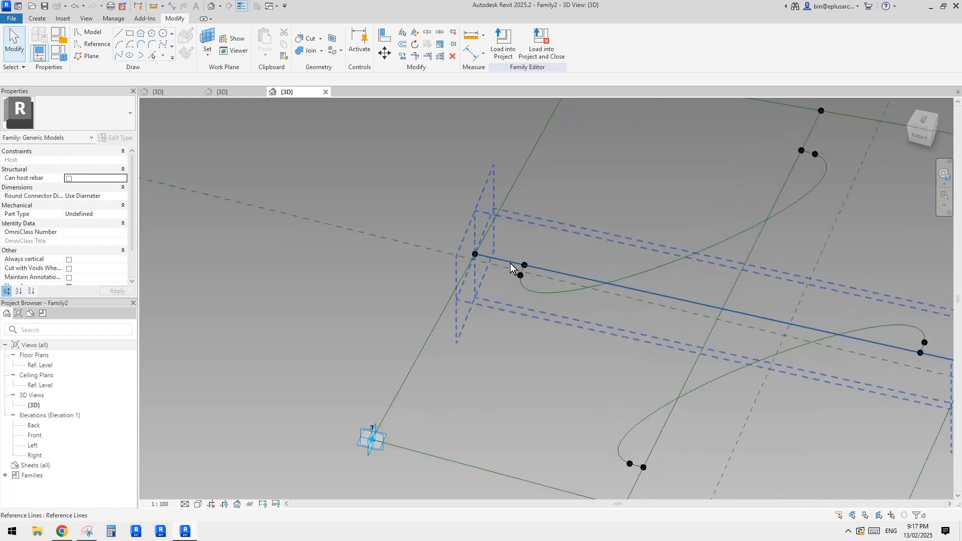
scroll(481, 257, "down", 3)
left_click(512, 234)
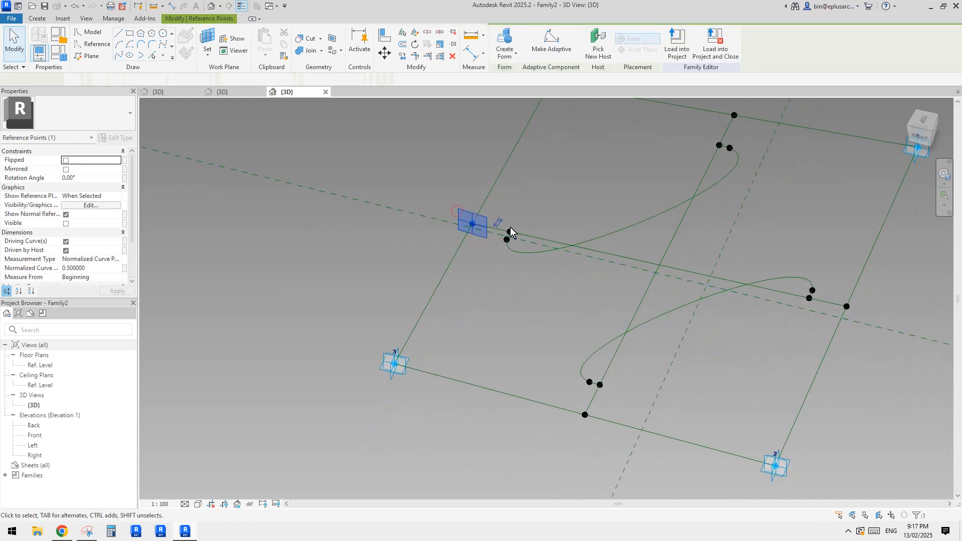
left_click(119, 55)
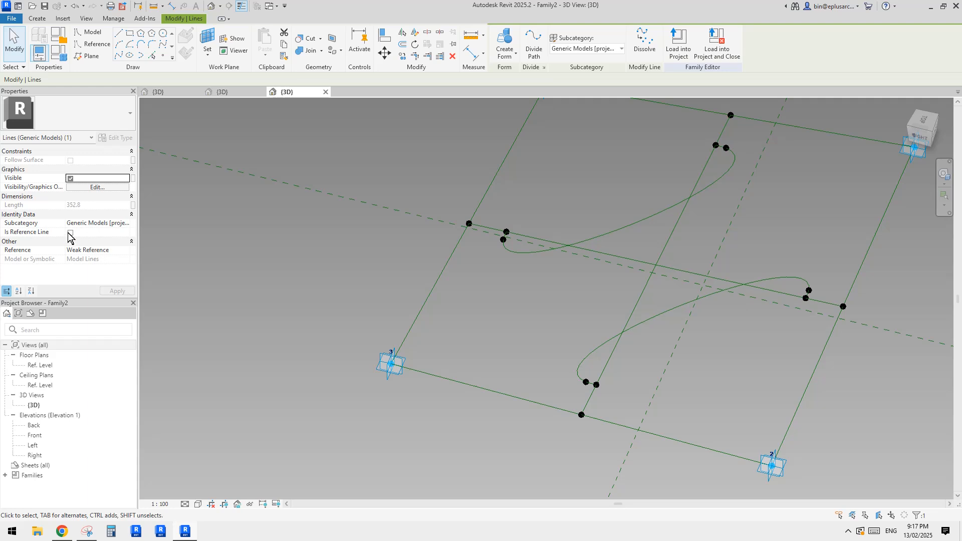
left_click(69, 233)
middle_click_drag(563, 240, 484, 275)
scroll(529, 270, "down", 1)
left_click(523, 272)
- Connect the hosted point on side 2-3 to its nearest offset point with a spline and make it a reference line
key("Tab")
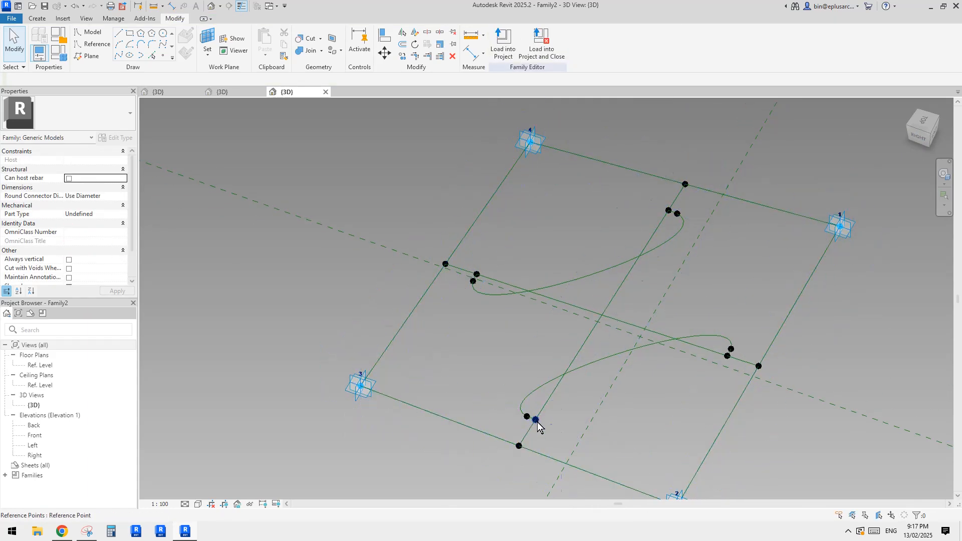
middle_click_drag(538, 423, 539, 390)
scroll(540, 390, "up", 2)
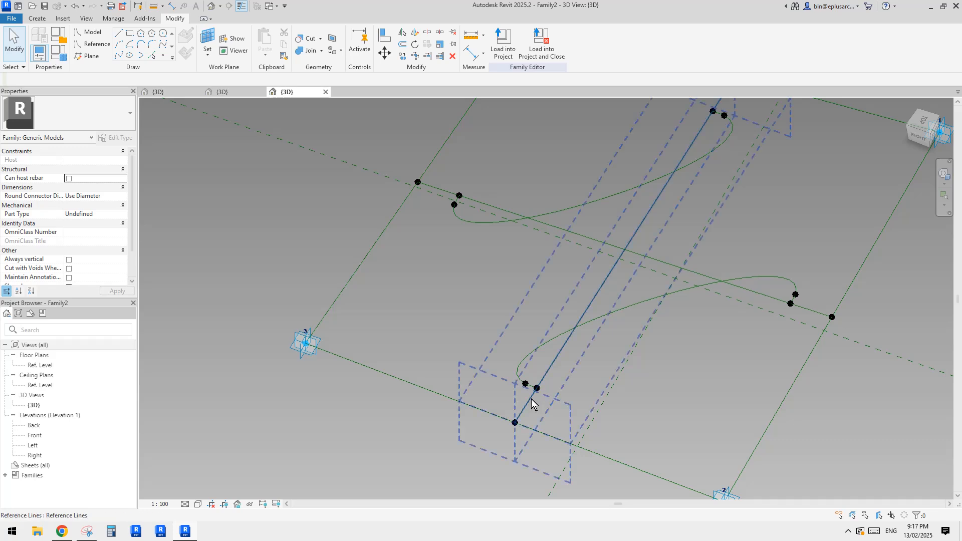
left_click(537, 388)
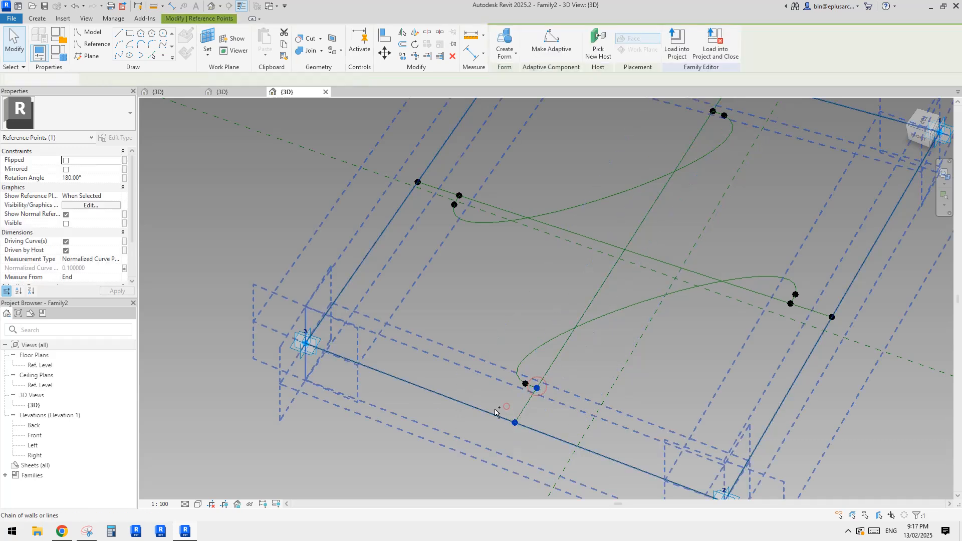
left_click(515, 423, "ctrl")
left_click(71, 232)
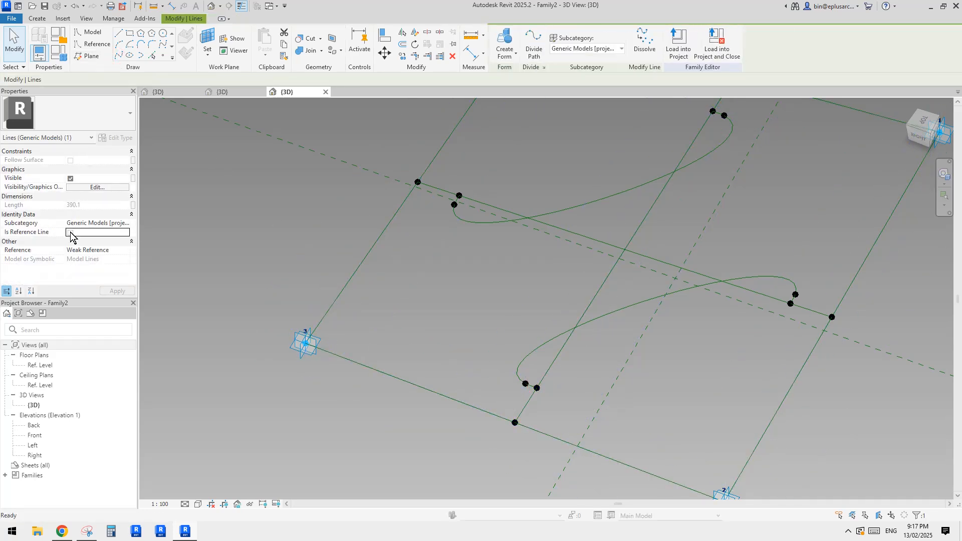
scroll(675, 167, "down", 1)
middle_click_drag(676, 167, 580, 276)
left_click(579, 275)
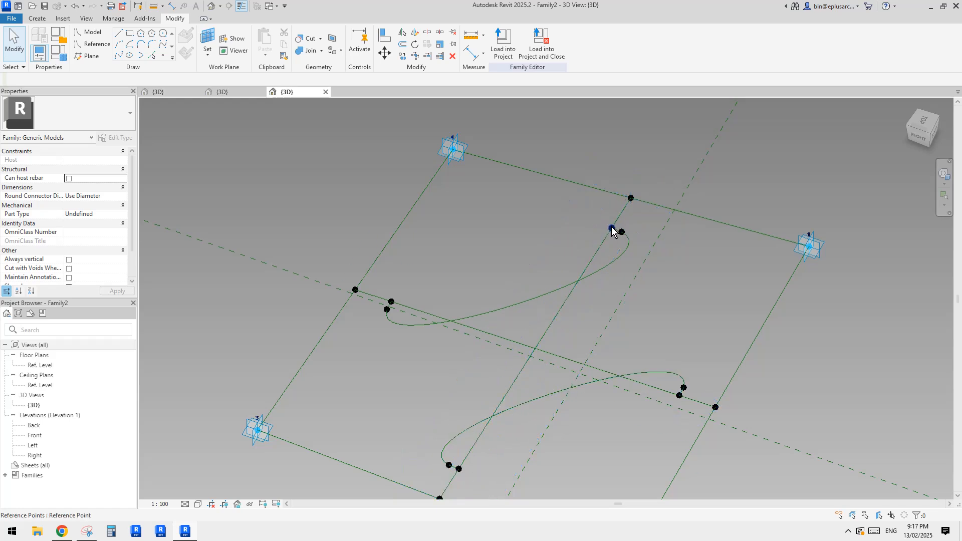
- Connect the hosted point on side 4-1 to its nearest offset point with a spline and make it a reference line
left_click(612, 229)
left_click(117, 55)
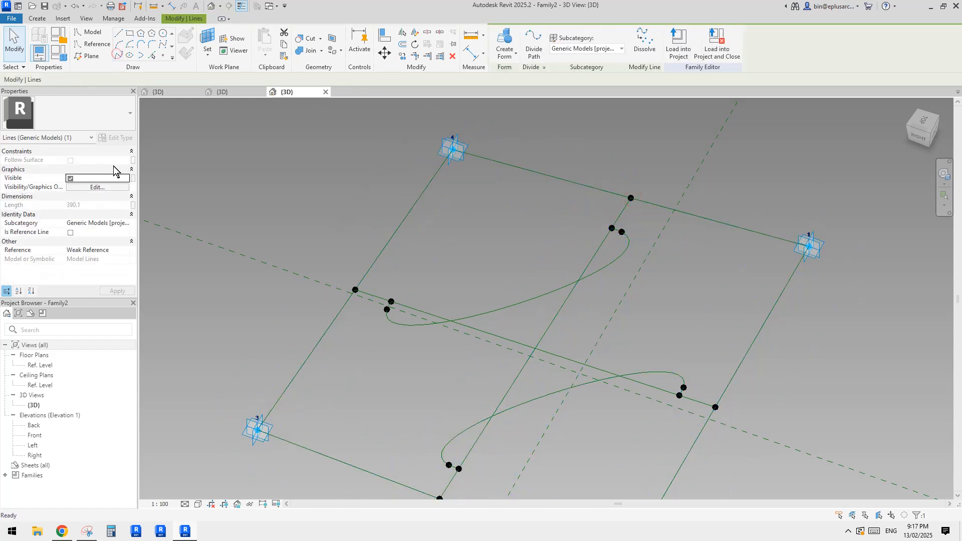
left_click(71, 233)
middle_click_drag(711, 380, 646, 292)
left_click(645, 293)
- Connect the hosted point on side 1-2 to its nearest offset point with a spline and make it a reference line
key("Tab")
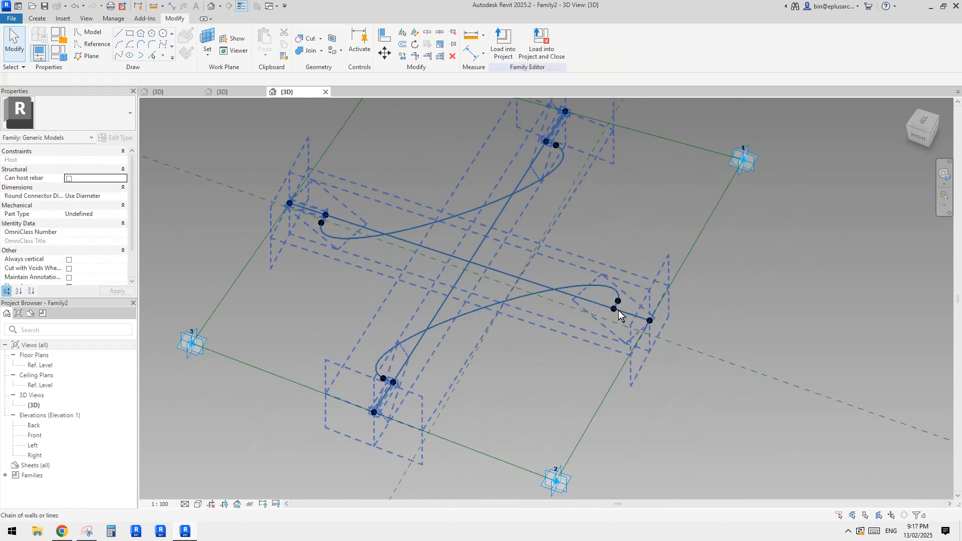
key("Tab")
left_click(615, 314)
left_click(650, 320, "ctrl")
left_click(118, 55)
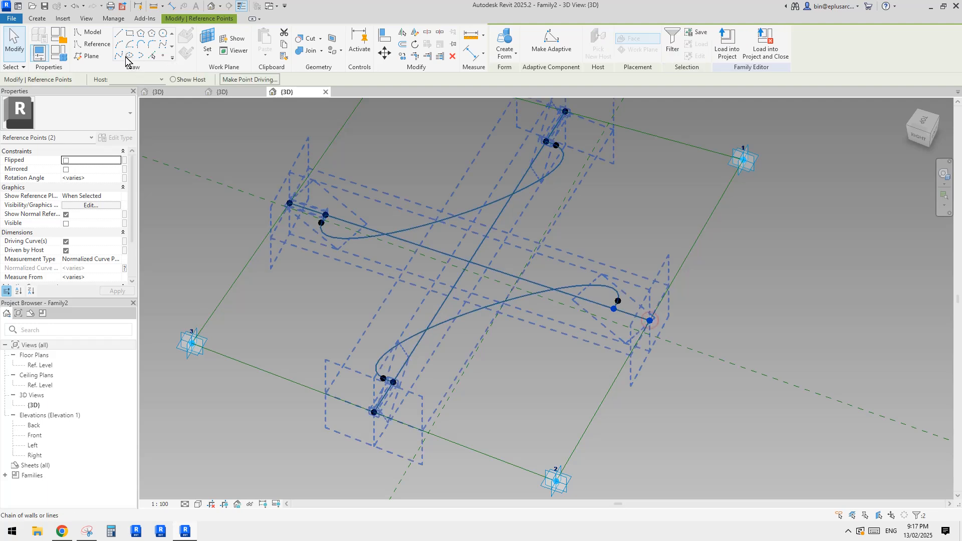
left_click(71, 233)
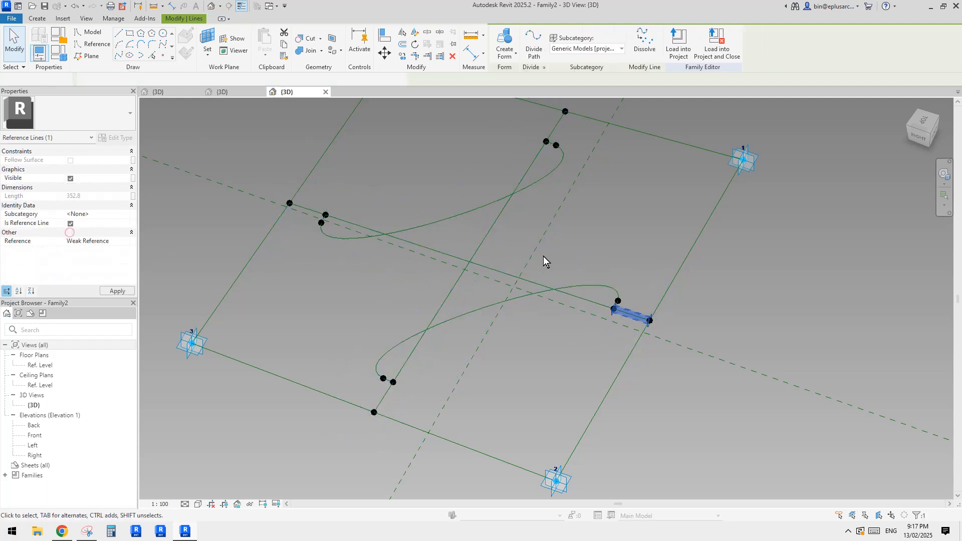
left_click(544, 257)
- Create a spline from the hosted point on side 3-4 to adaptive point 3 and make it a reference line
scroll(566, 262, "down", 2)
middle_click_drag(572, 266, 580, 267, "shift")
key("Tab")
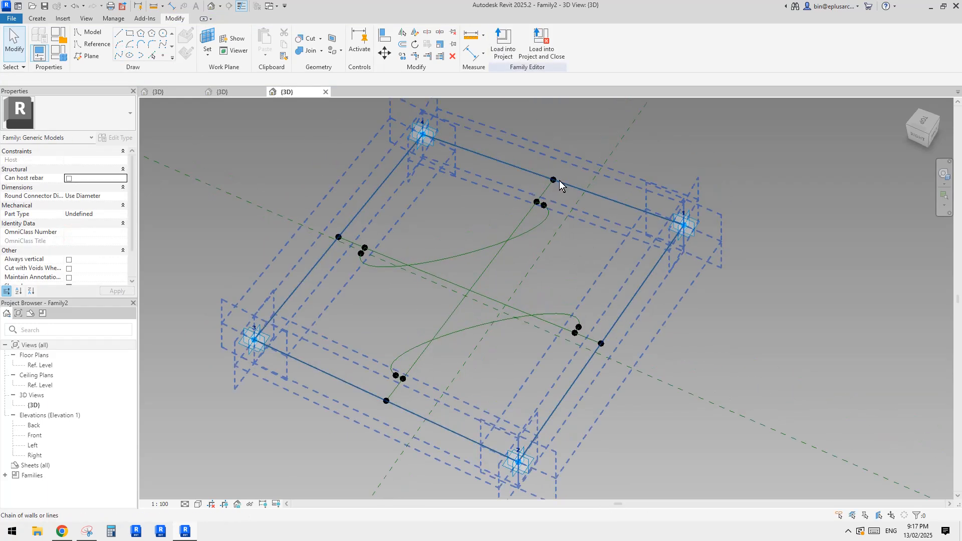
middle_click_drag(520, 195, 624, 204)
key("Tab")
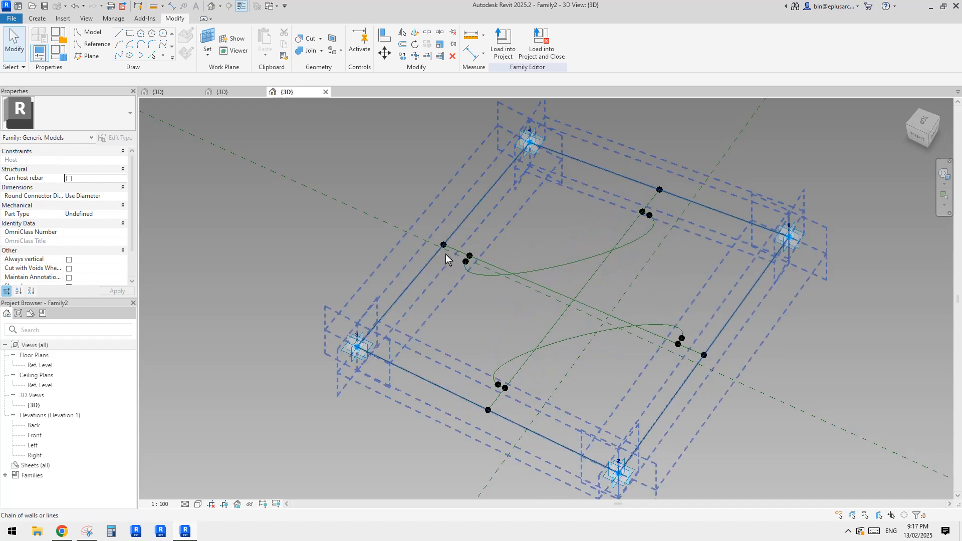
middle_click_drag(446, 255, 442, 252, "shift")
key("Tab")
key("Tab")
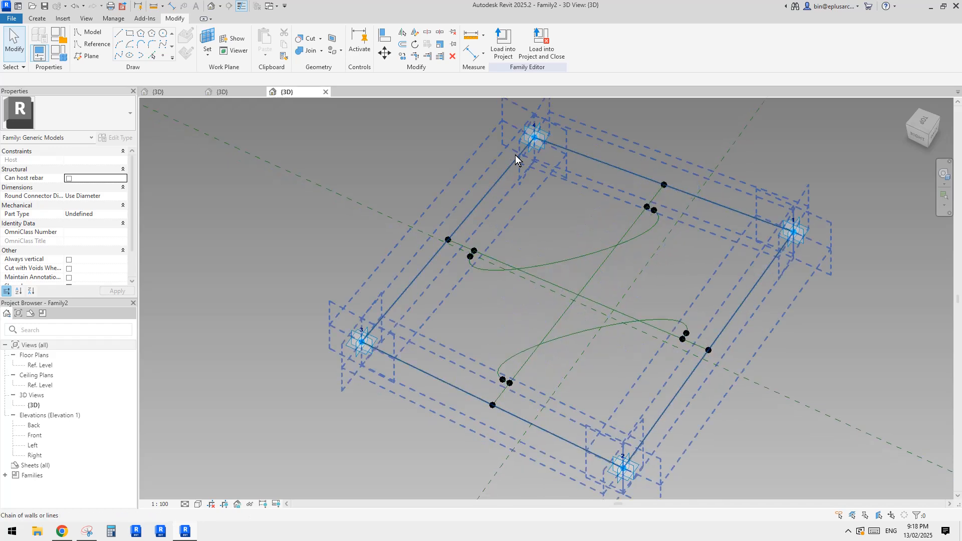
left_click(449, 243)
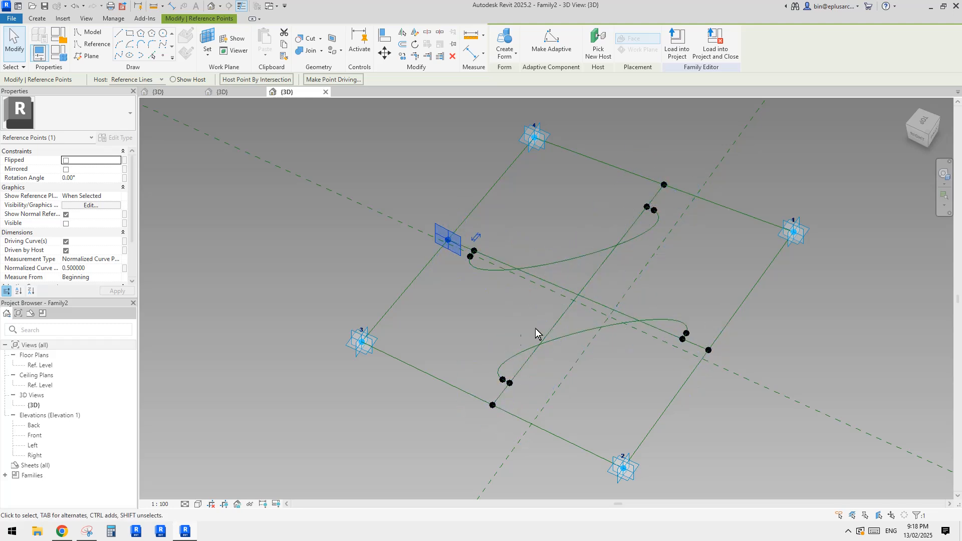
left_click_drag(320, 319, 397, 363, "ctrl")
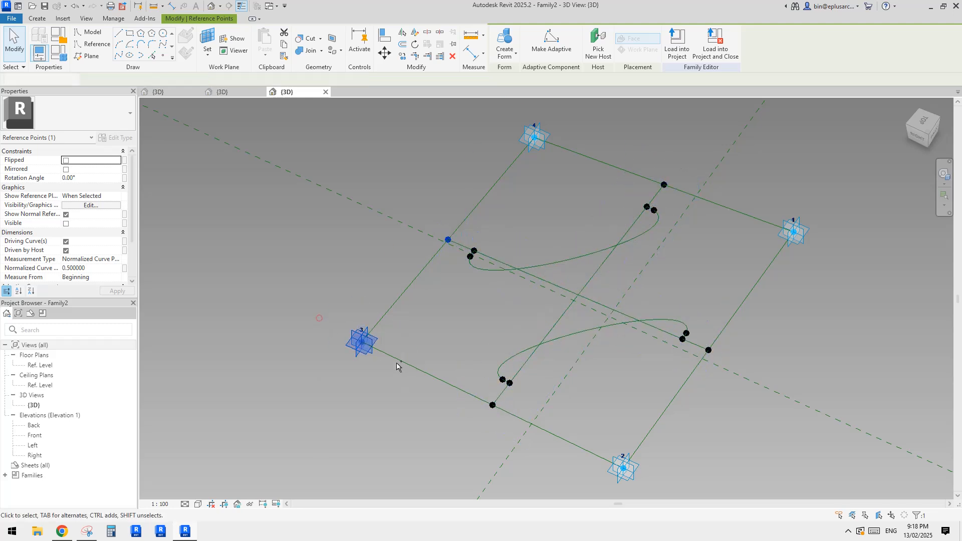
left_click(120, 58)
left_click(71, 233)
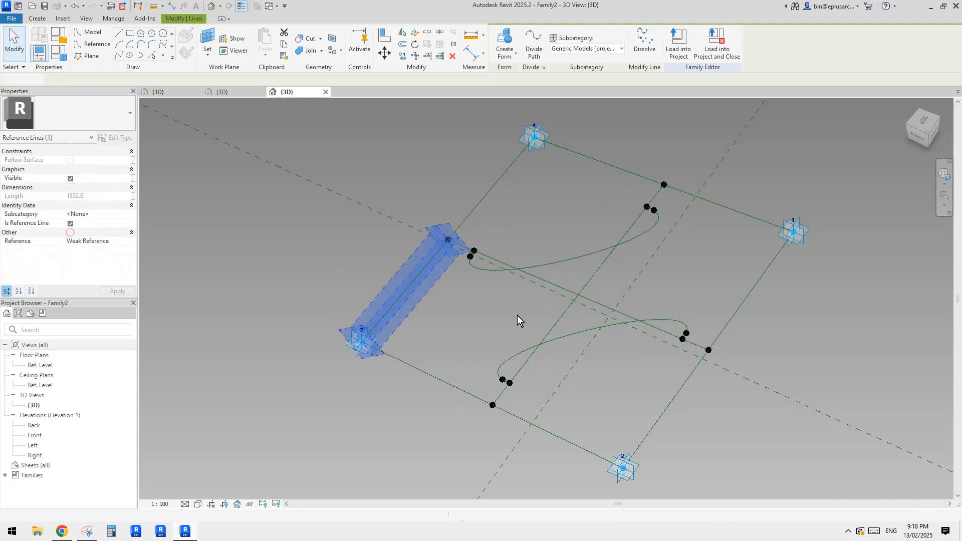
left_click(517, 315)
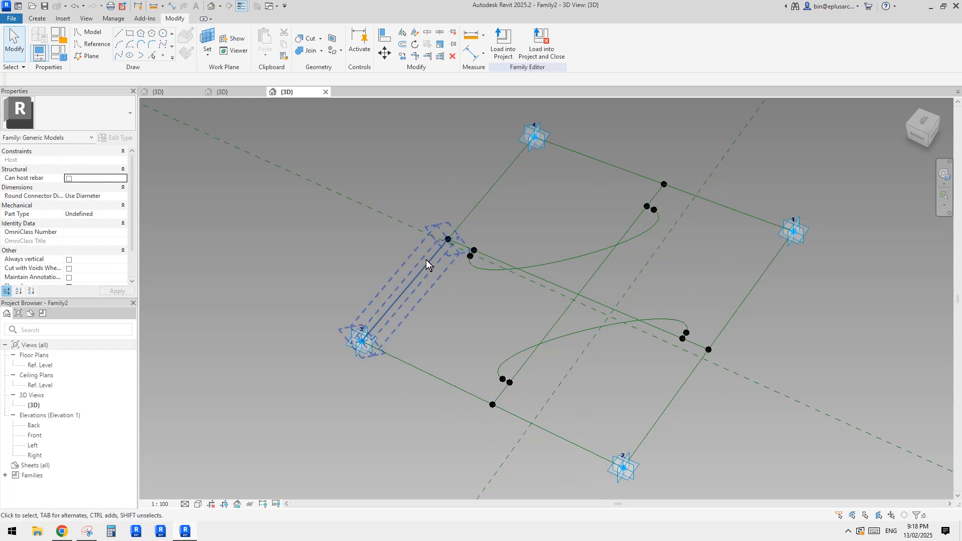
- Create a spline from adaptive point 3 to the hosted point on side 2-3 and make it a reference line
key("Tab")
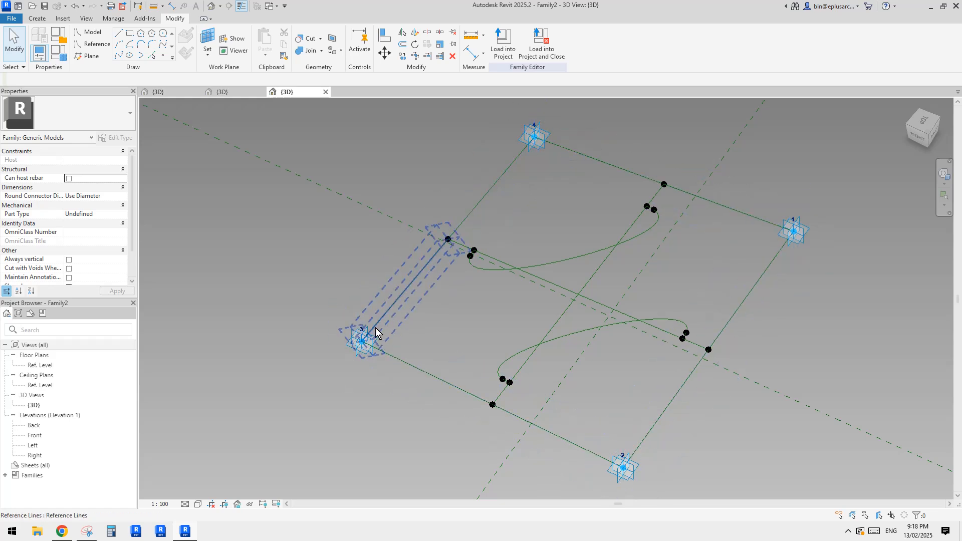
middle_click_drag(375, 328, 370, 316)
key("Tab")
key("Tab")
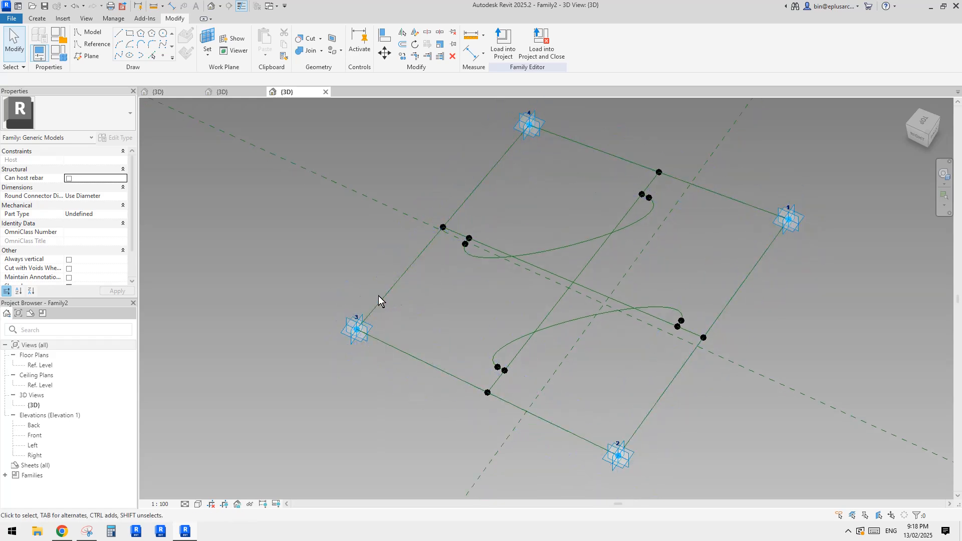
left_click(357, 329)
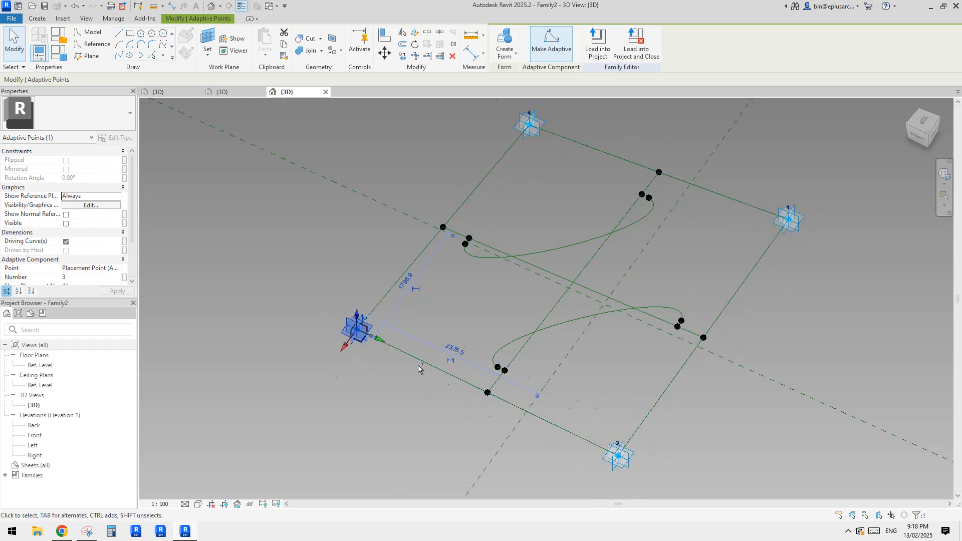
left_click(487, 393, "ctrl")
middle_click_drag(488, 392, 487, 354)
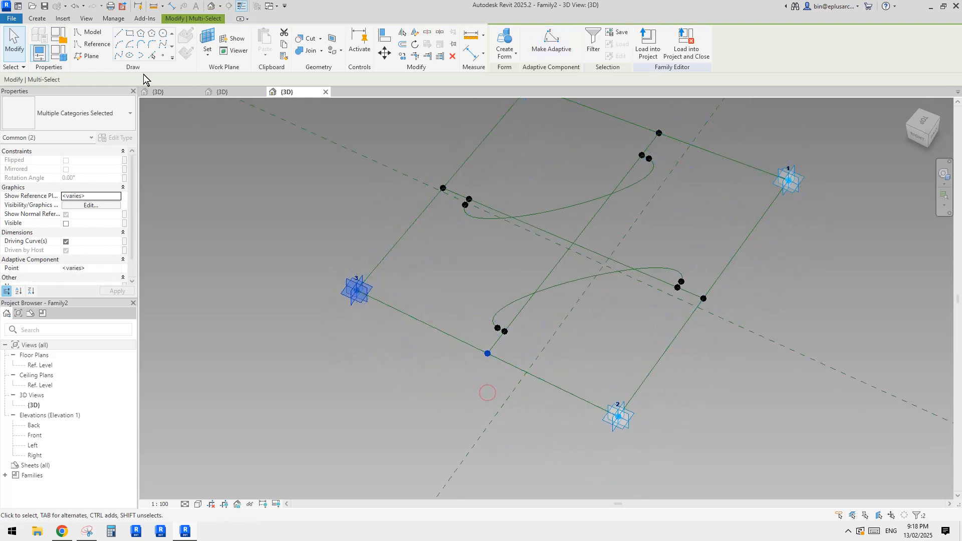
left_click(118, 57)
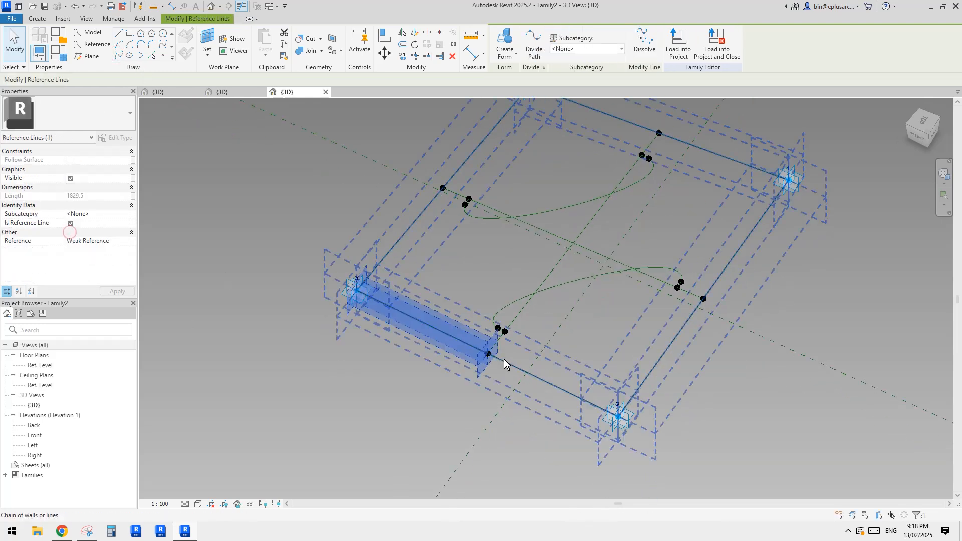
- Create a spline from the hosted point on side 2-3 to adaptive point 2 and make it a reference line
left_click(488, 355)
left_click(618, 425, "ctrl")
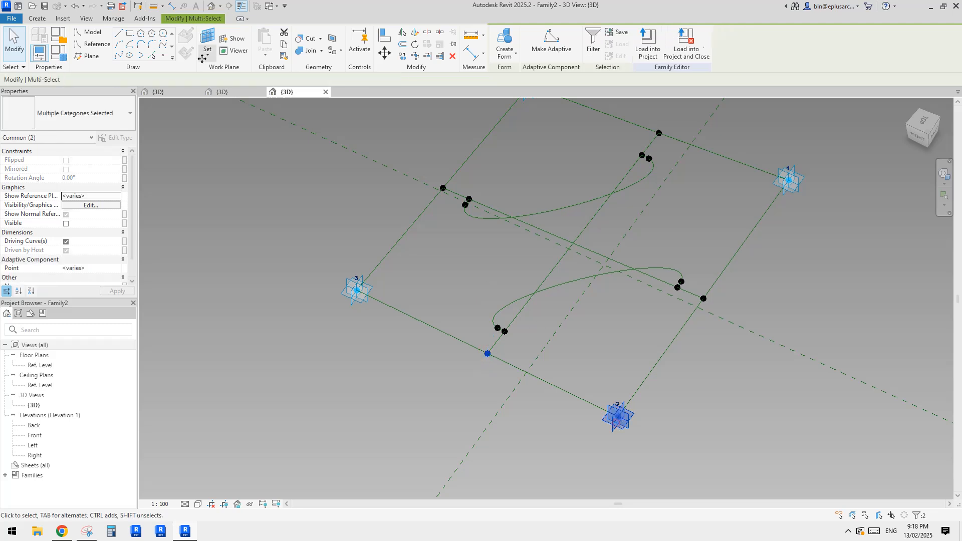
left_click(120, 58)
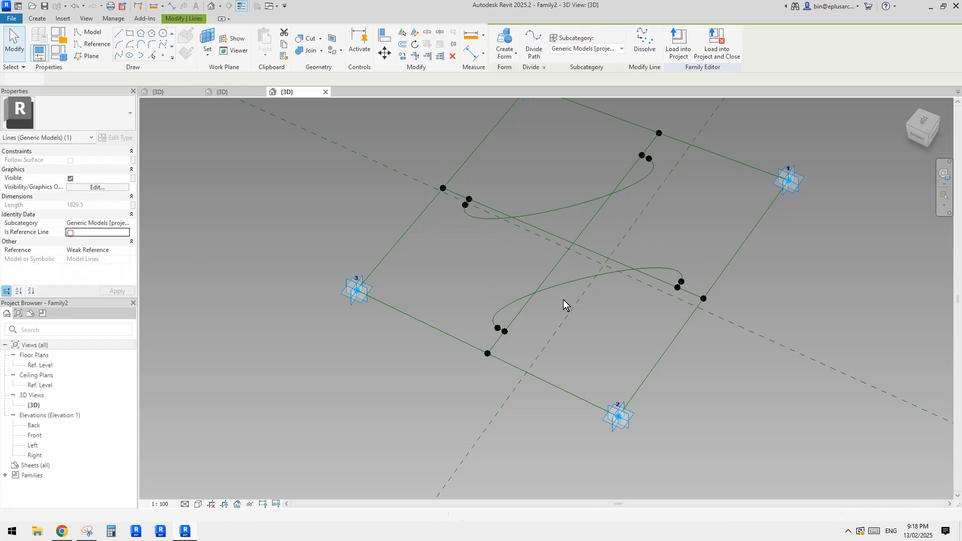
key("Escape")
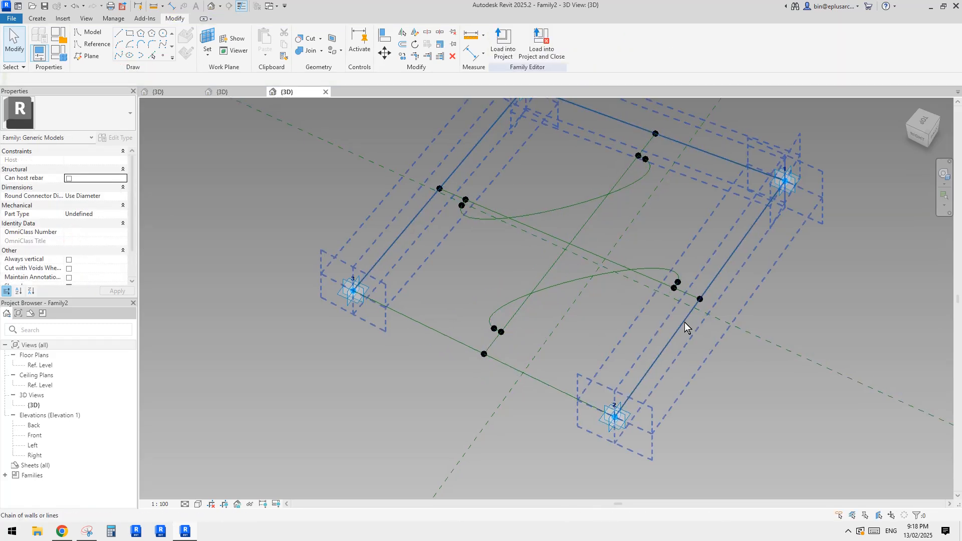
- Create a spline from adaptive point 2 to the hosted point on side 1-2 and make it a reference line
left_click(618, 416)
left_click(702, 300, "ctrl")
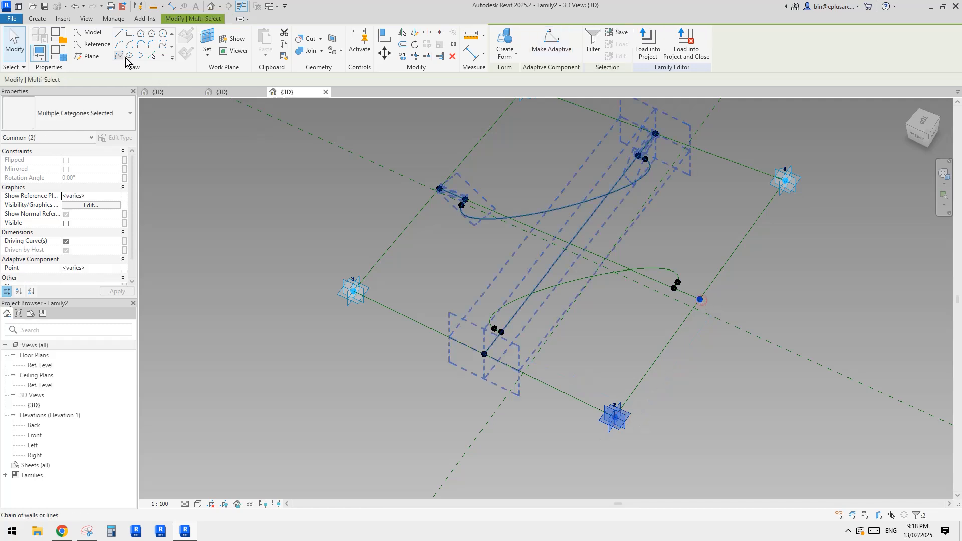
left_click(120, 56)
left_click(71, 232)
middle_click_drag(659, 194, 622, 213)
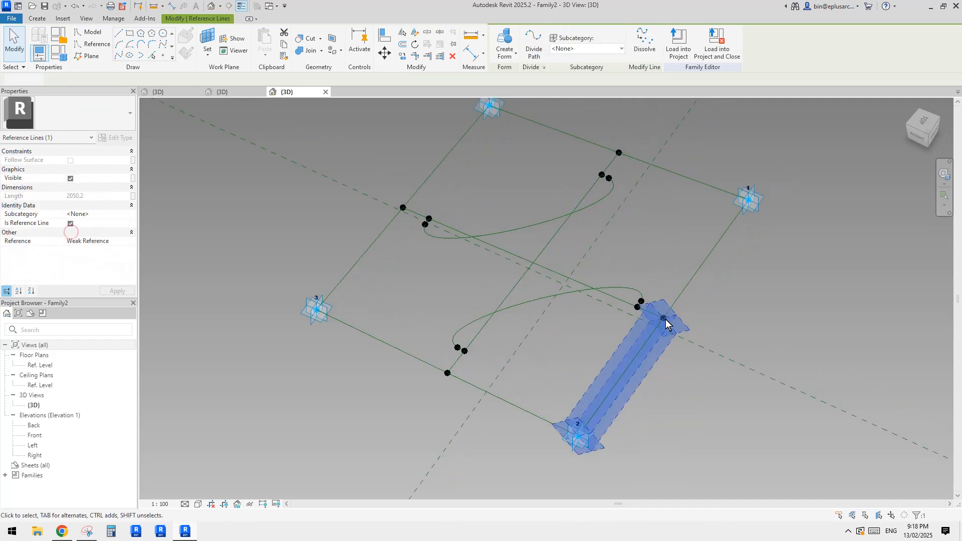
- Create a spline from the hosted point on side 1-2 to adaptive point 1 and make it a reference line
left_click(665, 320)
left_click(753, 201, "ctrl")
left_click(120, 56)
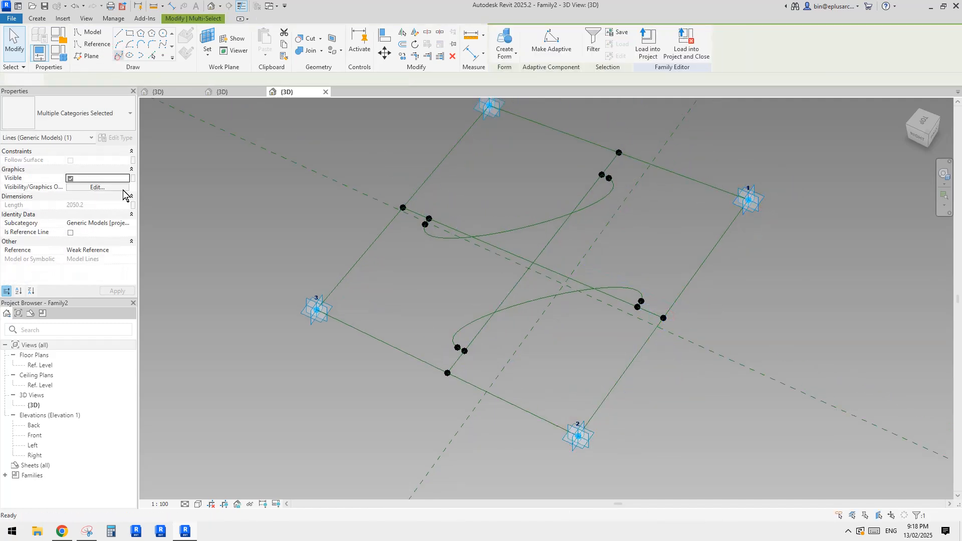
left_click(71, 232)
- Create a spline from adaptive point 1 to the hosted point on side 1-4 and make it a reference line
left_click(754, 201)
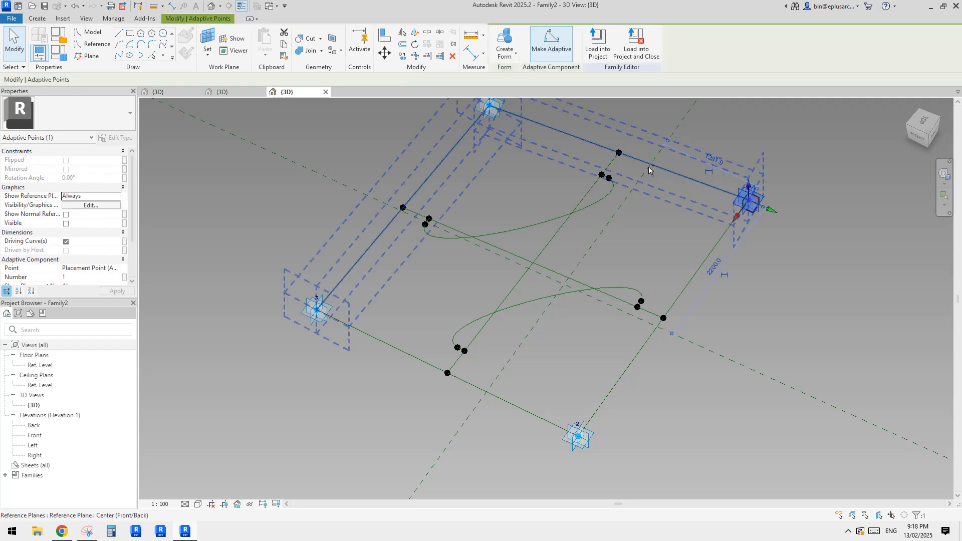
left_click(619, 152, "ctrl")
left_click(119, 56)
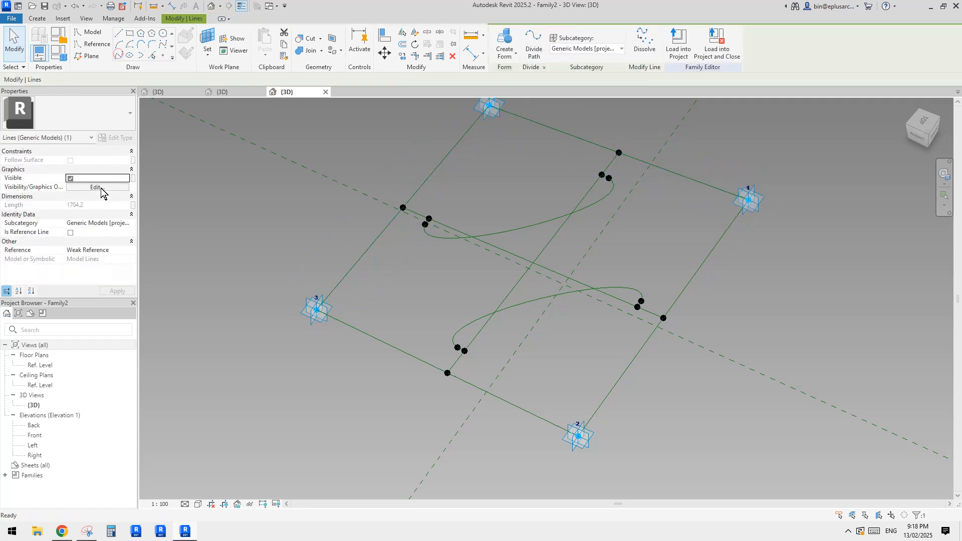
left_click(71, 232)
key("Escape")
- Create a spline from the hosted point on side 1-4 to adaptive point 4 and make it a reference line
left_click(620, 152)
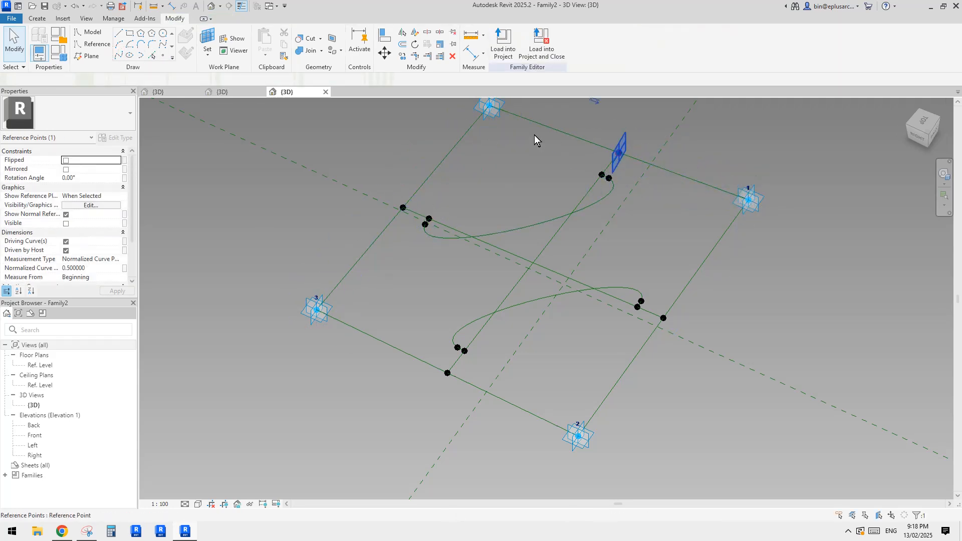
middle_click_drag(534, 135, 538, 267)
left_click(498, 249, "ctrl")
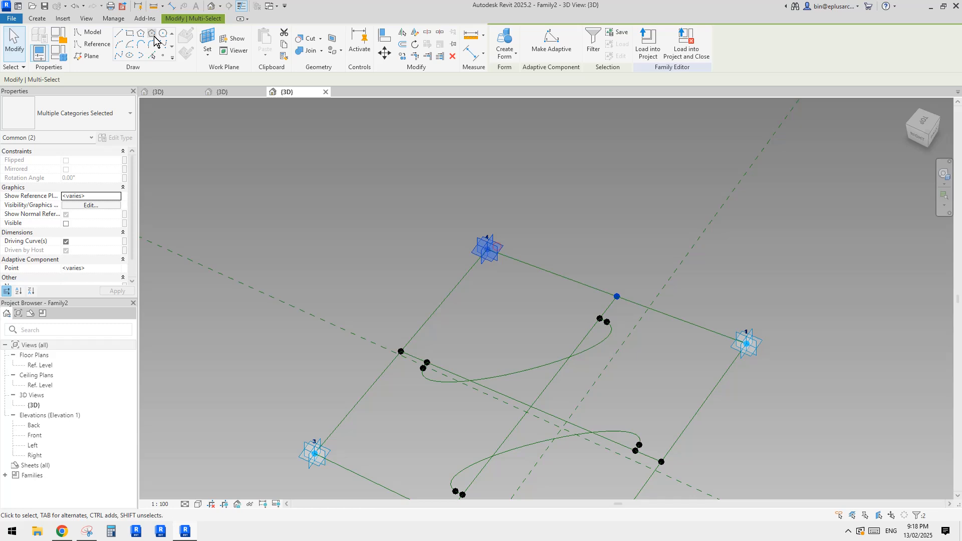
left_click(123, 56)
left_click(71, 232)
key("Escape")
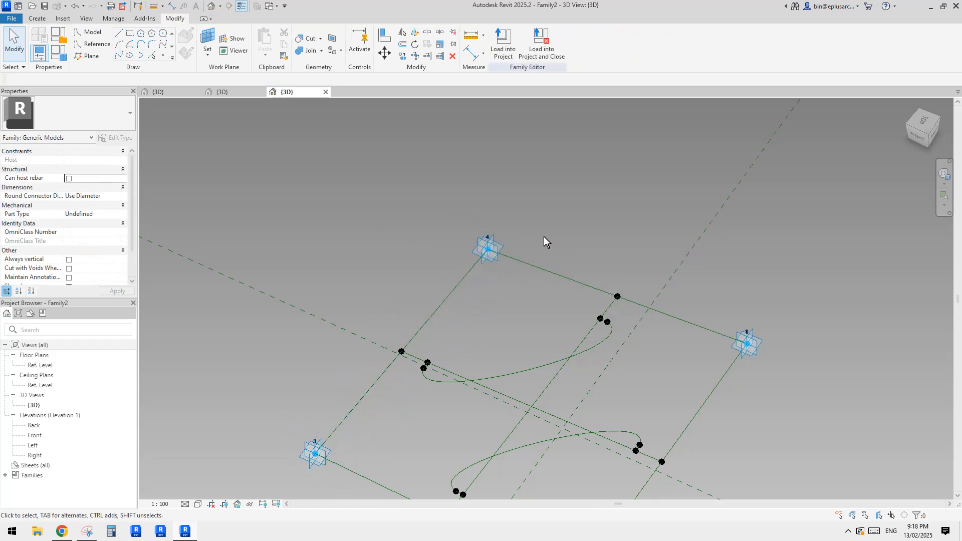
- Create a spline from adaptive point 4 to the hosted point on side 3-4 and make it a reference line
left_click(500, 249)
left_click(401, 352, "ctrl")
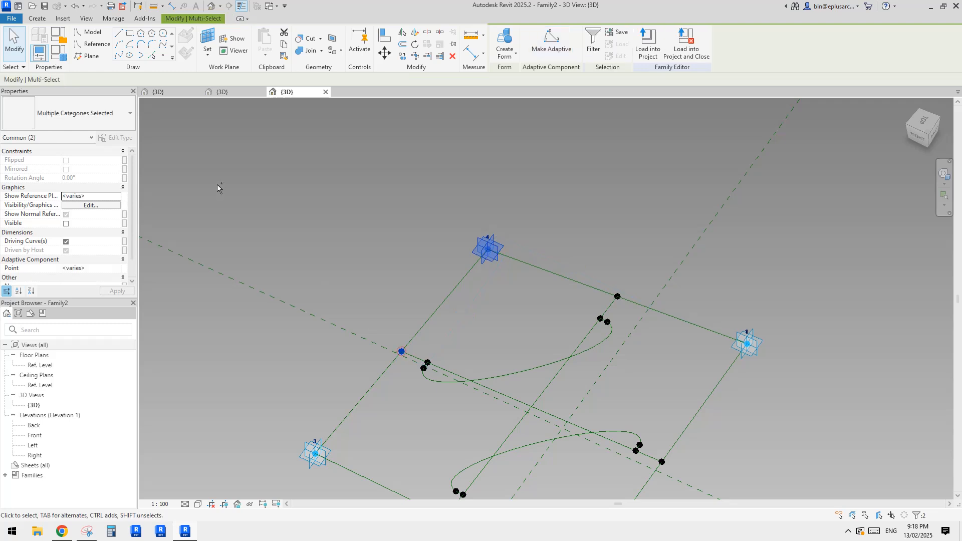
left_click(114, 59)
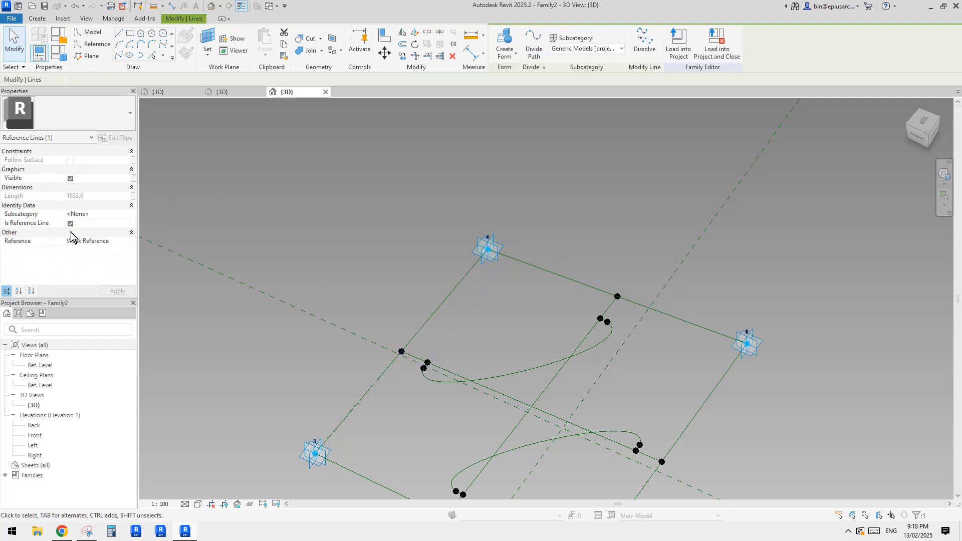
middle_click_drag(444, 291, 459, 212)
- Check the outline's half-side segments and make the remaining model line between side 2-3's hosted point and adaptive point 2 a reference line
left_click(494, 190)
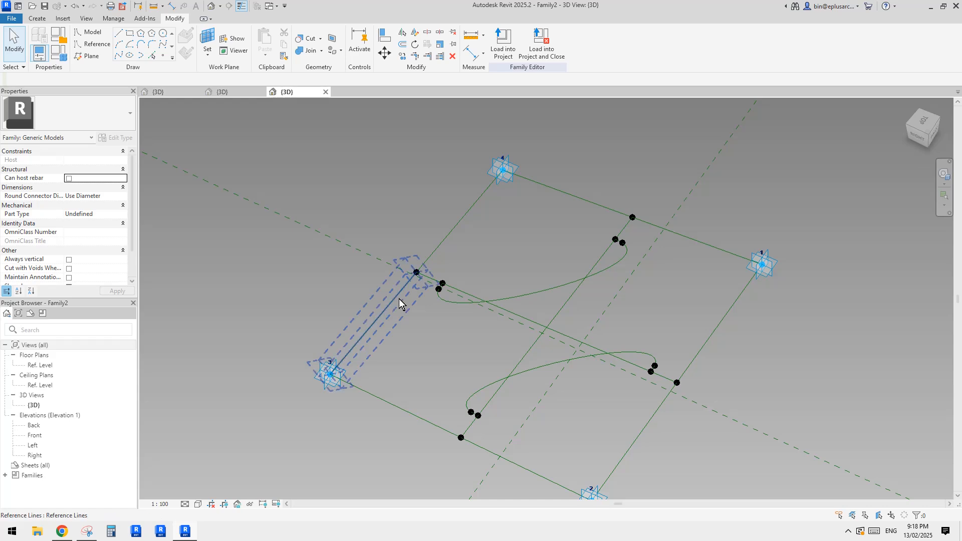
middle_click_drag(399, 299, 383, 299)
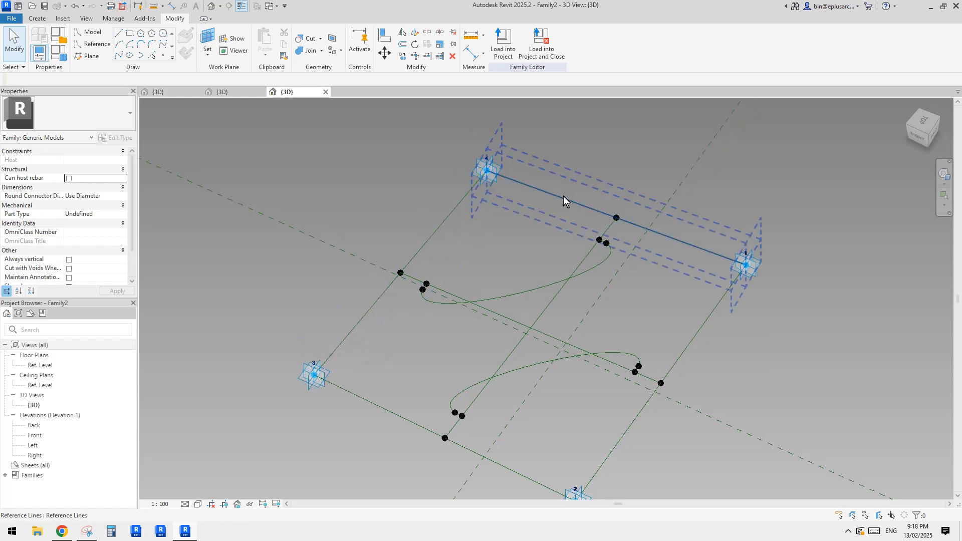
middle_click_drag(711, 345, 650, 200)
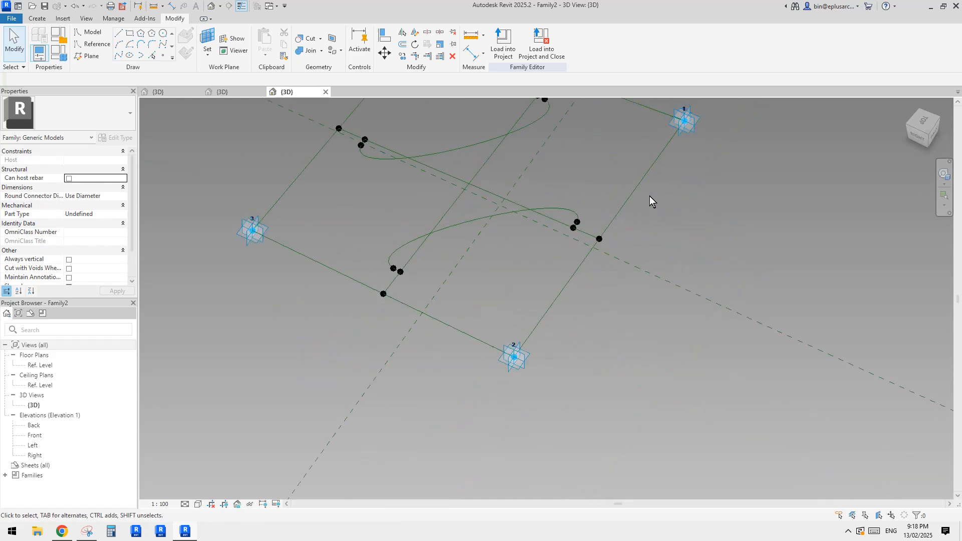
middle_click_drag(628, 264, 637, 264)
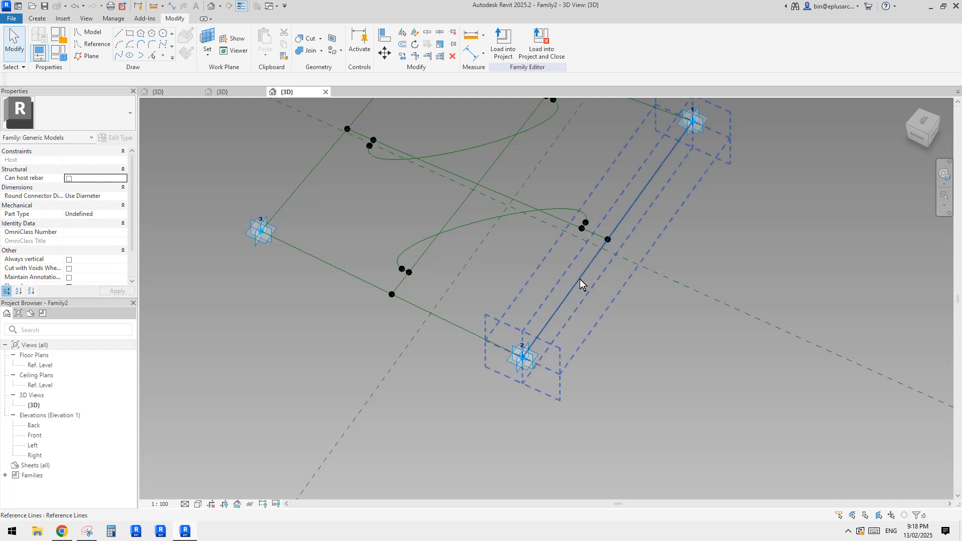
left_click(465, 329)
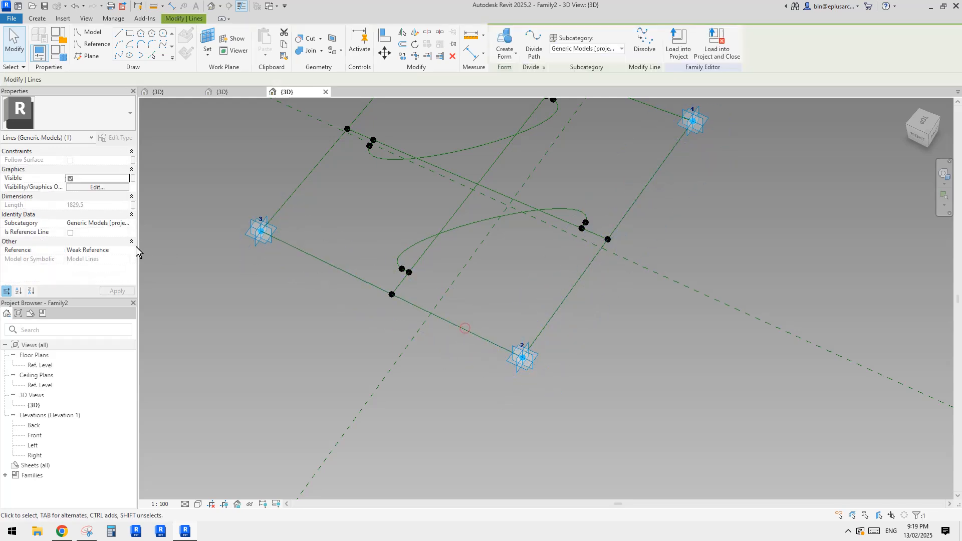
left_click(334, 299)
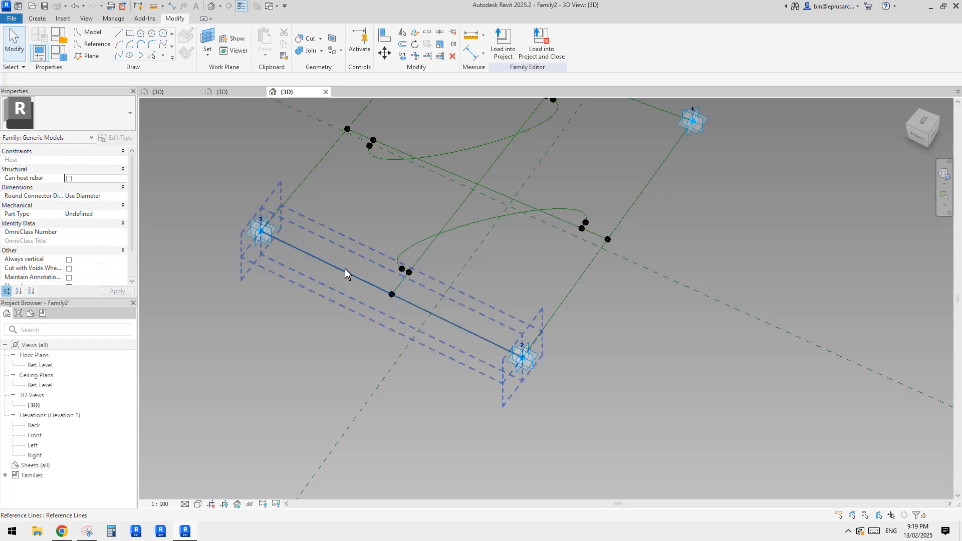
- Inspect the reference-line outline around the four adaptive points, checking the chain that joins side 3-4 with the curved spline
middle_click_drag(468, 239, 489, 320)
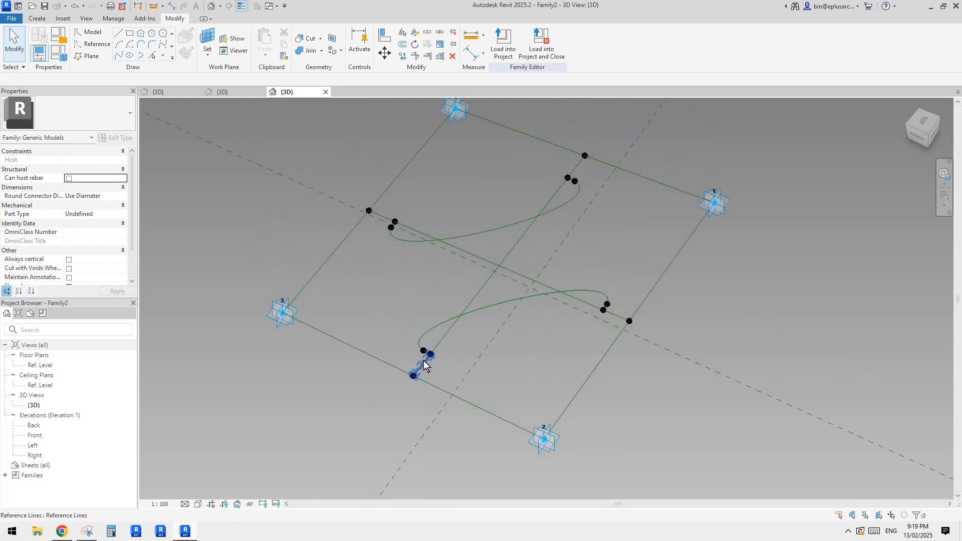
scroll(521, 305, "down", 1)
middle_click_drag(468, 276, 459, 291, "shift")
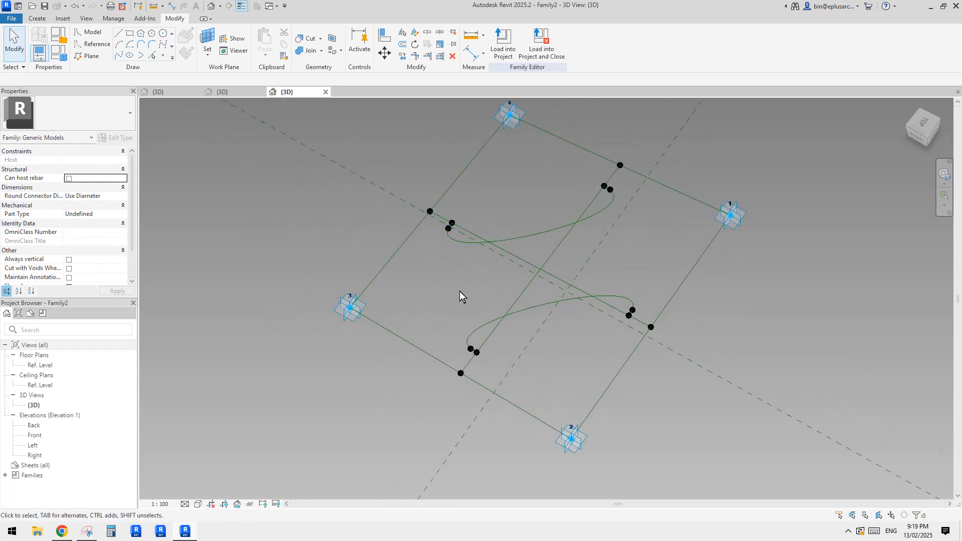
scroll(430, 244, "up", 1)
left_click(404, 237)
middle_click_drag(418, 238, 533, 282, "shift")
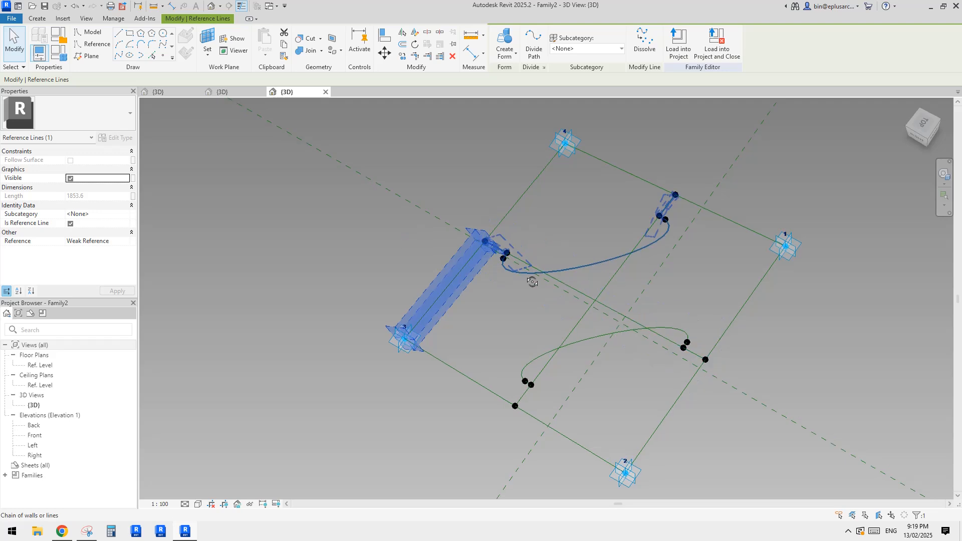
key("Escape")
mouse_move(469, 242)
middle_mouse_down("shift")
mouse_move(495, 300)
mouse_move(520, 231)
mouse_move(501, 228)
mouse_move(507, 264)
mouse_move(530, 282)
mouse_move(517, 273)
mouse_move(430, 277)
mouse_move(411, 261)
middle_mouse_up("shift")
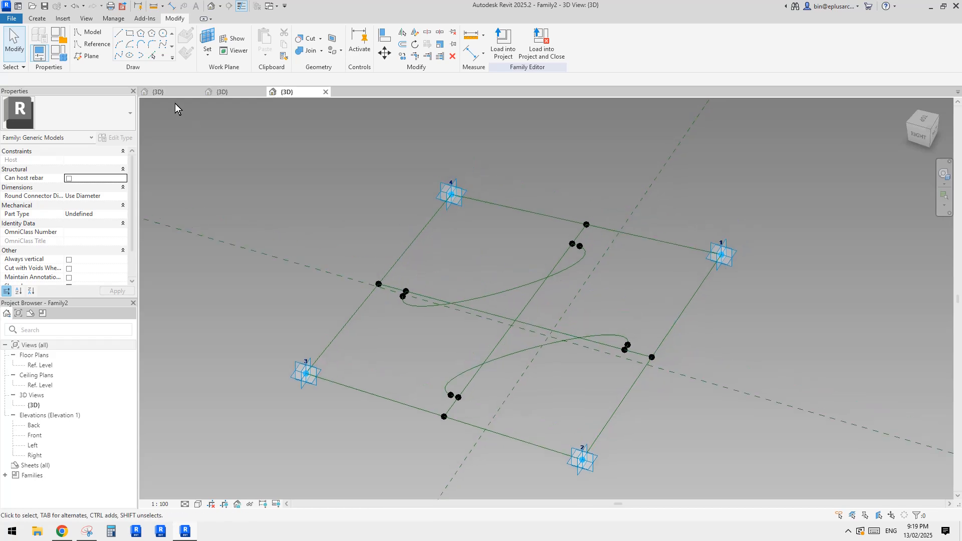
- Try to open the family of a patterned facade panel for editing from the 20250211.rfa mass
left_click(164, 94)
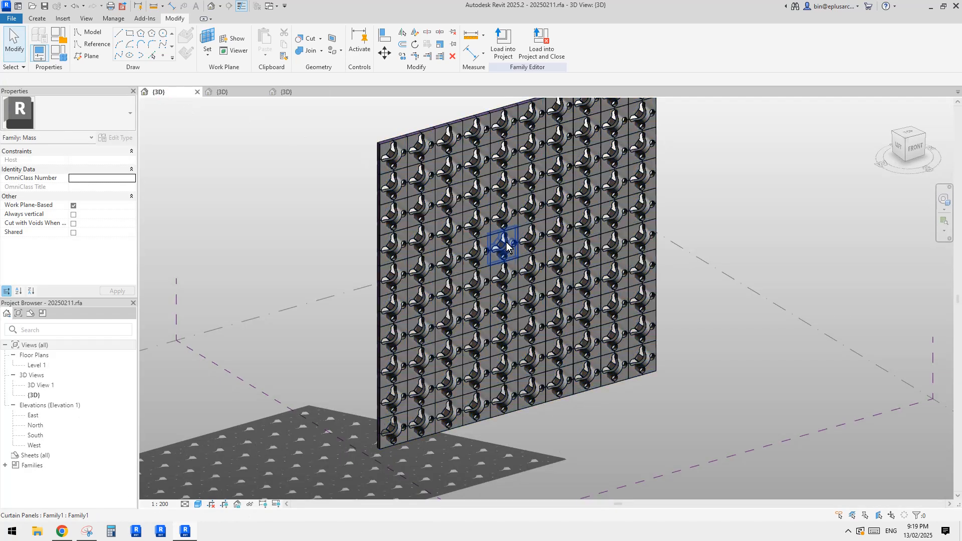
left_click(505, 245)
left_click(504, 53)
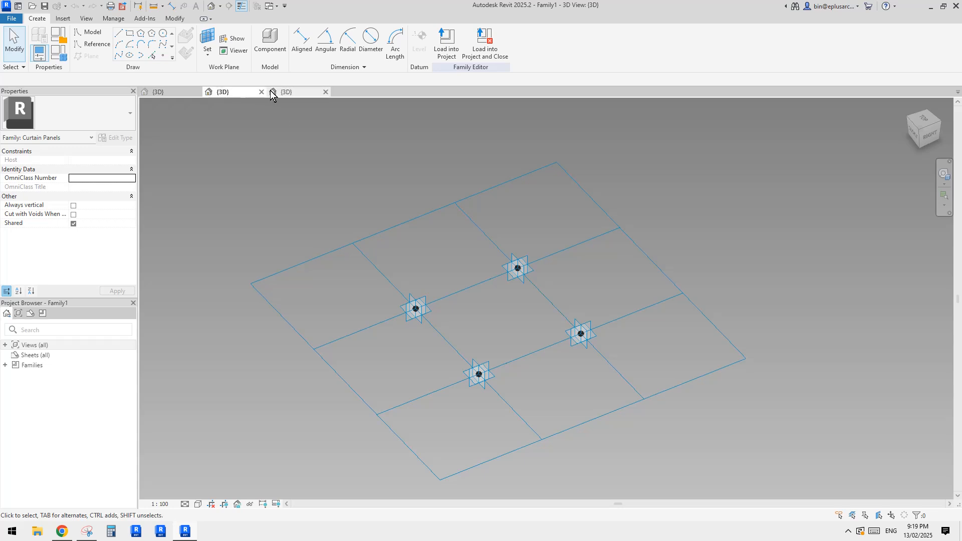
left_click(281, 92)
- Compare the panel used on the 20250211.rfa facade with the open Family1 panel family
left_click(182, 89)
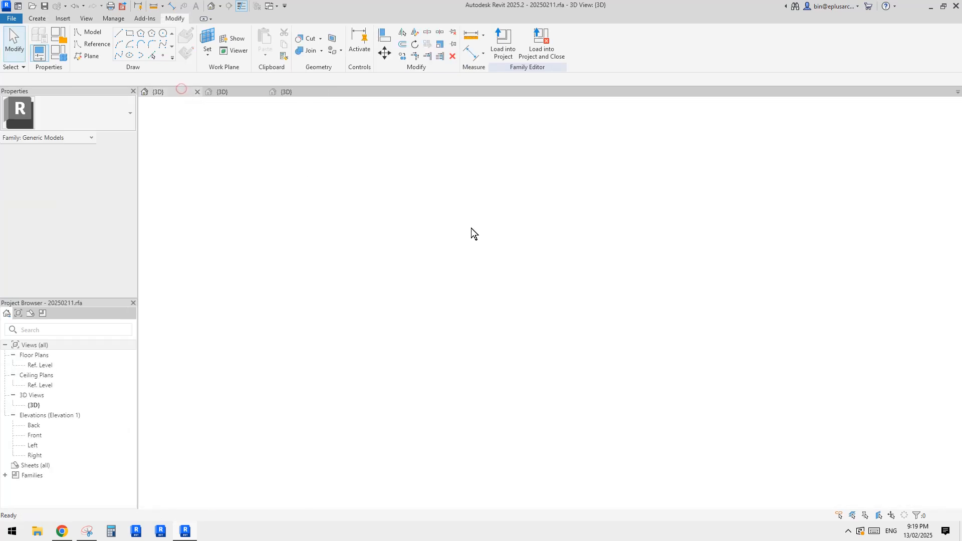
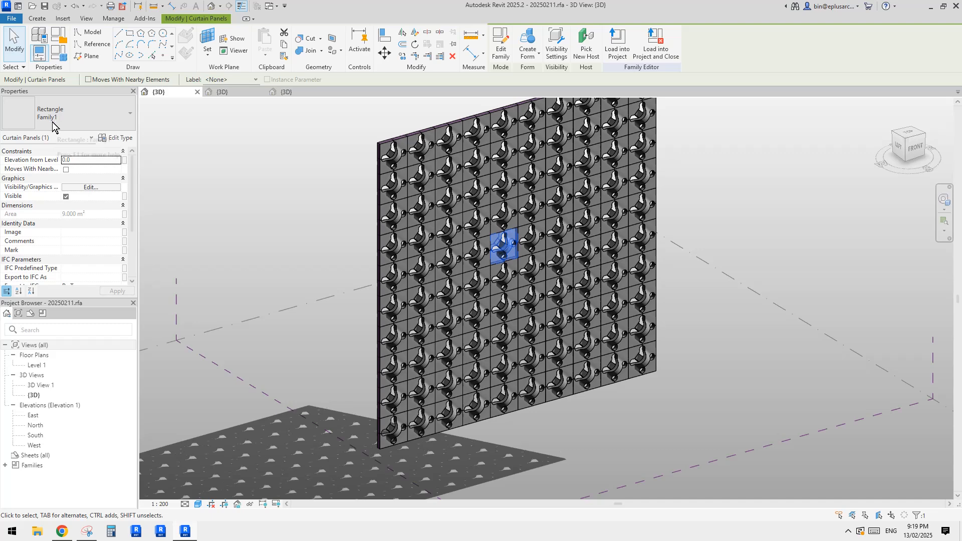
middle_click_drag(512, 206, 507, 215)
left_click(241, 90)
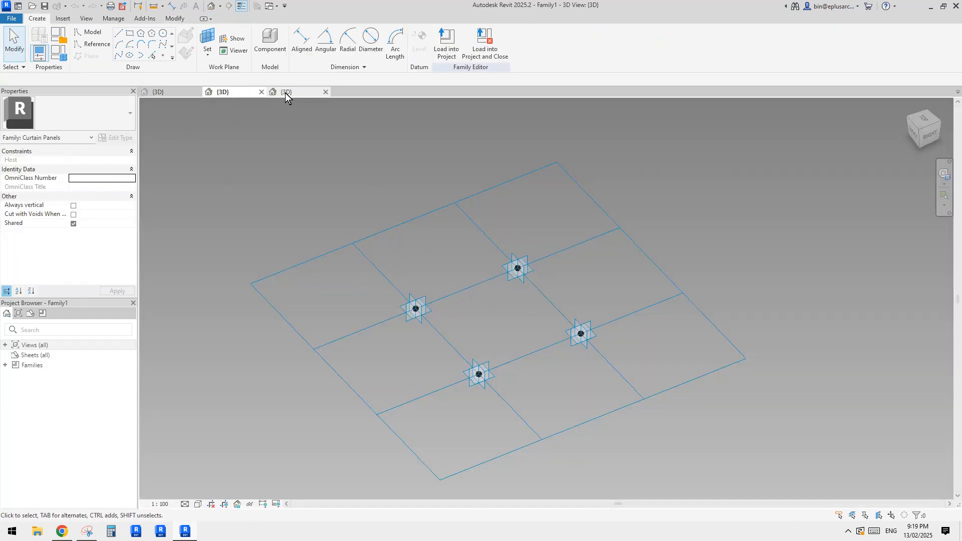
left_click(193, 92)
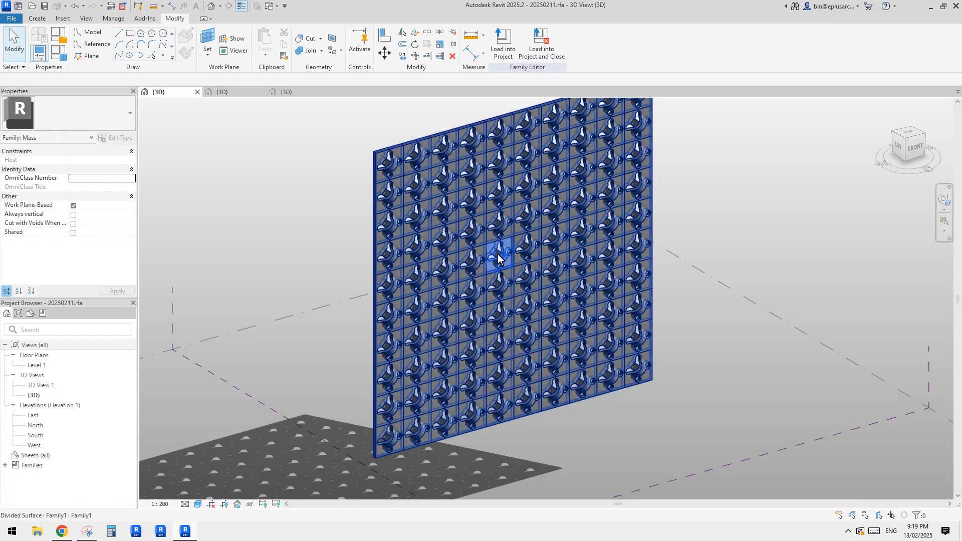
left_click(234, 92)
left_click(183, 93)
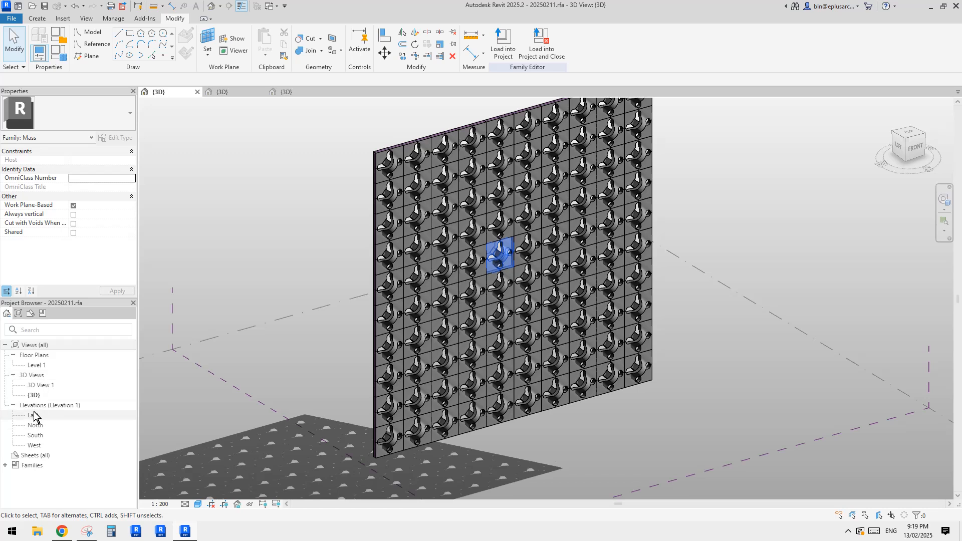
- Rename the loaded curtain panel family Family1 as Family1b in the 20250211.rfa mass
left_click(9, 470)
left_click(5, 465)
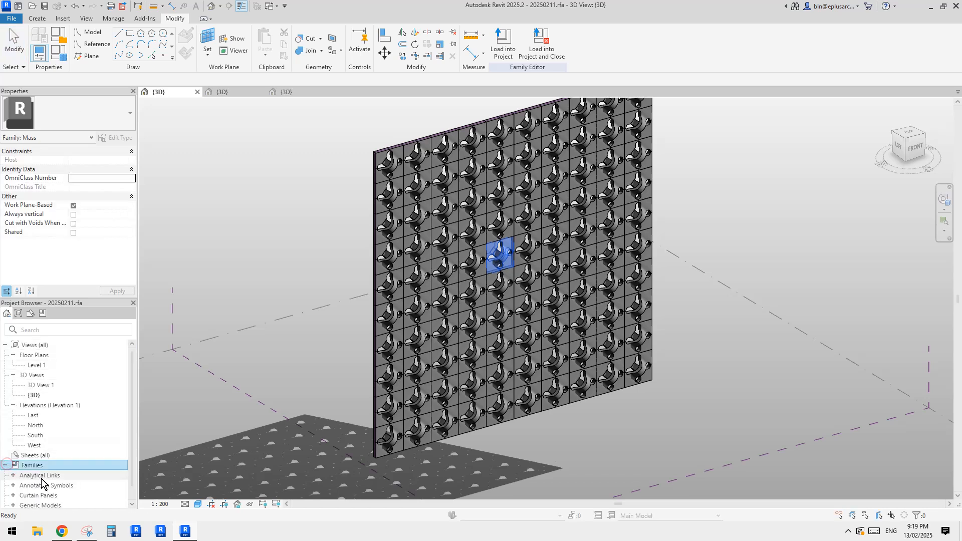
left_click(34, 493)
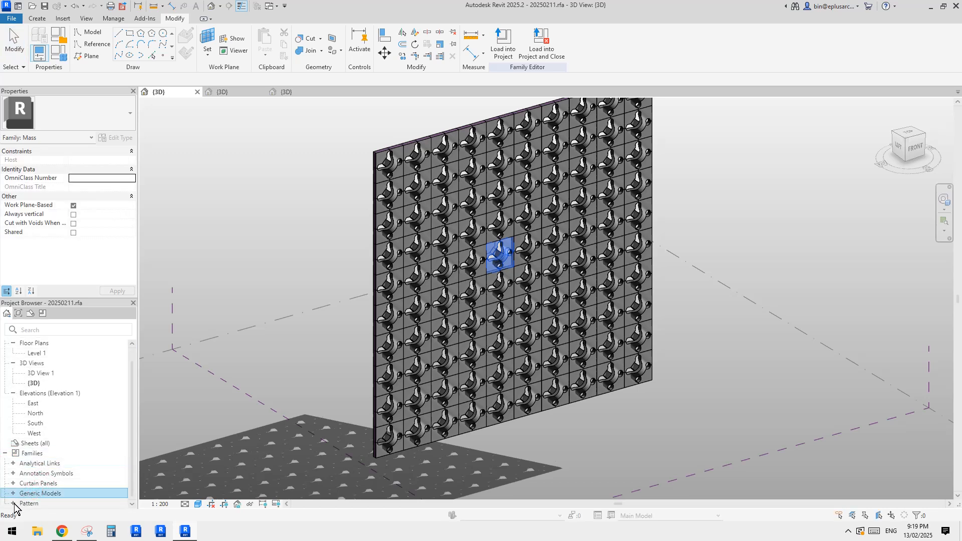
scroll(14, 496, "down", 2)
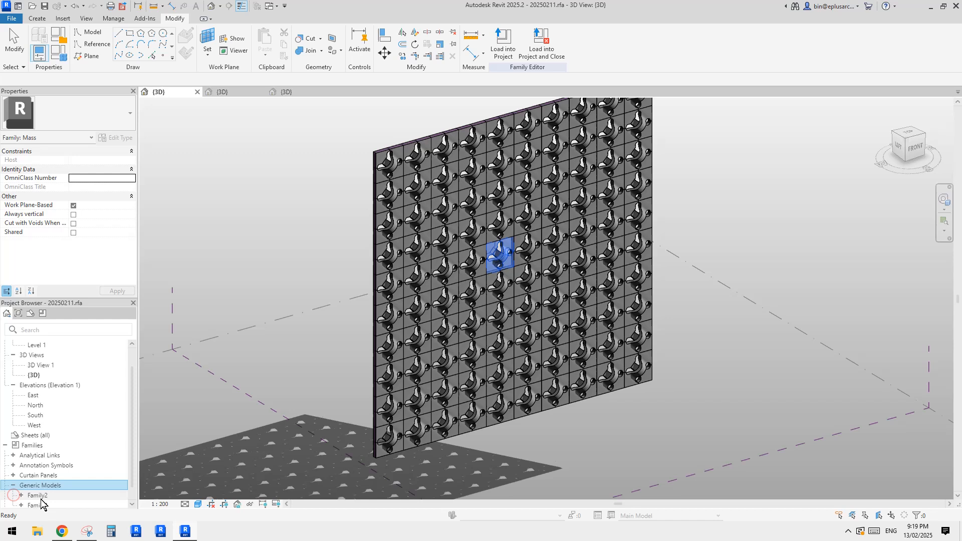
left_click(12, 474)
left_click(13, 464)
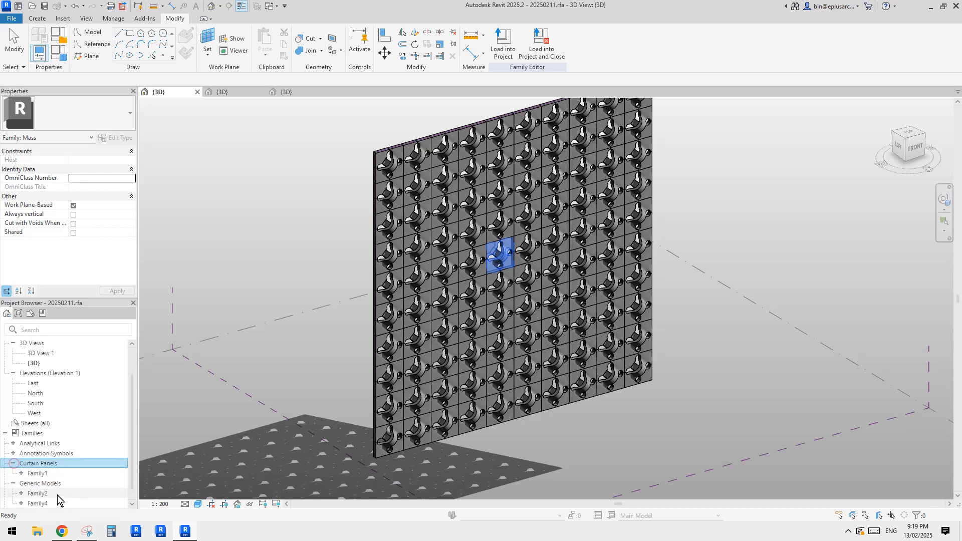
right_click(37, 473)
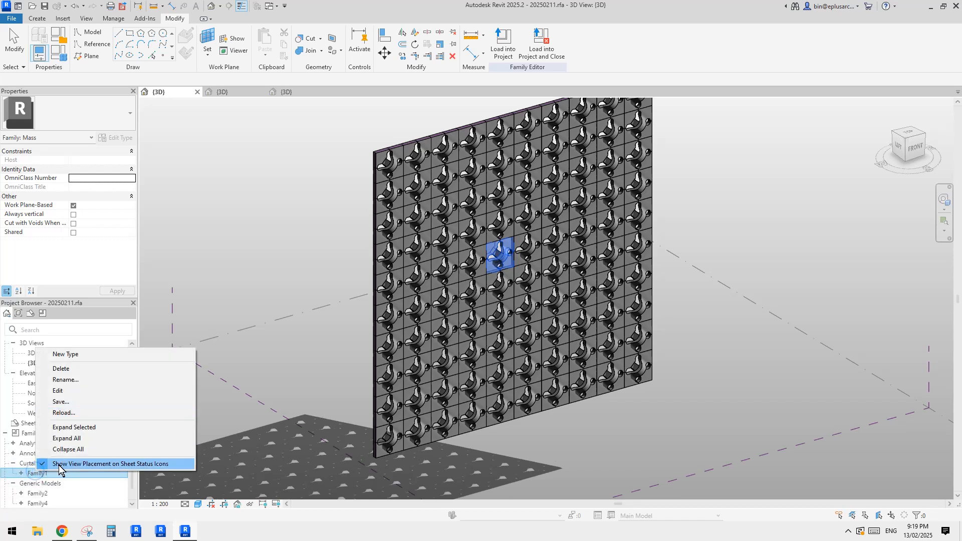
left_click(73, 380)
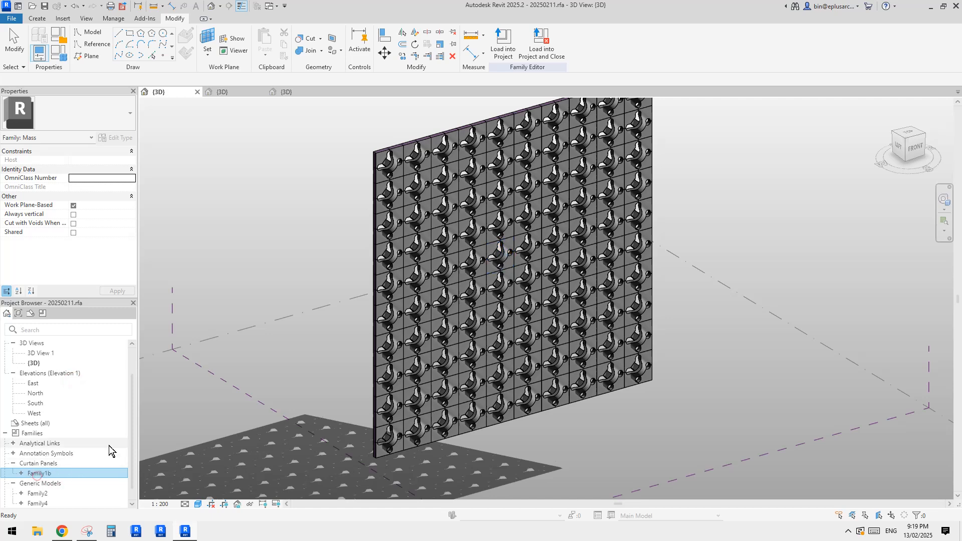
- Open the Family1b curtain panel family for editing
right_click(50, 475)
left_click(86, 400)
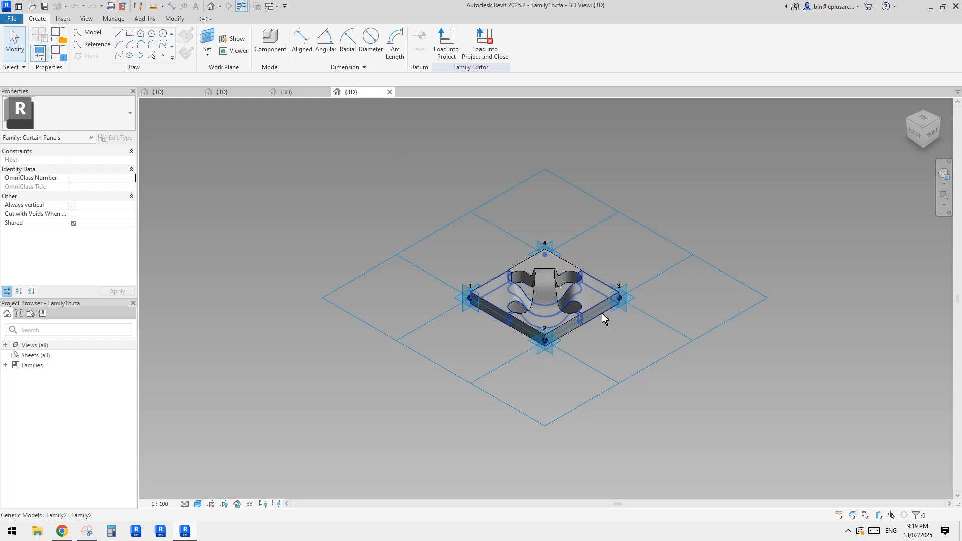
scroll(581, 290, "up", 3)
- Try to open one of the nested Family2 components for editing from the Family1b panel
left_click(534, 284)
scroll(555, 285, "up", 2)
middle_click_drag(574, 303, 510, 294, "shift")
middle_click_drag(559, 261, 491, 269)
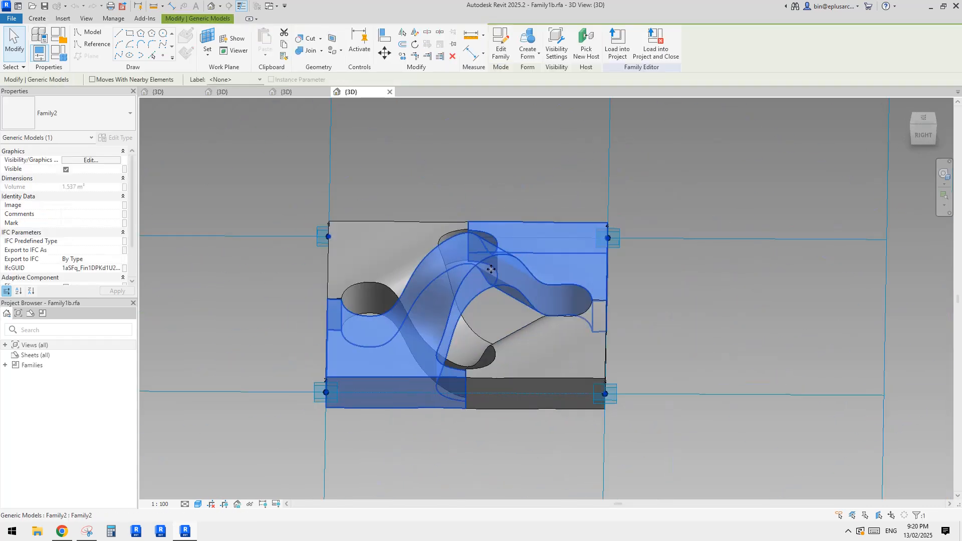
left_click(499, 46)
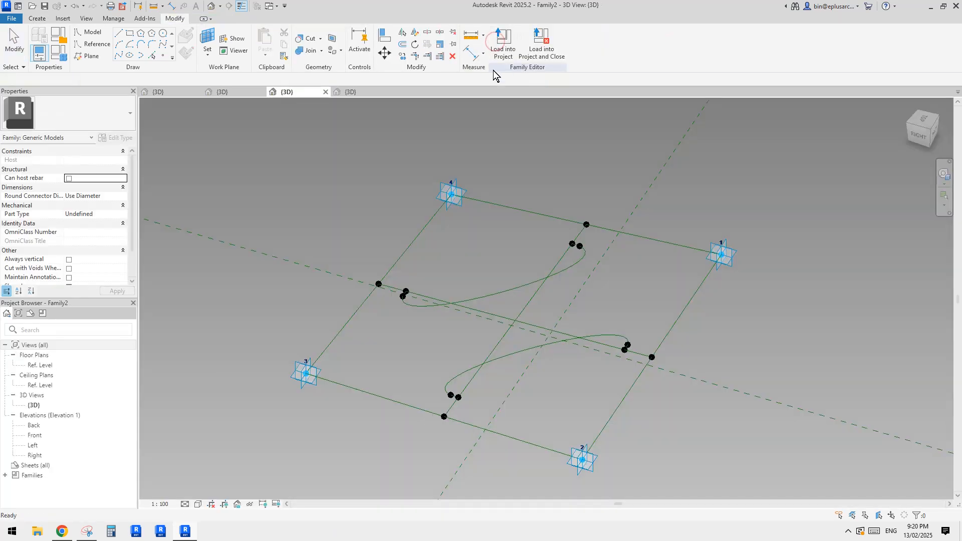
left_click(355, 93)
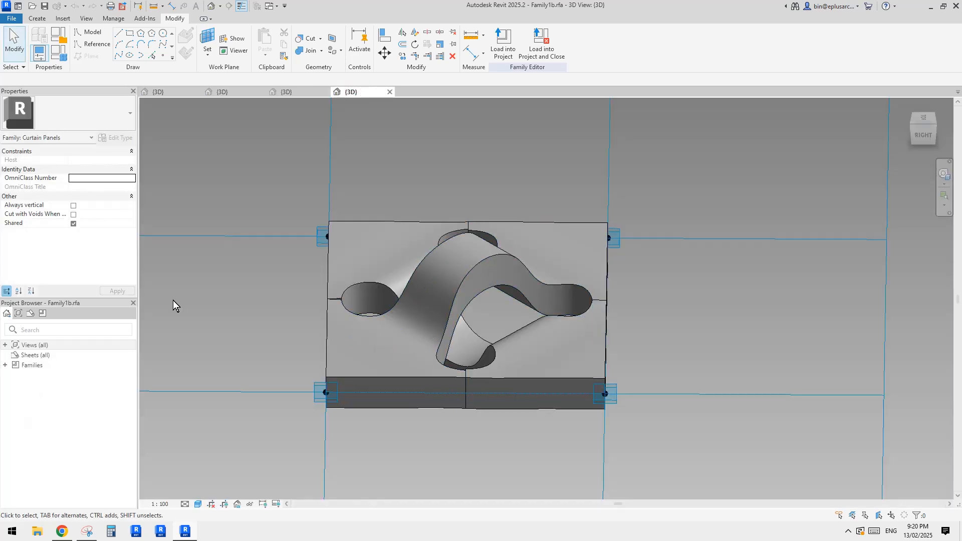
- Rename the nested generic model Family2 in Family1b as Family2b and open it for editing
left_click(6, 366)
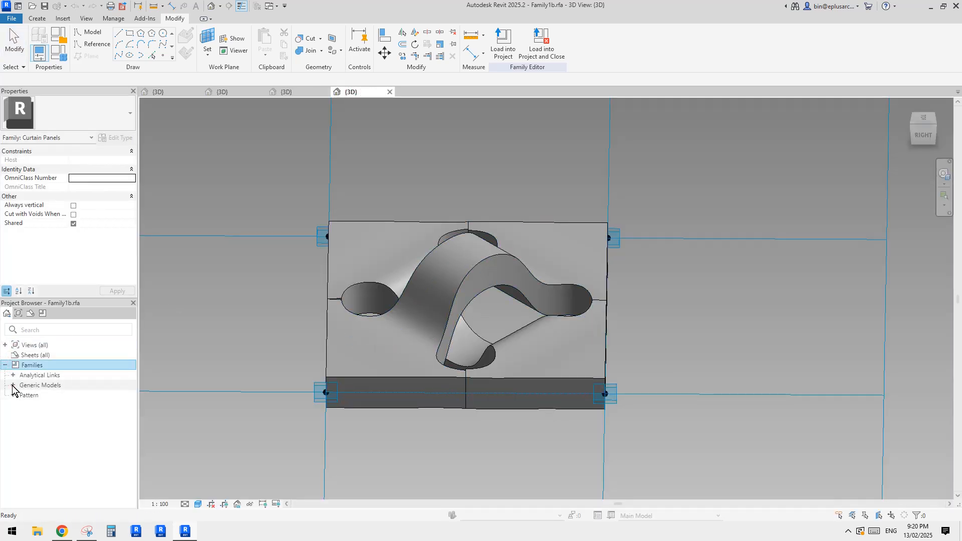
left_click(14, 385)
right_click(56, 396)
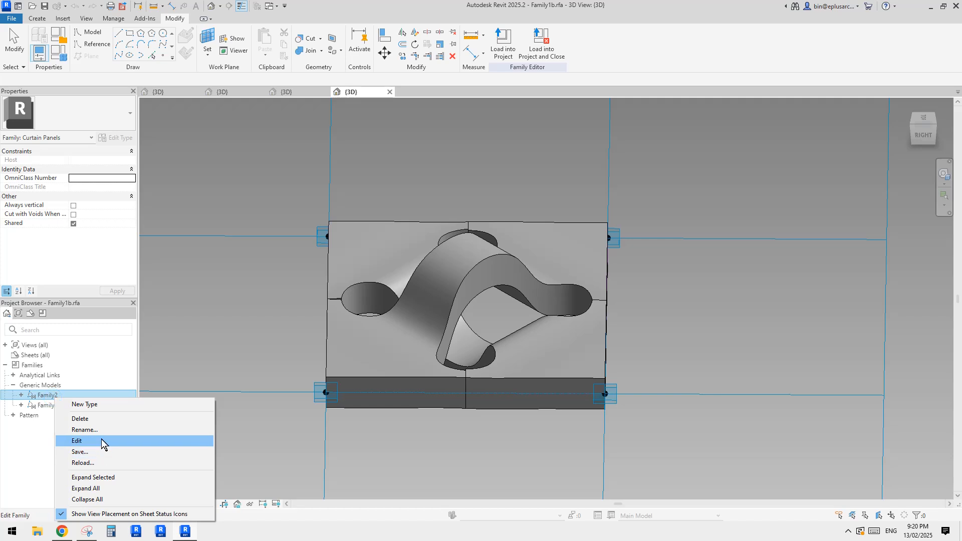
left_click(102, 432)
left_click(68, 394)
type("b")
left_click(204, 339)
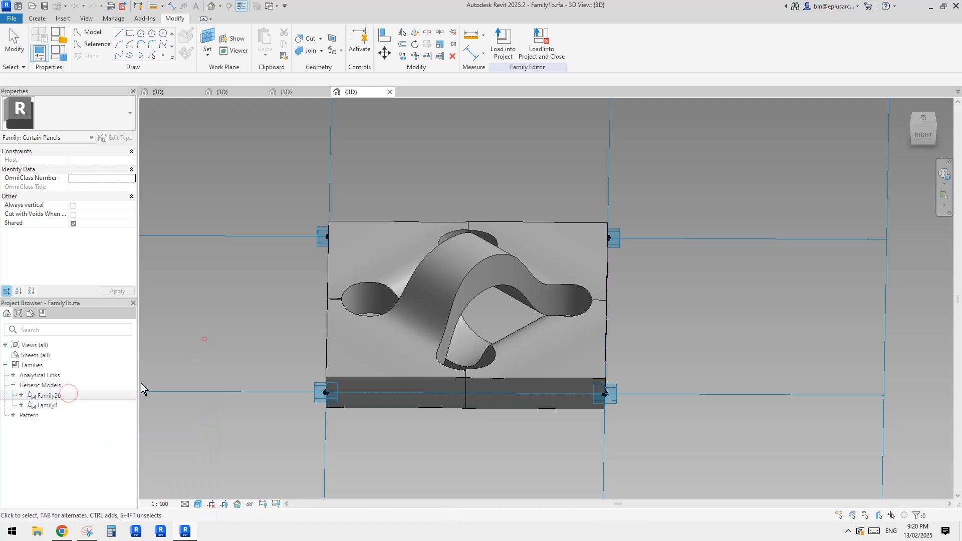
right_click(67, 397)
left_click(112, 440)
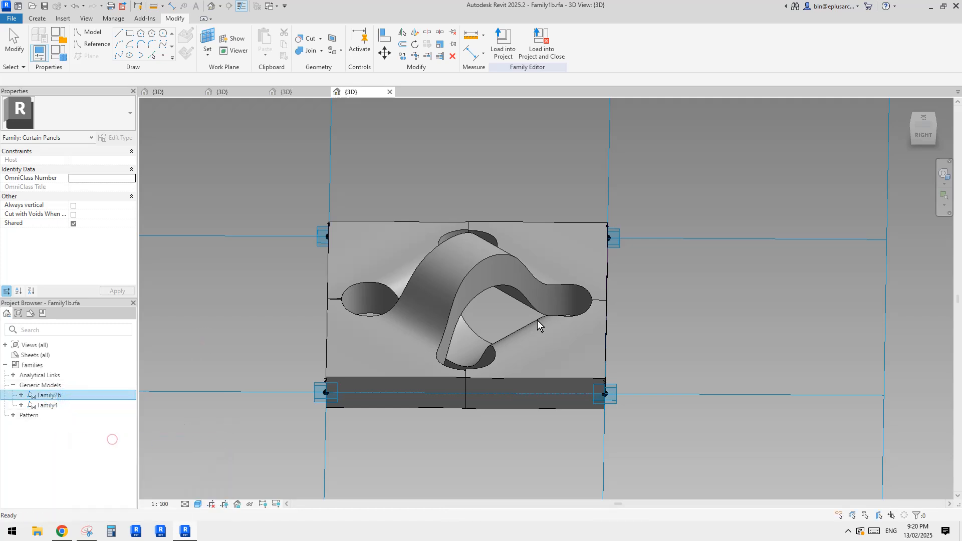
- Temporarily hide the forms in Family2b to expose the underlying profiles, reference lines and points
middle_click_drag(540, 222, 436, 245, "shift")
left_click(447, 242)
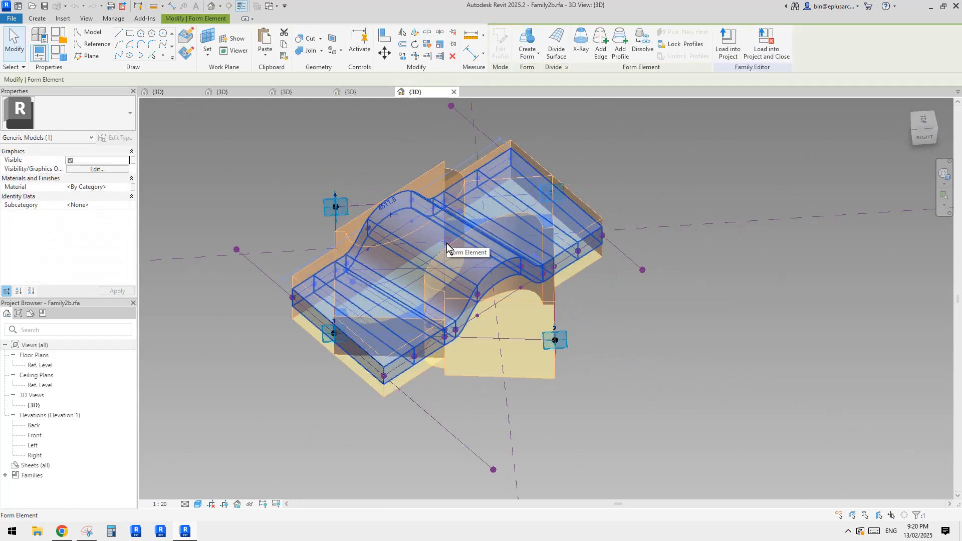
key("h")
key("h")
middle_click_drag(449, 243, 590, 273)
left_click(525, 266)
key("h")
key("h")
middle_click_drag(531, 362, 553, 236)
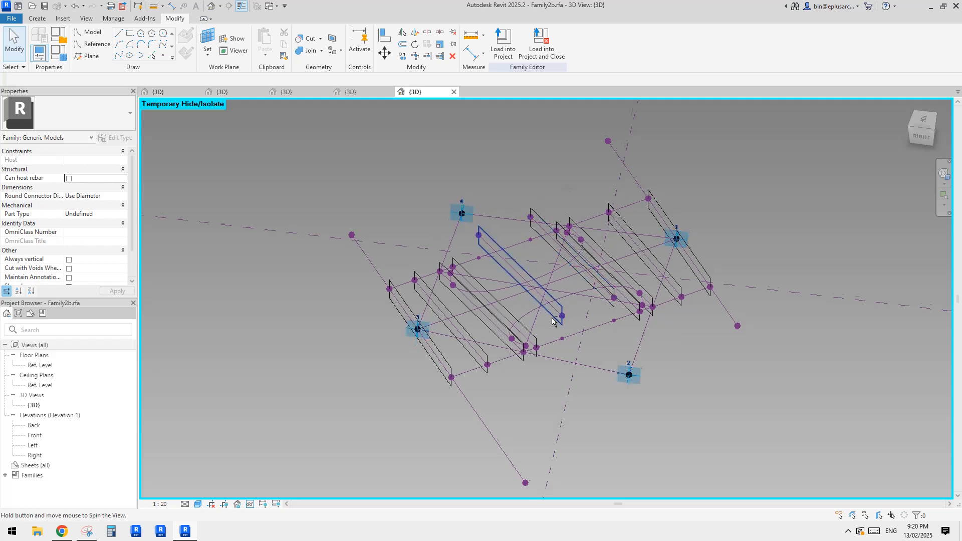
- Examine how the nested rectangular profiles are hosted along the reference lines and points of Family2b
middle_click_drag(531, 281, 545, 351, "shift")
left_click(494, 373)
scroll(495, 376, "down", 2)
left_click(540, 352)
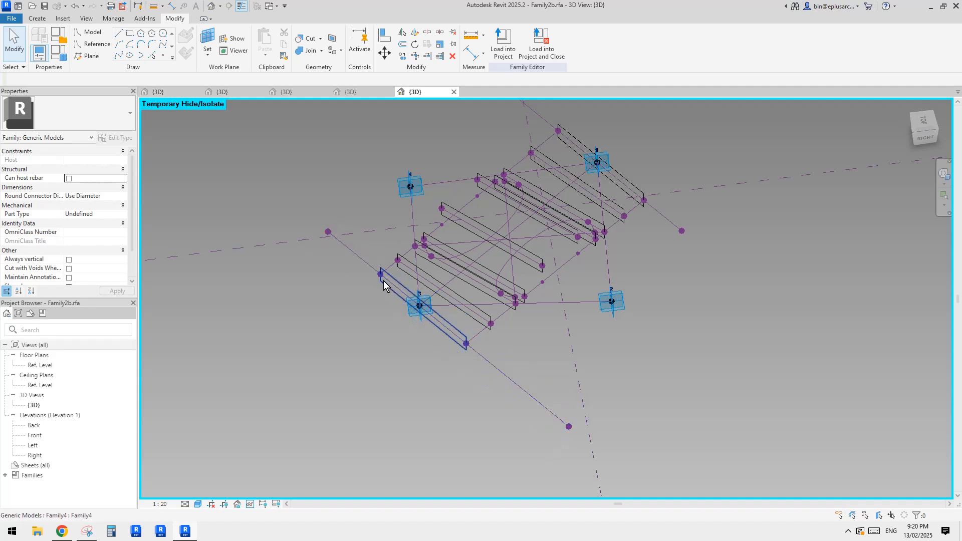
middle_click_drag(386, 275, 443, 316, "shift")
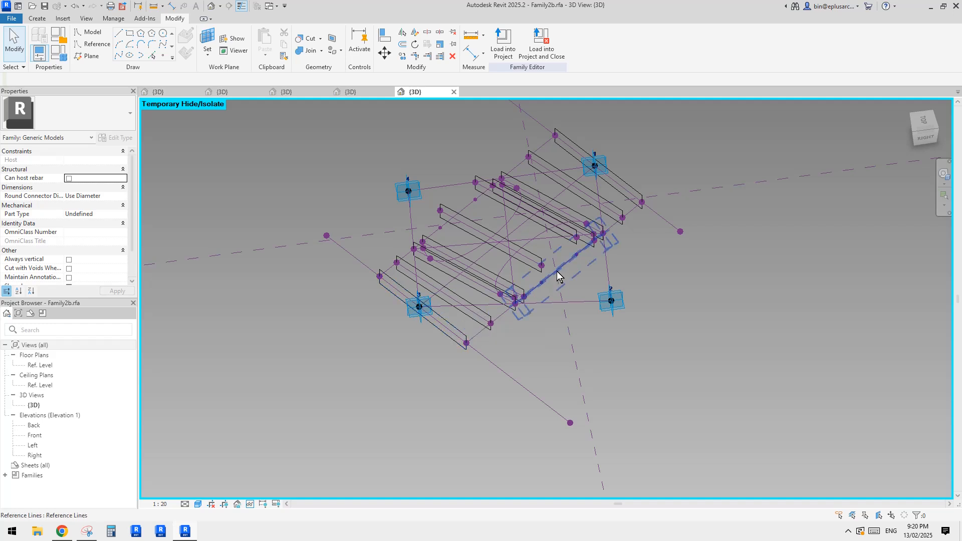
scroll(446, 266, "down", 1)
middle_click_drag(446, 265, 376, 314)
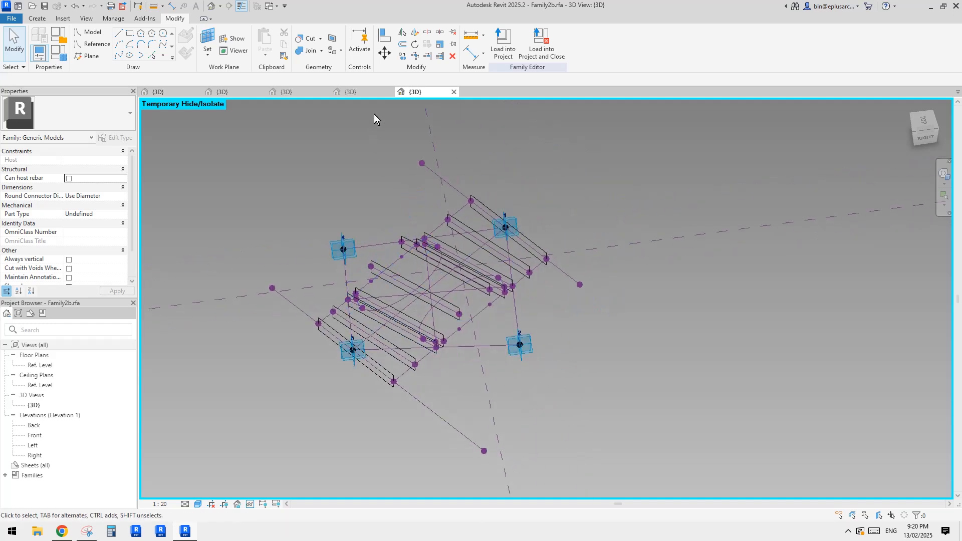
middle_click_drag(374, 113, 379, 158)
- Close Family2b and Family1b without saving and return to the Family2 adaptive component
left_click(454, 93)
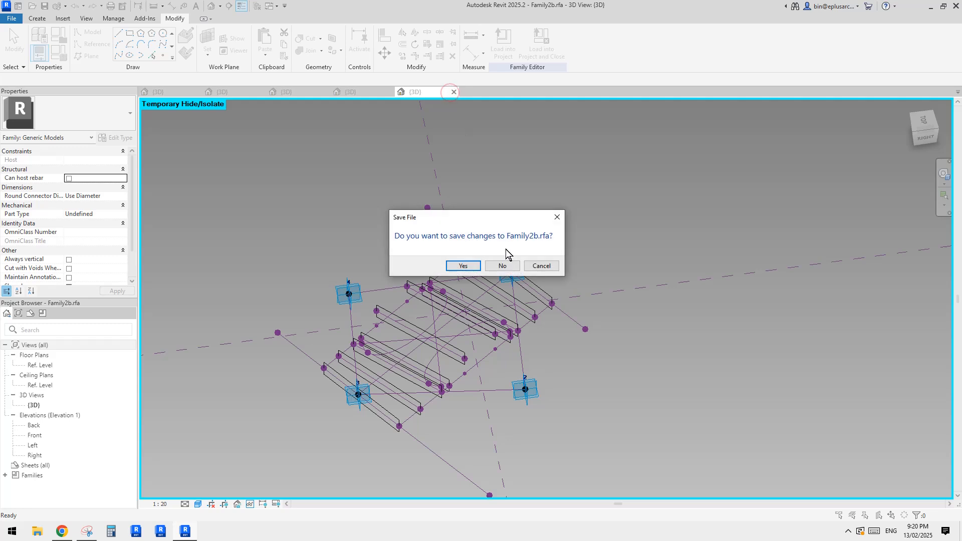
left_click(502, 264)
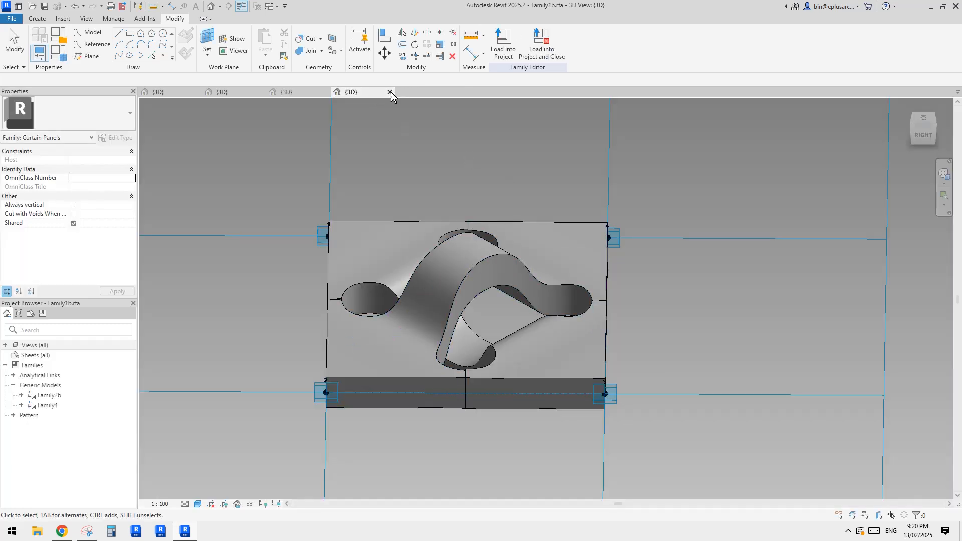
left_click(390, 92)
left_click(509, 265)
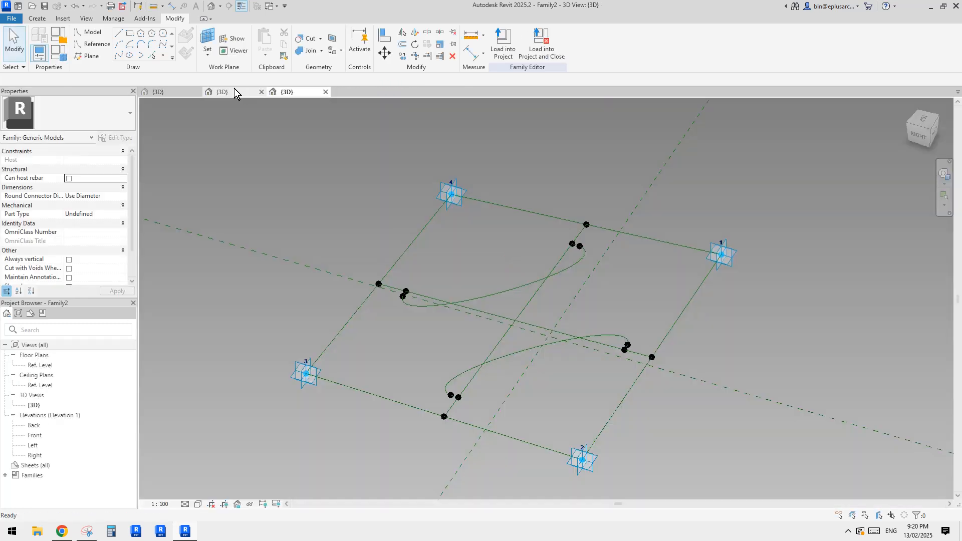
- Move adaptive point 4 in Family2 slightly outward, away from adaptive point 3
mouse_move(560, 345)
middle_mouse_down("shift")
mouse_move(561, 333)
mouse_move(530, 355)
mouse_move(577, 358)
mouse_move(576, 345)
mouse_move(534, 366)
mouse_move(486, 322)
mouse_move(501, 333)
mouse_move(501, 367)
mouse_move(561, 333)
middle_mouse_up("shift")
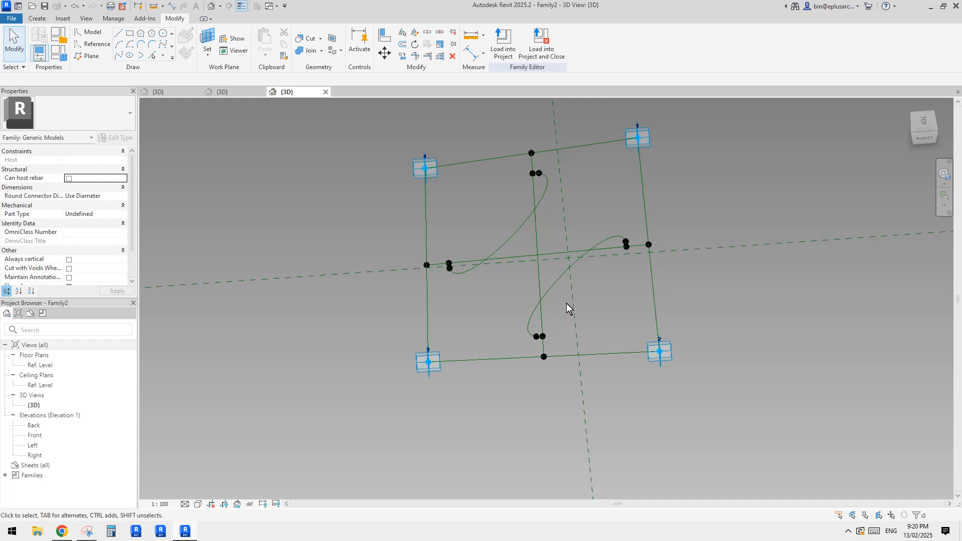
left_click(439, 173)
left_click_drag(431, 187, 431, 178)
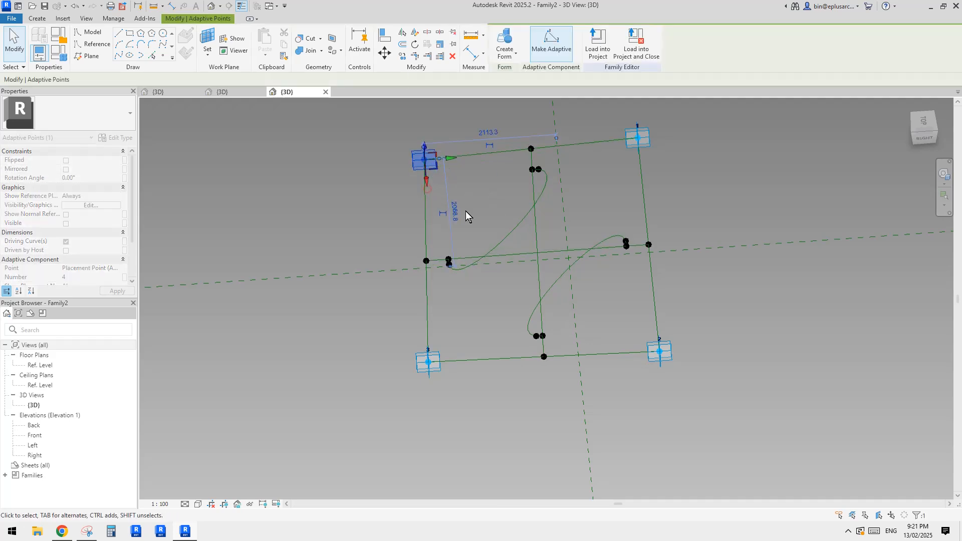
middle_click_drag(541, 288, 594, 318, "shift")
scroll(601, 273, "up", 3)
left_click(572, 284)
scroll(603, 304, "down", 1)
- Connect the midpoints of edges 1–2 and 2–3 with a spline through points and make it a reference line
left_click(652, 235)
middle_click_drag(562, 347, 573, 348)
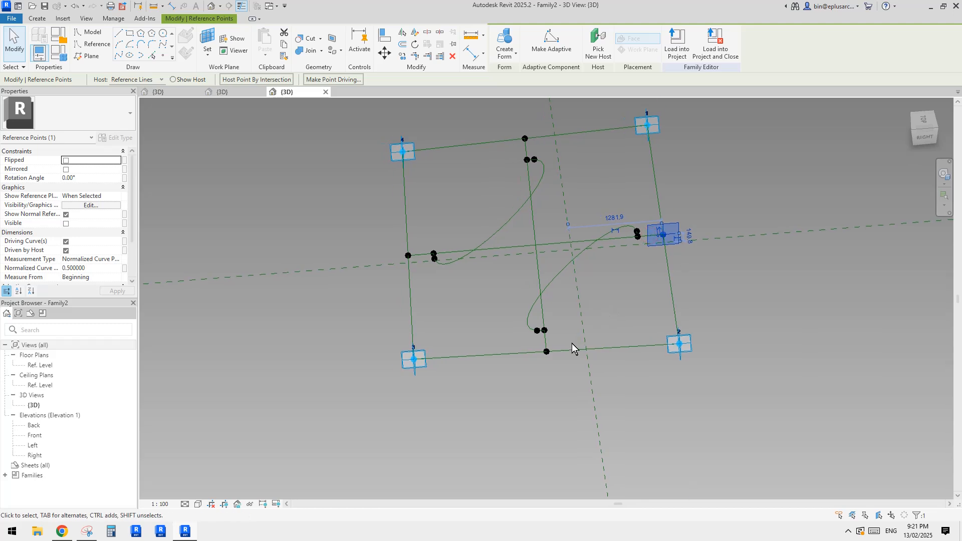
left_click(548, 352, "ctrl")
middle_click_drag(611, 309, 596, 307, "shift")
scroll(596, 307, "up", 1)
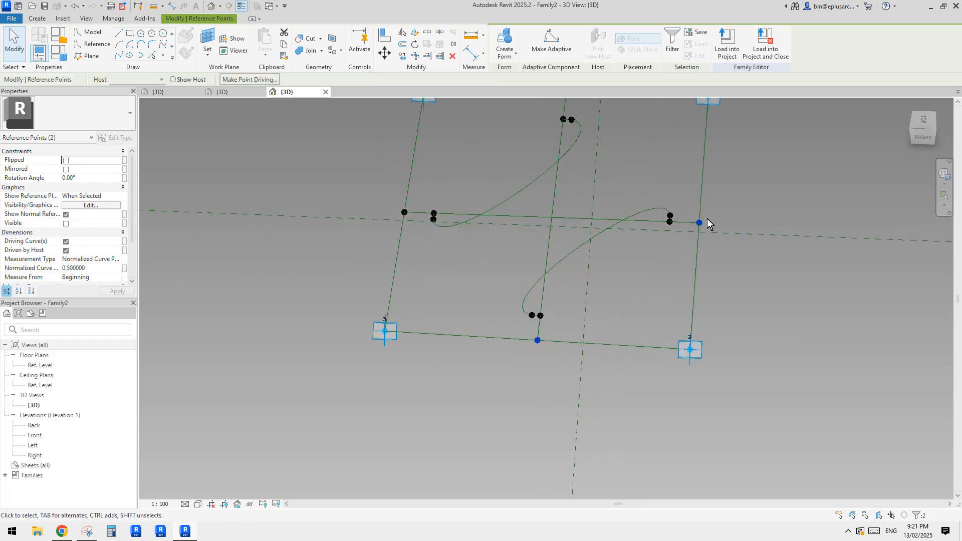
left_click(710, 222)
left_click(701, 224)
left_click(538, 341, "ctrl")
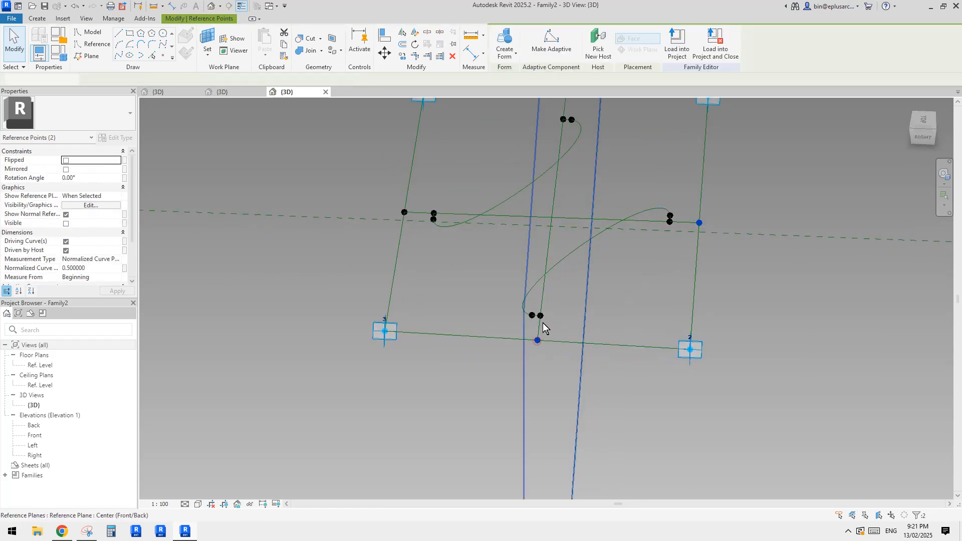
middle_click_drag(562, 330, 546, 333, "shift")
middle_click_drag(638, 256, 621, 287)
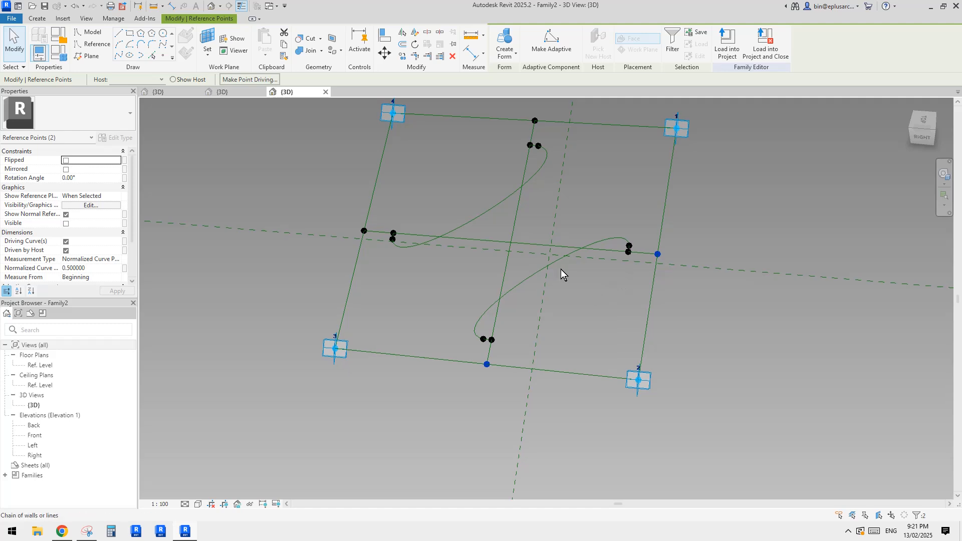
left_click(117, 56)
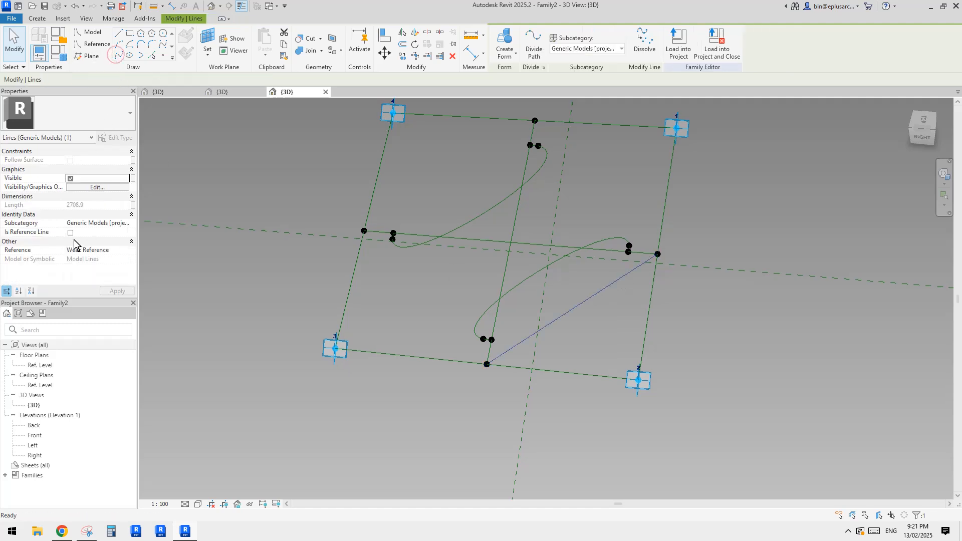
key("Escape")
- Connect the midpoints of edges 4–1 and 3–4 with a spline through points and make it a reference line
left_click(537, 119)
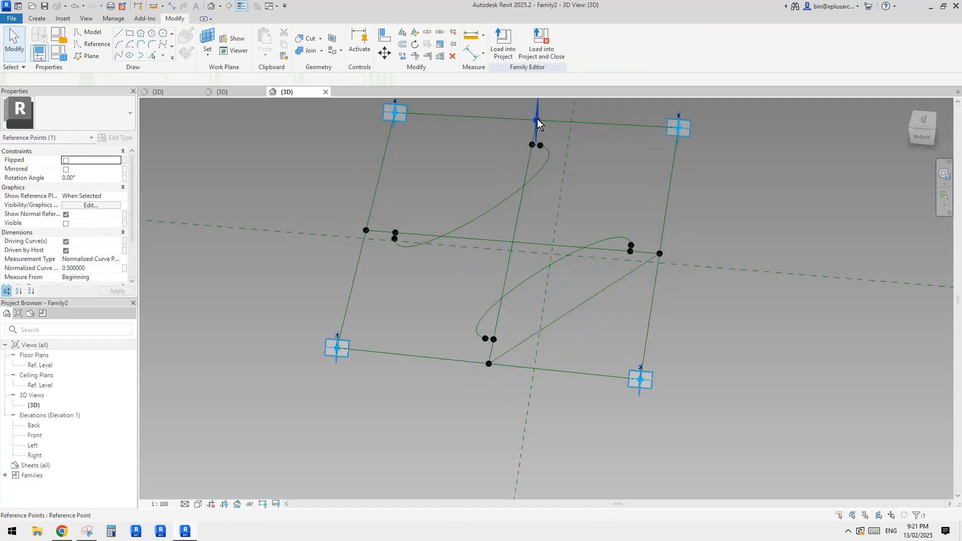
middle_click_drag(503, 116, 508, 194)
key("Escape")
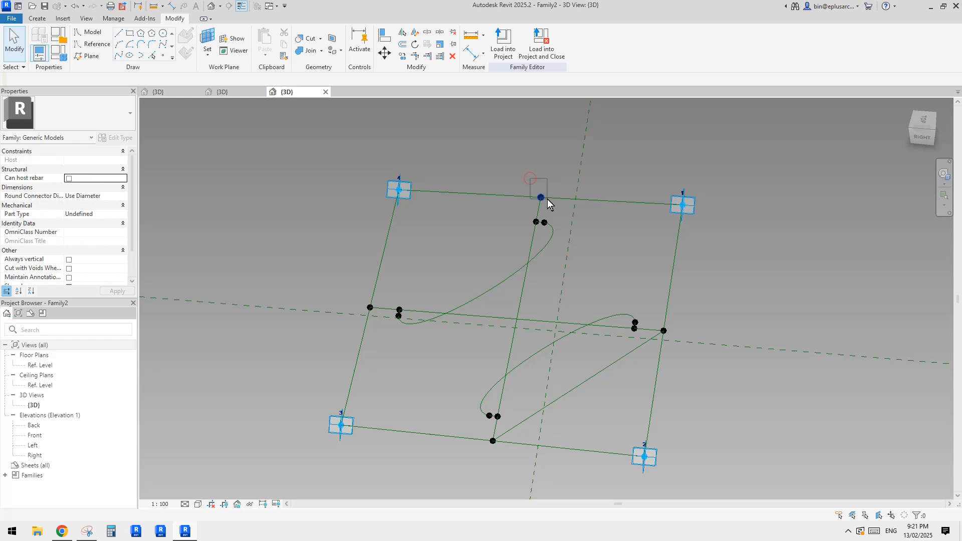
left_click(541, 197)
left_click(370, 307, "ctrl")
left_click(117, 56)
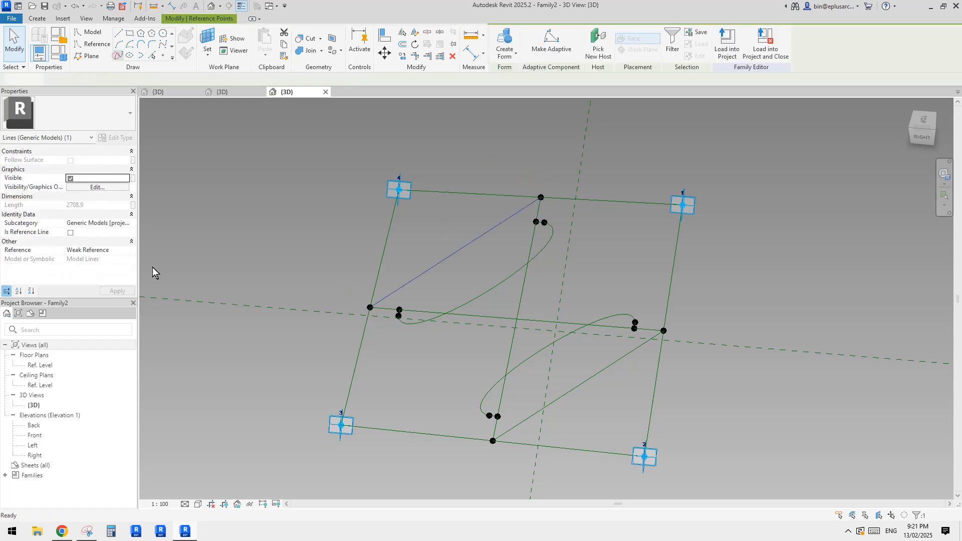
middle_click_drag(582, 320, 481, 230)
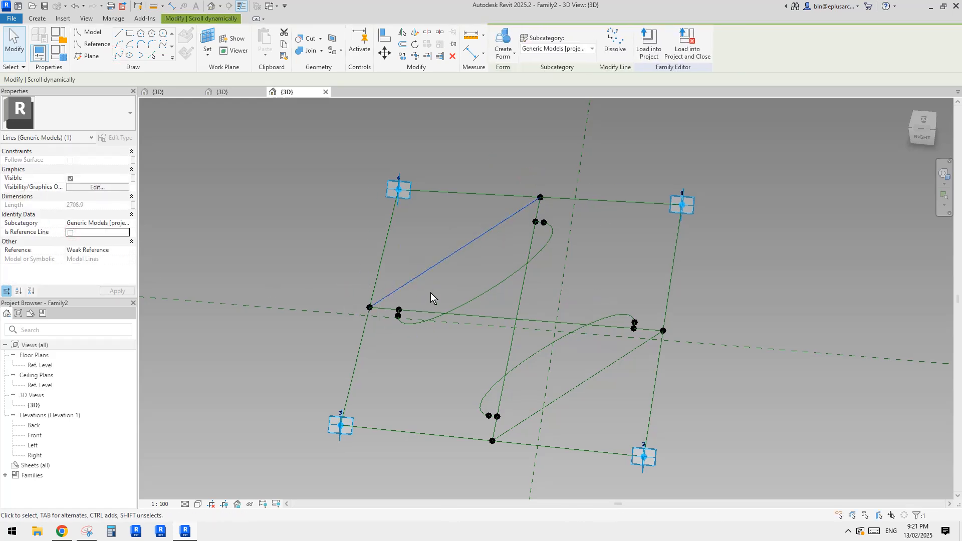
left_click(71, 233)
left_click(473, 213)
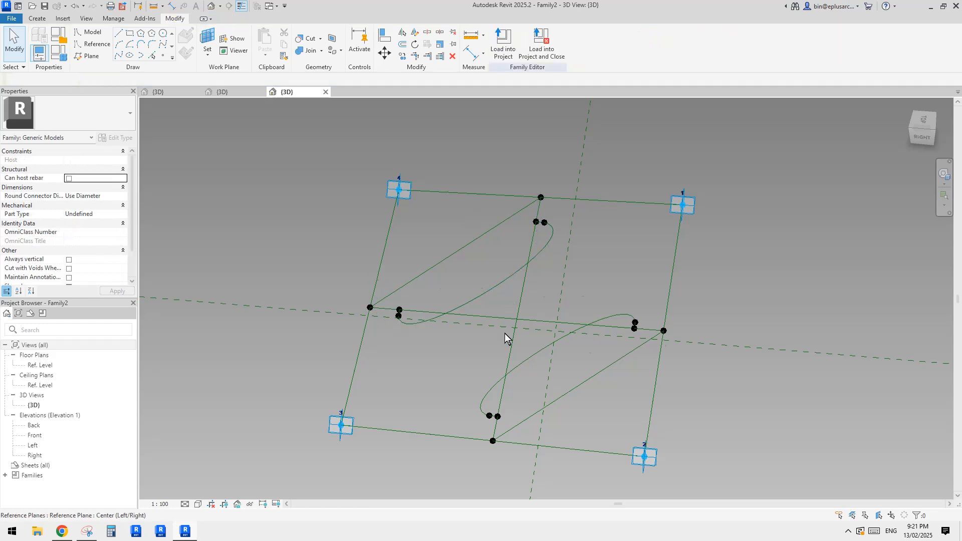
- Connect adaptive points 3 and 1 with a diagonal spline through points and make it a reference line
middle_click_drag(505, 337, 580, 395, "shift")
left_click(446, 368)
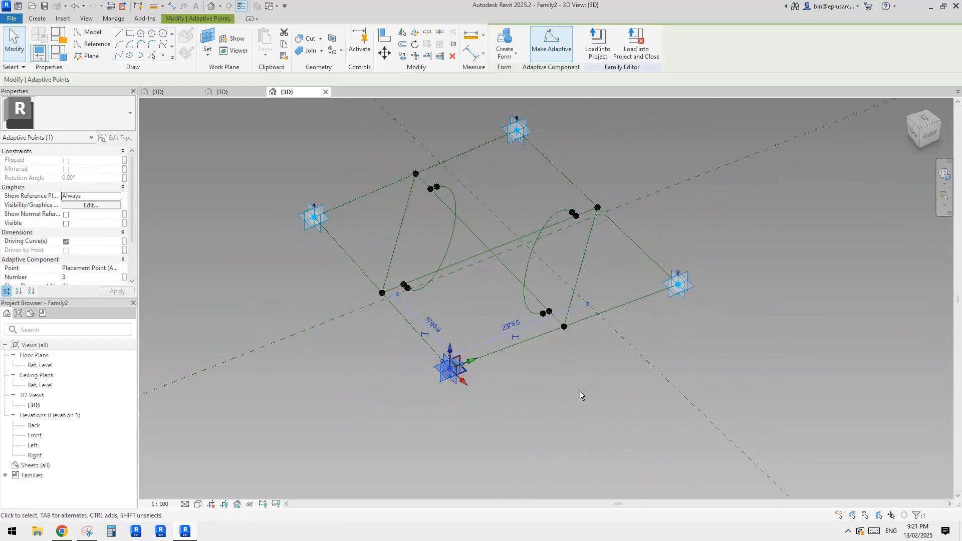
middle_click_drag(582, 353, 582, 240, "shift")
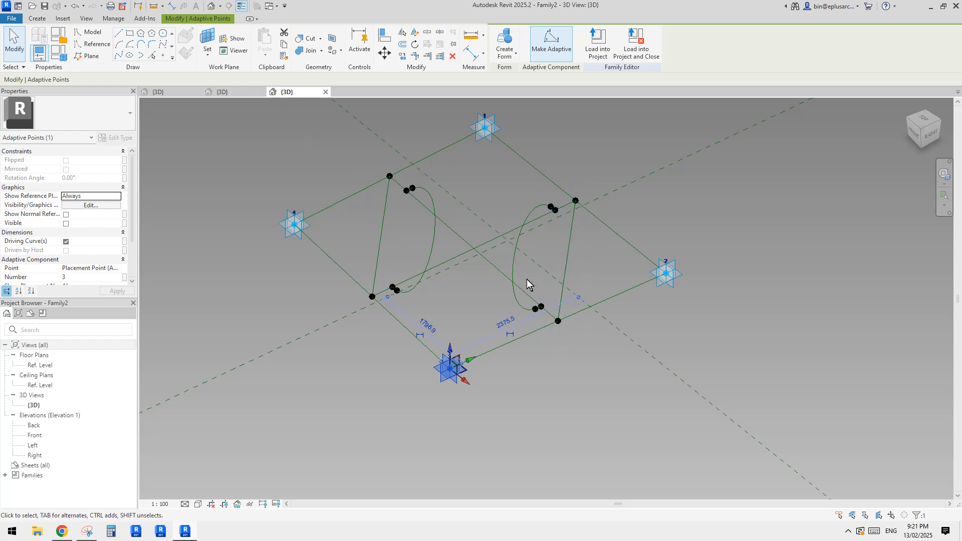
middle_click_drag(528, 279, 493, 377, "shift")
mouse_move(470, 381)
middle_mouse_down("shift")
mouse_move(460, 374)
mouse_move(469, 391)
middle_mouse_up("shift")
left_click(457, 367)
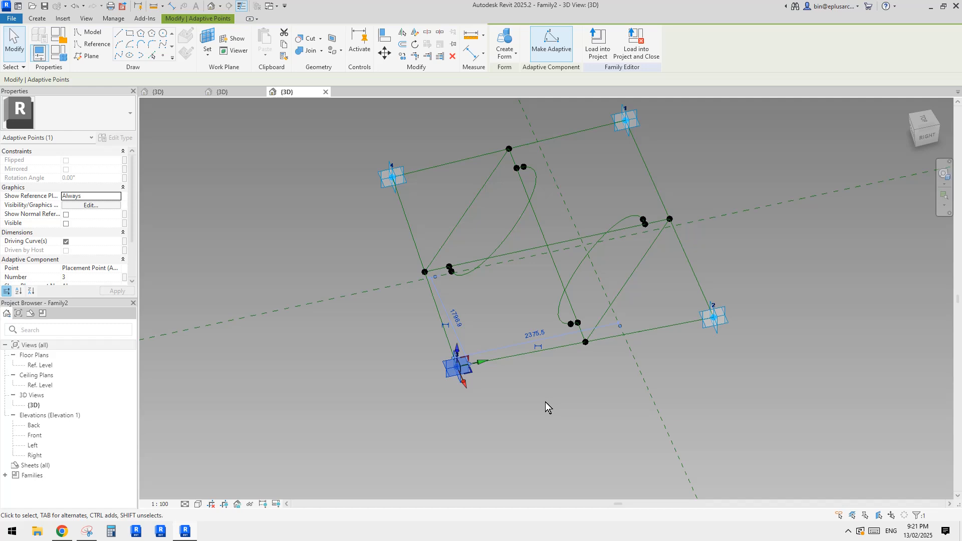
middle_click_drag(545, 402, 473, 393, "shift")
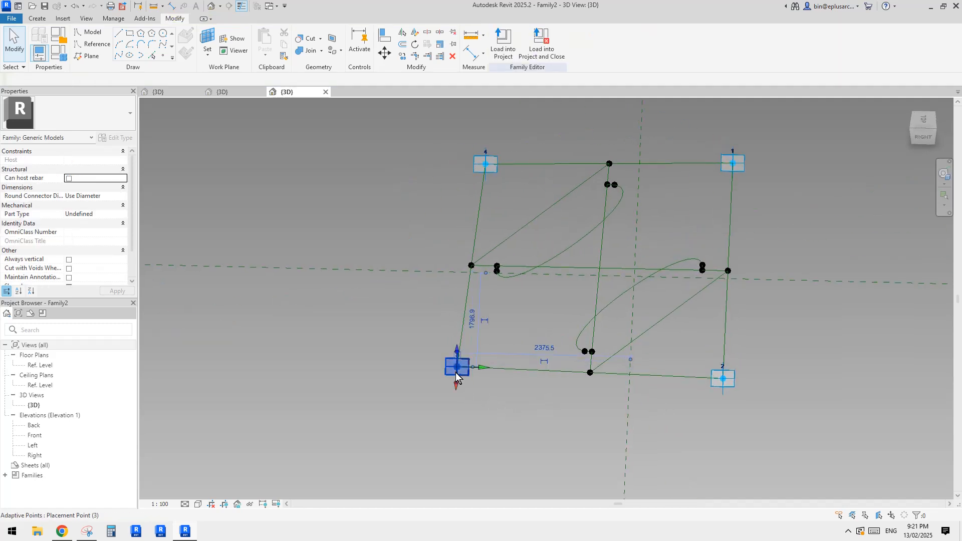
left_click(733, 164, "ctrl")
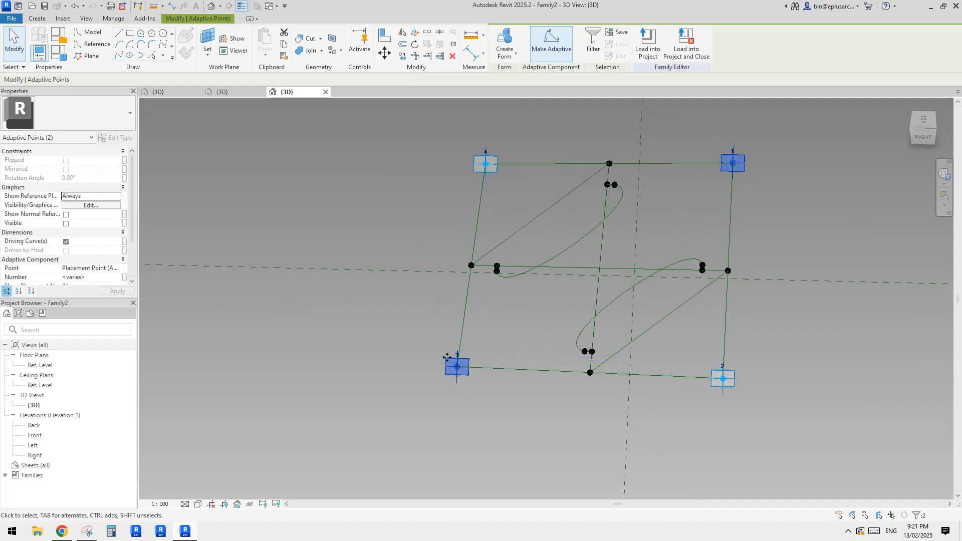
middle_click_drag(248, 141, 255, 143, "shift")
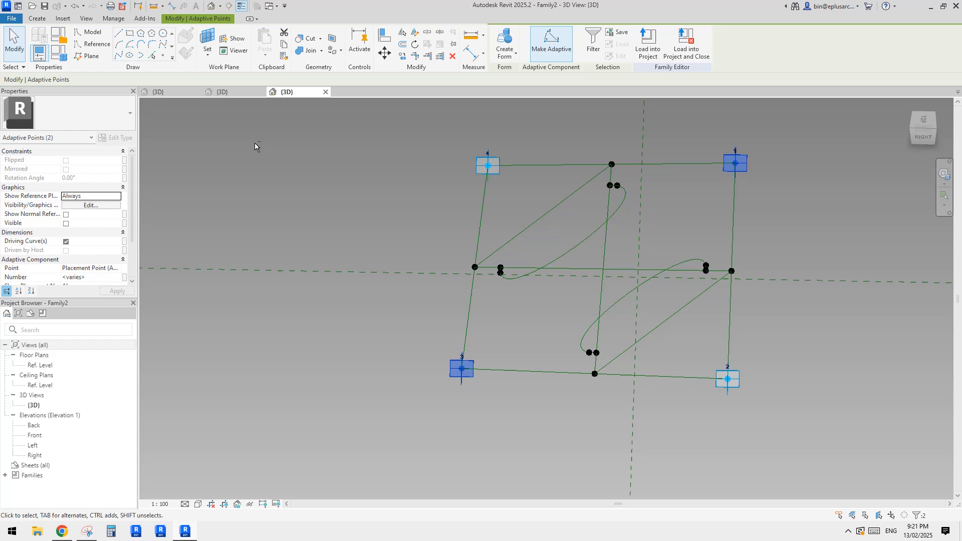
left_click(119, 55)
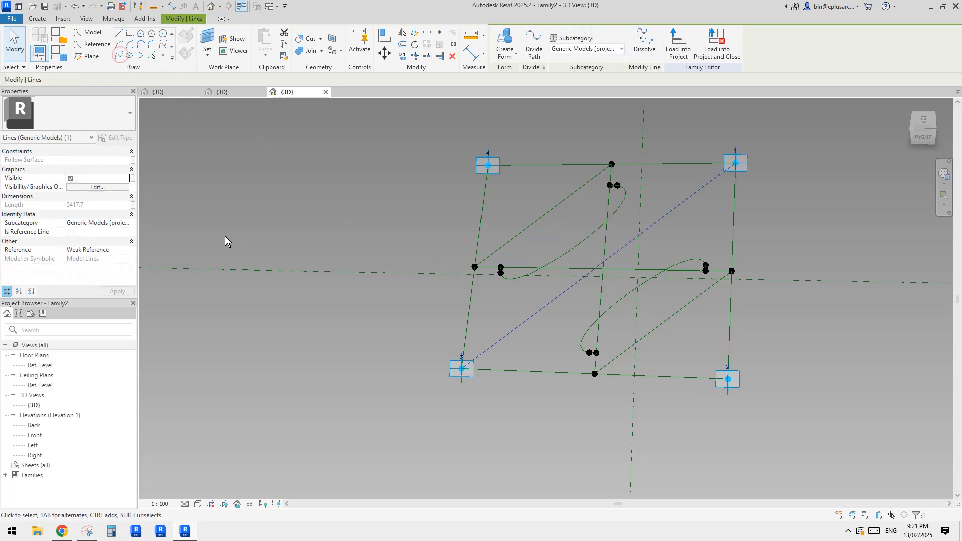
left_click(72, 234)
middle_click_drag(519, 339, 445, 343)
key("Escape")
- Examine the diagonal reference line and its end at adaptive point 3 from several angles
scroll(468, 363, "up", 1)
left_click(453, 342)
scroll(445, 343, "up", 3)
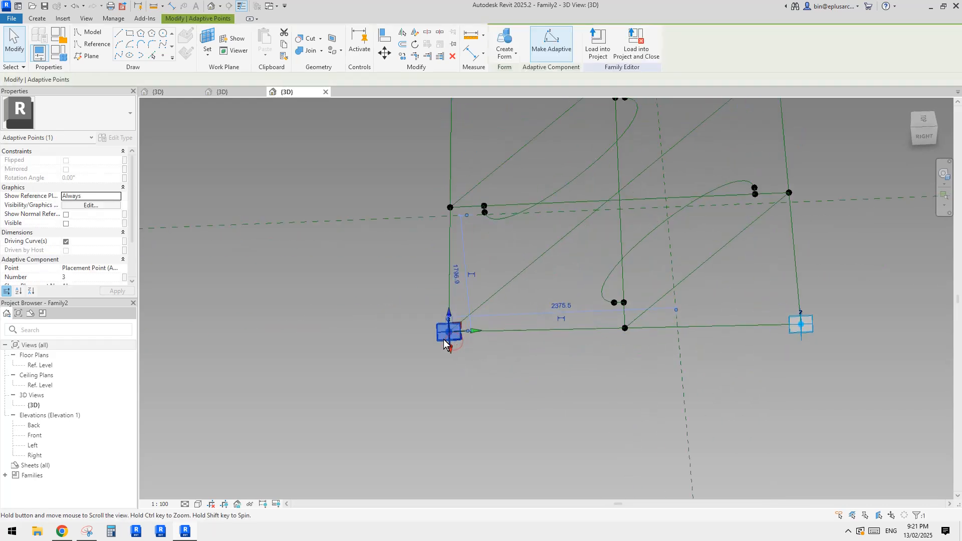
left_click(467, 349)
left_click(549, 249)
scroll(547, 270, "down", 1)
mouse_move(545, 282)
middle_mouse_down()
mouse_move(497, 325)
mouse_move(540, 277)
middle_mouse_up()
left_click(540, 277)
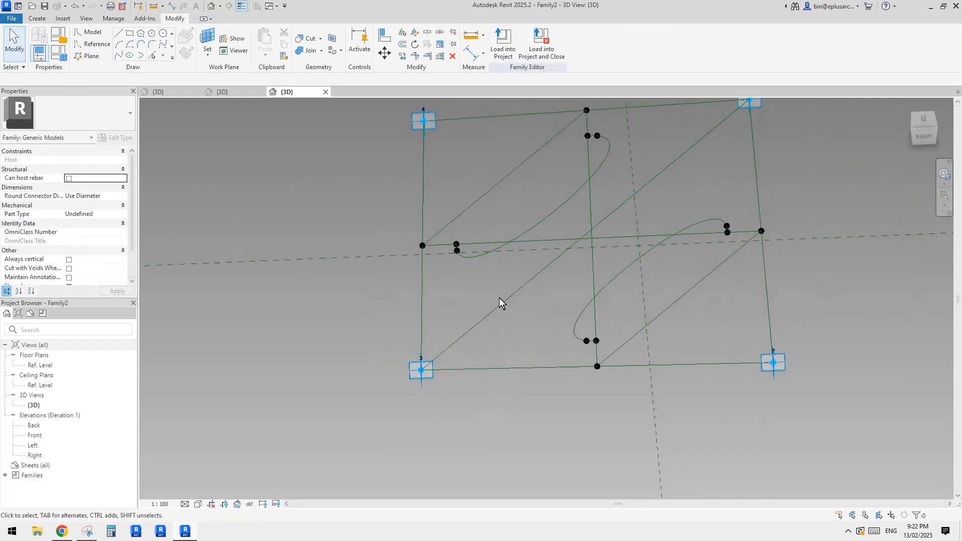
middle_click_drag(490, 316, 474, 319, "shift")
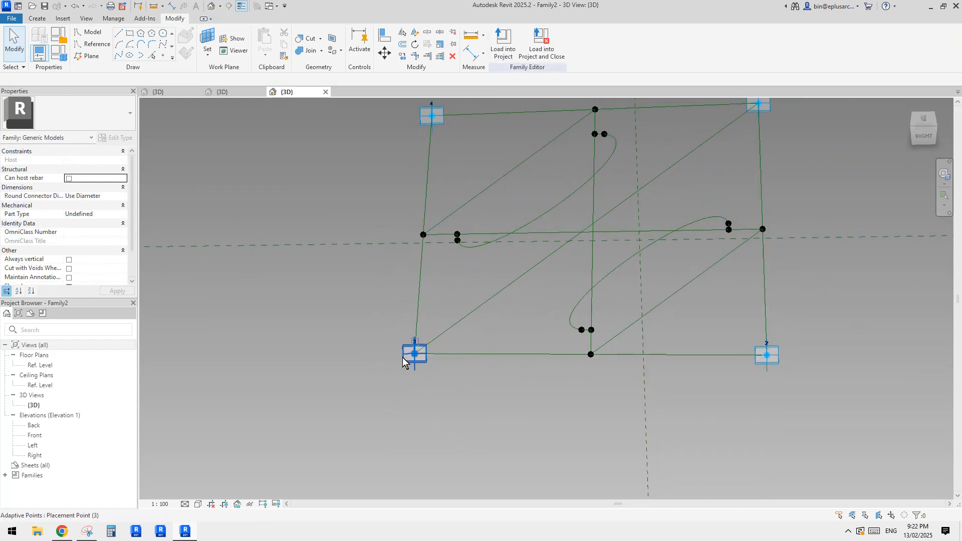
middle_click_drag(419, 359, 536, 301, "shift")
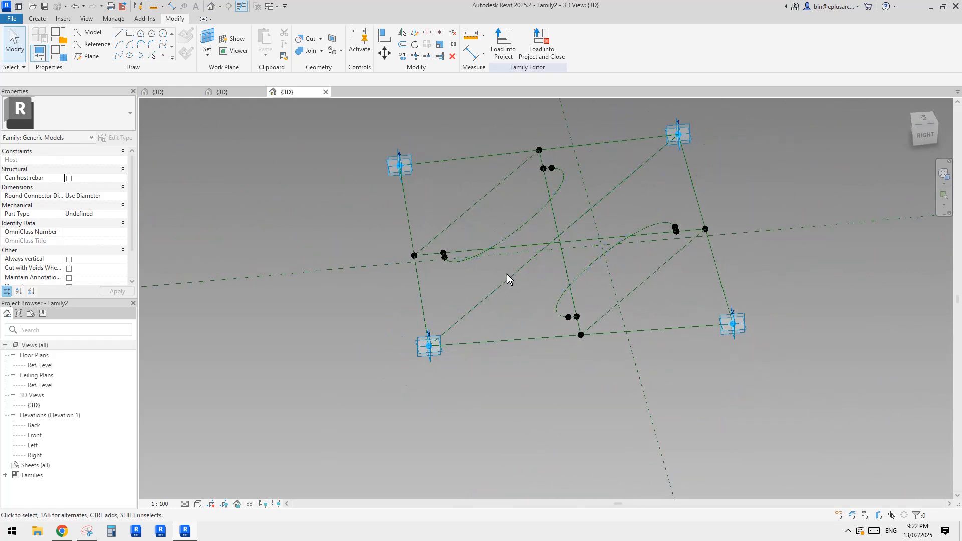
- Place a reference point on the diagonal reference line near adaptive point 3
middle_click_drag(562, 230, 443, 341, "shift")
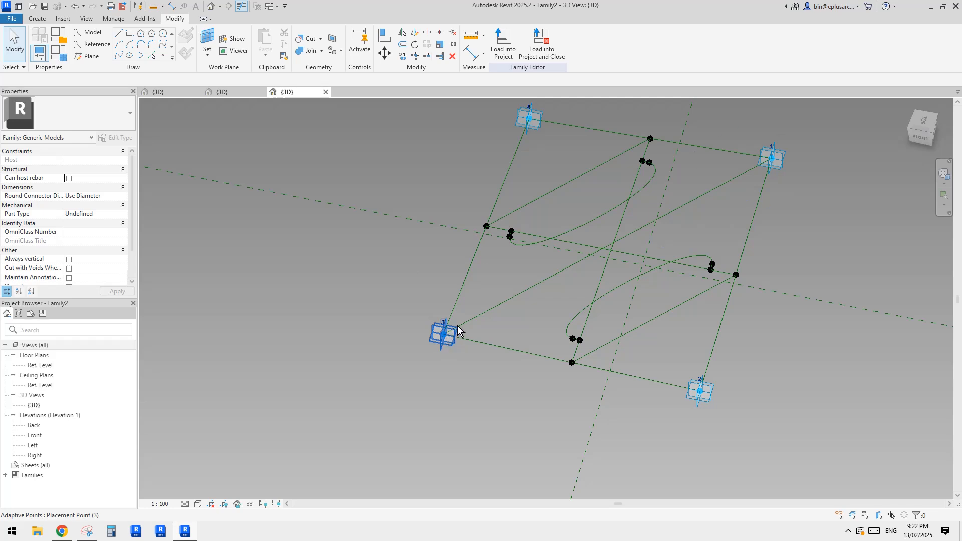
middle_click_drag(573, 268, 551, 290)
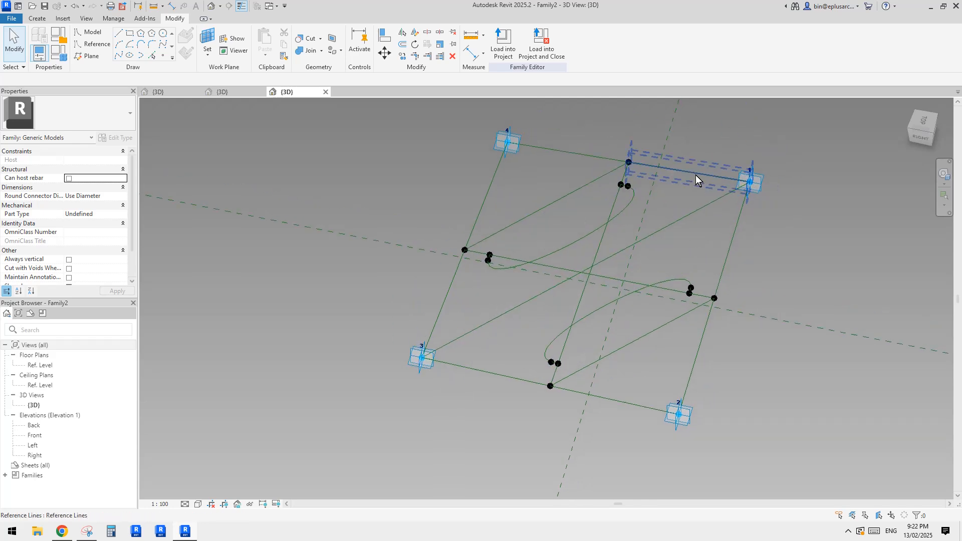
middle_click_drag(585, 255, 481, 331, "shift")
left_click(164, 55)
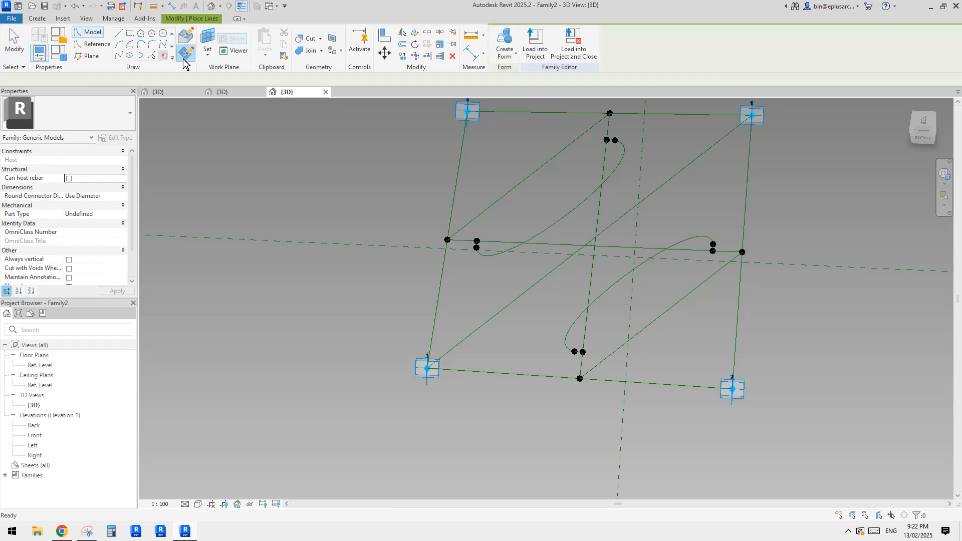
left_click(186, 41)
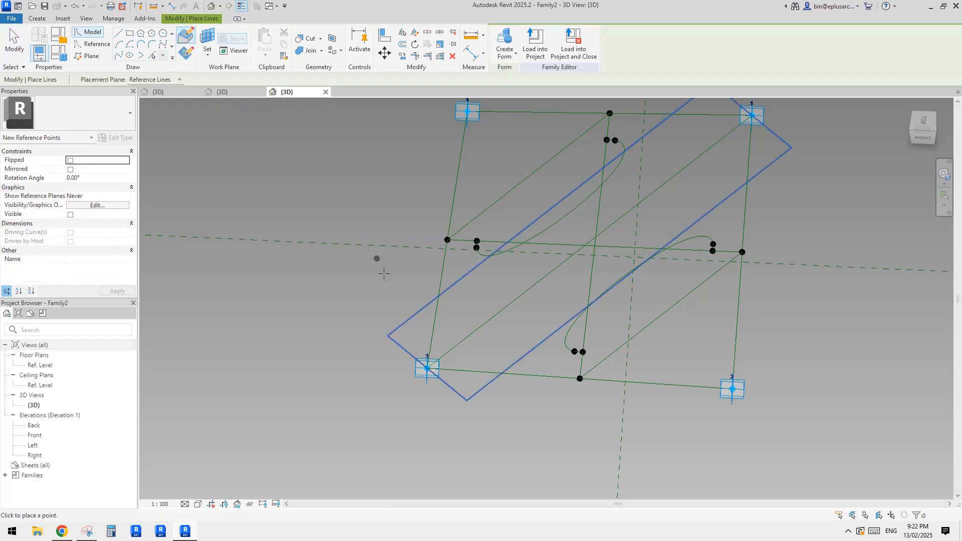
left_click(466, 339)
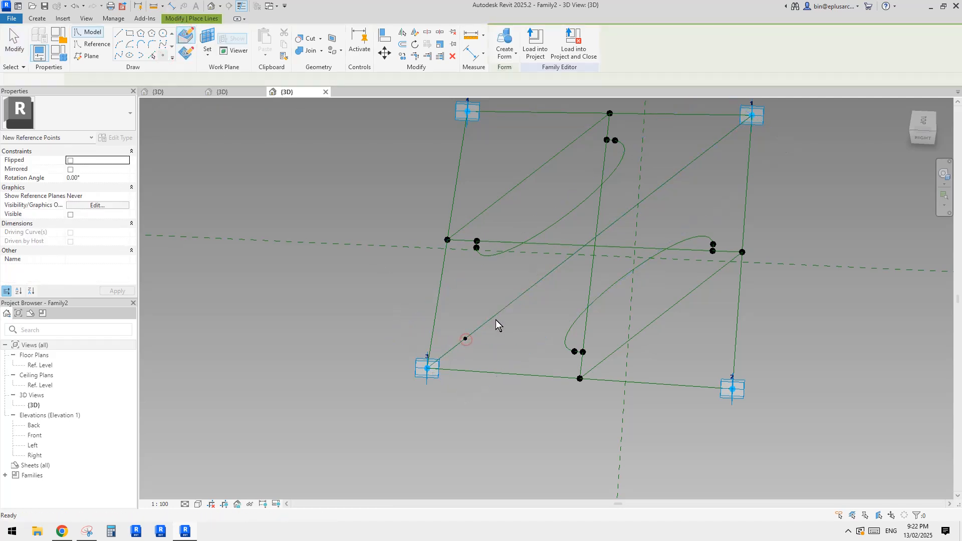
key("Escape")
key("Escape")
- Set the diagonal's new point to always show its reference planes and turn off showing only the normal reference plane
left_click(466, 339)
middle_click_drag(496, 346, 489, 340, "shift")
scroll(489, 340, "up", 3)
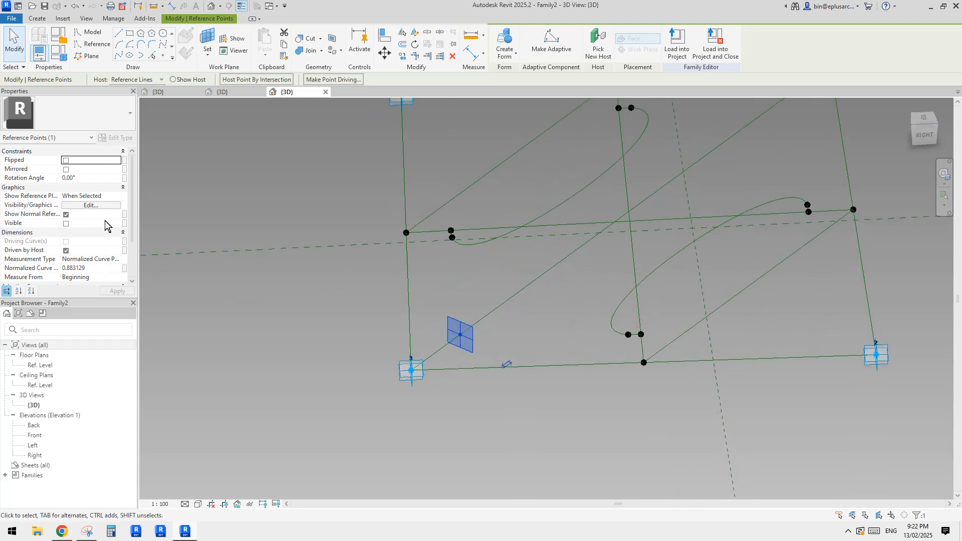
left_click(117, 196)
left_click(116, 196)
left_click(78, 215)
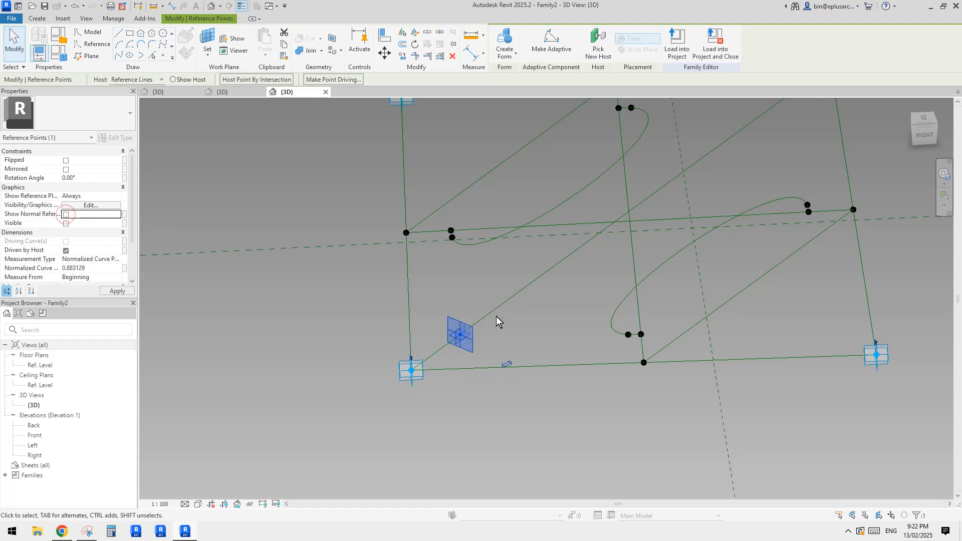
- Place a second reference point on the diagonal's point near adaptive point 3, hosted on its vertical plane that contains the diagonal
middle_click_drag(521, 353, 453, 391)
left_click(511, 357)
left_click(464, 348)
scroll(476, 324, "up", 4)
middle_click_drag(493, 334, 380, 229, "shift")
left_click(163, 58)
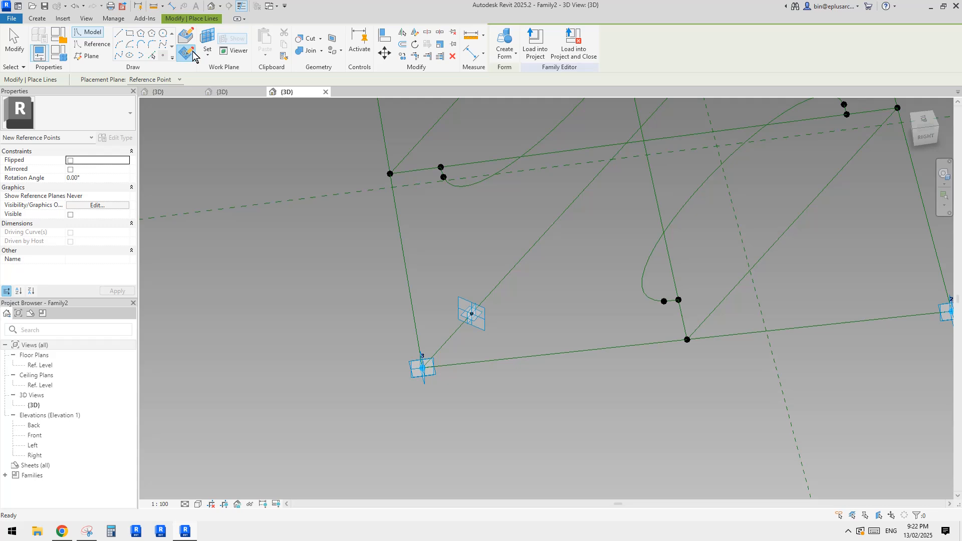
key("Escape")
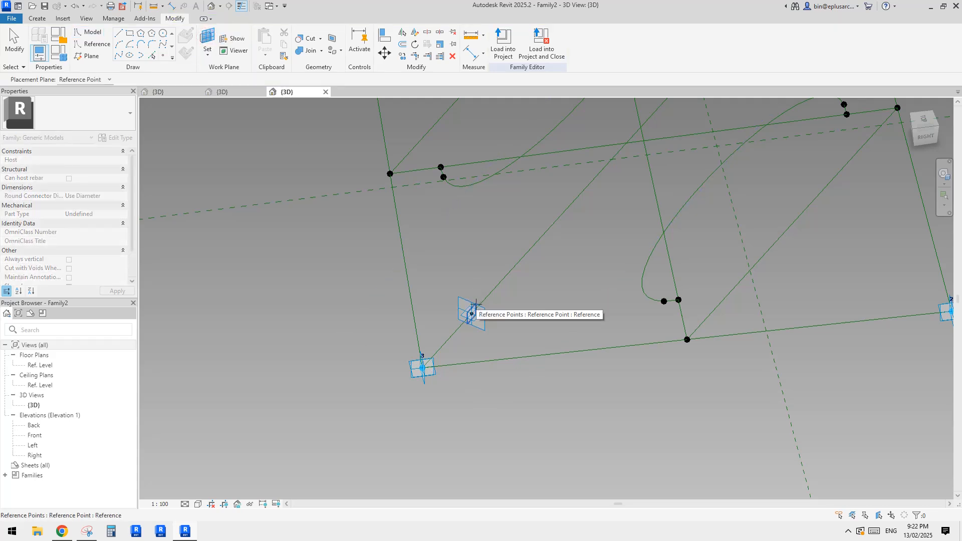
key("Return")
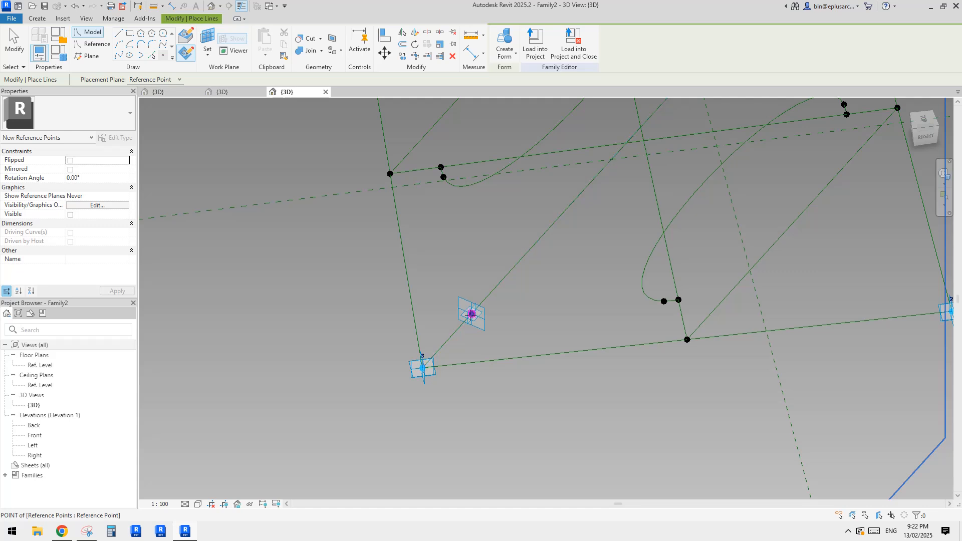
left_click(472, 313)
left_click(516, 297)
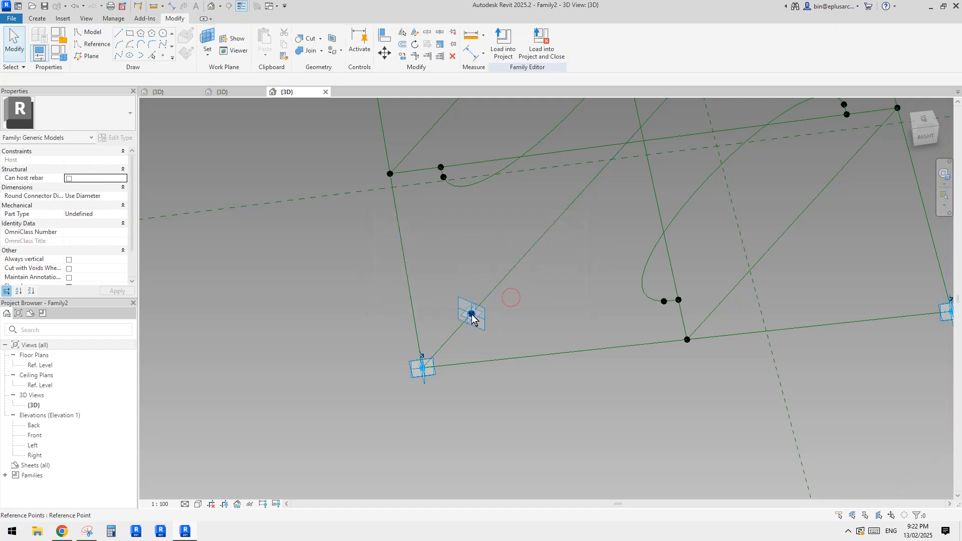
- Move the newly hosted point sideways, perpendicular to the diagonal past edge 2–3, to an offset of about 5157 mm
scroll(477, 321, "down", 2)
middle_click_drag(483, 326, 505, 326, "shift")
left_click_drag(493, 322, 602, 343)
scroll(603, 344, "down", 1)
middle_click_drag(603, 344, 614, 373, "shift")
scroll(613, 356, "down", 2)
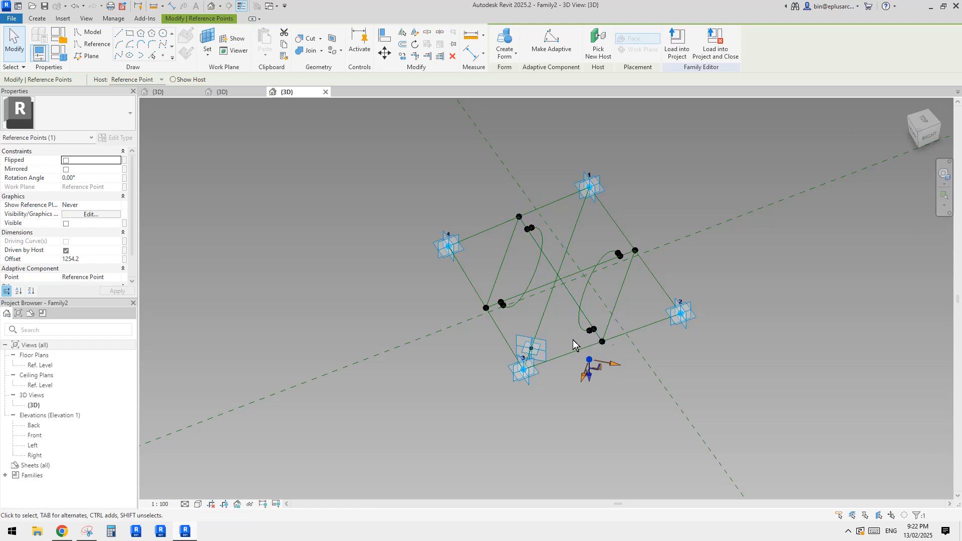
middle_click_drag(601, 339, 592, 353)
left_click_drag(606, 377, 622, 384)
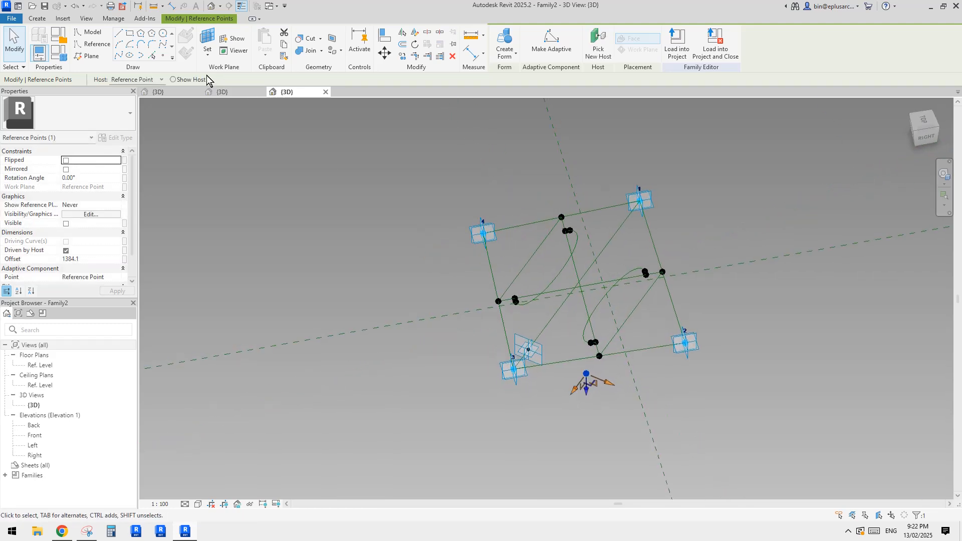
middle_click_drag(252, 197, 272, 200, "shift")
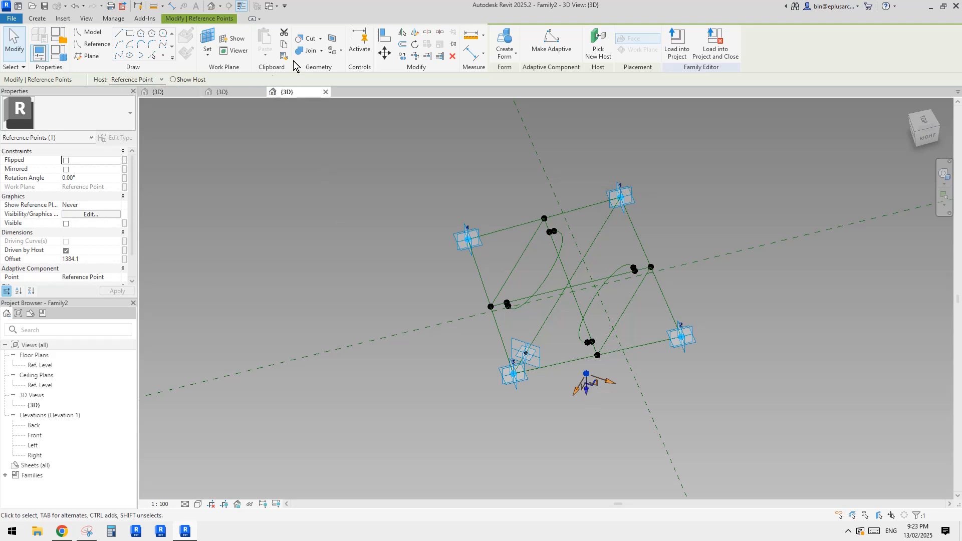
middle_click_drag(319, 166, 401, 176, "shift")
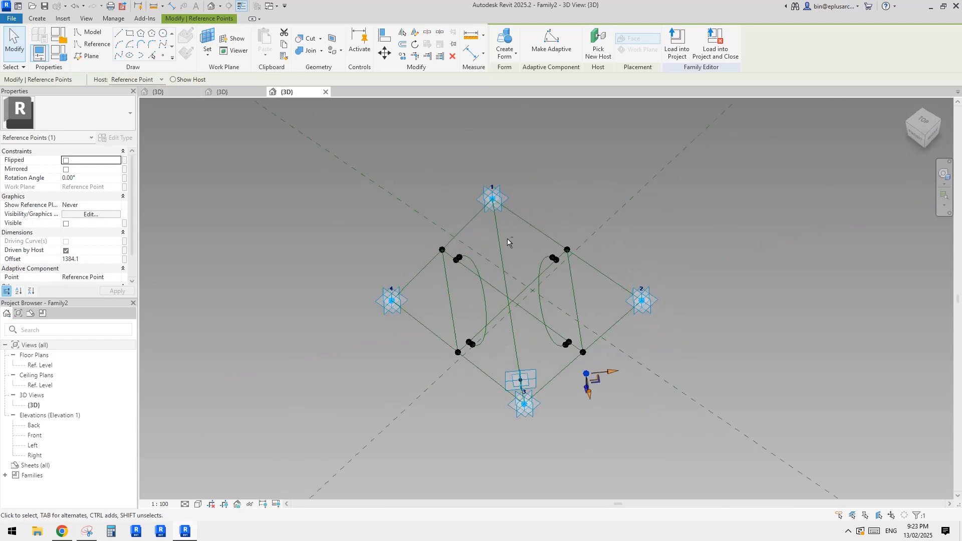
left_click_drag(617, 376, 797, 362)
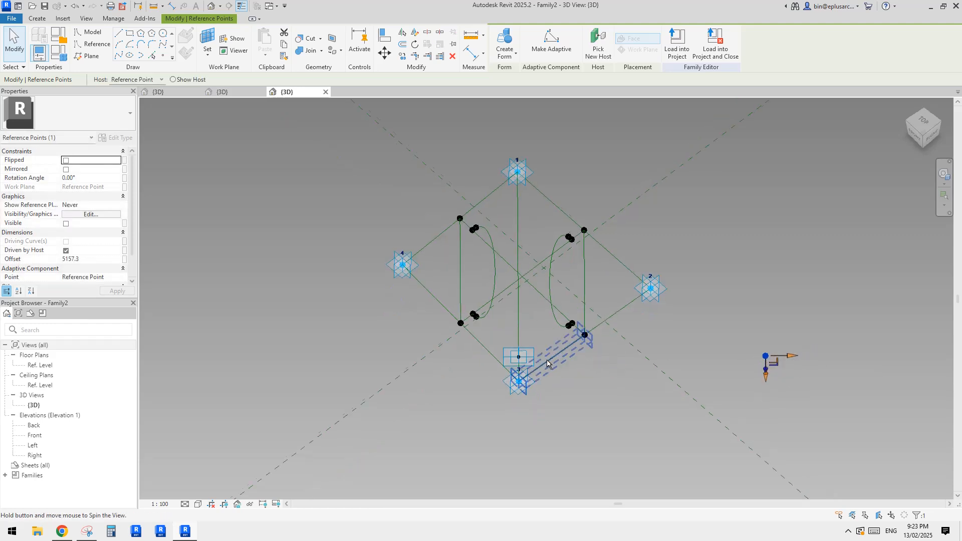
- Place another reference point on the same reference plane of the diagonal's point near adaptive point 3, accepting the identical-points warning
middle_click_drag(546, 360, 481, 331, "shift")
left_click(164, 56)
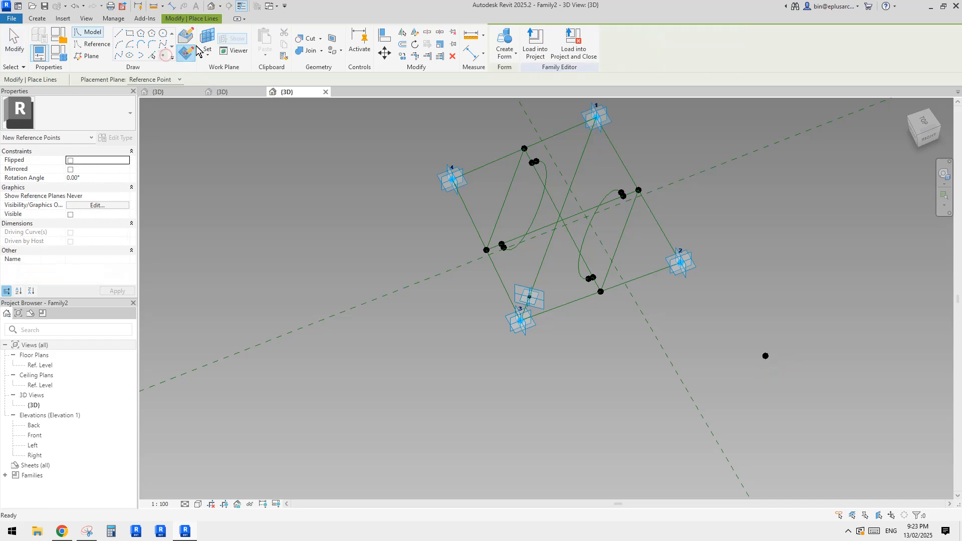
key("Escape")
left_click(530, 297)
scroll(532, 300, "up", 4)
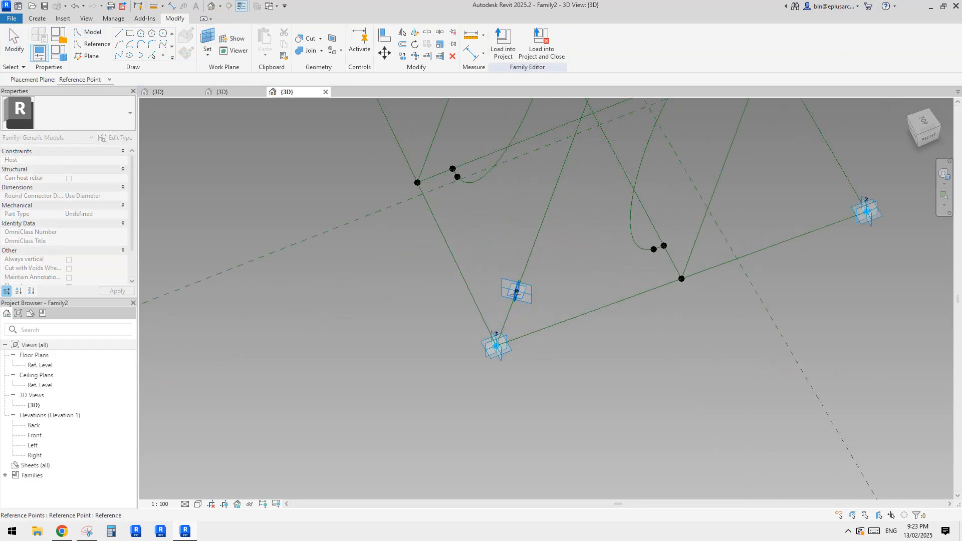
key("Return")
left_click(517, 292)
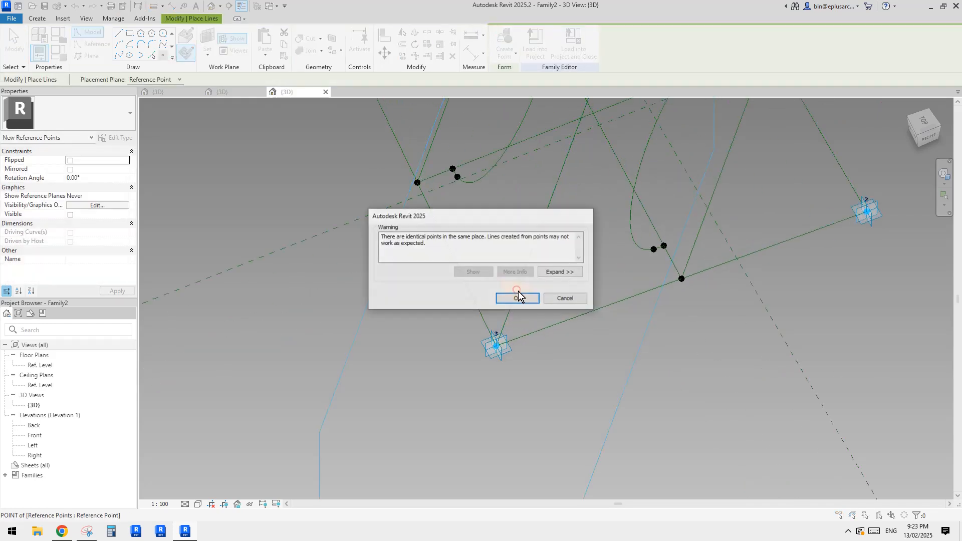
left_click(518, 298)
key("Escape")
- Move this hosted point to the opposite side of the diagonal, to an offset of about -5423 mm
left_click(518, 293)
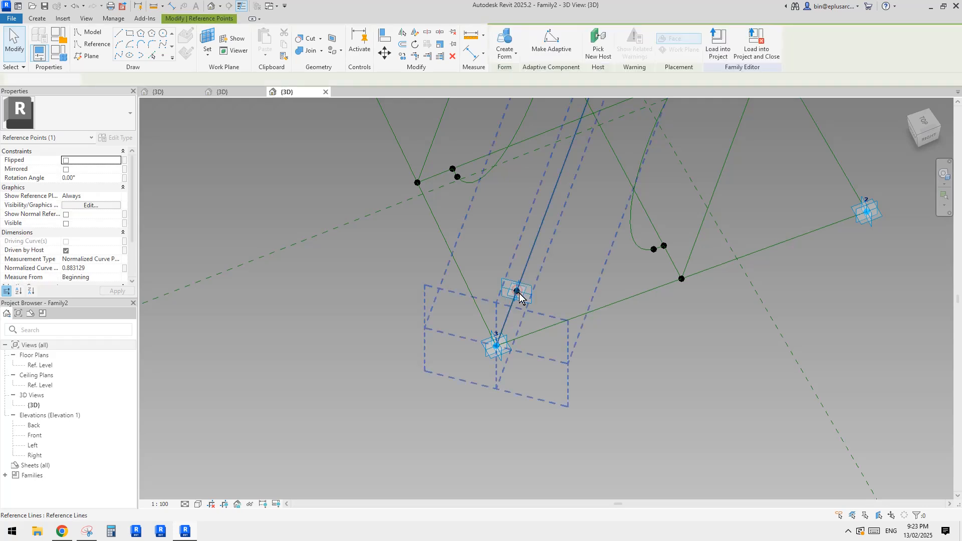
left_click(519, 293)
scroll(519, 295, "down", 2)
middle_click_drag(519, 295, 520, 291, "shift")
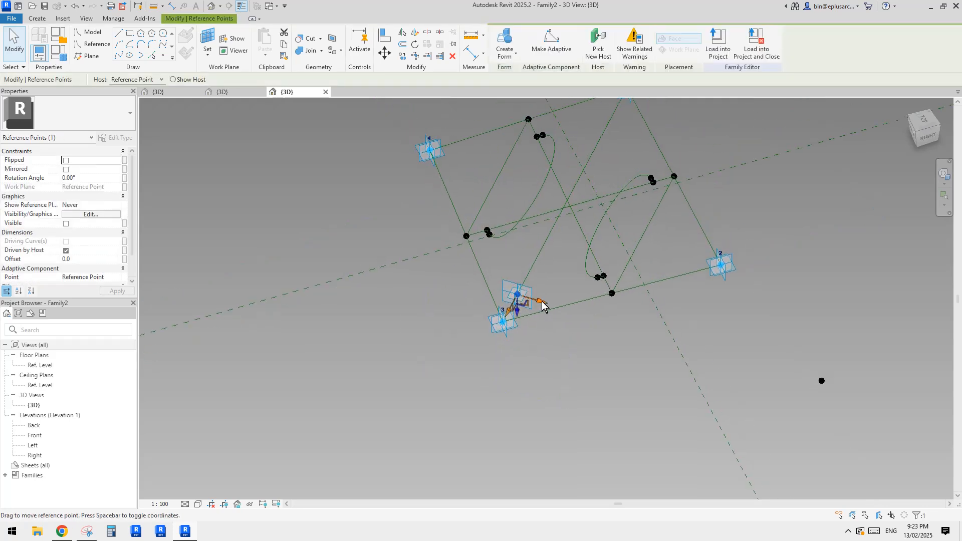
left_click_drag(542, 305, 254, 185)
scroll(419, 344, "down", 2)
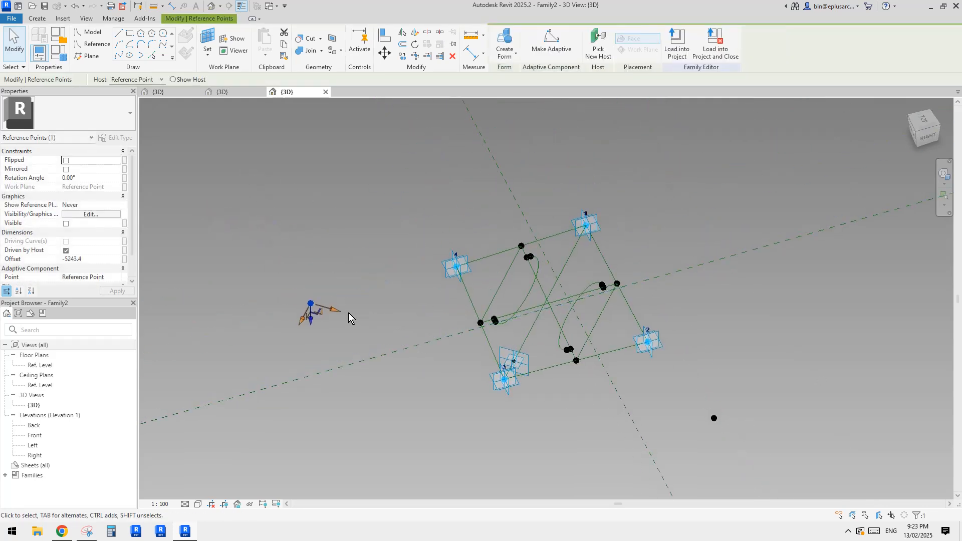
left_click_drag(335, 310, 328, 308)
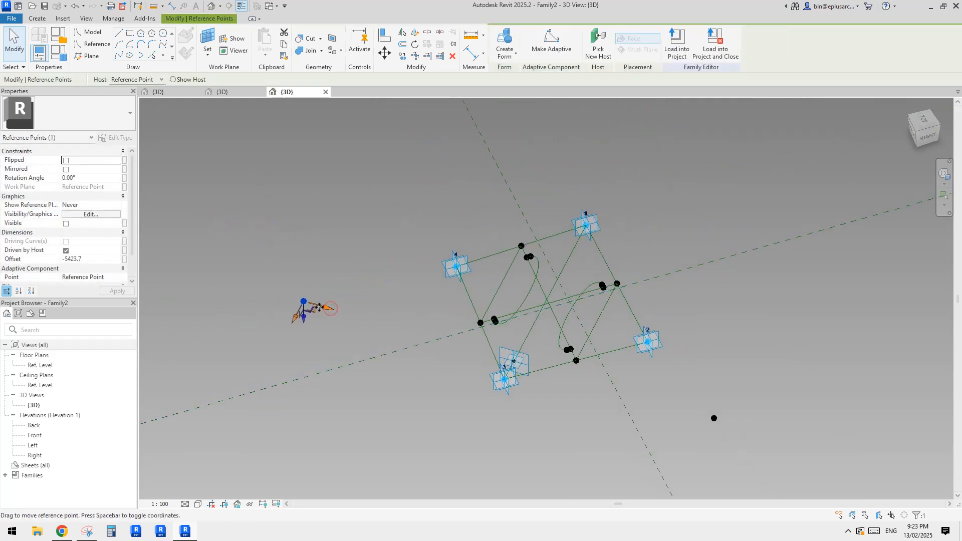
- Connect the two outlying offset points with a spline through points and make it a reference line
left_click(714, 418, "ctrl")
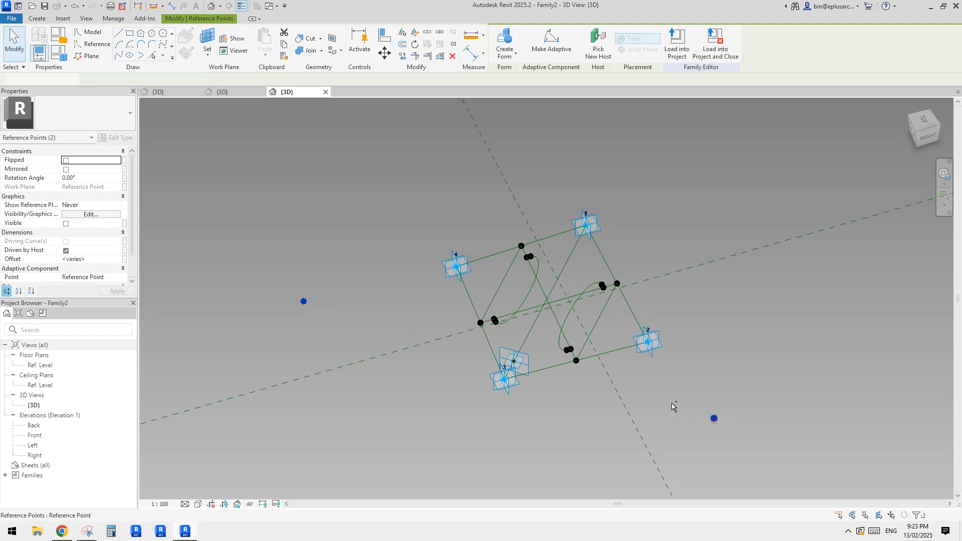
left_click(117, 56)
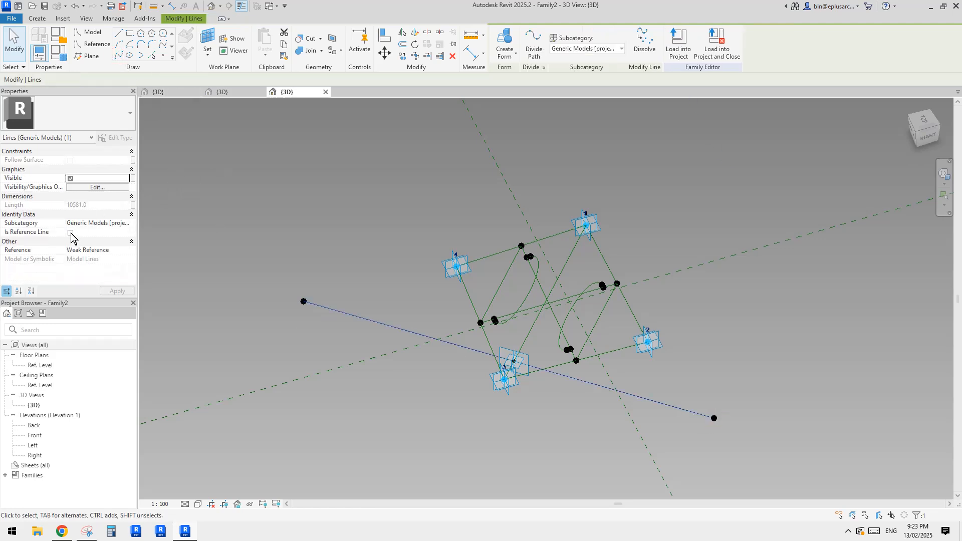
left_click(71, 233)
middle_click_drag(615, 308, 571, 305, "shift")
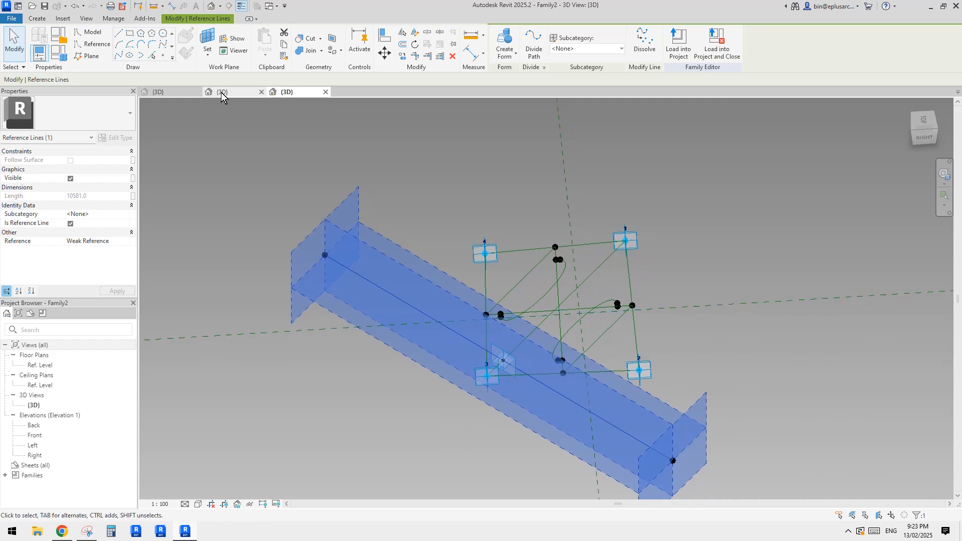
key("Escape")
- Place a reference point on the long cross line and host it by intersection with the line joining the midpoints of edges 1–2 and 2–3
left_click(163, 56)
left_click(188, 38)
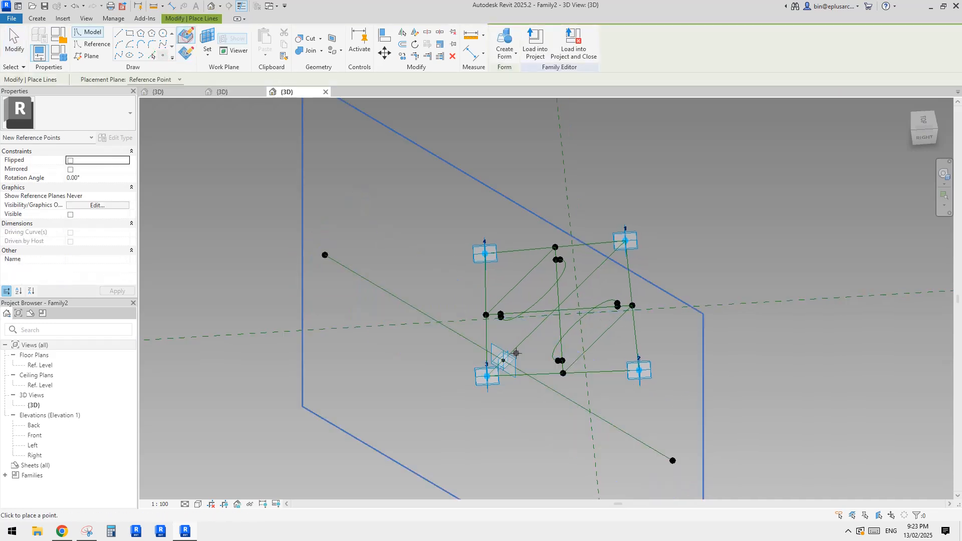
left_click(566, 398)
key("Escape")
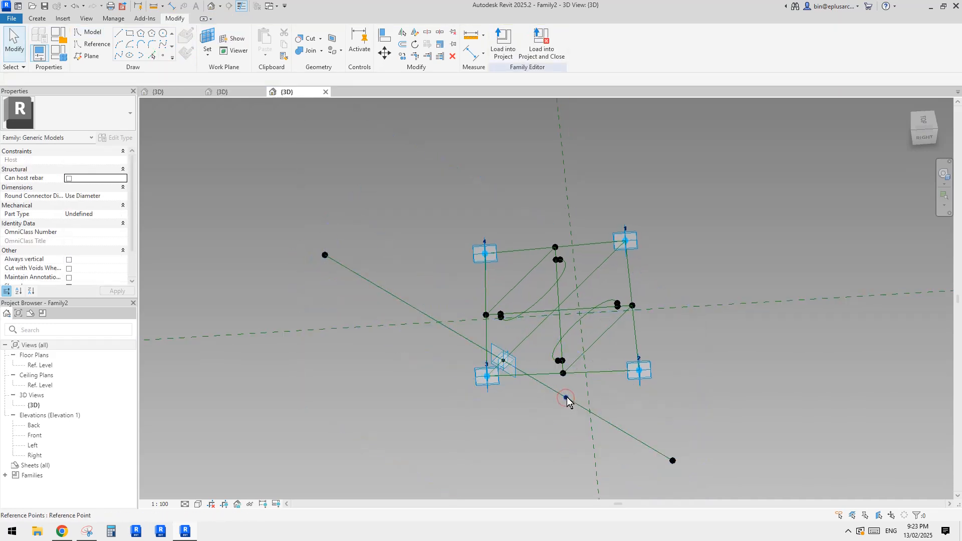
left_click(567, 397)
scroll(567, 413, "up", 3)
mouse_move(567, 397)
middle_mouse_down("shift")
mouse_move(588, 419)
mouse_move(574, 396)
middle_mouse_up("shift")
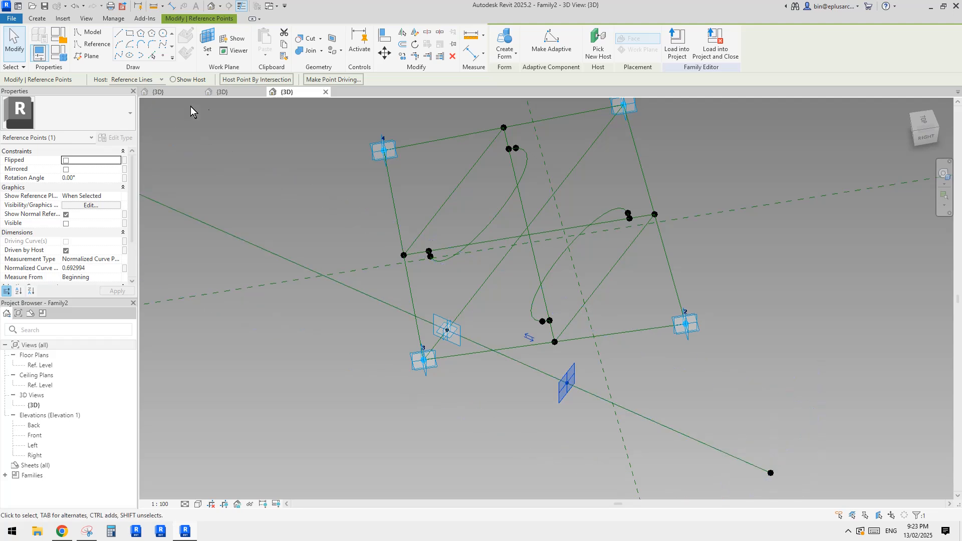
left_click(271, 81)
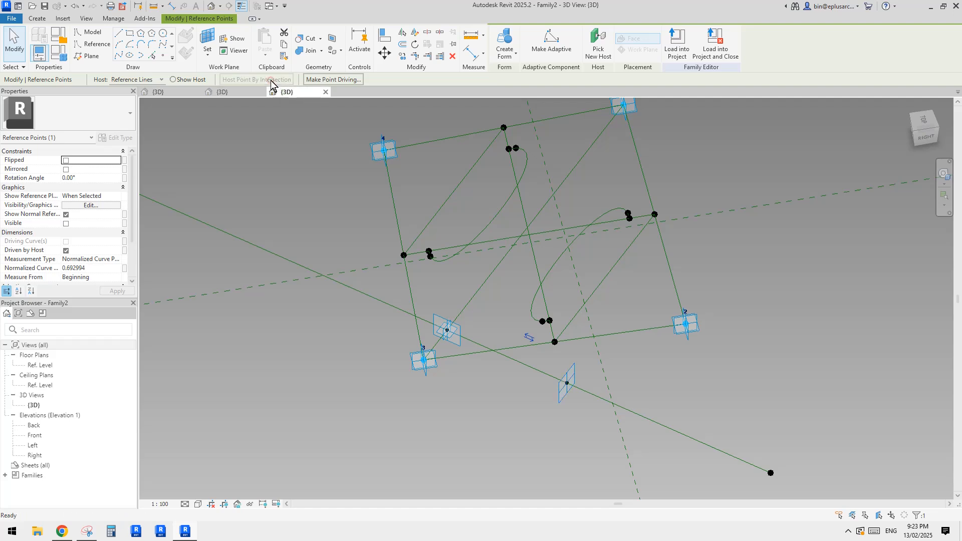
left_click(628, 253)
- Examine the intersection-hosted point on the long cross line from several angles
middle_click_drag(621, 296, 629, 272)
middle_click_drag(629, 272, 644, 261, "shift")
scroll(538, 334, "up", 3)
scroll(546, 349, "down", 1)
middle_click_drag(546, 350, 542, 375, "shift")
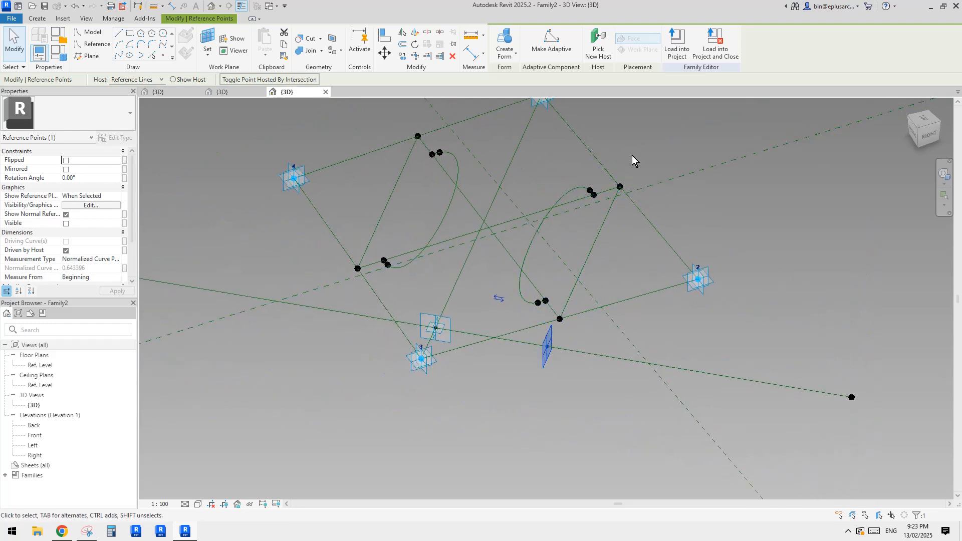
scroll(564, 296, "down", 1)
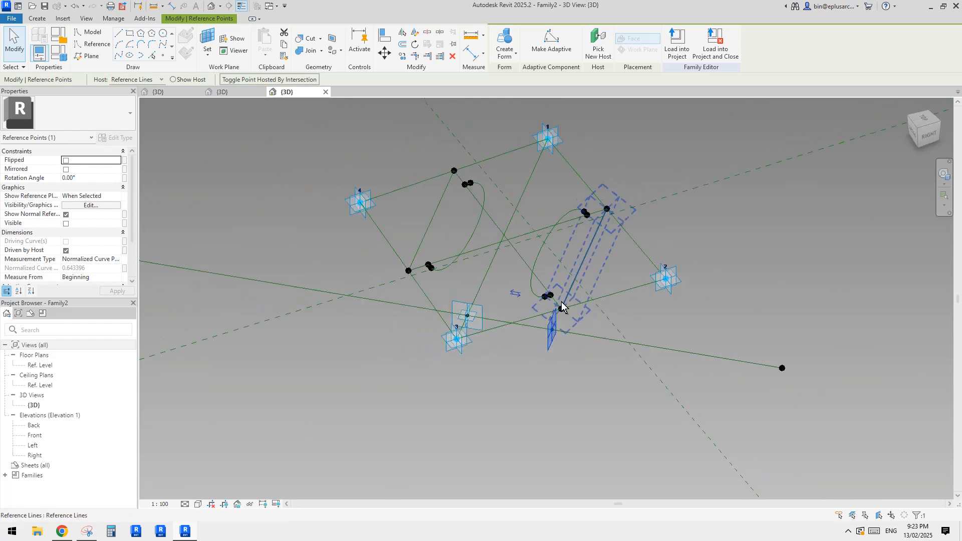
middle_click_drag(562, 306, 529, 304, "shift")
scroll(527, 303, "up", 1)
- Place another point on the long cross line and host it by intersection with the line joining the midpoints of edges 4–1 and 3–4
left_click(163, 56)
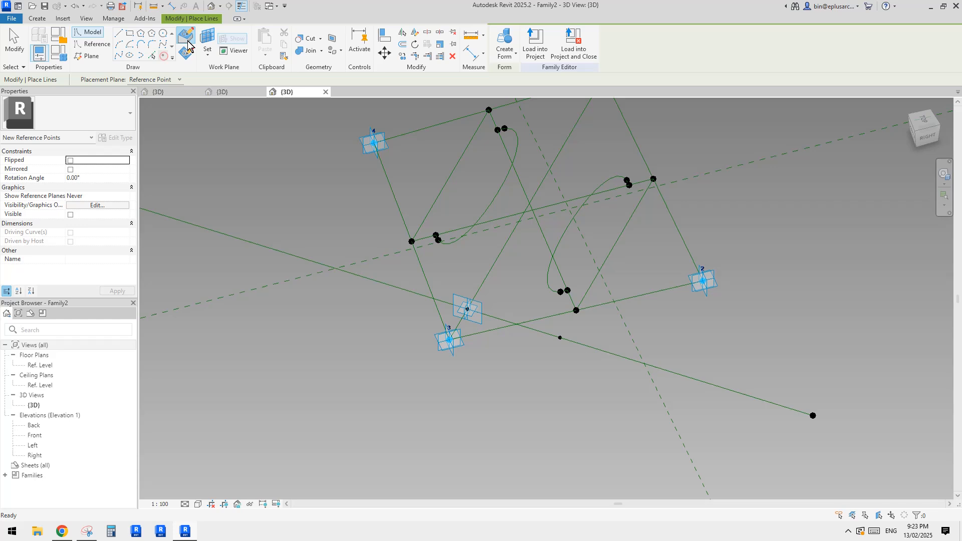
left_click(375, 281)
key("Escape")
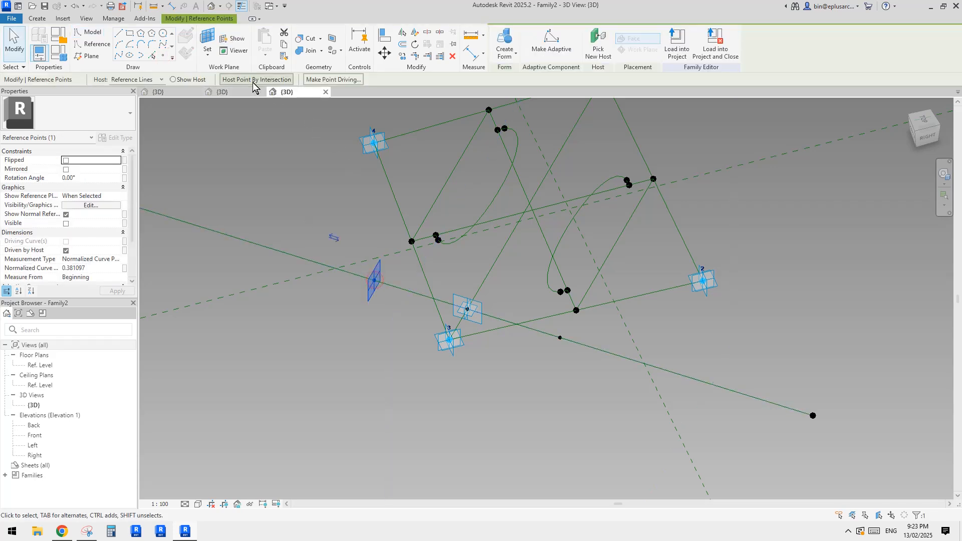
left_click(462, 161)
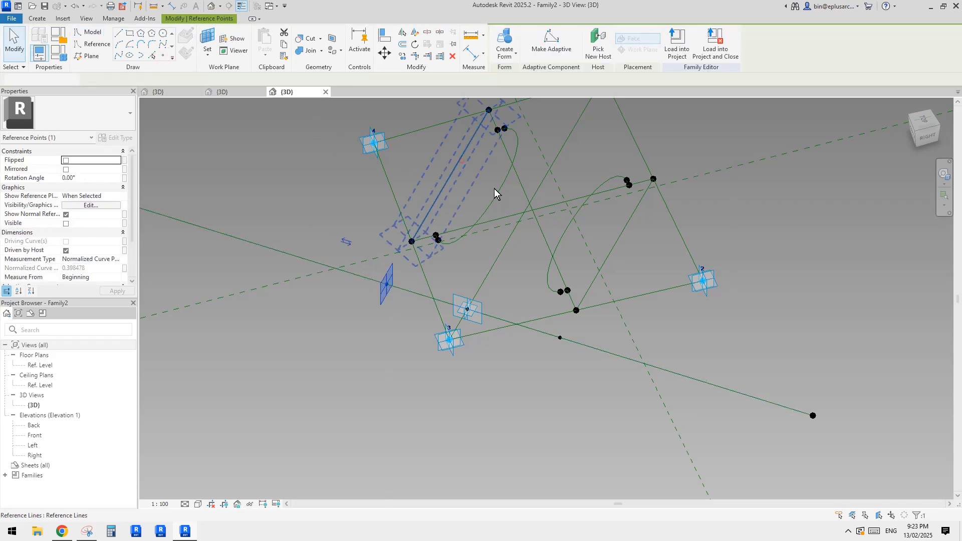
- Connect the two intersection-hosted points on the long cross line with a spline through points and make it a reference line
left_click(494, 190)
scroll(494, 191, "down", 1)
middle_click_drag(497, 204, 496, 276, "shift")
scroll(499, 270, "up", 2)
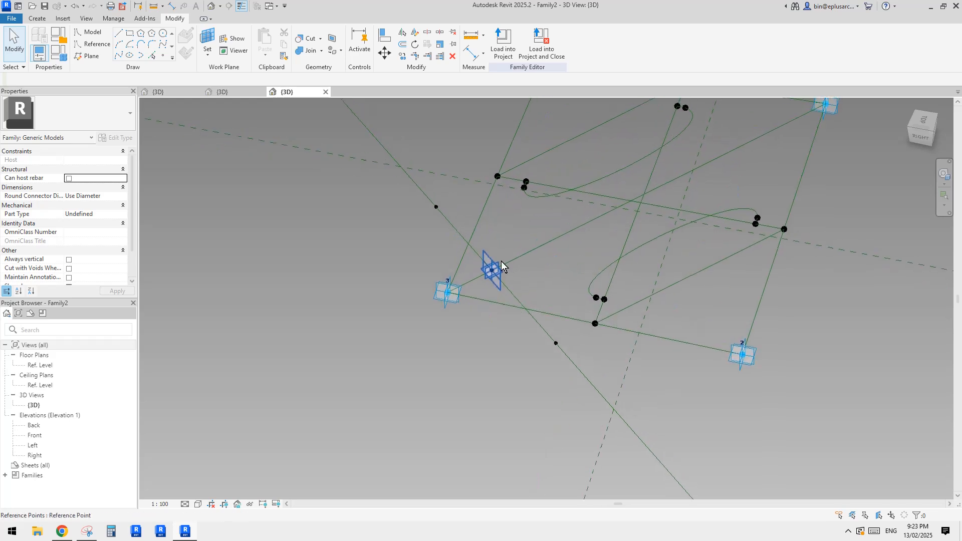
left_click(437, 209)
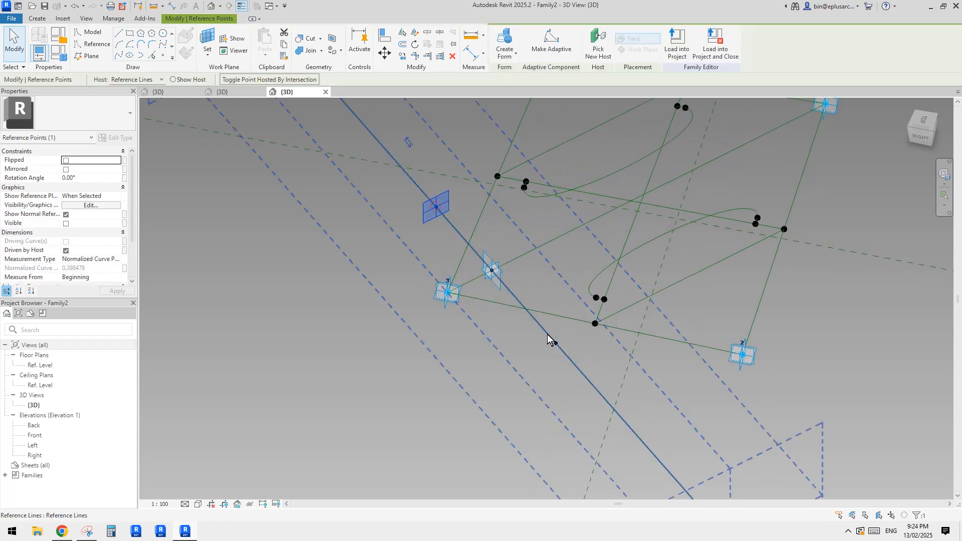
left_click(559, 344, "ctrl")
key("Escape")
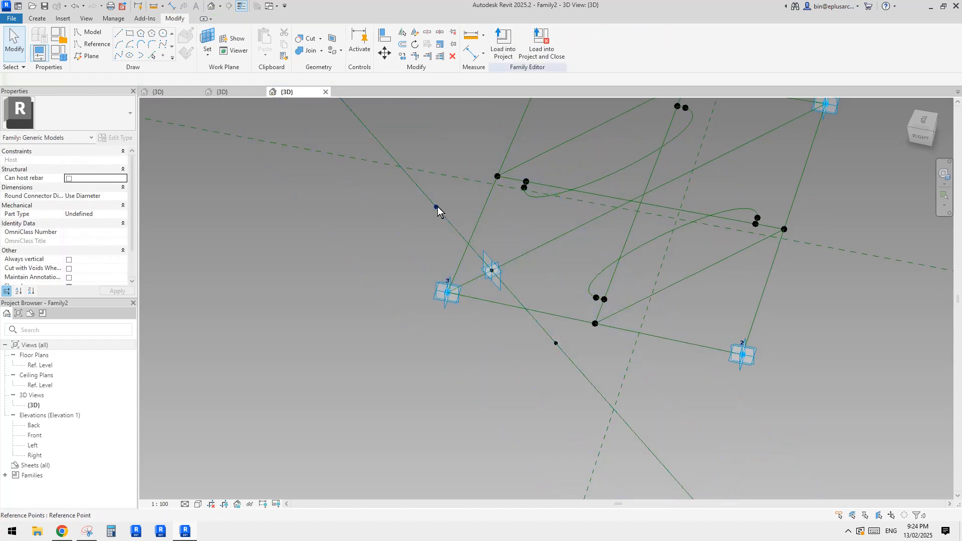
left_click(437, 208)
left_click(555, 343, "ctrl")
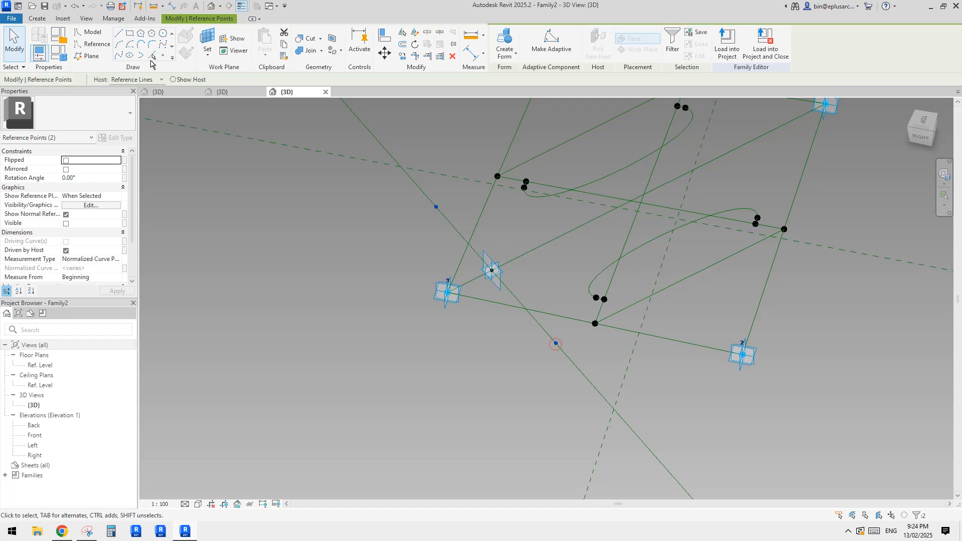
left_click(119, 57)
left_click(72, 233)
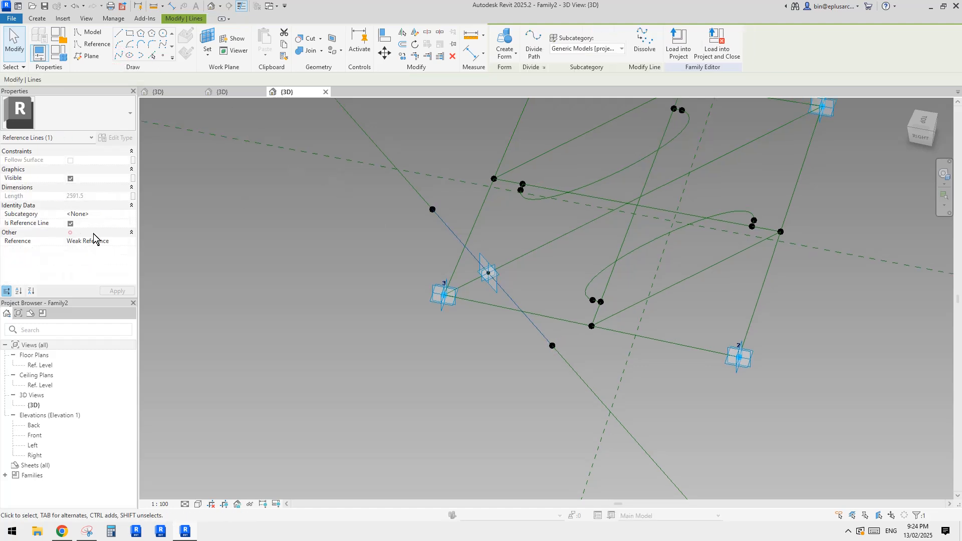
- Move the reference point hosted on the diagonal between points 1 and 3 to the diagonal's end at adaptive point 3
left_click(525, 220)
middle_click_drag(529, 241, 499, 291)
key("Tab")
left_click(476, 291)
key("Escape")
left_click(483, 290)
left_click_drag(483, 287, 432, 308)
middle_click_drag(490, 254, 545, 287, "shift")
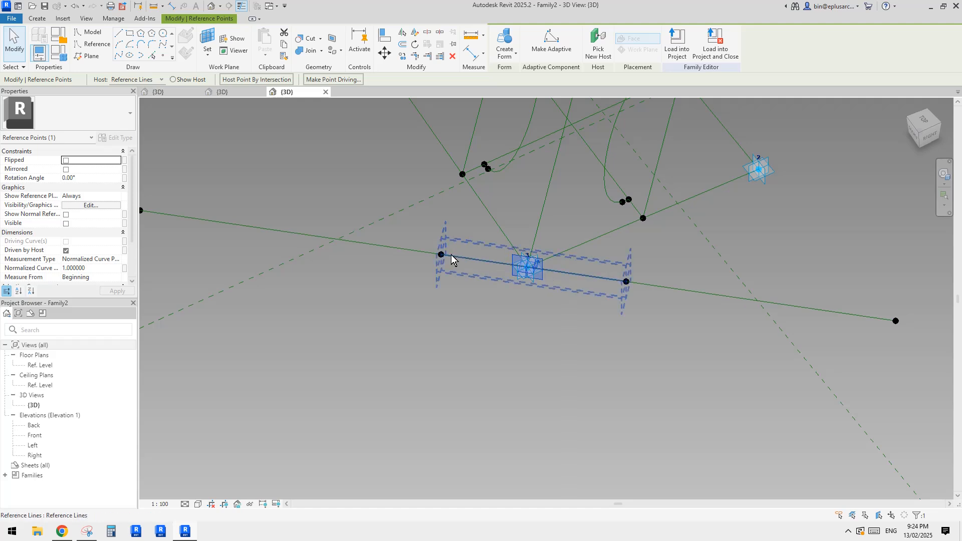
- Examine the new reference line through adaptive point 3 and its relation to the other lines from several angles
middle_click_drag(469, 260, 537, 307, "shift")
middle_click_drag(518, 250, 467, 293, "shift")
middle_click_drag(460, 242, 462, 313, "shift")
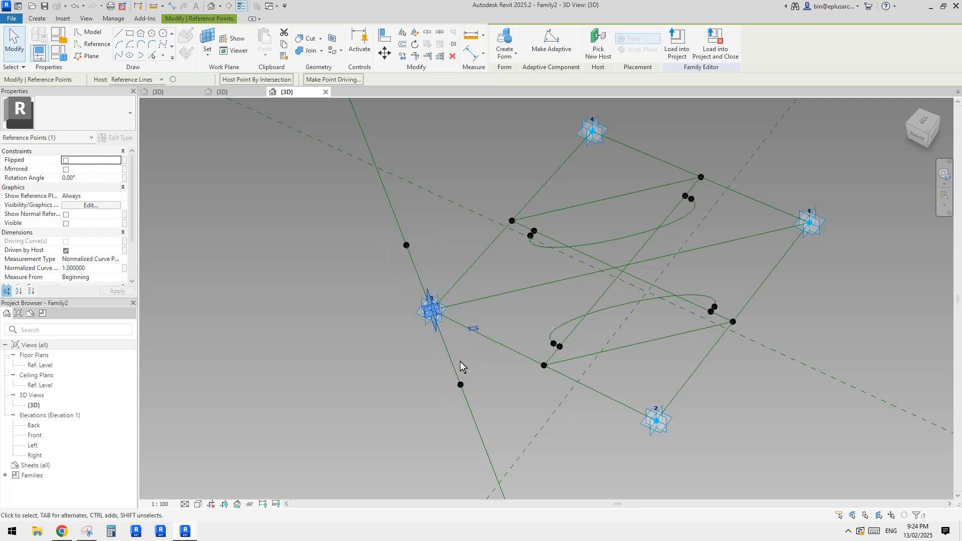
scroll(412, 350, "down", 2)
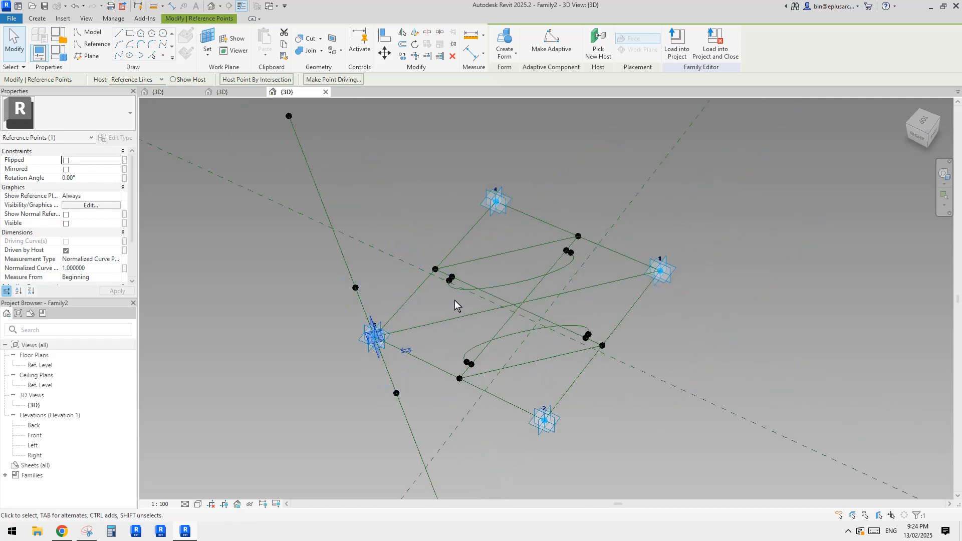
middle_click_drag(454, 305, 370, 303, "shift")
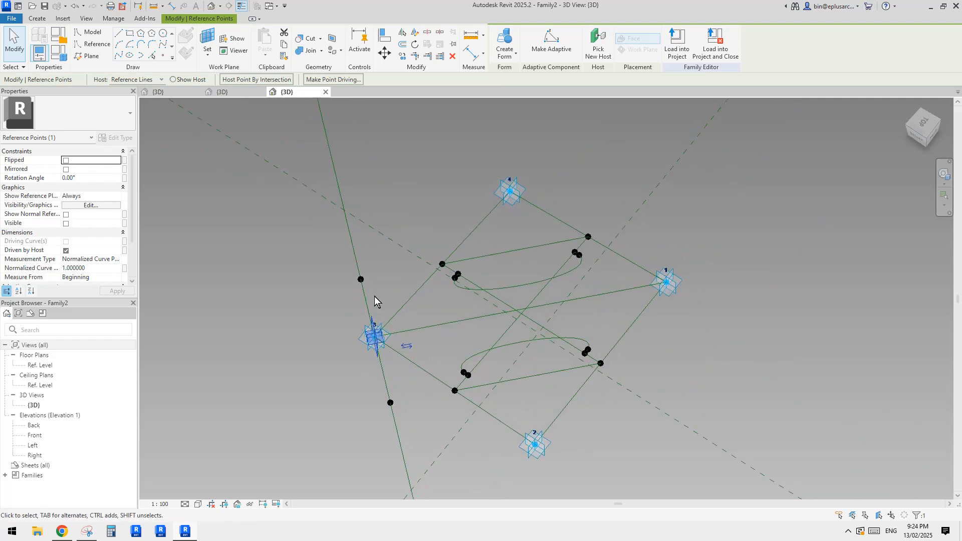
left_click(385, 377)
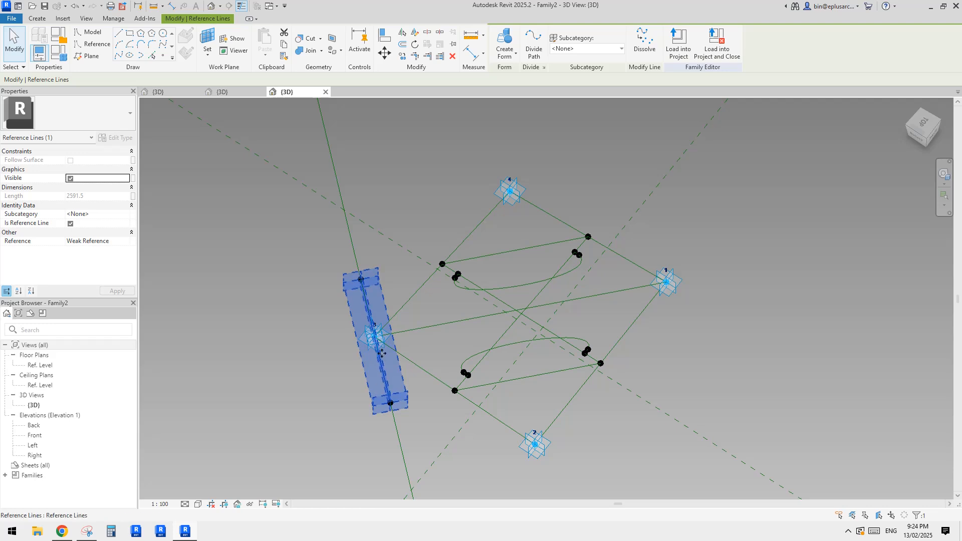
middle_click_drag(382, 353, 381, 356)
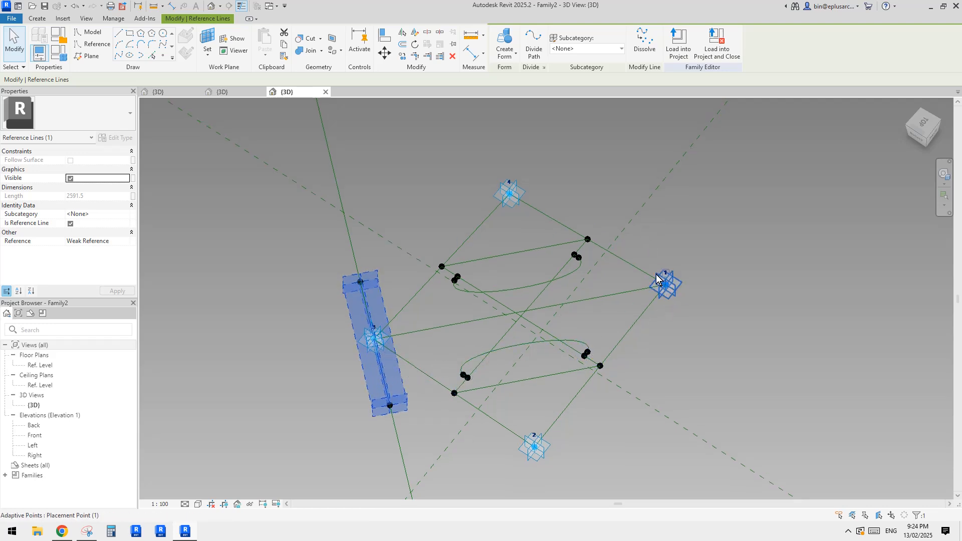
middle_click_drag(591, 336, 576, 346, "shift")
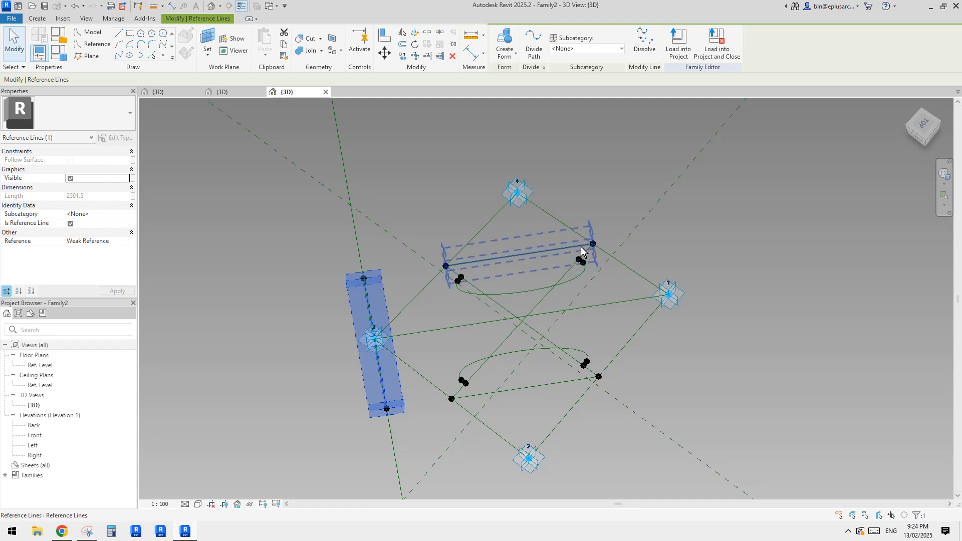
- Switch to Snipping Tool, capture the four-point component view, sketch the intended panel outline and curves over it, and return to Revit
left_click(88, 532)
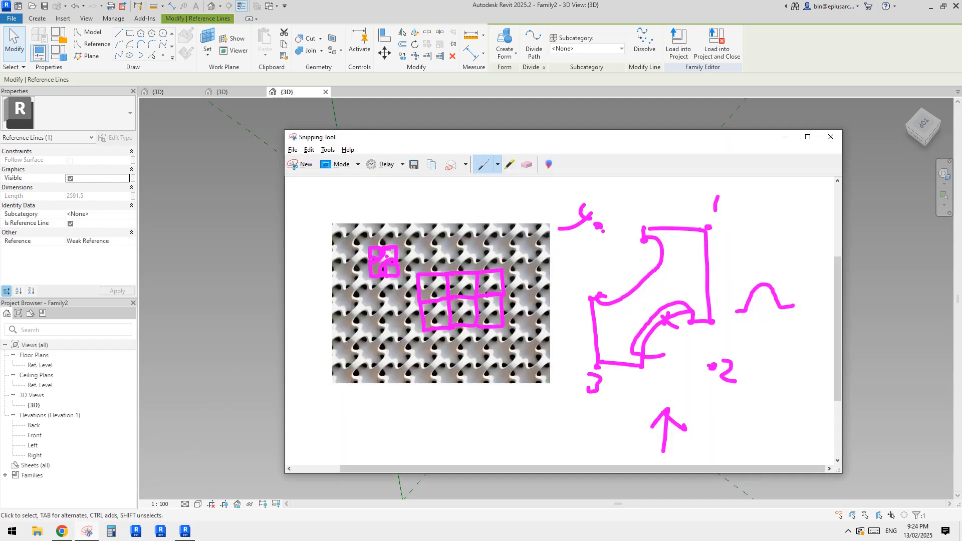
left_click(302, 169)
left_click_drag(232, 157, 812, 483)
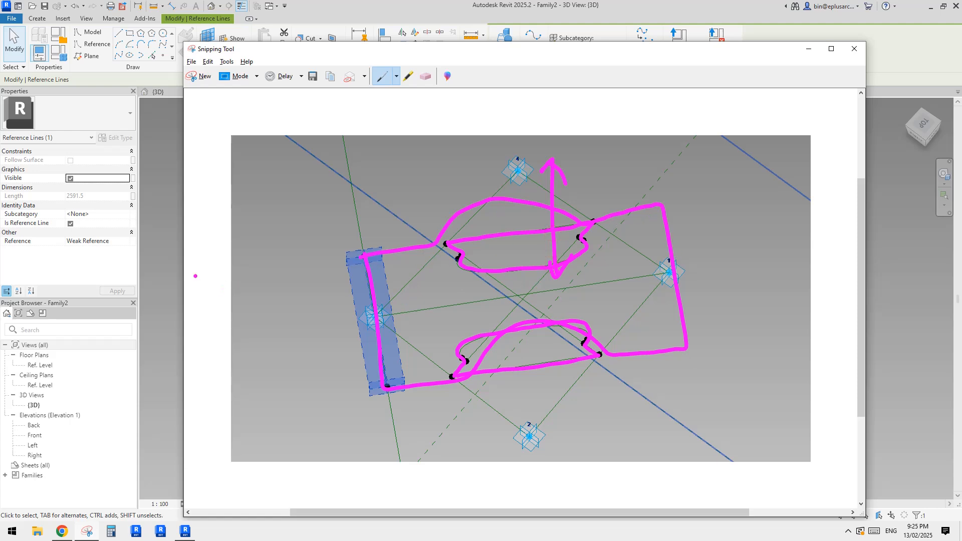
left_click(166, 273)
- Place a reference point on the diagonal between points 1 and 3, close to adaptive point 1
mouse_move(482, 314)
middle_mouse_down("shift")
mouse_move(515, 310)
mouse_move(489, 326)
middle_mouse_up("shift")
scroll(586, 275, "up", 1)
middle_click_drag(586, 275, 573, 296)
left_click(567, 295)
scroll(584, 290, "up", 2)
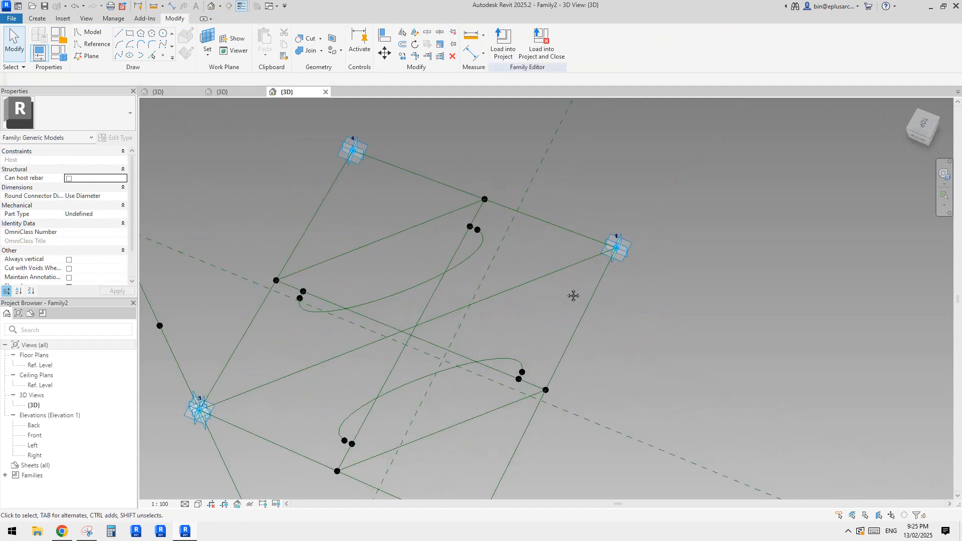
middle_click_drag(554, 232, 539, 223)
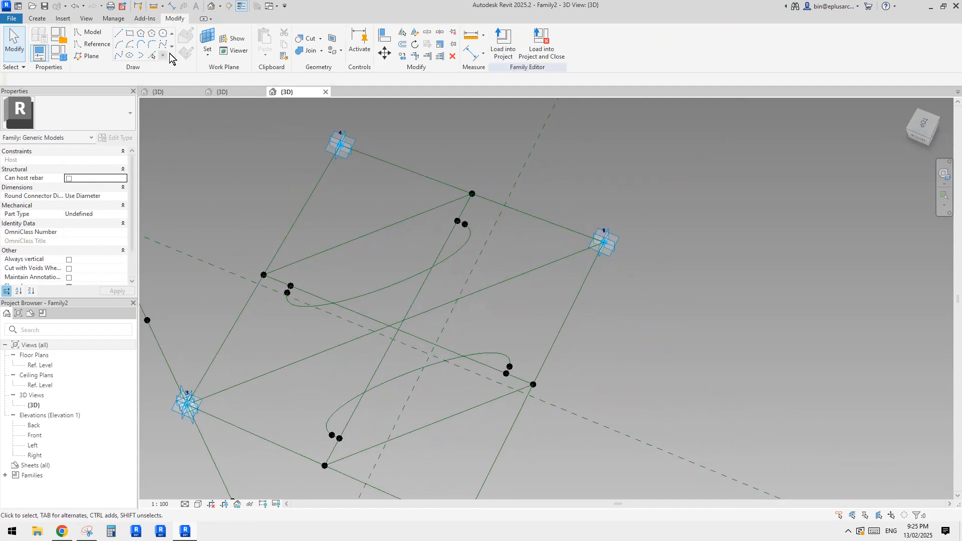
left_click(159, 53)
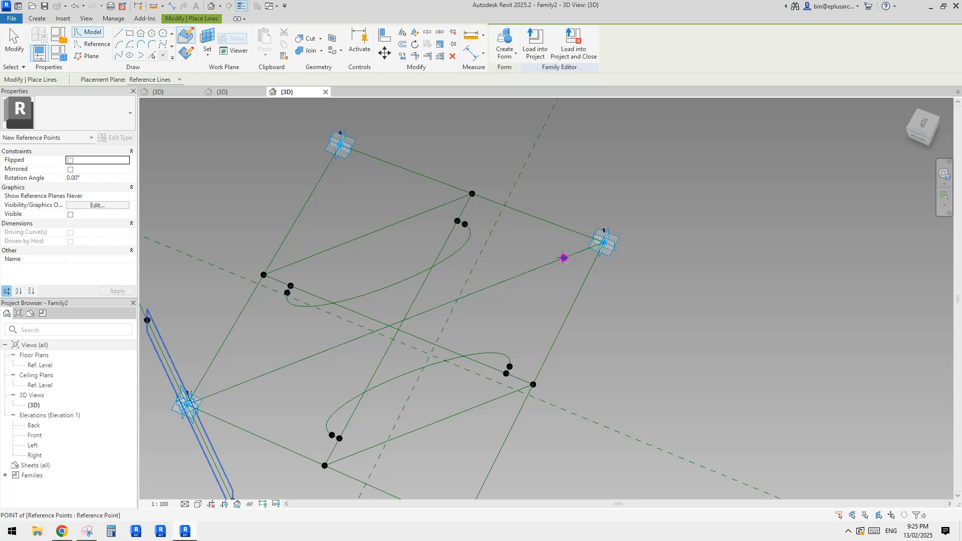
left_click(186, 54)
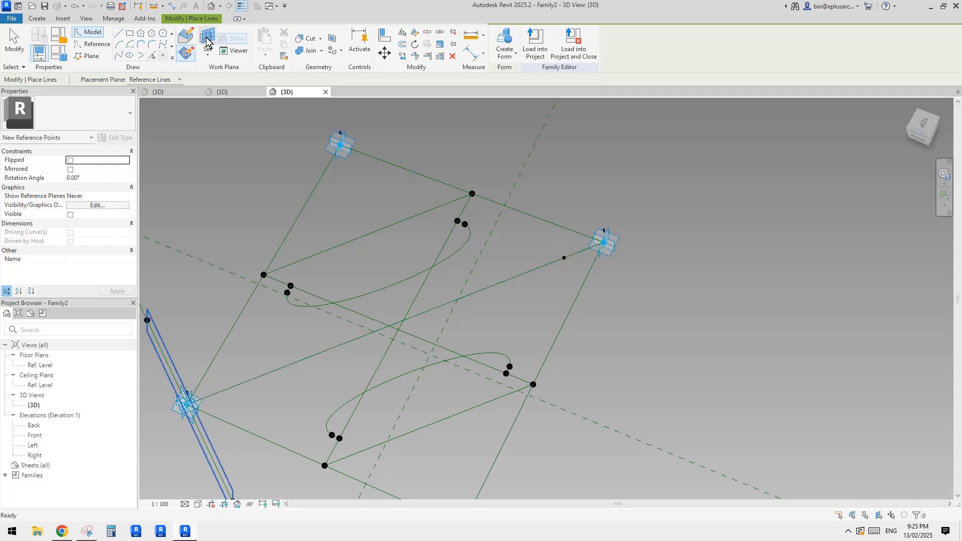
left_click(207, 39)
mouse_move(570, 258)
middle_mouse_down("shift")
mouse_move(502, 260)
mouse_move(596, 240)
middle_mouse_up("shift")
scroll(389, 362, "up", 1)
middle_click_drag(390, 360, 292, 386)
key("Escape")
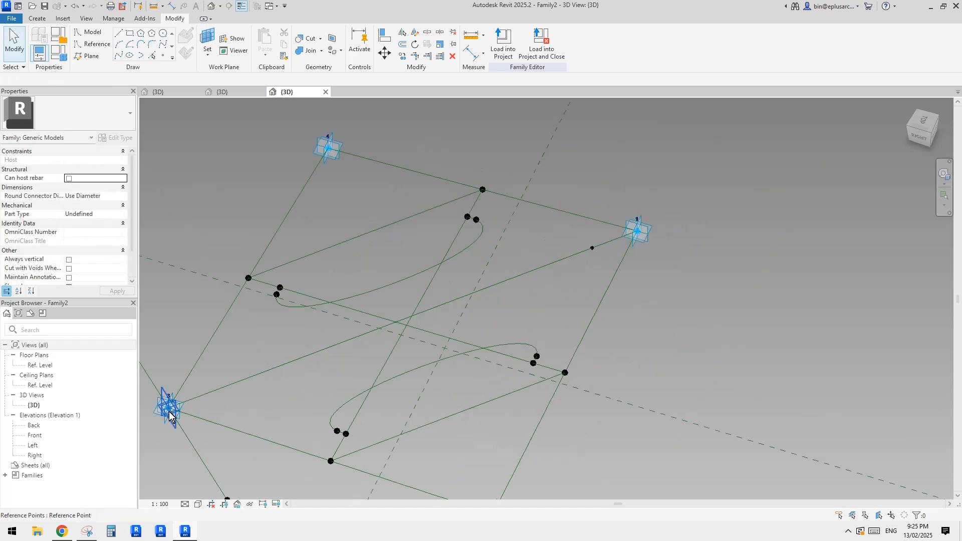
- Set the reference point on the diagonal near adaptive point 1 to always show all its reference planes, not only the normal one
middle_click_drag(601, 287, 601, 312)
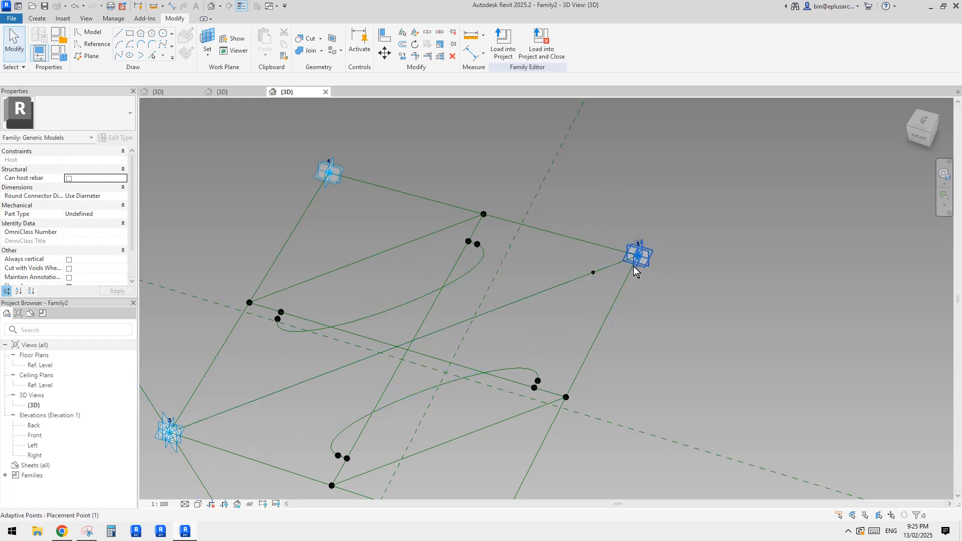
left_click(594, 273)
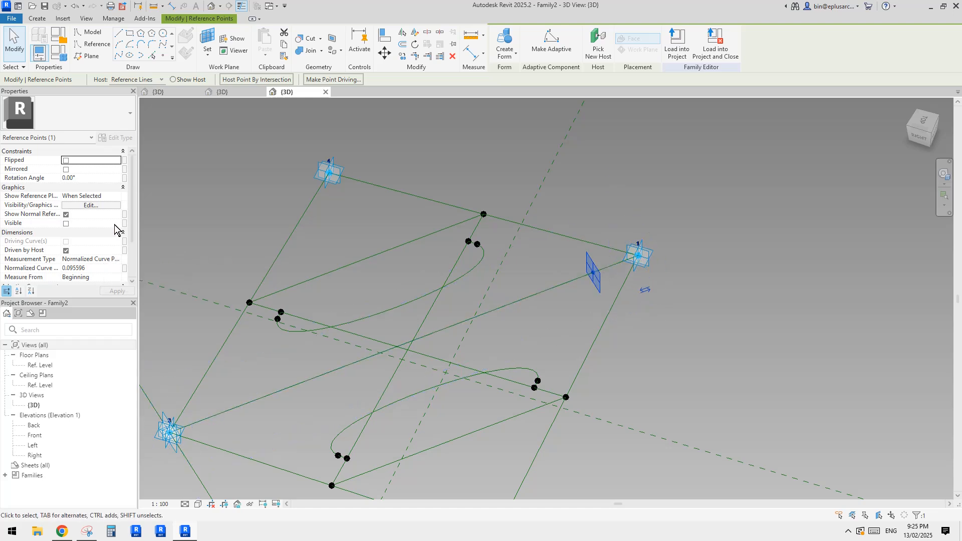
left_click(117, 196)
left_click(85, 213)
left_click(84, 220)
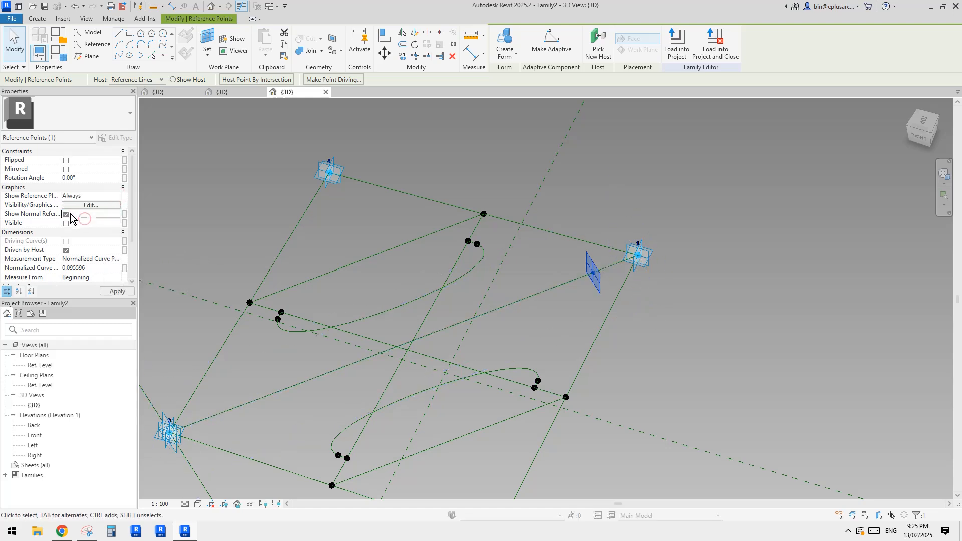
left_click(66, 215)
key("Escape")
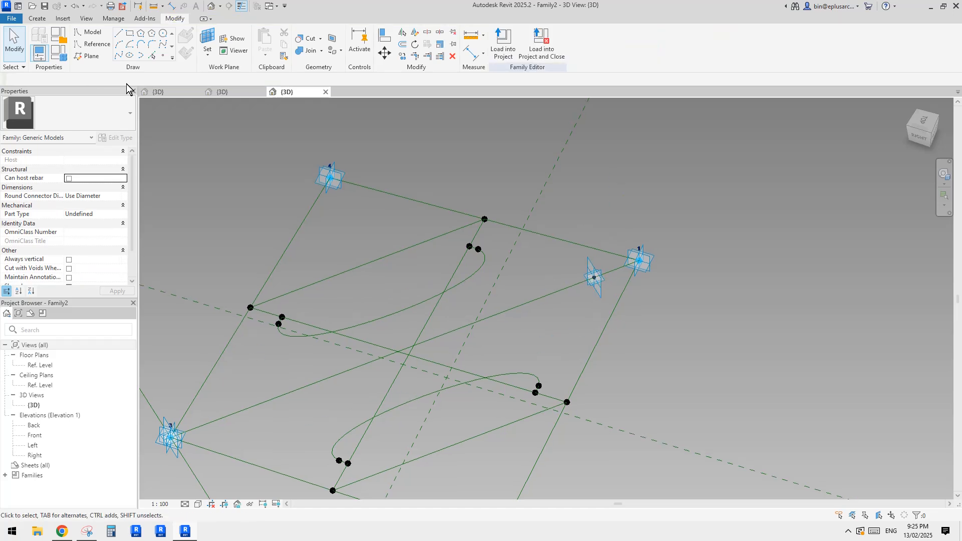
- Place a reference point on the diagonal point's plane and pull it out towards adaptive point 2's side to an offset of about 4088
left_click(162, 56)
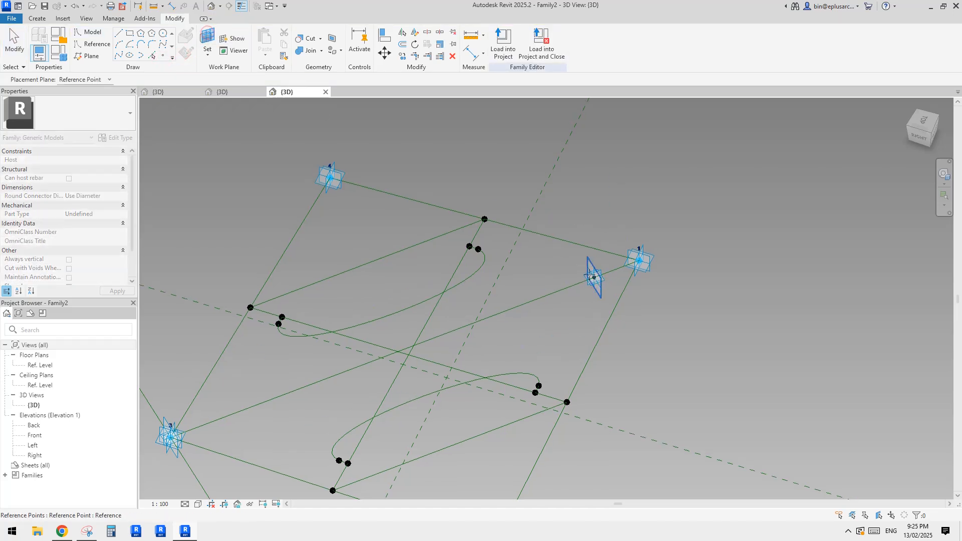
left_click(595, 277)
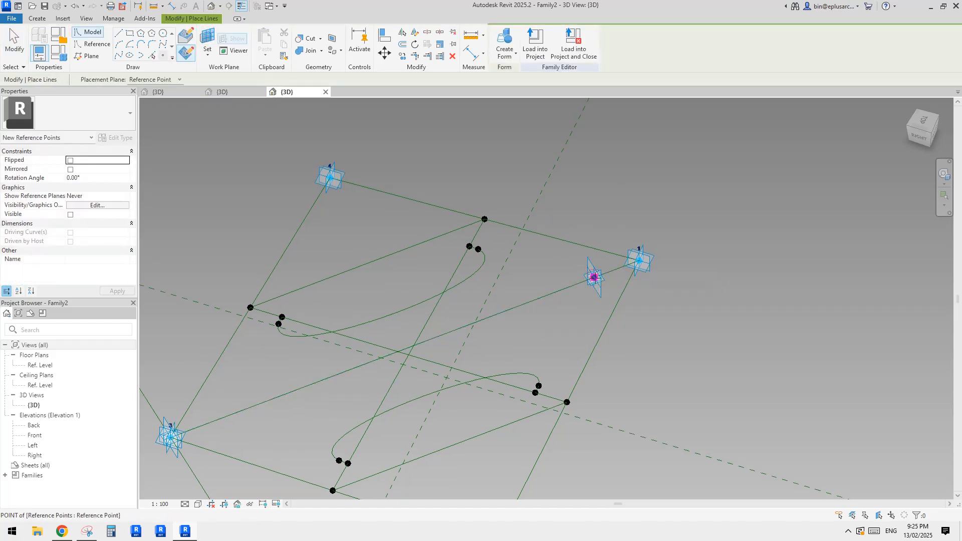
left_click(516, 297)
key("Escape")
left_click(594, 277)
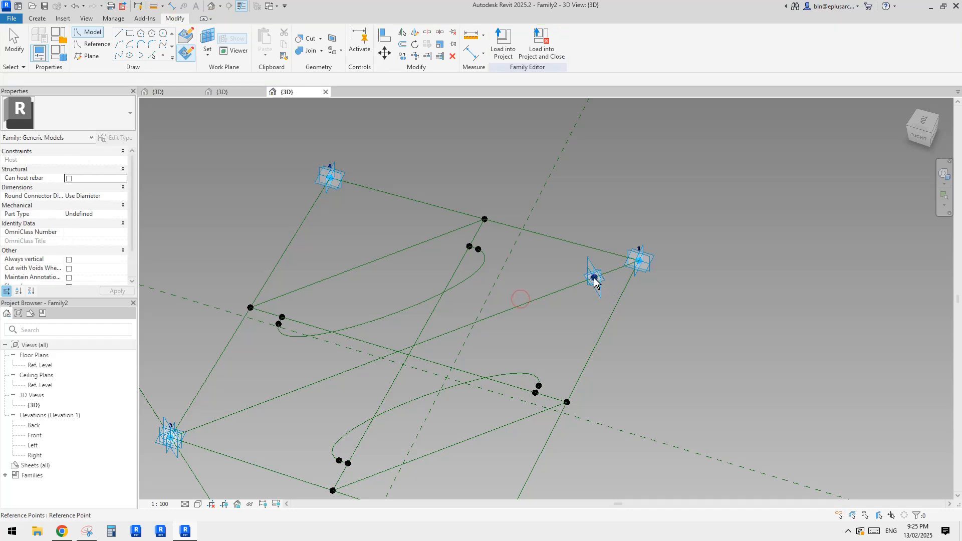
middle_click_drag(597, 295, 624, 307, "shift")
left_click_drag(616, 300, 841, 434)
- Place a second reference point on the same diagonal point's plane and pull it out to the opposite side of the diagonal
left_click(164, 55)
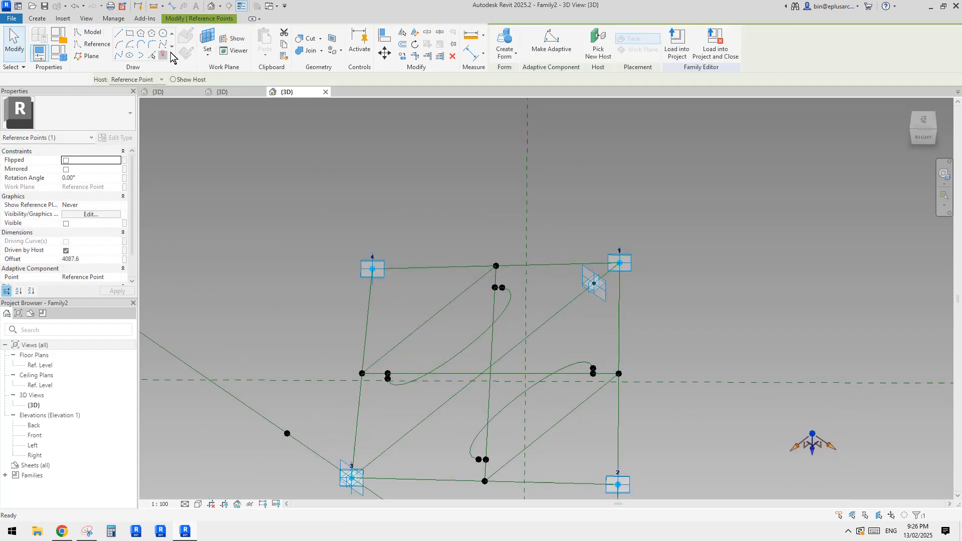
left_click(208, 38)
left_click(593, 282)
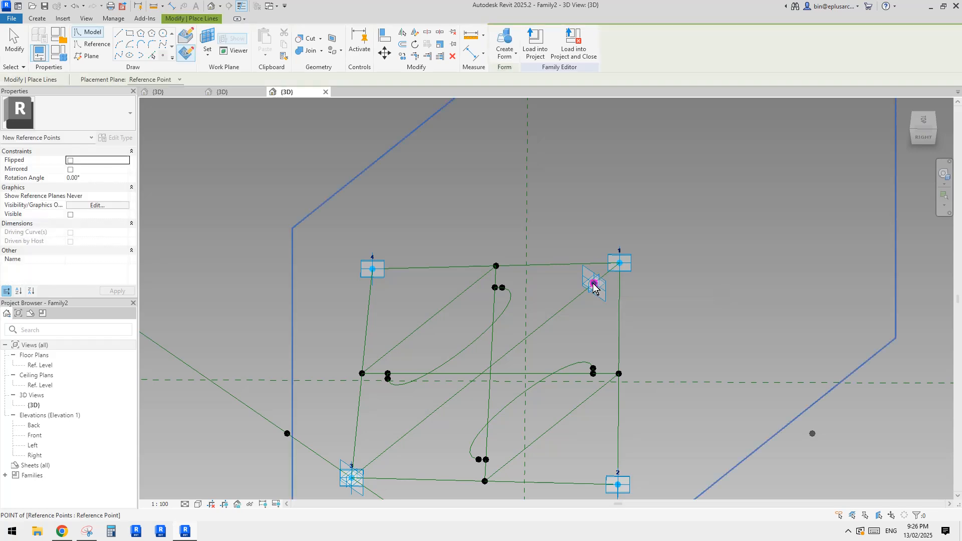
left_click(593, 283)
left_click(535, 299)
key("Escape")
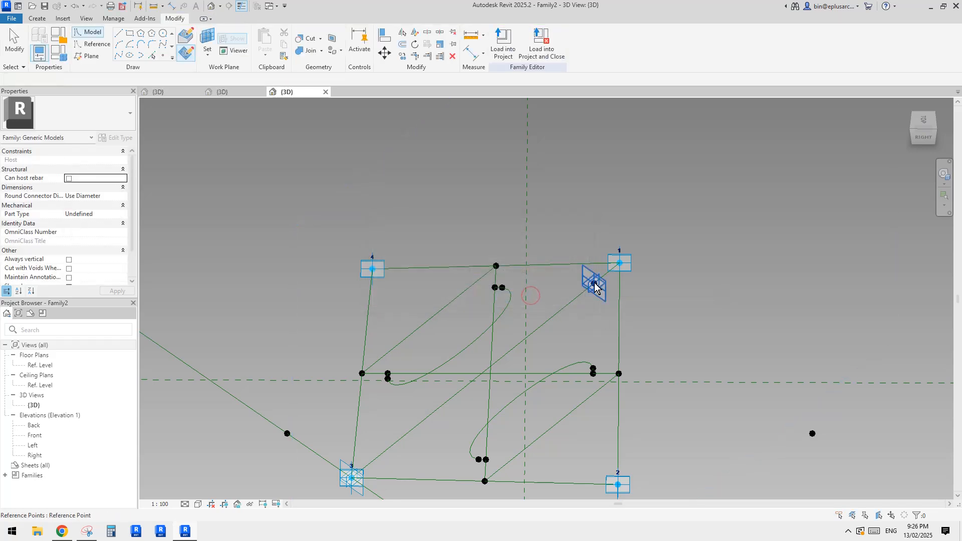
left_click(595, 284)
left_click(595, 285)
scroll(593, 285, "down", 2)
left_click_drag(612, 296, 444, 175)
middle_click_drag(445, 175, 620, 398, "shift")
- Adjust the two offset points to offsets of about 4802 on adaptive point 2's side and -6116 on adaptive point 4's side
left_click(506, 395)
left_click_drag(618, 398, 630, 403)
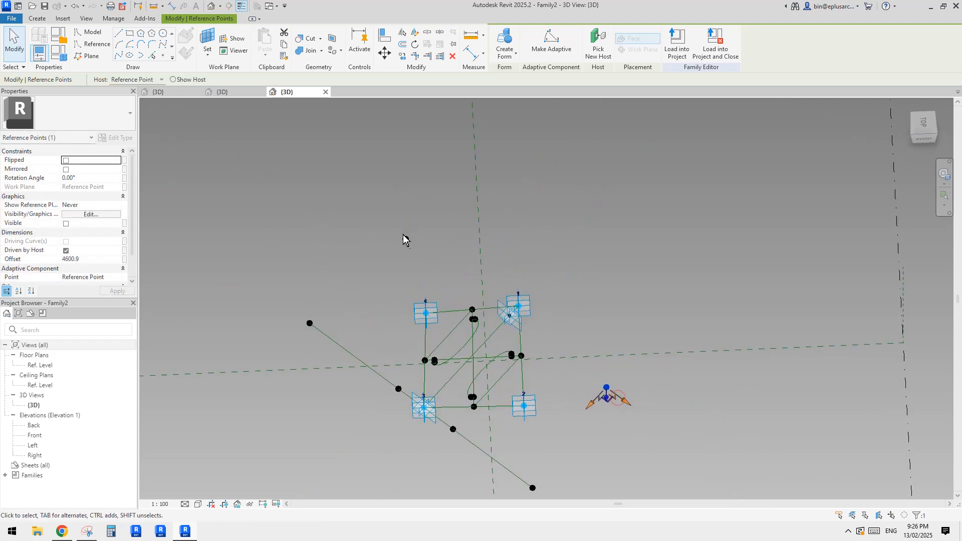
left_click(404, 236)
left_click_drag(423, 248, 396, 229)
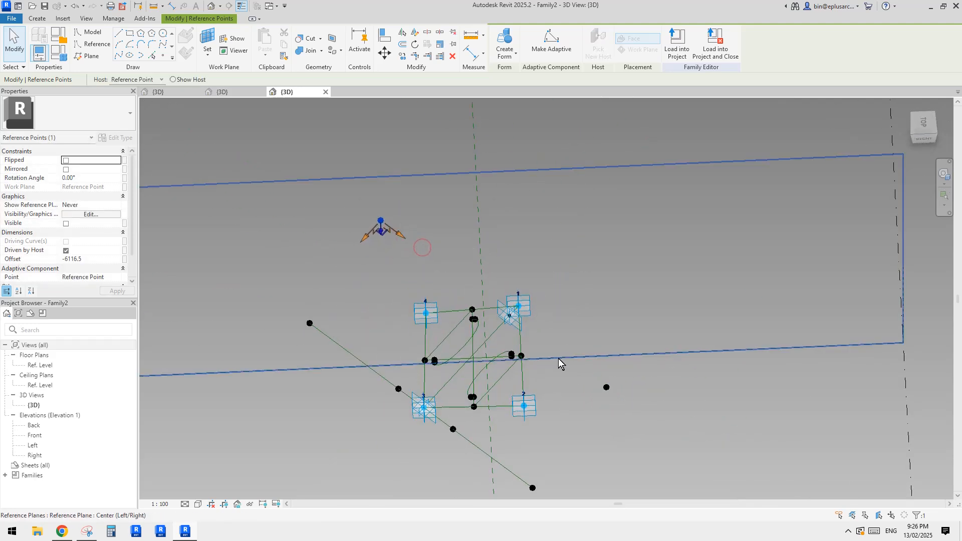
left_click(604, 389)
left_click_drag(630, 404, 634, 408)
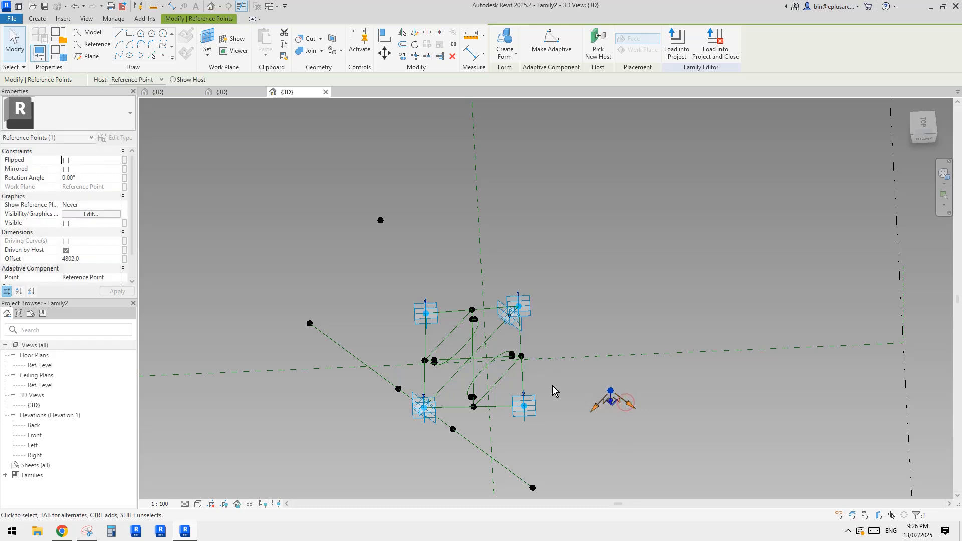
left_click(552, 385)
- Examine adaptive points 4 and 1 and their position relative to the two offset points
middle_click_drag(493, 351, 572, 320)
scroll(573, 320, "up", 1)
scroll(503, 271, "up", 3)
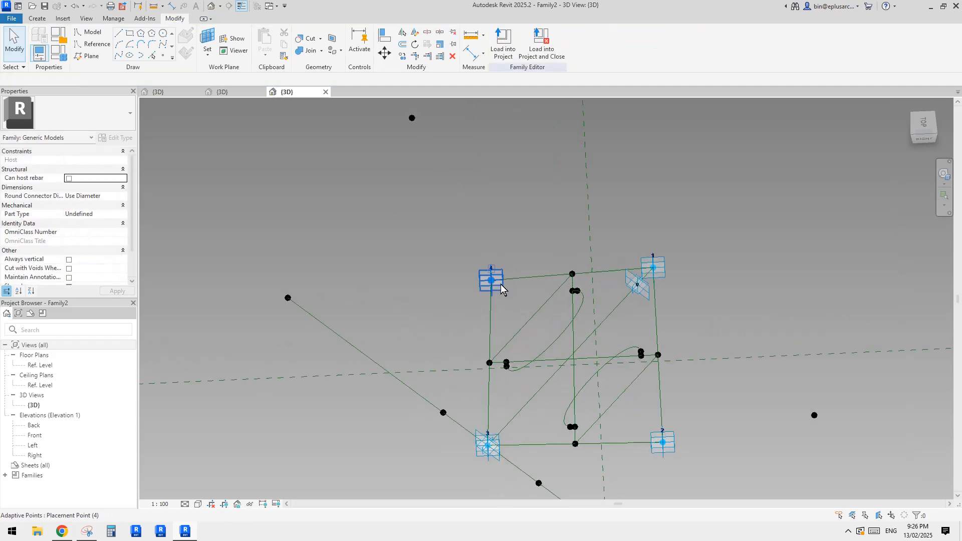
left_click(493, 277)
middle_click_drag(732, 346, 754, 358)
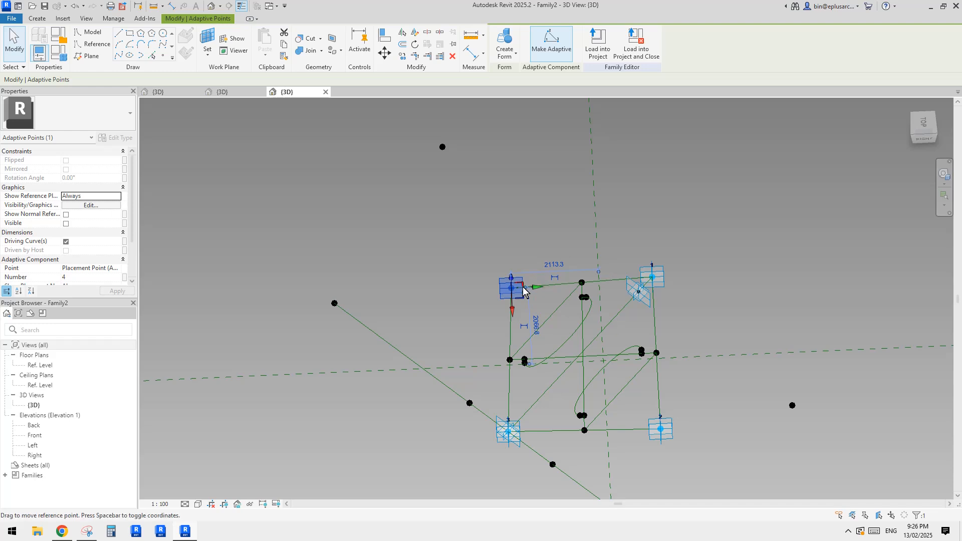
left_click(654, 277)
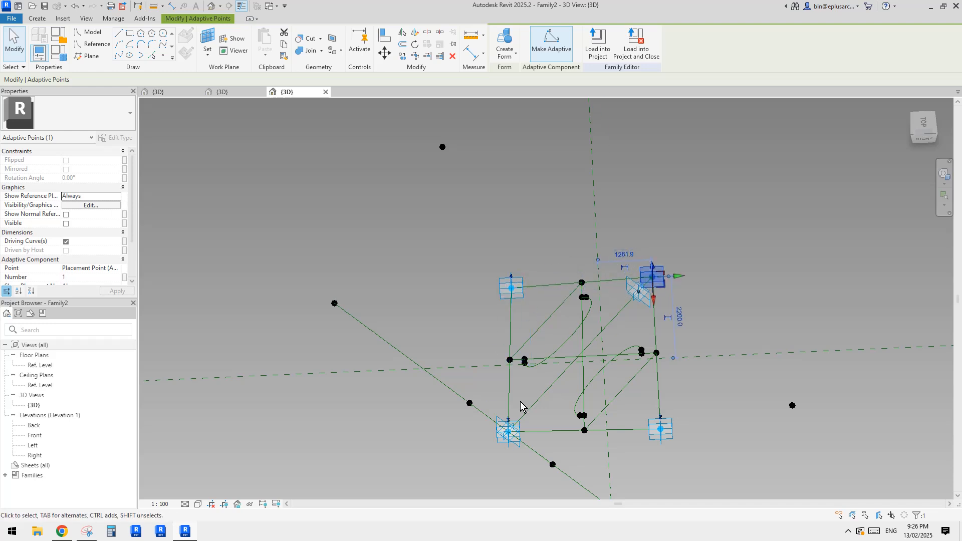
middle_click_drag(600, 318, 552, 299)
left_click(549, 294)
middle_click_drag(627, 272, 632, 287)
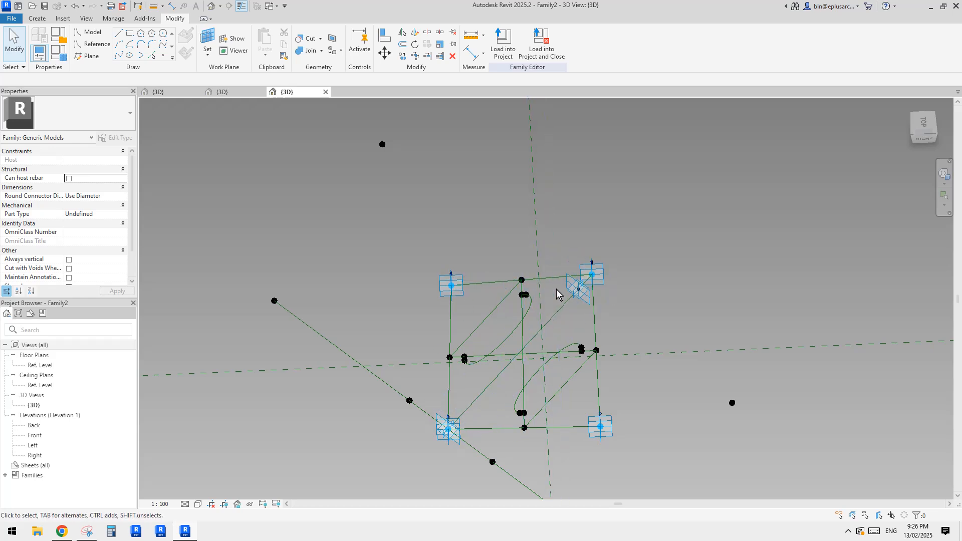
- Join the two offset points with a spline through points and make it a reference line
middle_click_drag(557, 291, 561, 311)
left_click(387, 164)
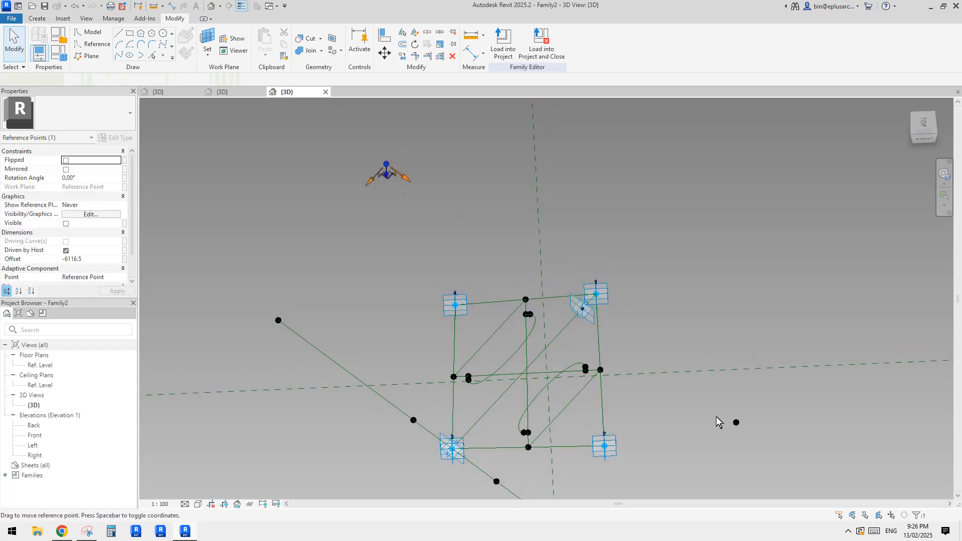
left_click(736, 423, "ctrl")
left_click(119, 55)
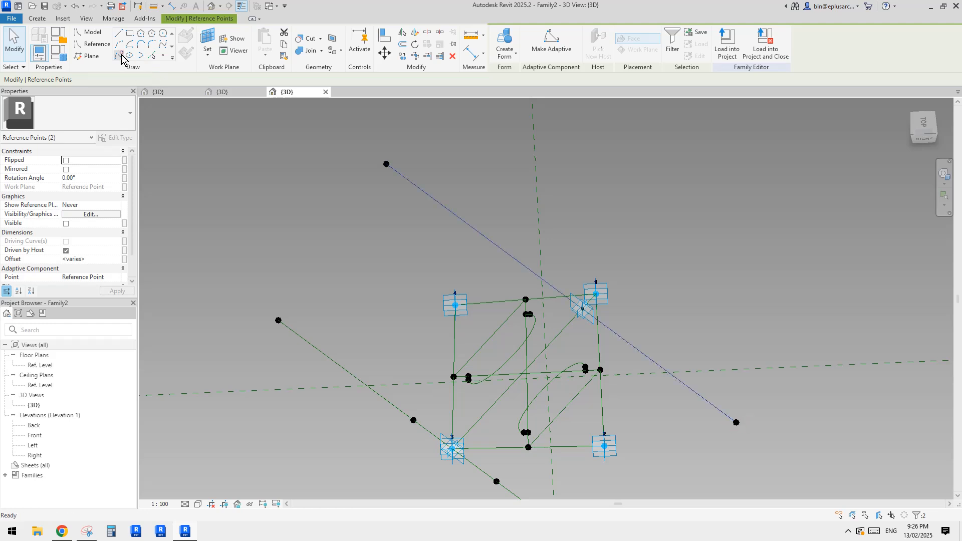
left_click(71, 234)
scroll(577, 256, "up", 3)
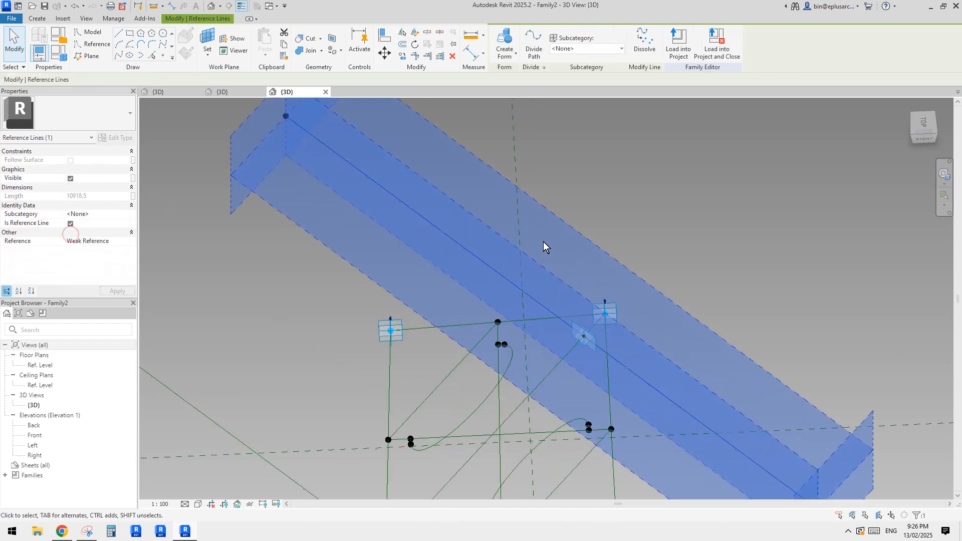
middle_click_drag(544, 241, 542, 248)
left_click(532, 239)
- Place two reference points on the new offset reference line, one on each side of the diagonal
scroll(513, 246, "down", 1)
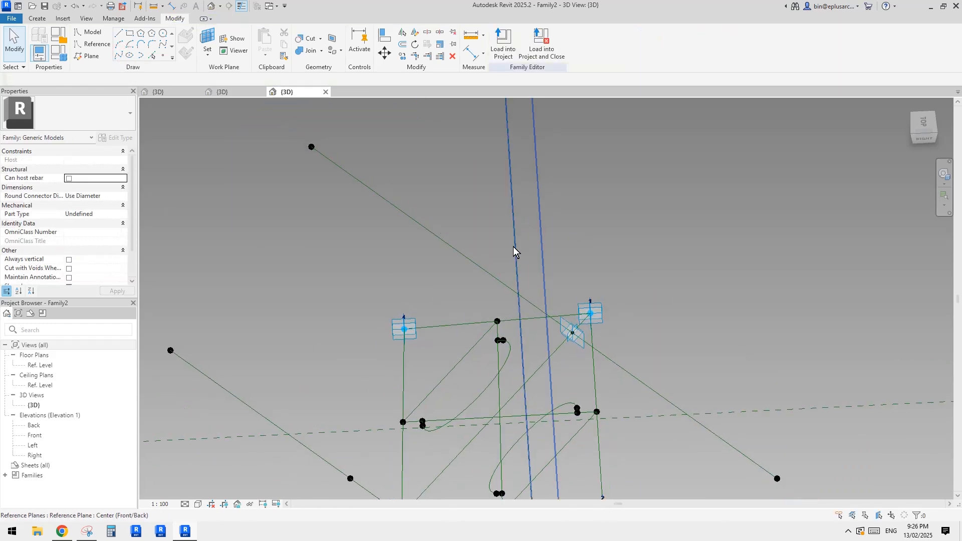
left_click(165, 55)
left_click(188, 40)
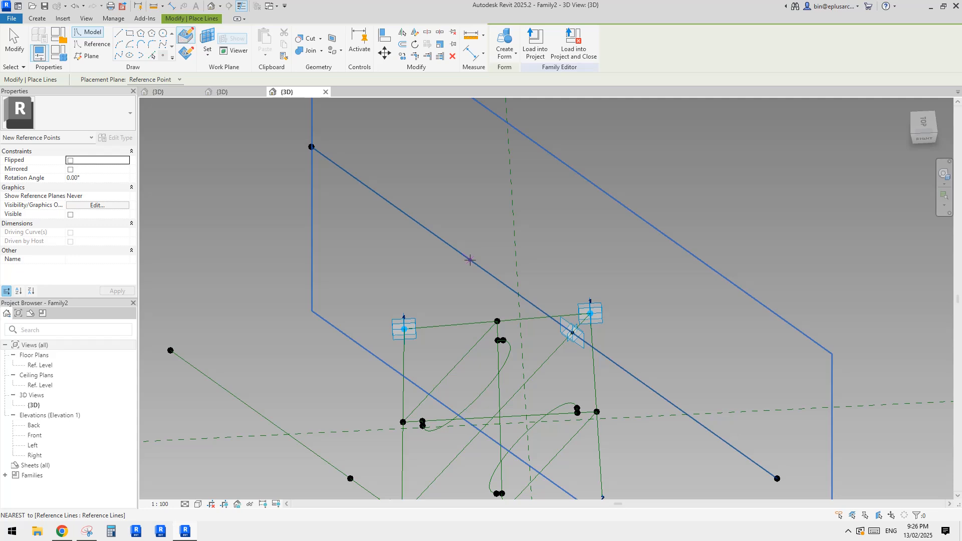
left_click(470, 259)
left_click(614, 362)
key("Escape")
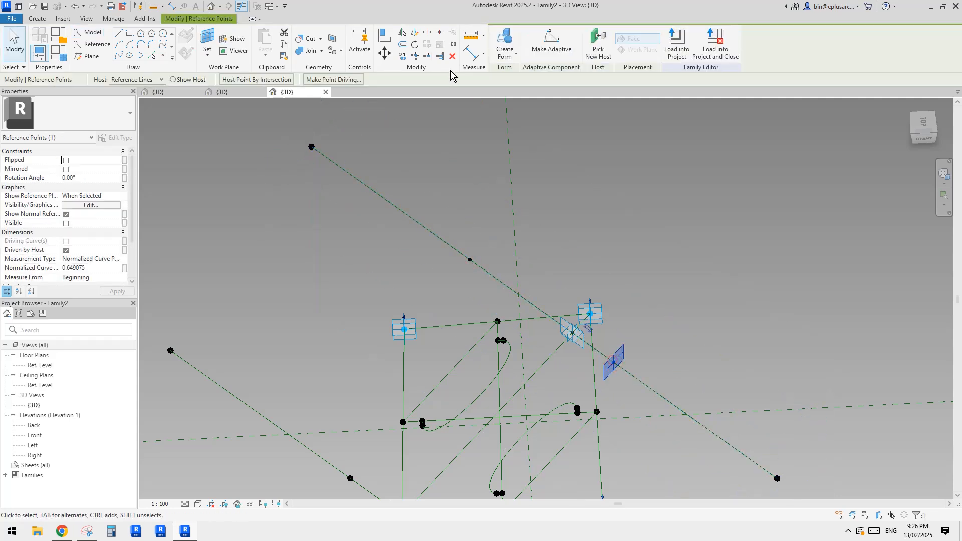
- Host both new points by intersection with the planes of the two midpoint reference lines running parallel to the diagonal
left_click(254, 81)
middle_click_drag(575, 294, 540, 209)
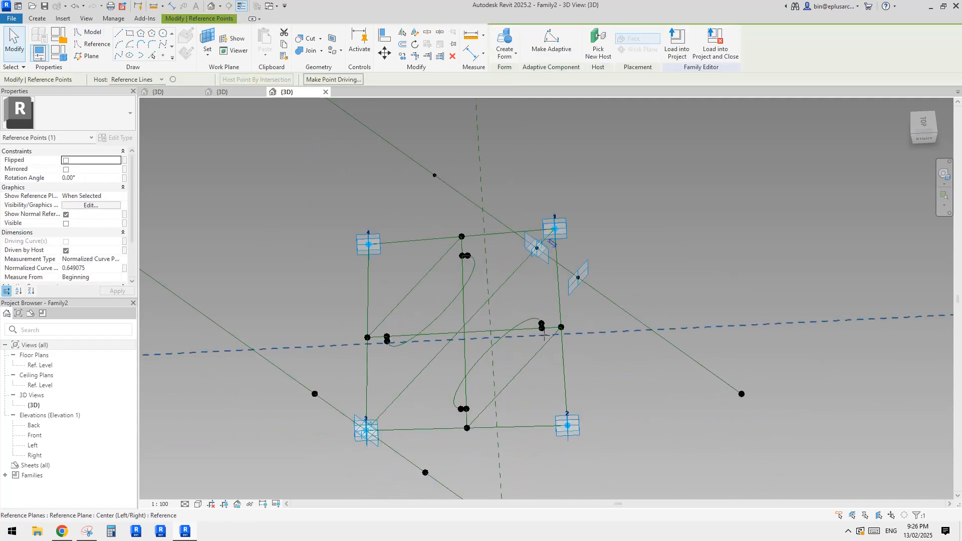
left_click(543, 341)
left_click(434, 173)
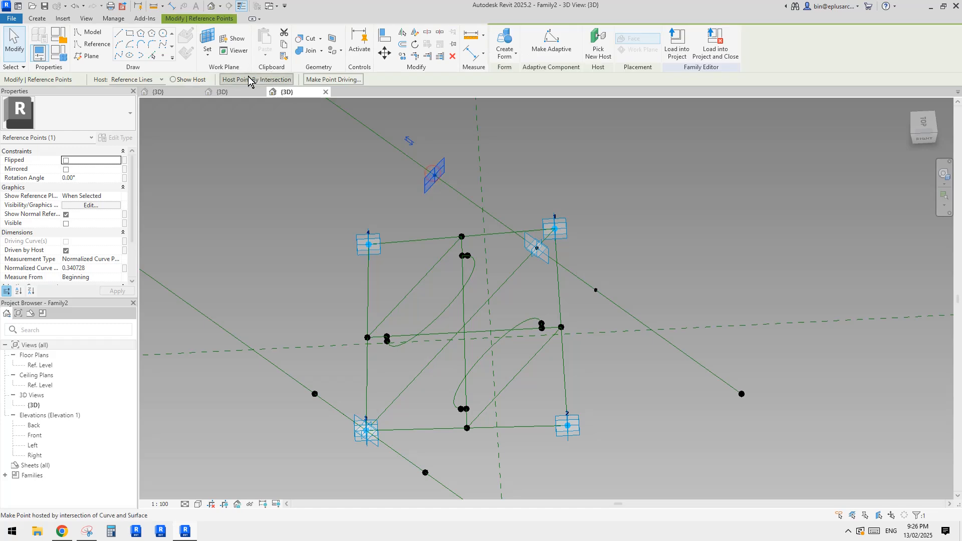
left_click(249, 79)
left_click(440, 254)
- Join the two intersection-hosted points with a spline through points and make it a reference line
left_click(488, 206)
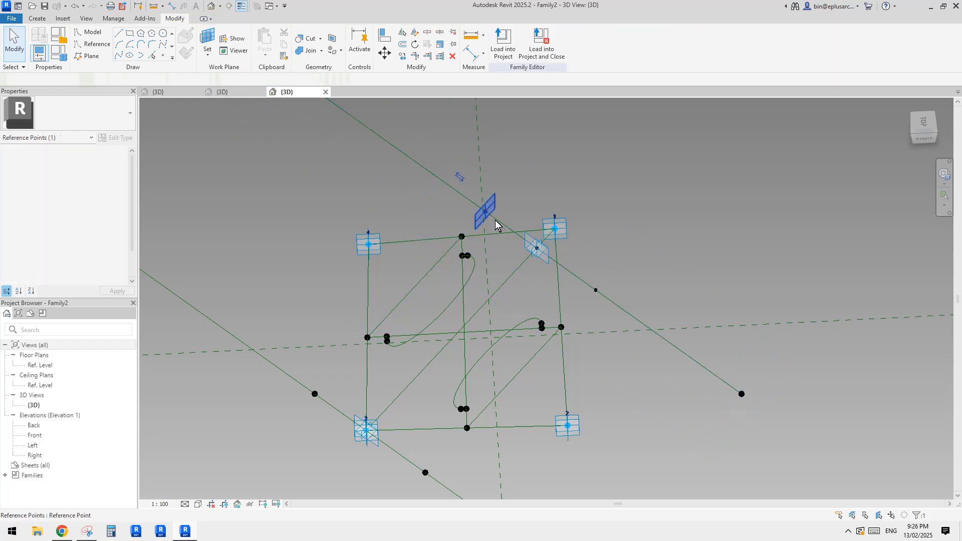
left_click(596, 292)
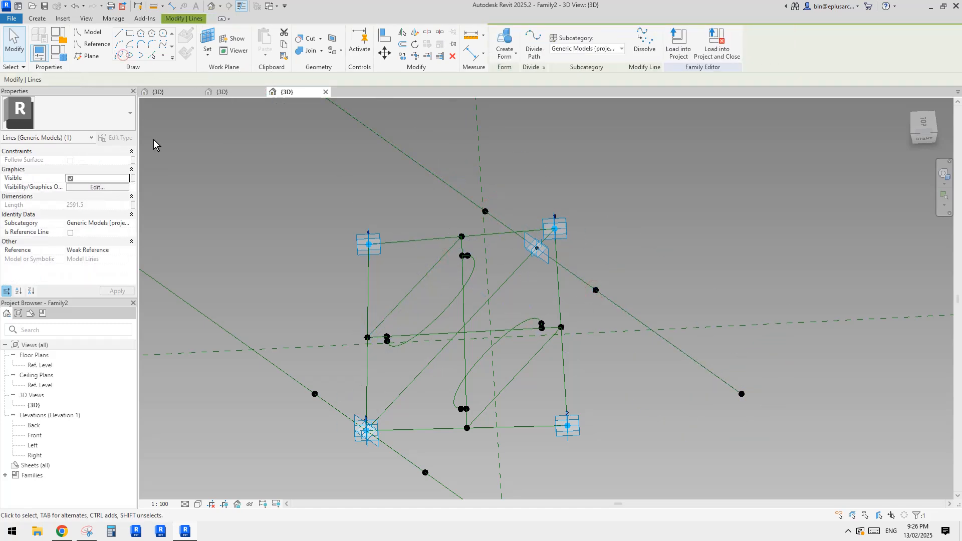
left_click(71, 233)
middle_click_drag(652, 218, 645, 230)
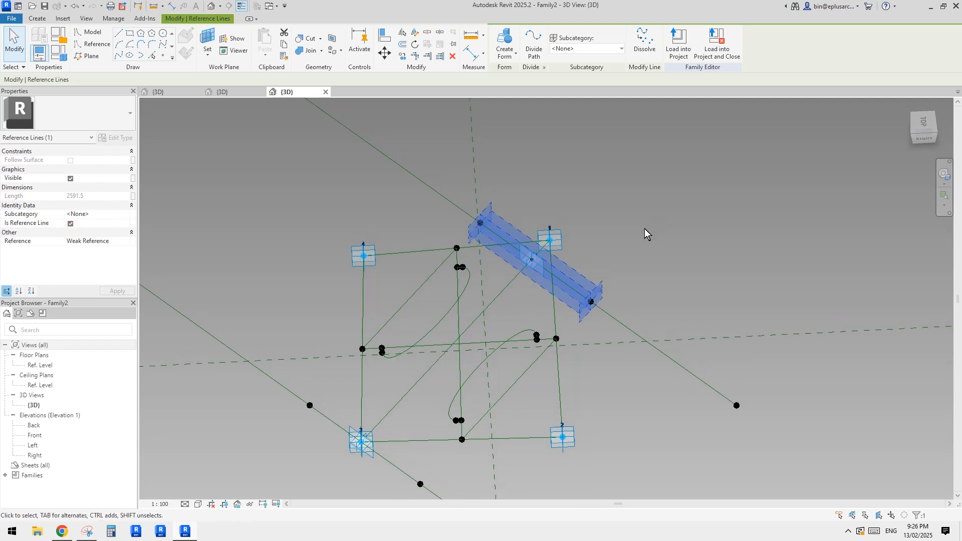
left_click(644, 230)
- Slide the hosted point along the diagonal onto adaptive point 1 and compare with the matching reference line at adaptive point 3
left_click_drag(533, 262, 594, 244)
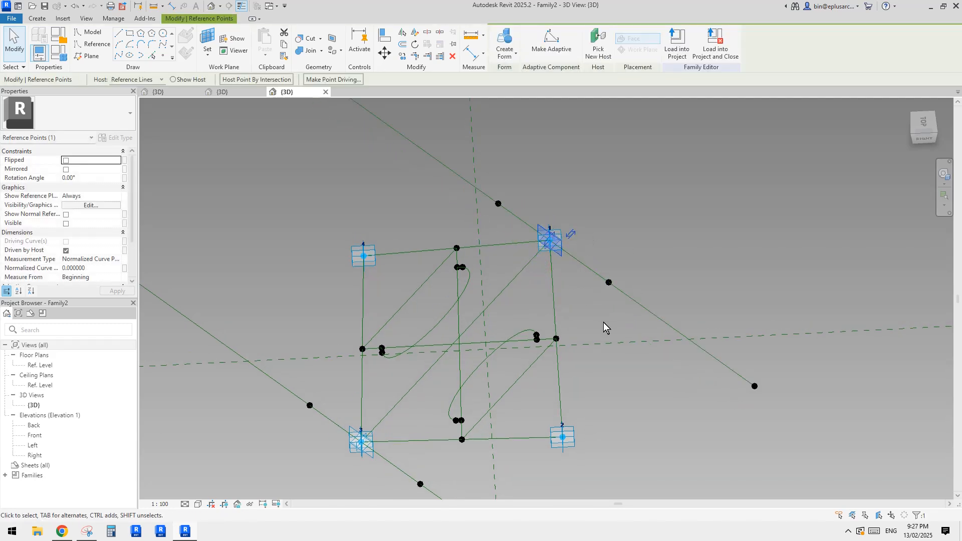
middle_click_drag(604, 324, 677, 253, "shift")
middle_click_drag(678, 253, 565, 257, "shift")
left_click(659, 220)
scroll(555, 267, "up", 2)
left_click(383, 257)
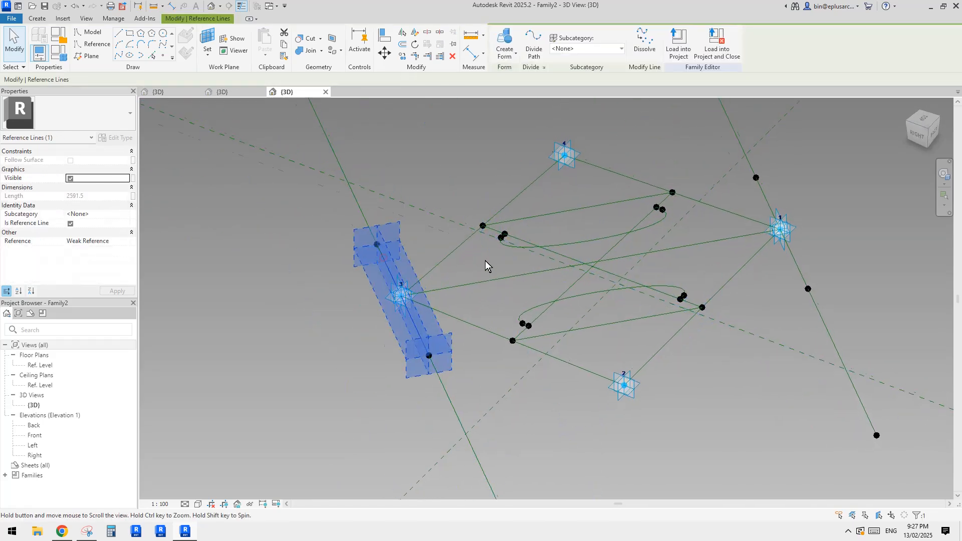
middle_click_drag(485, 260, 552, 265, "shift")
left_click(490, 266)
- Join the midpoints of the two sides meeting at adaptive point 3 with a spline through points and make it a reference line
left_click(454, 235)
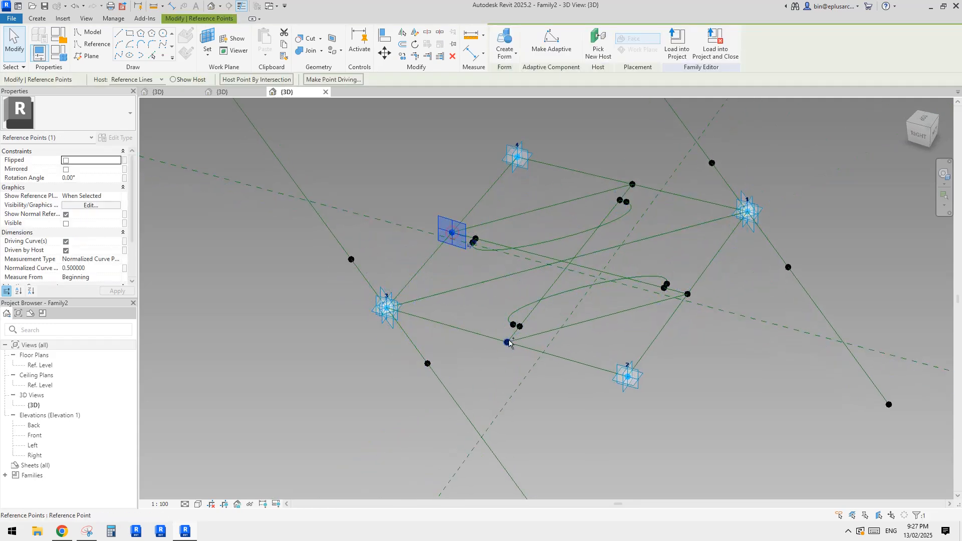
left_click(508, 343, "ctrl")
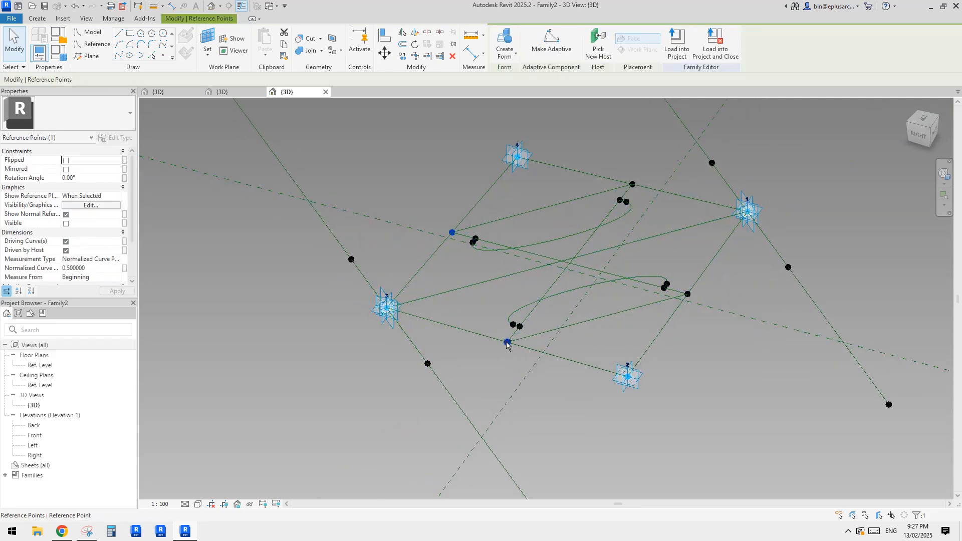
left_click(119, 55)
left_click(70, 231)
middle_click_drag(574, 271, 574, 291)
- Join the midpoints of the two sides meeting at adaptive point 1 with a spline through points and make it a reference line
left_click(608, 203)
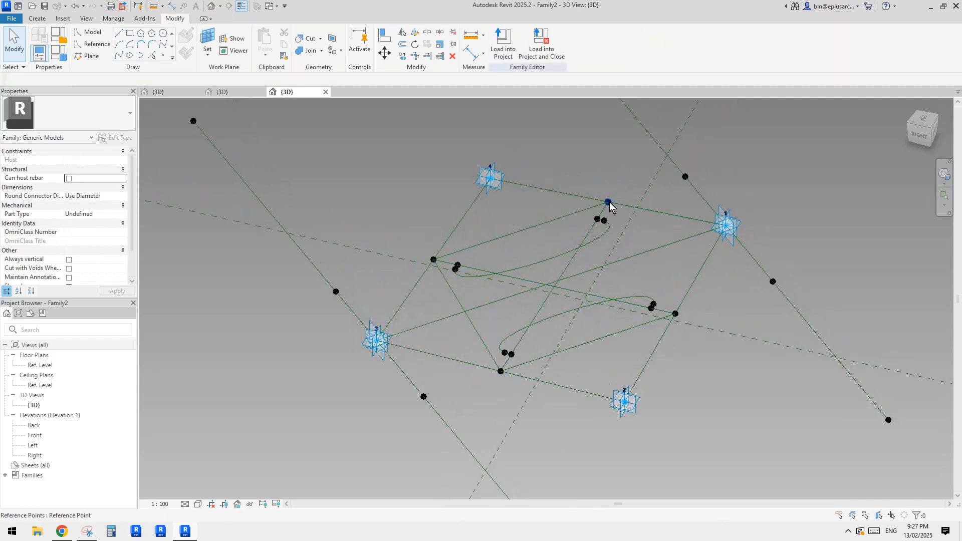
left_click(675, 314, "ctrl")
left_click(119, 55)
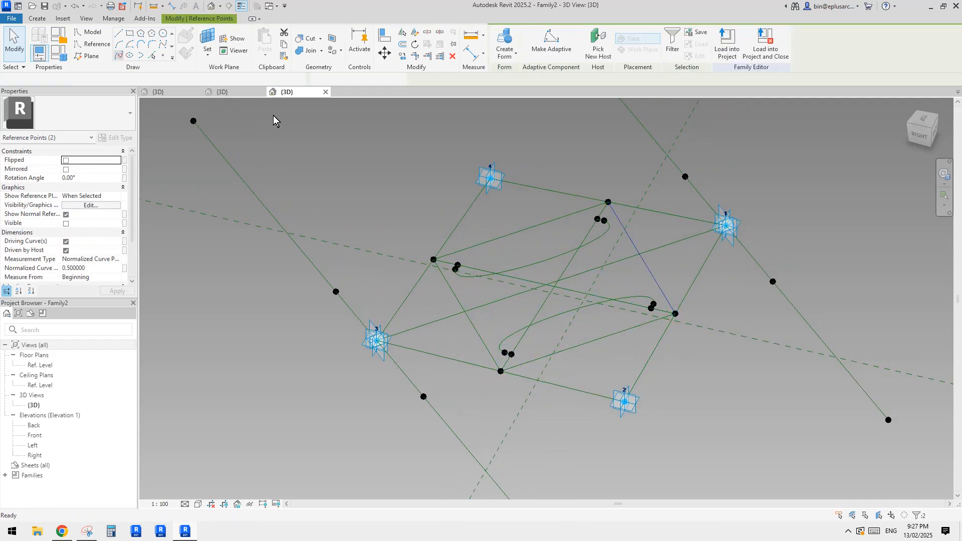
left_click(70, 232)
left_click(445, 198)
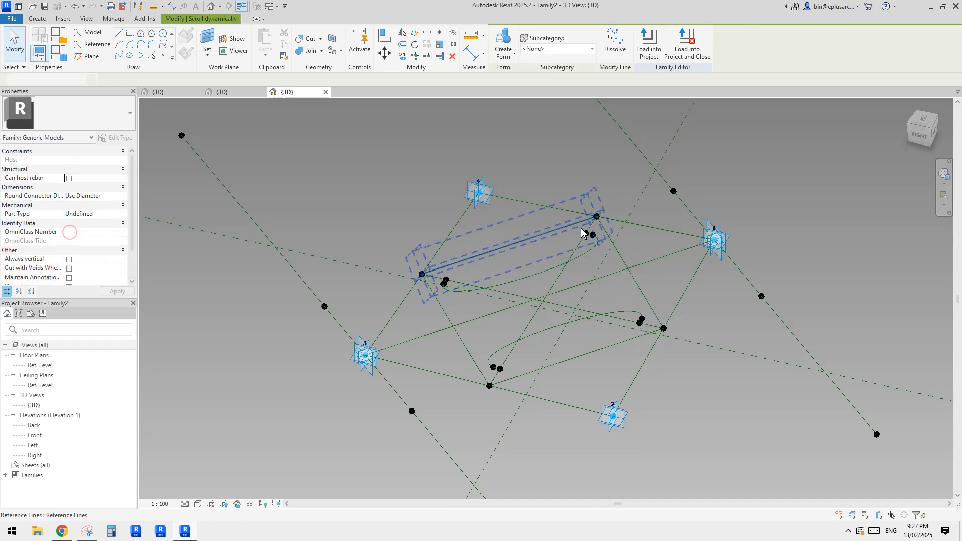
- Place a reference point at the midpoint of each reference line cutting off the corners at adaptive points 4 and 2
middle_click_drag(432, 272, 385, 306, "shift")
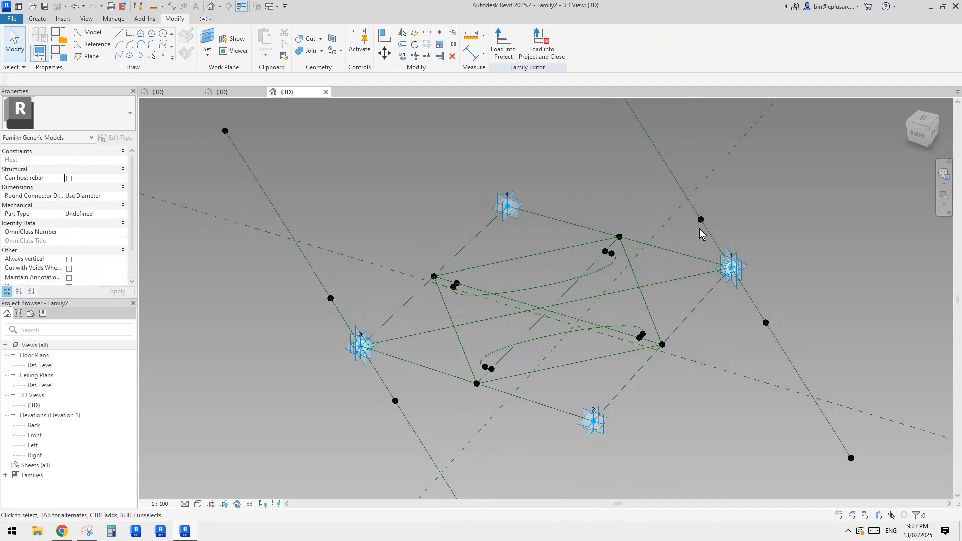
middle_click_drag(546, 291, 520, 247, "shift")
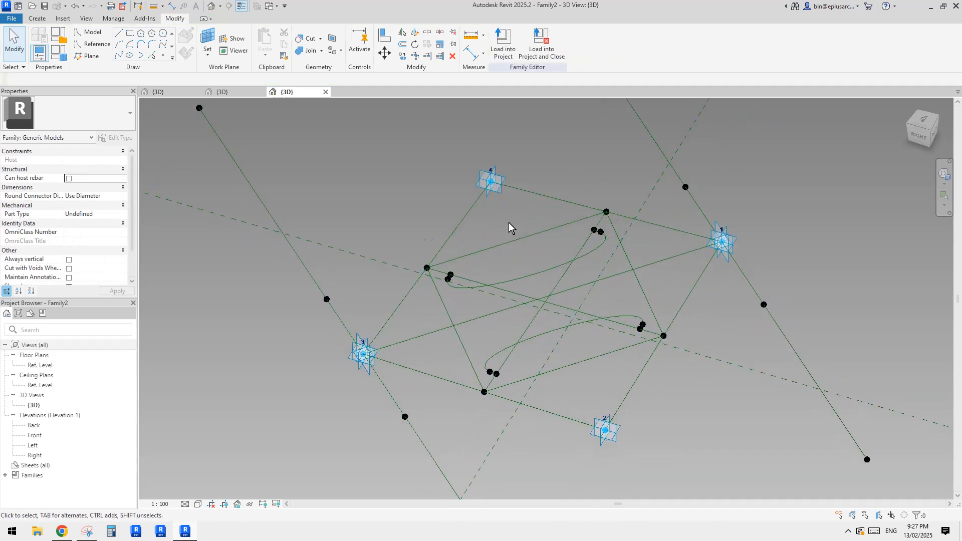
middle_click_drag(548, 306, 567, 294, "shift")
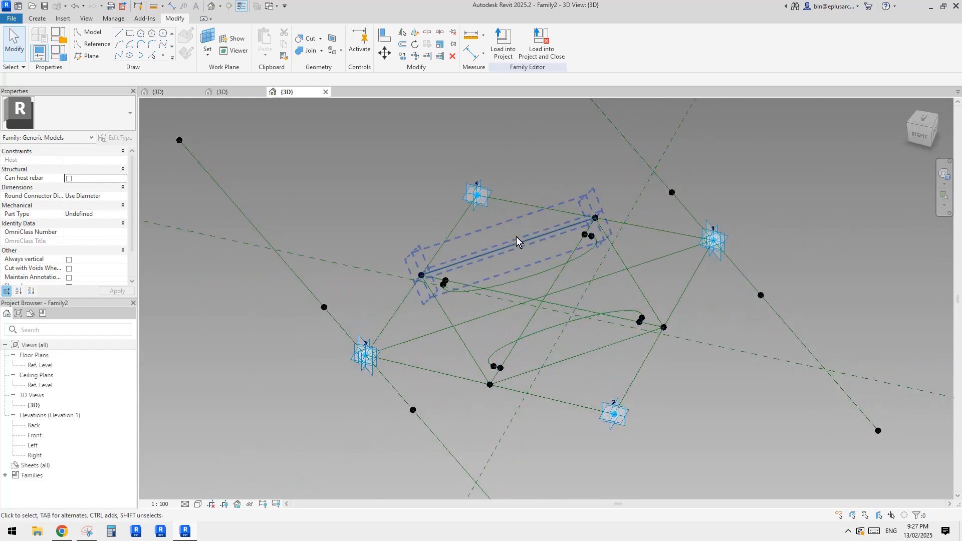
middle_click_drag(516, 236, 477, 339, "shift")
mouse_move(531, 295)
middle_mouse_down("shift")
mouse_move(486, 344)
mouse_move(580, 317)
mouse_move(568, 335)
mouse_move(576, 343)
middle_mouse_up("shift")
scroll(575, 342, "up", 2)
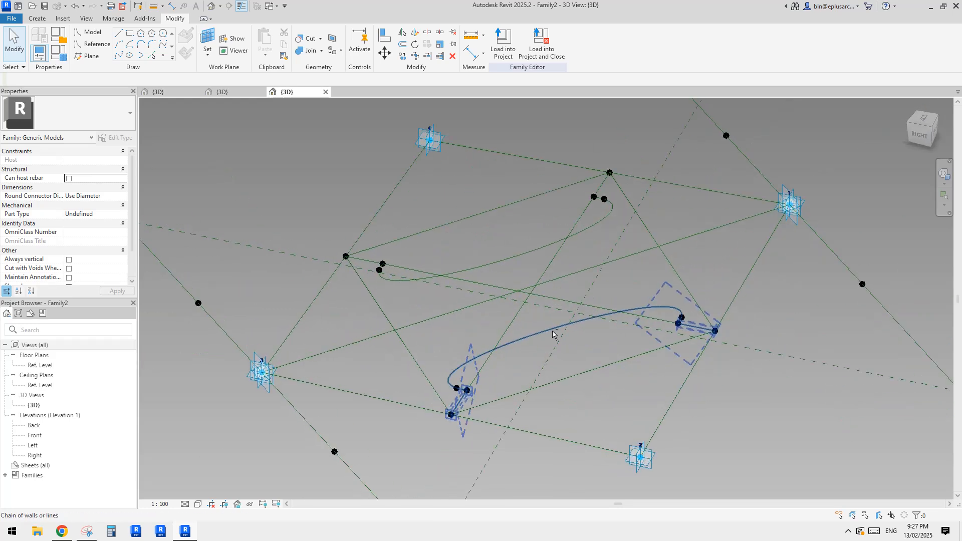
left_click(164, 57)
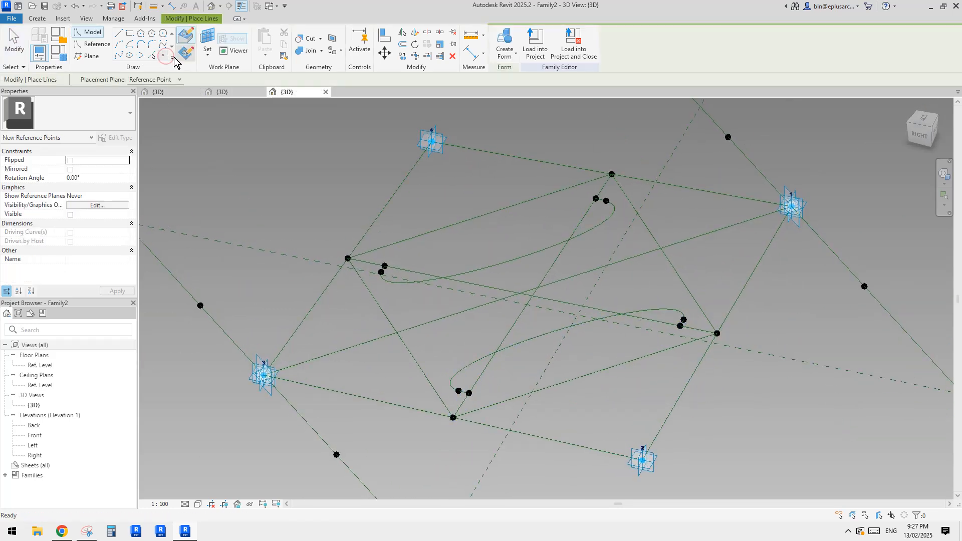
left_click(480, 216)
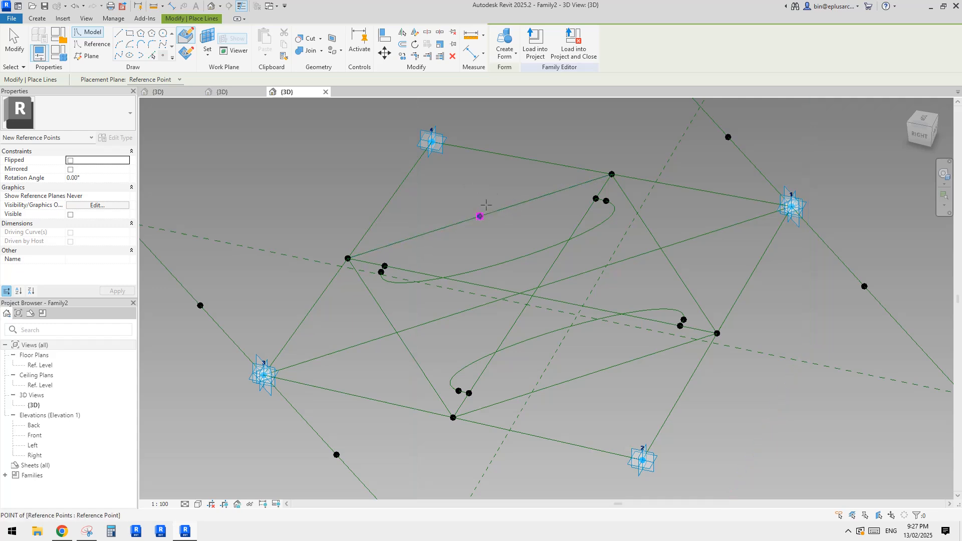
left_click(585, 375)
key("Escape")
key("Escape")
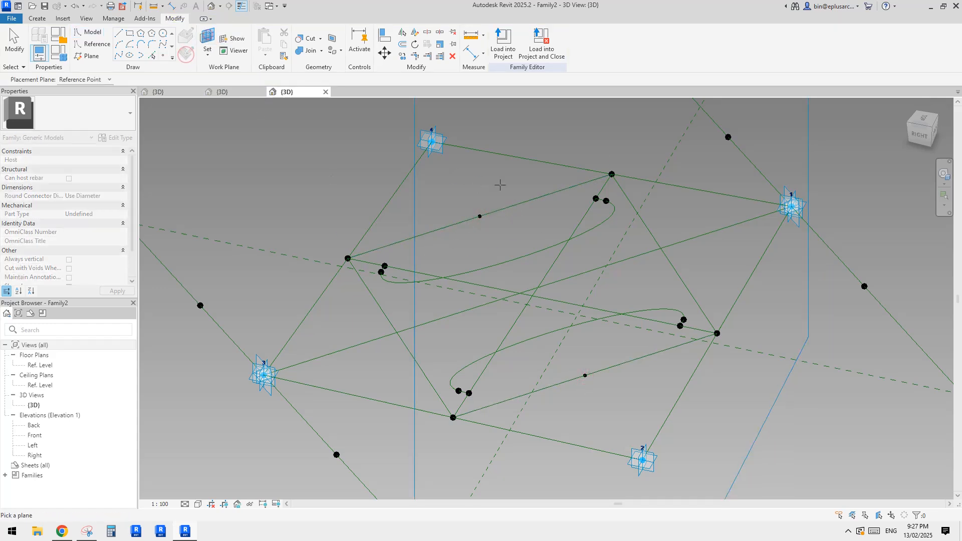
- Using each new midpoint's own plane as the work plane, place another reference point hosted on top of that midpoint
key("l")
key("i")
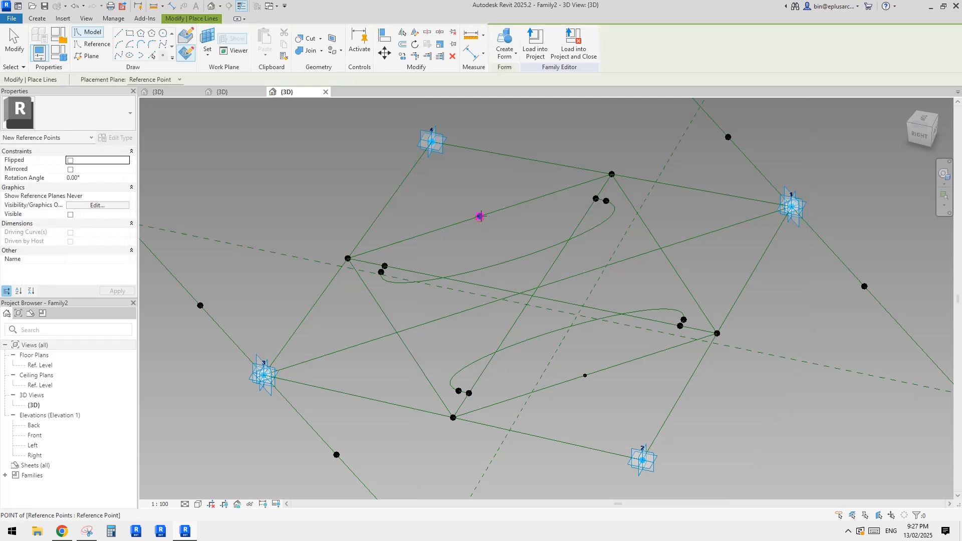
left_click(479, 217)
left_click(521, 297)
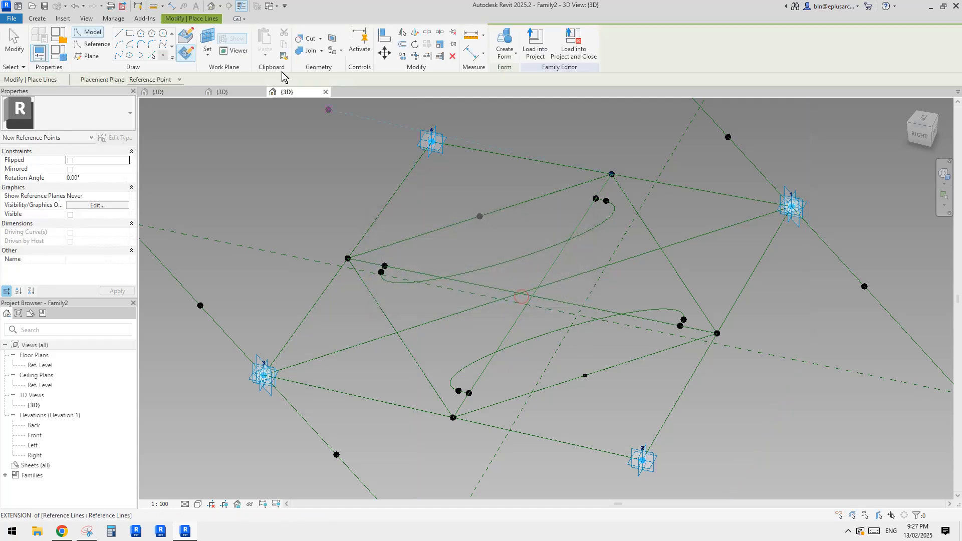
left_click(215, 39)
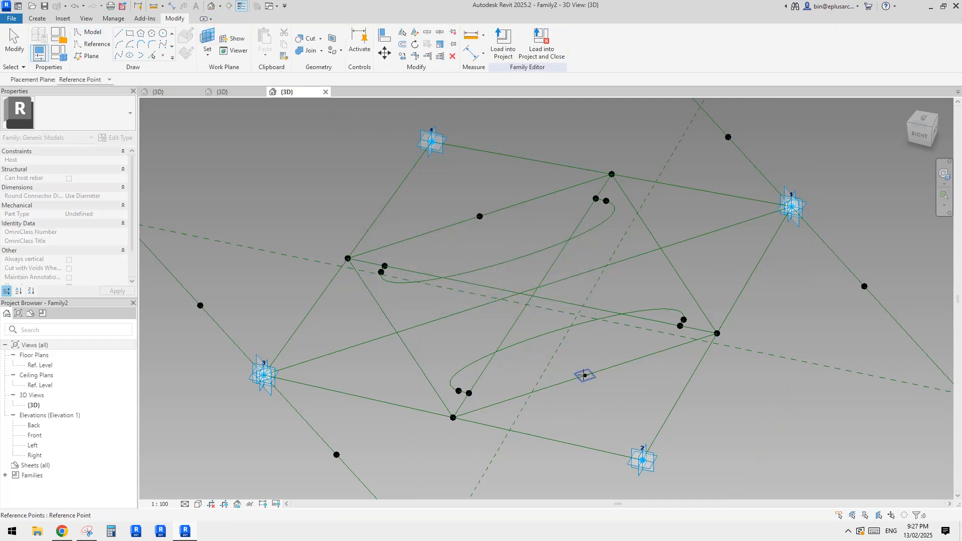
key("l")
key("i")
left_click(585, 376)
left_click(512, 299)
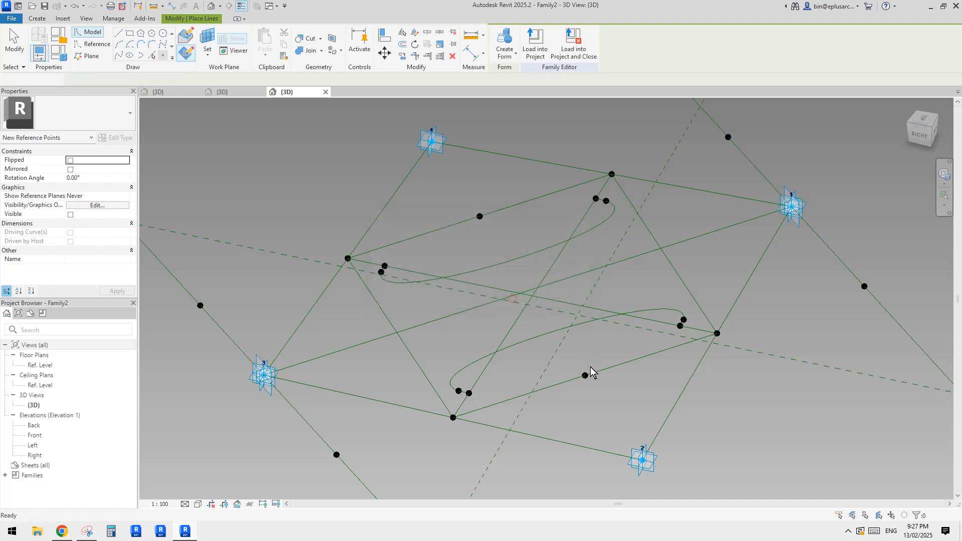
- Offset the two hosted points from their midpoints along the normal axis by about 292 and 295
key("Escape")
left_click(585, 375)
left_click(481, 218, "ctrl")
middle_click_drag(525, 287, 530, 275, "shift")
left_click(479, 224)
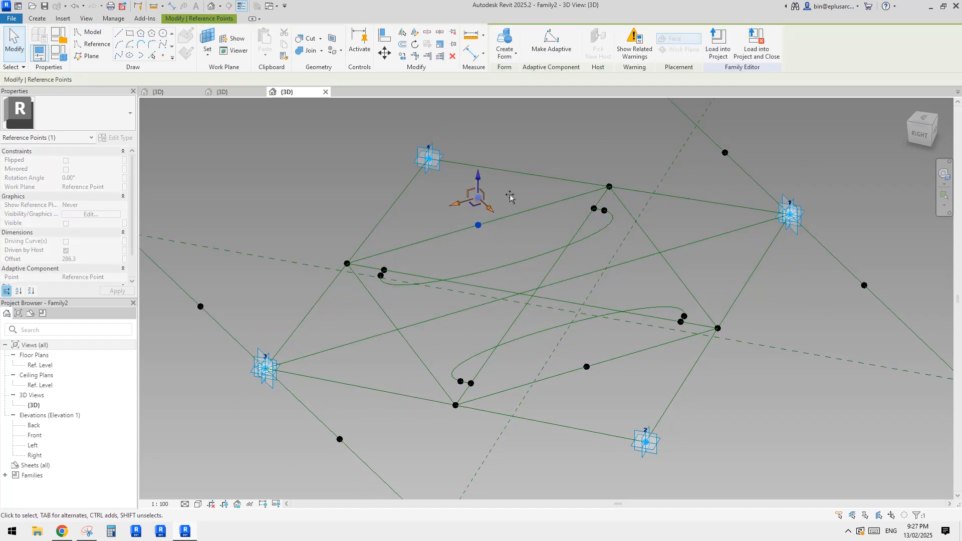
left_click(586, 368)
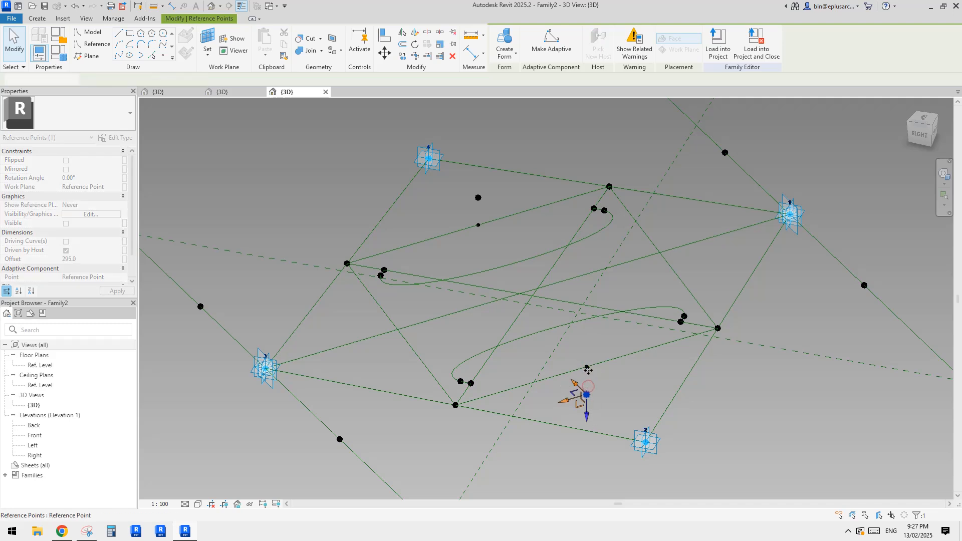
- Set the rotation angle of the host midpoint near adaptive point 2 to 180 degrees
left_click(587, 369)
left_click(95, 179)
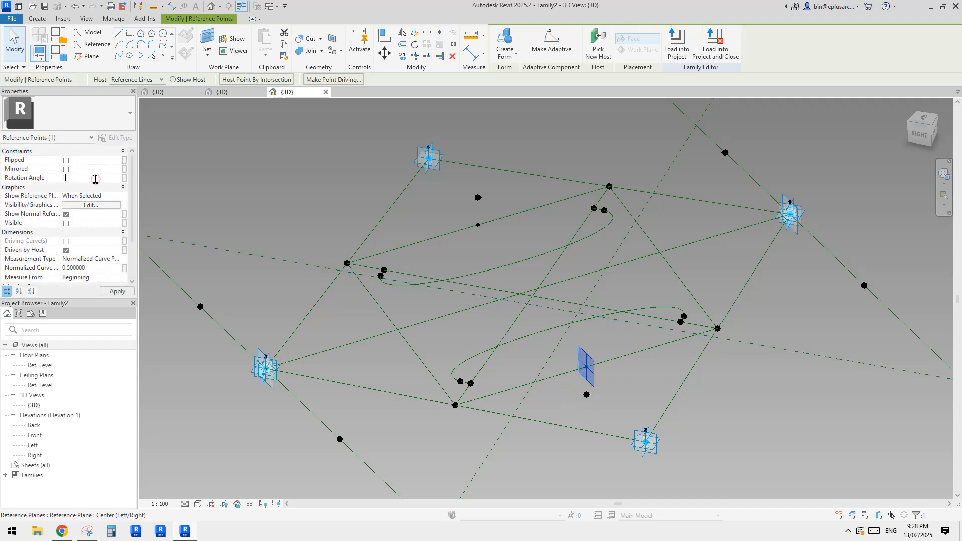
type("180")
left_click(487, 234)
- Link the offset of both hosted points to a new length type parameter named ofs
left_click(585, 341)
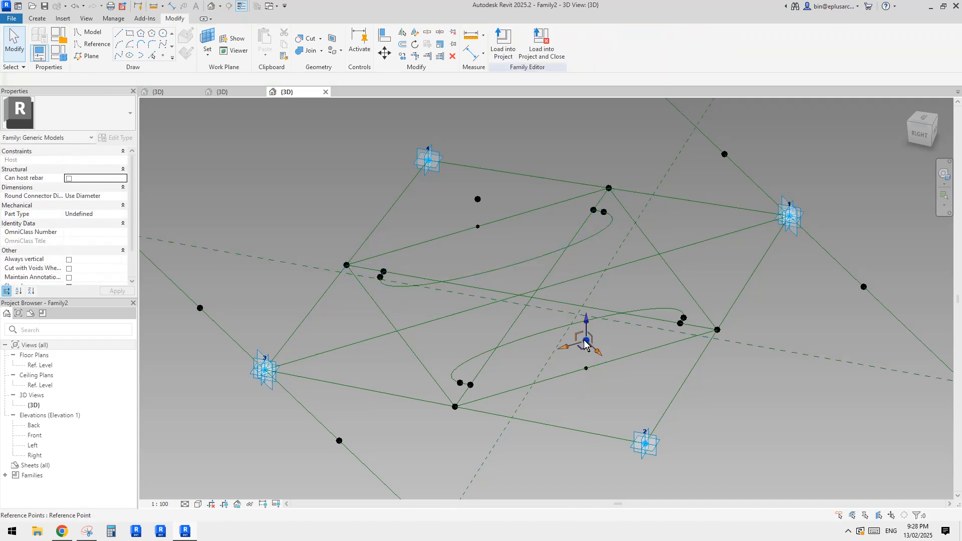
left_click(478, 199, "ctrl")
left_click(478, 199)
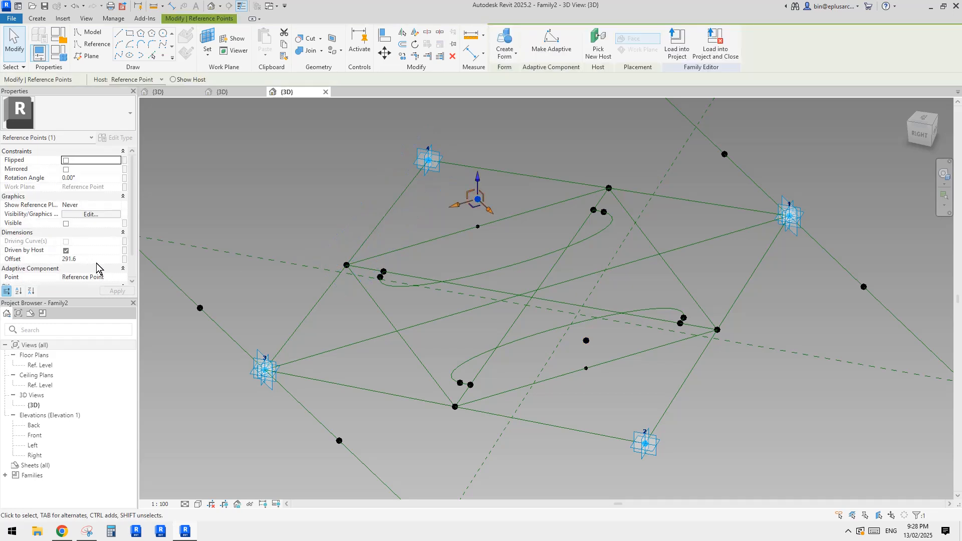
left_click(585, 341, "ctrl")
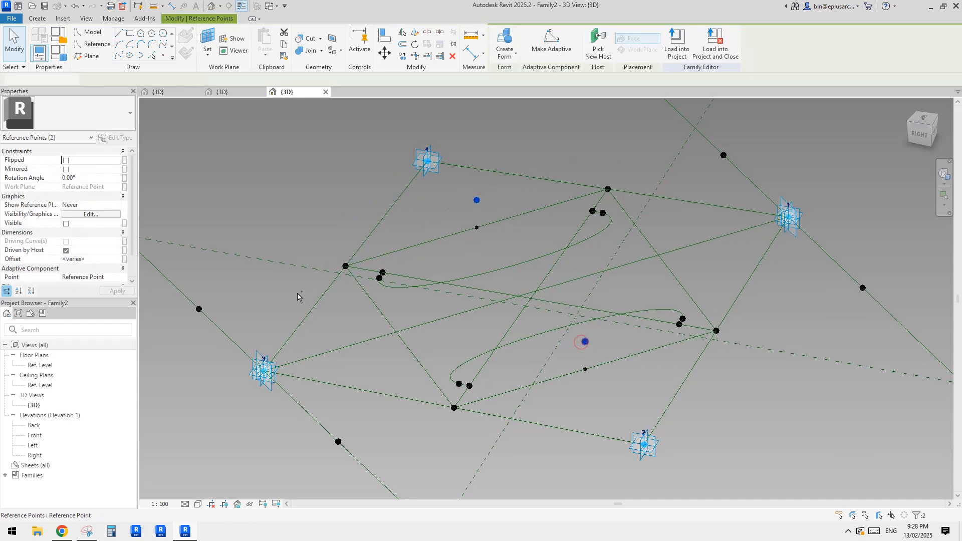
left_click(124, 259)
left_click(361, 347)
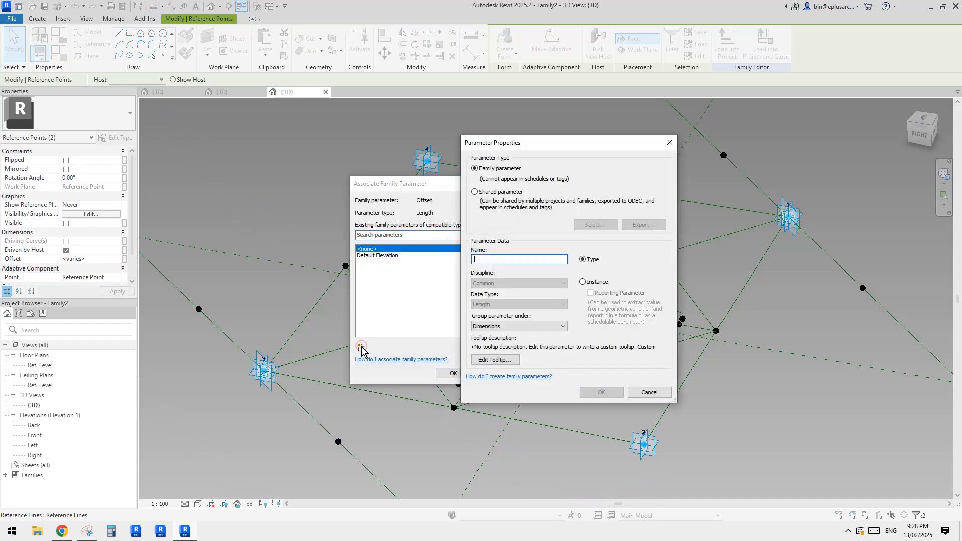
left_click(598, 282)
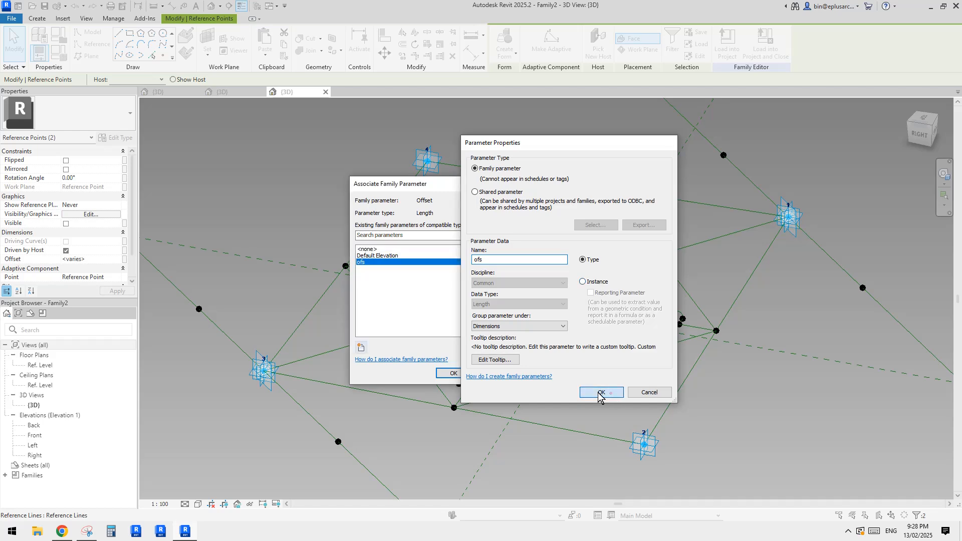
left_click(602, 392)
left_click(454, 374)
middle_click_drag(591, 313, 657, 312)
key("Escape")
- Join the two offset points with a spline through points and make it a reference line
left_click(650, 304)
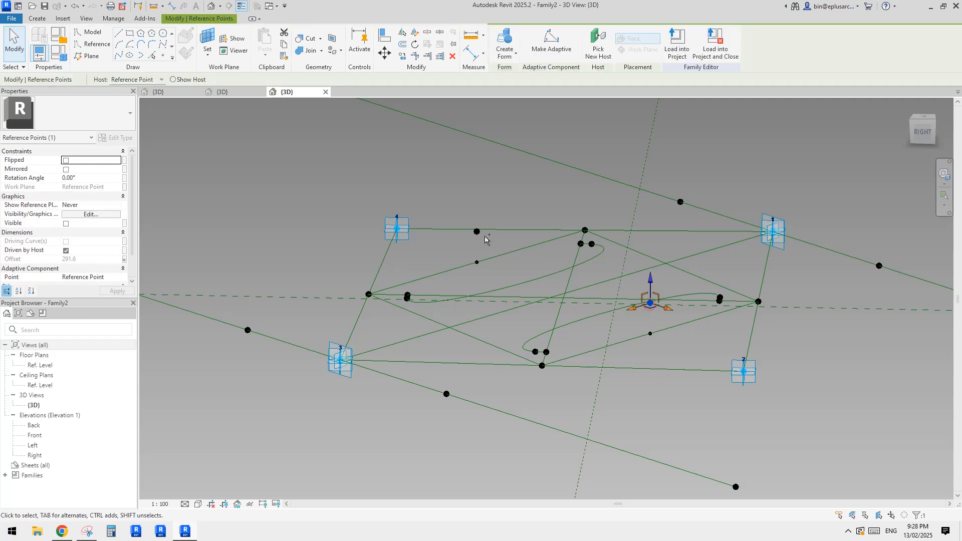
left_click(477, 232, "ctrl")
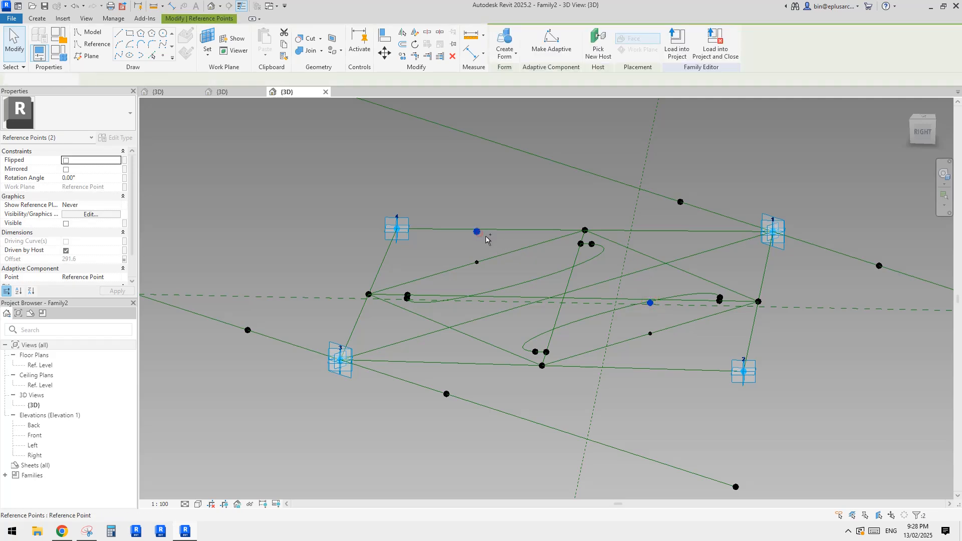
left_click(118, 56)
middle_click_drag(531, 265, 558, 254, "shift")
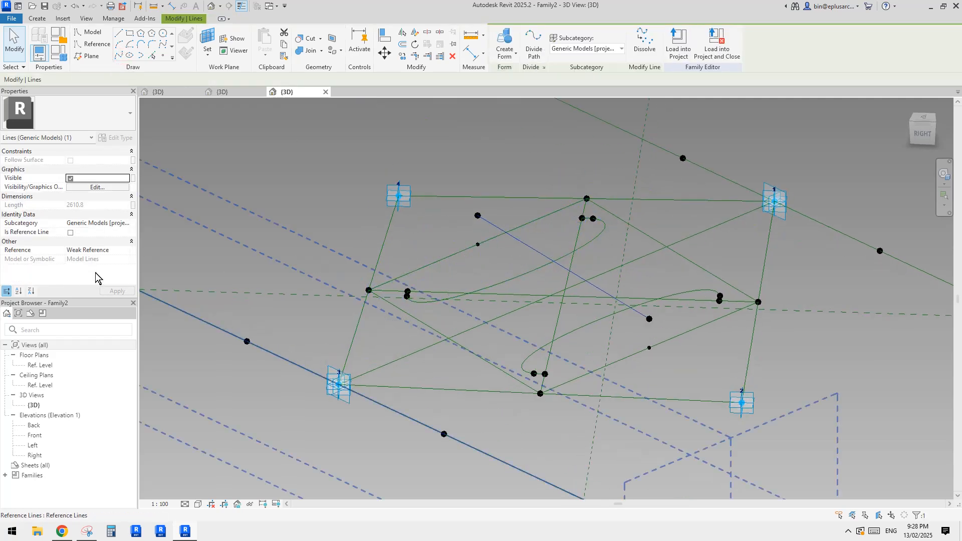
left_click(70, 234)
middle_click_drag(547, 307, 481, 346, "shift")
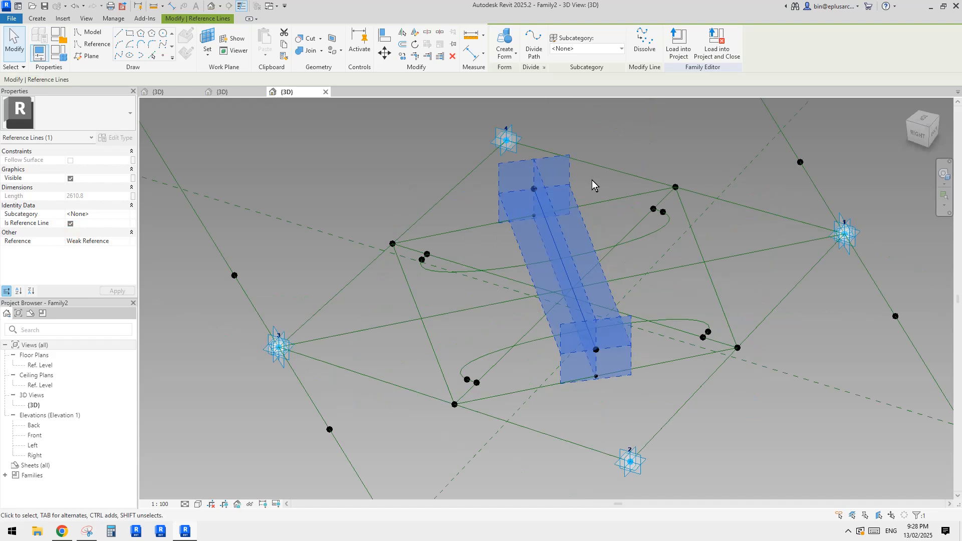
left_click(592, 180)
- Try to create a form from the five reference lines running across the component from adaptive point 3 to adaptive point 1
middle_click_drag(558, 259, 572, 238)
scroll(552, 295, "down", 1)
left_click(336, 286)
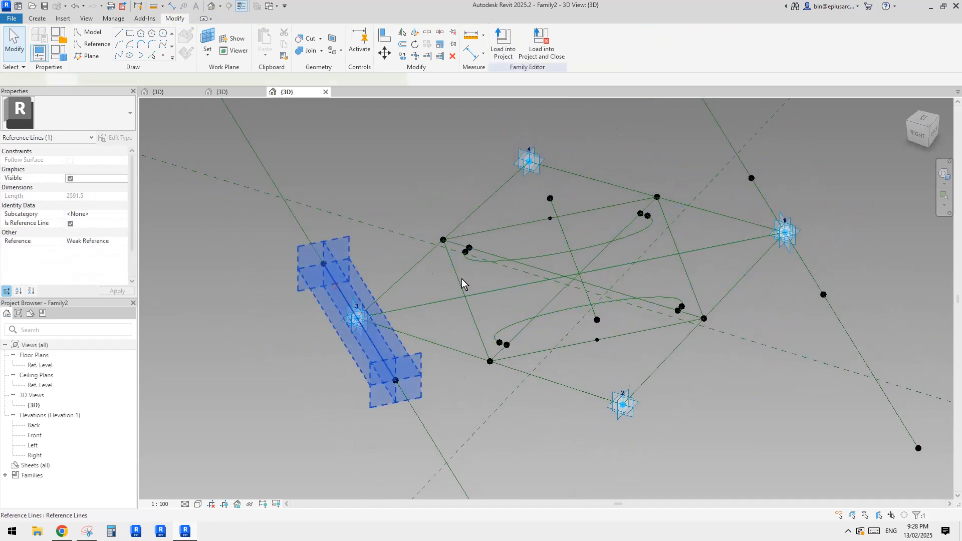
left_click(458, 278, "ctrl")
left_click(572, 254, "ctrl")
left_click(679, 251, "ctrl")
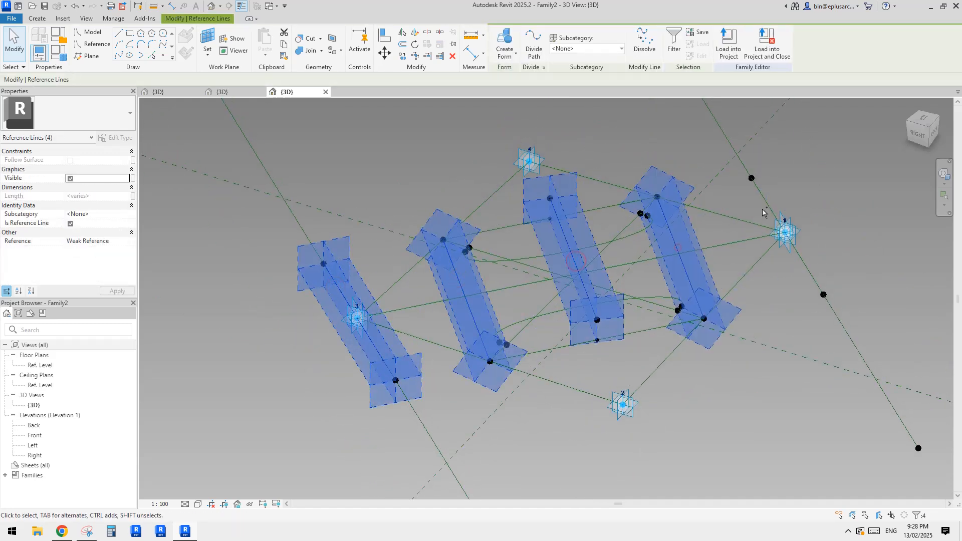
left_click(765, 206, "ctrl")
mouse_move(658, 239)
middle_mouse_down()
mouse_move(646, 227)
mouse_move(667, 251)
middle_mouse_up()
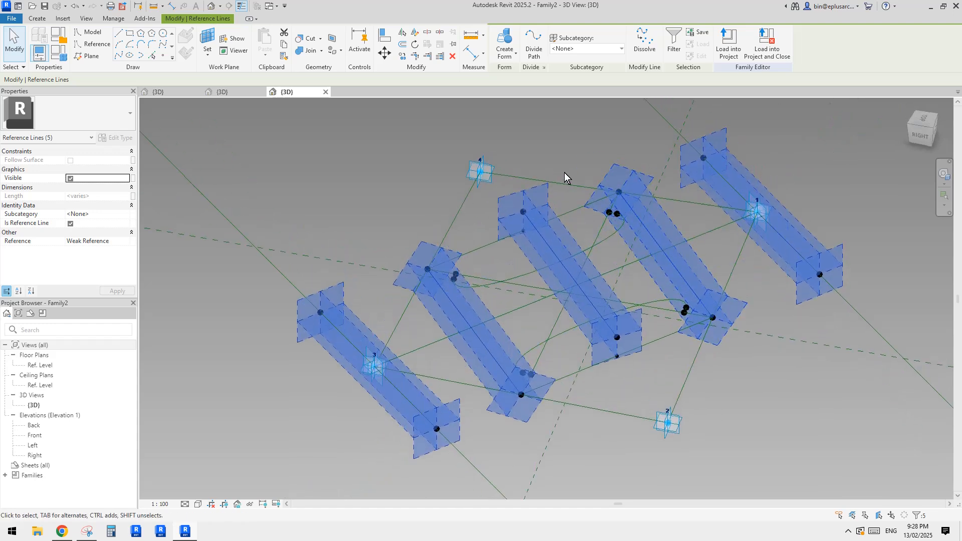
middle_click_drag(561, 159, 556, 173)
left_click(507, 40)
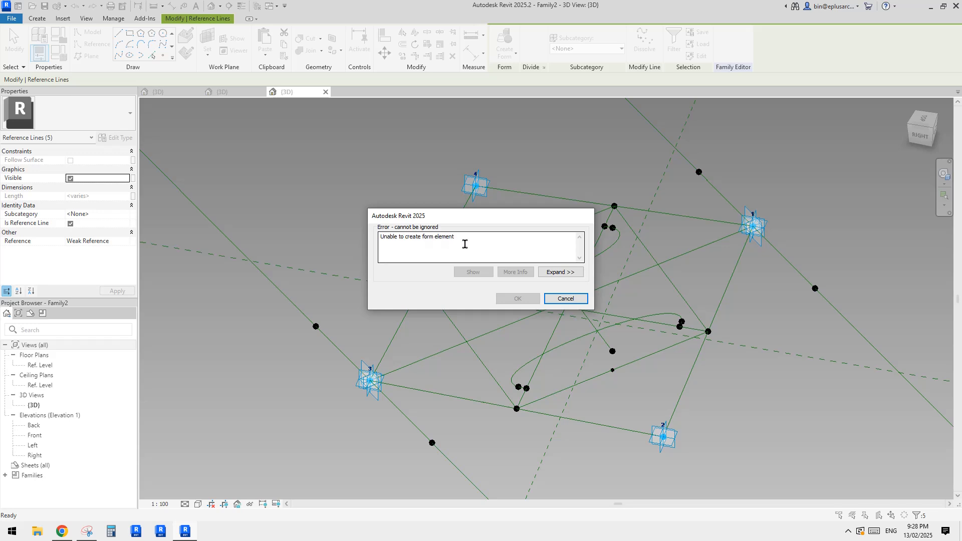
left_click(566, 298)
- Change the ofs parameter in the family types so both offset points sit on their host midpoints
middle_click_drag(607, 287, 612, 260)
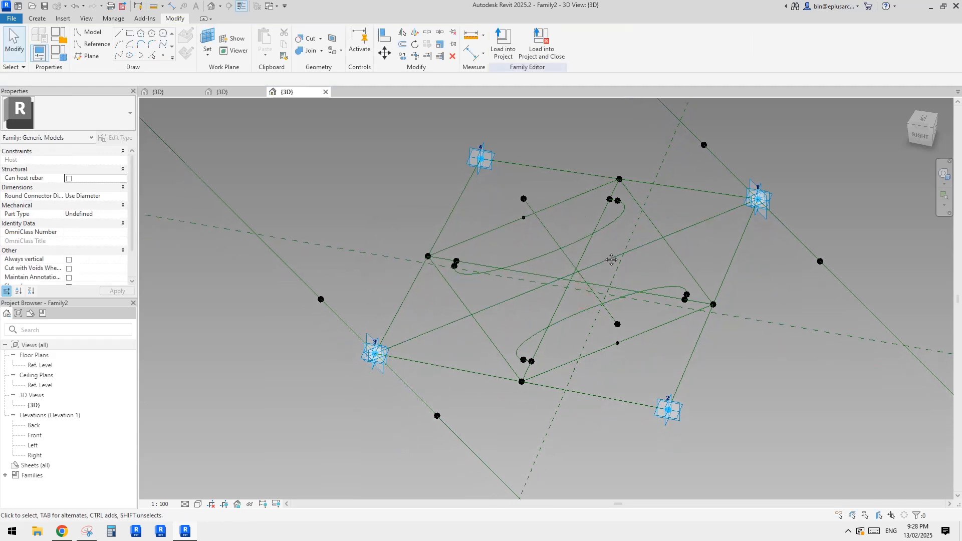
left_click(523, 200)
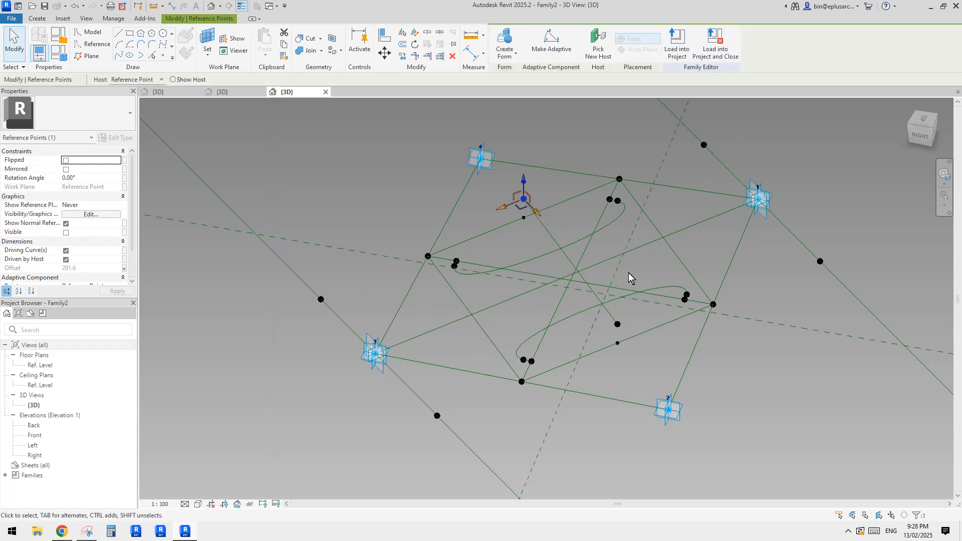
left_click(617, 324, "ctrl")
middle_click_drag(618, 326, 634, 250, "shift")
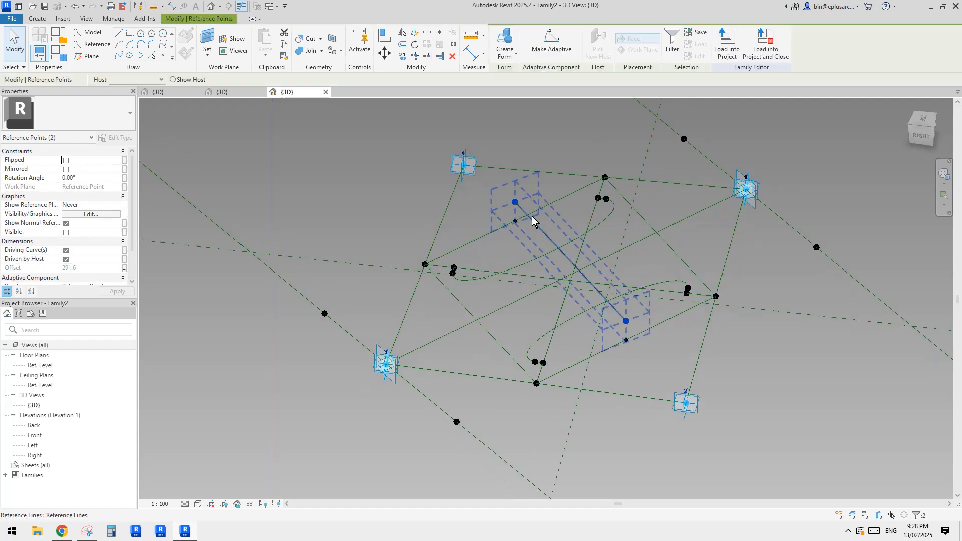
left_click(55, 57)
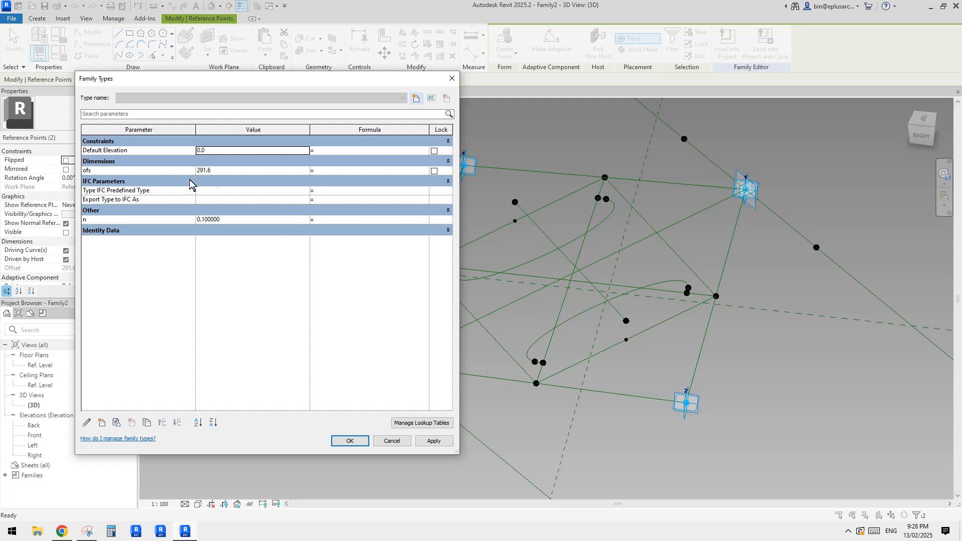
left_click(352, 442)
left_click(303, 303)
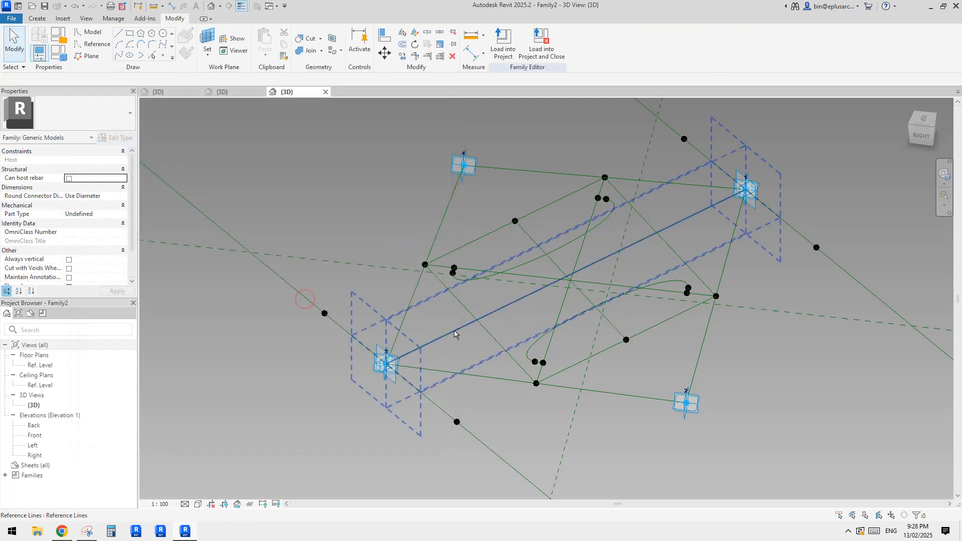
- Create a form from the five reference lines running across the component from adaptive point 3 to adaptive point 1
left_click(365, 347)
left_click(463, 306, "ctrl")
left_click(565, 273, "ctrl")
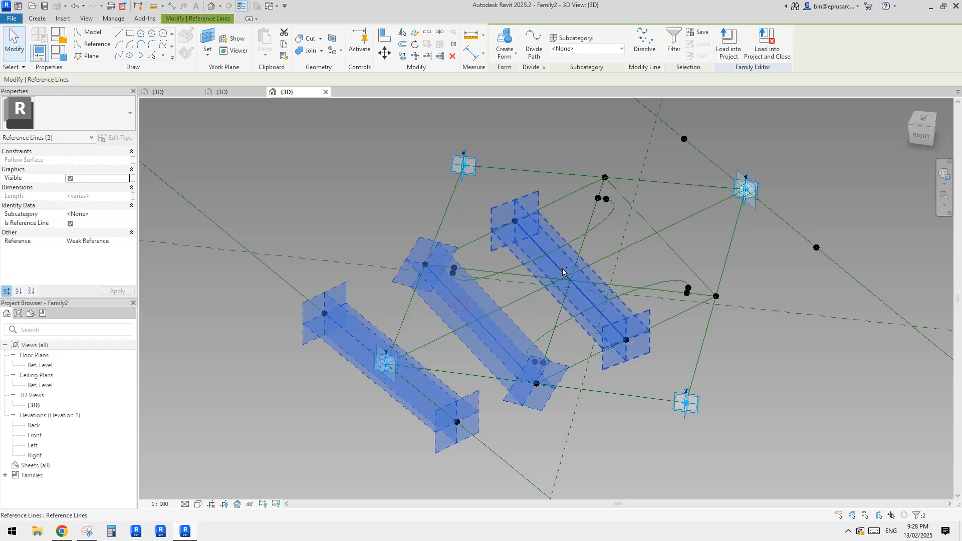
left_click(646, 220, "ctrl")
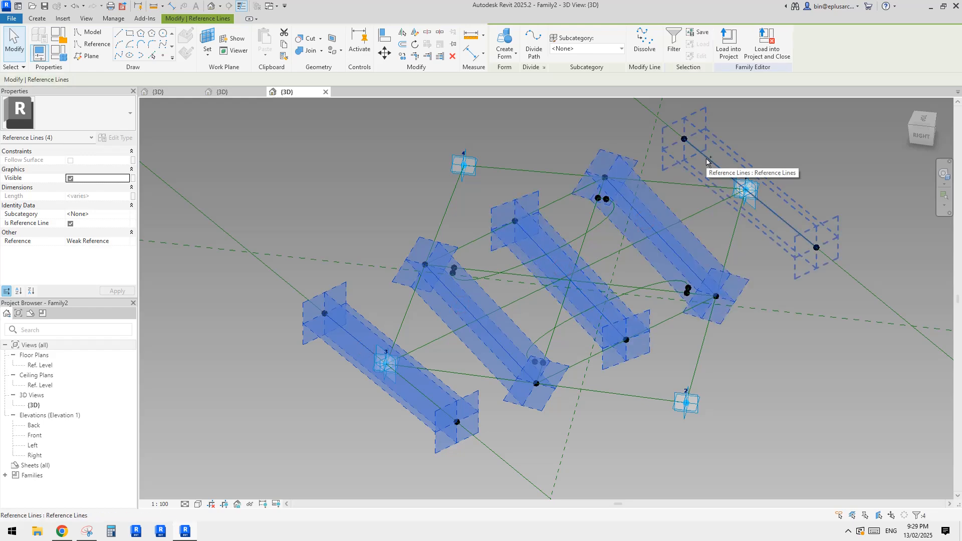
left_click(706, 159, "ctrl")
middle_click_drag(679, 339, 684, 365, "shift")
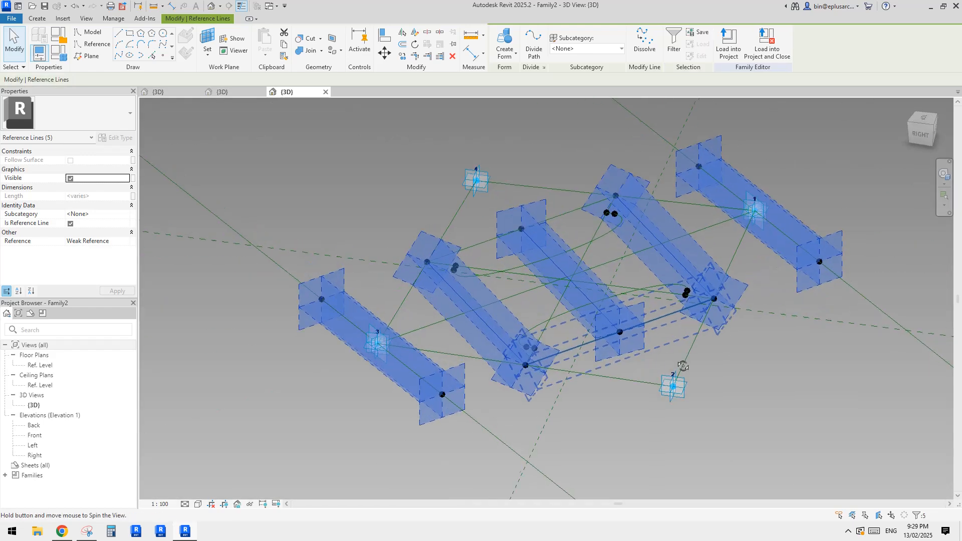
middle_click_drag(656, 335, 646, 350)
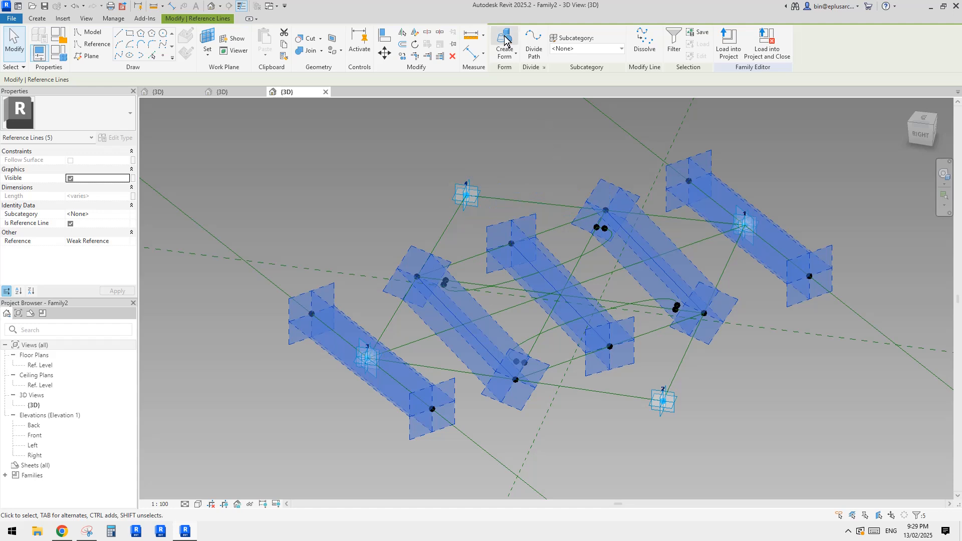
middle_click_drag(814, 179, 838, 183)
- Set the ofs parameter to 500 in the family types and apply it to bend the lofted form
left_click(60, 54)
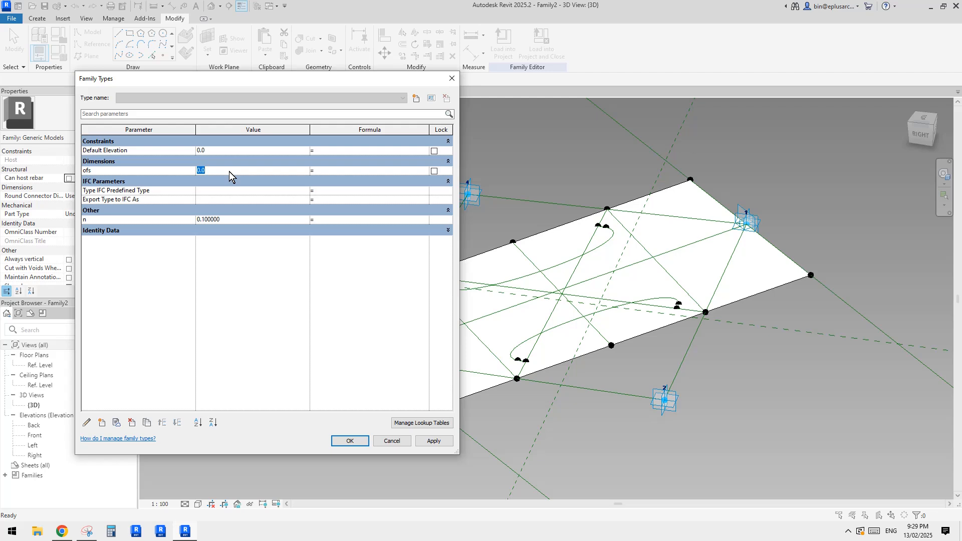
type("5000")
left_click(446, 440)
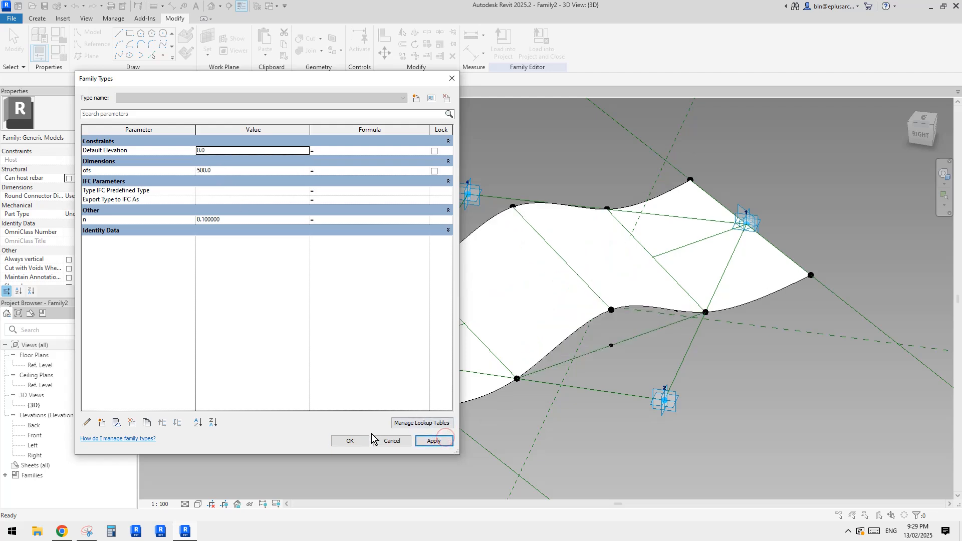
left_click(356, 441)
- Temporarily hide the lofted form so the reference points and lines beneath it are accessible
mouse_move(594, 352)
middle_mouse_down("shift")
mouse_move(634, 258)
mouse_move(580, 279)
mouse_move(635, 295)
mouse_move(743, 387)
mouse_move(673, 376)
mouse_move(603, 397)
mouse_move(531, 279)
mouse_move(655, 380)
mouse_move(608, 386)
mouse_move(552, 334)
mouse_move(548, 350)
mouse_move(533, 337)
middle_mouse_up("shift")
left_click(542, 277)
key("h")
key("h")
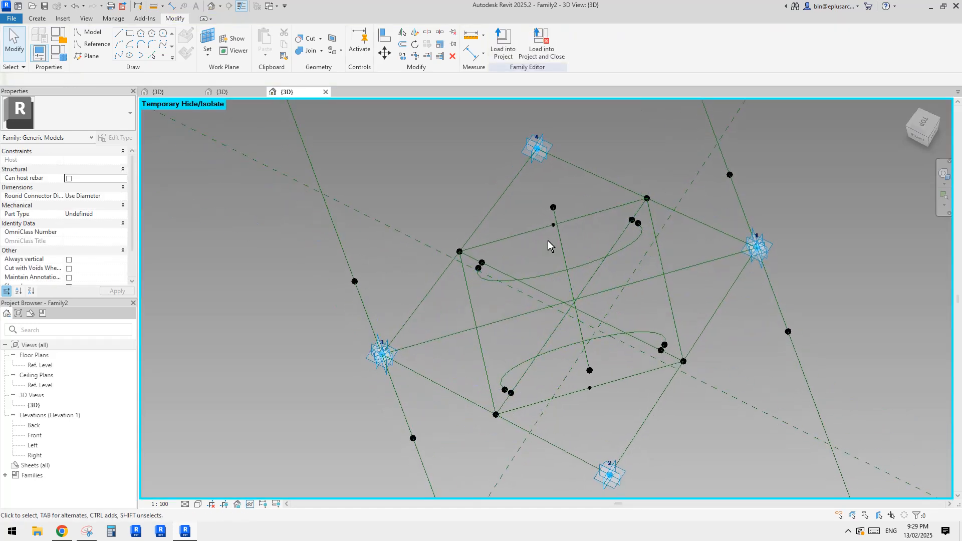
- Join the point on the edge between adaptive points 3 and 4 to the nearest outer hosted point with a spline through points as a reference line
middle_click_drag(432, 257, 483, 227)
left_click(381, 248)
left_click(485, 217, "ctrl")
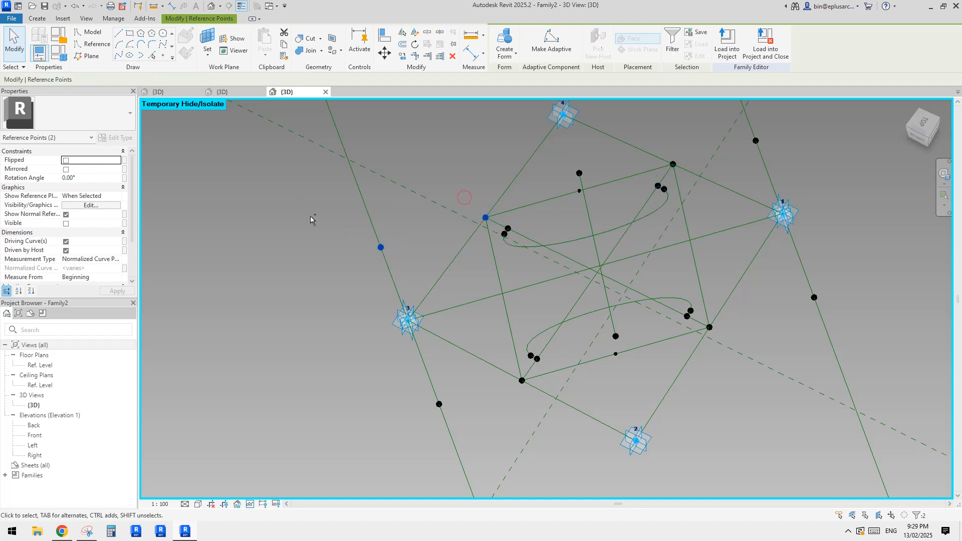
left_click(118, 56)
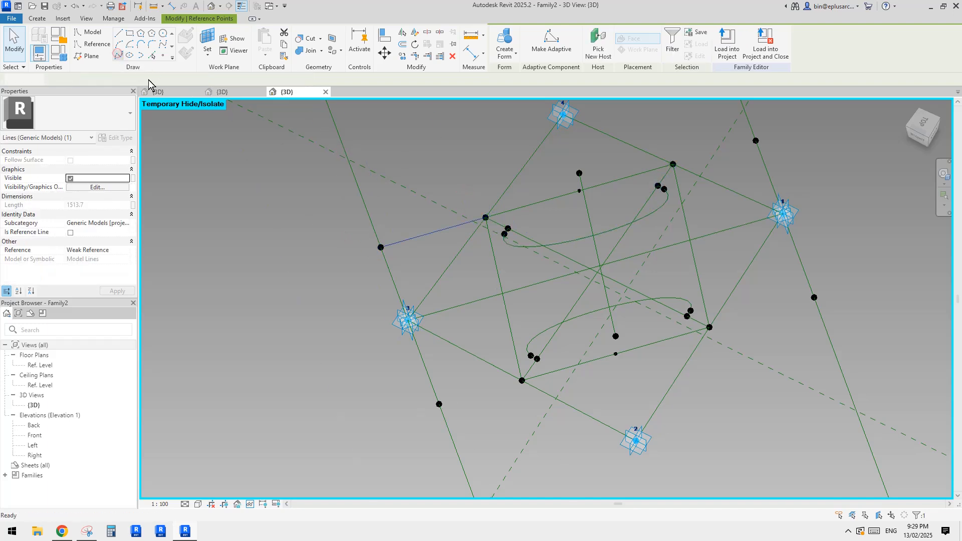
left_click(71, 233)
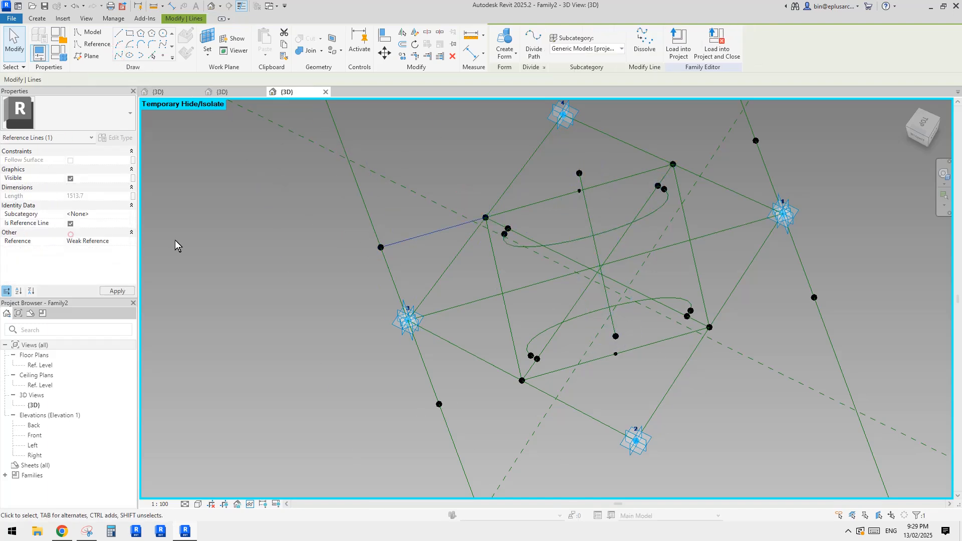
middle_click_drag(530, 270, 532, 271)
left_click(847, 532)
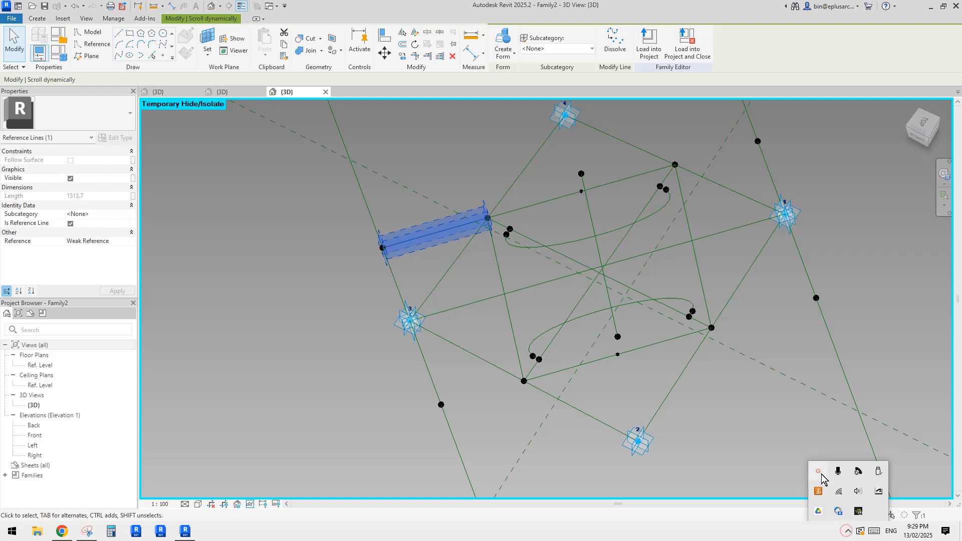
left_click(840, 489)
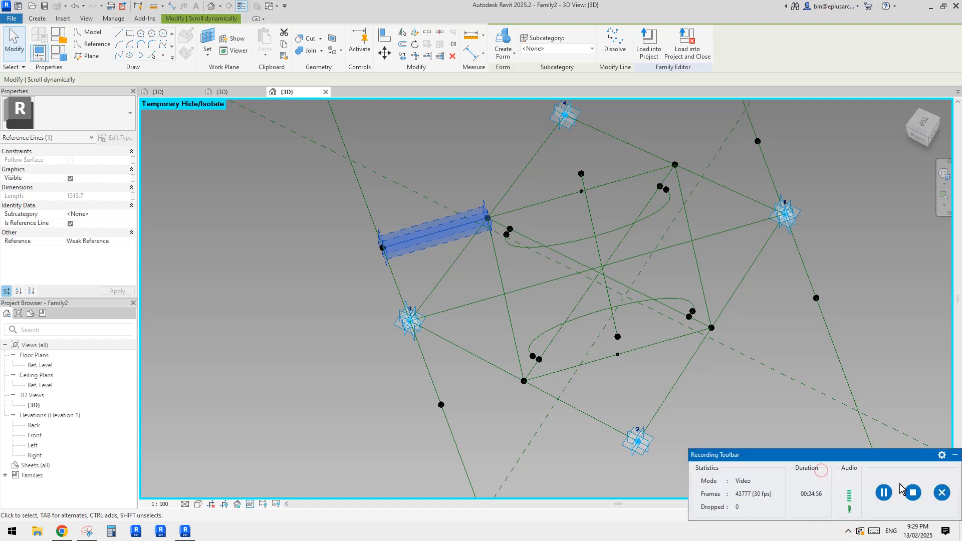
left_click(956, 457)
left_click(917, 457)
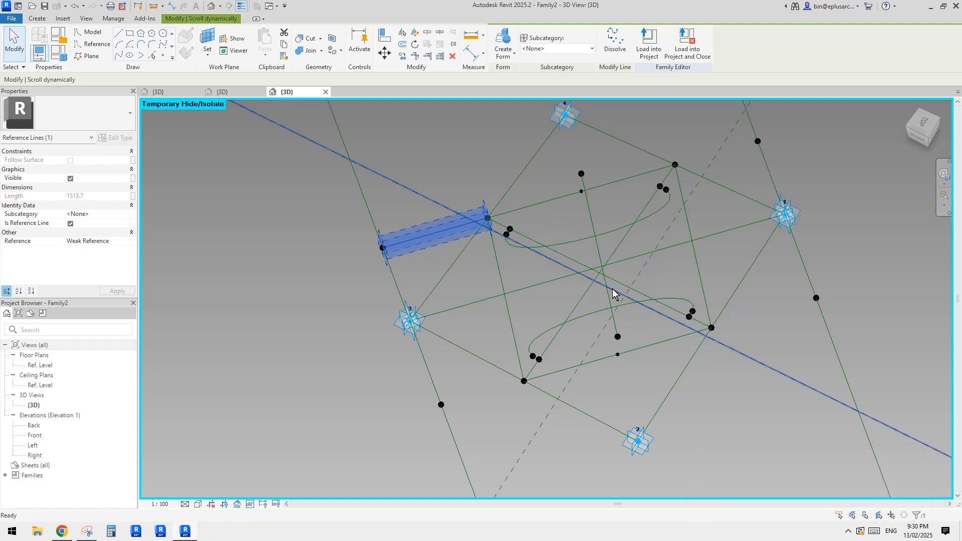
- Join the point on the edge between adaptive points 2 and 3 to the nearest outer hosted point with a reference line
middle_click_drag(550, 316, 473, 389)
left_click_drag(415, 372, 523, 411)
left_click_drag(540, 350, 579, 386, "ctrl")
left_click(117, 55)
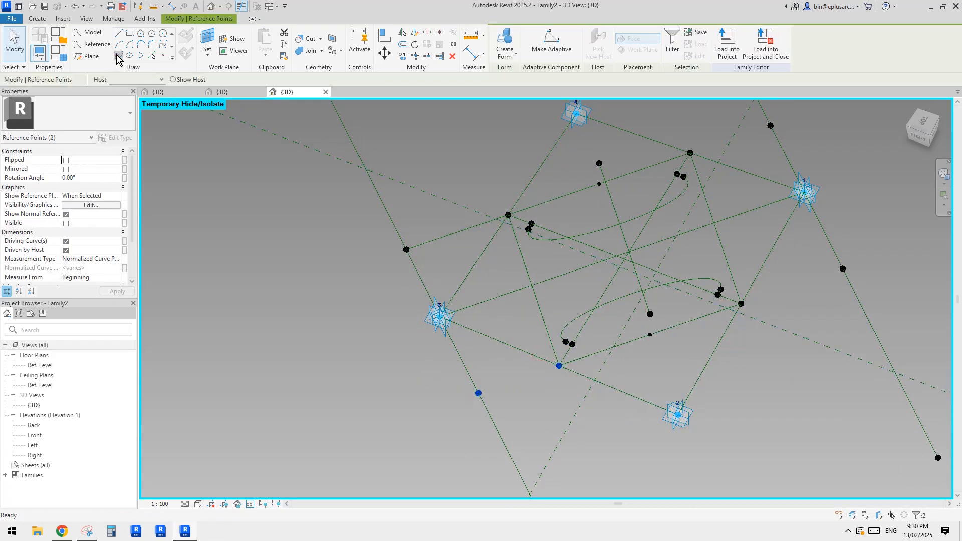
left_click(71, 232)
key("Escape")
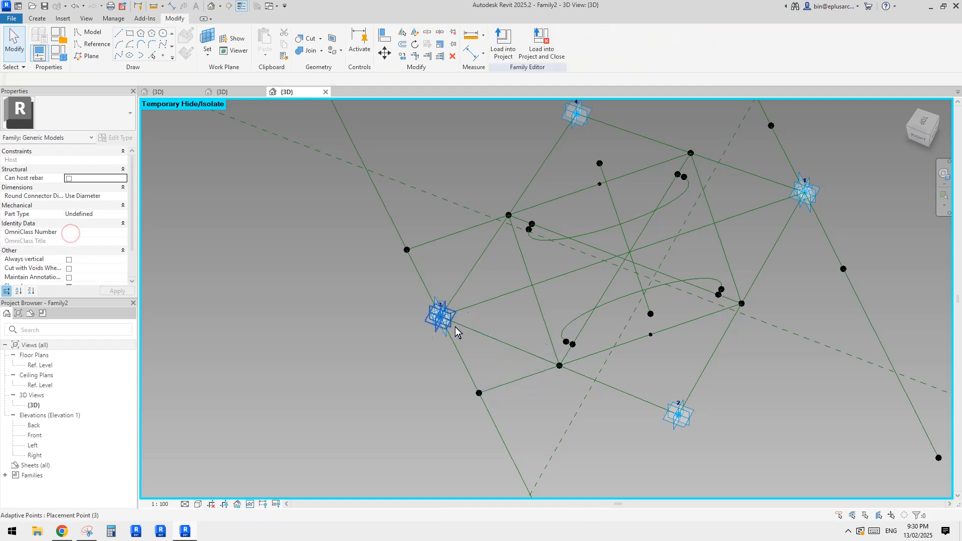
- Connect adaptive point 3 to the outer hosted point on the side of adaptive point 2 with a spline set as reference line
scroll(451, 333, "up", 3)
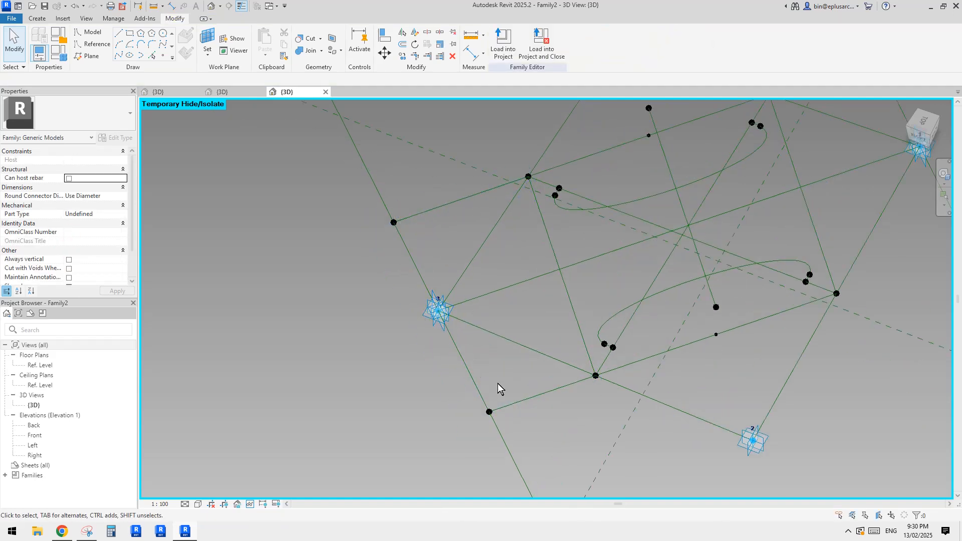
left_click(435, 321)
left_click(472, 357)
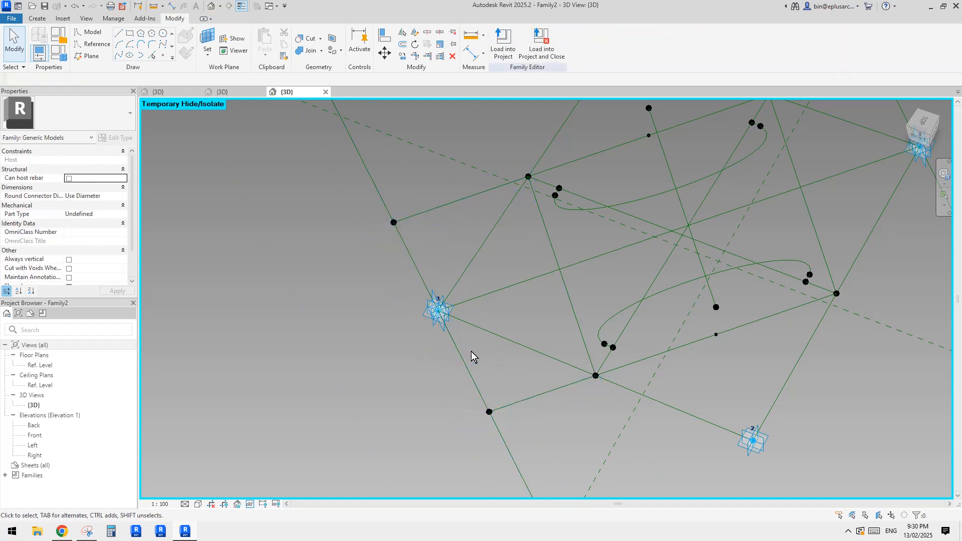
left_click(434, 331)
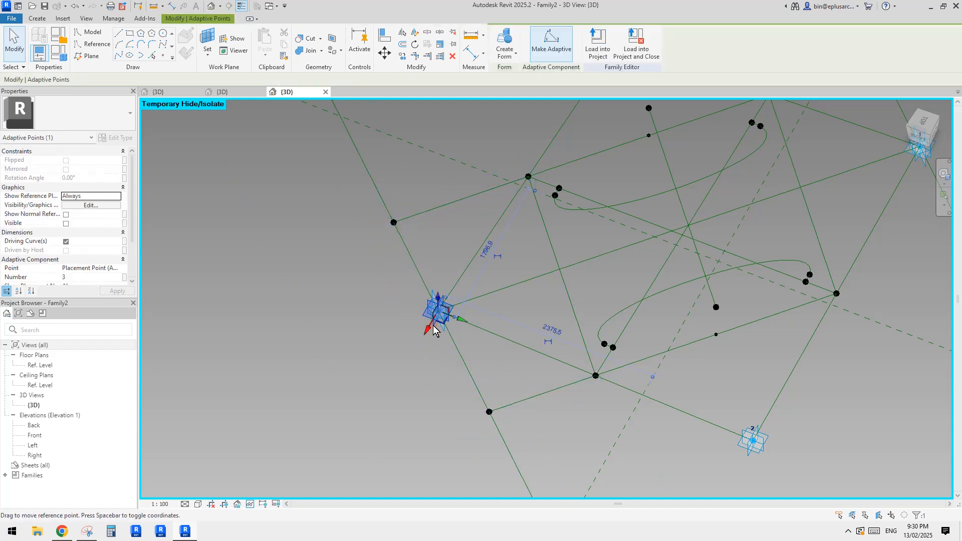
left_click(489, 412, "ctrl")
left_click(119, 59)
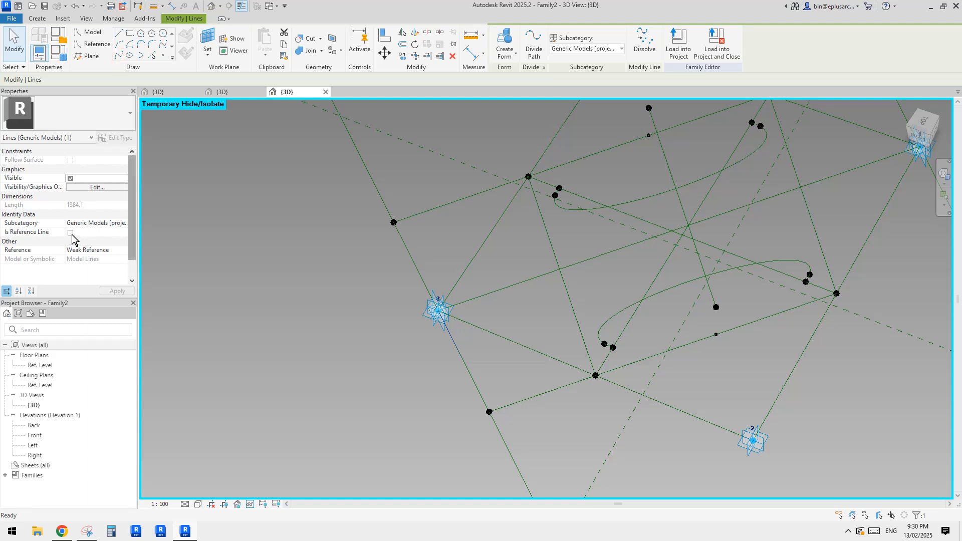
left_click(71, 233)
left_click(461, 241)
- Connect adaptive point 3 to the outer hosted point on the side of adaptive point 4 with a spline set as reference line
left_click(425, 319)
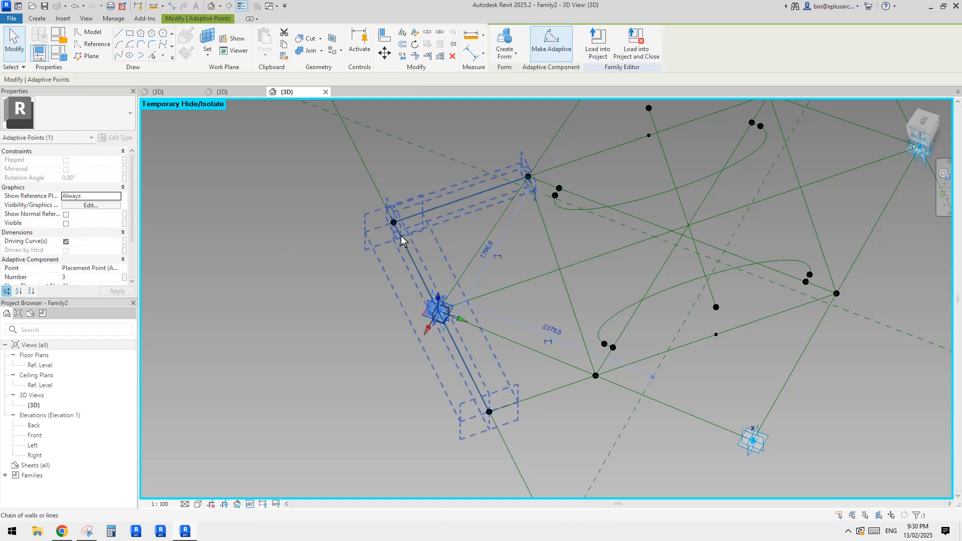
left_click(394, 223, "ctrl")
left_click(119, 56)
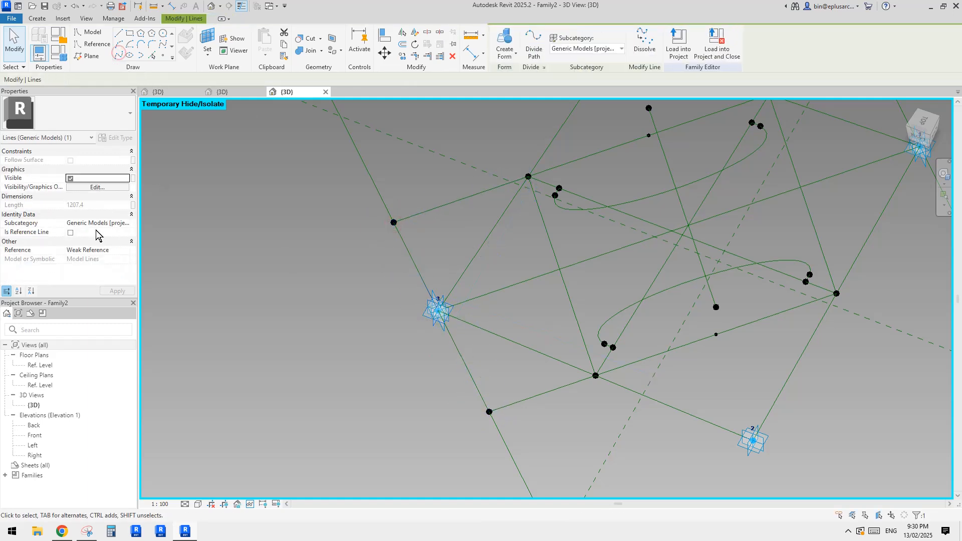
left_click(72, 234)
left_click(462, 252)
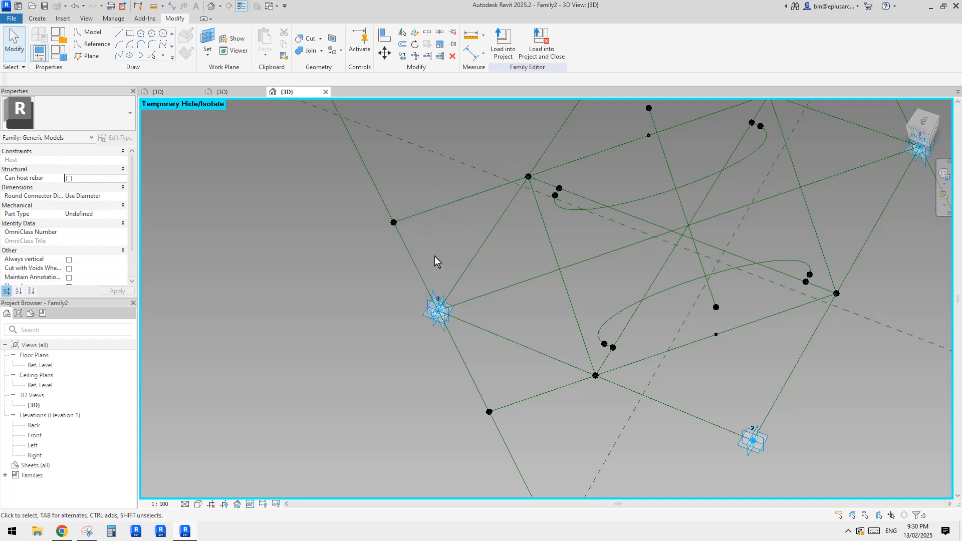
- Join the point on the edge between adaptive points 1 and 2 to the nearest outer hosted point with a reference line
middle_click_drag(545, 365, 508, 359)
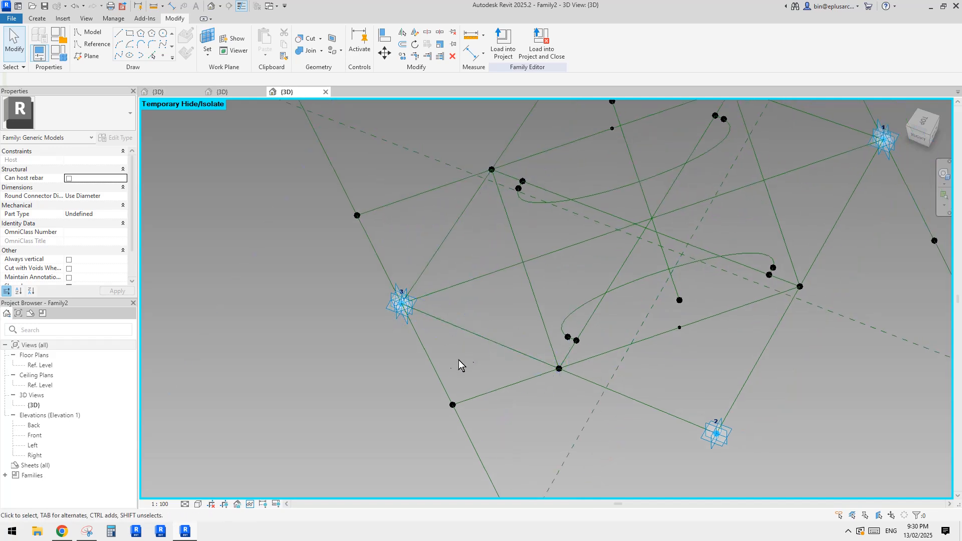
middle_click_drag(741, 271, 587, 383)
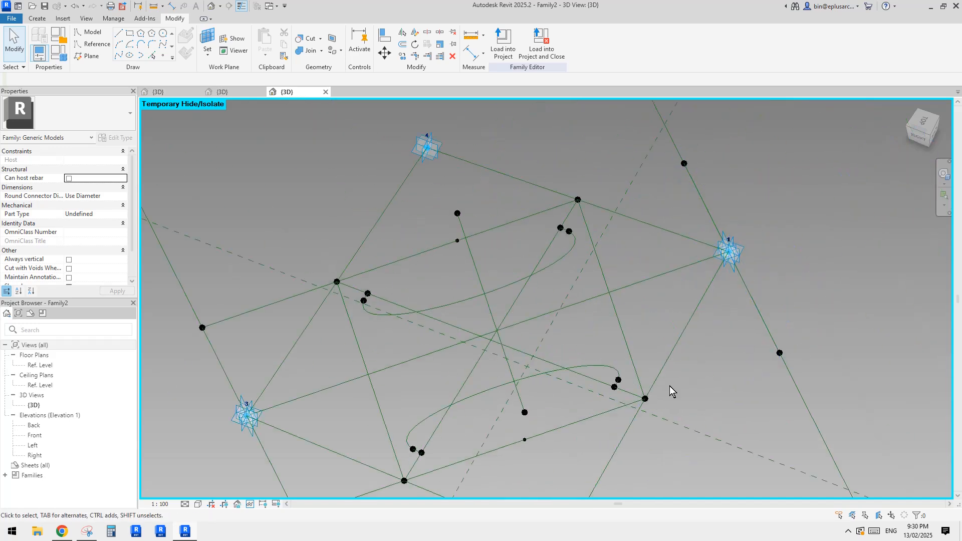
left_click(643, 397)
left_click(780, 353, "ctrl")
left_click(119, 56)
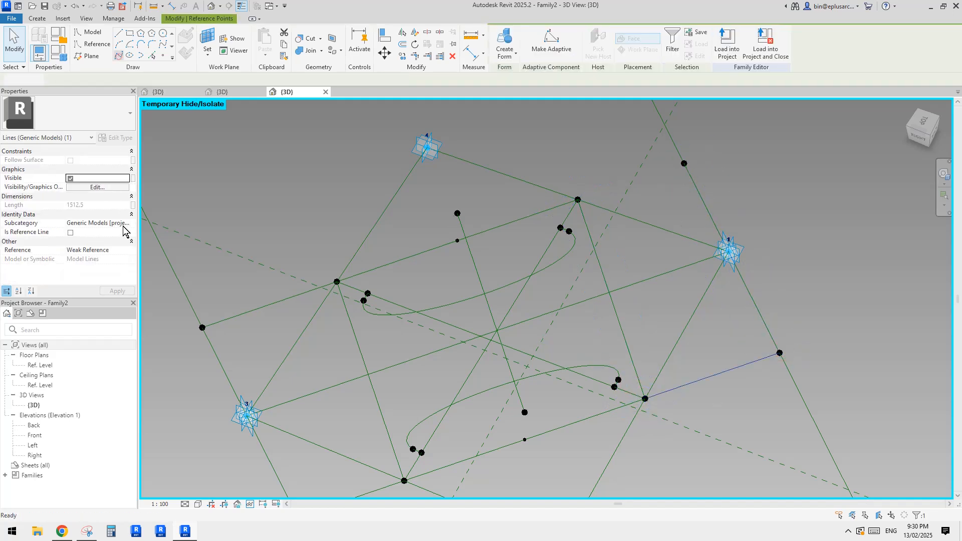
left_click(70, 233)
- Connect adaptive point 1 to the outer hosted point on the side of adaptive point 2 with a spline set as reference line
left_click(742, 255)
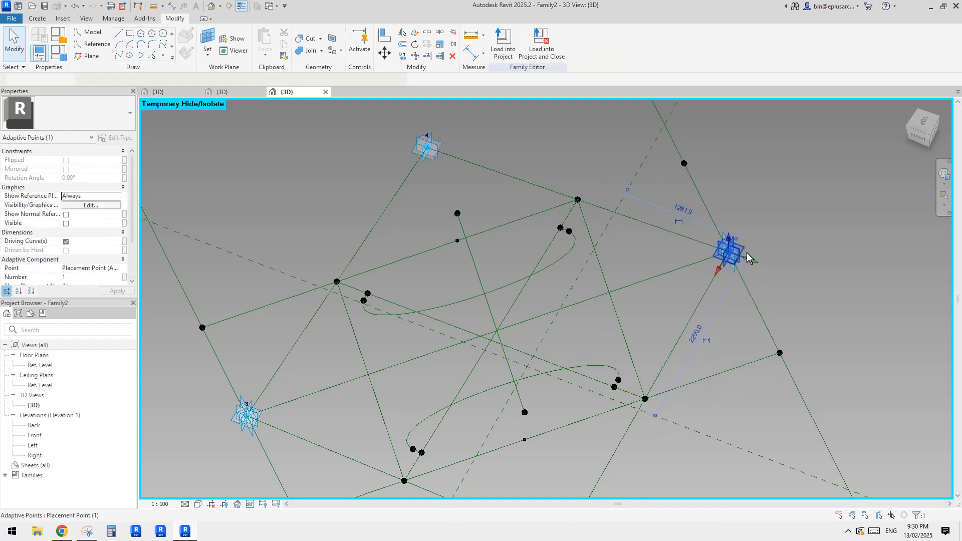
left_click(779, 353, "ctrl")
left_click(120, 56)
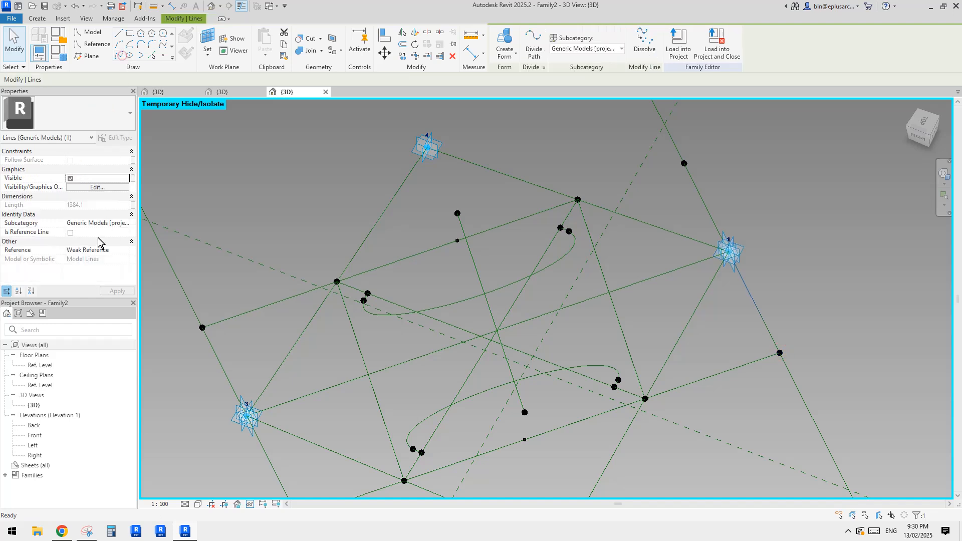
left_click(70, 232)
- Connect adaptive point 1 to the outer hosted point on the side of adaptive point 4 with a spline set as reference line
left_click(684, 164)
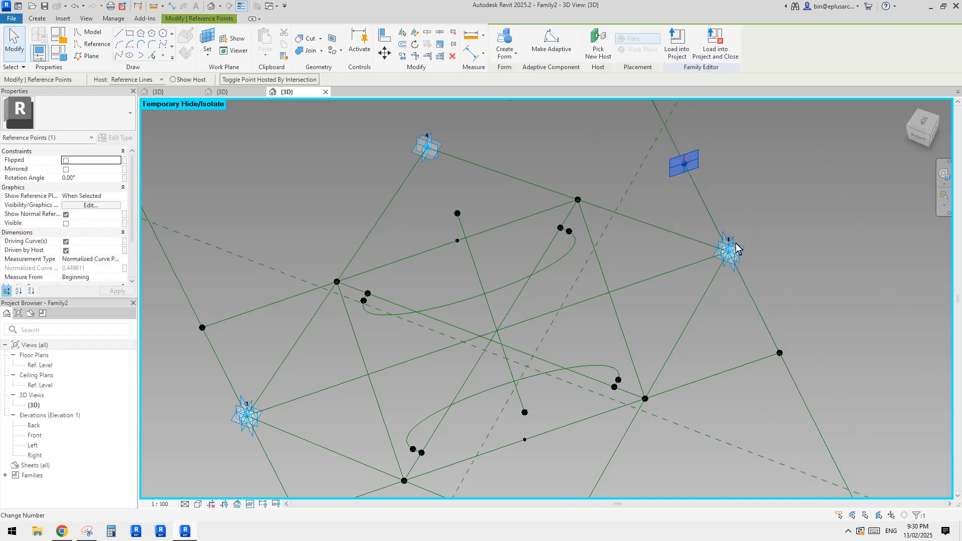
left_click(717, 230)
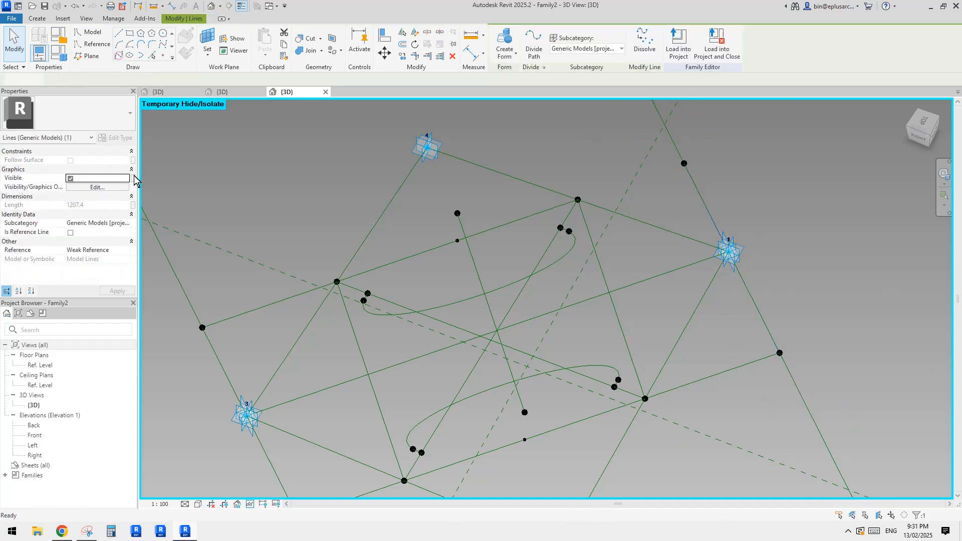
left_click(70, 233)
left_click(715, 193)
- Join the point on the edge between adaptive points 1 and 4 to the nearest outer hosted point with a reference line
left_click(685, 163)
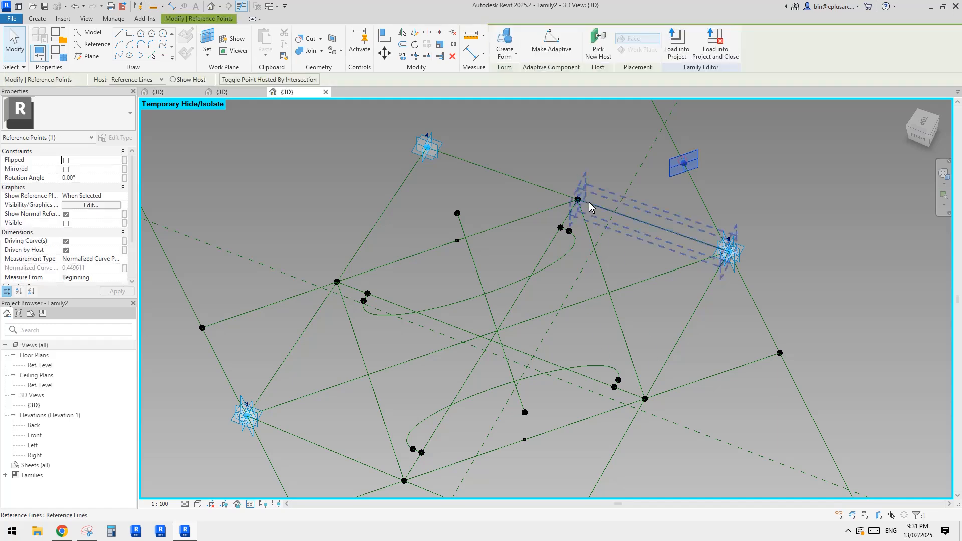
left_click(591, 196)
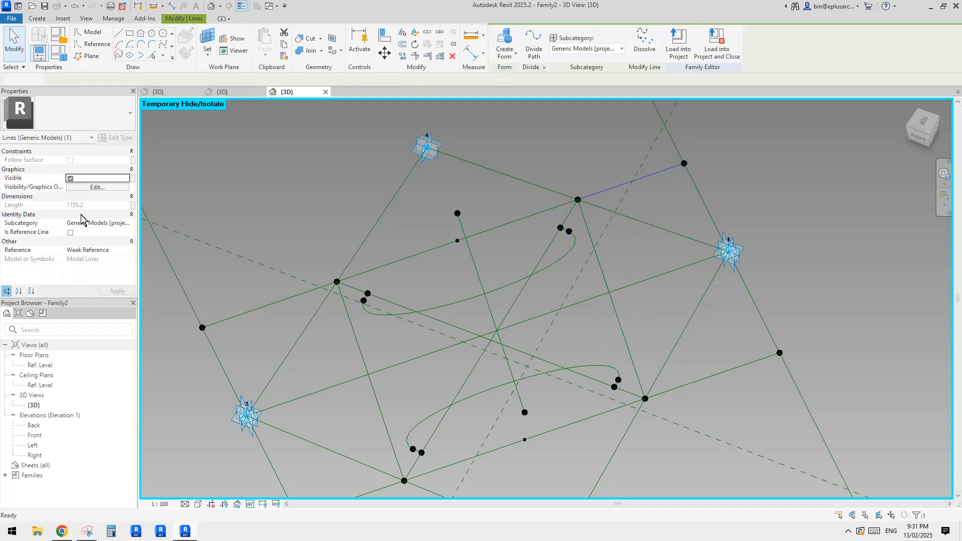
left_click(70, 233)
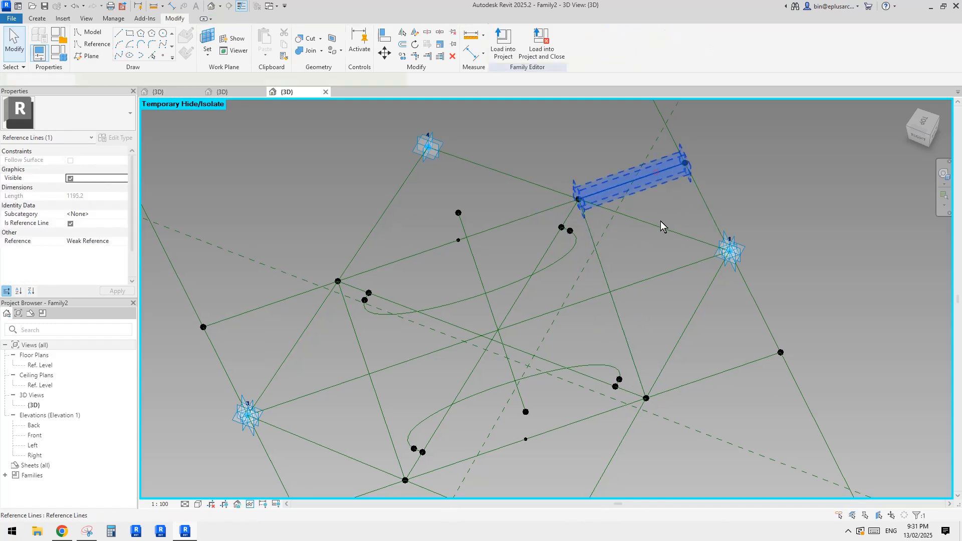
- Create a void form from the triangle of reference lines beside adaptive point 1, on the side of adaptive point 4
left_click(661, 224, "ctrl")
left_click(704, 201, "ctrl")
left_click(208, 52)
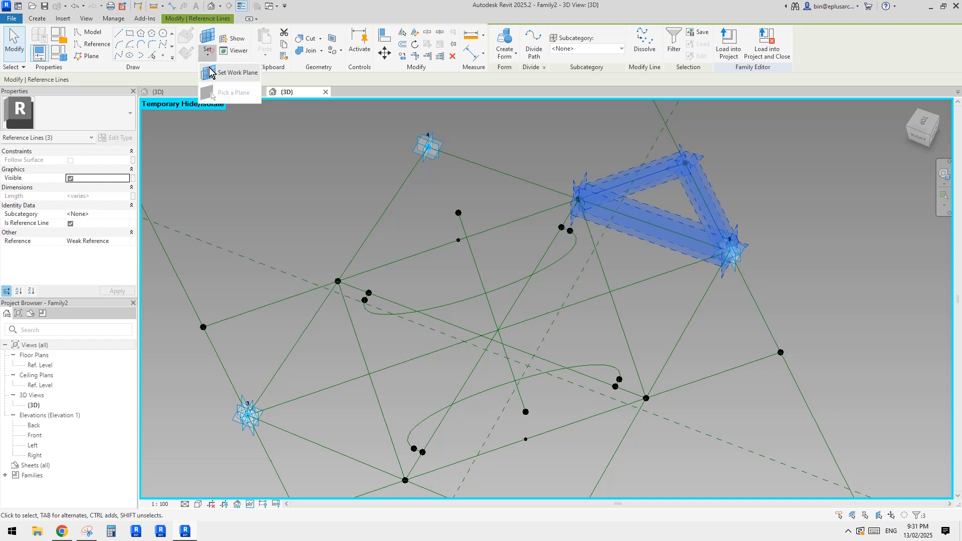
left_click(510, 56)
left_click(526, 99)
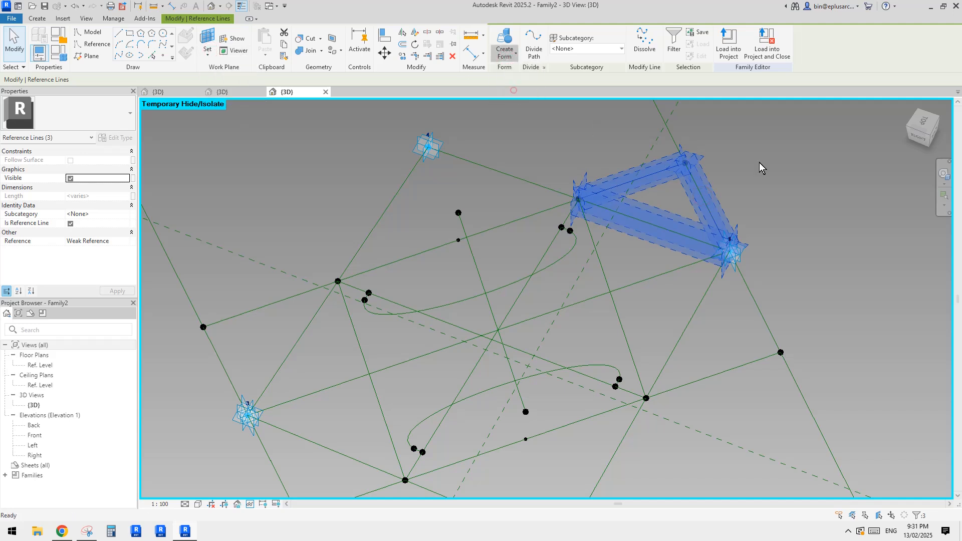
middle_click_drag(813, 182, 575, 160, "shift")
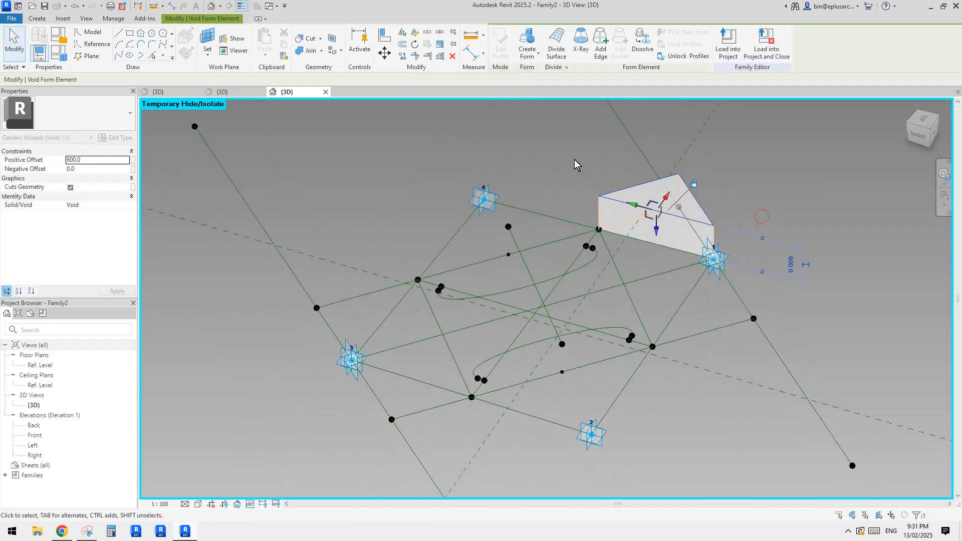
- Set the positive and negative offsets of the void beside adaptive point 1 to 1000
left_click(92, 170)
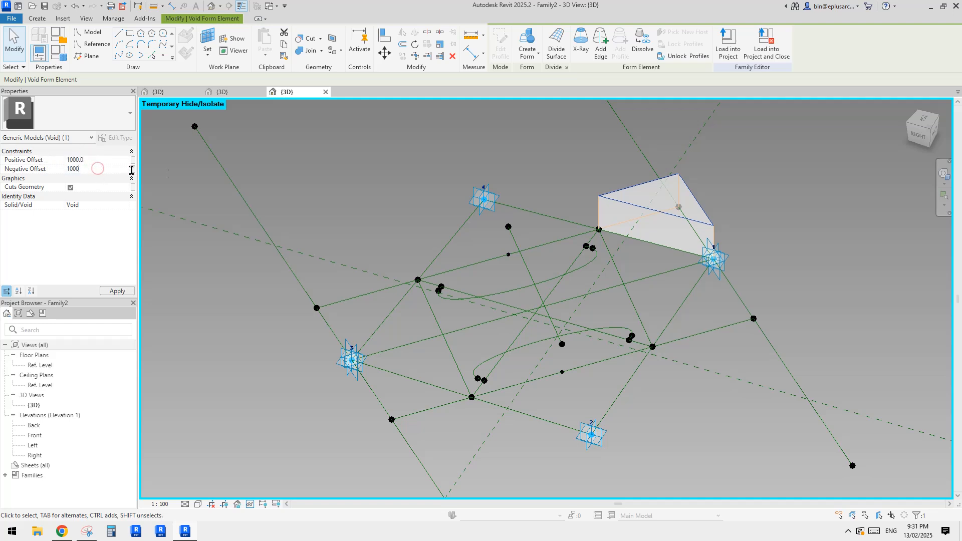
middle_click_drag(823, 313, 805, 285)
left_click(805, 286)
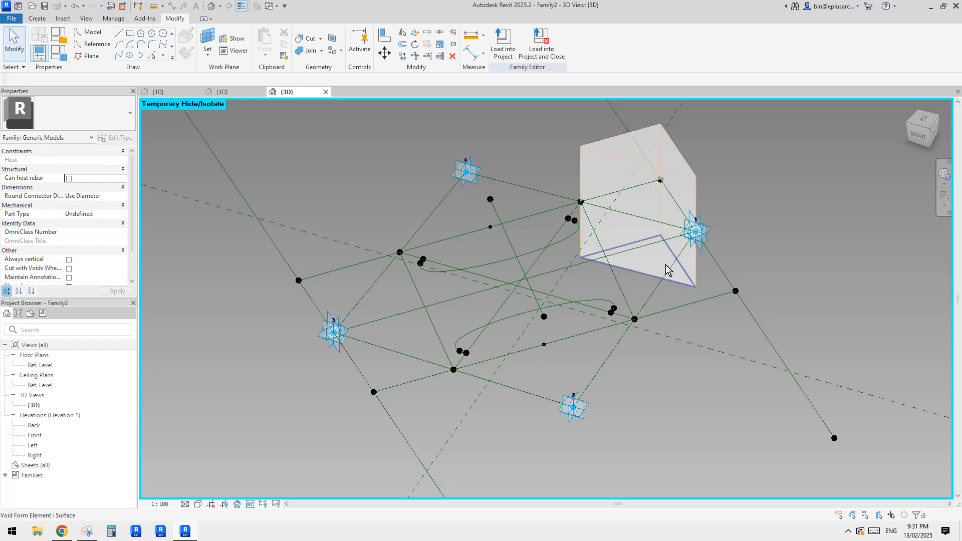
- Restore the temporarily hidden elements and cut the lofted form with the triangular void beside adaptive point 1
middle_click_drag(668, 258, 662, 266)
key("h")
key("r")
middle_click_drag(642, 208, 635, 219, "shift")
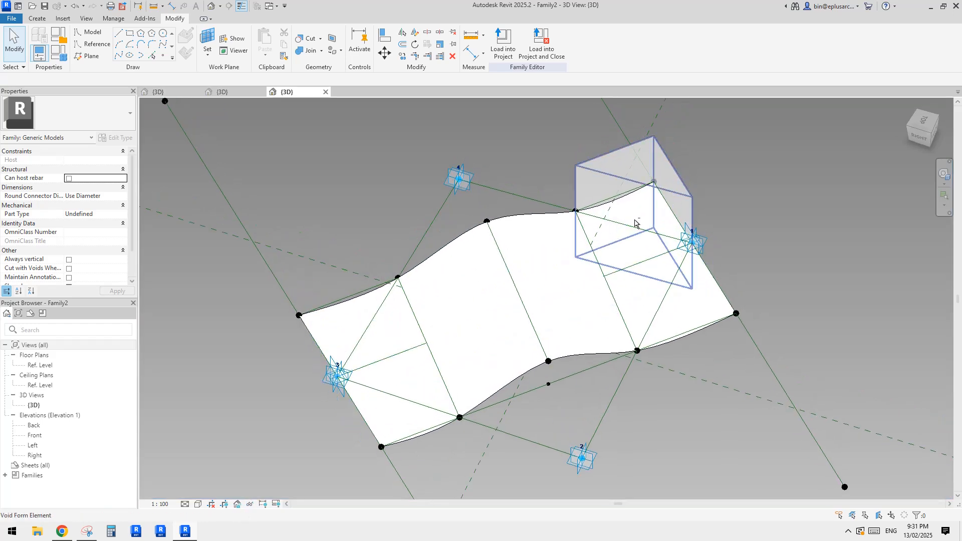
left_click(304, 41)
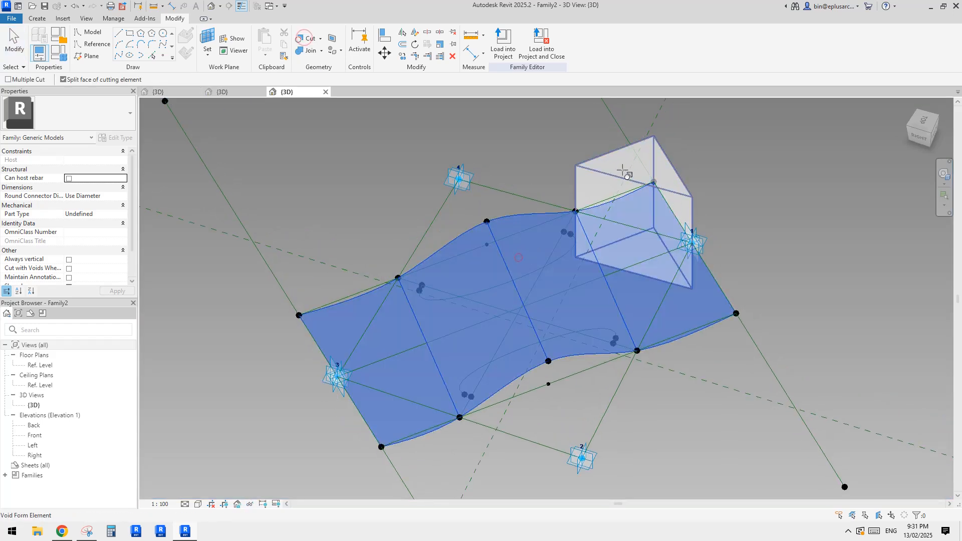
left_click(516, 254)
left_click(622, 169)
key("Escape")
- Create a void form from the triangle of reference lines beside adaptive point 1, on the side of adaptive point 2
middle_click_drag(711, 292, 720, 331, "shift")
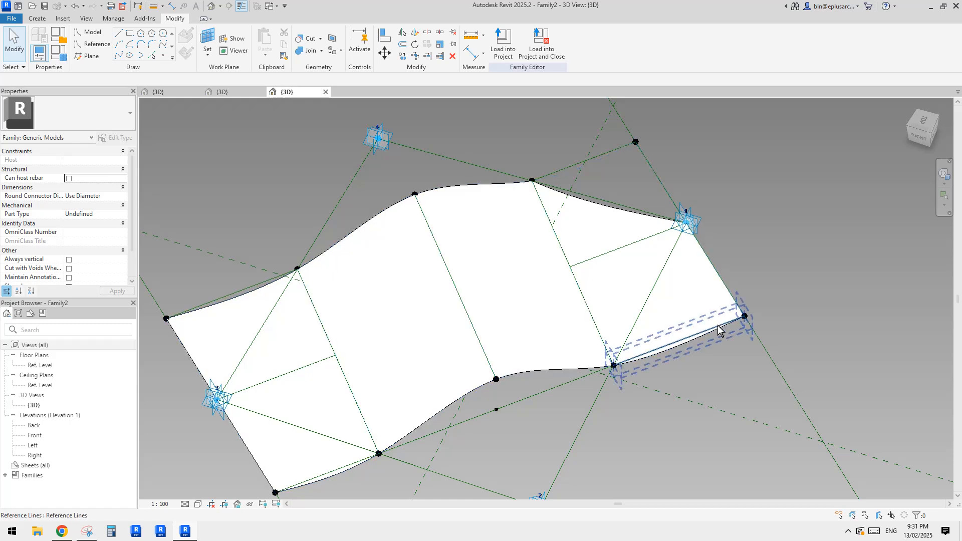
left_click(718, 329)
left_click(722, 277, "ctrl")
left_click(663, 269, "ctrl")
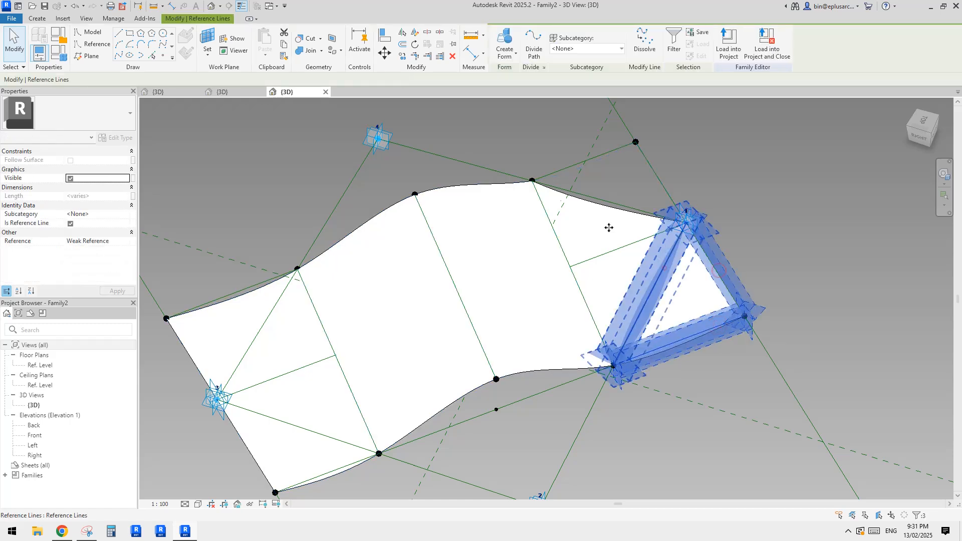
left_click(506, 53)
left_click(519, 91)
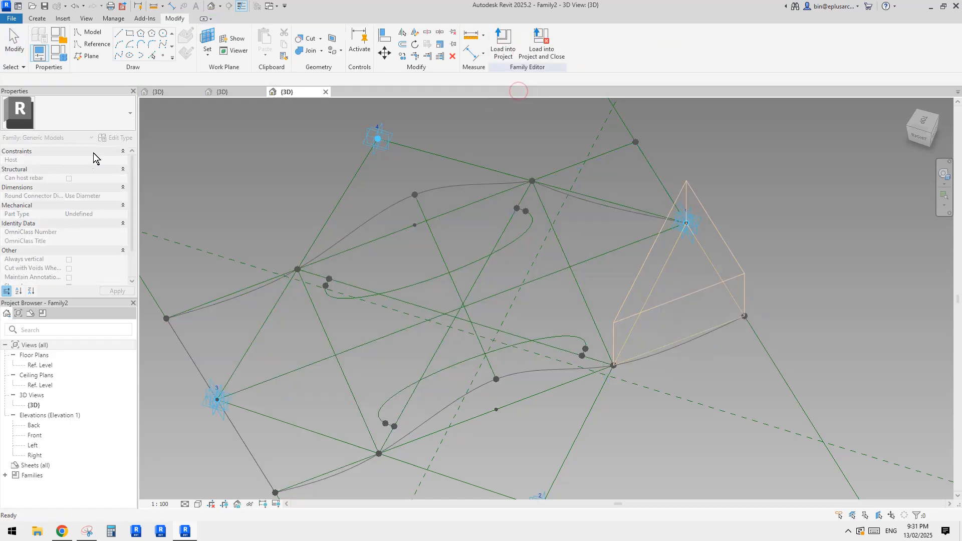
left_click(263, 145)
- Set the positive and negative offsets of the void between adaptive points 1 and 2 to 1000
left_click(94, 158)
type("1000")
left_click(95, 170)
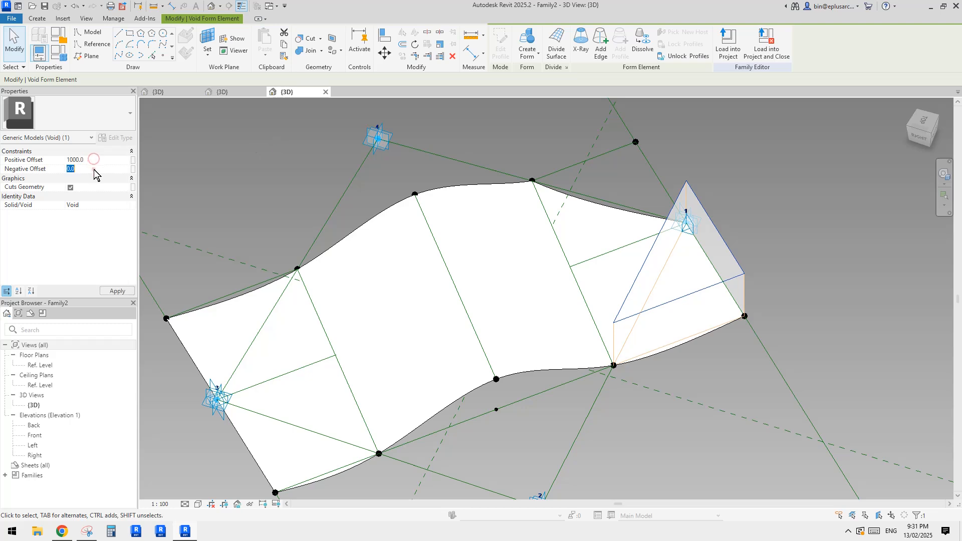
type("1000")
left_click(237, 156)
- Cut the lofted form with the triangular void beside adaptive point 1, on the side of adaptive point 2
middle_click_drag(589, 177, 651, 151)
scroll(651, 151, "down", 1)
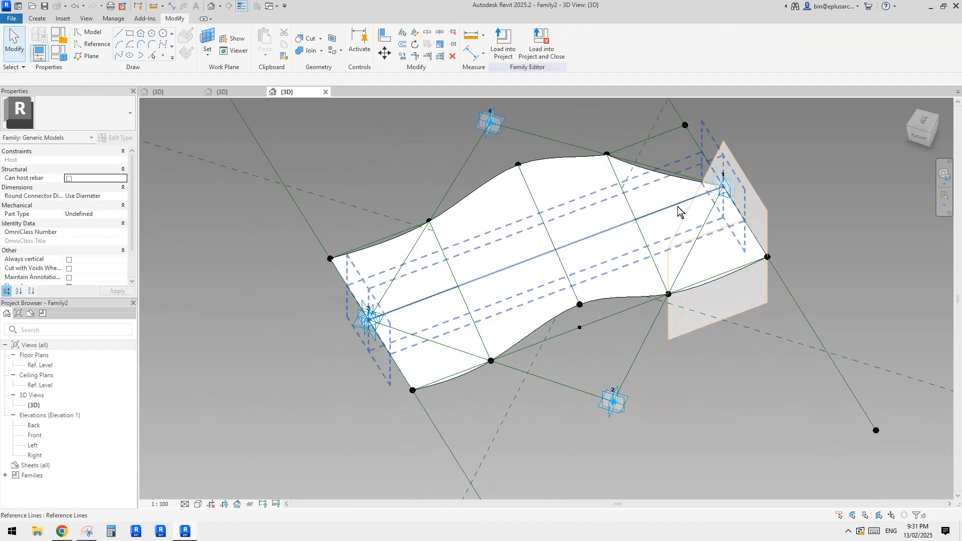
left_click(307, 39)
left_click(602, 234)
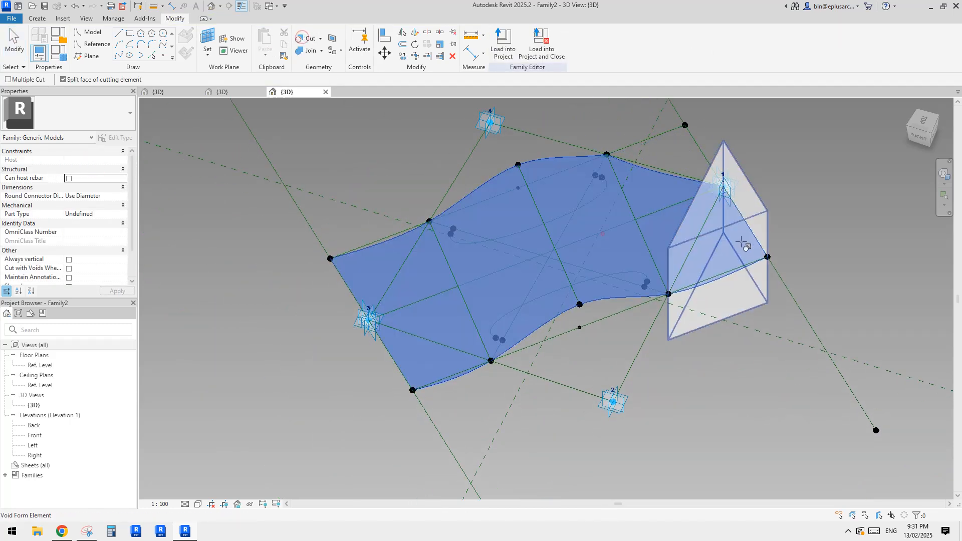
left_click(751, 234)
- Create a void form from the triangle of reference lines beside adaptive point 3, on the side of adaptive point 4
middle_click_drag(540, 283, 569, 282)
left_click(404, 241)
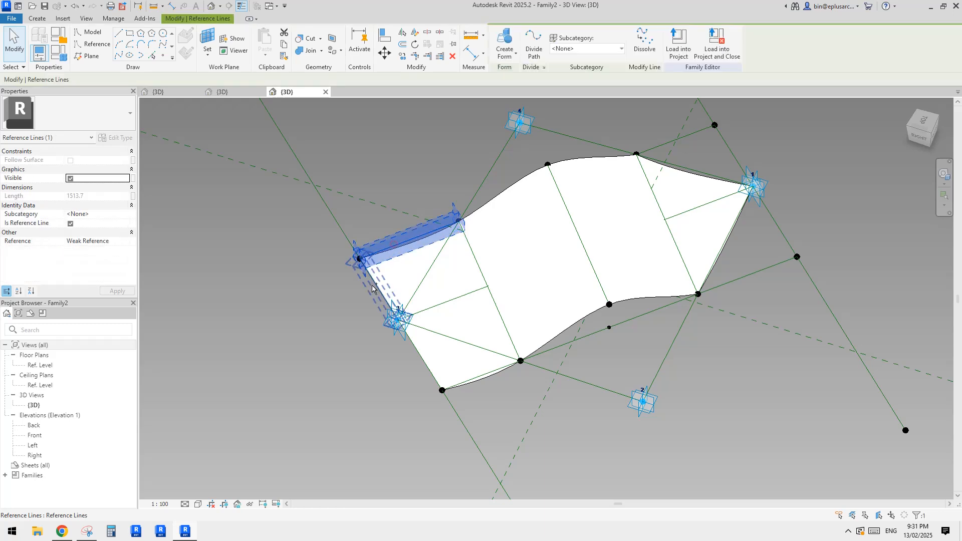
left_click(377, 287, "ctrl")
left_click(429, 274, "ctrl")
left_click(506, 50)
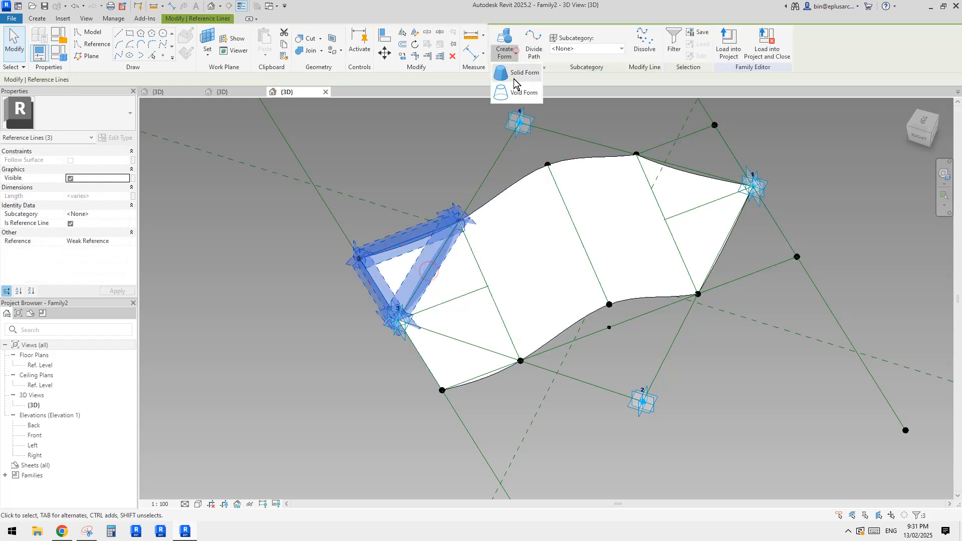
left_click(514, 88)
- Set the new void's positive and negative offsets to 1000 and cut the lofted form with it
left_click(86, 161)
type("1000")
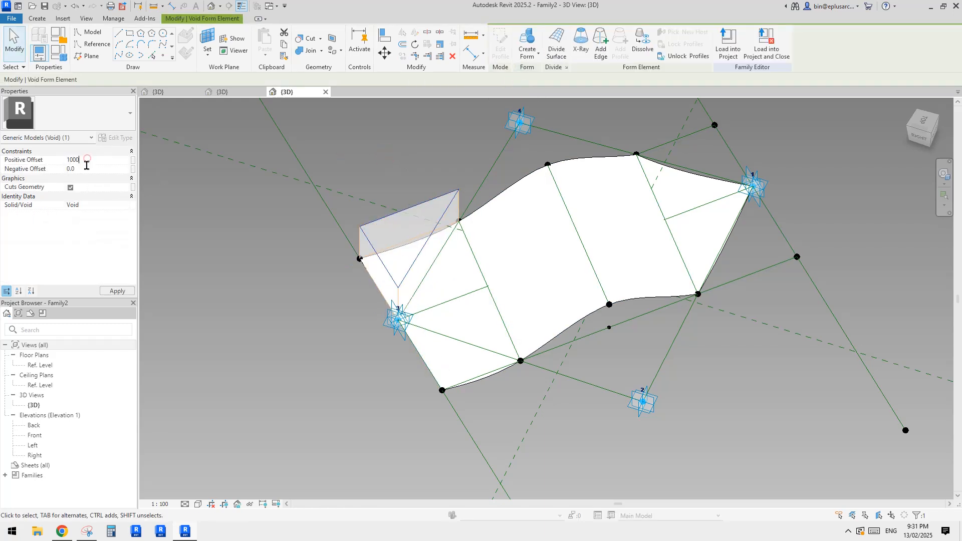
left_click(182, 165)
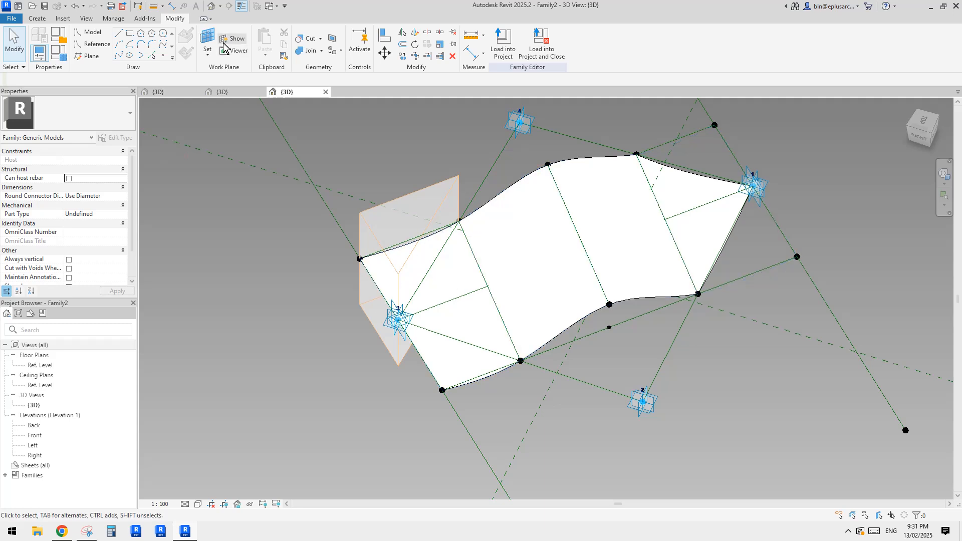
left_click(307, 39)
left_click(425, 212)
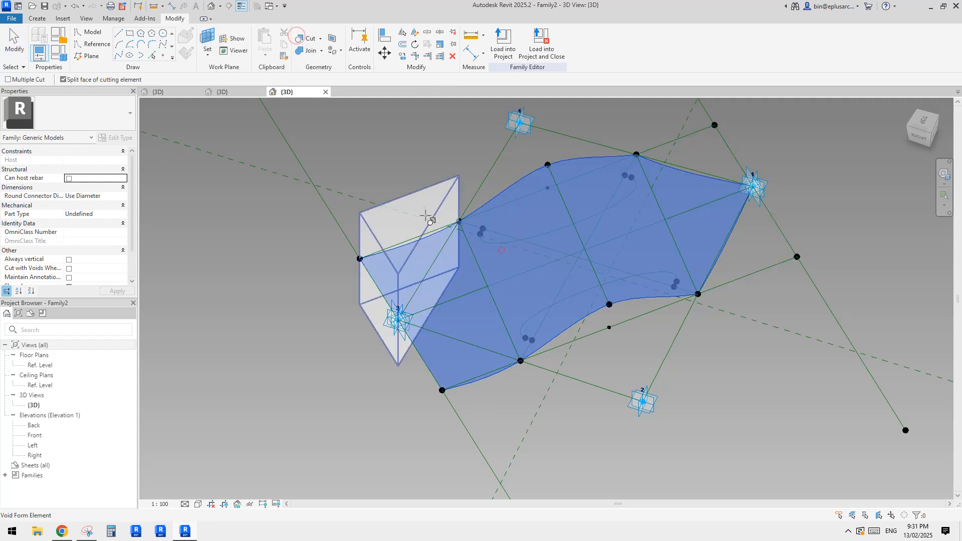
left_click(502, 250)
- Create a void form from the triangle of reference lines beside adaptive point 3, on the side of adaptive point 2
left_click(481, 346)
left_click(437, 377, "ctrl")
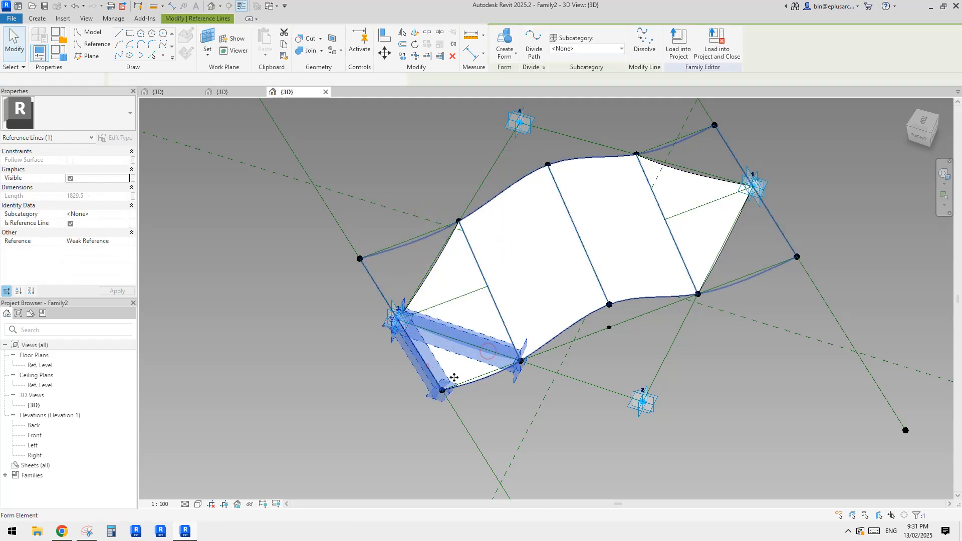
left_click(472, 385, "ctrl")
left_click(506, 54)
left_click(509, 97)
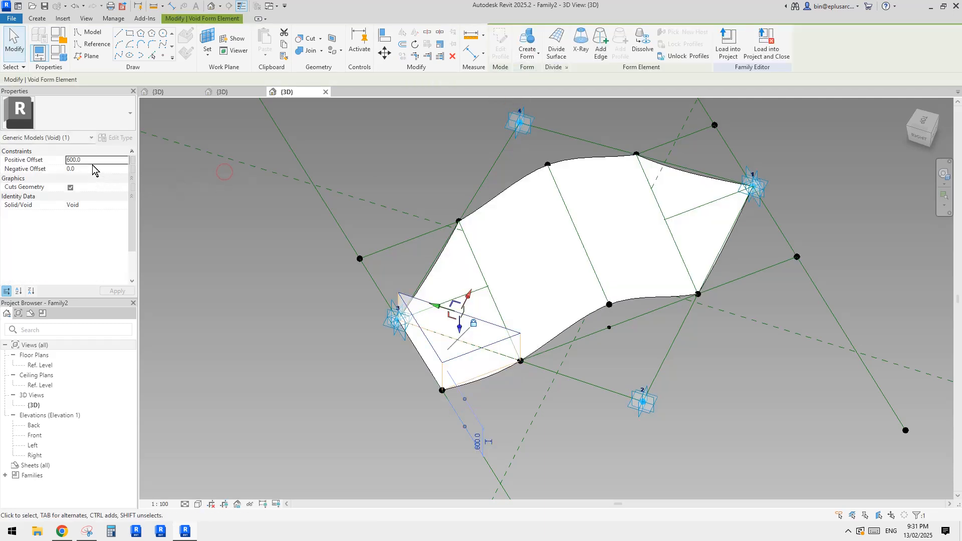
- Set the positive and negative offsets of the void between adaptive points 3 and 2 to 1000
left_click(97, 162)
type("1000")
key("Return")
type("1000")
left_click(206, 187)
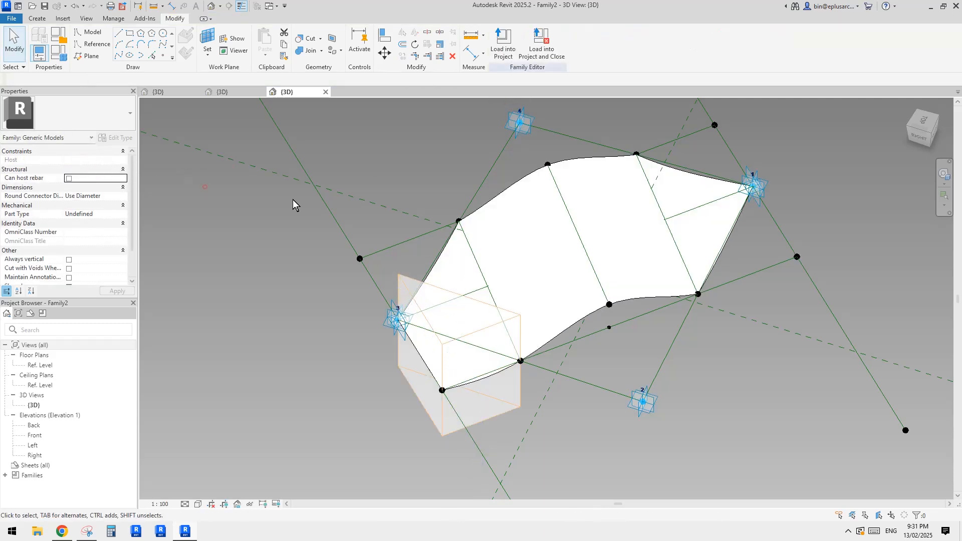
- Cut the lofted form with the triangular void beside adaptive point 3, on the side of adaptive point 2
left_click(306, 35)
left_click(542, 243)
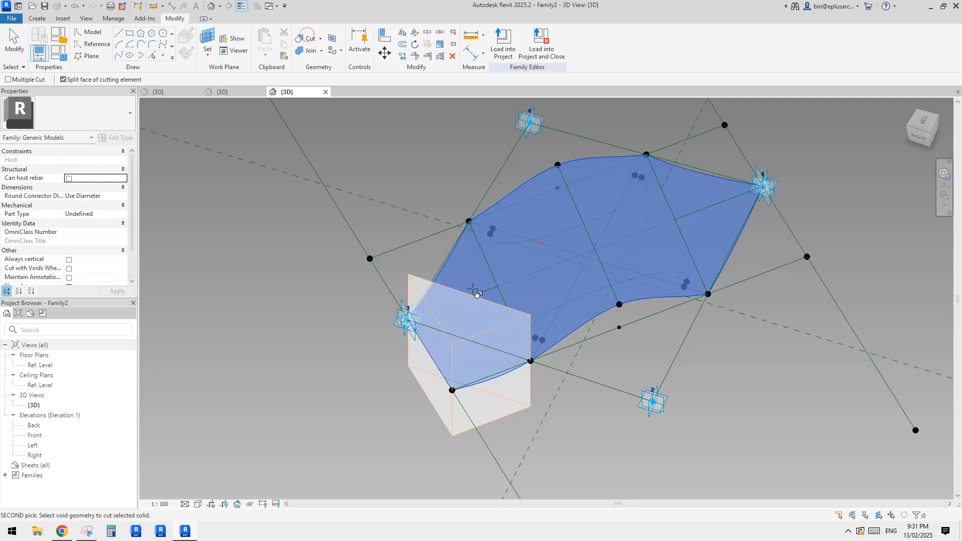
left_click(465, 293)
key("Escape")
- Temporarily hide the lofted form to expose the curved reference line chains beneath it
scroll(624, 321, "up", 1)
middle_click_drag(625, 321, 618, 323)
left_click(558, 286)
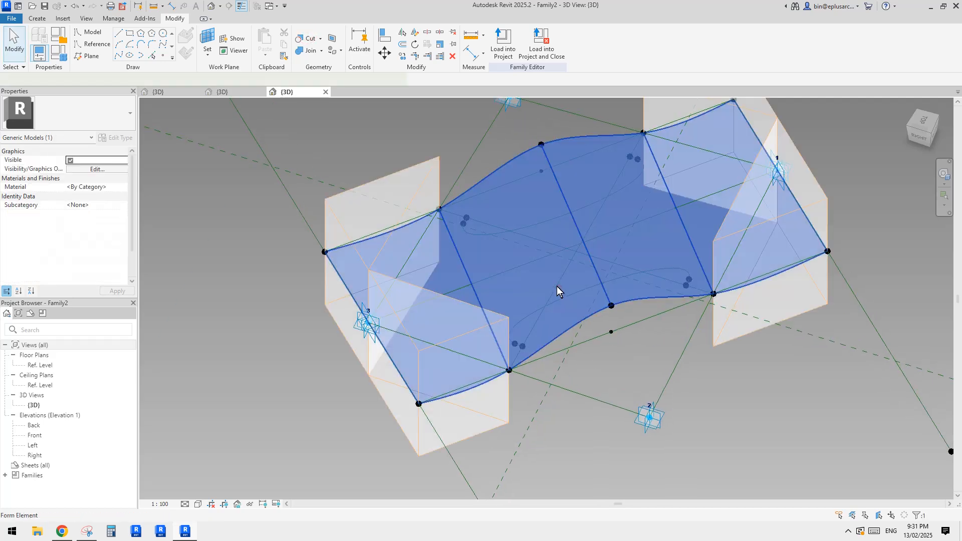
key("h")
key("h")
middle_click_drag(569, 242, 484, 356, "shift")
left_click(512, 259)
key("h")
key("h")
- Create a void form from the curved chain and straight reference line nearest adaptive point 2, with positive and negative offsets of 1000
left_click(481, 353)
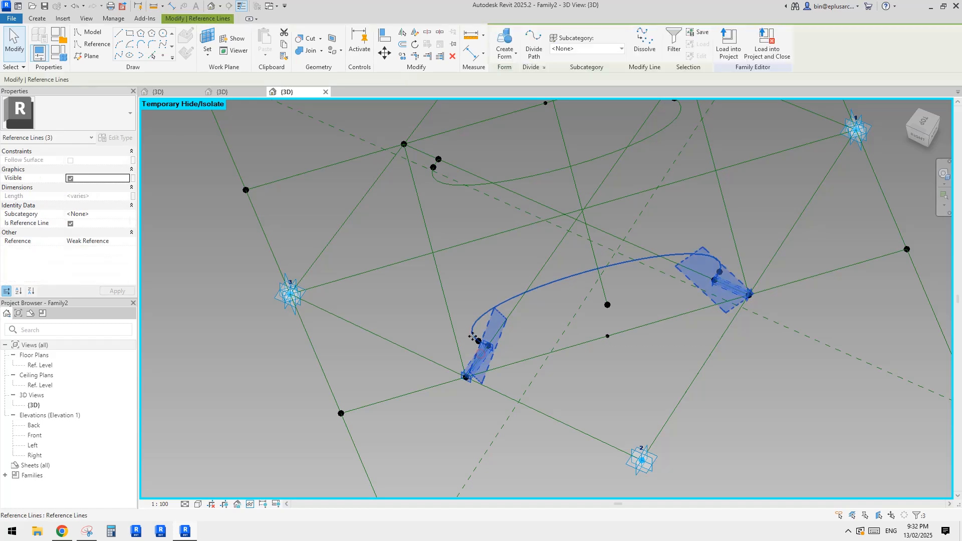
left_click(540, 326)
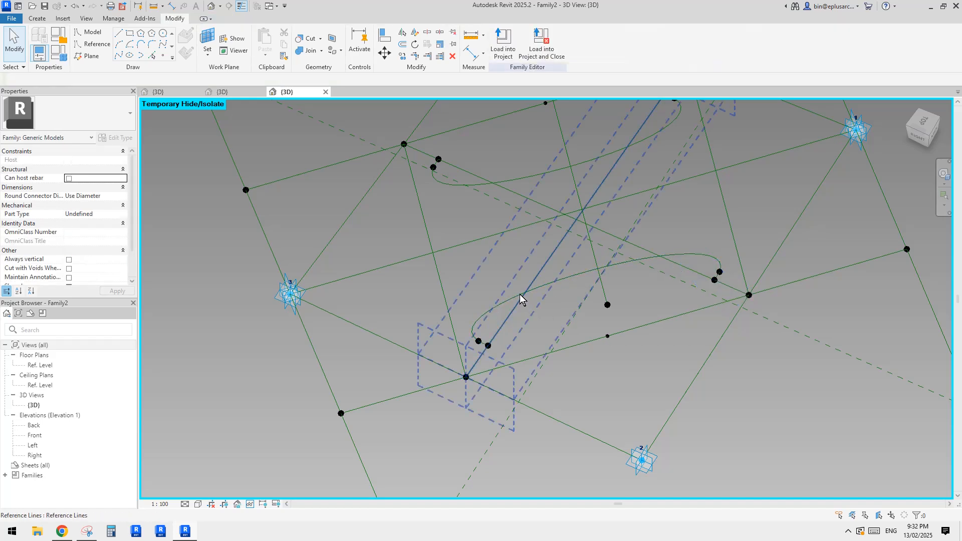
key("Tab")
left_click(483, 353)
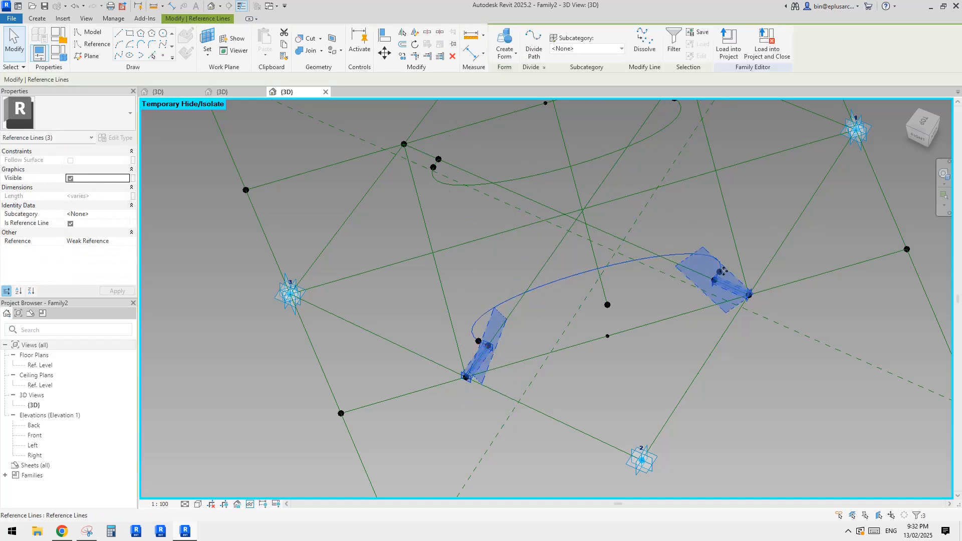
left_click(690, 311, "ctrl")
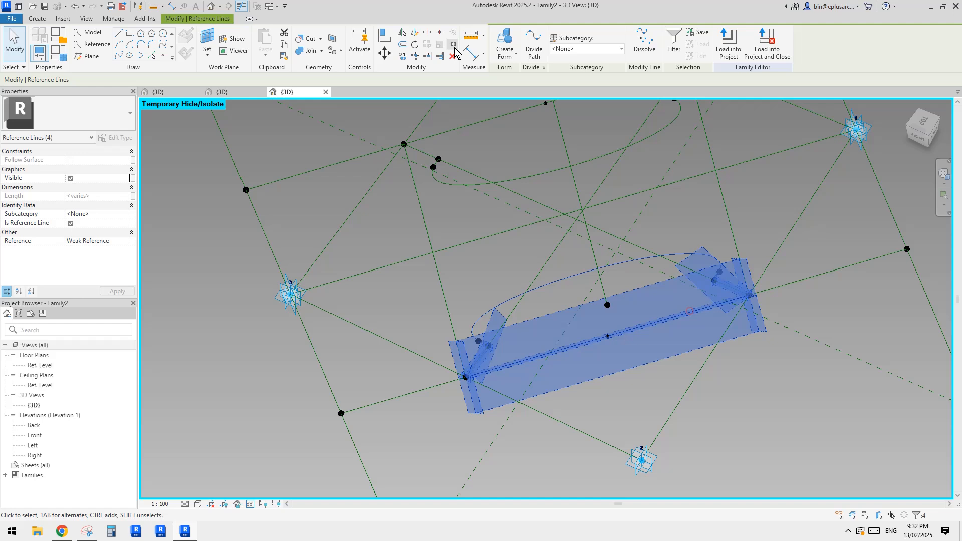
left_click(505, 60)
left_click(522, 92)
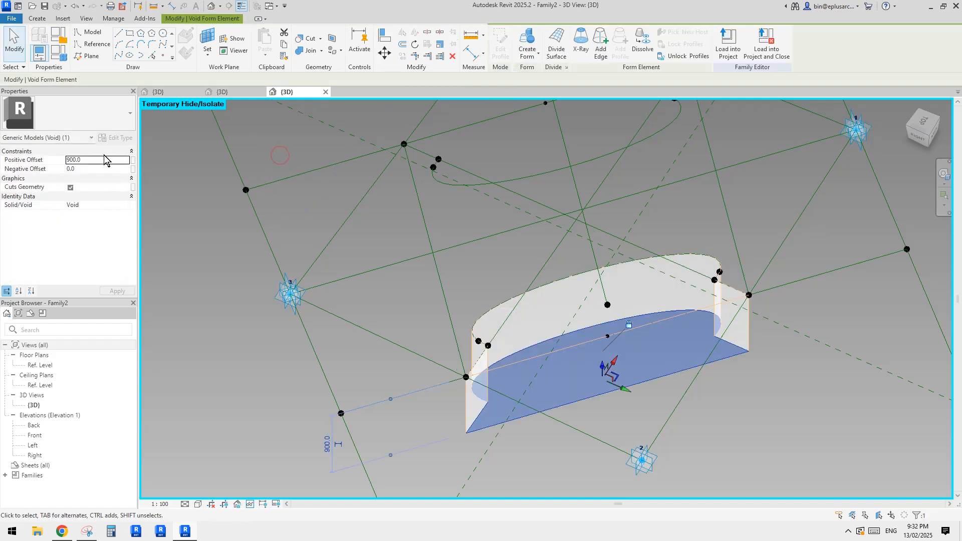
left_click(103, 159)
type("1000")
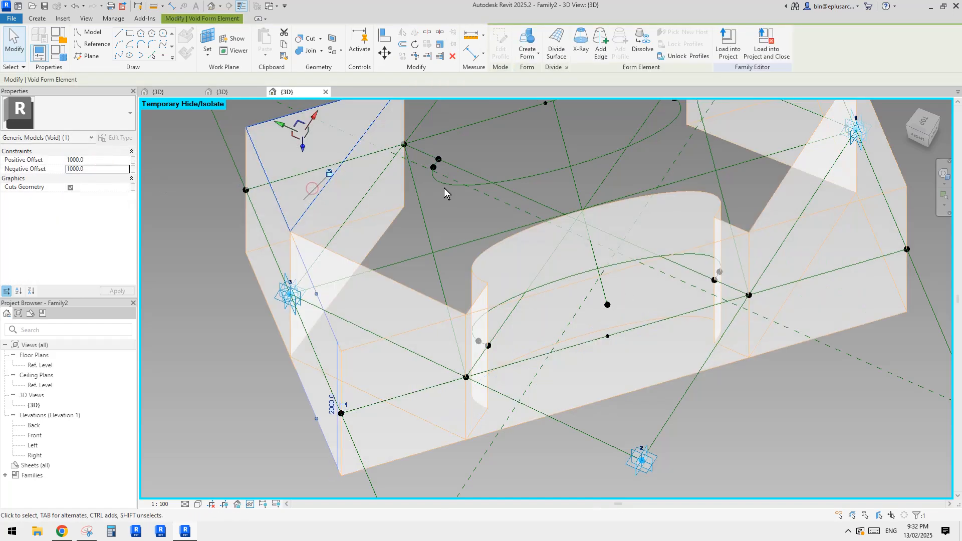
- Create a void form from the curved chain and straight reference line nearest adaptive point 4, with positive and negative offsets of 1000
key("Tab")
left_click(445, 186)
middle_click_drag(457, 186, 454, 270)
left_click(499, 202, "ctrl")
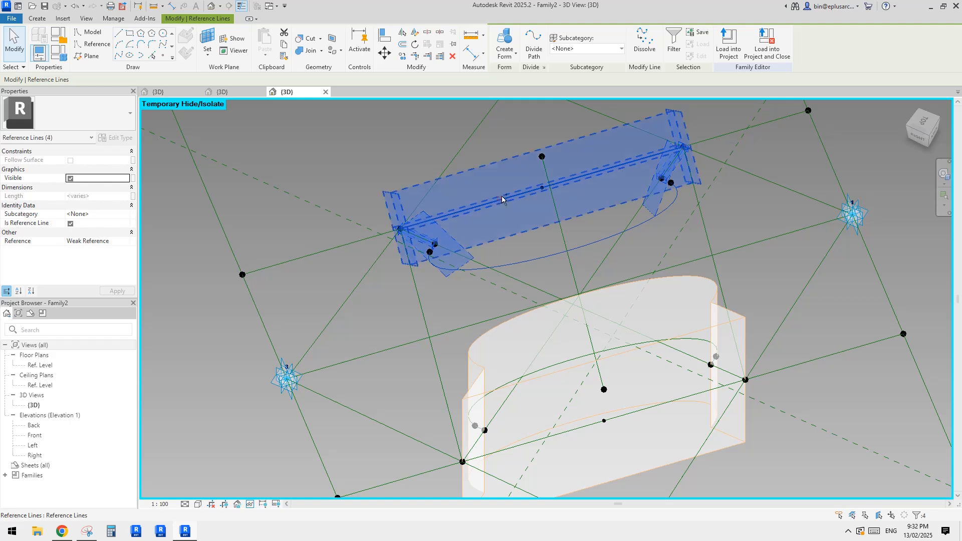
left_click(505, 50)
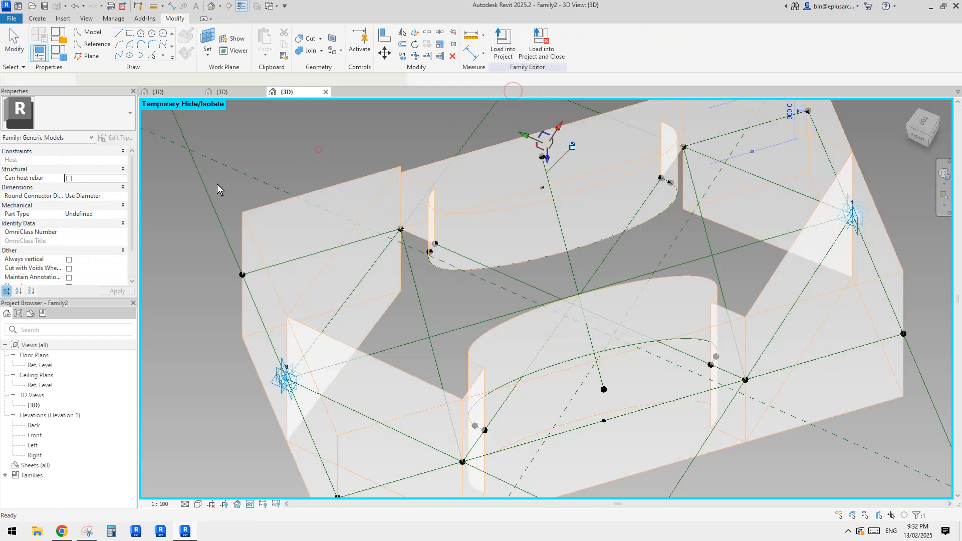
key("Return")
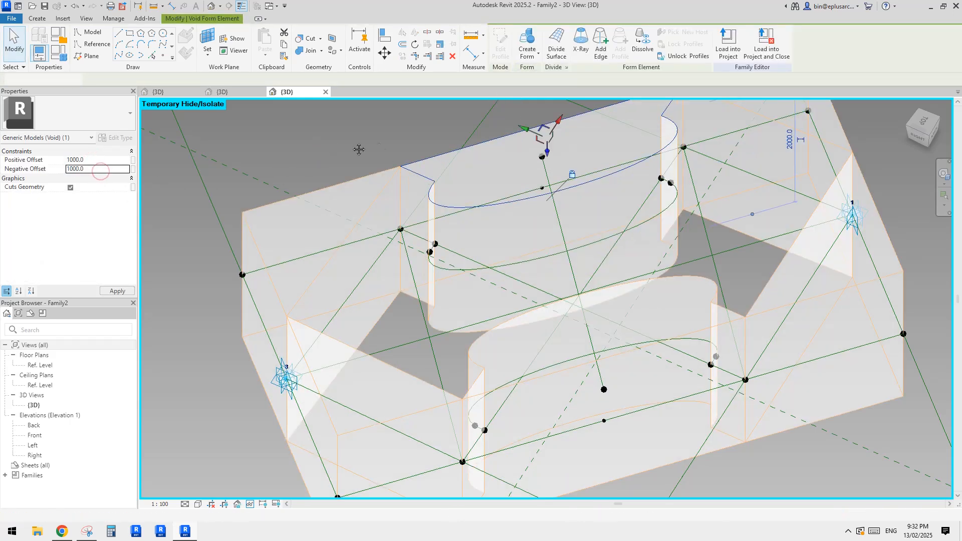
left_click(401, 167)
- Restore the temporarily hidden elements and cut the lofted form with the curved void nearest adaptive point 2
key("r")
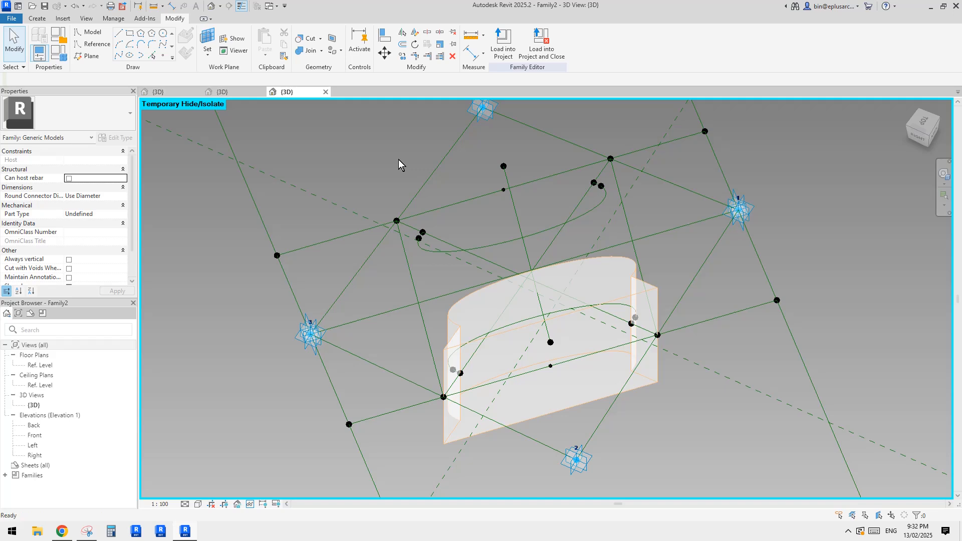
middle_click_drag(453, 205, 471, 235, "shift")
scroll(558, 245, "down", 2)
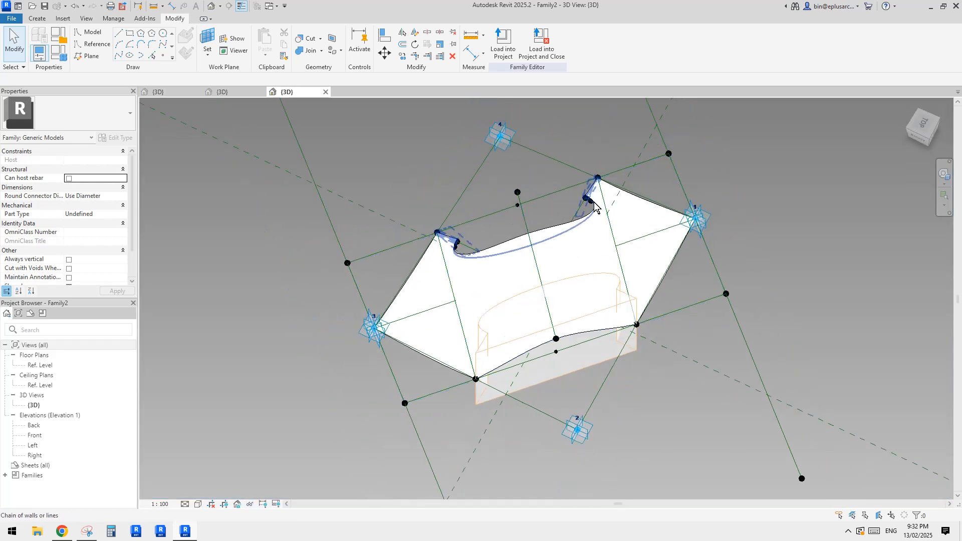
left_click(305, 39)
left_click(574, 349)
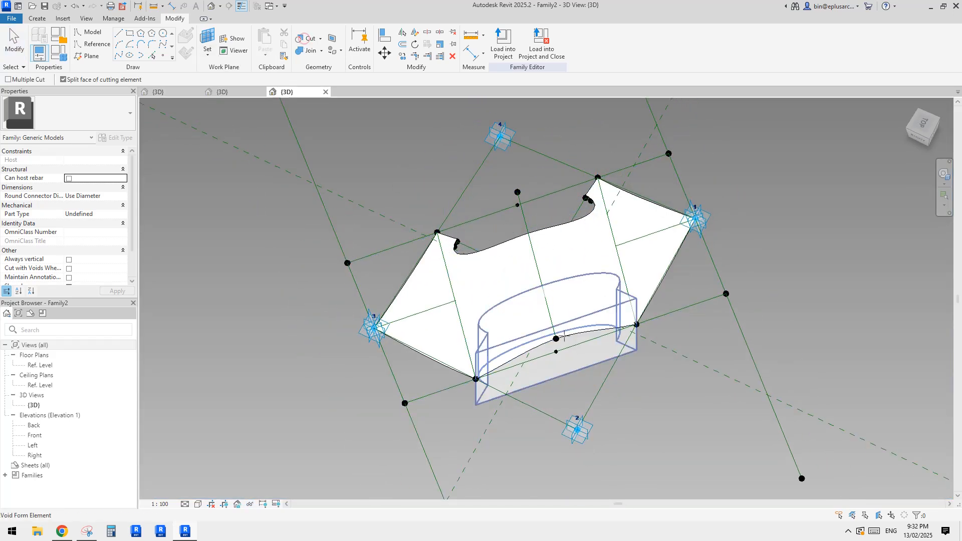
left_click(546, 290)
key("Escape")
- Inspect the lofted form's corner cuts and curved side cutouts from several angles
scroll(687, 273, "down", 2)
middle_click_drag(682, 319, 490, 275, "shift")
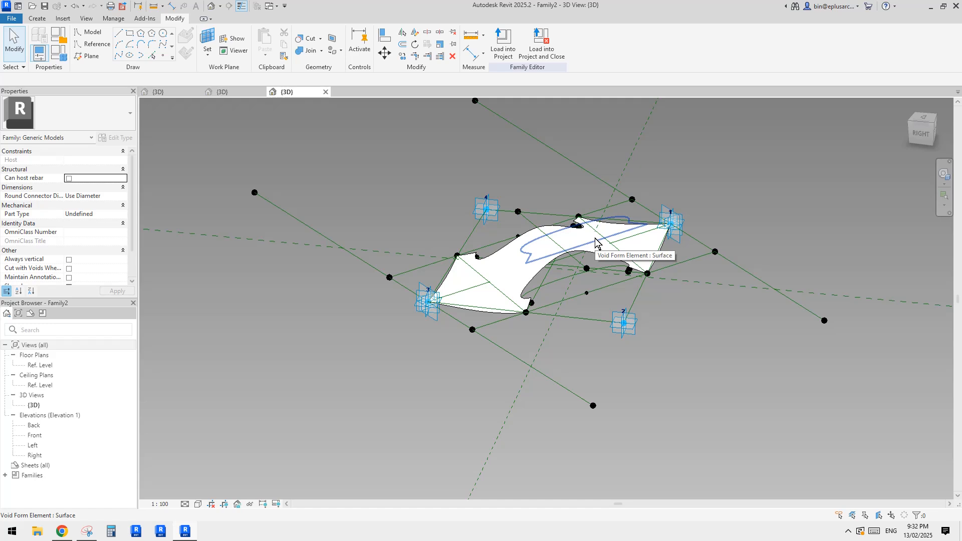
middle_click_drag(597, 242, 582, 266, "shift")
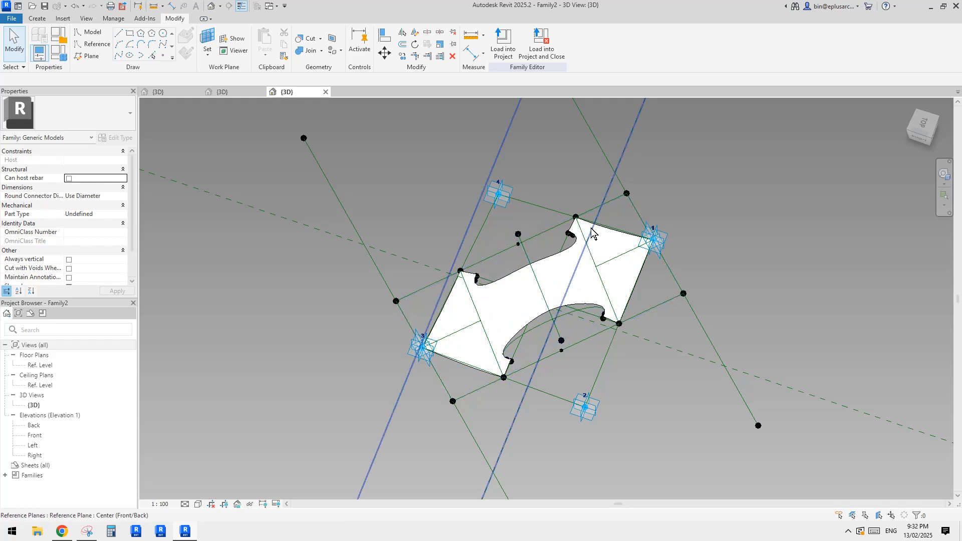
scroll(620, 294, "up", 3)
middle_click_drag(591, 292, 542, 313, "shift")
middle_click_drag(474, 134, 467, 135)
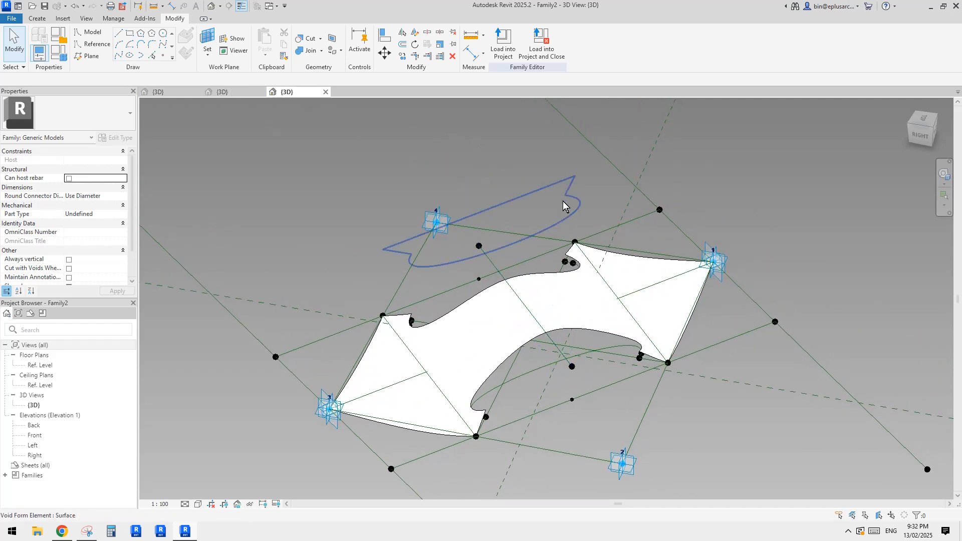
- Temporarily isolate the reference lines category in the adaptive component's 3D view
middle_click_drag(560, 286, 533, 222)
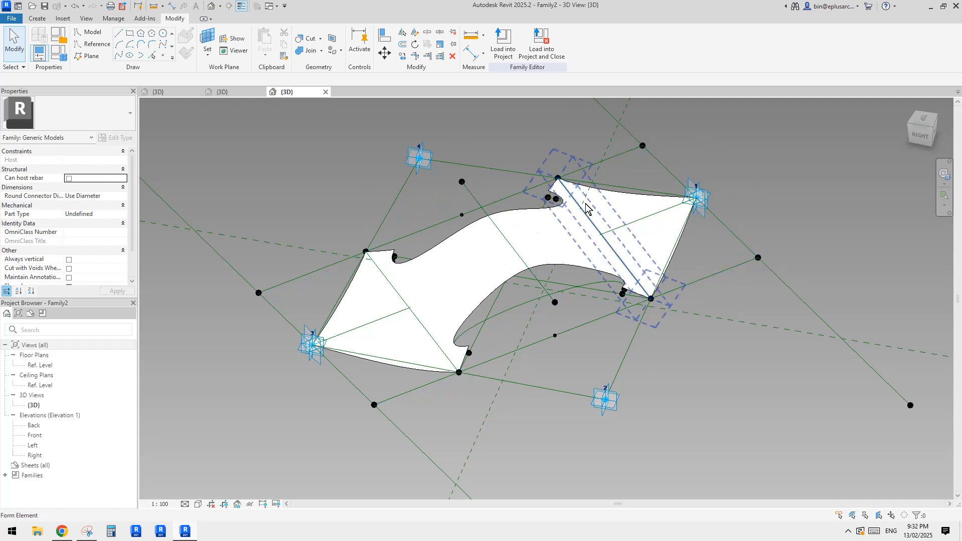
middle_click_drag(621, 188, 658, 295)
scroll(502, 113, "down", 3)
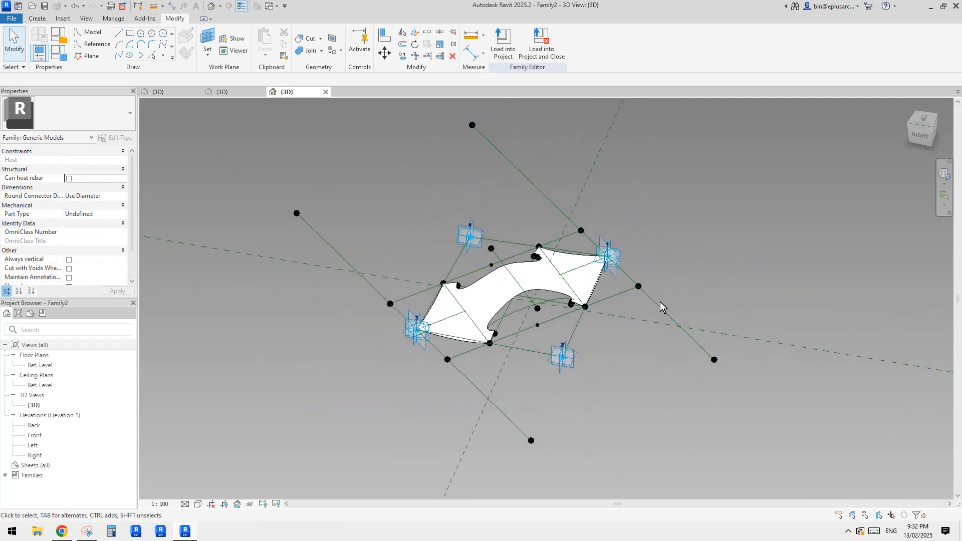
left_click(661, 305)
middle_click_drag(621, 358, 615, 369)
key("i")
key("c")
scroll(634, 358, "down", 2)
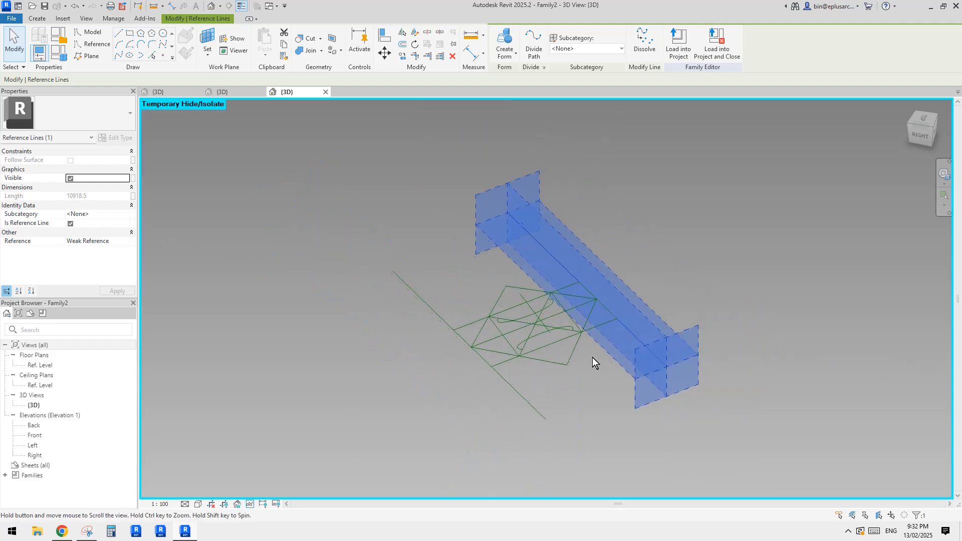
- Set the Reference property of all the isolated reference lines to Not a Reference
key("Escape")
left_click(543, 254)
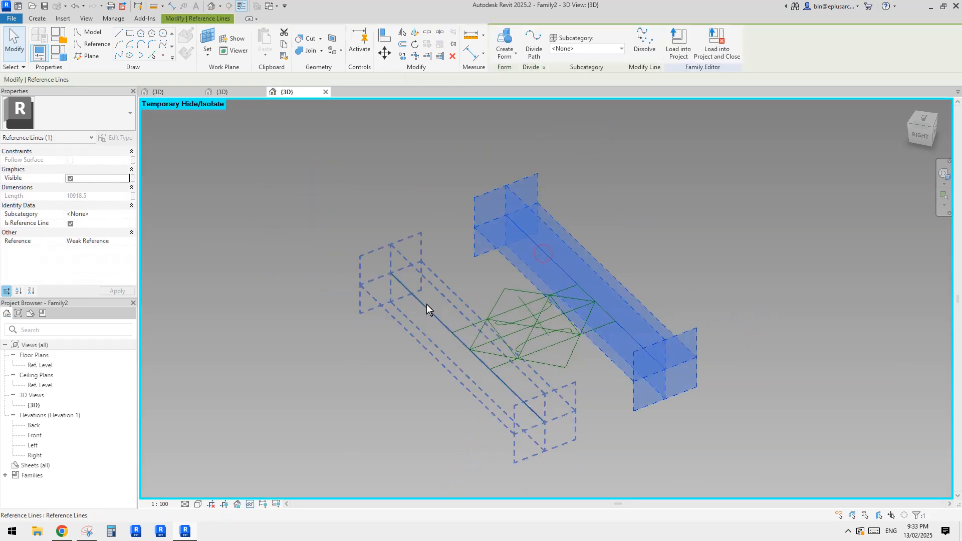
left_click(426, 305)
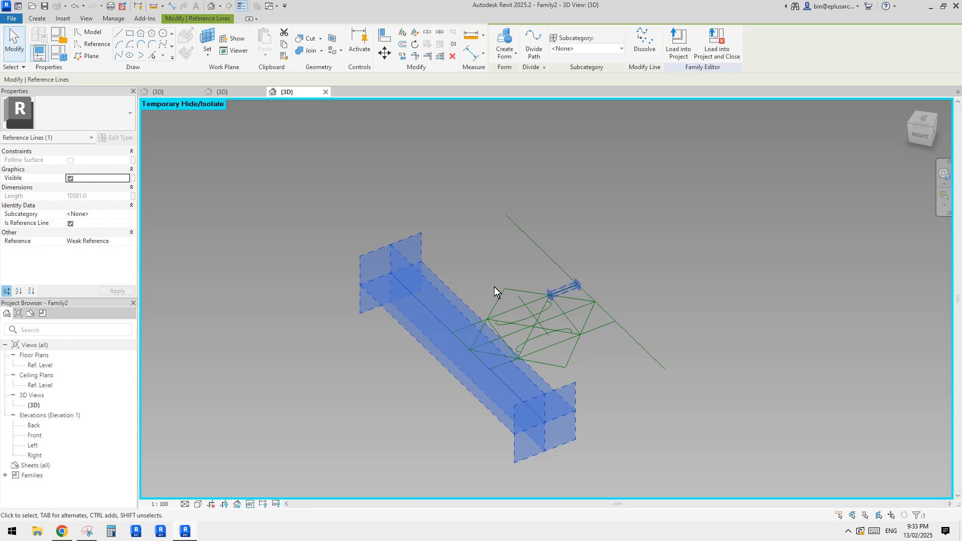
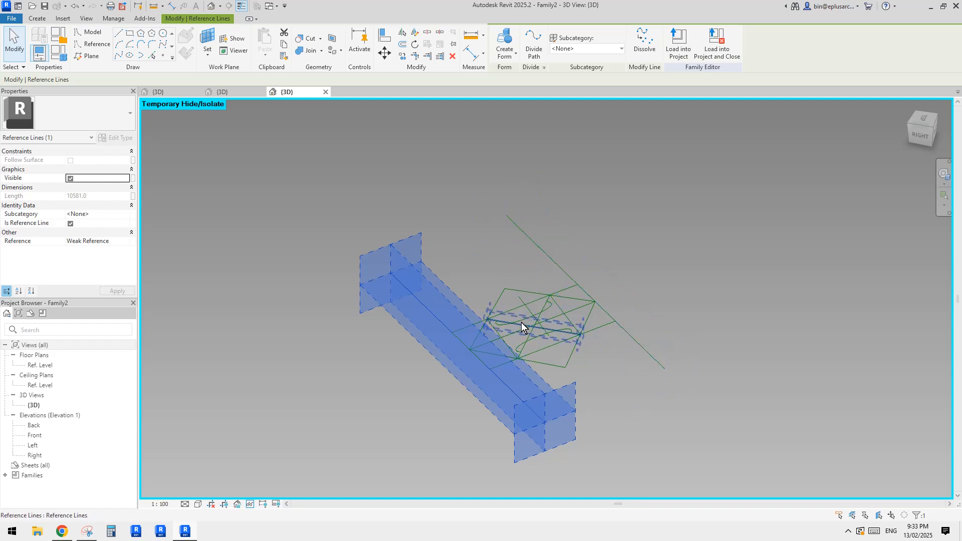
scroll(532, 328, "up", 2)
middle_click_drag(533, 329, 564, 303)
key("Escape")
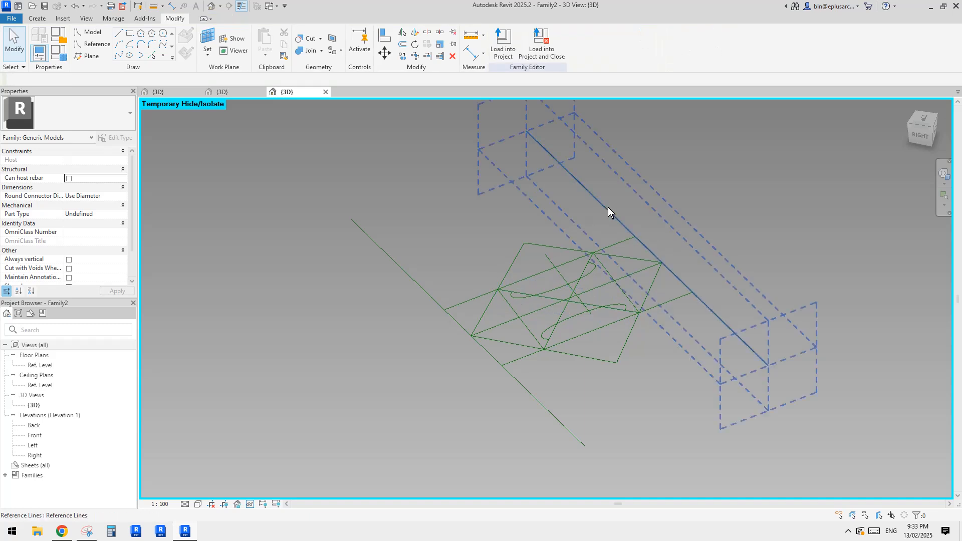
left_click_drag(713, 199, 385, 419)
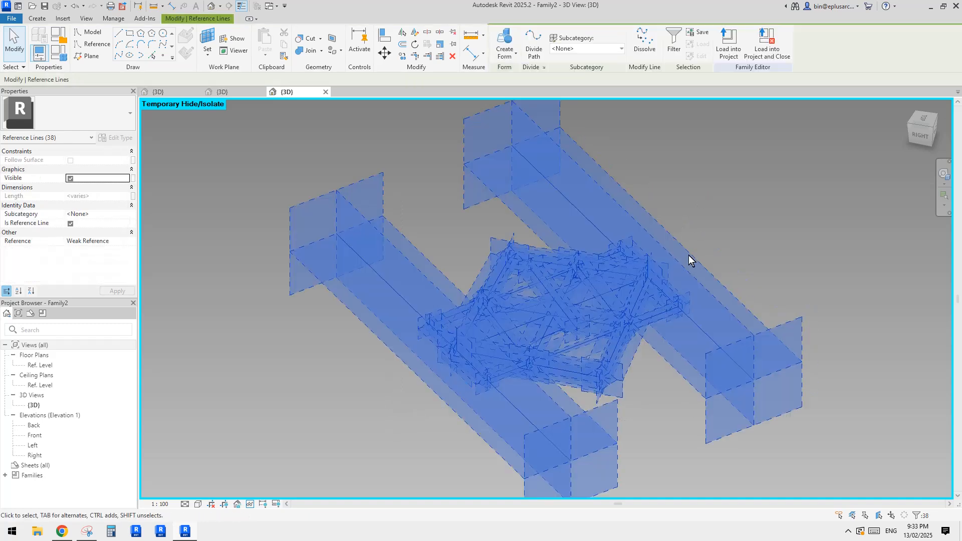
left_click(127, 241)
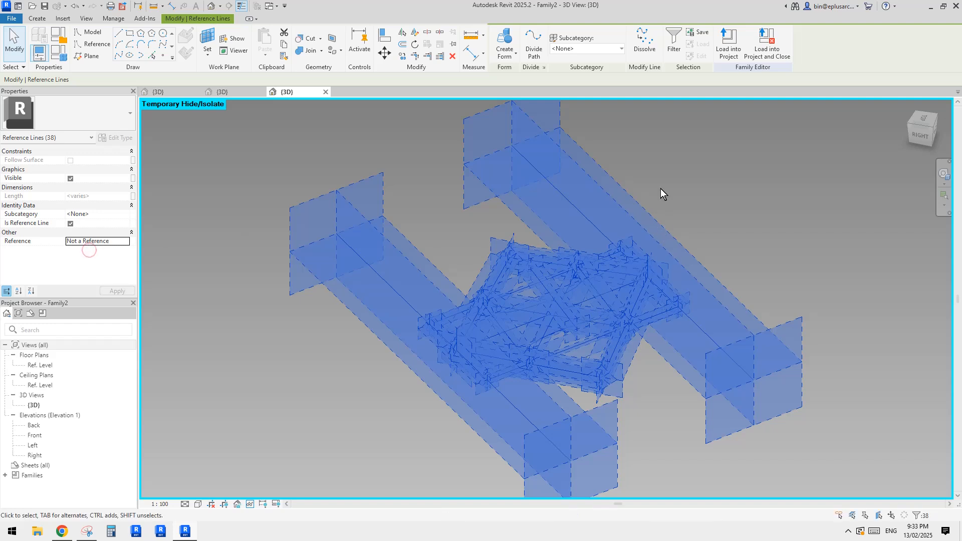
left_click(264, 302)
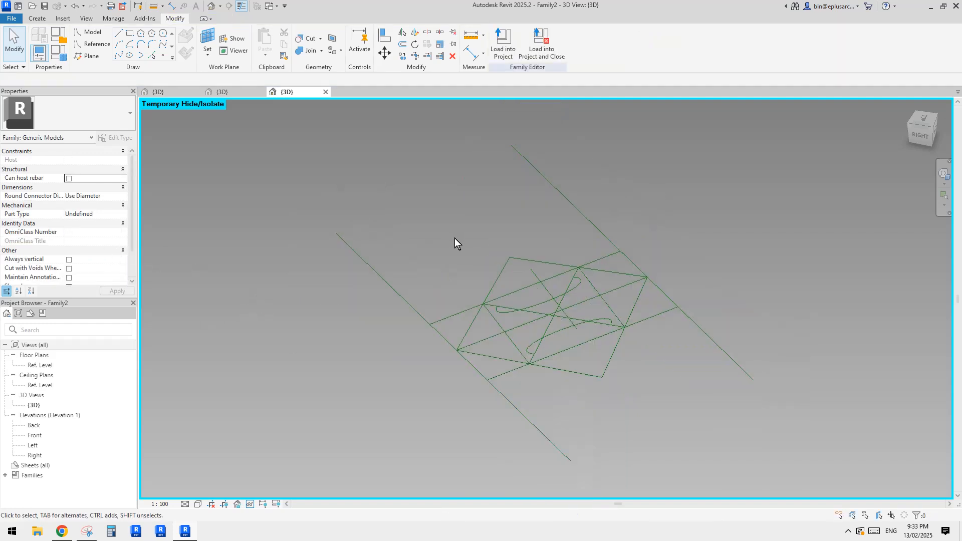
left_click(403, 307)
left_click(483, 209)
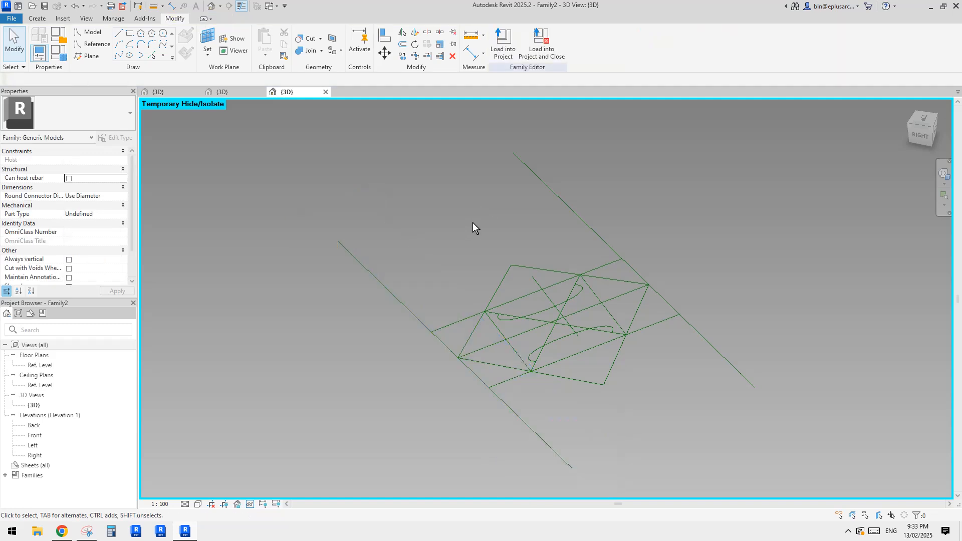
- Load the adaptive component Family2 into the open Family1 curtain panel family
middle_click_drag(515, 226, 508, 211)
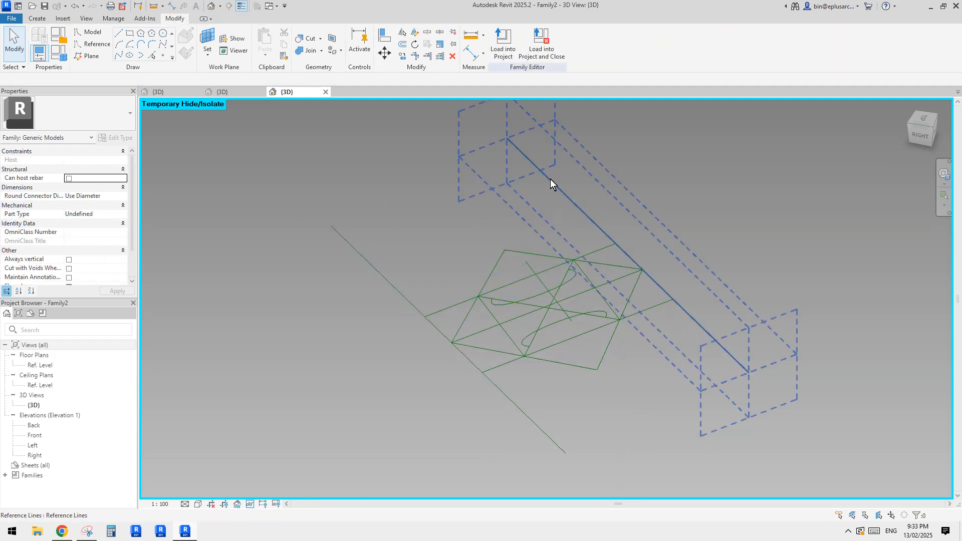
middle_click_drag(551, 179, 548, 190)
left_click(504, 45)
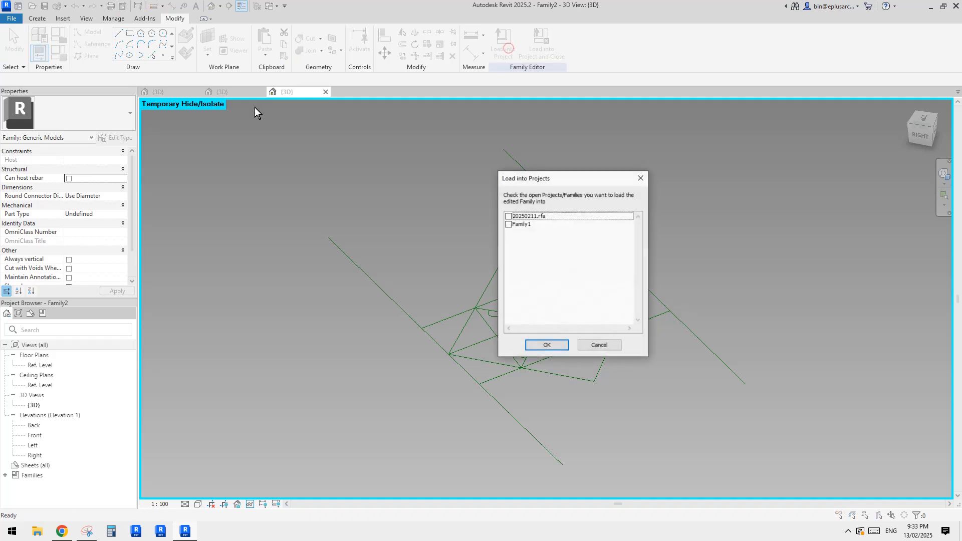
left_click(548, 346)
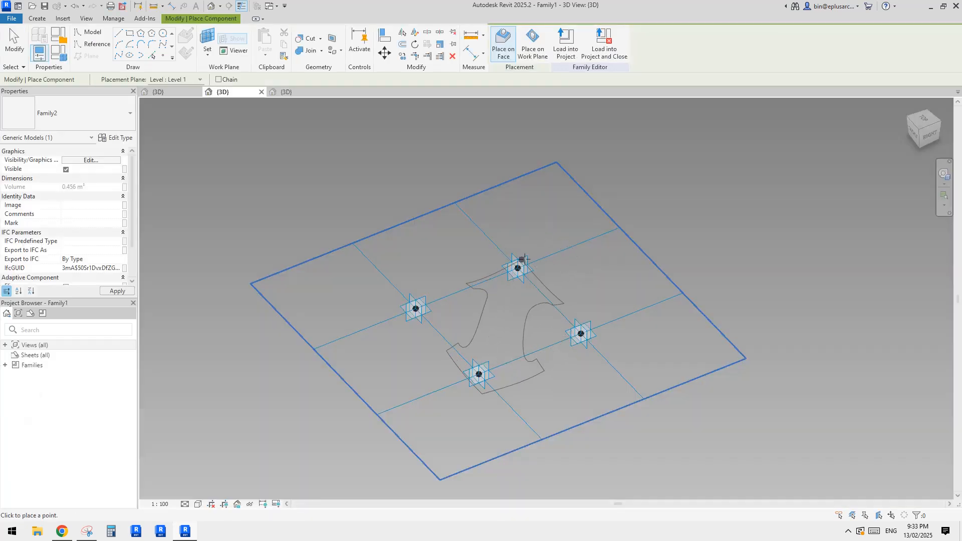
- Place the Family2 component on the four adaptive points of the curtain panel grid
middle_click_drag(525, 259, 516, 232, "shift")
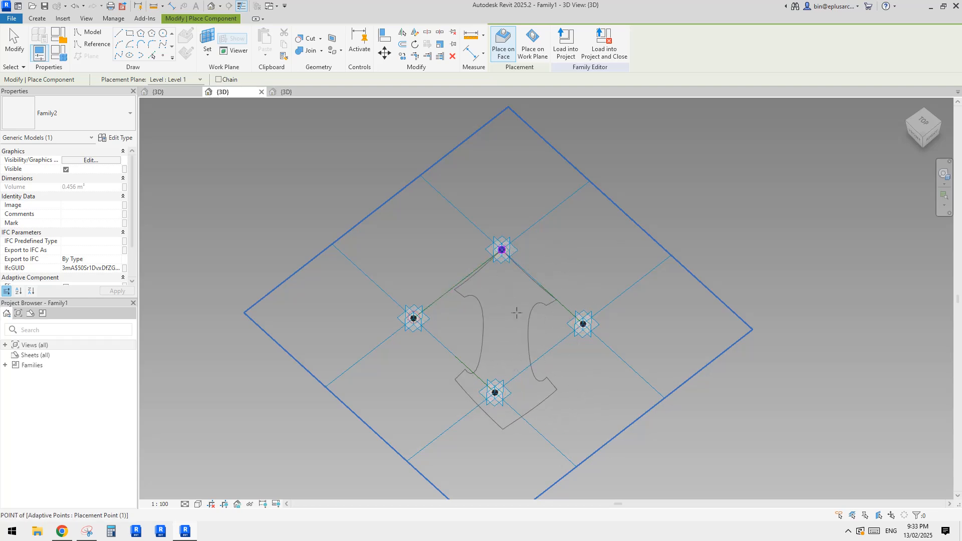
left_click(584, 324)
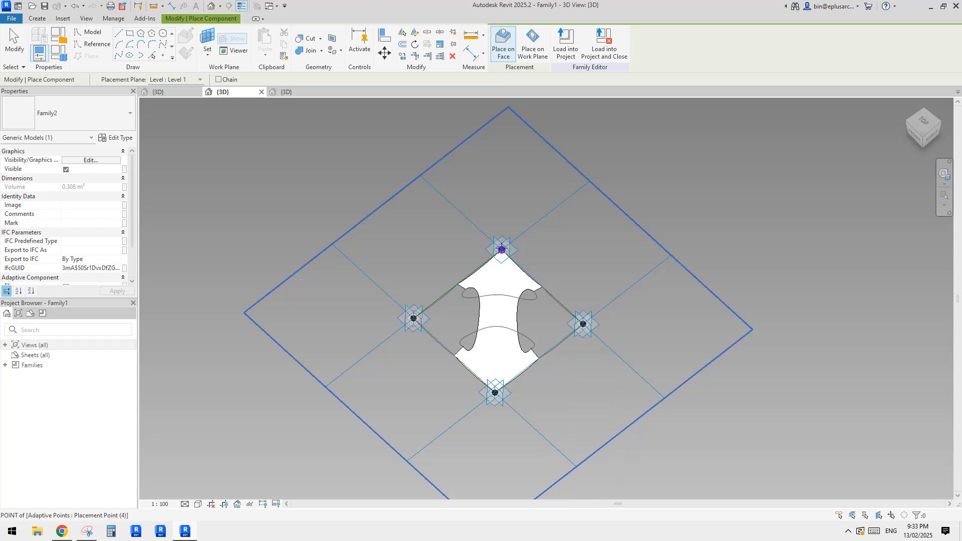
left_click(502, 250)
key("Escape")
- Examine the placed component's curved shape, cutouts and instance properties from several angles
middle_click_drag(557, 266, 519, 303, "shift")
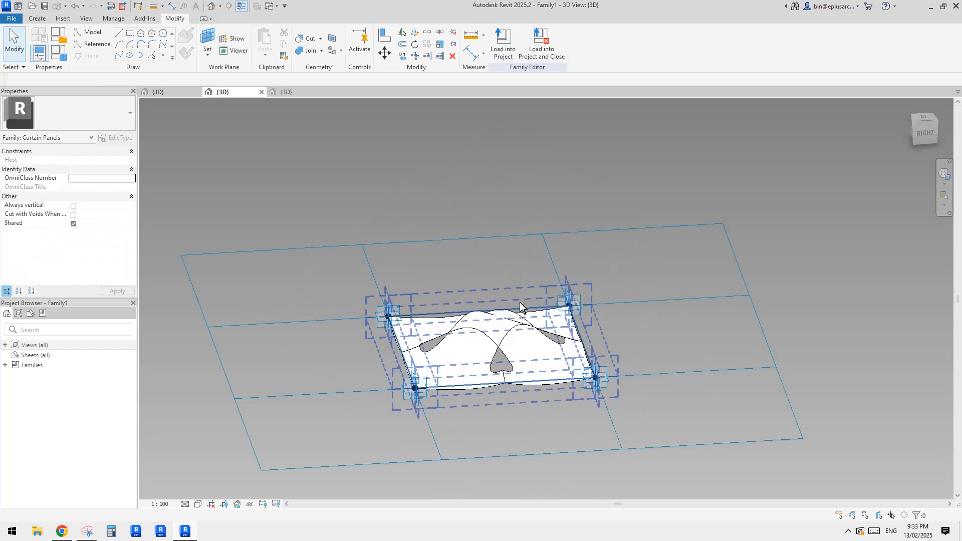
left_click(540, 356)
middle_click_drag(539, 356, 212, 208, "shift")
scroll(78, 248, "down", 2)
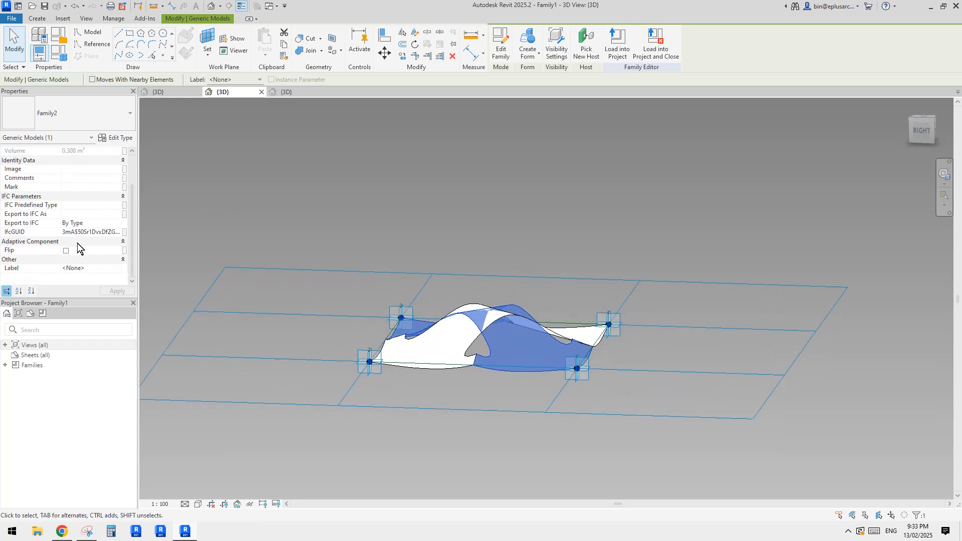
left_click(552, 221)
middle_click_drag(558, 216, 403, 146, "shift")
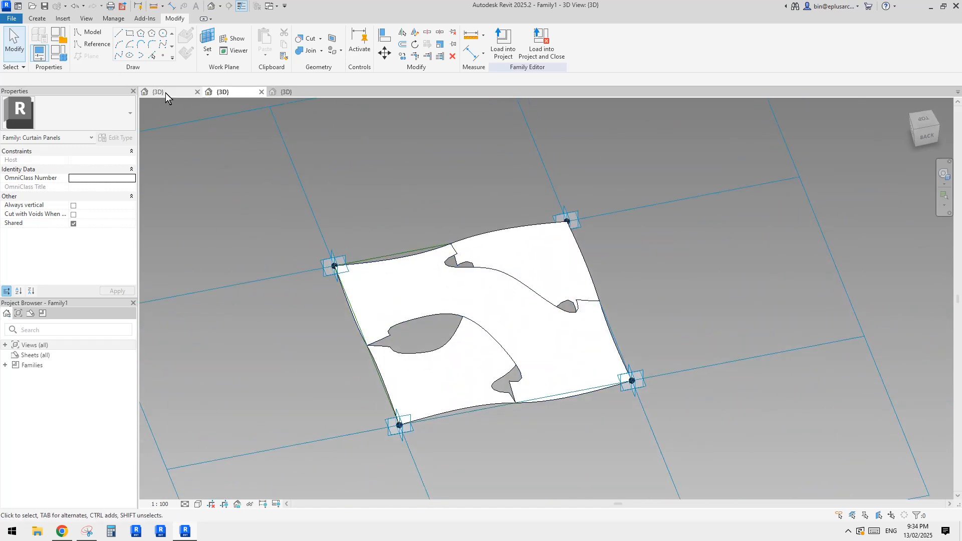
- Create a new conceptual mass family from the Metric Mass.rft template
left_click(11, 18)
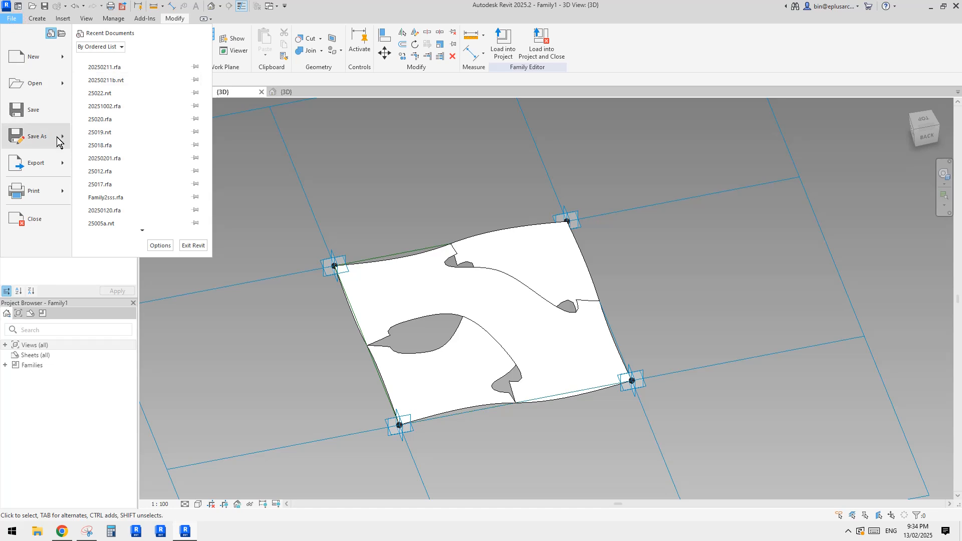
mouse_move(33, 57)
left_click(135, 113)
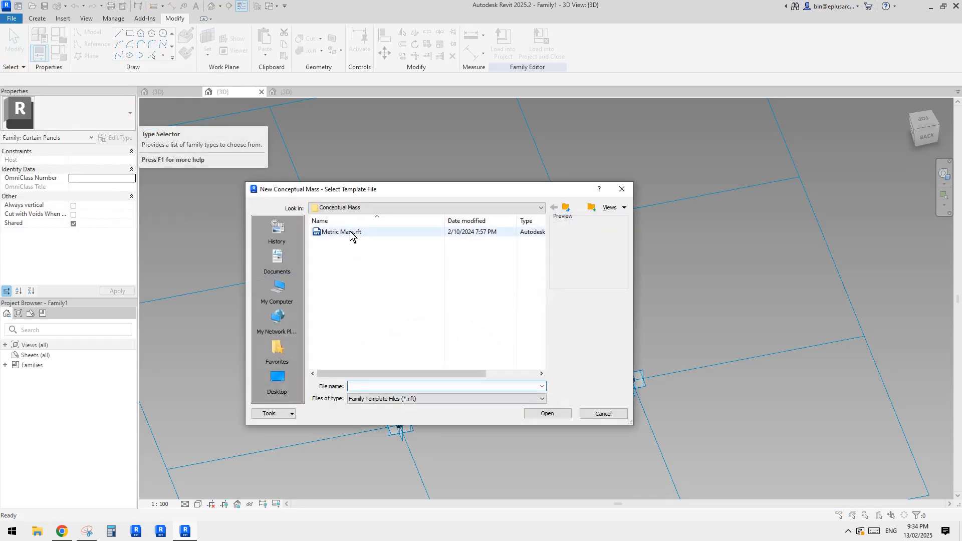
double_click(350, 232)
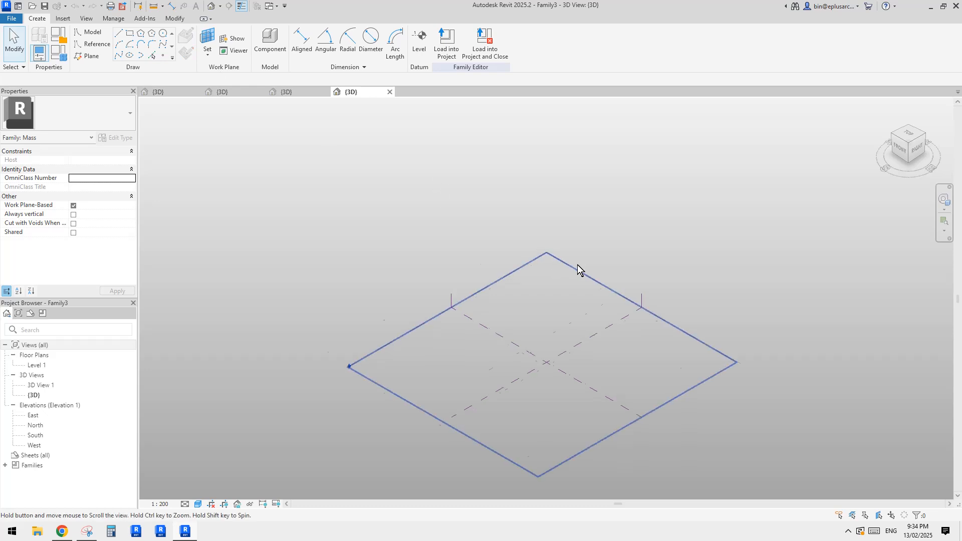
- Draw a rectangle of reference lines about 20000 by 20000 on the Center (Front/Back) reference plane
middle_click_drag(676, 339, 600, 396, "shift")
left_click(597, 393)
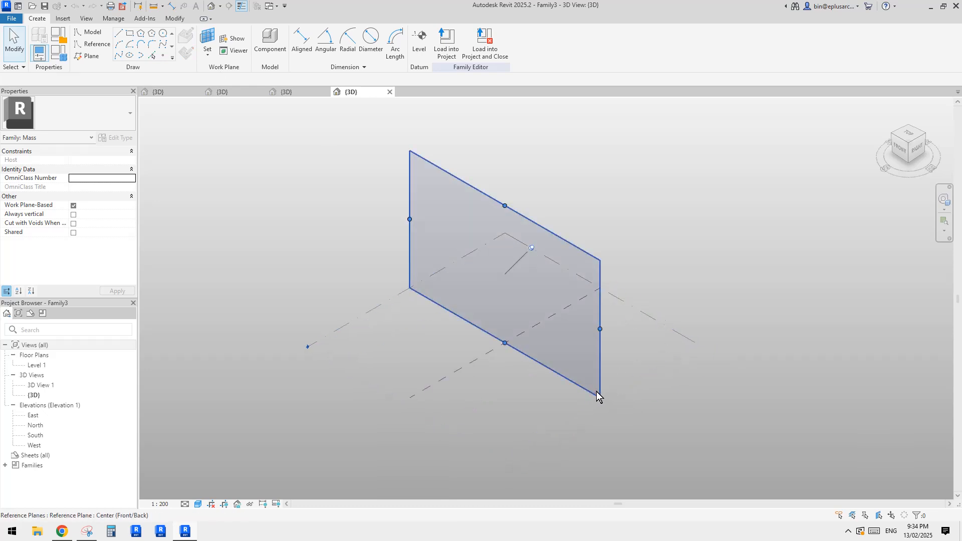
left_click(97, 45)
left_click(462, 306)
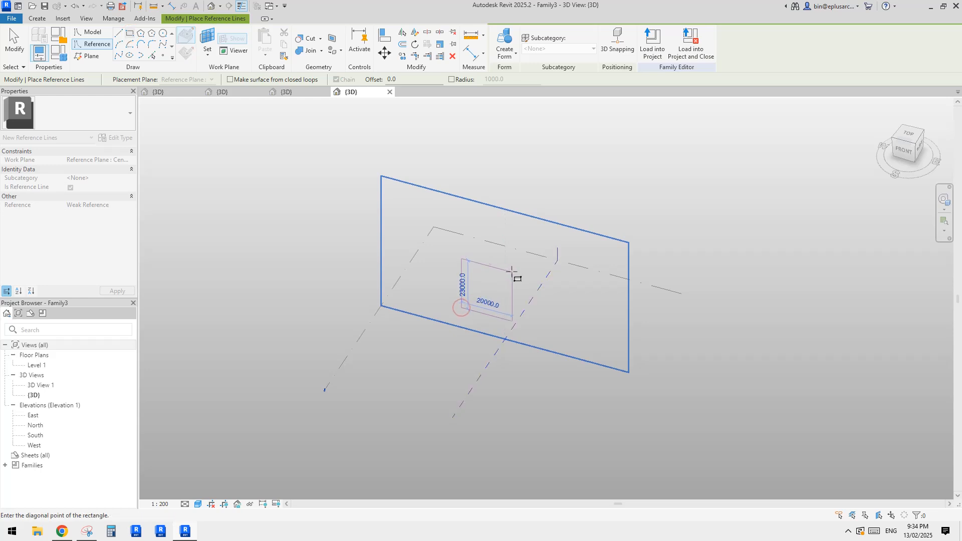
left_click(512, 278)
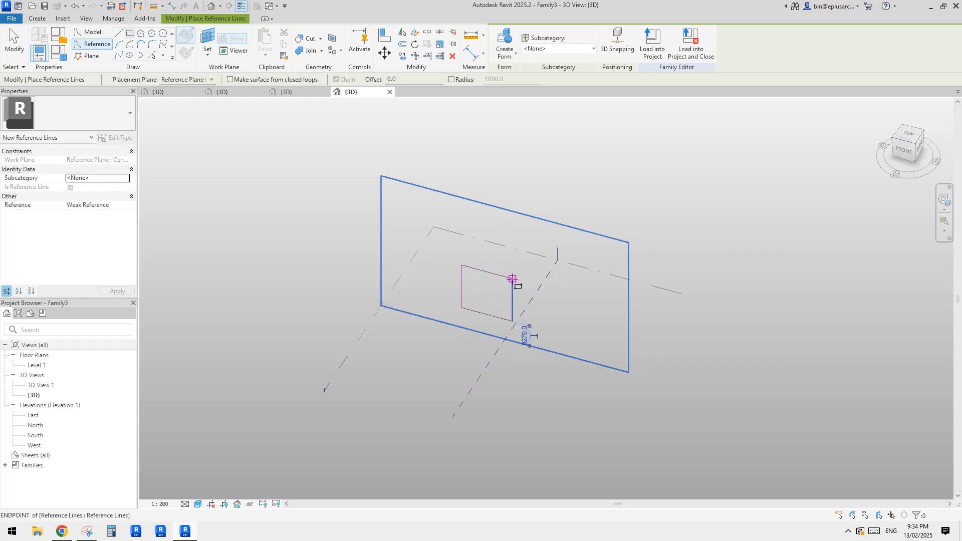
- Create a flat surface form from the closed chain of rectangular reference lines
scroll(514, 280, "up", 5)
key("Escape")
key("Escape")
left_click(538, 218)
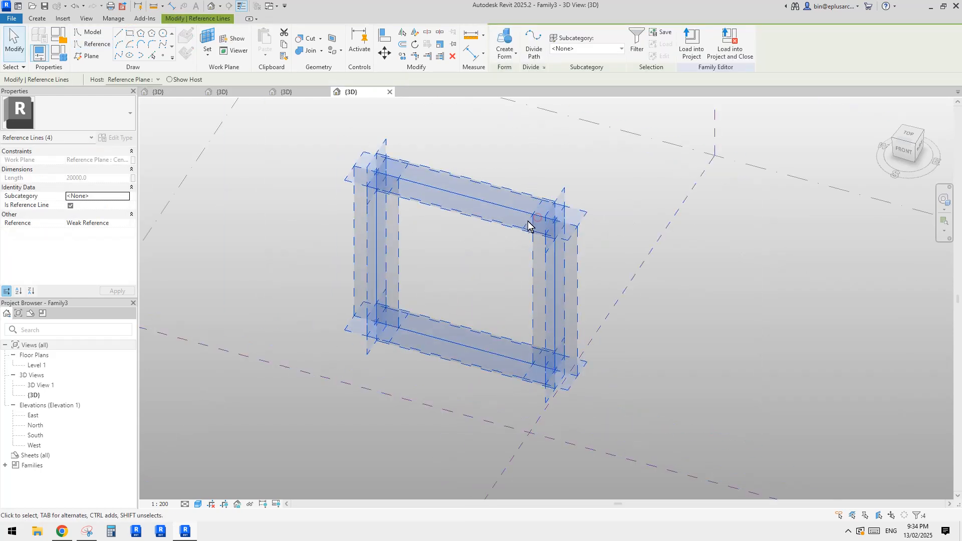
key("Escape")
middle_click_drag(502, 221, 496, 241)
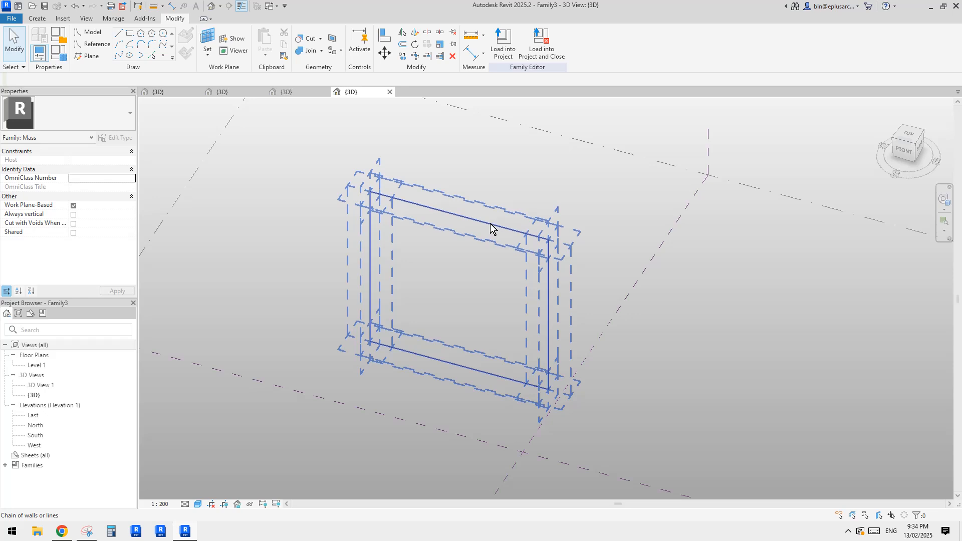
left_click(491, 229)
left_click(505, 38)
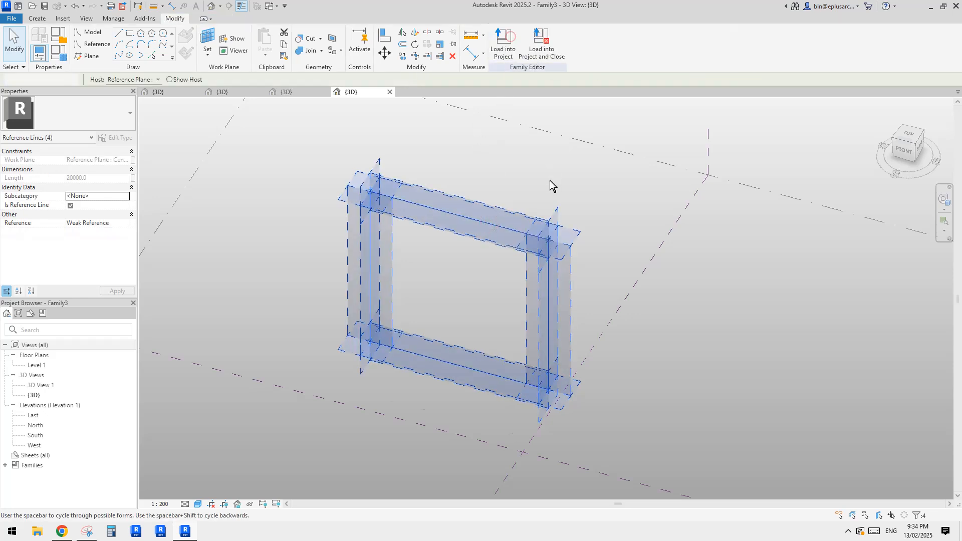
key("Delete")
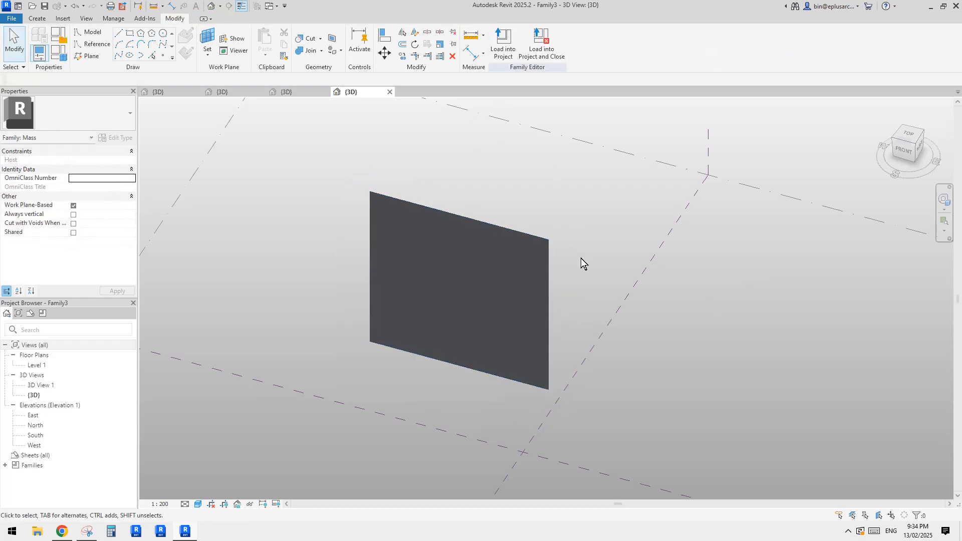
- Divide the flat rectangular form's surface into a UV grid
middle_click_drag(557, 276, 552, 275)
left_click(467, 247)
scroll(490, 270, "up", 2)
left_click(556, 45)
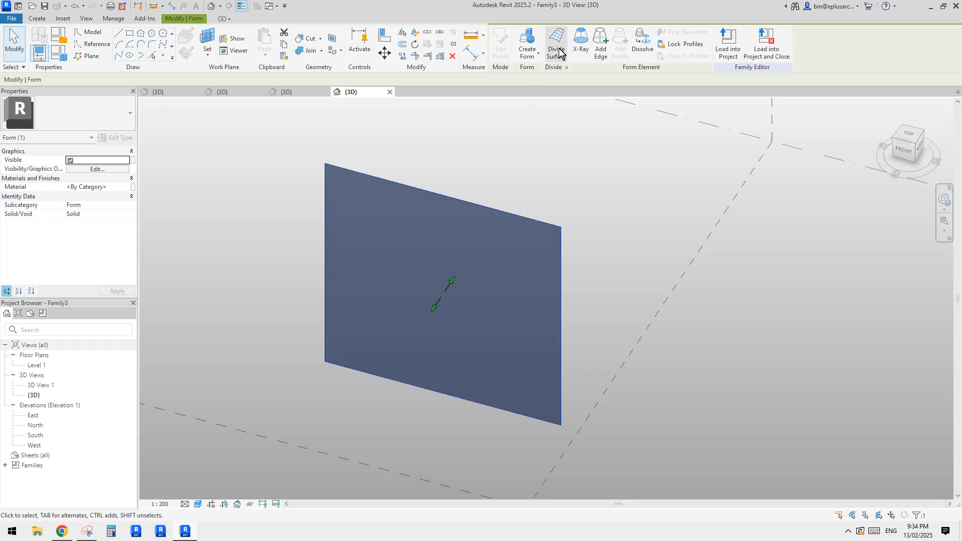
scroll(483, 307, "up", 2)
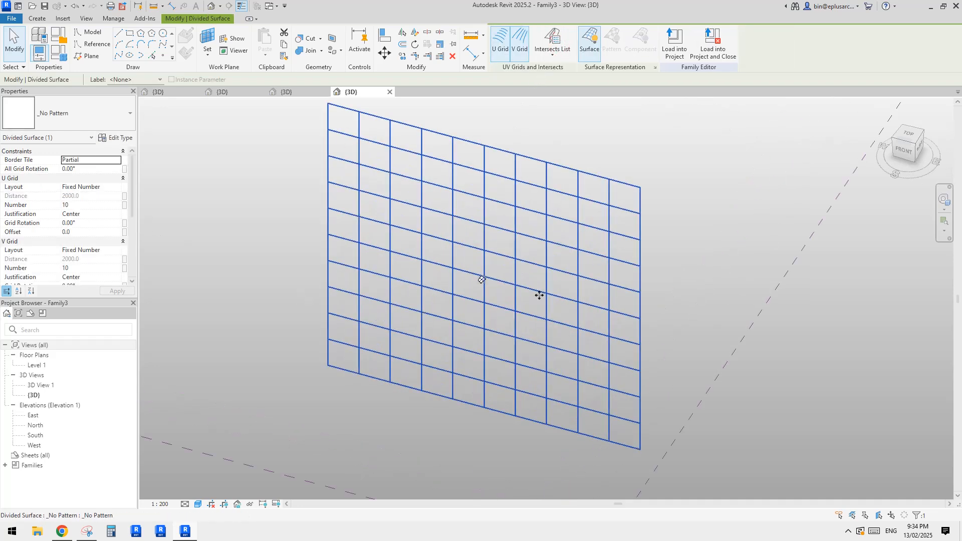
- Load the Family1 curtain panel into the Family3 mass and select the divided surface there
left_click(223, 92)
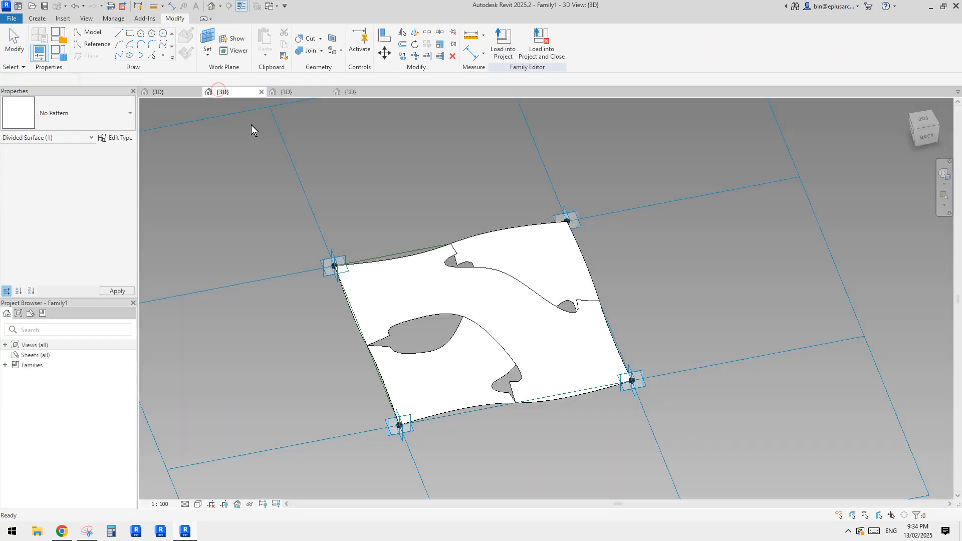
left_click(508, 55)
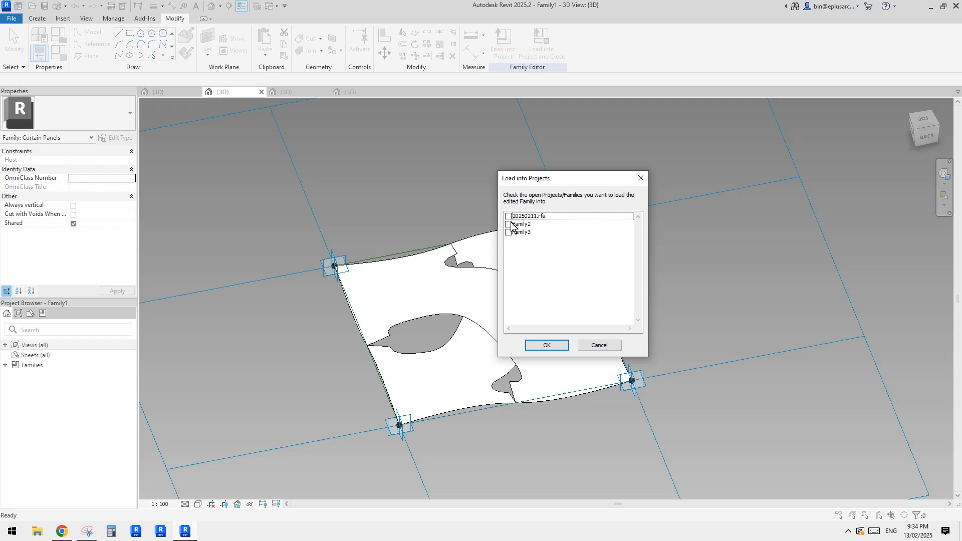
left_click(558, 345)
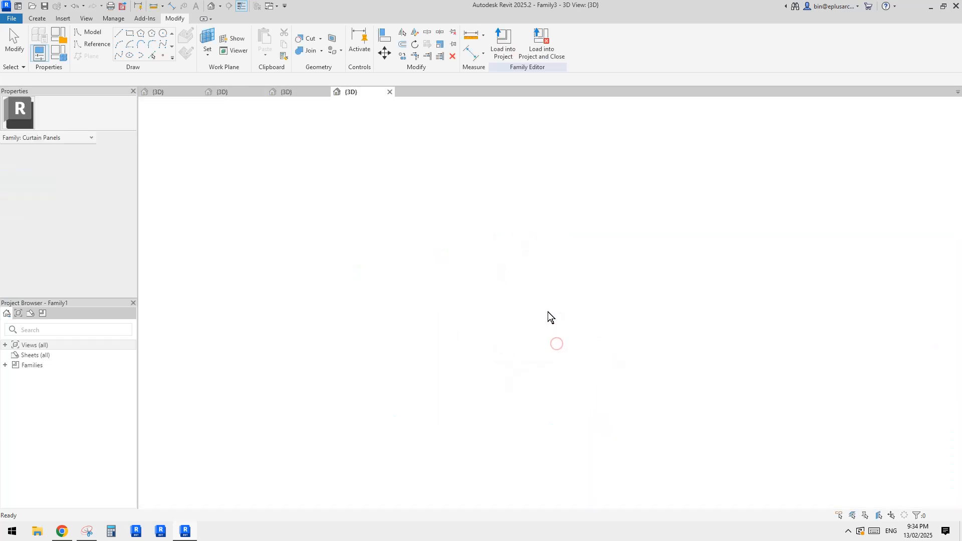
left_click(518, 301)
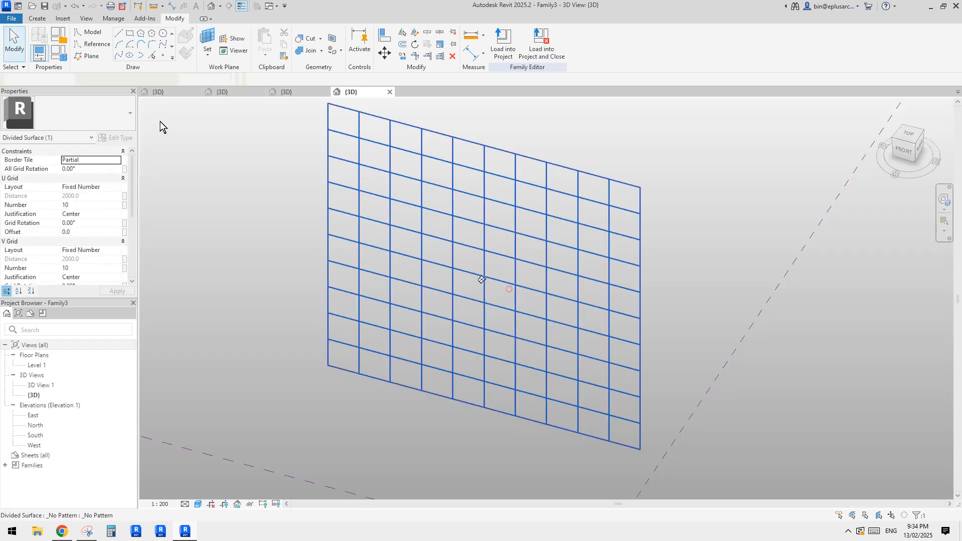
- Apply the Family1 curtain panel as the pattern of the selected divided surface
left_click(87, 119)
left_click(55, 335)
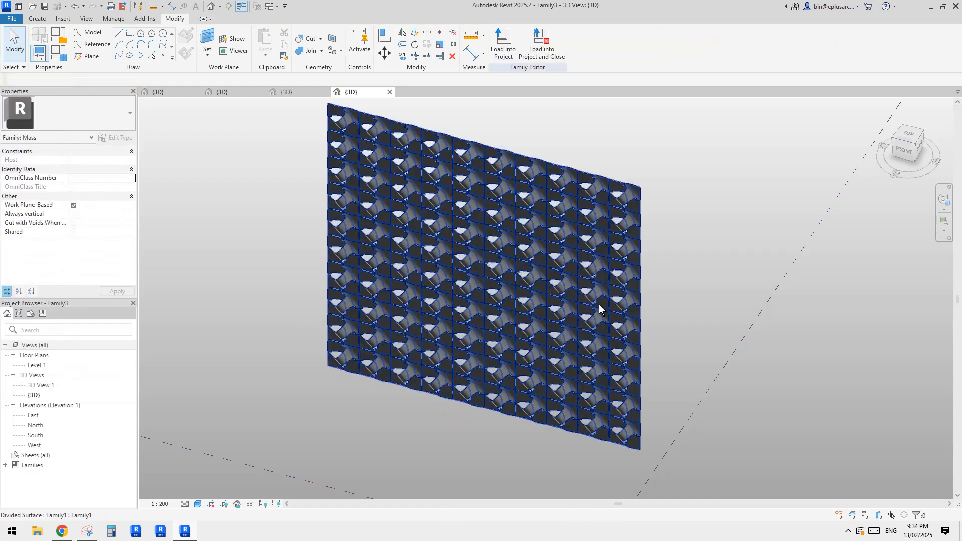
middle_click_drag(709, 316, 582, 368, "shift")
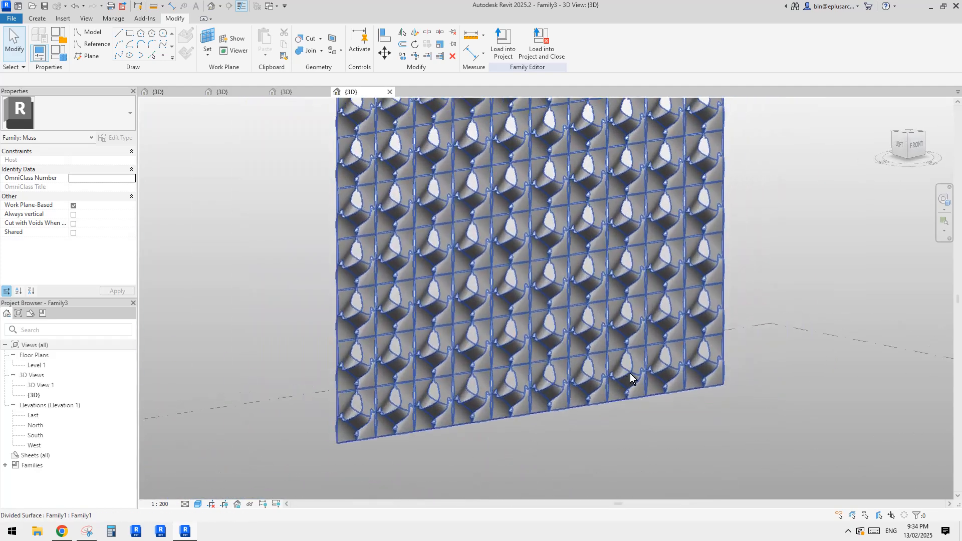
- Compare the panelled surface from several angles with the cobogó facade photo on the Reddit page in Chrome
left_click(63, 532)
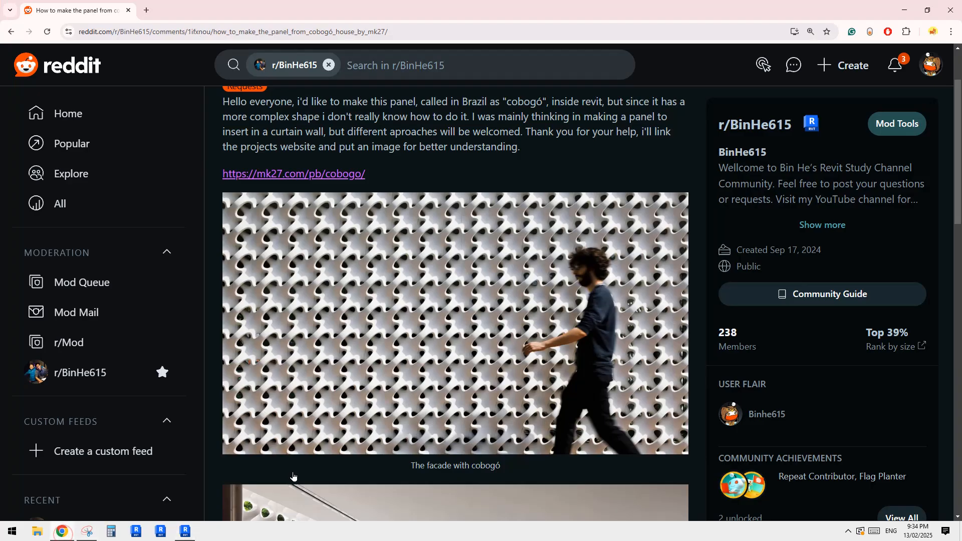
left_click(184, 532)
middle_click_drag(752, 340, 881, 399, "shift")
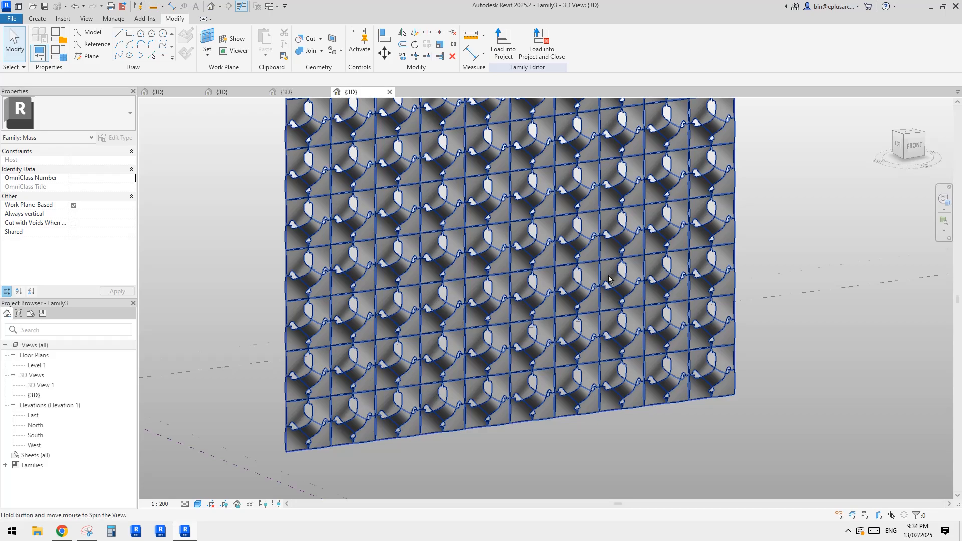
middle_click_drag(609, 278, 672, 334, "shift")
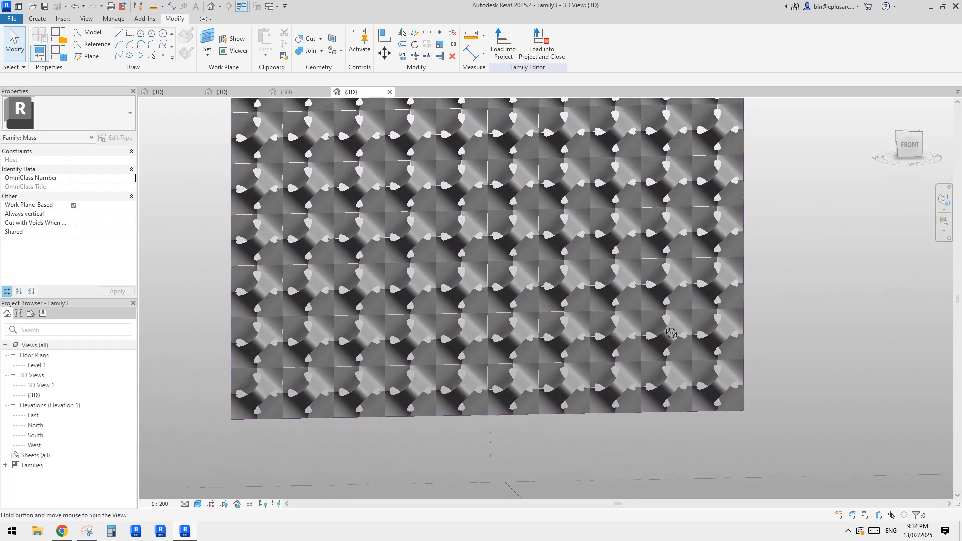
scroll(498, 351, "up", 6)
scroll(519, 363, "down", 4)
middle_click_drag(531, 365, 592, 433, "shift")
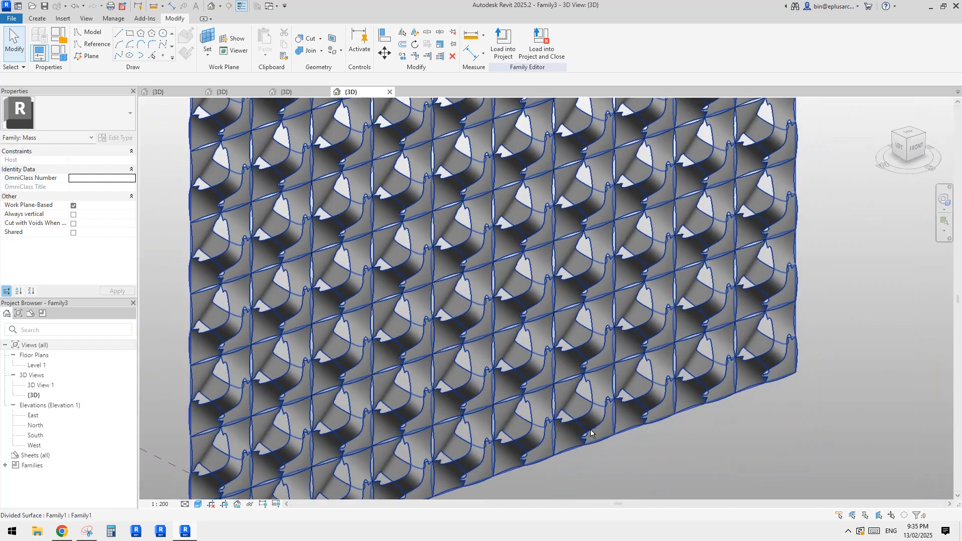
scroll(501, 353, "up", 5)
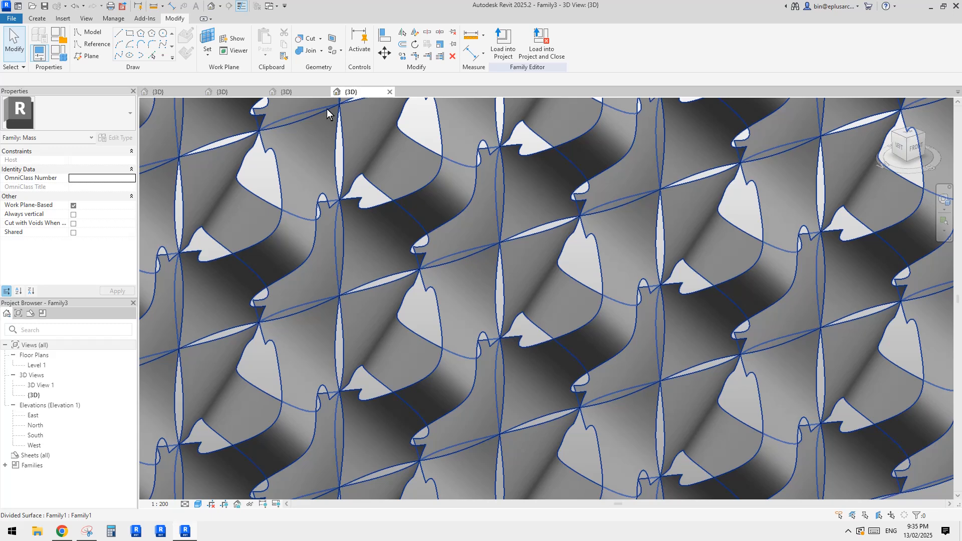
- View the Family1 panel from other angles and restore the temporarily hidden elements in the Family2 3D view
left_click(226, 92)
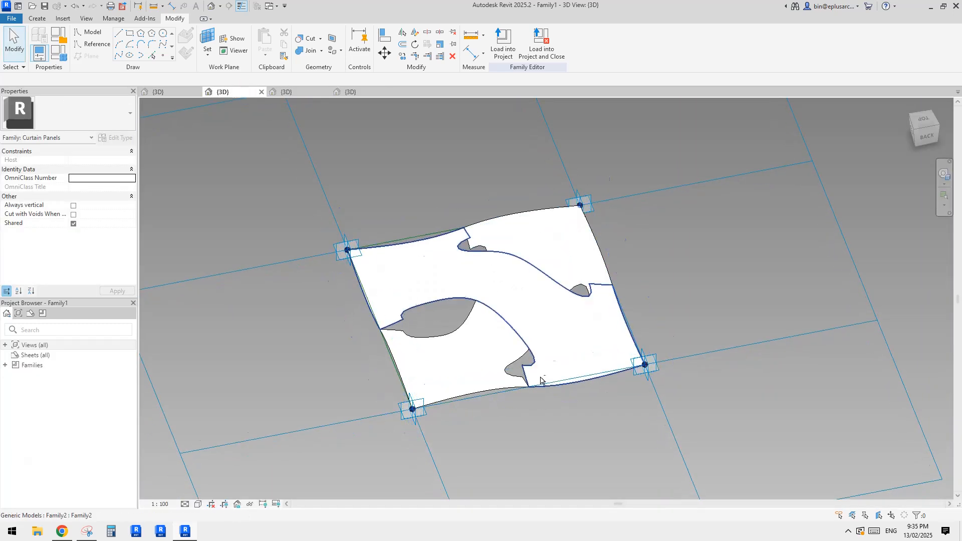
middle_click_drag(480, 356, 536, 286, "shift")
middle_click_drag(514, 320, 400, 221, "shift")
left_click(294, 93)
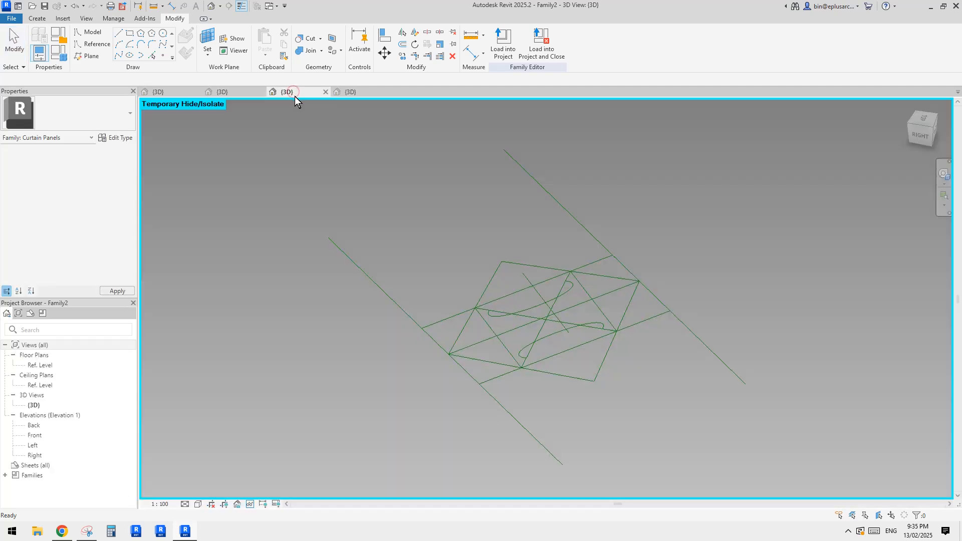
key("h")
key("r")
scroll(539, 324, "up", 5)
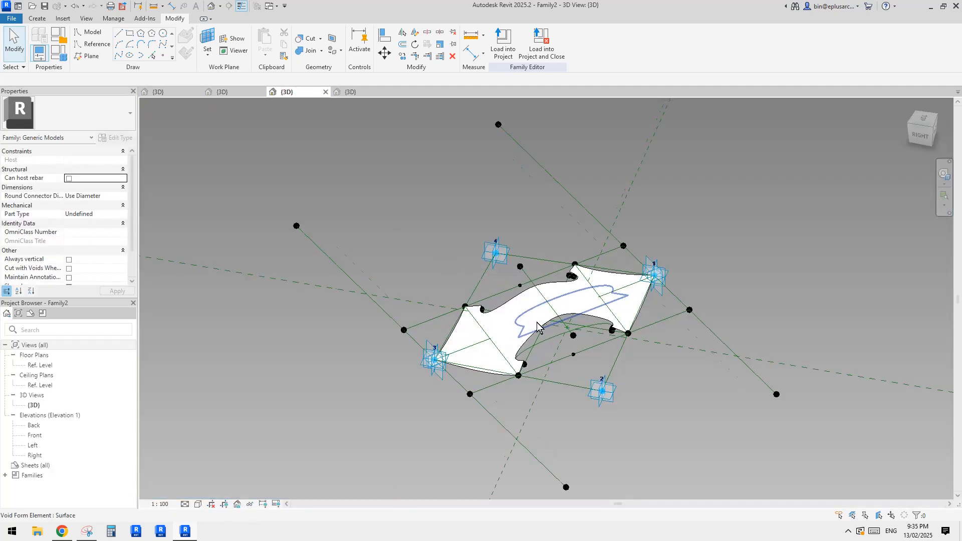
- Examine the curved form, end points and void cuts of Family2, comparing them with the assembled Family1 panel
middle_click_drag(537, 322, 462, 345, "shift")
scroll(462, 345, "up", 1)
scroll(404, 247, "up", 1)
middle_click_drag(405, 225, 521, 331, "shift")
scroll(459, 288, "up", 2)
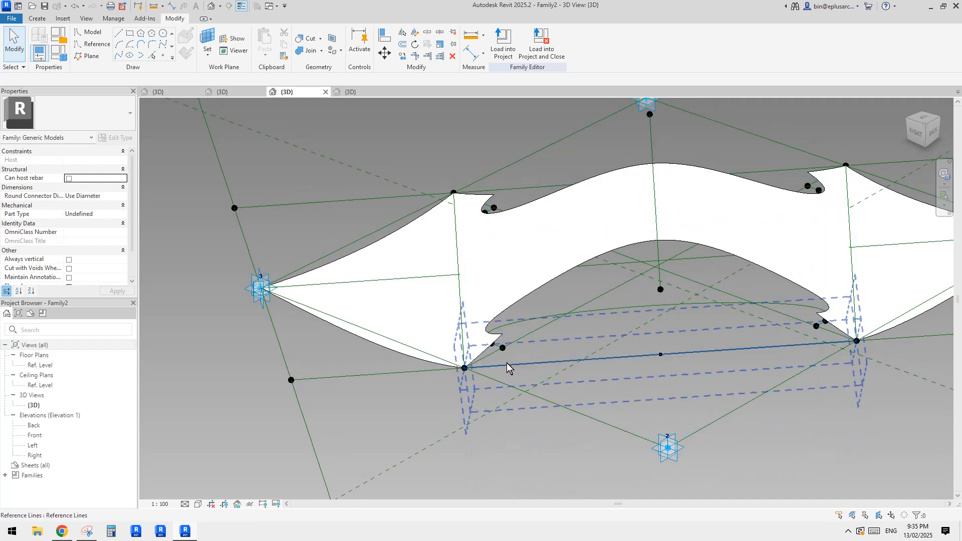
middle_click_drag(506, 363, 508, 333, "shift")
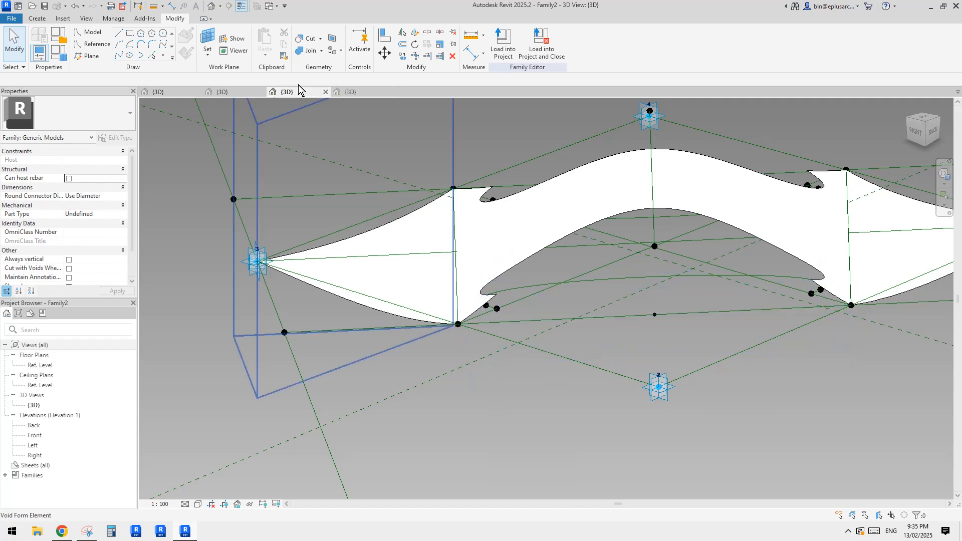
left_click(261, 93)
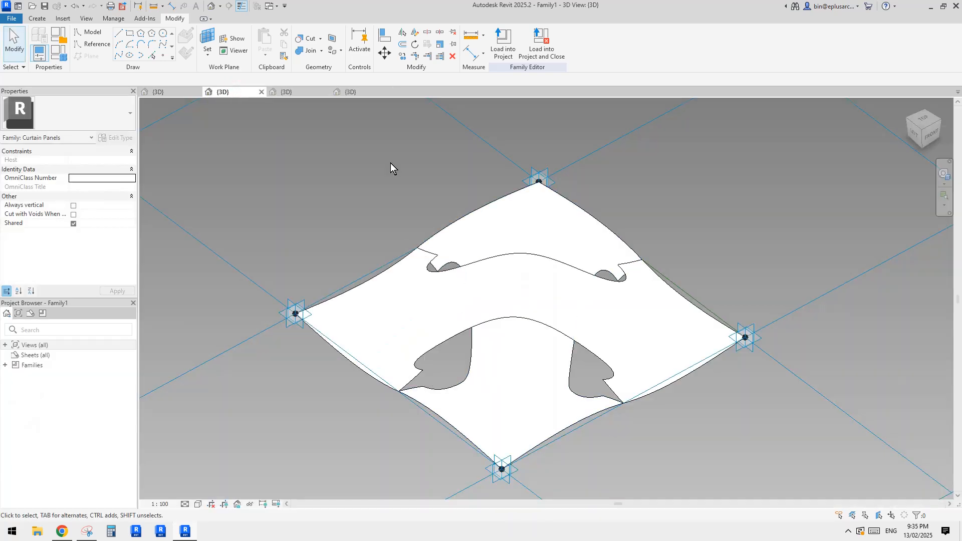
left_click(302, 92)
middle_click_drag(548, 269, 600, 303, "shift")
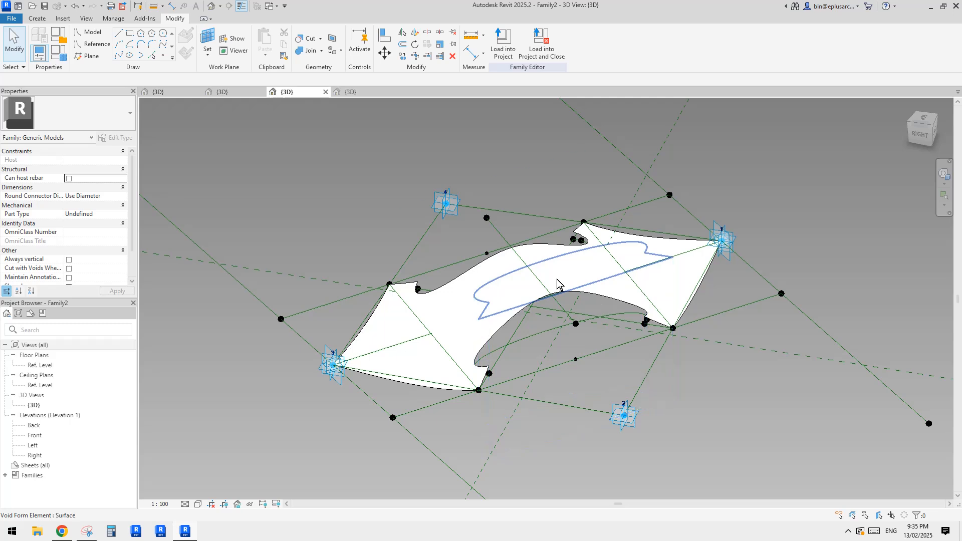
middle_click_drag(496, 296, 525, 286)
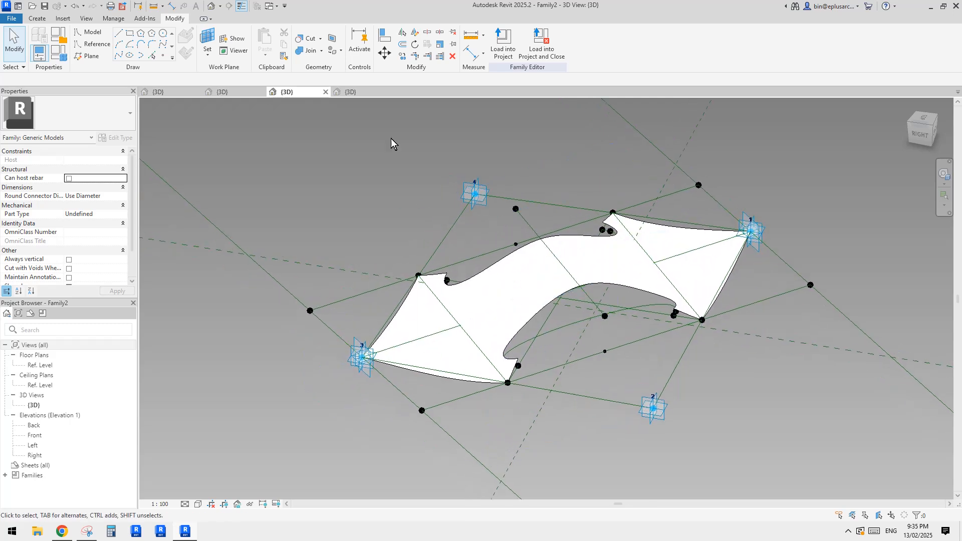
- Open the Family1b curtain panel for editing from the panelled wall in 20250211.rfa, dismissing the save reminder
left_click(173, 93)
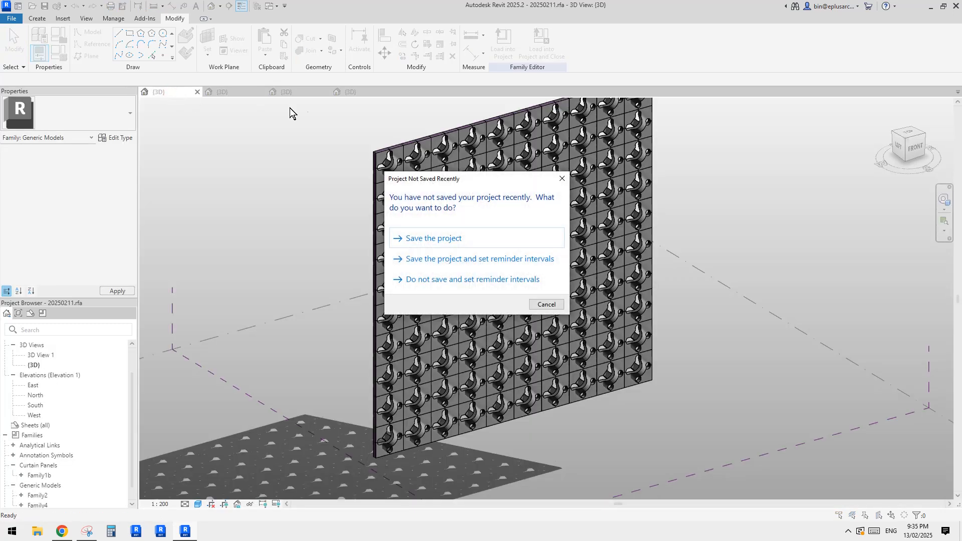
left_click(562, 180)
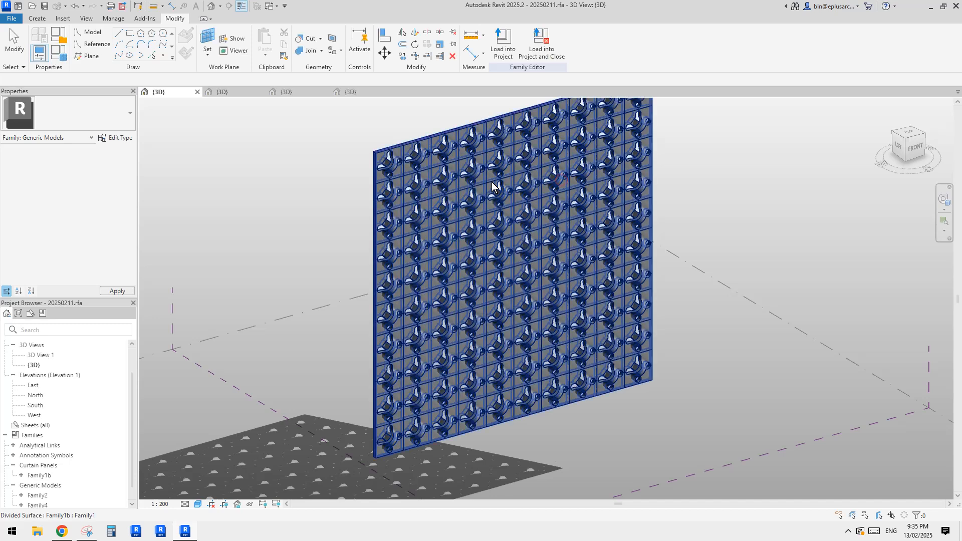
left_click(291, 92)
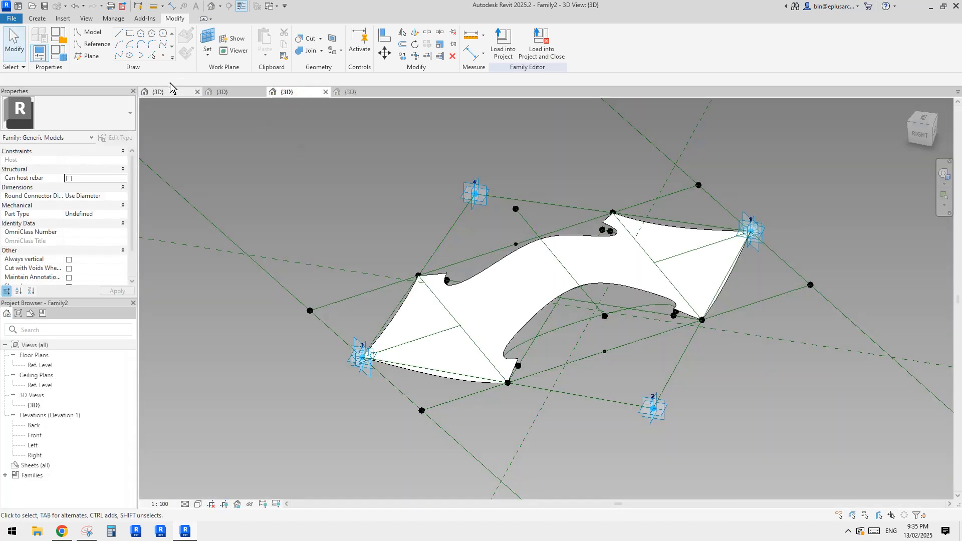
left_click(175, 92)
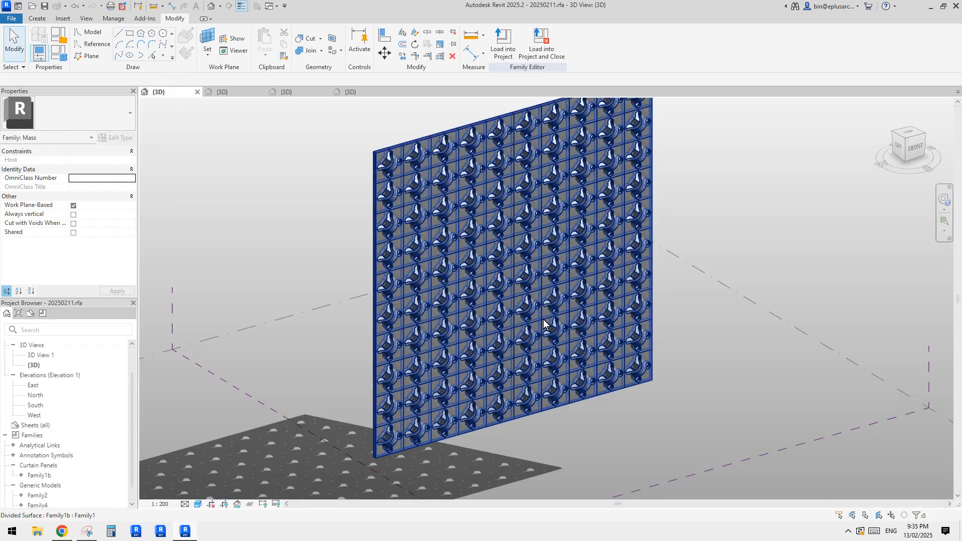
middle_click_drag(546, 341, 574, 343)
left_click(506, 299)
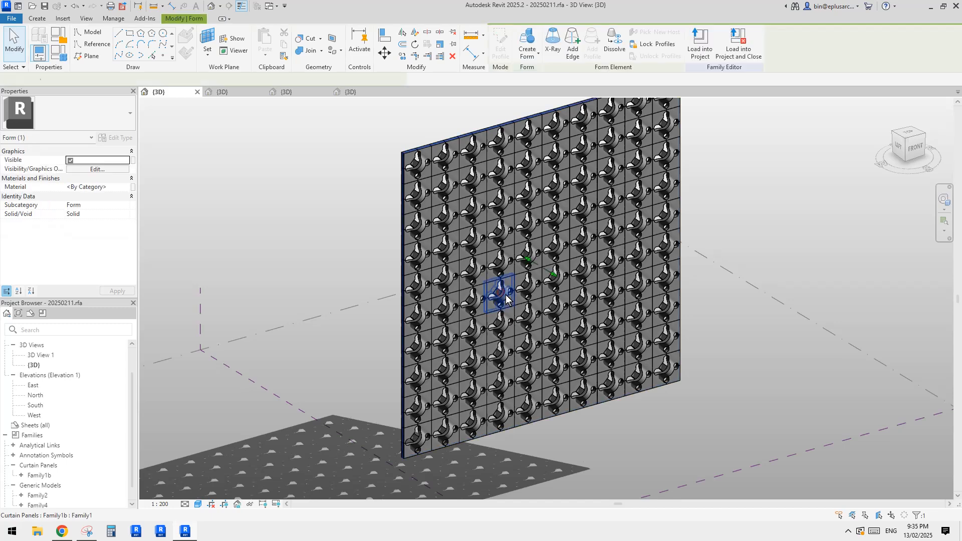
left_click(506, 300)
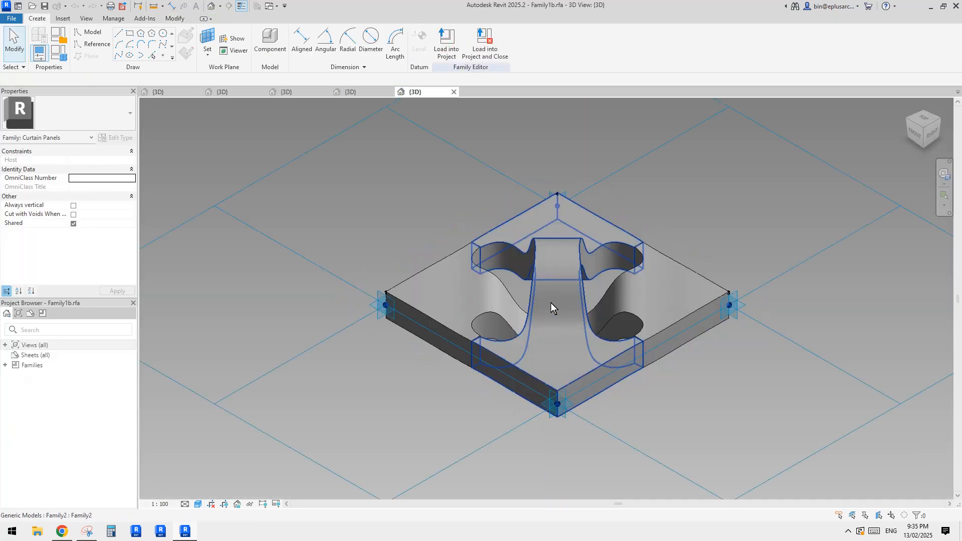
- Try to open the Family2 component nested in the Family1b panel for editing, and return to Family1b
left_click(550, 296)
left_click(507, 55)
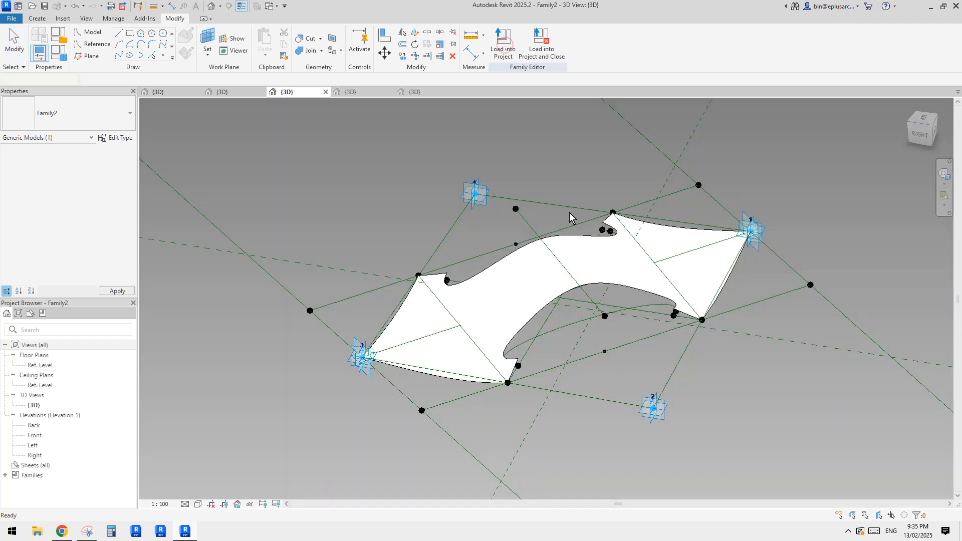
scroll(571, 271, "down", 1)
scroll(576, 281, "up", 1)
middle_click_drag(503, 302, 504, 352, "shift")
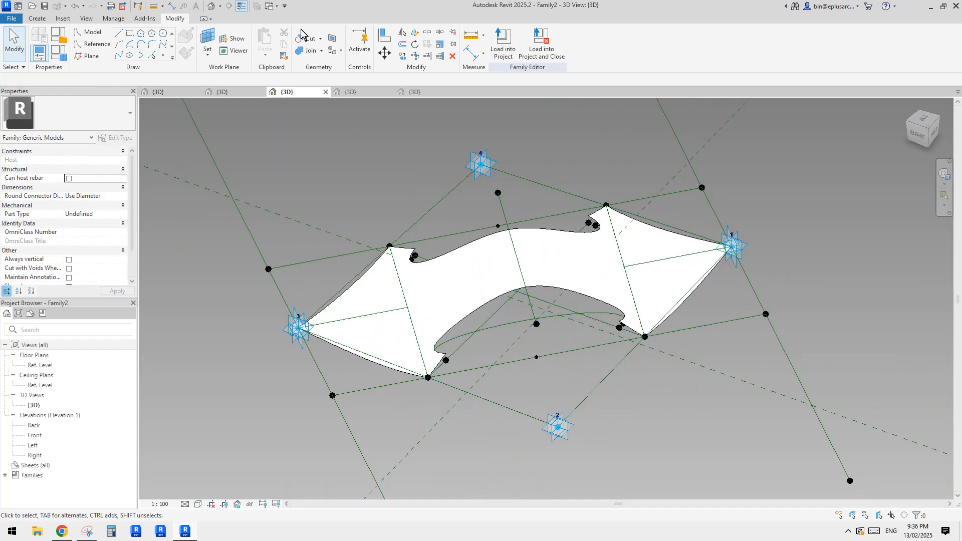
left_click(225, 92)
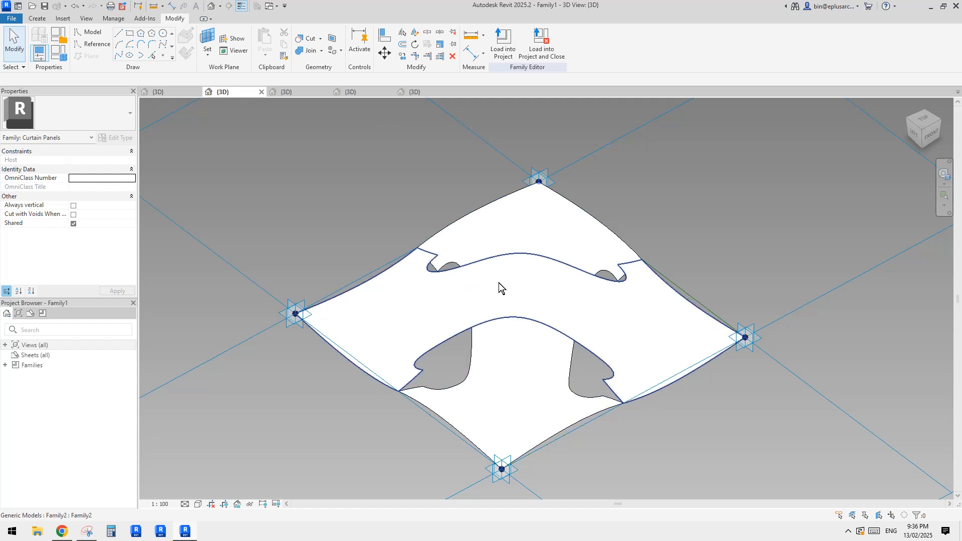
left_click(386, 93)
left_click(420, 94)
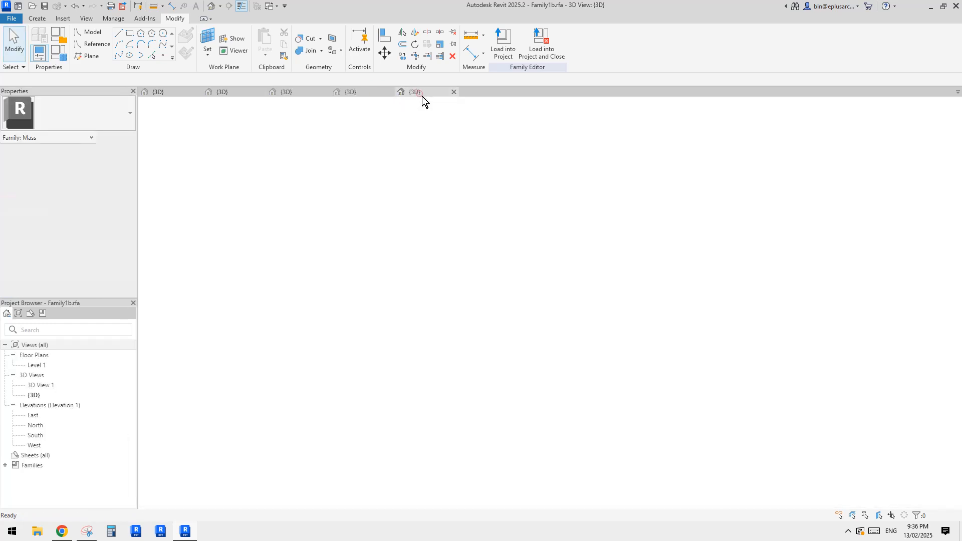
- Rename the nested generic model Family2 in Family1b as Family2b and open it for editing
left_click(534, 356)
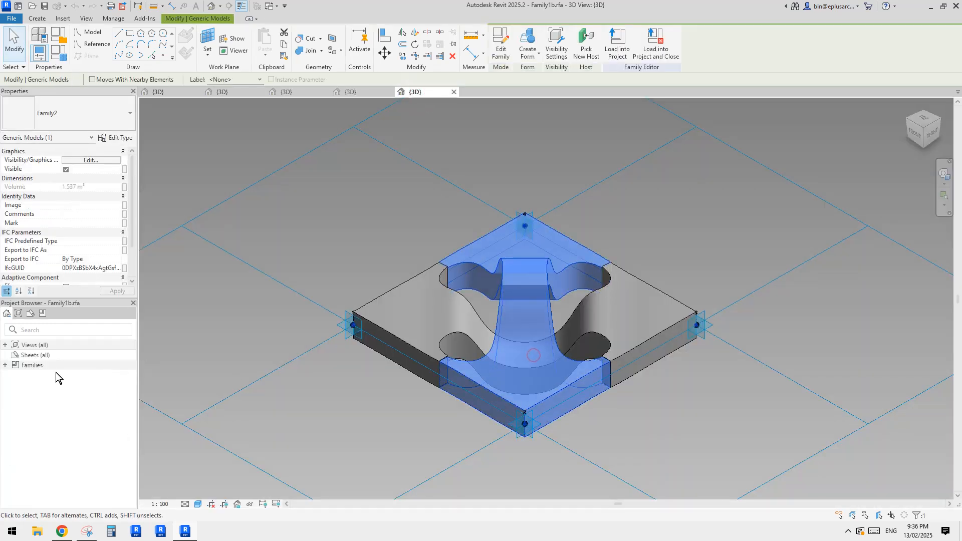
left_click(6, 365)
left_click(13, 385)
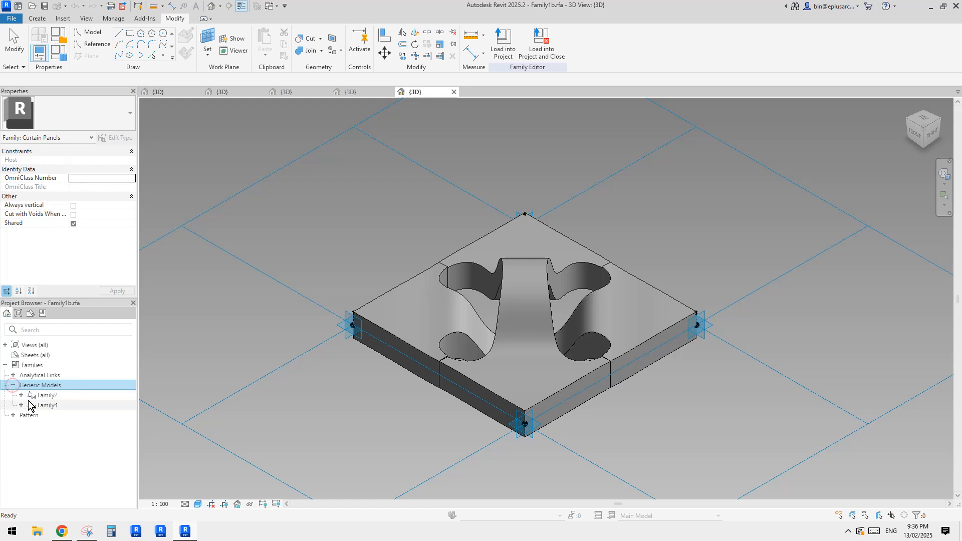
right_click(57, 396)
left_click(96, 432)
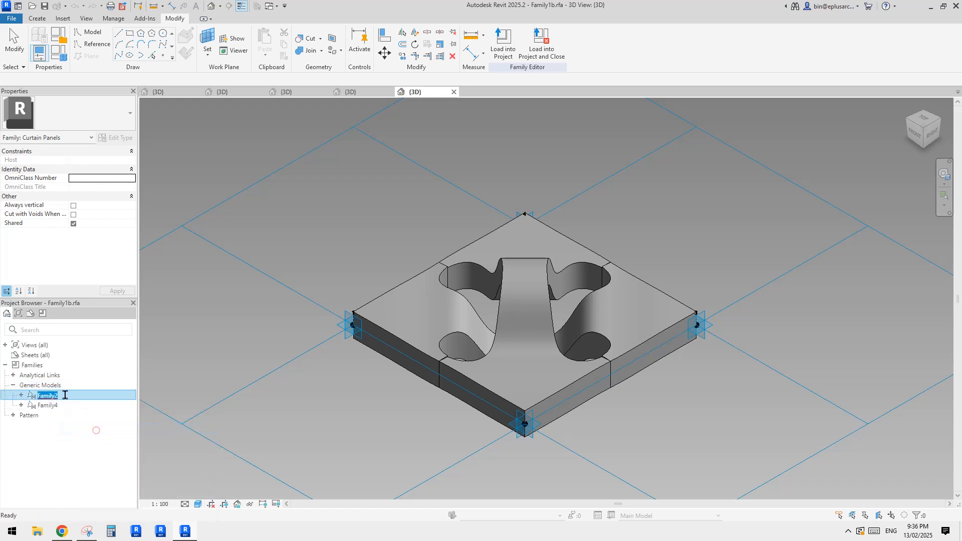
right_click(67, 395)
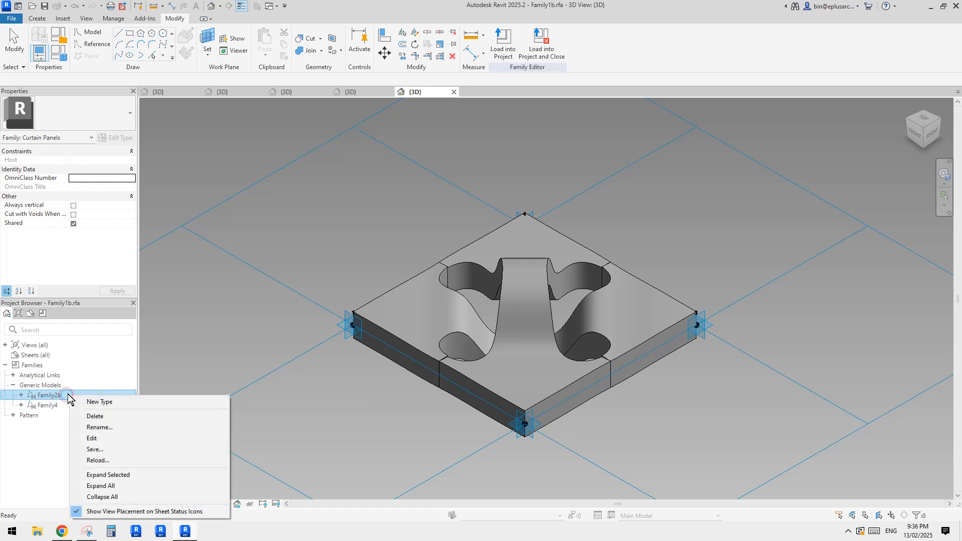
left_click(103, 437)
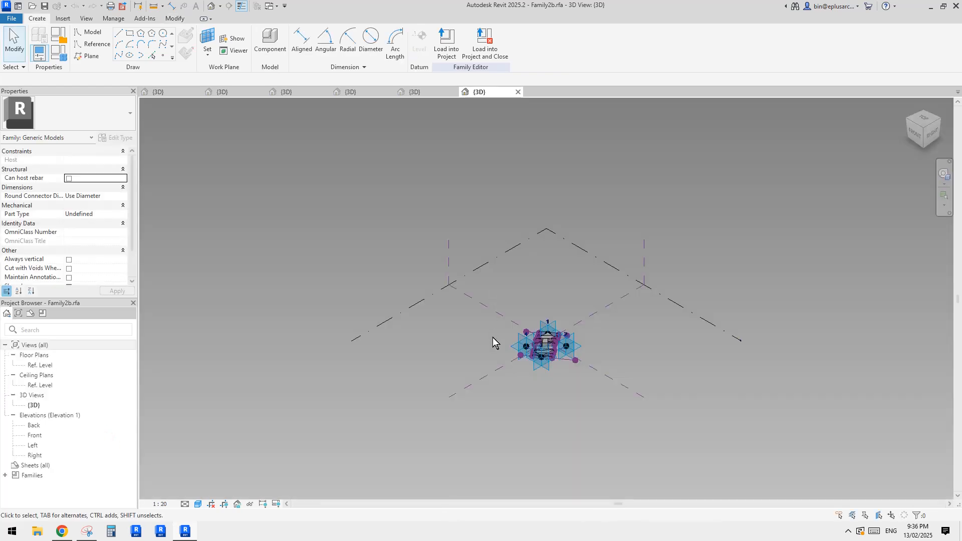
- Examine the solid arched form in Family2b and the nested Family4 profiles placed along its reference lines
scroll(560, 349, "up", 5)
middle_click_drag(554, 333, 377, 291, "shift")
scroll(429, 343, "up", 6)
scroll(441, 341, "down", 4)
scroll(367, 279, "up", 2)
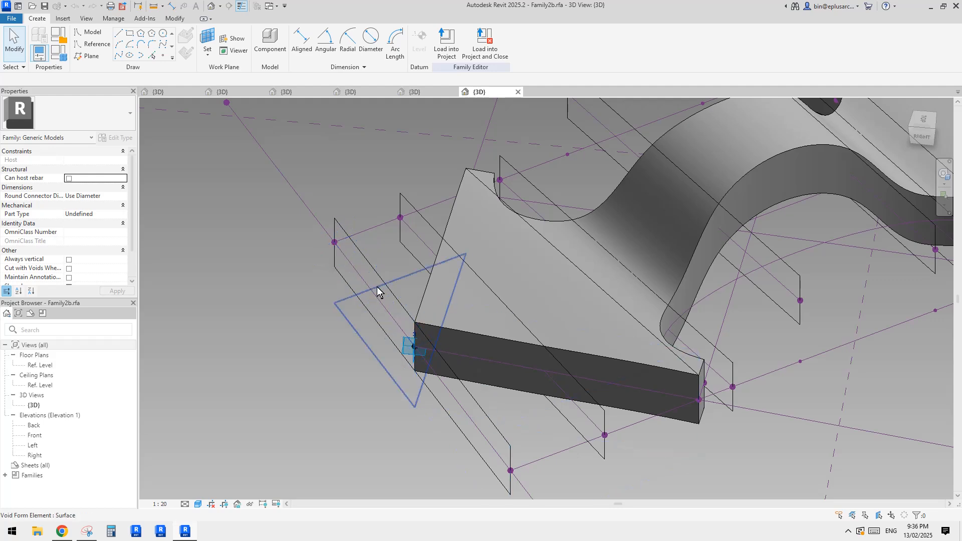
scroll(436, 259, "down", 2)
middle_click_drag(436, 259, 380, 234, "shift")
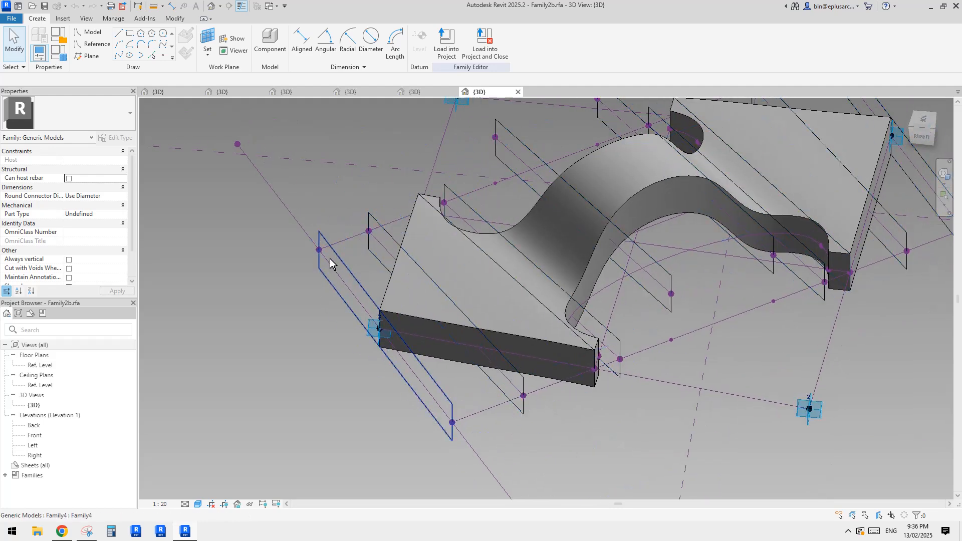
middle_click_drag(521, 260, 502, 260, "shift")
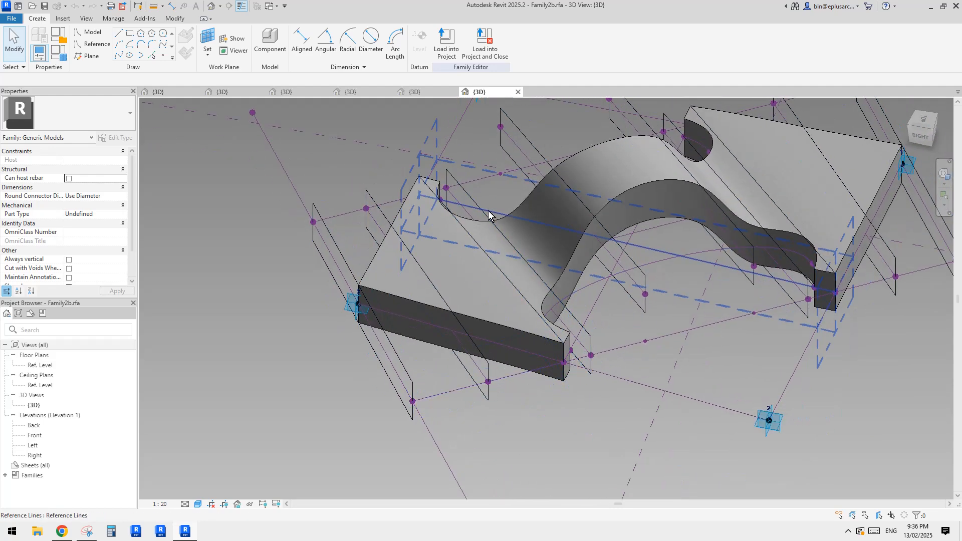
middle_click_drag(493, 217, 472, 219, "shift")
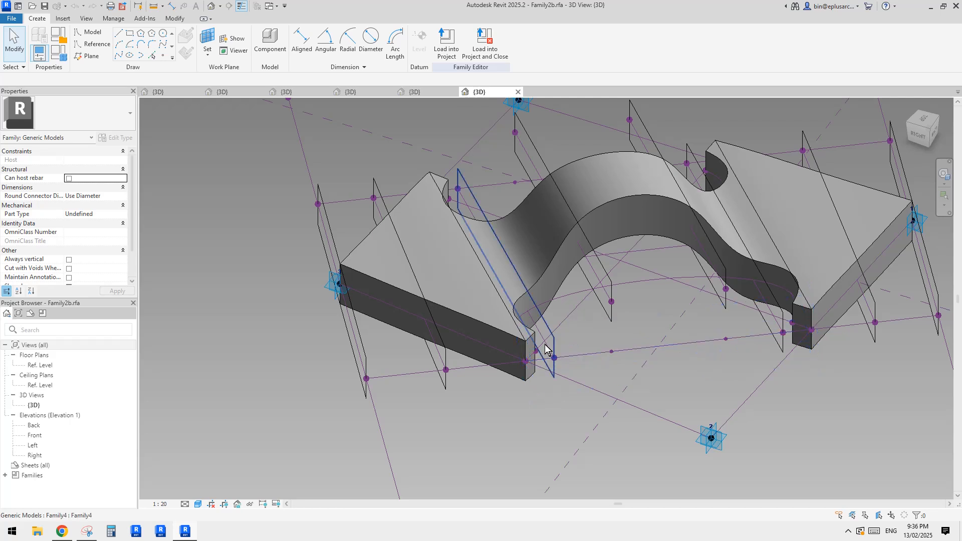
middle_click_drag(555, 359, 521, 336, "shift")
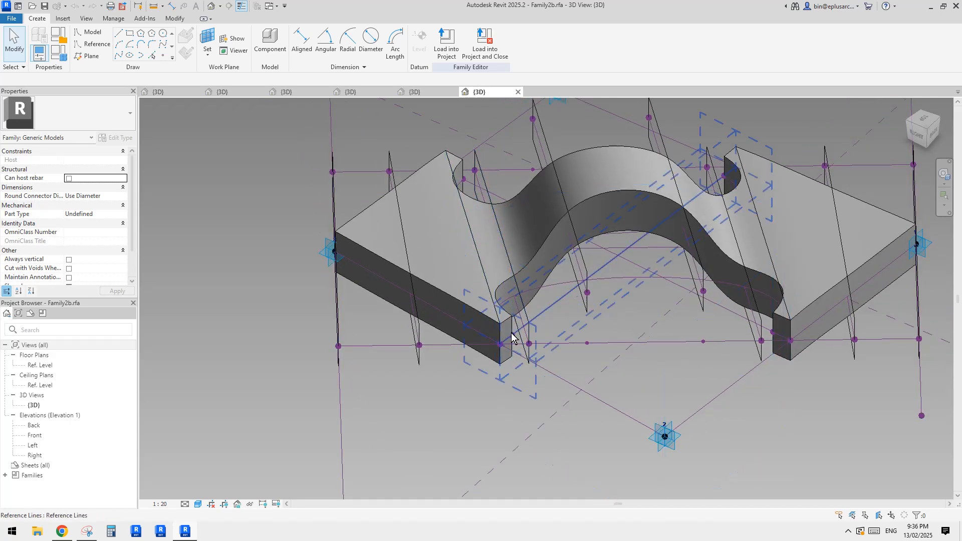
- Open the nested Family4 profile near adaptive point 4 in Family2b for editing
middle_click_drag(530, 346, 511, 341, "shift")
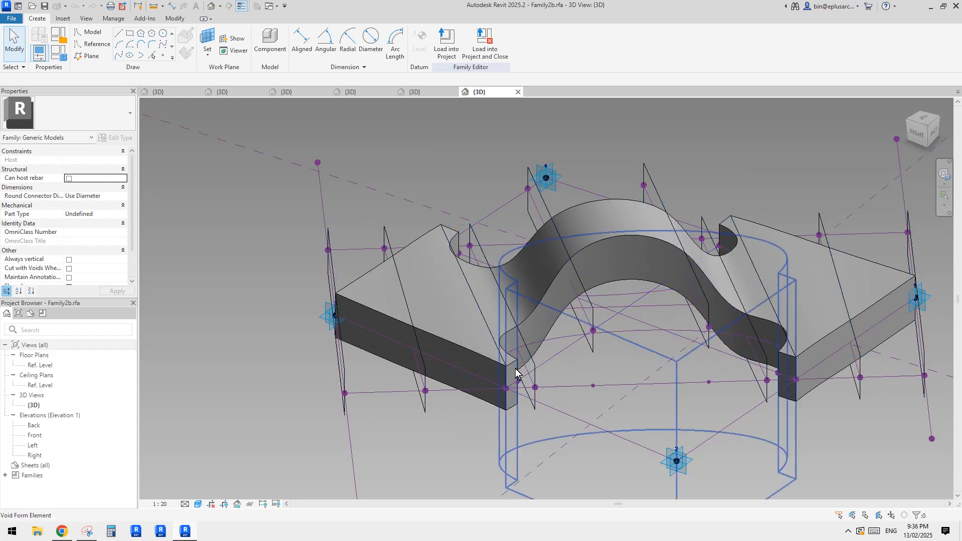
middle_click_drag(520, 370, 569, 378, "shift")
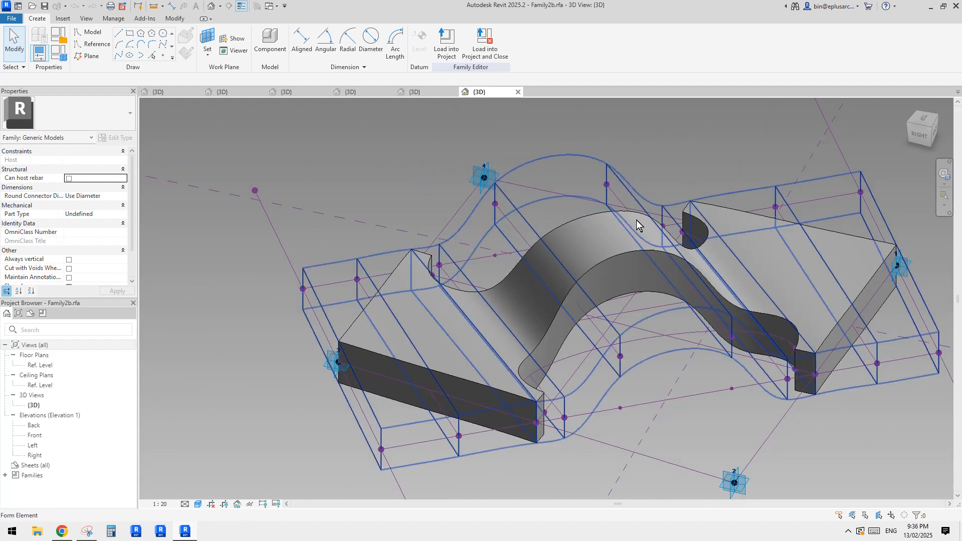
middle_click_drag(637, 221, 581, 208)
middle_click_drag(532, 251, 592, 220, "shift")
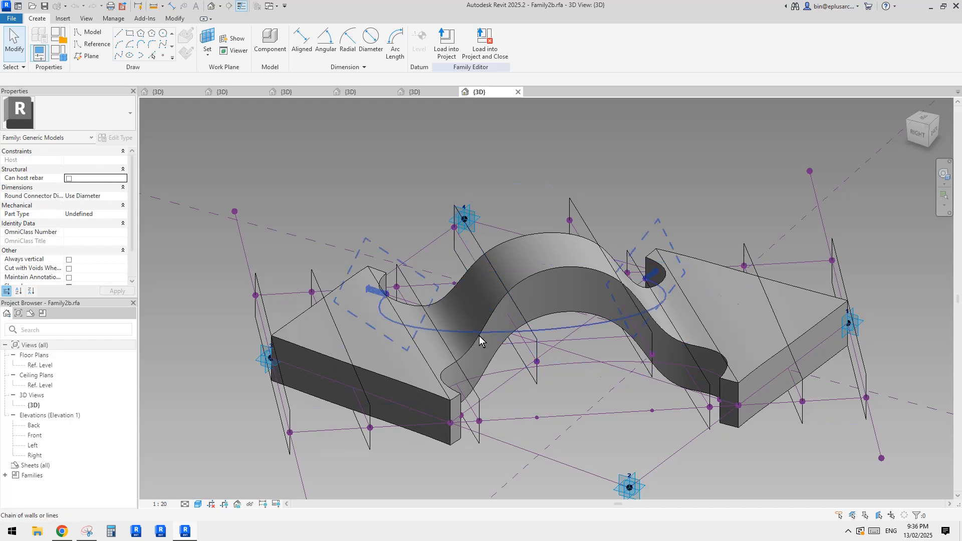
left_click(466, 246)
middle_click_drag(494, 268, 516, 205, "shift")
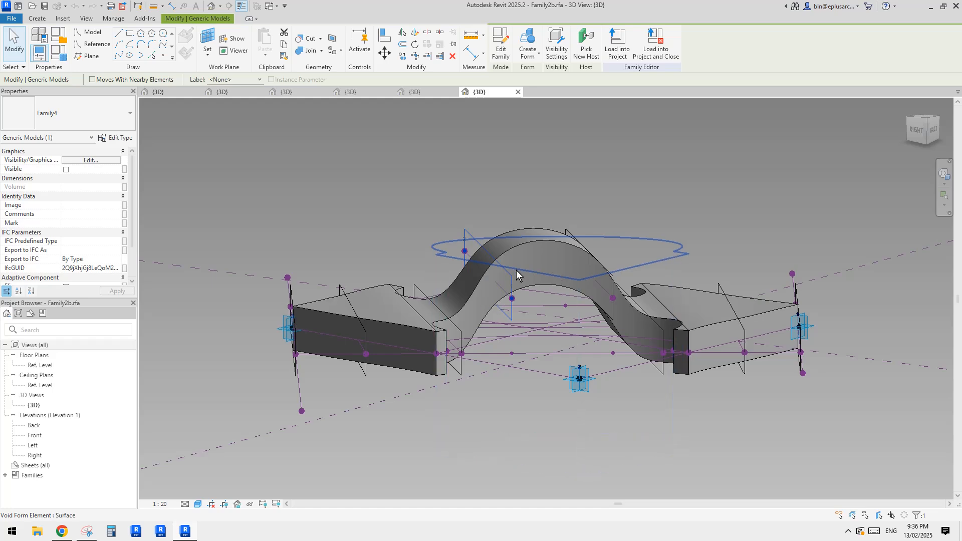
middle_click_drag(535, 265, 639, 327, "shift")
middle_click_drag(423, 258, 499, 288, "shift")
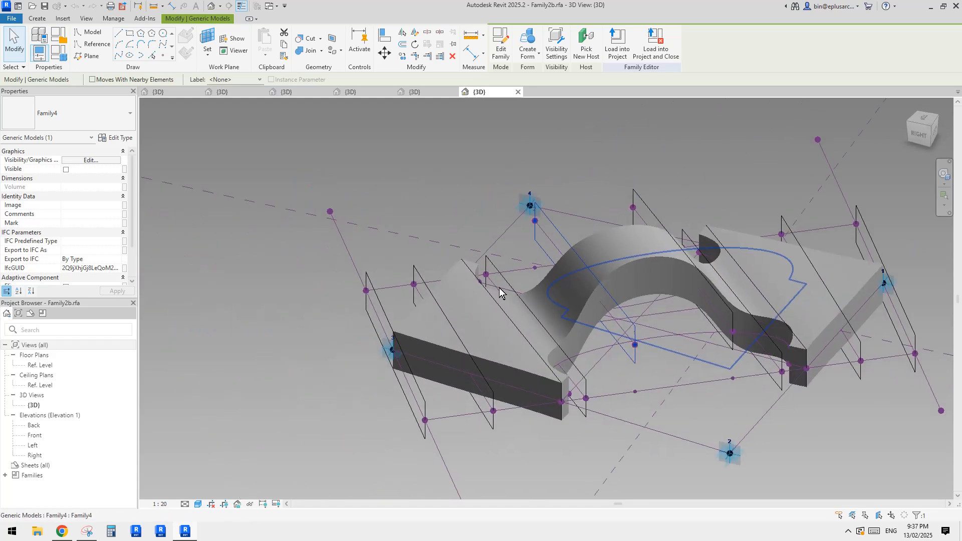
scroll(499, 288, "up", 3)
scroll(563, 239, "up", 1)
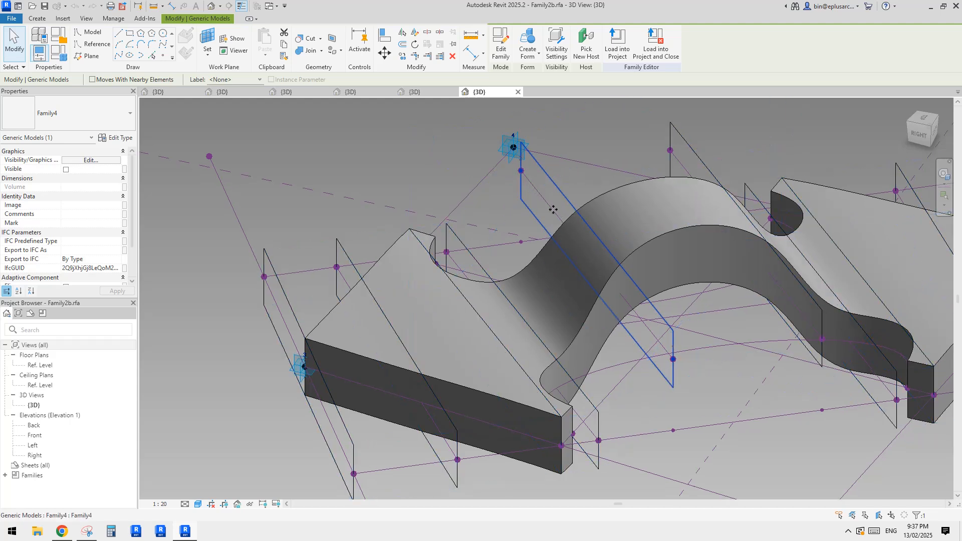
middle_click_drag(548, 203, 505, 220)
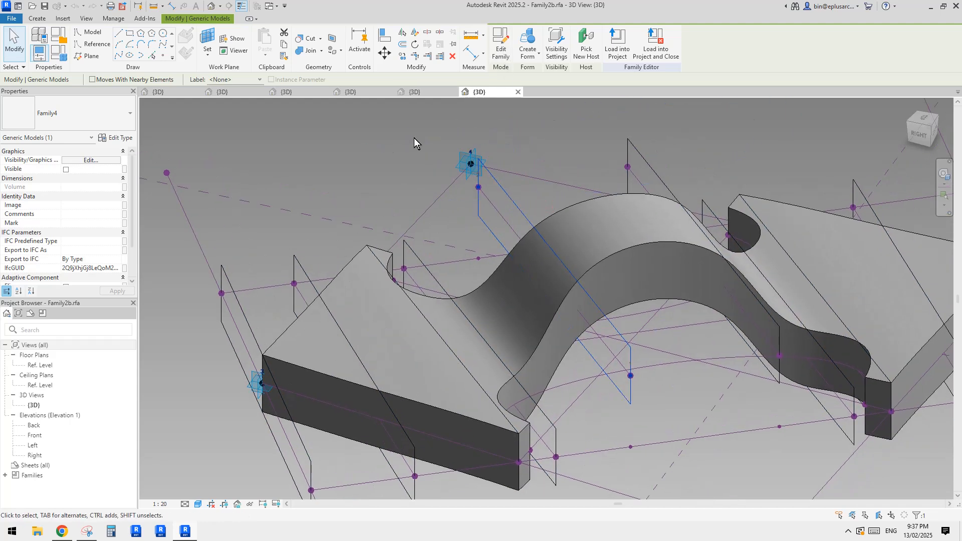
left_click(504, 59)
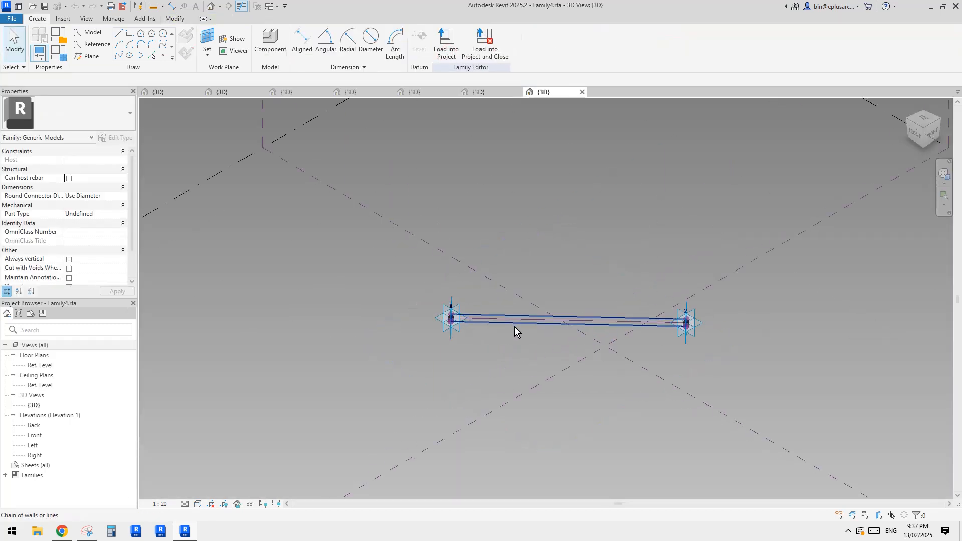
- Examine the Family4 profile's two adaptive placement points and its rectangular outline with the reference points at each end
scroll(688, 321, "up", 5)
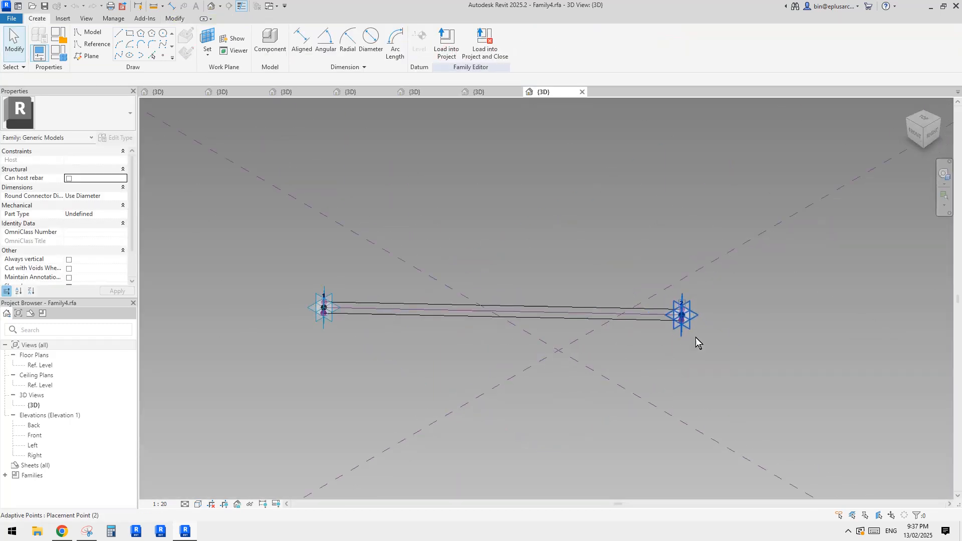
left_click(672, 308)
scroll(601, 339, "down", 3)
middle_click_drag(548, 338, 389, 296, "shift")
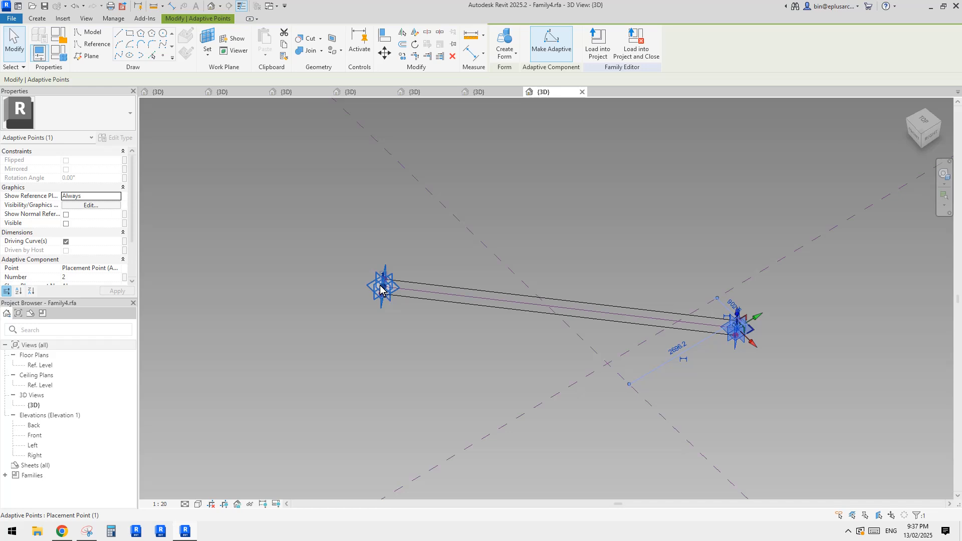
left_click(382, 286)
scroll(386, 284, "up", 5)
left_click(392, 272)
key("Tab")
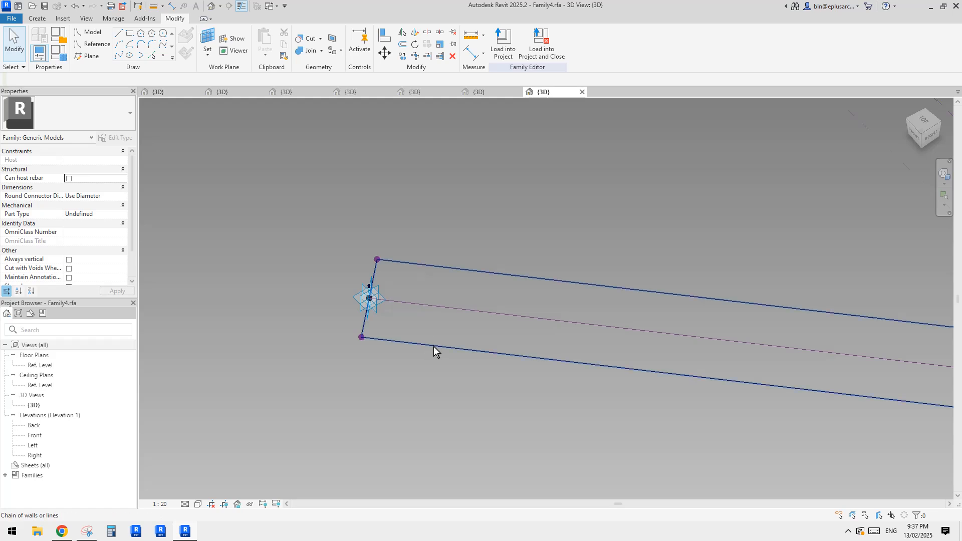
scroll(434, 347, "down", 4)
middle_click_drag(707, 362, 260, 277)
scroll(605, 311, "up", 3)
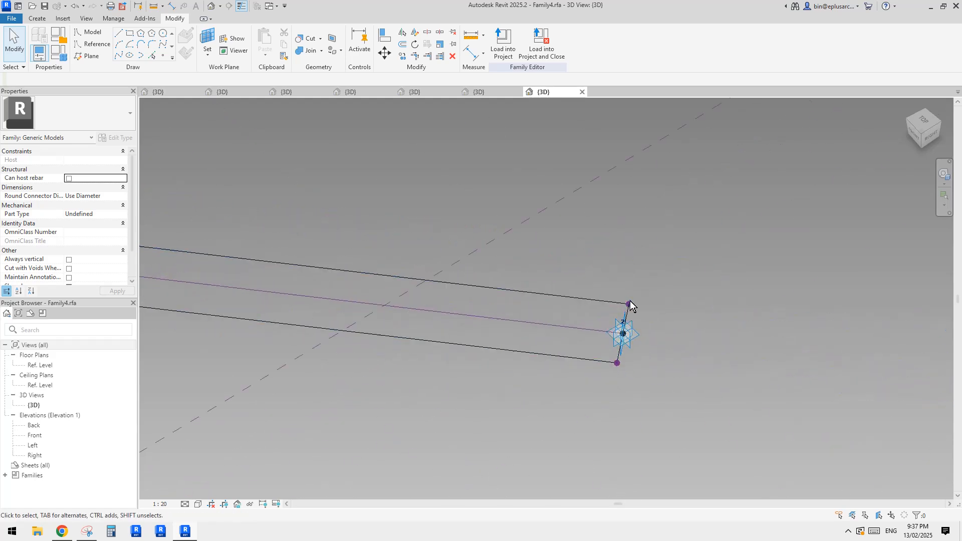
scroll(499, 285, "down", 2)
middle_click_drag(498, 285, 646, 367)
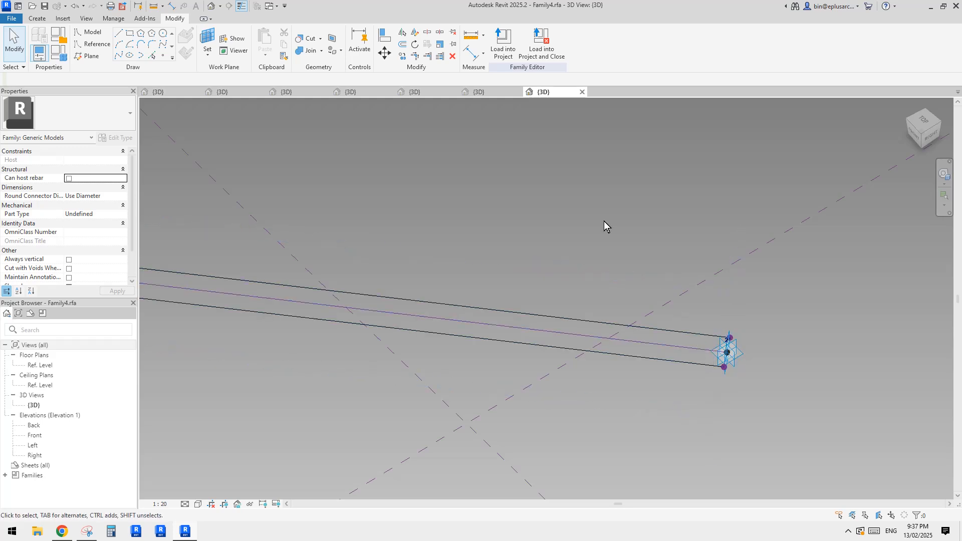
- Close Family4 and inspect the short reference line carrying the outermost profile beside adaptive point 3 in Family2b
left_click(584, 92)
left_click(501, 265)
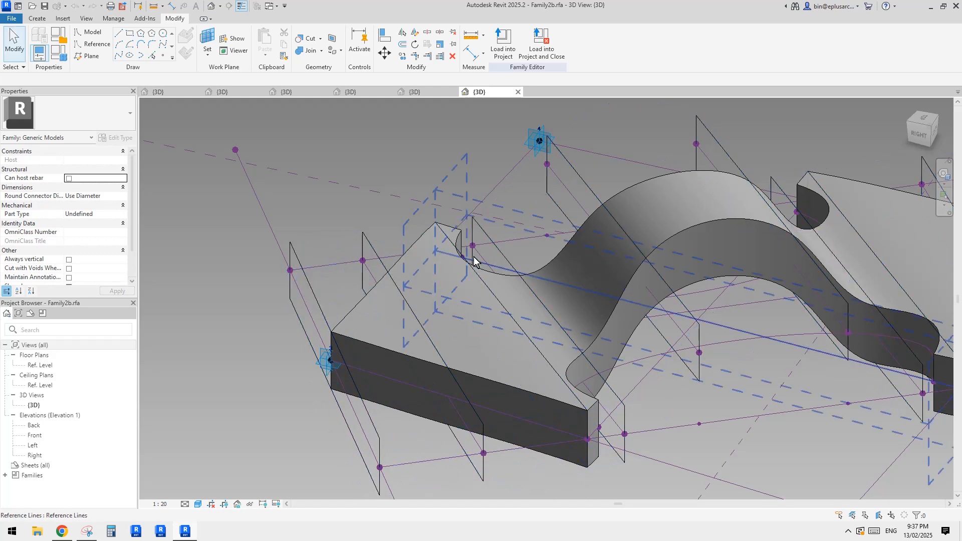
scroll(383, 305, "down", 1)
middle_click_drag(383, 305, 434, 262)
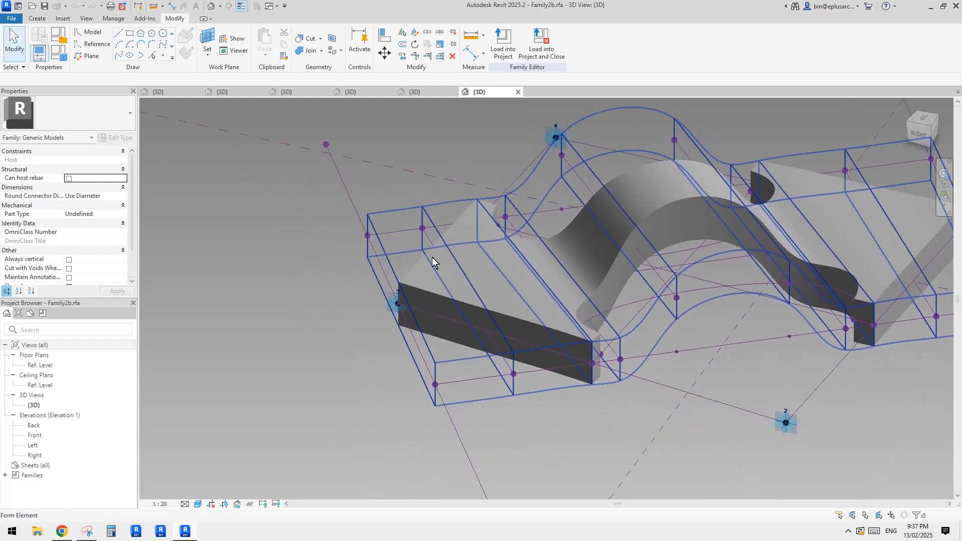
left_click(385, 273)
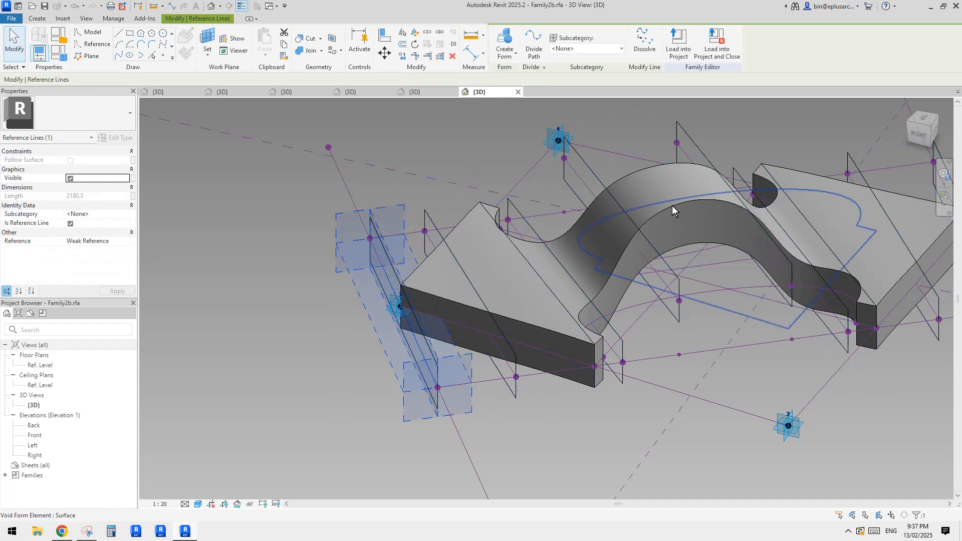
middle_click_drag(537, 271, 547, 287)
key("Escape")
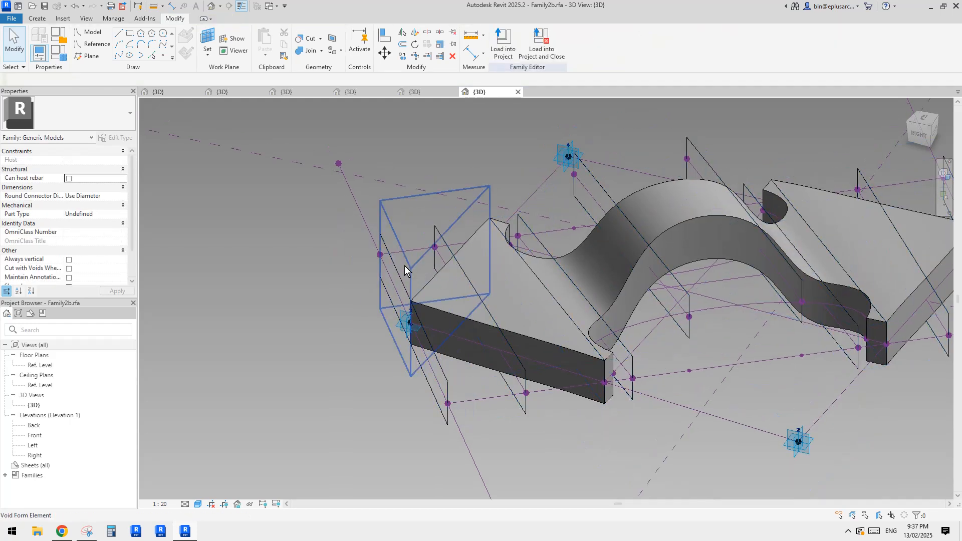
- Select five consecutive Family4 profiles, from the outermost one beside adaptive point 3 to the far side of the arch
left_click(398, 273)
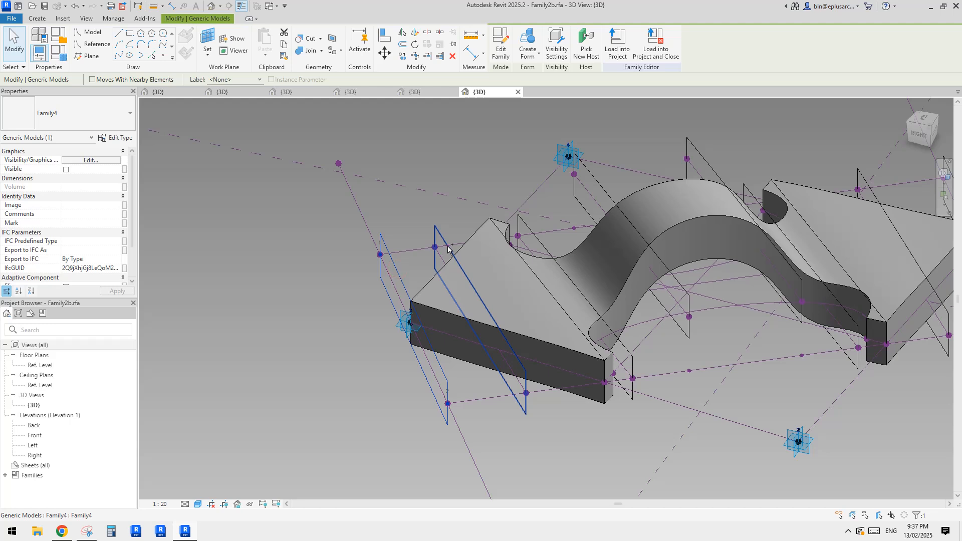
left_click(527, 232, "ctrl")
left_click(592, 202, "ctrl")
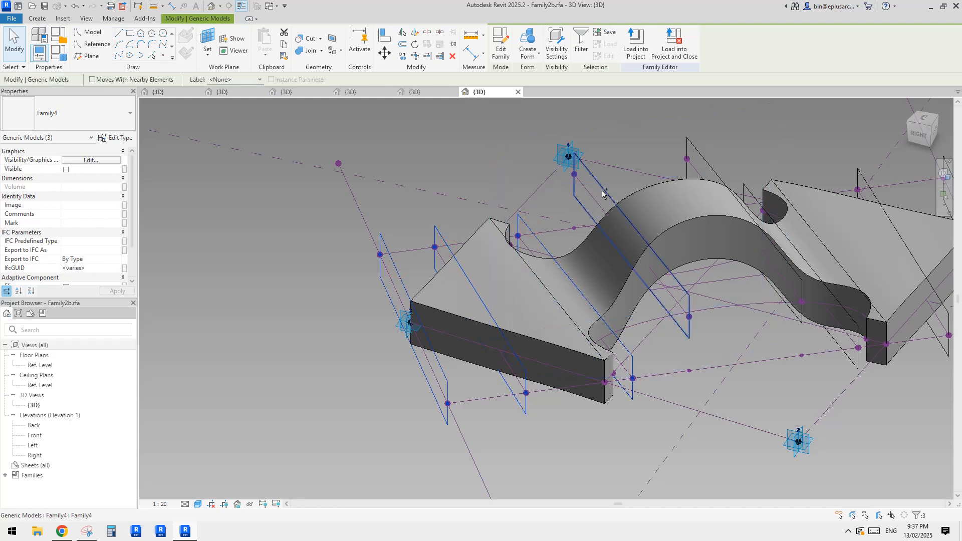
left_click(703, 163, "ctrl")
middle_click_drag(702, 163, 483, 315, "shift")
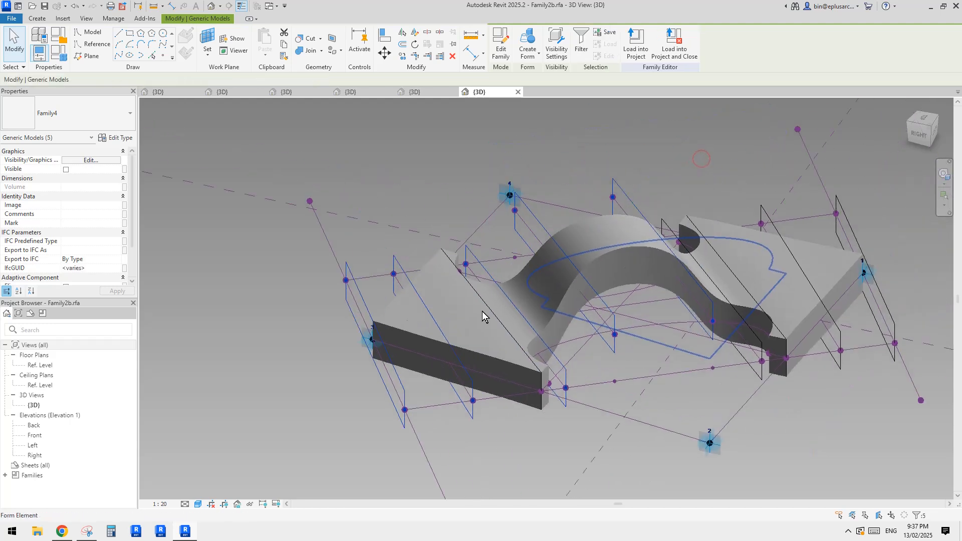
middle_click_drag(553, 299, 451, 273, "shift")
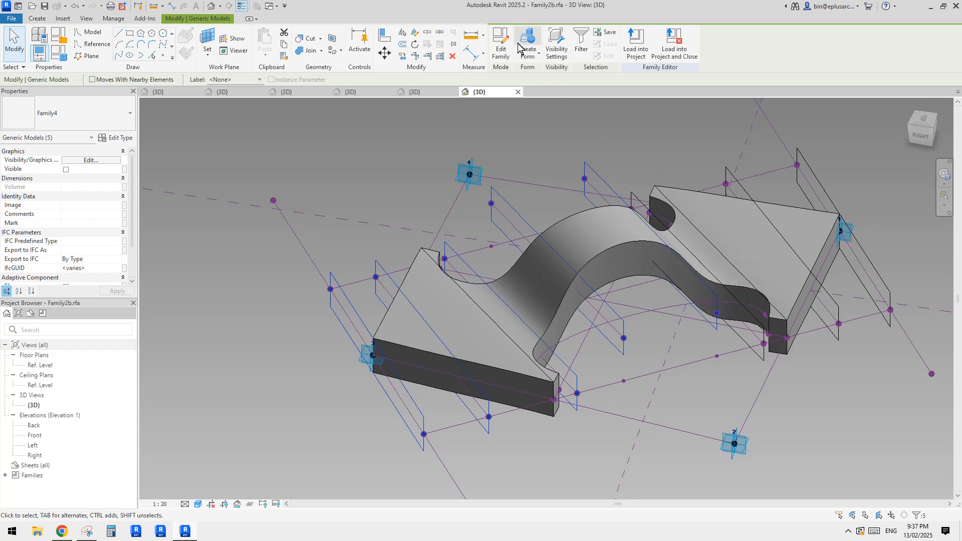
- Select the solid form lofted through the profiles and examine it together with the surrounding void forms from several angles
left_click(525, 297)
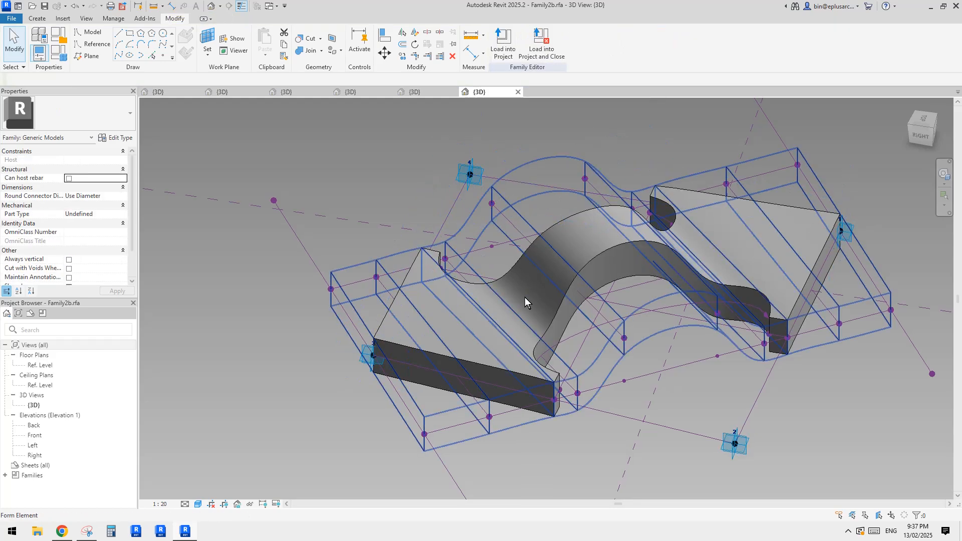
middle_click_drag(524, 297, 796, 351, "shift")
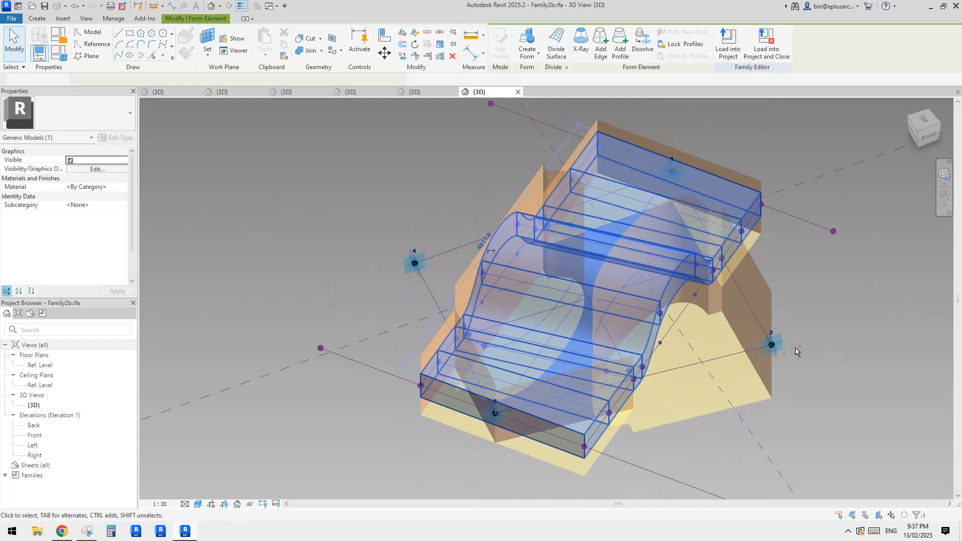
middle_click_drag(743, 331, 559, 366, "shift")
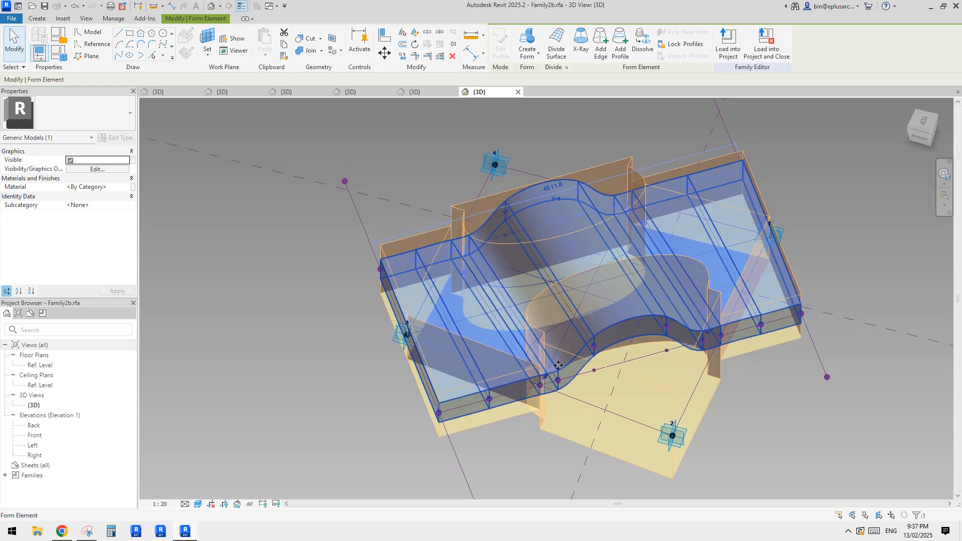
middle_click_drag(697, 309, 661, 319, "shift")
key("Escape")
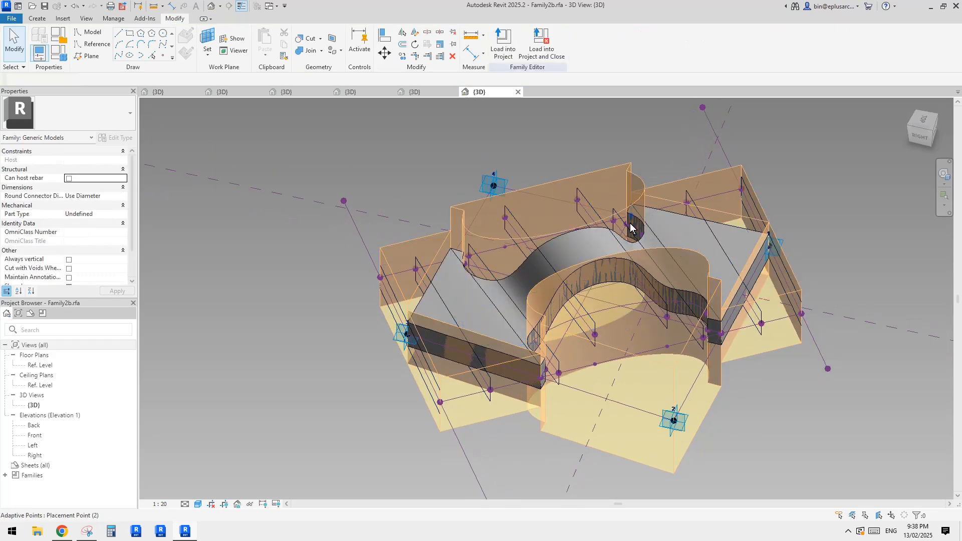
middle_click_drag(639, 216, 705, 164, "shift")
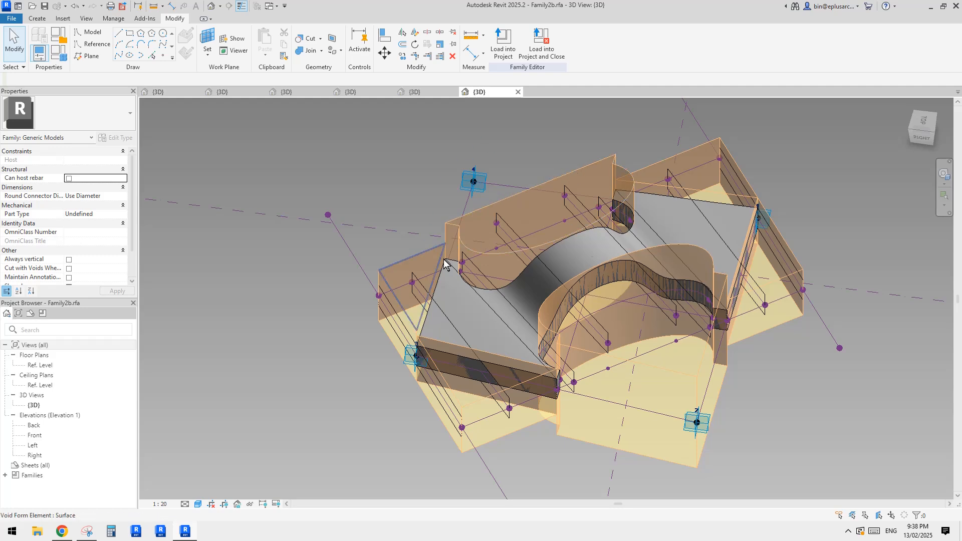
middle_click_drag(444, 264, 309, 111, "shift")
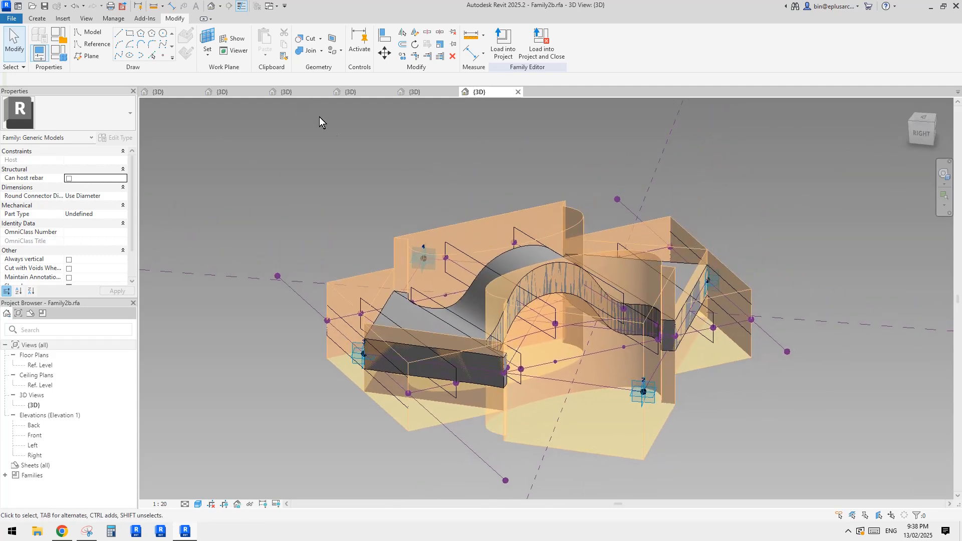
middle_click_drag(783, 204, 633, 221, "shift")
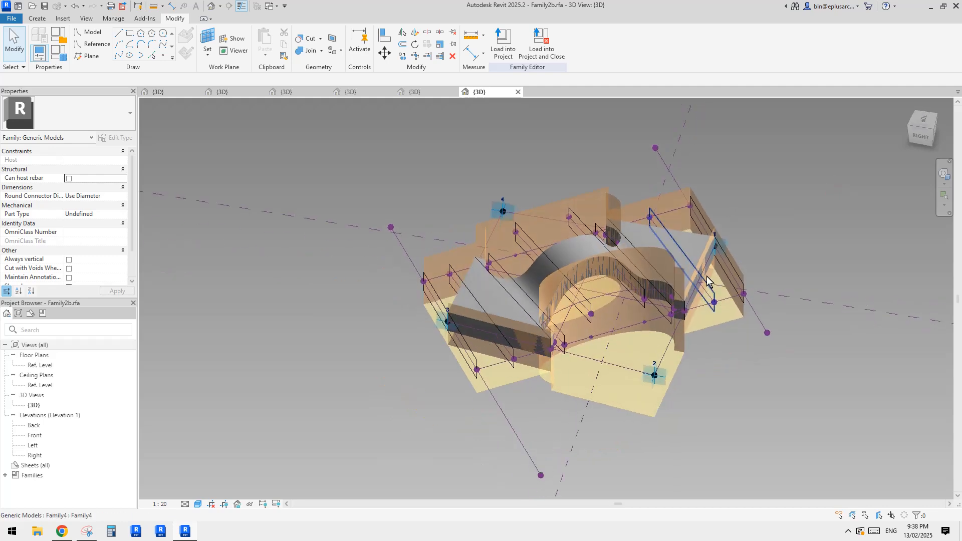
- Select the void forms at the solid's corners and along its curved front and back sides, one at a time
left_click(673, 199)
left_click(871, 185)
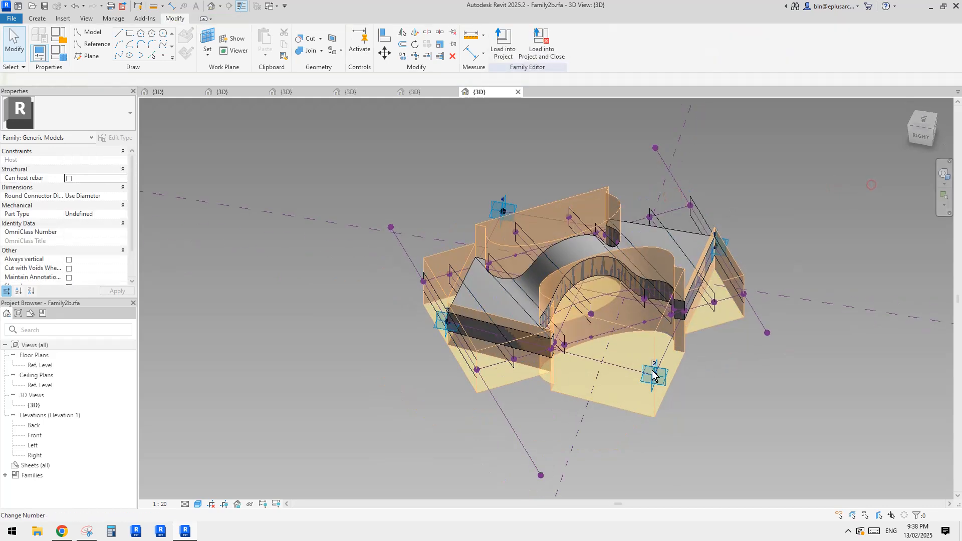
left_click(557, 318)
left_click(625, 419)
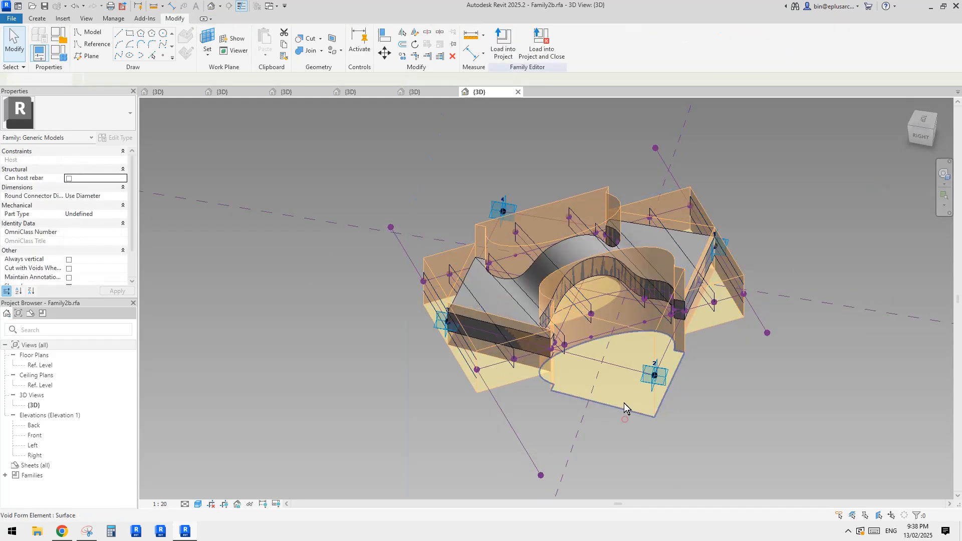
left_click(621, 401)
left_click(727, 411)
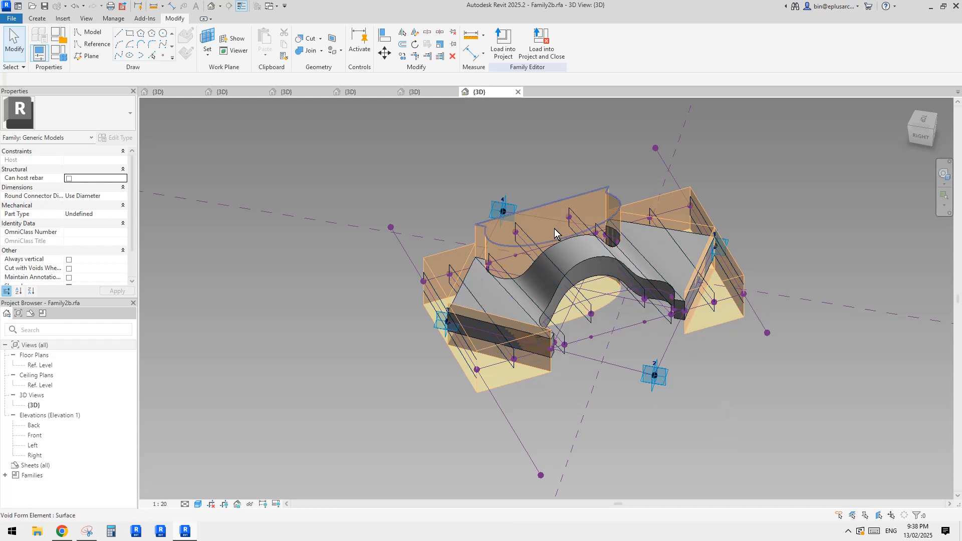
left_click(558, 241)
left_click(741, 368)
- Inspect the offsets of the triangular corner void and the front curved void, and view the cut solid from above
left_click(718, 321)
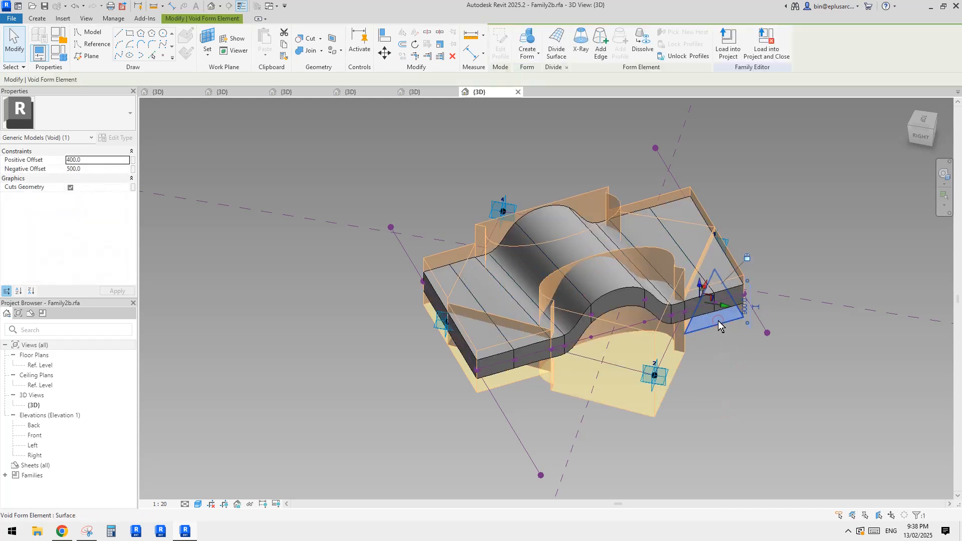
middle_click_drag(718, 321, 696, 331)
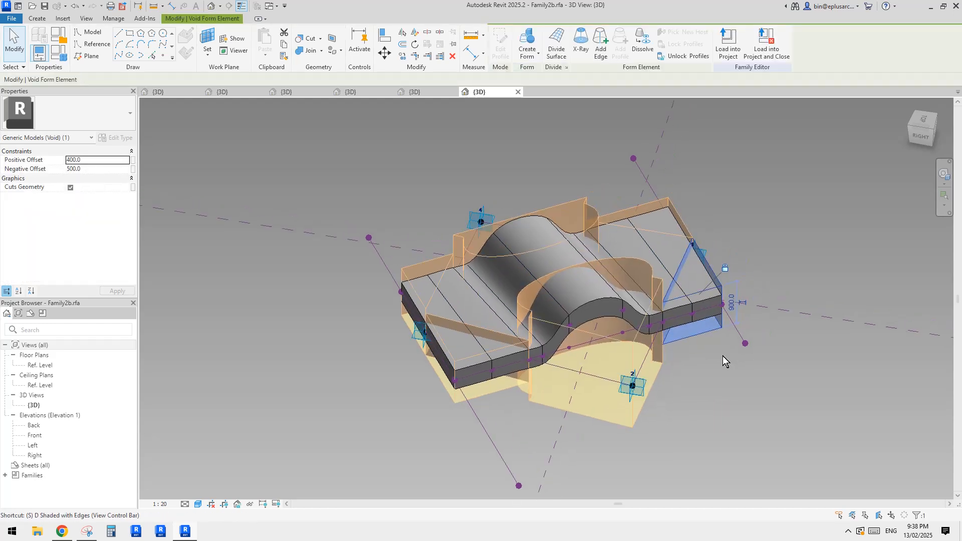
left_click(723, 355)
left_click(612, 402)
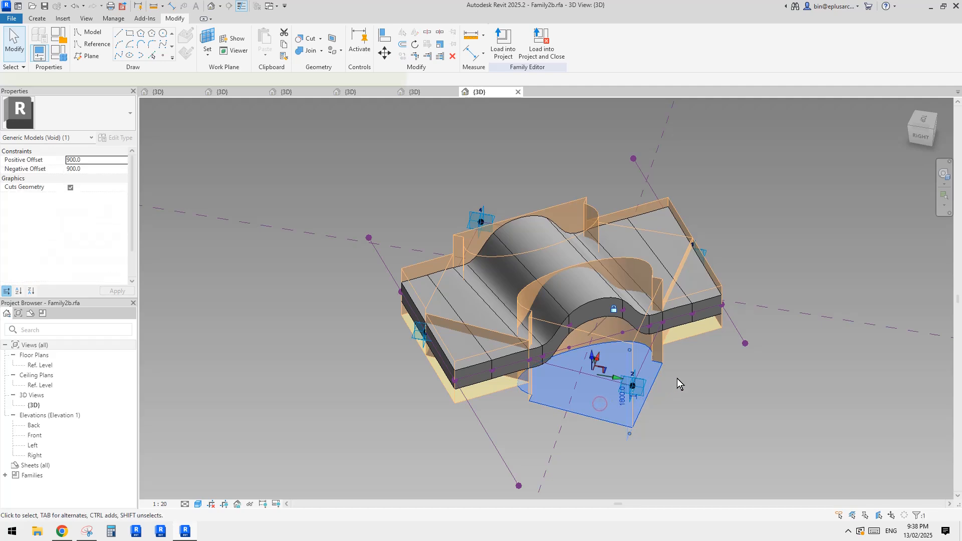
middle_click_drag(737, 394, 720, 437, "shift")
left_click(721, 441)
middle_click_drag(719, 280, 652, 285, "shift")
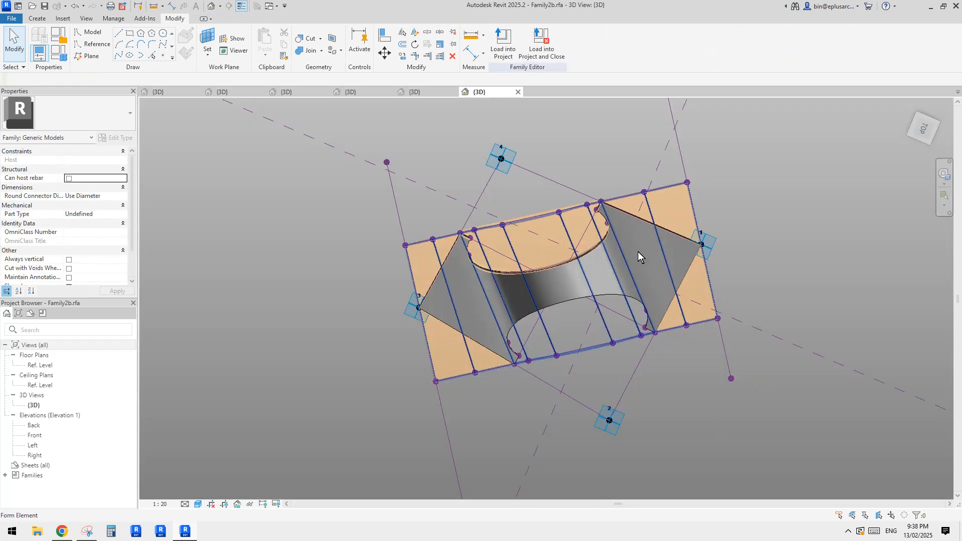
- Switch to the Family1b curtain panel and examine its tile pattern grid and nested component from several angles
left_click(435, 91)
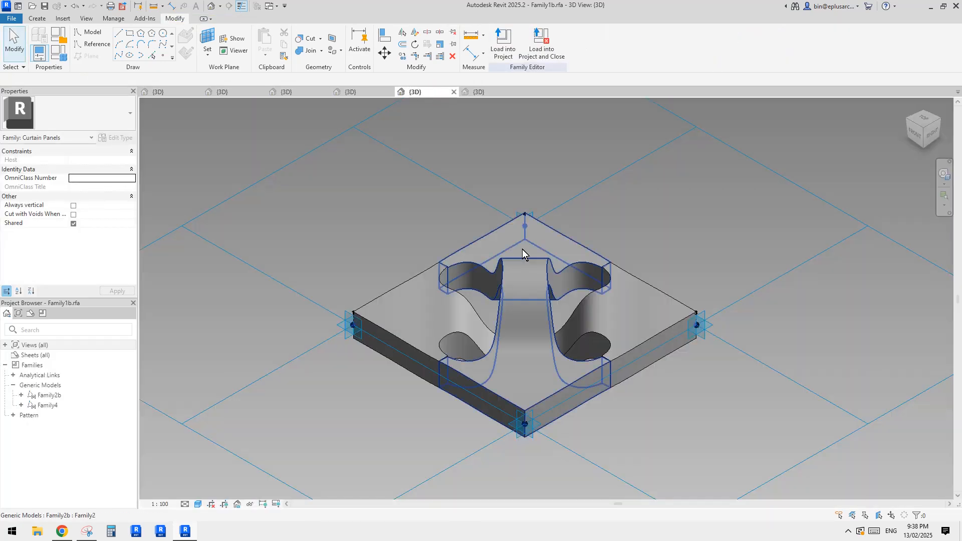
scroll(544, 246, "down", 3)
scroll(538, 259, "up", 1)
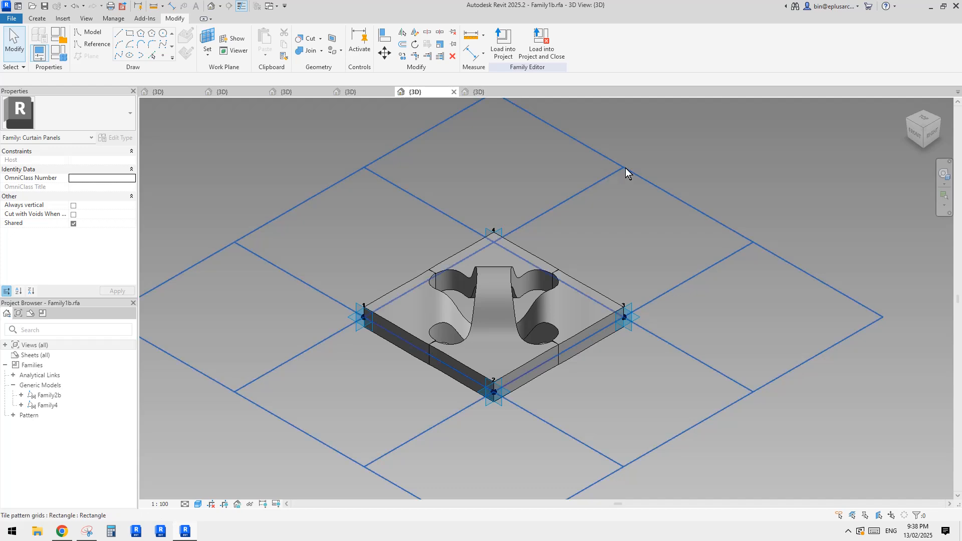
left_click(626, 167)
mouse_move(626, 174)
middle_mouse_down("shift")
mouse_move(514, 208)
mouse_move(464, 182)
mouse_move(404, 236)
mouse_move(296, 231)
mouse_move(234, 194)
mouse_move(277, 142)
mouse_move(399, 228)
mouse_move(544, 269)
mouse_move(570, 182)
middle_mouse_up("shift")
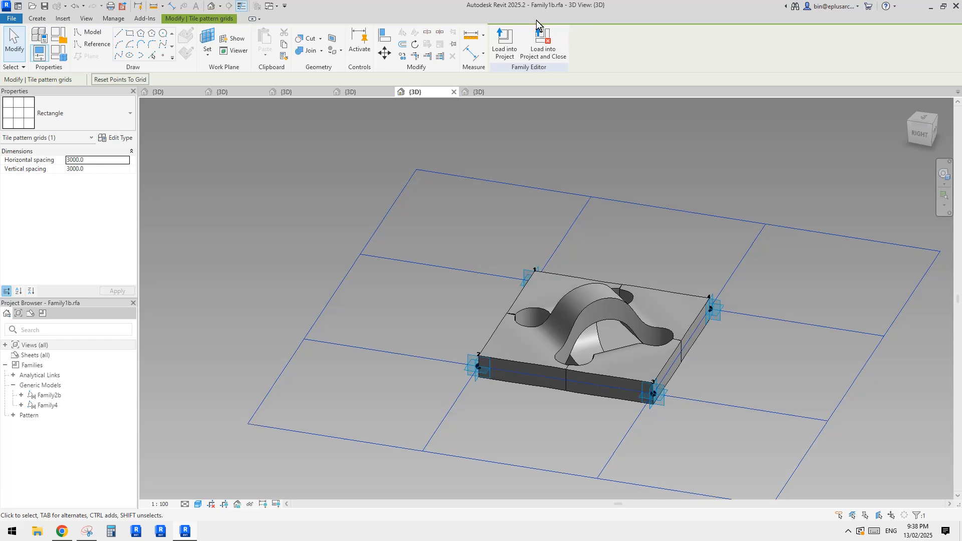
middle_click_drag(494, 249, 528, 270, "shift")
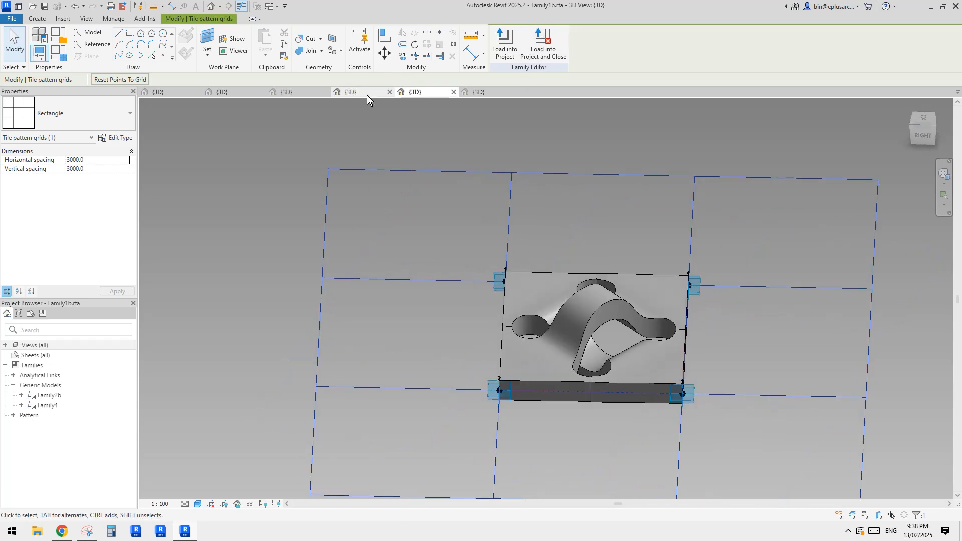
- Load the Family1b curtain panel into the Family3 mass
left_click(481, 92)
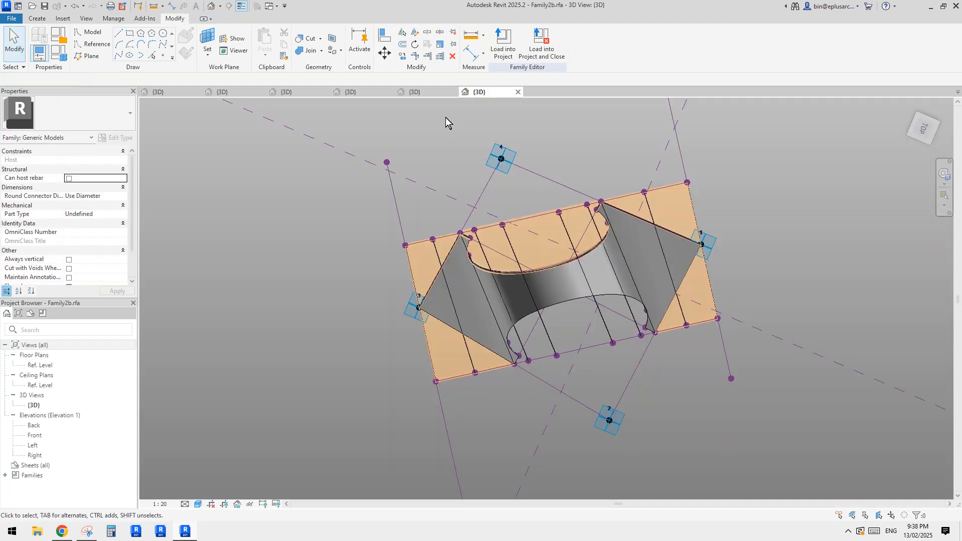
left_click(418, 95)
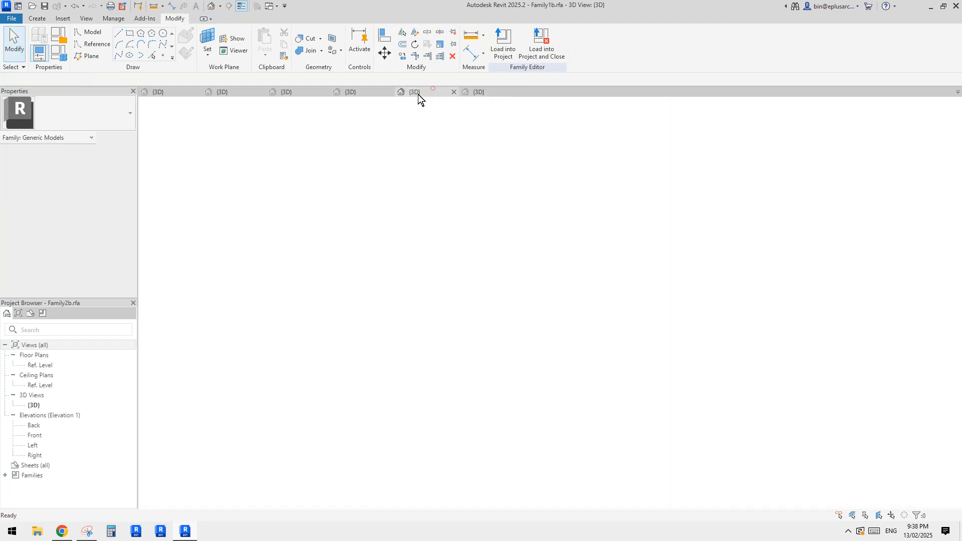
left_click(353, 92)
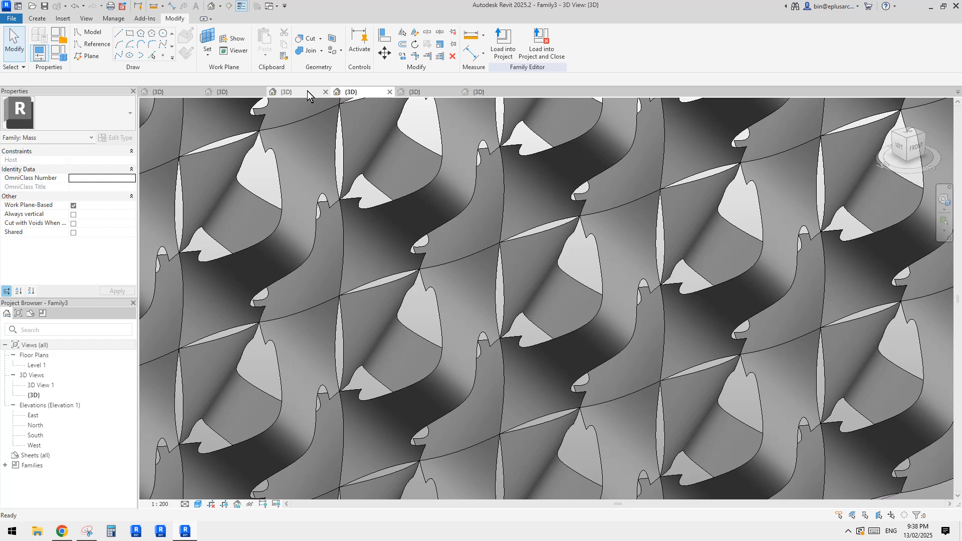
left_click(480, 94)
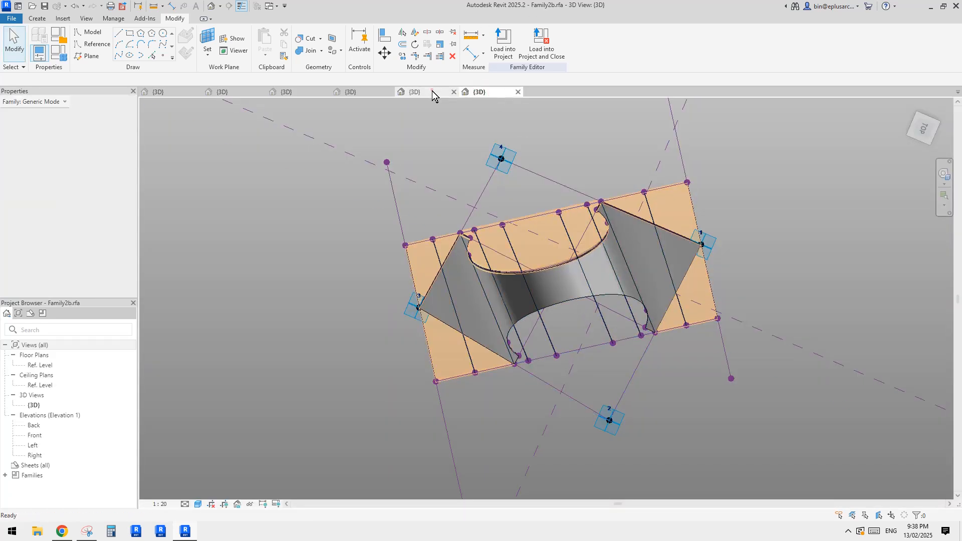
left_click(431, 93)
left_click(501, 47)
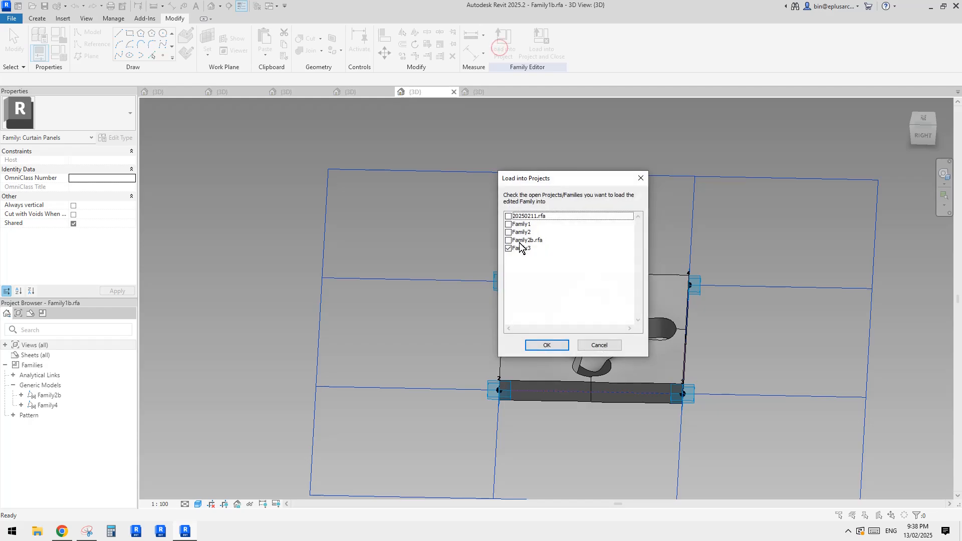
left_click(548, 345)
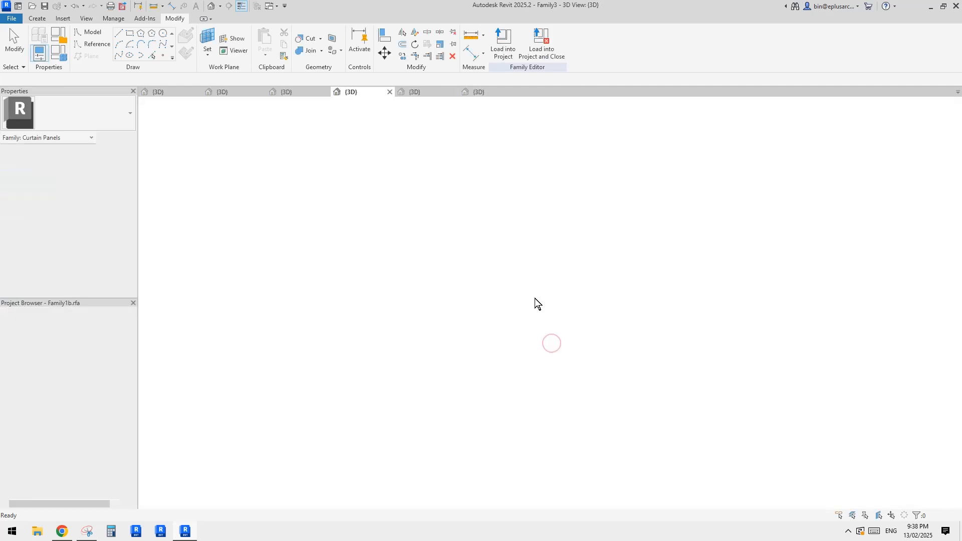
- Examine the Family1 panels across the divided surface, both up close and as a whole, from the front and oblique angles
scroll(561, 322, "down", 5)
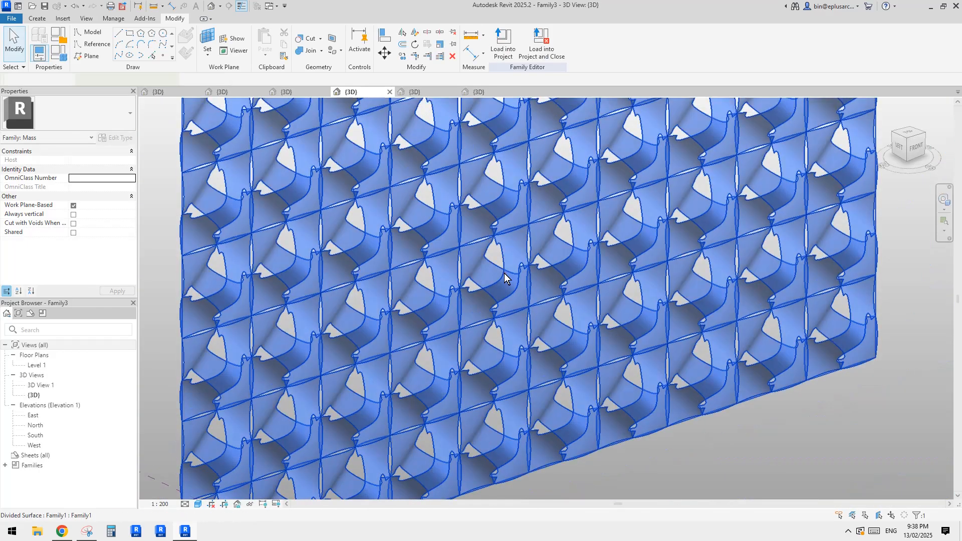
left_click(504, 273)
scroll(548, 181, "down", 1)
middle_click_drag(552, 197, 536, 245, "shift")
scroll(536, 245, "up", 1)
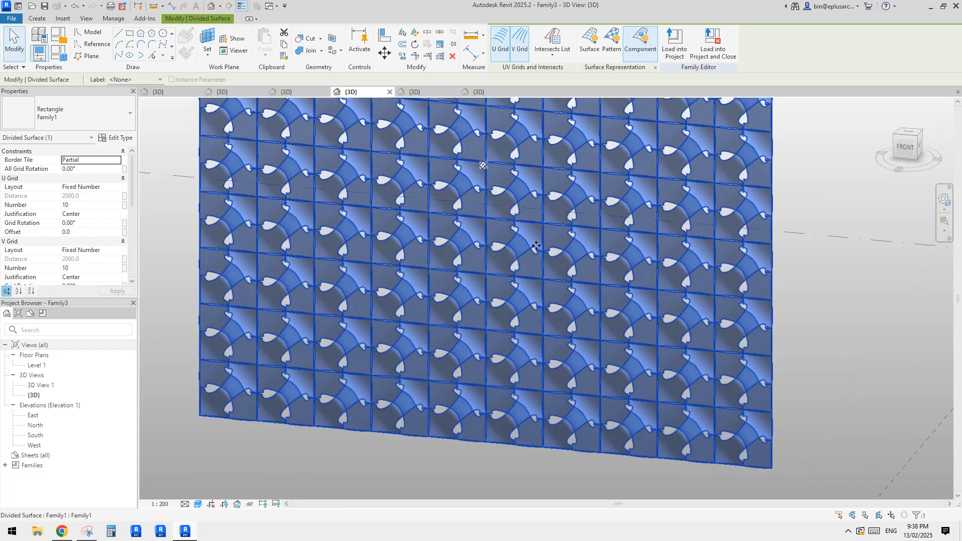
middle_click_drag(538, 287, 531, 299, "shift")
middle_click_drag(531, 296, 529, 283, "shift")
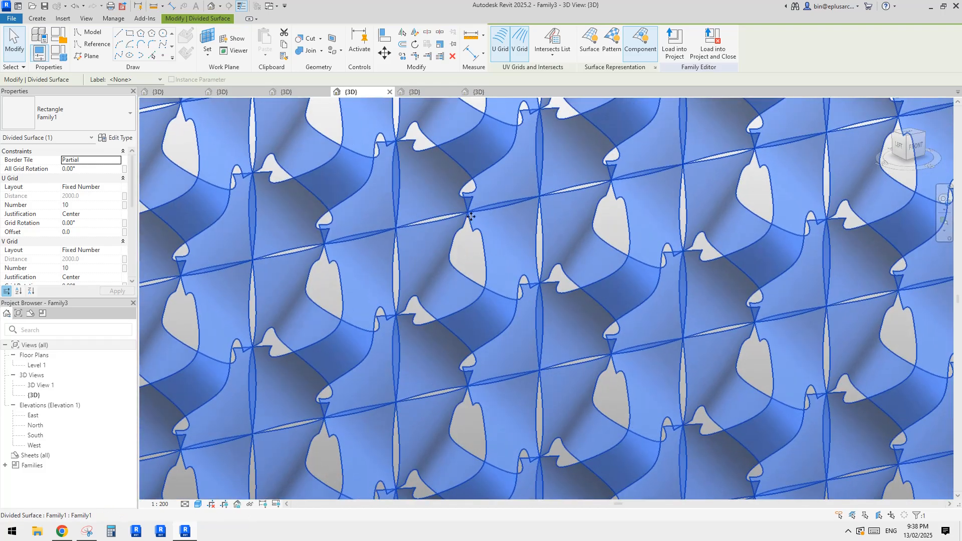
scroll(460, 260, "down", 5)
middle_click_drag(463, 301, 488, 153, "shift")
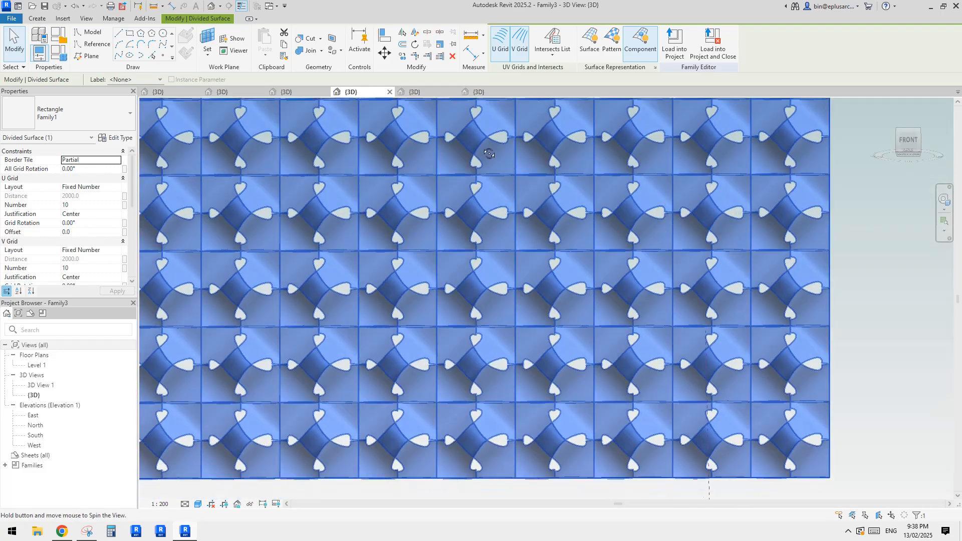
scroll(458, 289, "up", 1)
middle_click_drag(458, 289, 528, 335, "shift")
key("Escape")
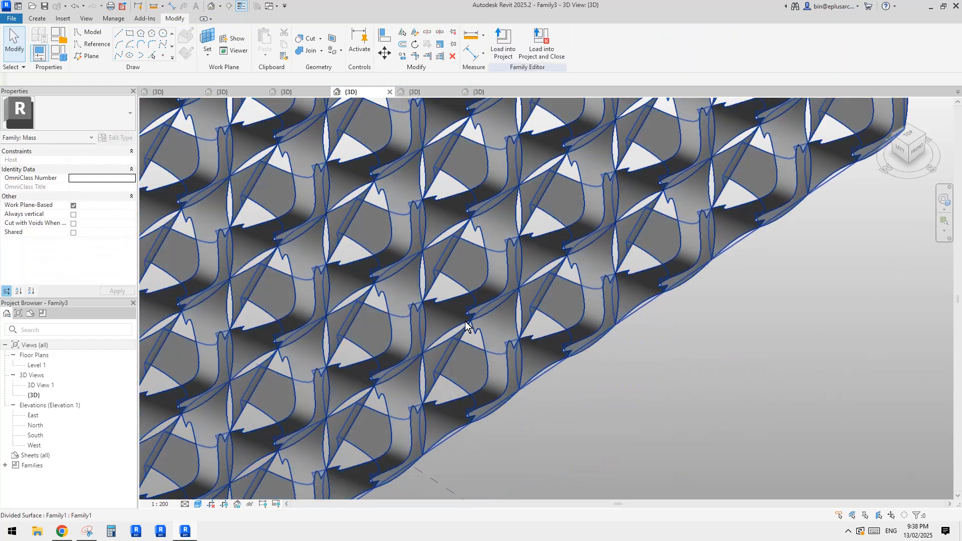
scroll(467, 292, "down", 3)
middle_click_drag(474, 292, 494, 355, "shift")
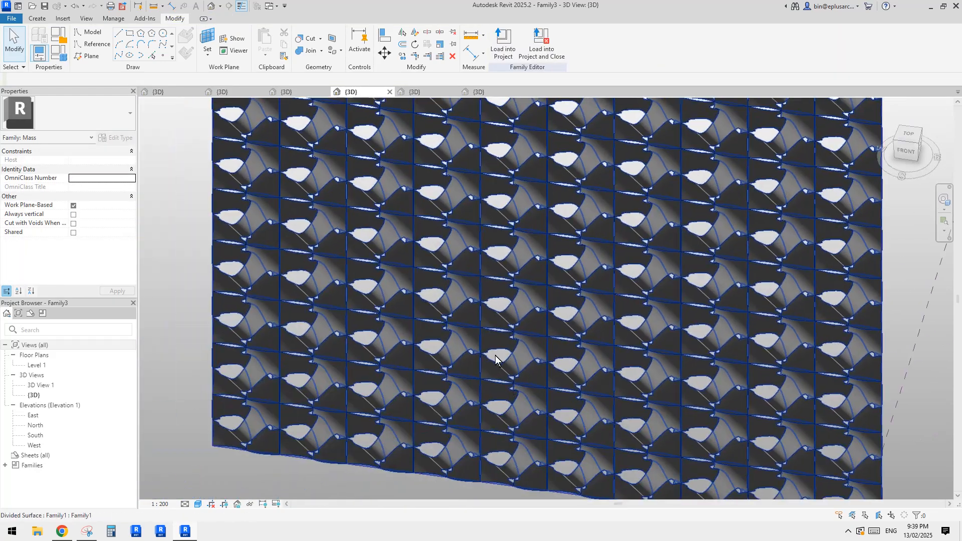
- Change the divided surface's rectangular panel type to Family1b (Family1)
left_click(477, 303)
scroll(478, 302, "down", 1)
left_click(93, 119)
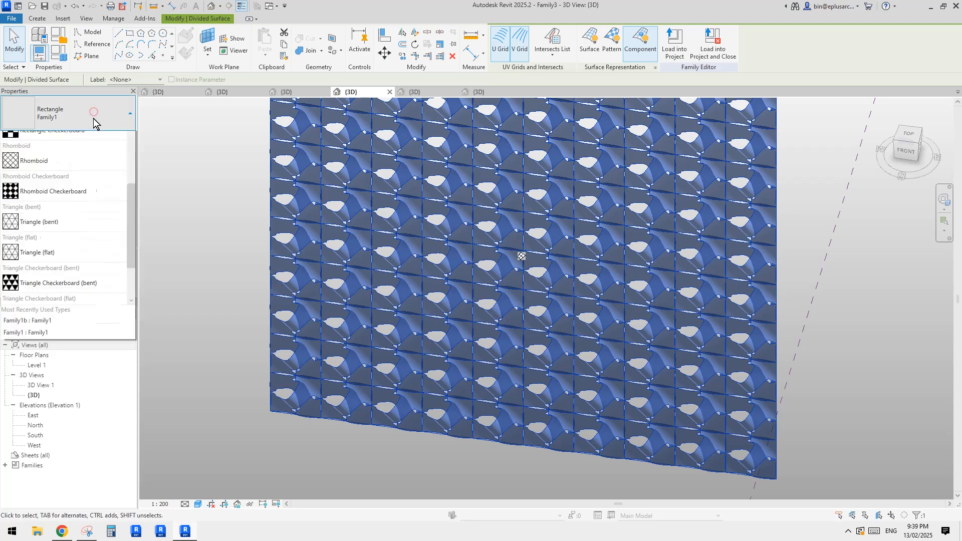
scroll(58, 174, "up", 1)
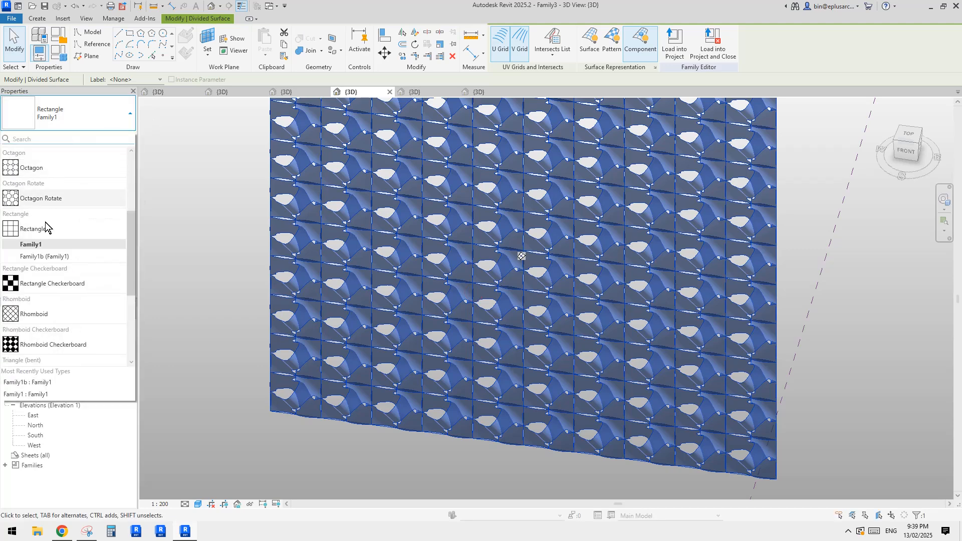
scroll(65, 254, "down", 1)
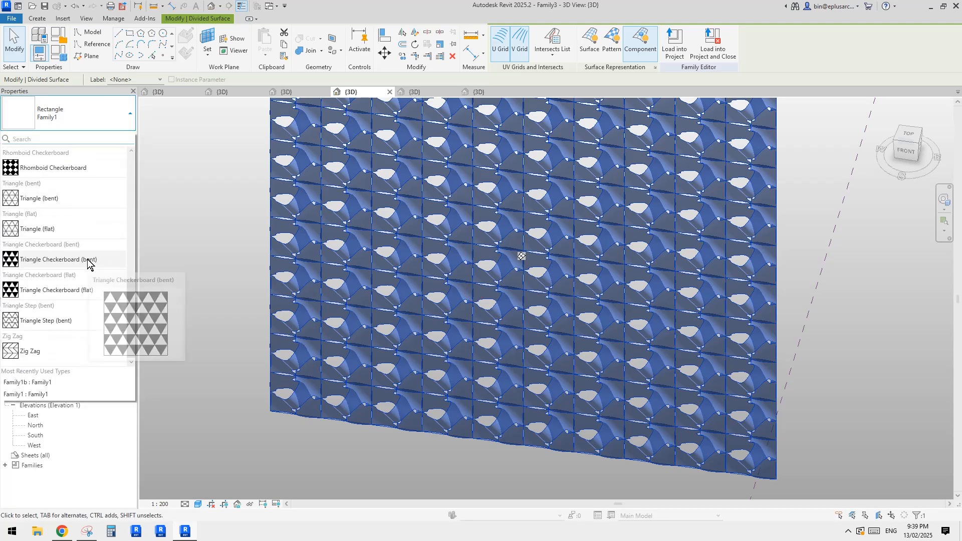
scroll(87, 259, "up", 3)
scroll(87, 261, "down", 3)
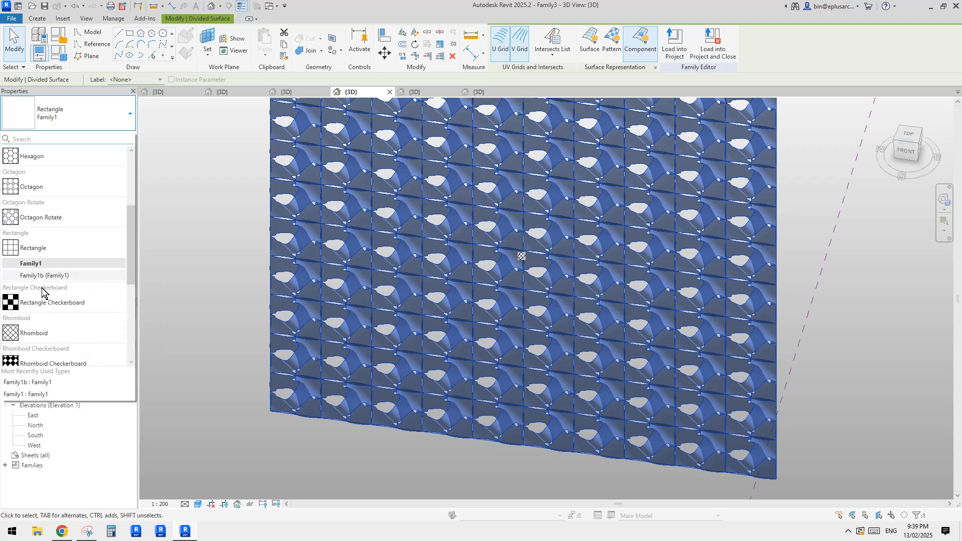
left_click(35, 275)
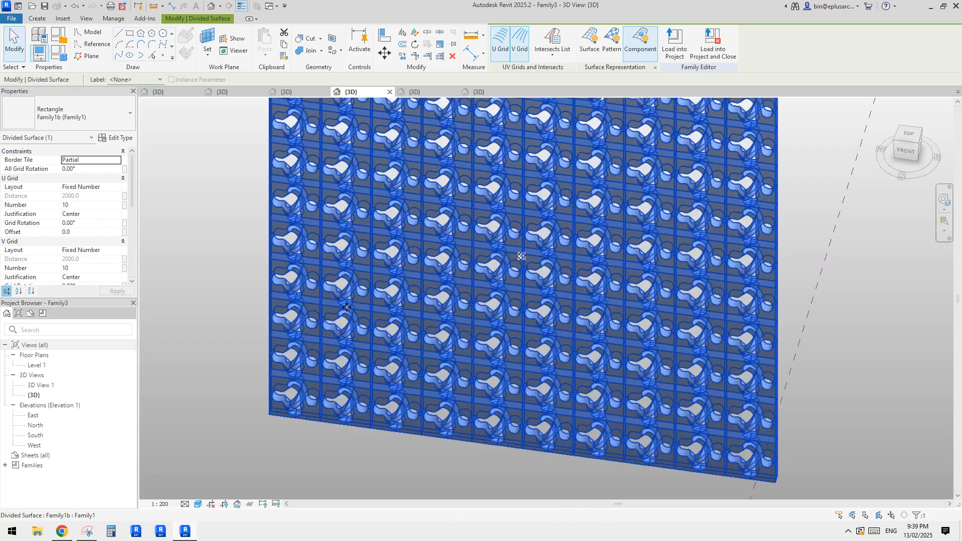
left_click(815, 421)
- Select a single Family1b panel within the divided surface and examine it among the neighbouring thickened panels
middle_click_drag(867, 354, 544, 311, "shift")
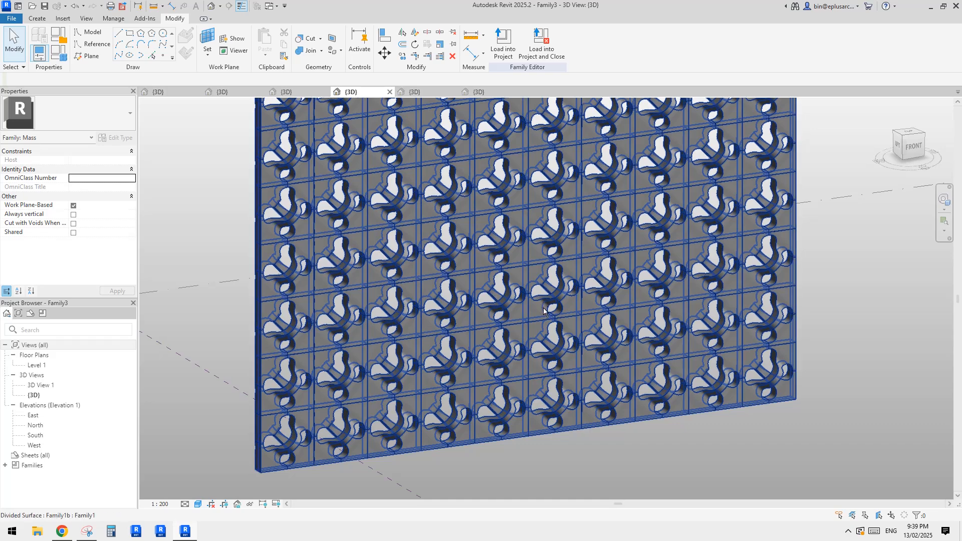
key("Tab")
left_click(545, 309)
scroll(554, 316, "up", 5)
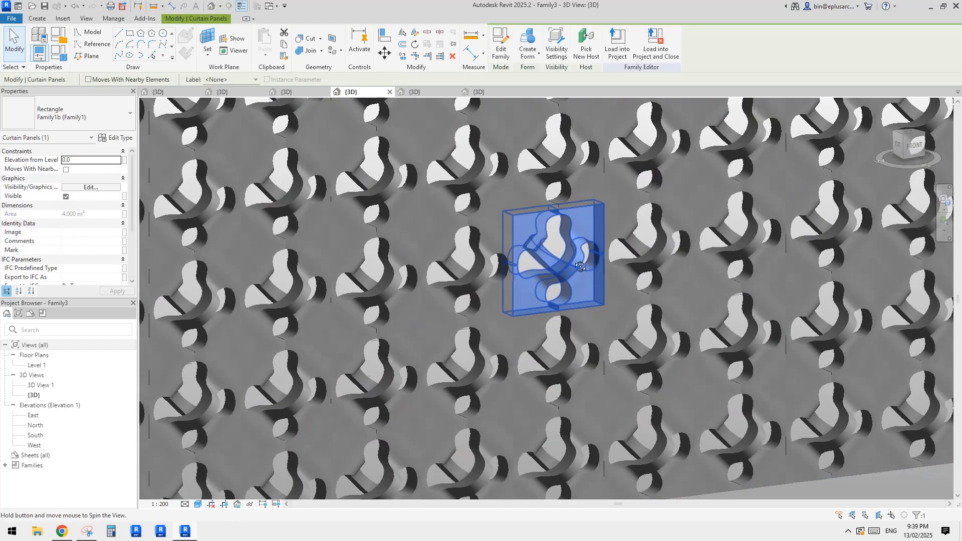
middle_click_drag(581, 267, 561, 260, "shift")
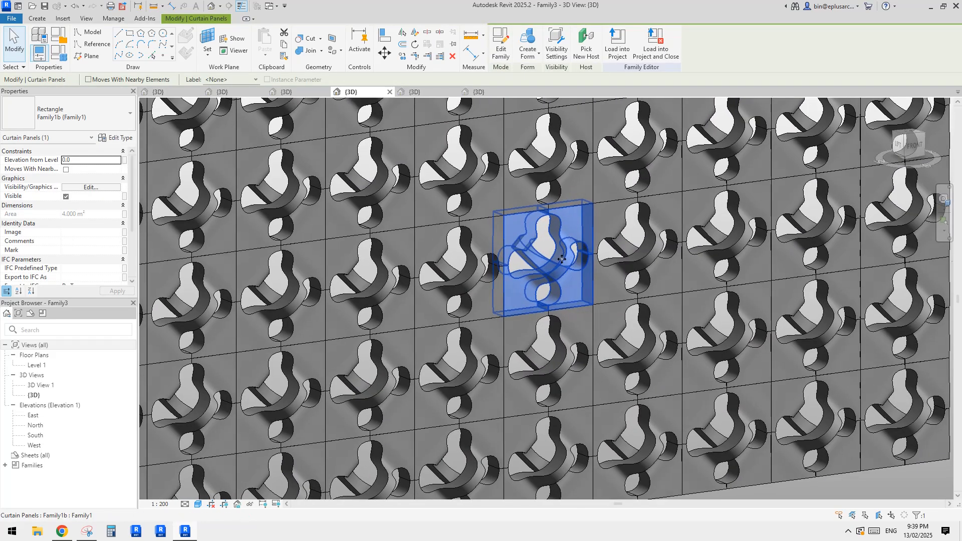
scroll(82, 242, "down", 3)
scroll(92, 251, "up", 3)
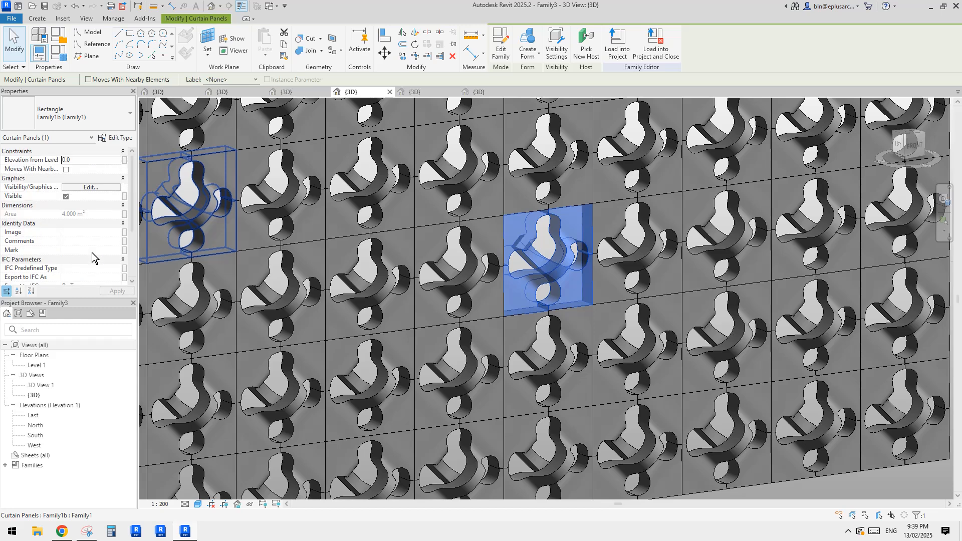
- Open the selected Family1b panel's family for editing, and from it open the nested Family2b component
left_click(500, 55)
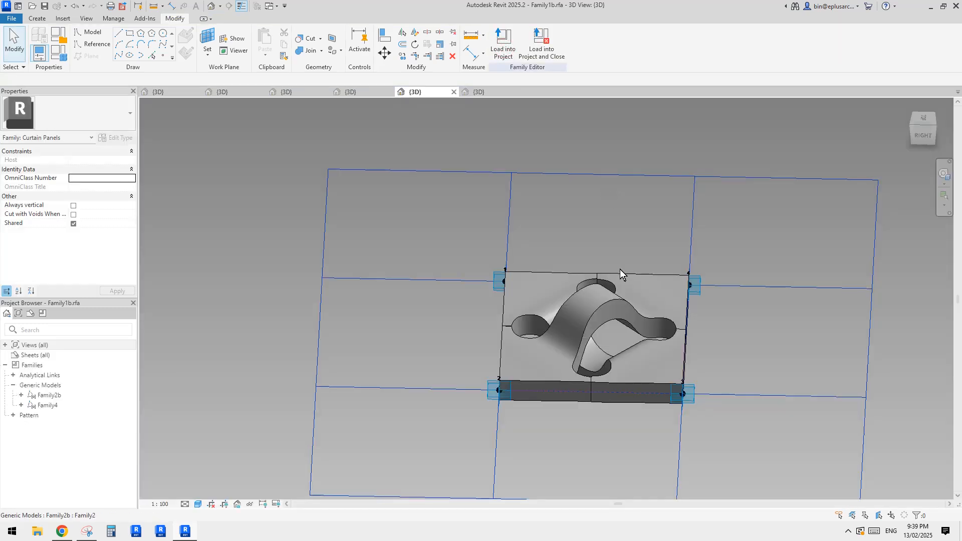
middle_click_drag(620, 269, 634, 311, "shift")
left_click(571, 308)
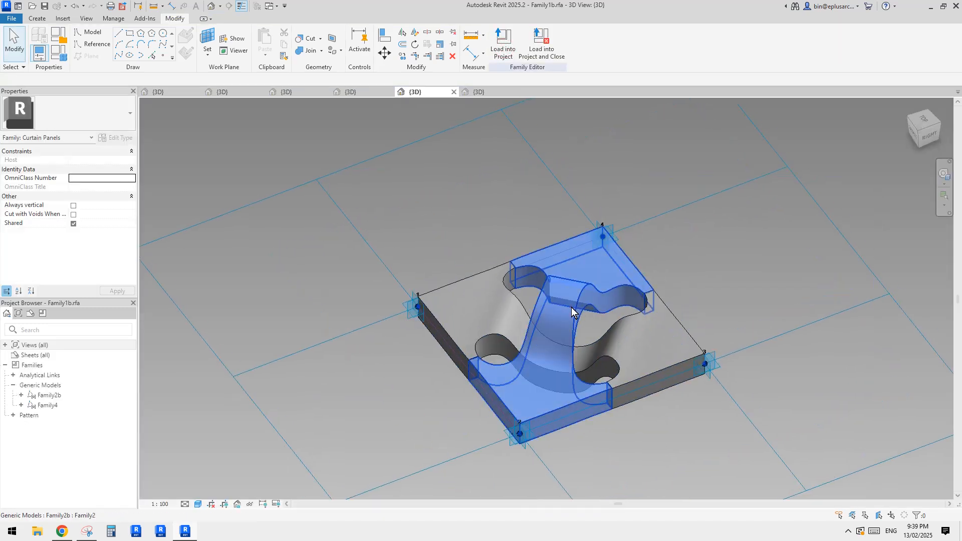
left_click(500, 51)
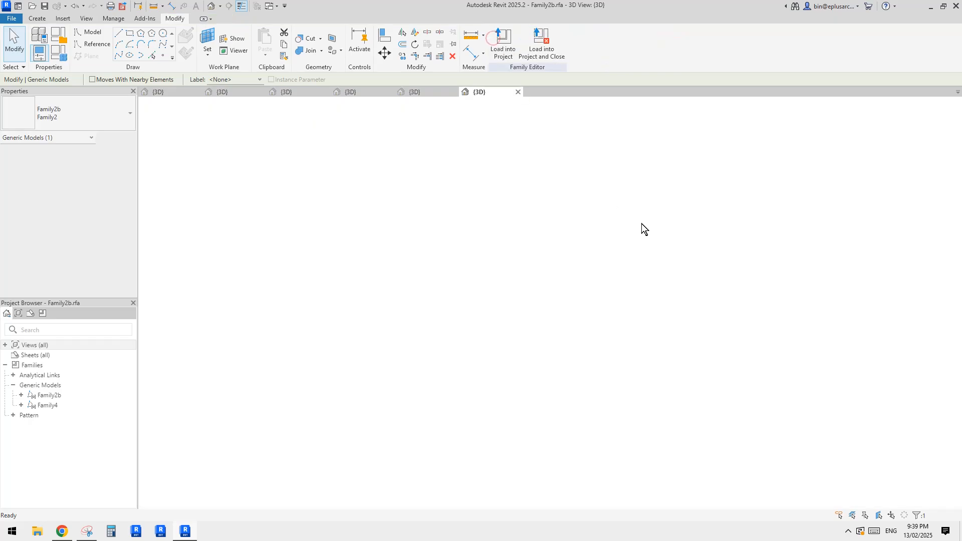
- Select the reference point at one end of the front curved cutout, beside the solid's small corner face
scroll(609, 325, "up", 8)
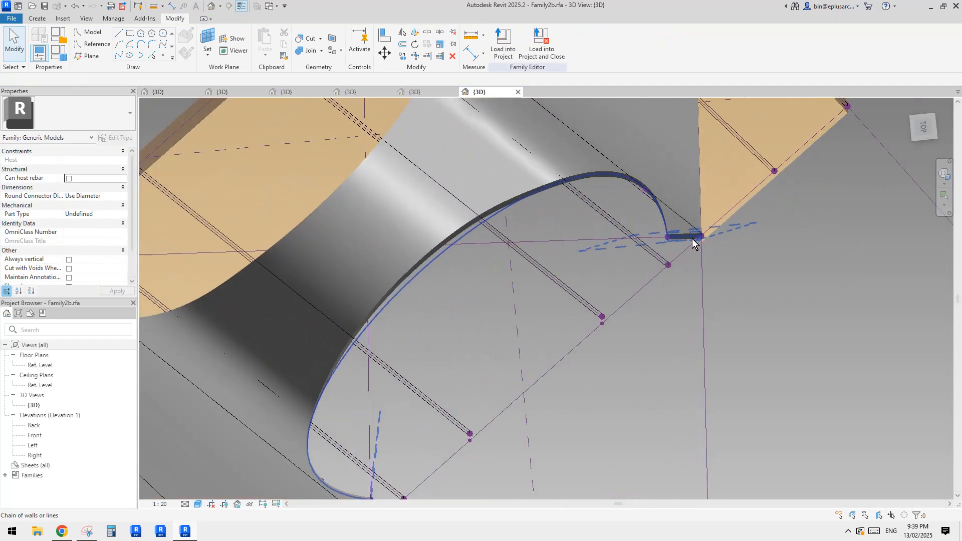
middle_click_drag(670, 238, 646, 207, "shift")
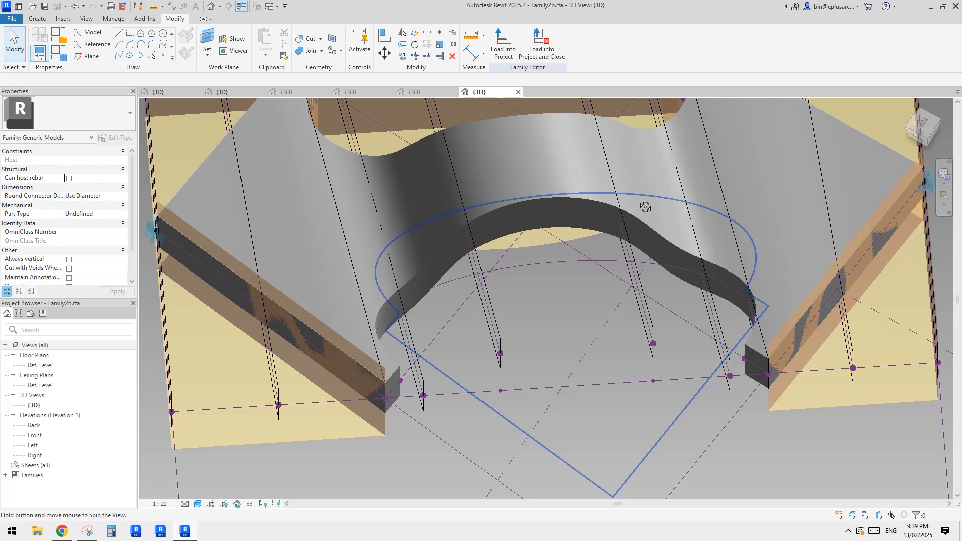
left_click(401, 384)
middle_click_drag(401, 384, 440, 355, "shift")
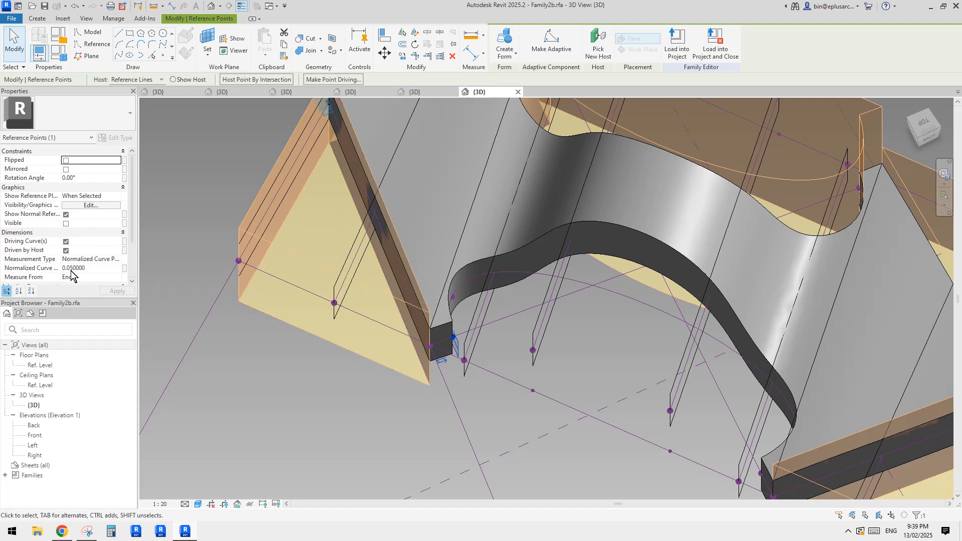
scroll(539, 353, "down", 3)
middle_click_drag(522, 366, 528, 369, "shift")
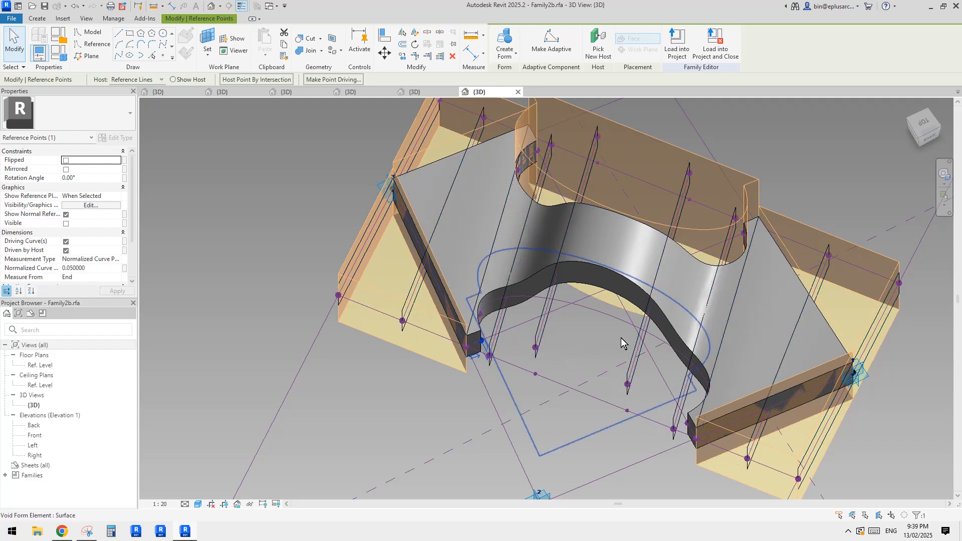
- Add the reference points at the other three curved cutout ends to the selection
middle_click_drag(484, 341, 730, 354, "shift")
scroll(688, 307, "up", 3)
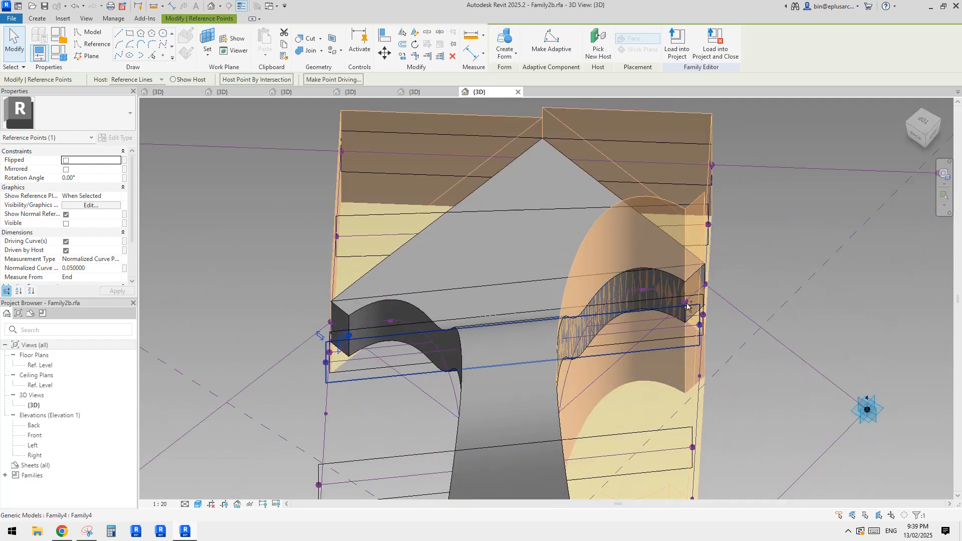
left_click(686, 302, "ctrl")
middle_click_drag(687, 303, 806, 276, "shift")
middle_click_drag(646, 180, 600, 227, "shift")
scroll(602, 208, "up", 1)
scroll(604, 196, "up", 1)
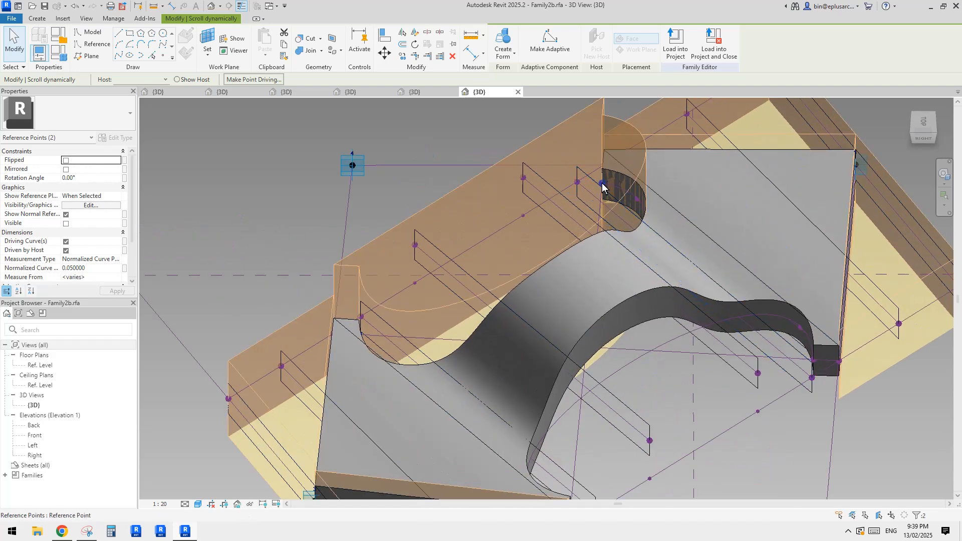
left_click(603, 184, "ctrl")
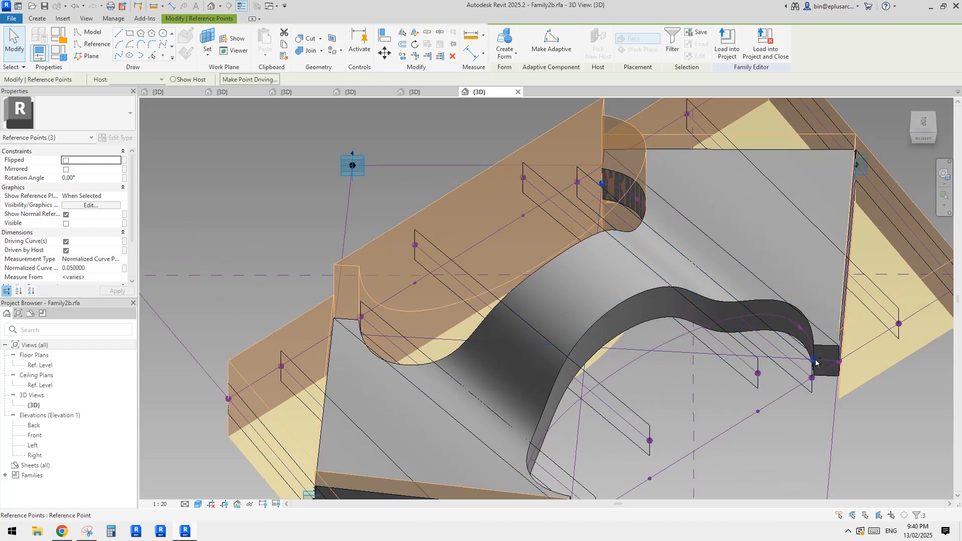
left_click(815, 361, "ctrl")
middle_click_drag(836, 396, 804, 389)
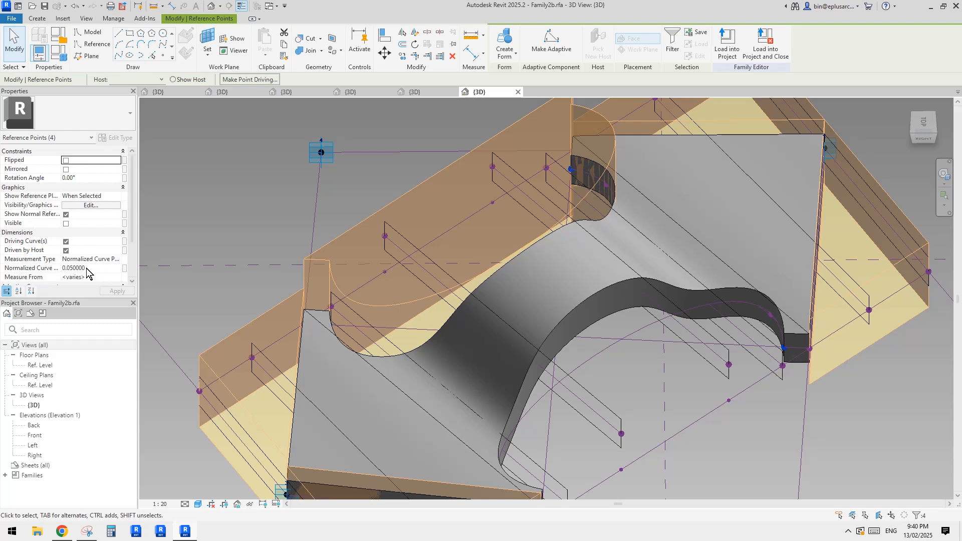
- Associate the four points' Normalized Curve Parameter with a new type-based family parameter named n
left_click(125, 268)
left_click(361, 347)
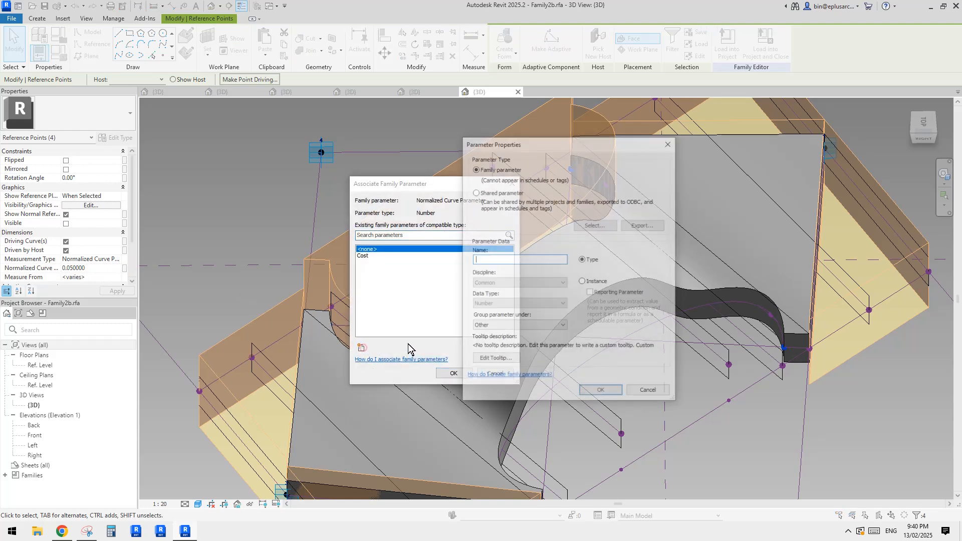
type("n")
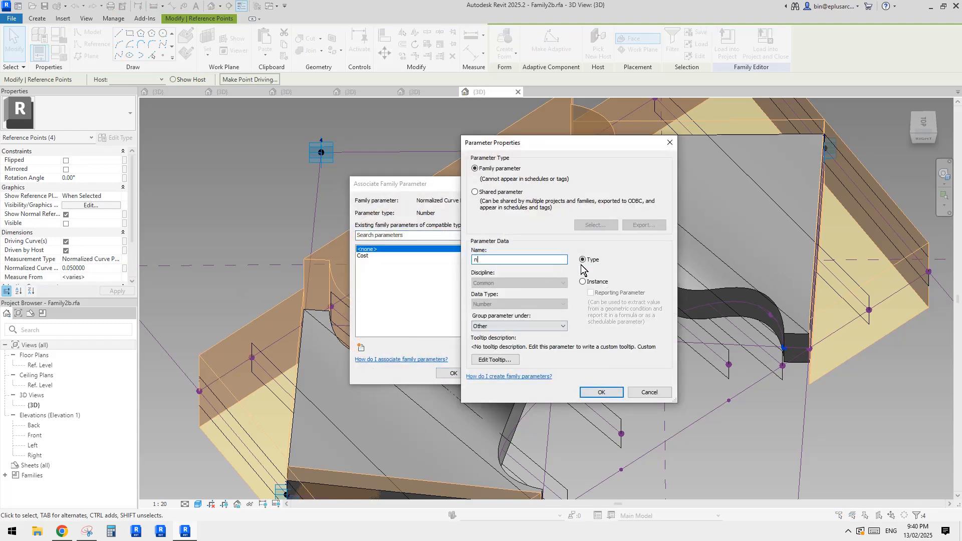
left_click(601, 392)
left_click(453, 373)
- Load Family2b into Family3, overwriting the existing version only
middle_click_drag(602, 301, 581, 147, "shift")
left_click(727, 45)
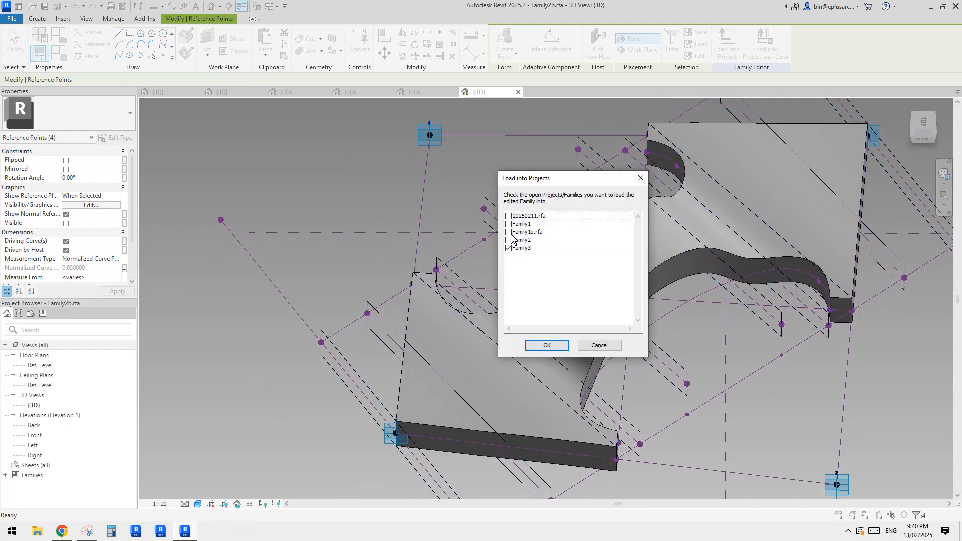
left_click(564, 347)
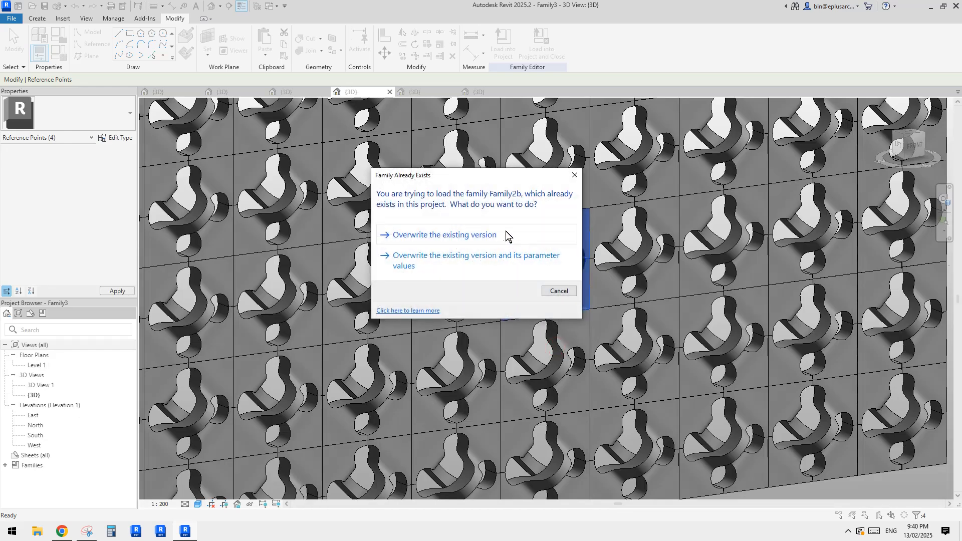
left_click(509, 238)
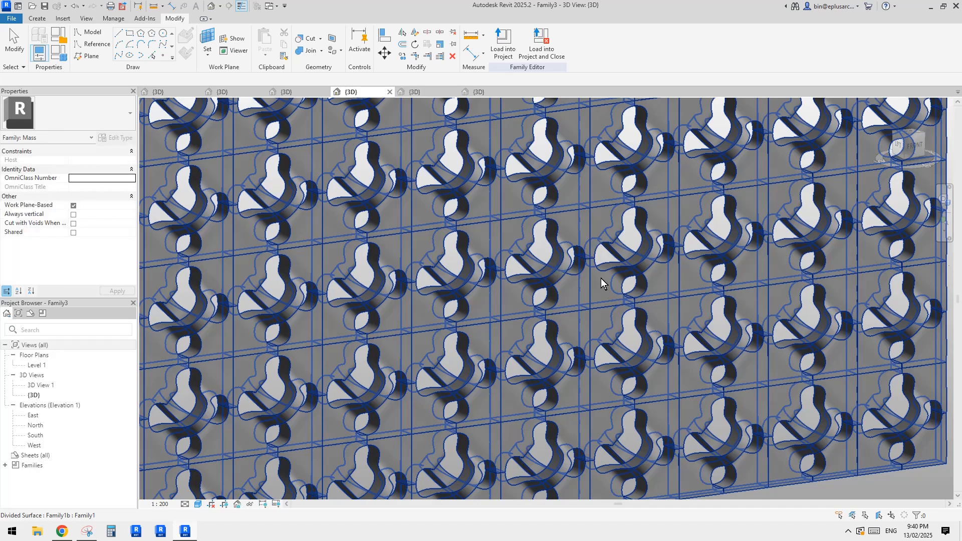
- Select the divided surface and look through its type properties for the parameter n
scroll(549, 263, "up", 2)
left_click(557, 273)
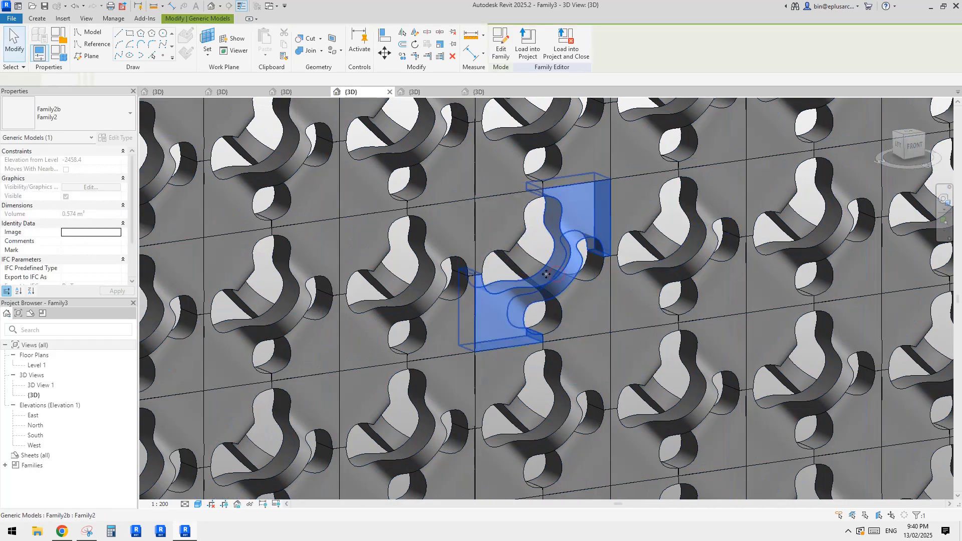
key("Escape")
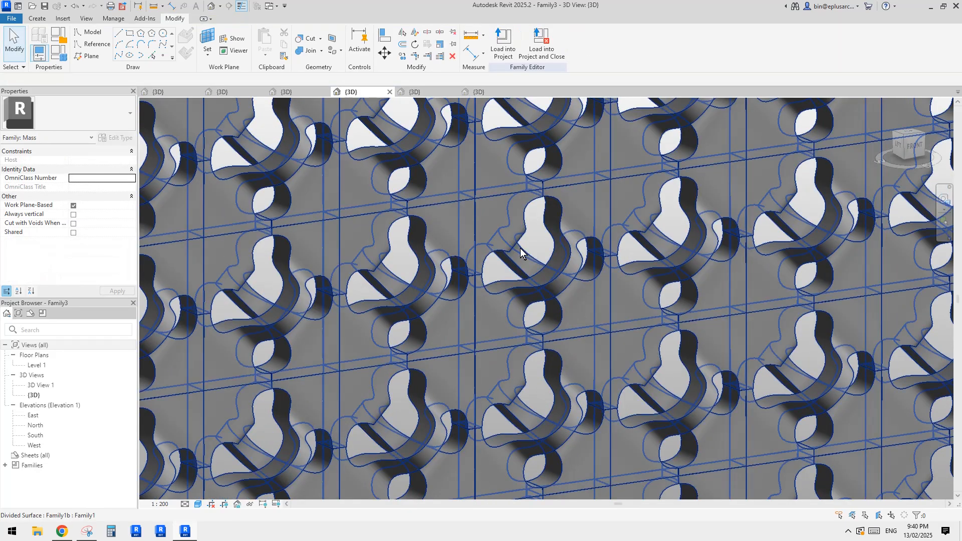
middle_click_drag(520, 248, 557, 209, "shift")
left_click(557, 208)
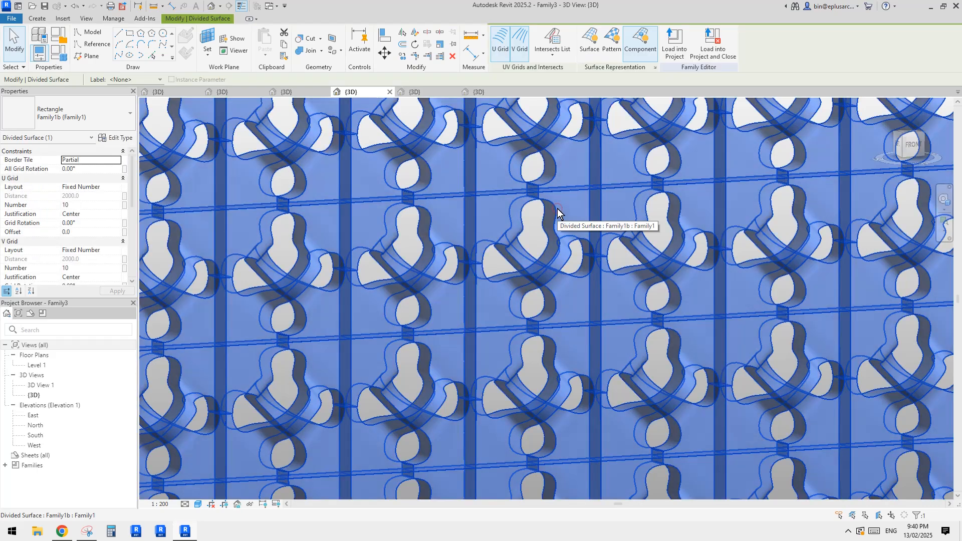
left_click(111, 137)
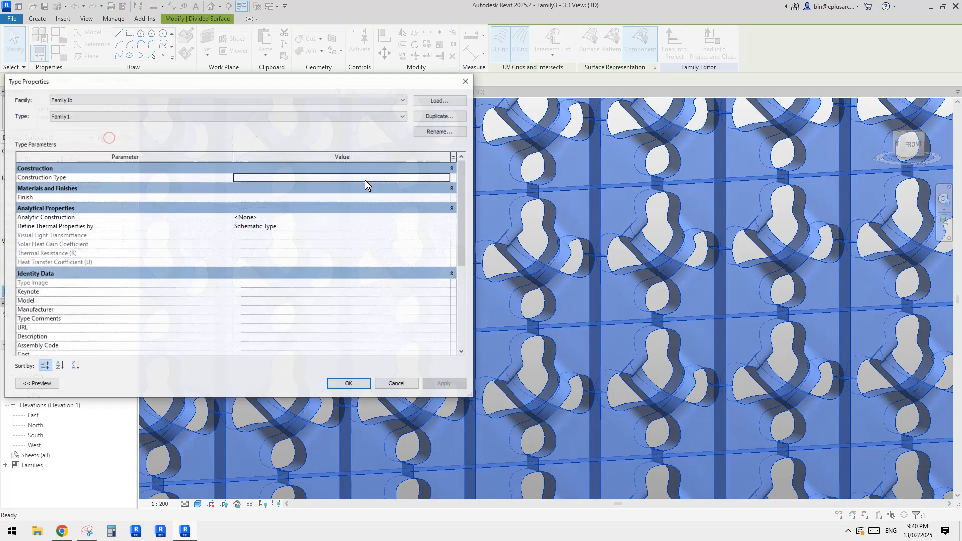
scroll(300, 252, "down", 5)
key("Escape")
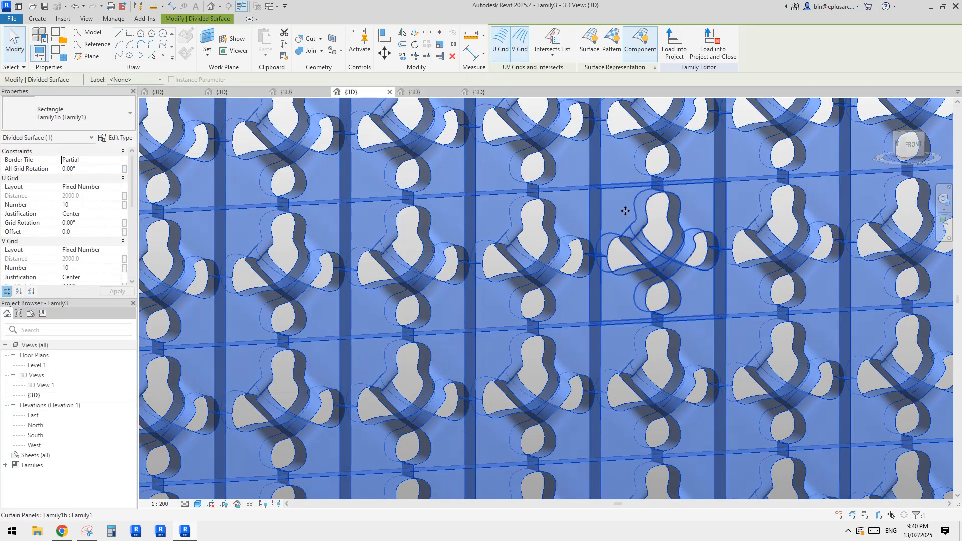
- Select a single Family1b curtain panel and check its type properties for the parameter n
left_click(626, 212)
left_click(115, 139)
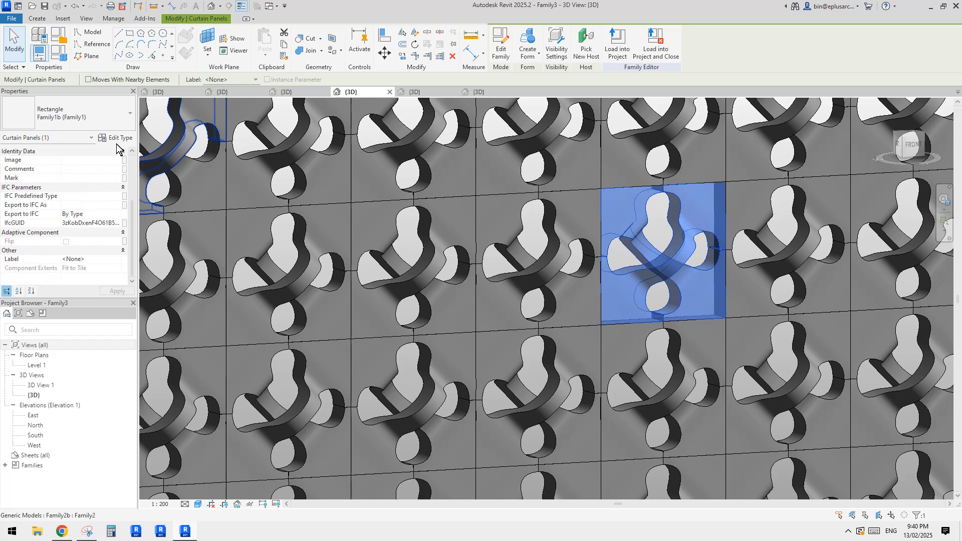
scroll(260, 272, "down", 5)
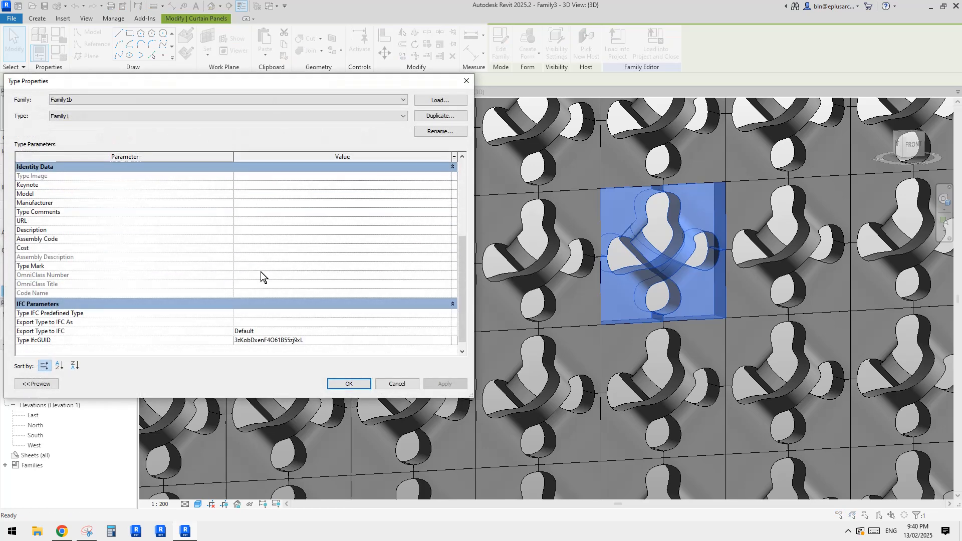
scroll(260, 272, "up", 5)
key("Escape")
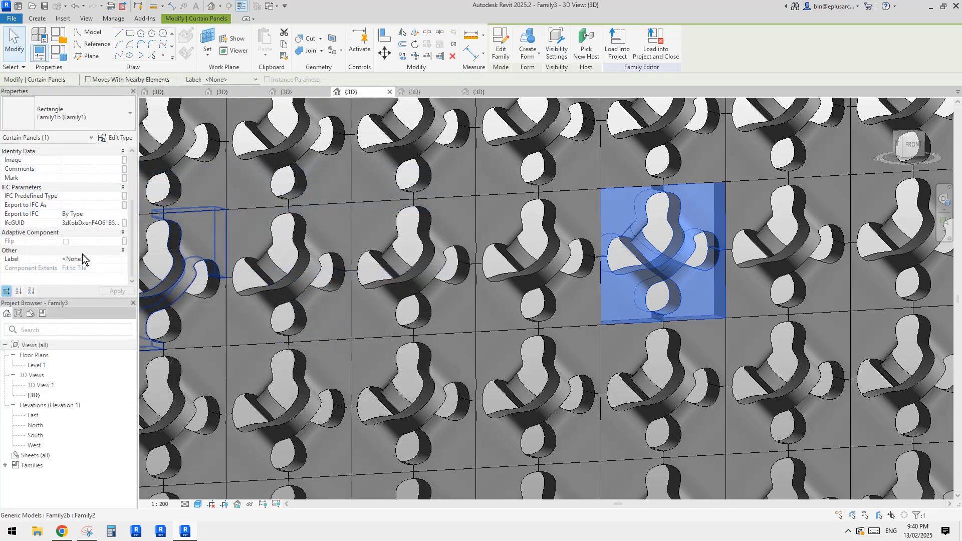
key("Escape")
- Select the nested Family2b component in that panel and change its type parameter n
key("Tab")
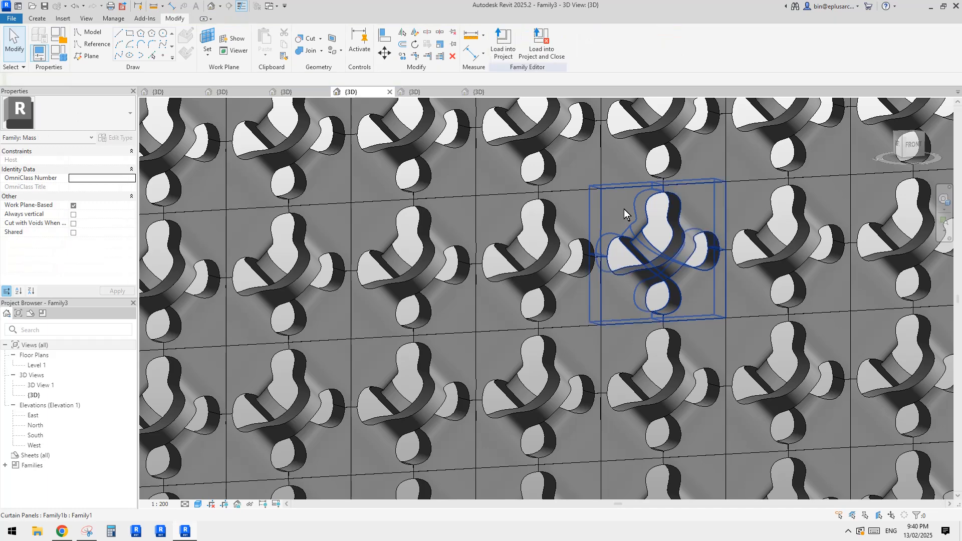
key("Tab")
left_click(624, 209)
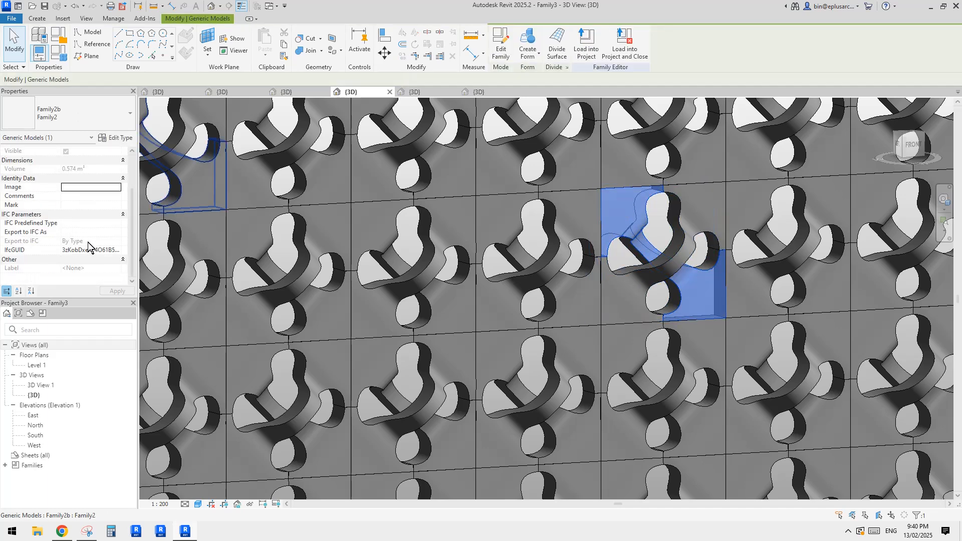
left_click(121, 139)
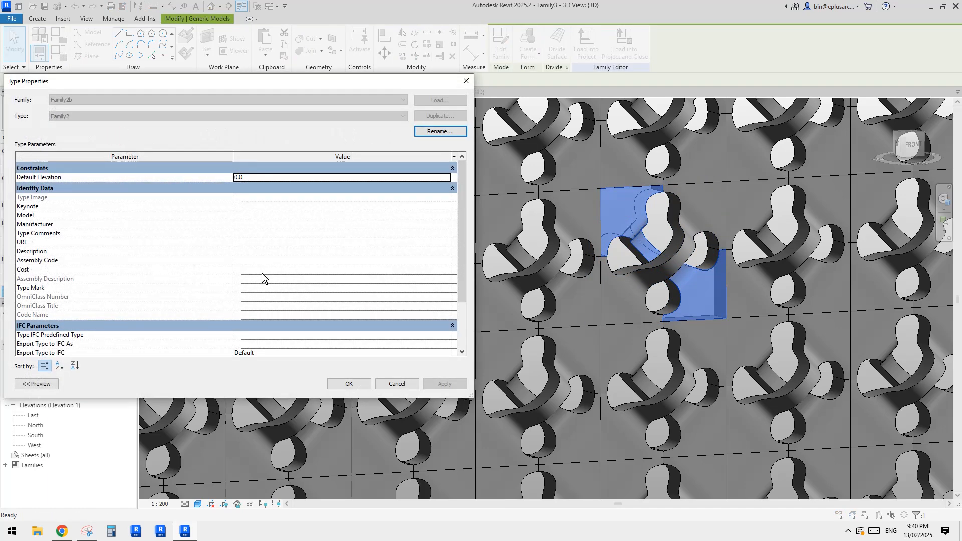
scroll(263, 272, "down", 2)
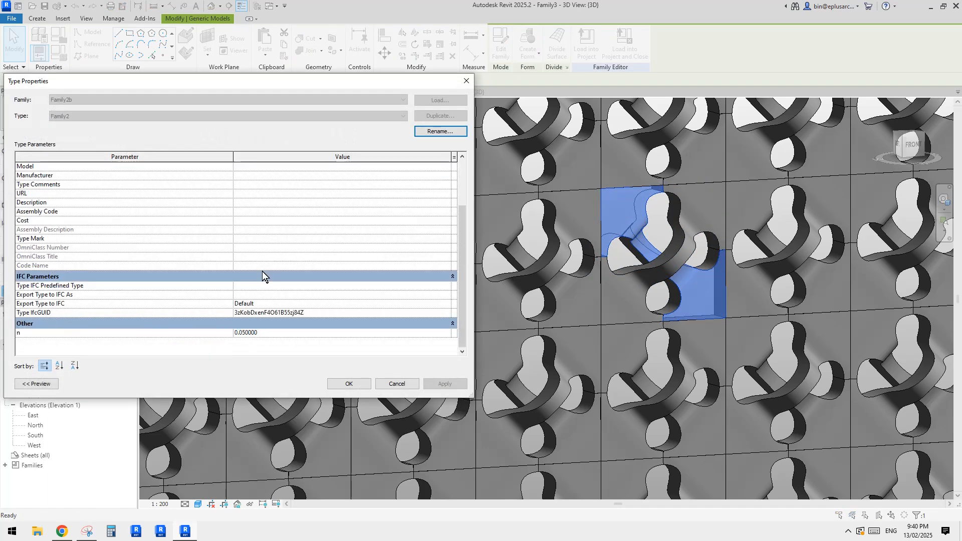
left_click(240, 333)
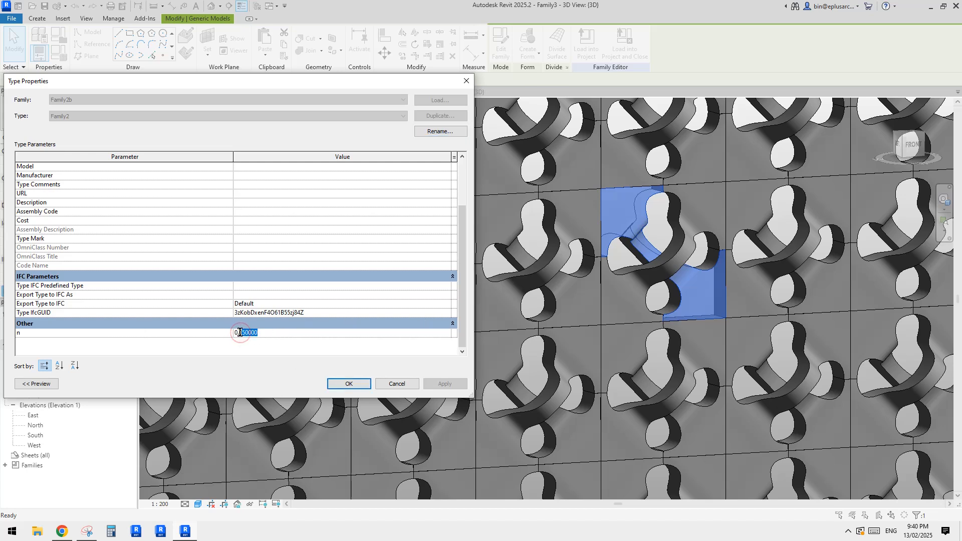
type("1")
left_click(445, 384)
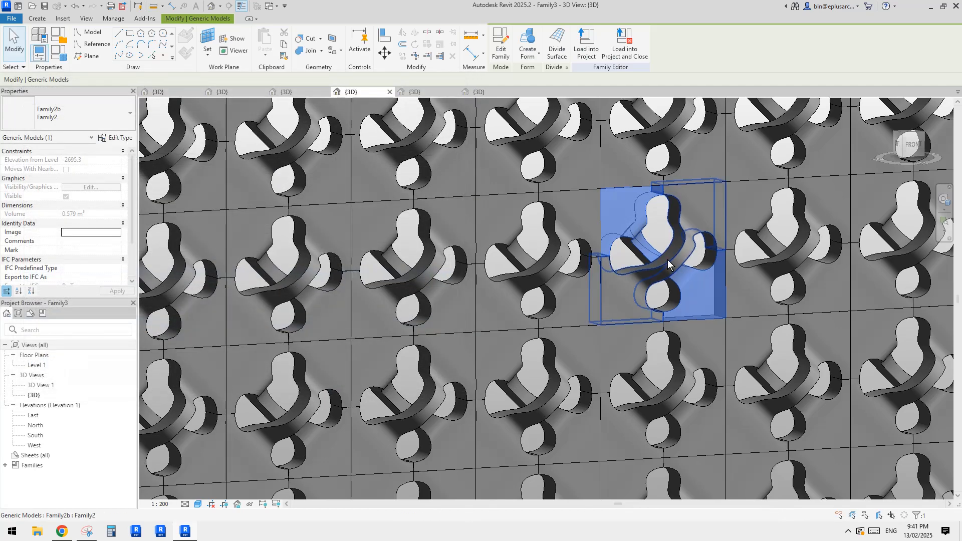
- Reselect the nested Family2b component inside the panel and open its family for editing
middle_click_drag(683, 258, 662, 264, "shift")
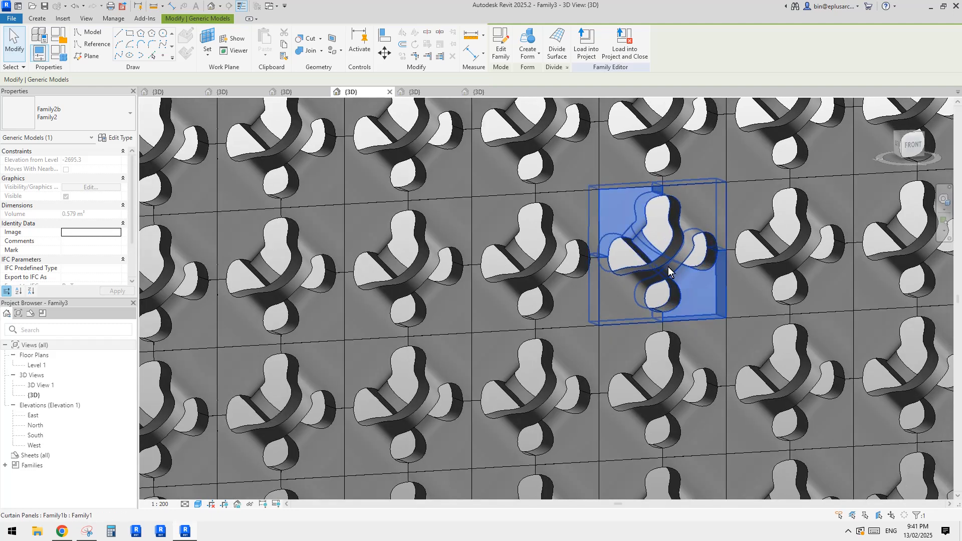
left_click(669, 267)
key("Escape")
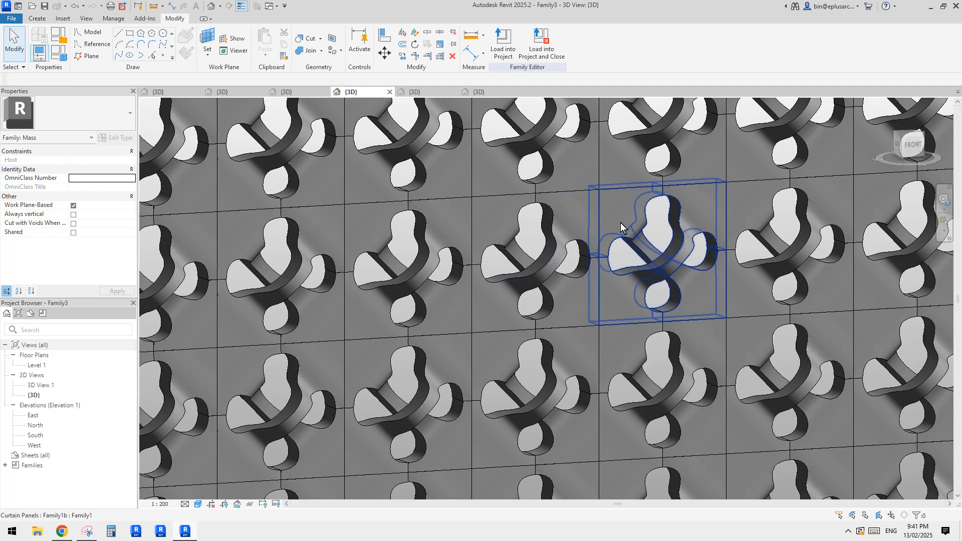
key("Tab")
left_click(621, 223)
key("Escape")
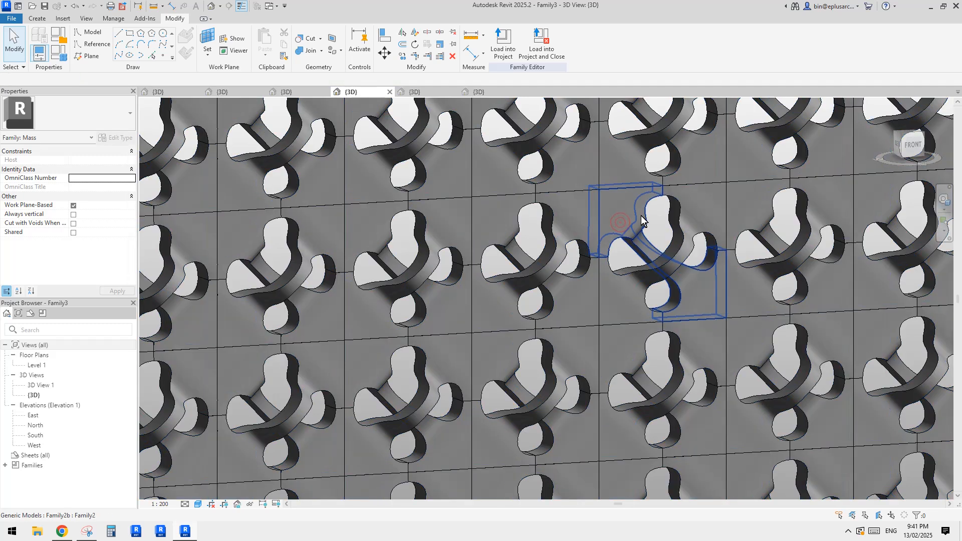
left_click(644, 223)
left_click(500, 44)
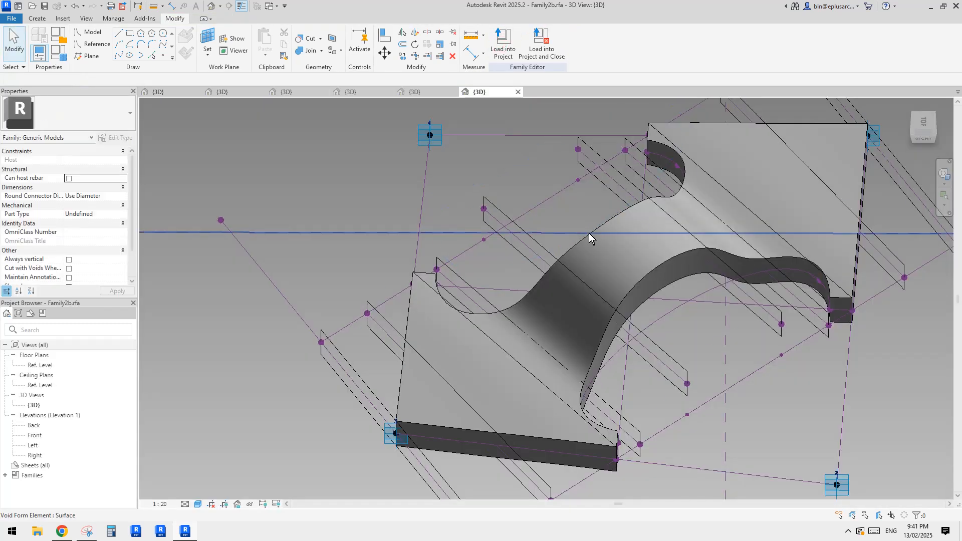
- Select the offset reference point near the front cutout's small corner face and examine how it shapes the curve
middle_click_drag(588, 234, 712, 246, "shift")
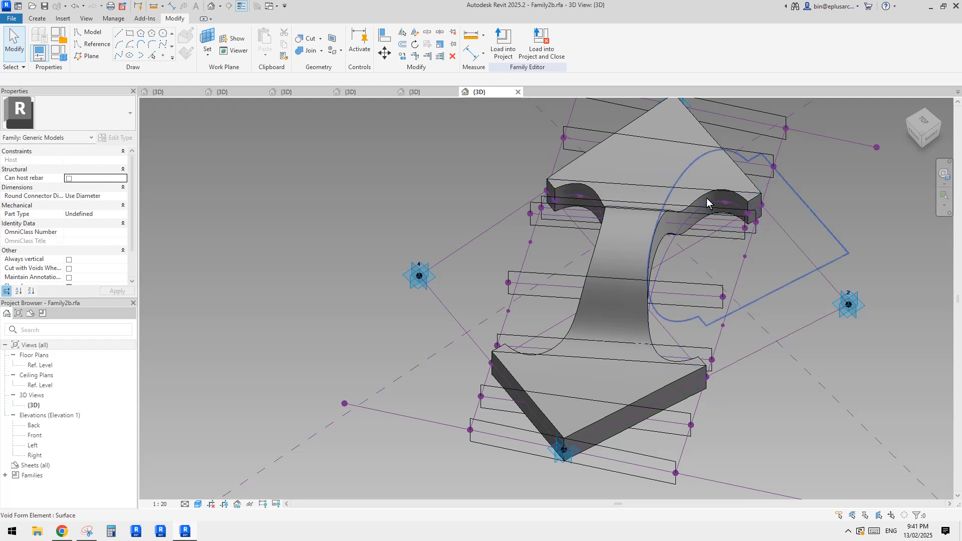
scroll(707, 197, "up", 3)
scroll(737, 208, "down", 3)
left_click(735, 202)
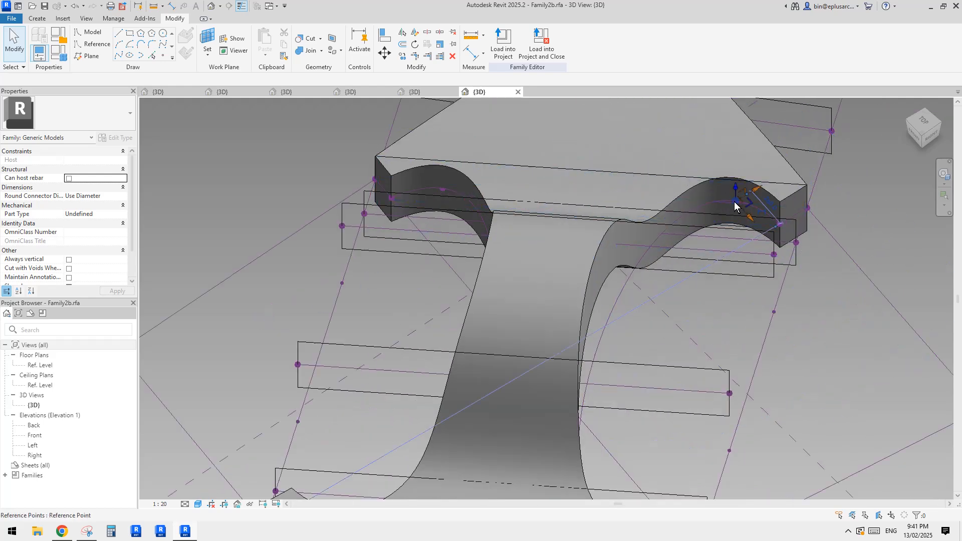
middle_click_drag(751, 234, 686, 281, "shift")
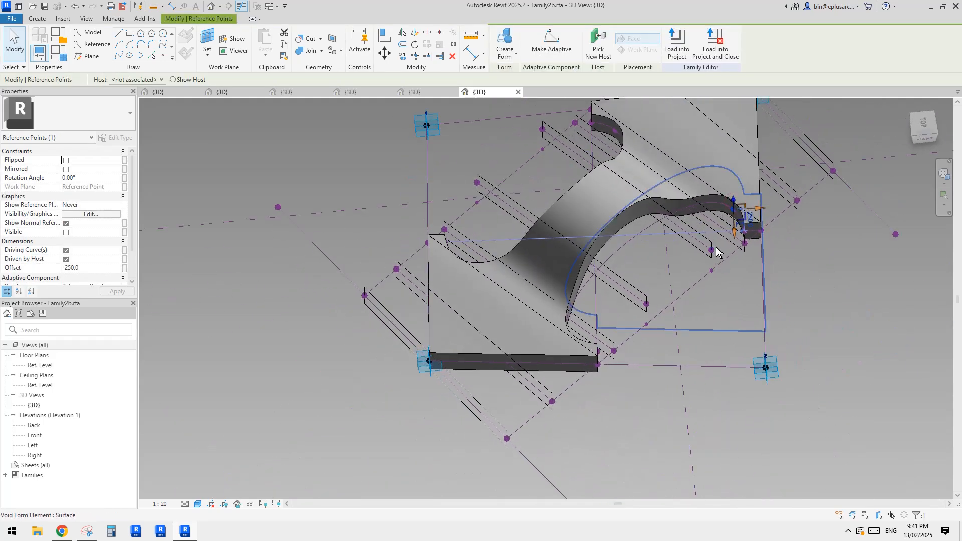
middle_click_drag(718, 252, 677, 281, "shift")
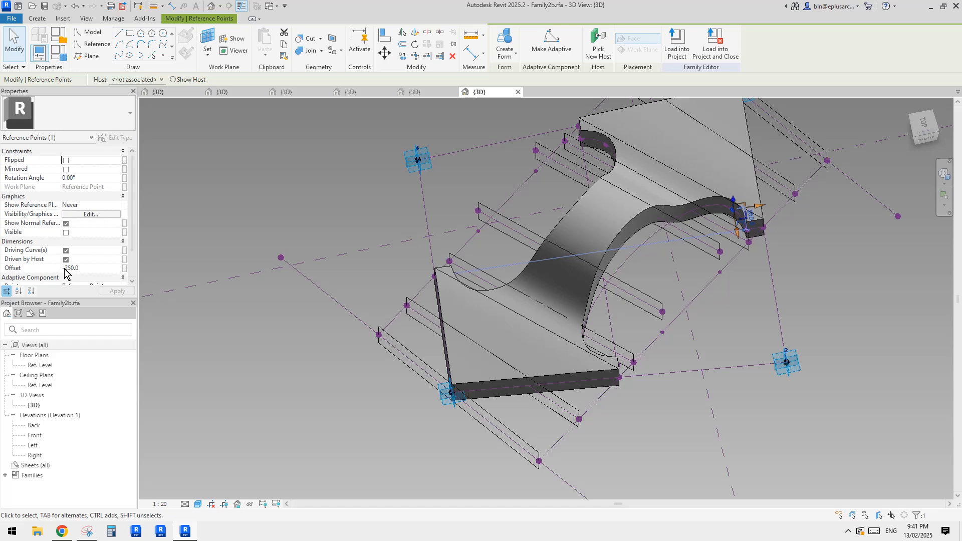
middle_click_drag(722, 250, 709, 308, "shift")
scroll(709, 303, "up", 2)
scroll(696, 268, "up", 2)
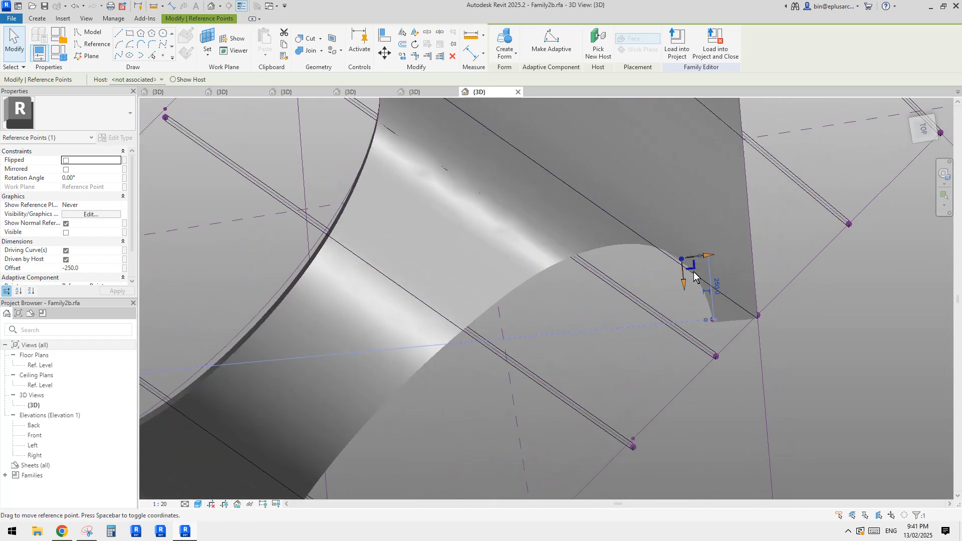
mouse_move(694, 269)
middle_mouse_down("shift")
mouse_move(683, 268)
mouse_move(691, 285)
mouse_move(697, 265)
mouse_move(680, 271)
mouse_move(712, 240)
mouse_move(681, 270)
middle_mouse_up("shift")
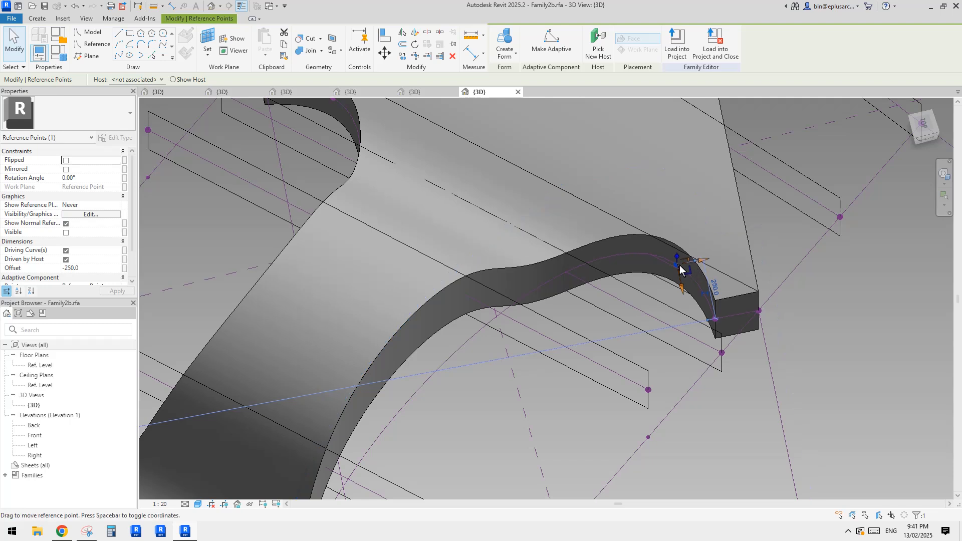
middle_click_drag(714, 324, 685, 274, "shift")
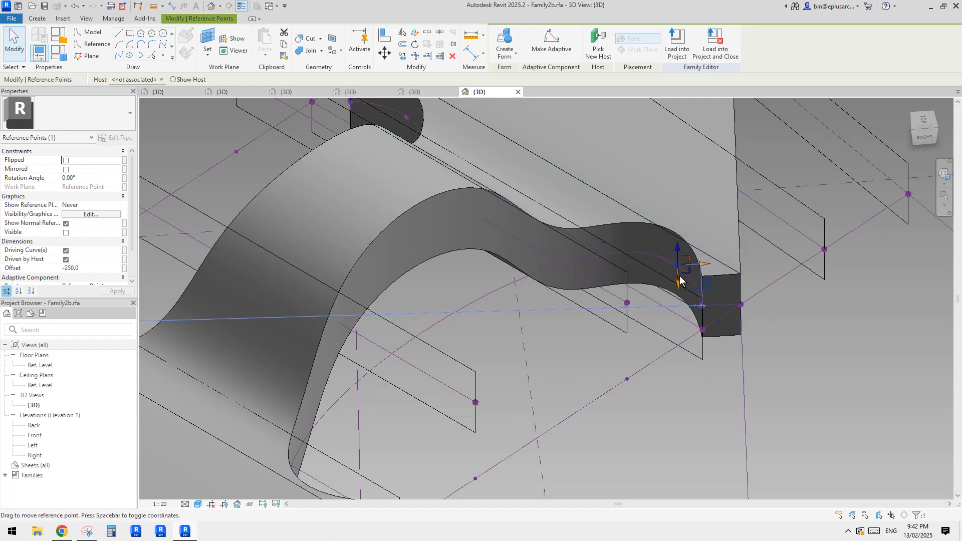
middle_click_drag(672, 280, 599, 320, "shift")
scroll(556, 301, "down", 2)
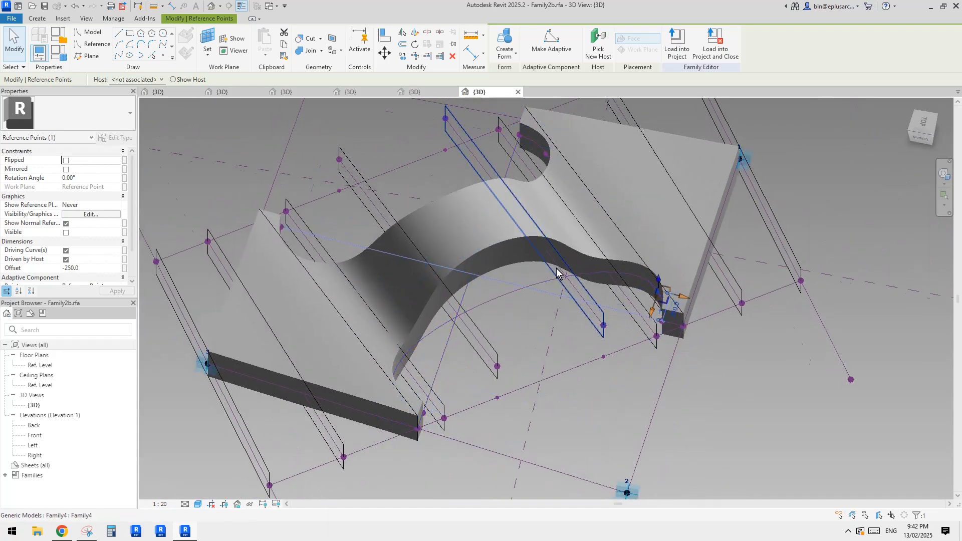
middle_click_drag(498, 273, 538, 311, "shift")
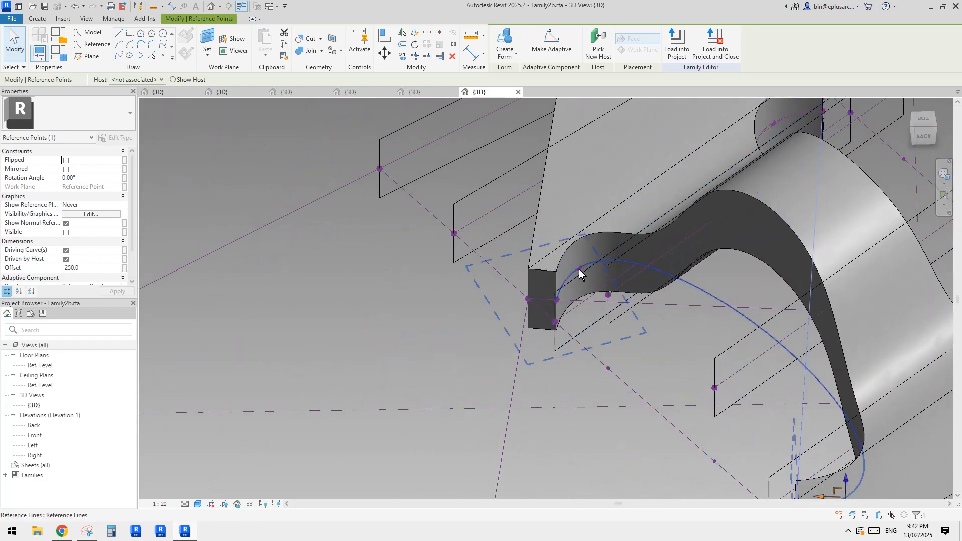
middle_click_drag(579, 271, 469, 297, "shift")
scroll(489, 271, "up", 5)
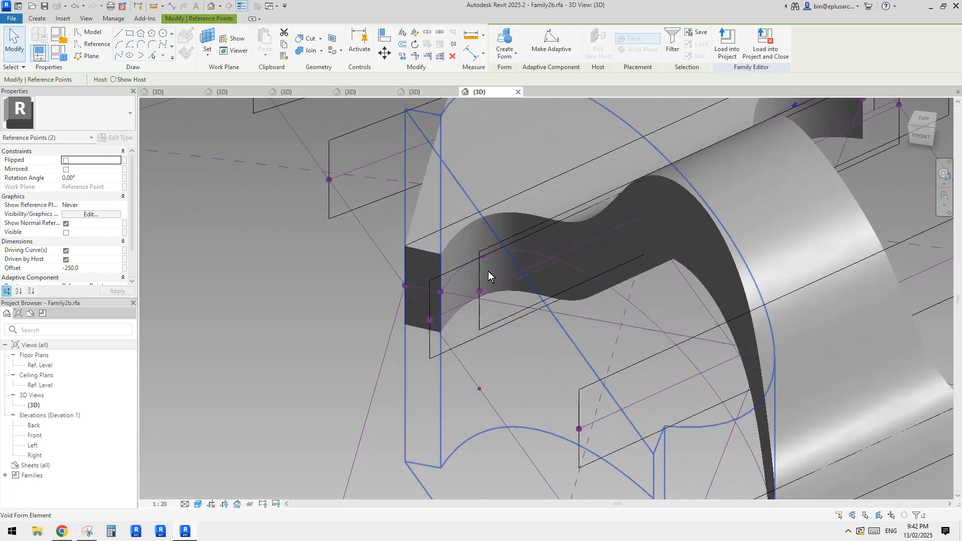
middle_click_drag(483, 255, 489, 279, "shift")
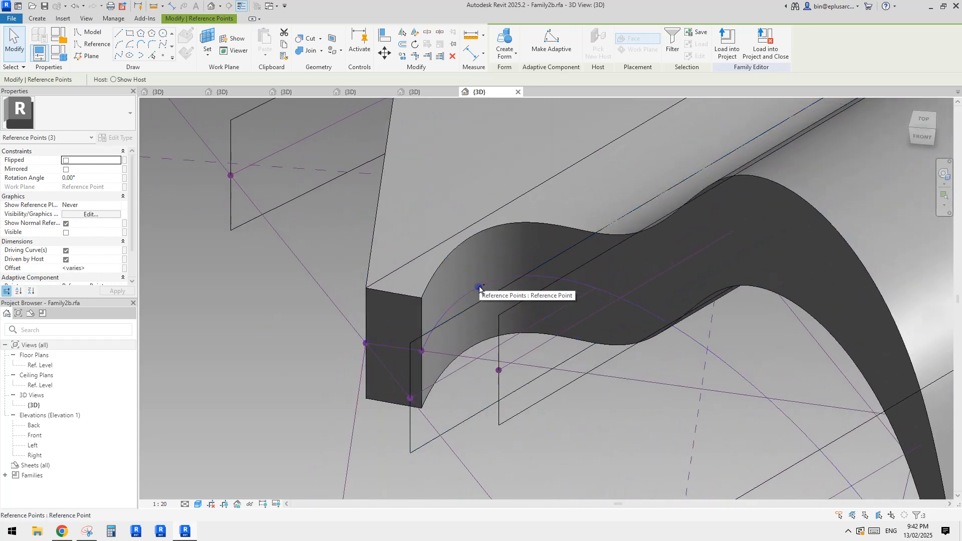
scroll(481, 290, "down", 4)
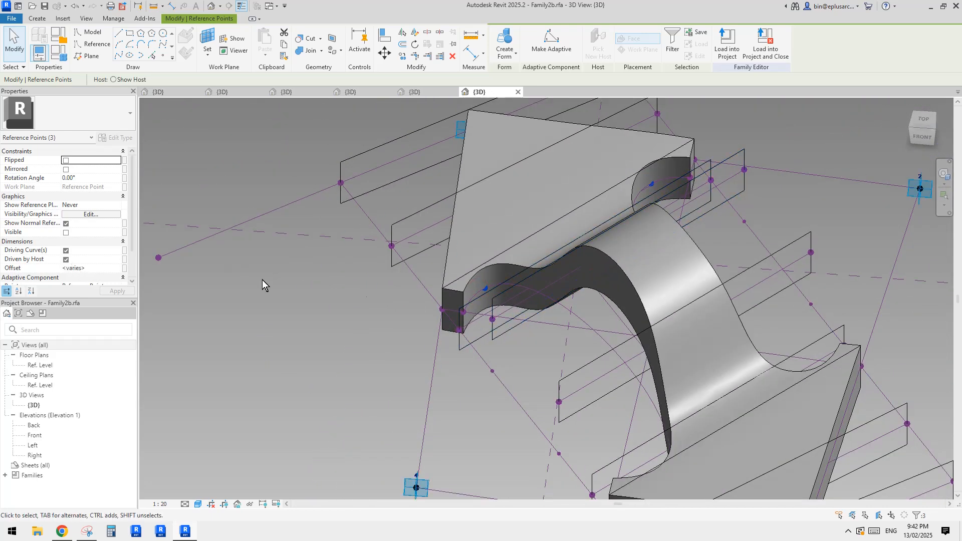
scroll(489, 288, "up", 3)
key("Escape")
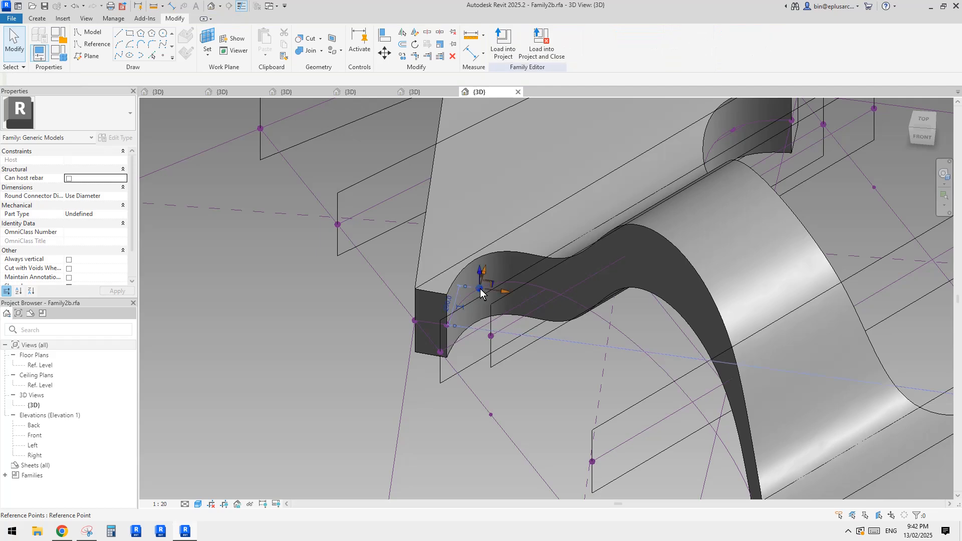
- Select the two reference points with the 250 offset and associate their Offset with a new type parameter named ofs
left_click(480, 288)
middle_click_drag(389, 292, 710, 309, "shift")
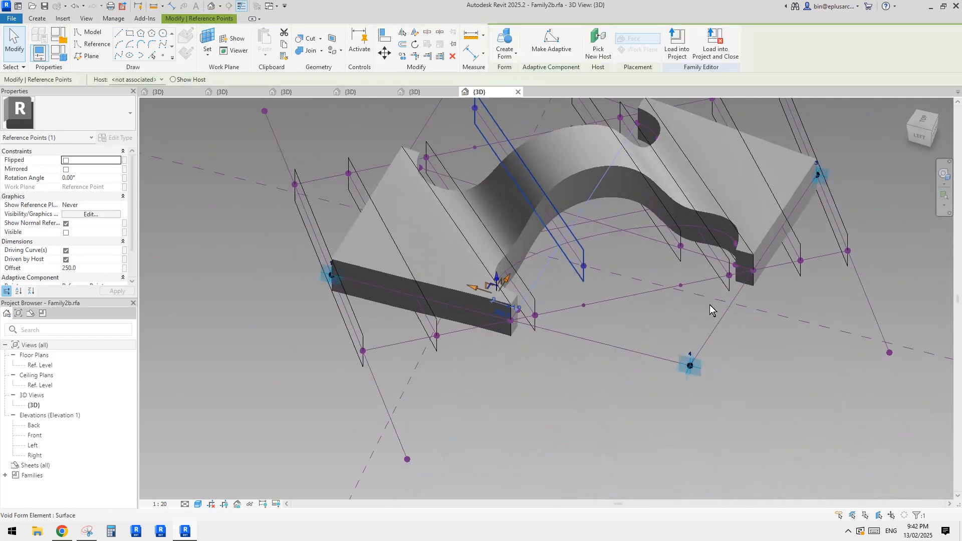
scroll(710, 310, "up", 3)
middle_click_drag(713, 231, 677, 161, "shift")
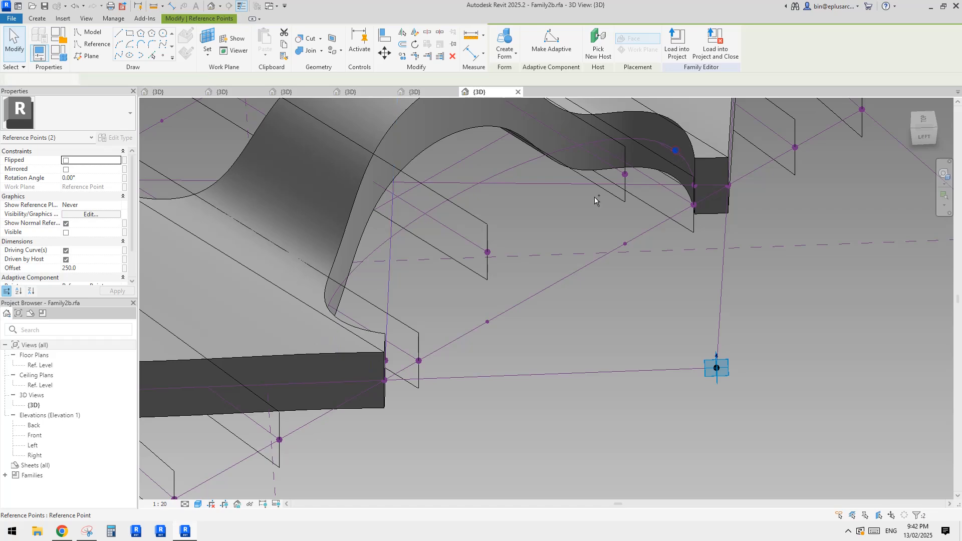
middle_click_drag(595, 201, 597, 290, "shift")
left_click(124, 268)
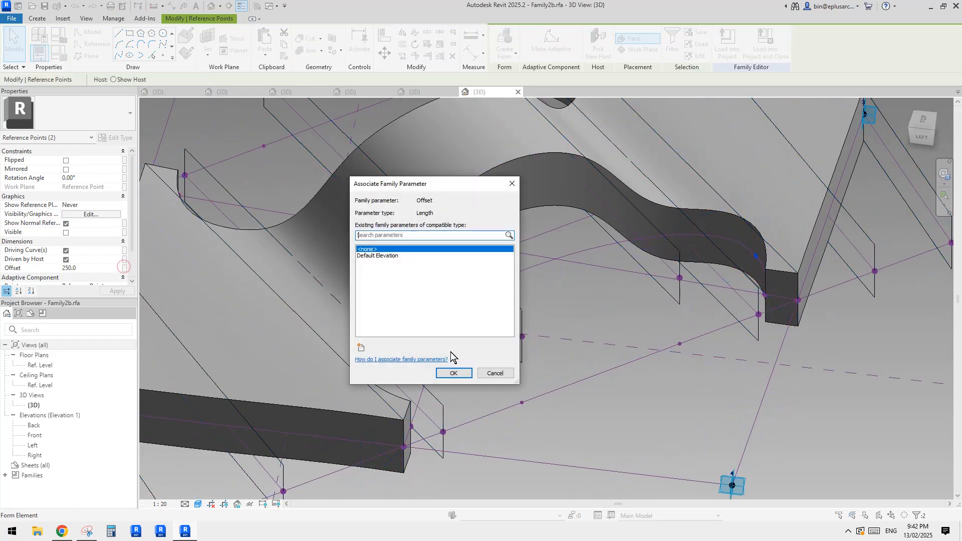
left_click(362, 348)
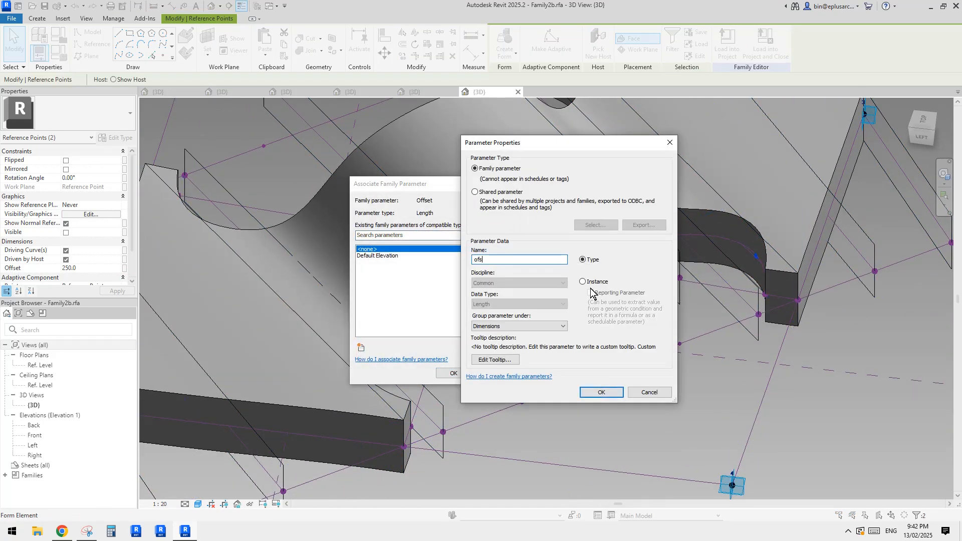
left_click(601, 392)
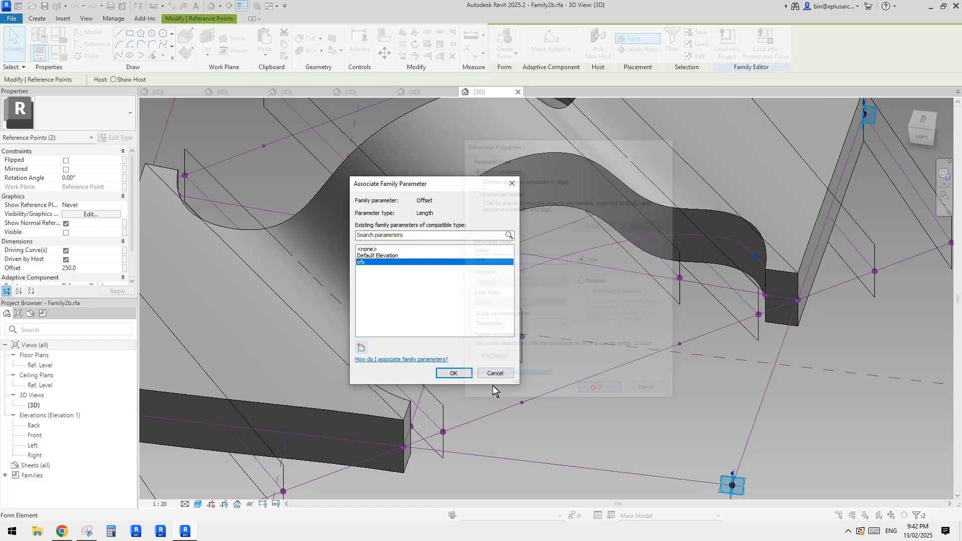
left_click(454, 373)
- Select the two reference points with the -250 offset and associate their Offset with a new type parameter named ofsn
middle_click_drag(438, 266, 402, 259, "shift")
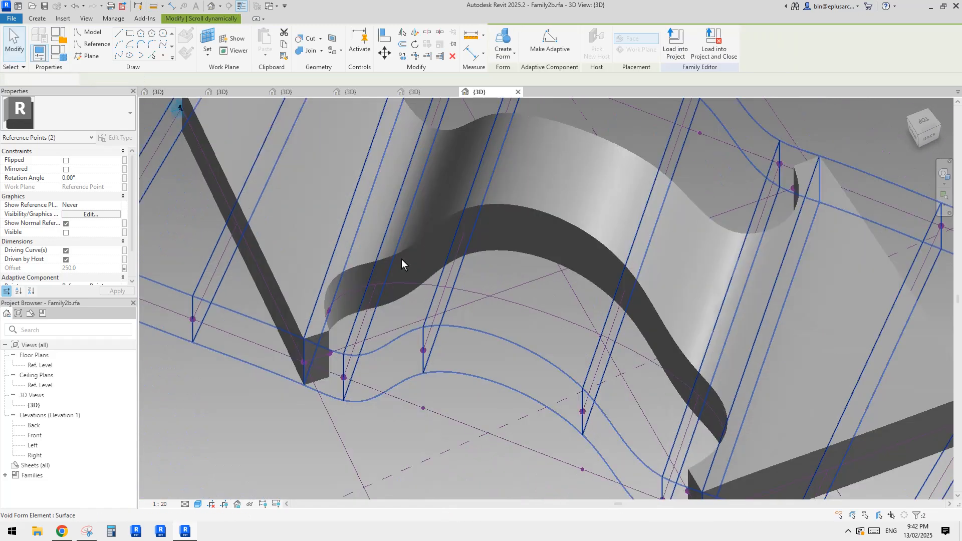
left_click(337, 305)
middle_click_drag(540, 351, 691, 250, "shift")
scroll(678, 177, "up", 1)
left_click(124, 268)
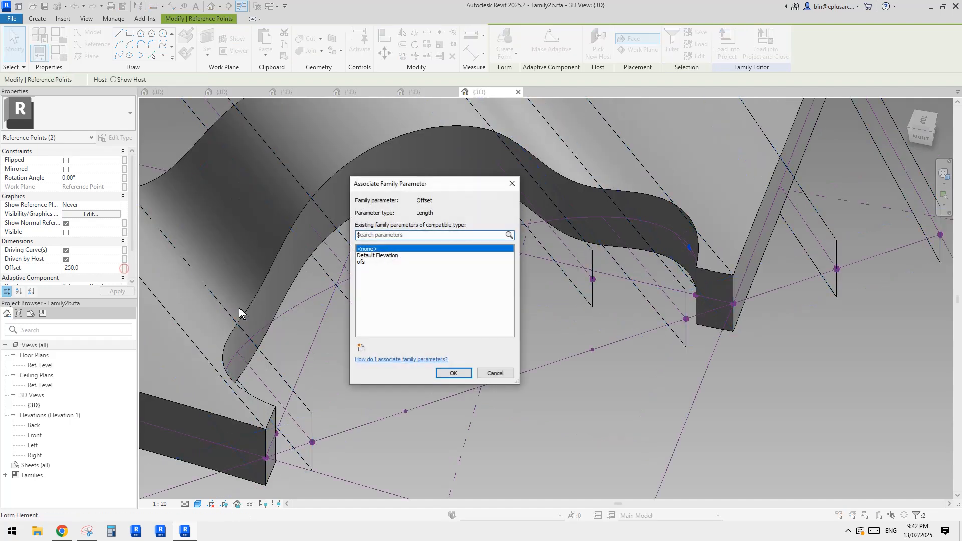
left_click(367, 344)
type("ofsn")
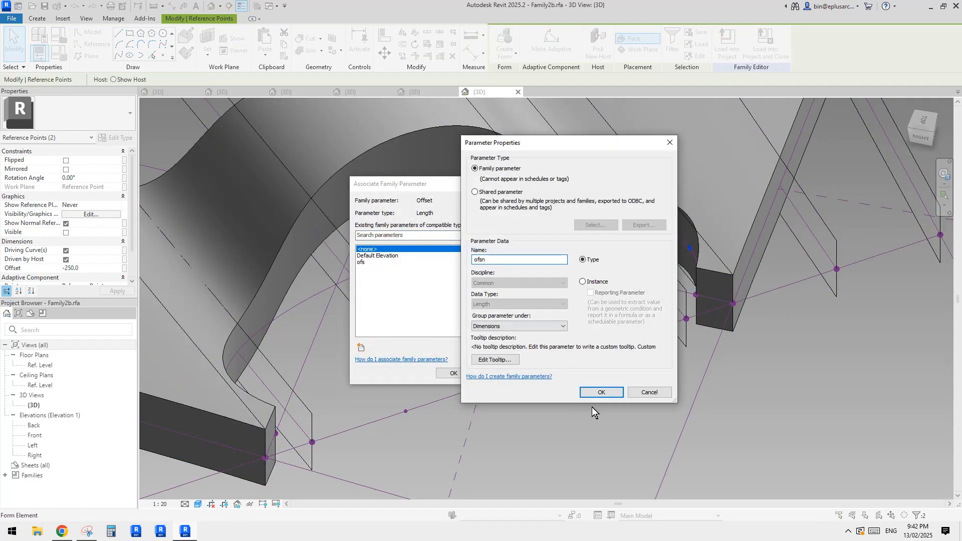
left_click(601, 393)
left_click(454, 374)
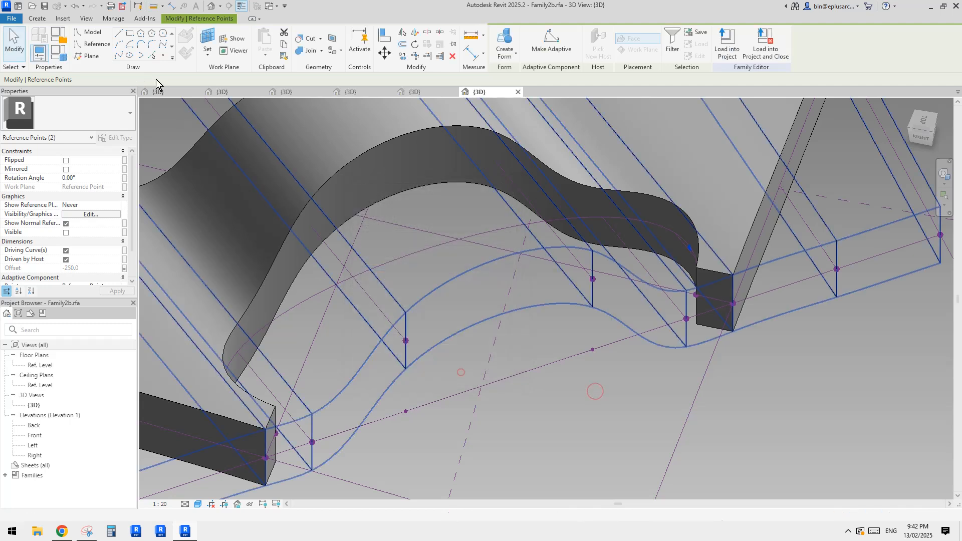
- Give the family parameter ofsn the formula -ofs in the family types
left_click(68, 56)
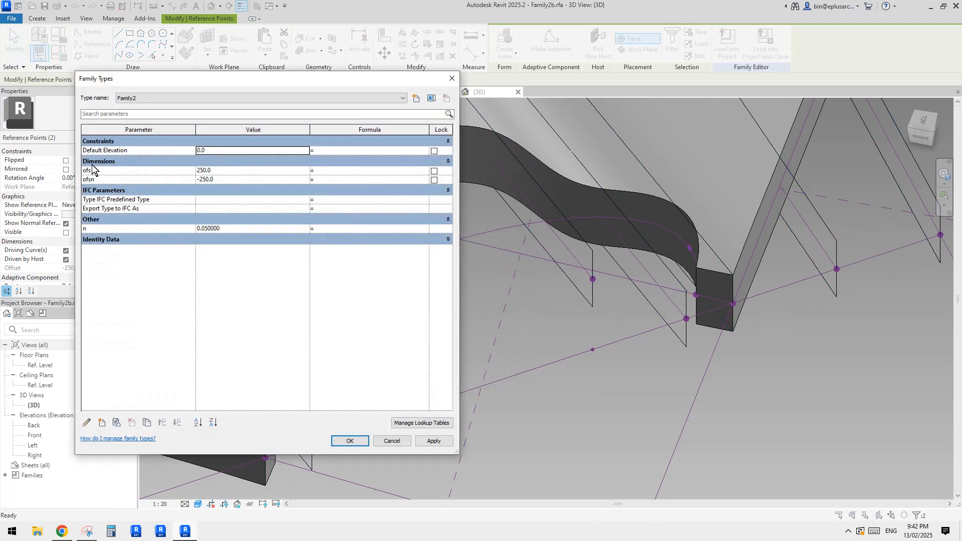
type("-ofs")
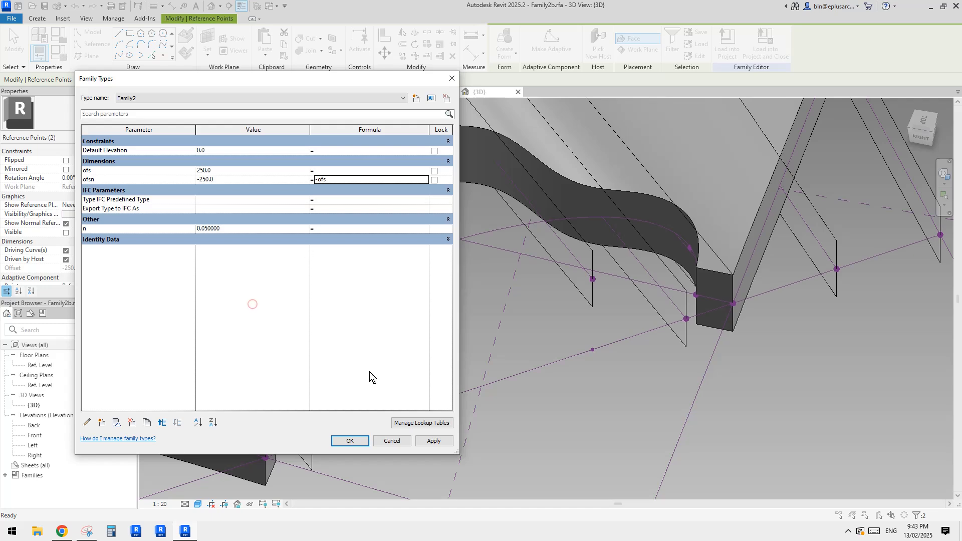
left_click(351, 441)
- Load the edited Family2b family so that the curtain panels in Family3 use its updated version
scroll(623, 308, "up", 4)
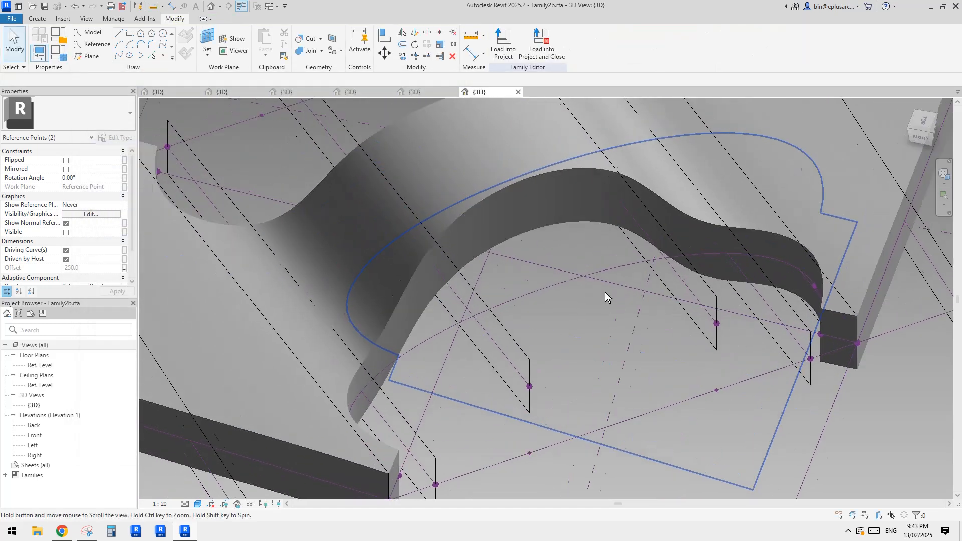
left_click(505, 40)
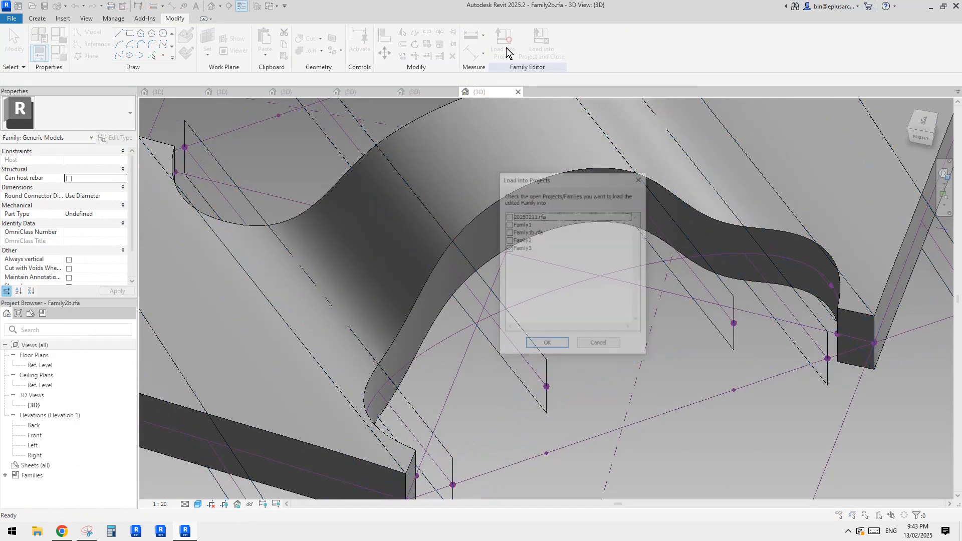
left_click(548, 346)
left_click(495, 233)
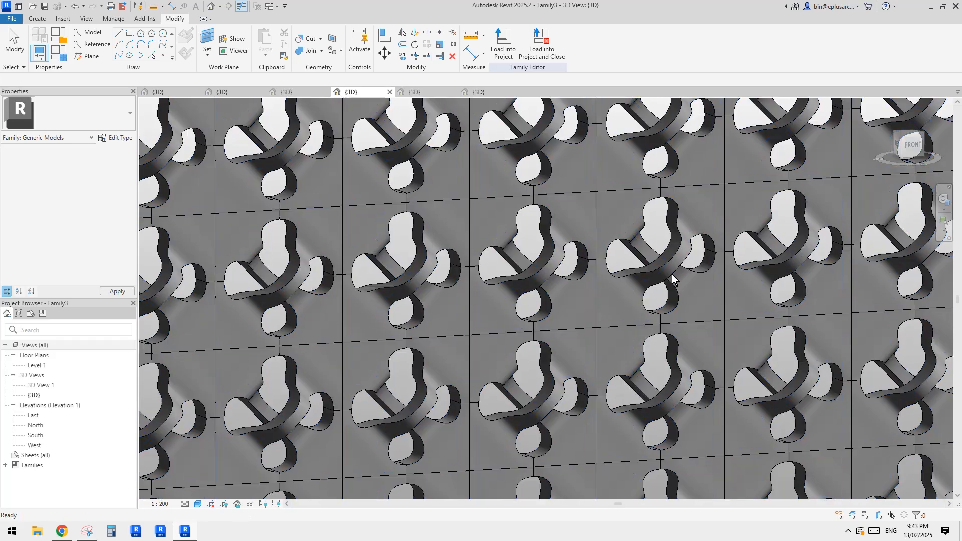
- Select a nested Family2b component in the facade and set its type parameter ofs to 150
left_click(673, 265)
left_click_drag(686, 241, 135, 177)
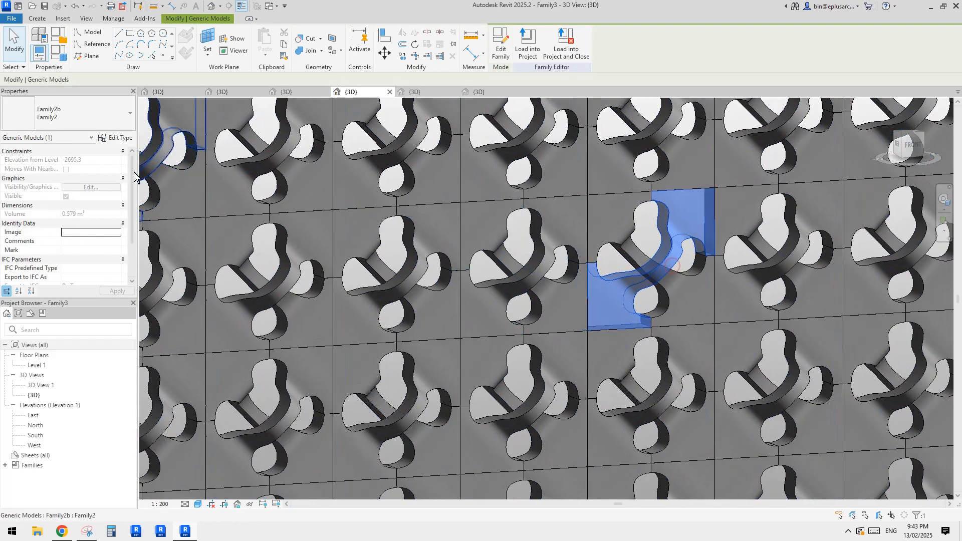
left_click(121, 138)
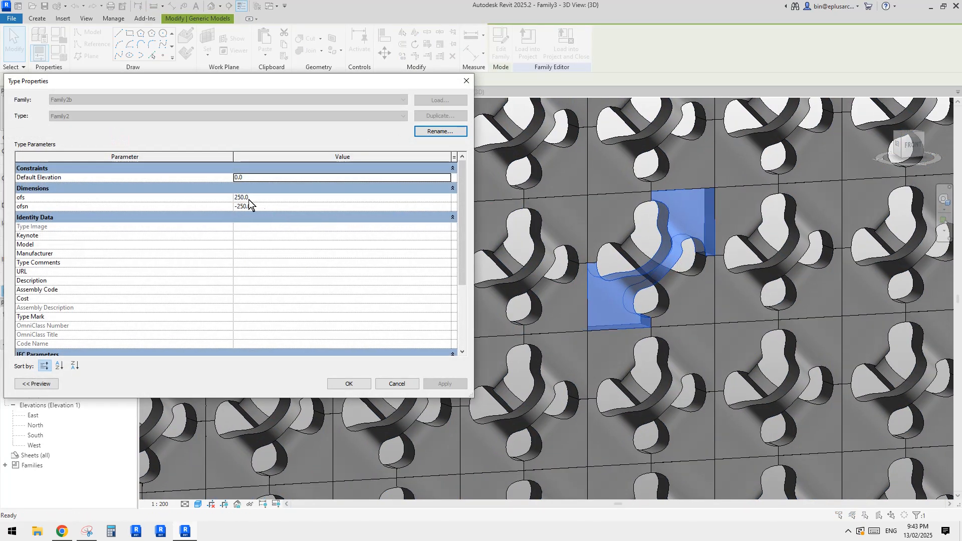
left_click(277, 200)
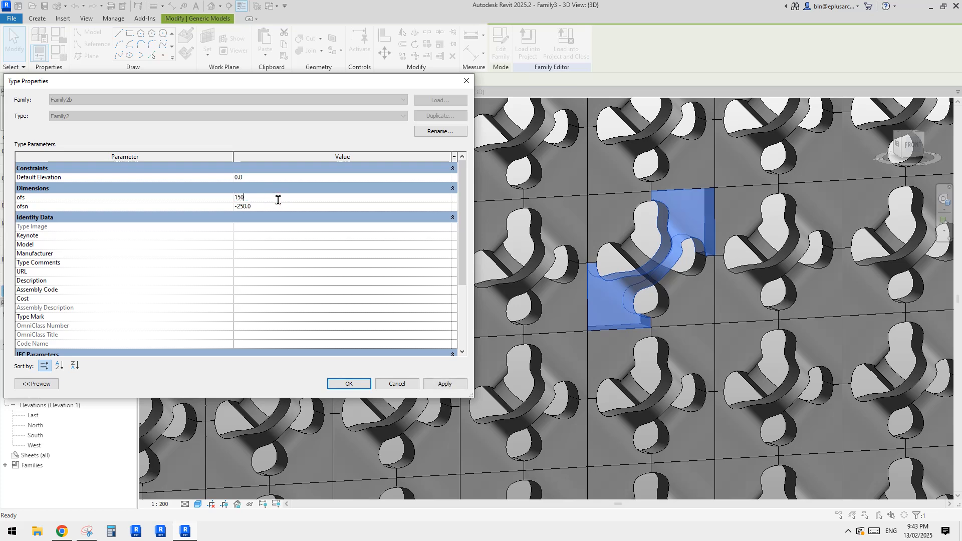
type("150")
left_click(453, 387)
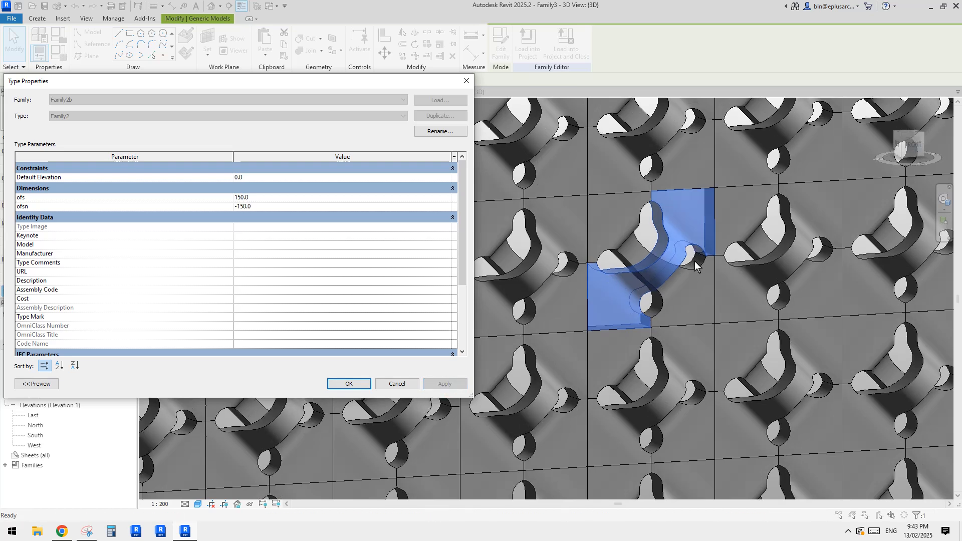
left_click(341, 384)
middle_click_drag(683, 360, 522, 326, "shift")
key("Escape")
- Examine the panel facade from front and oblique angles and compare it with the cobogó facade photo in the Reddit post in Chrome
scroll(694, 326, "down", 2)
scroll(540, 341, "up", 1)
scroll(522, 326, "down", 1)
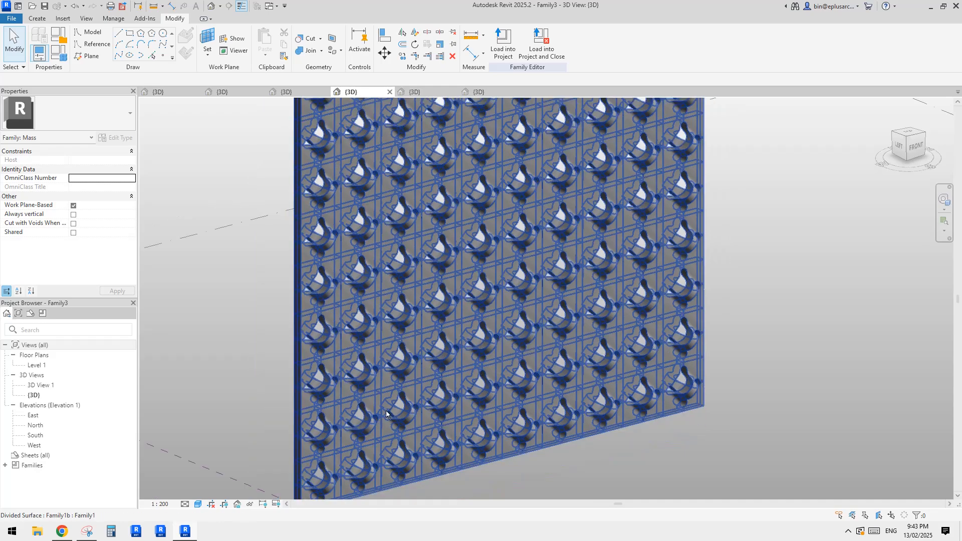
middle_click_drag(474, 392, 437, 401)
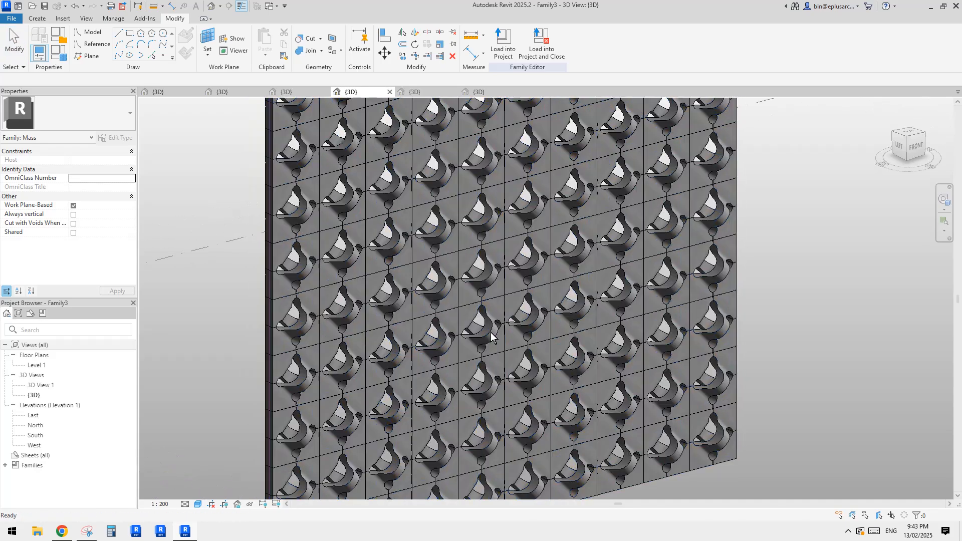
middle_click_drag(780, 372, 737, 337, "shift")
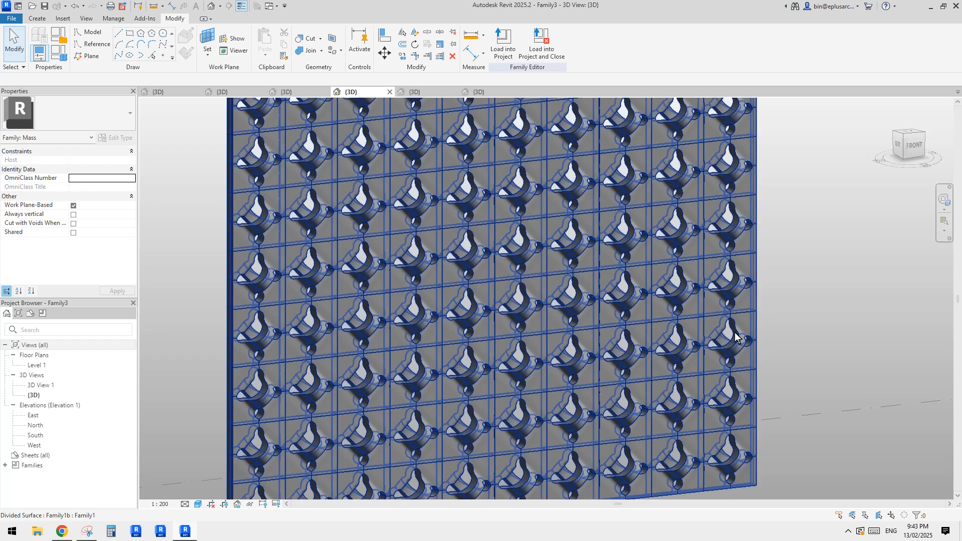
left_click(61, 531)
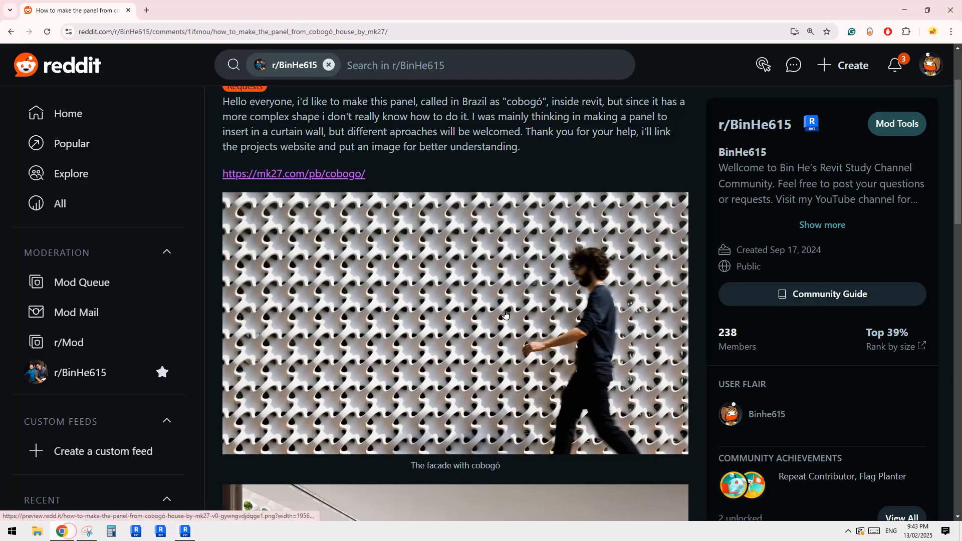
left_click(185, 531)
scroll(512, 374, "down", 2)
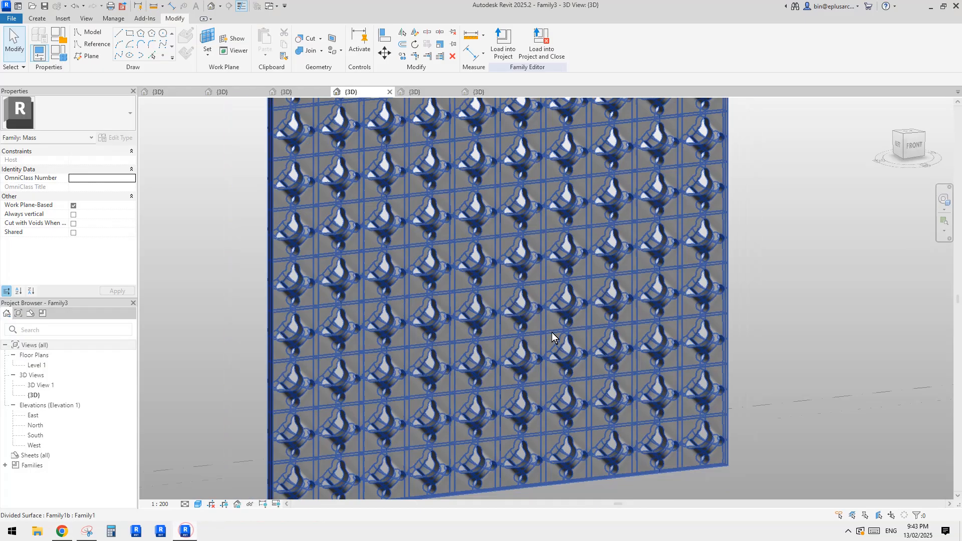
middle_click_drag(733, 360, 743, 382, "shift")
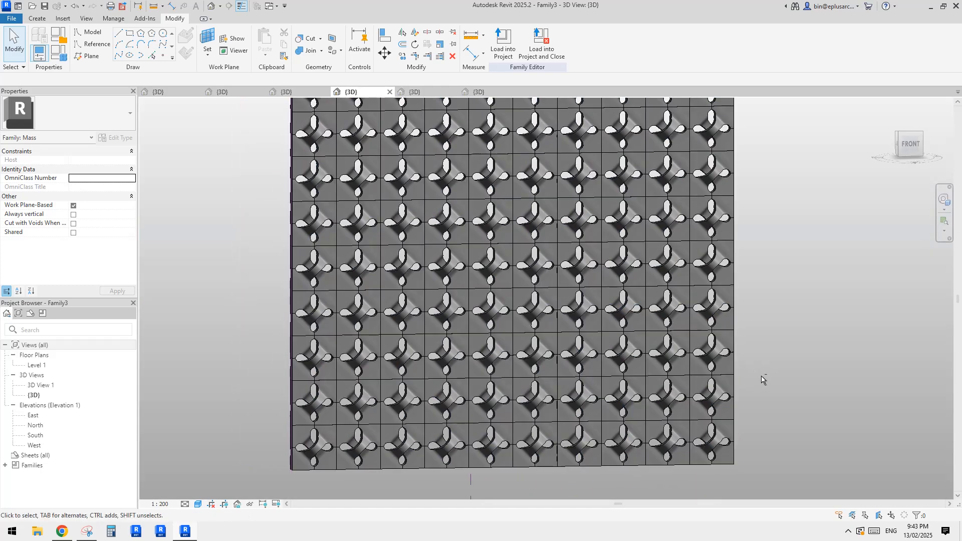
left_click(63, 533)
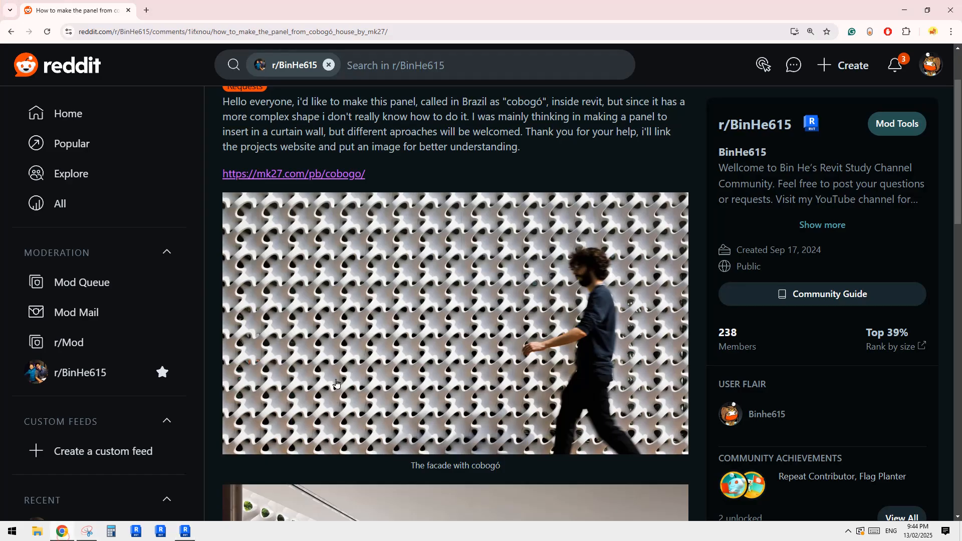
left_click(185, 536)
middle_click_drag(558, 405, 757, 364, "shift")
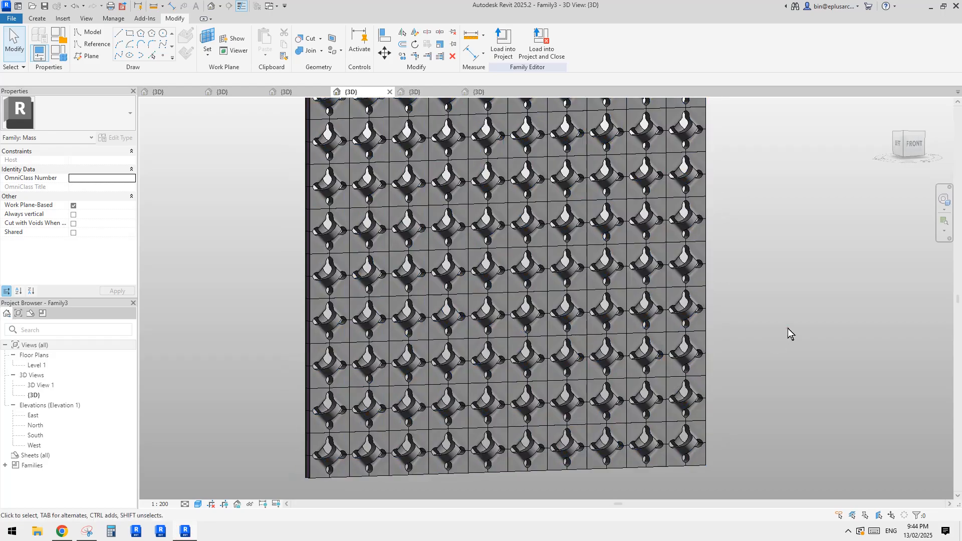
middle_click_drag(788, 329, 730, 395, "shift")
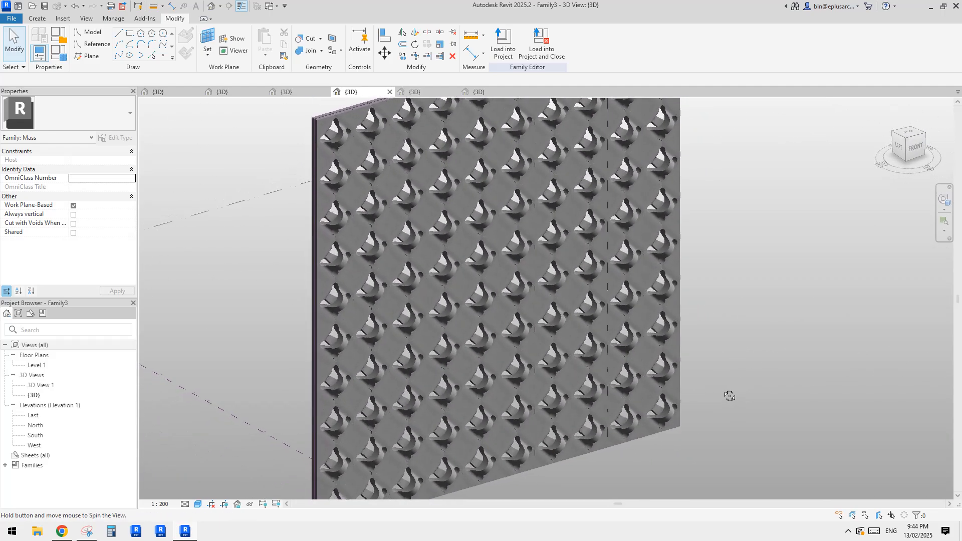
left_click(62, 531)
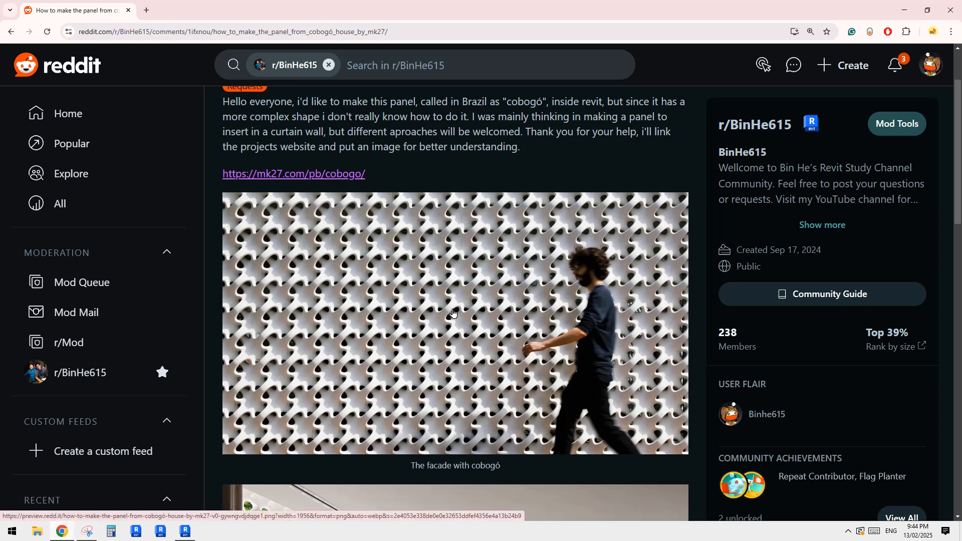
left_click(185, 533)
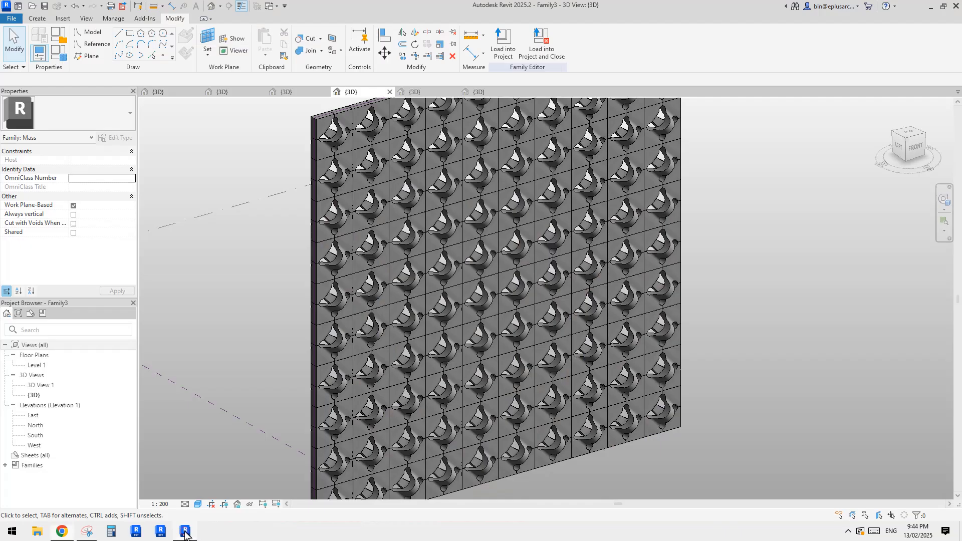
left_click(62, 533)
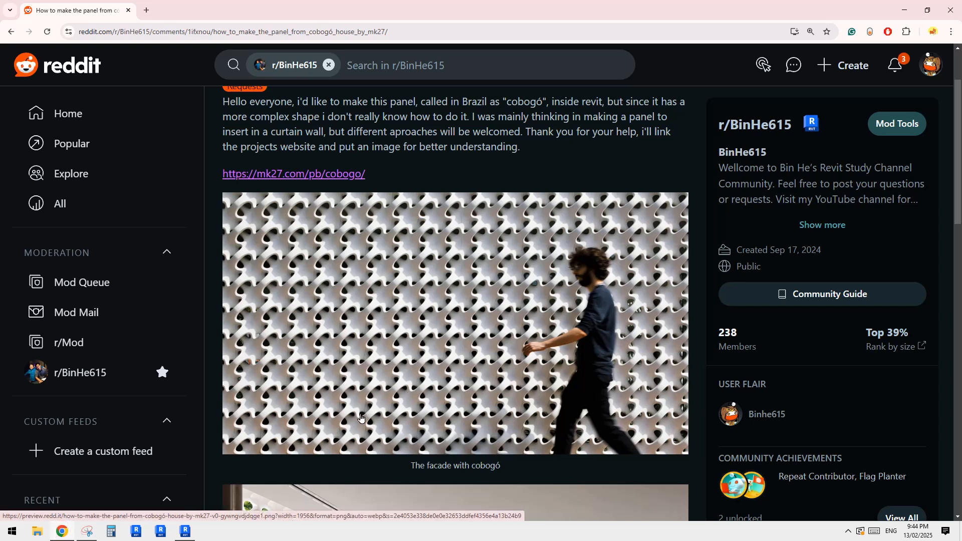
- Return to Revit, view the panel facade from steeper oblique angles, and recheck it against the cobogó photo in Chrome
left_click(185, 532)
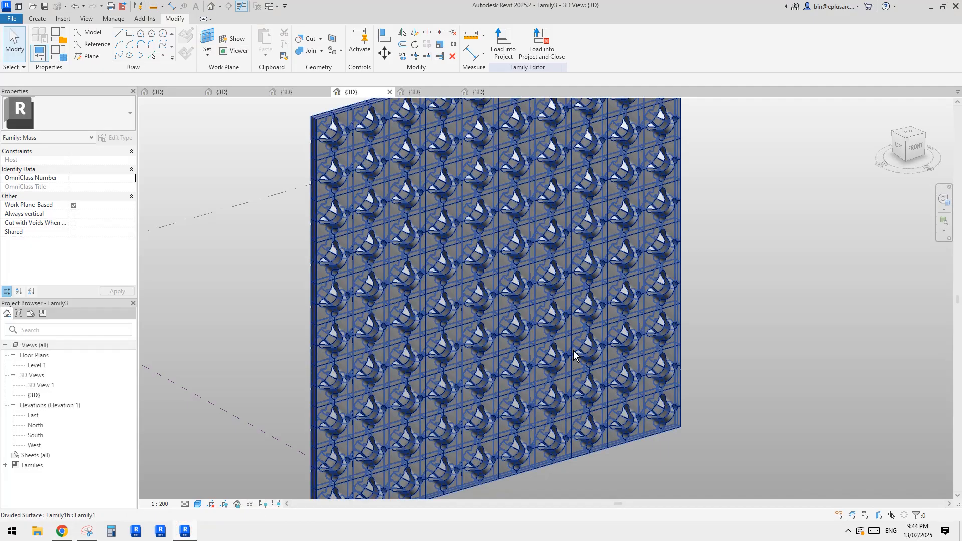
mouse_move(709, 325)
middle_mouse_down("shift")
mouse_move(697, 345)
mouse_move(721, 326)
mouse_move(614, 243)
mouse_move(788, 251)
mouse_move(661, 253)
mouse_move(795, 279)
mouse_move(748, 352)
mouse_move(723, 319)
middle_mouse_up("shift")
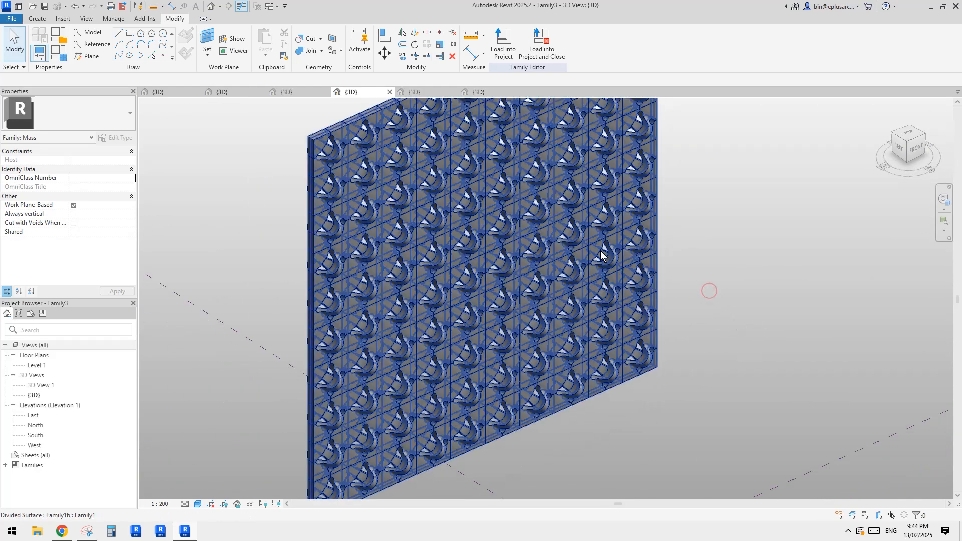
middle_click_drag(698, 285, 265, 416, "shift")
left_click(62, 531)
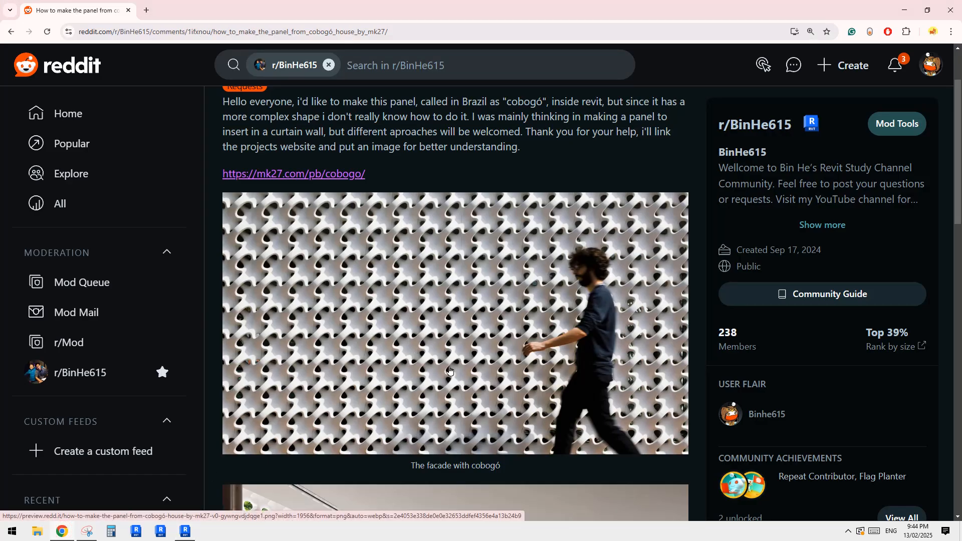
left_click(185, 532)
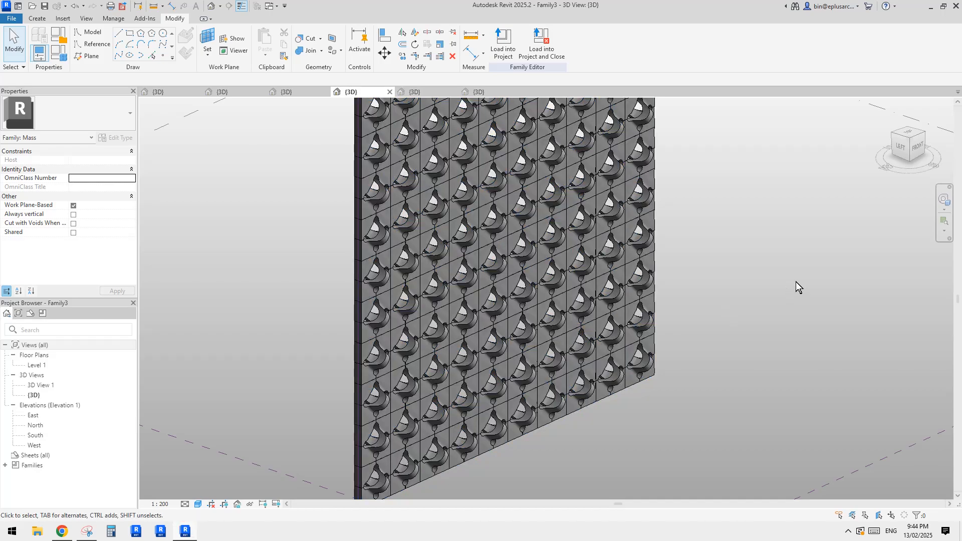
- Select a single Family2b component in the Revit facade and examine its shape among the neighbouring panels, then clear the selection
middle_click_drag(745, 277, 586, 262, "shift")
scroll(553, 282, "up", 5)
left_click(554, 282)
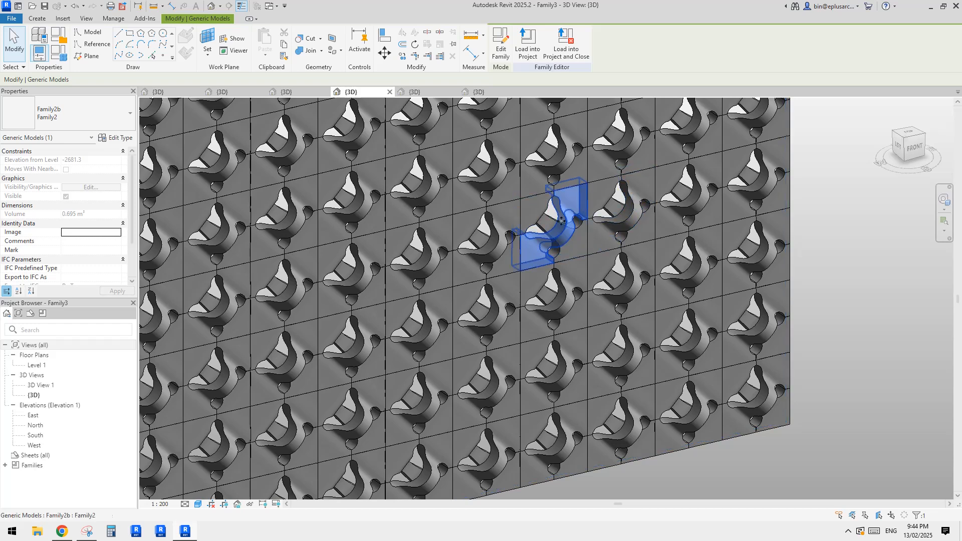
middle_click_drag(557, 221, 568, 236, "shift")
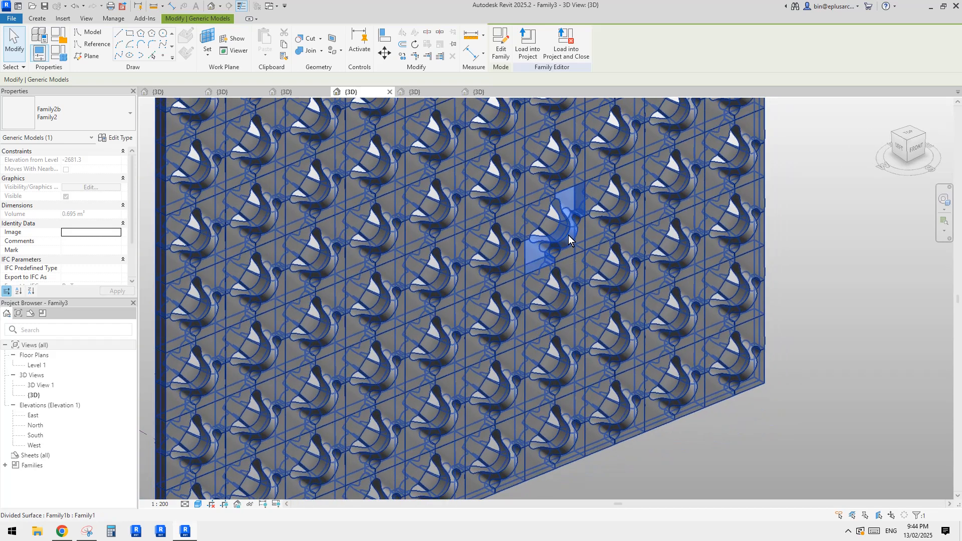
middle_click_drag(742, 251, 771, 289, "shift")
left_click(847, 255)
- Turn off Show Edges in the 3D view's graphic display options, keeping the Shaded style
middle_click_drag(846, 245, 793, 300)
scroll(785, 267, "down", 1)
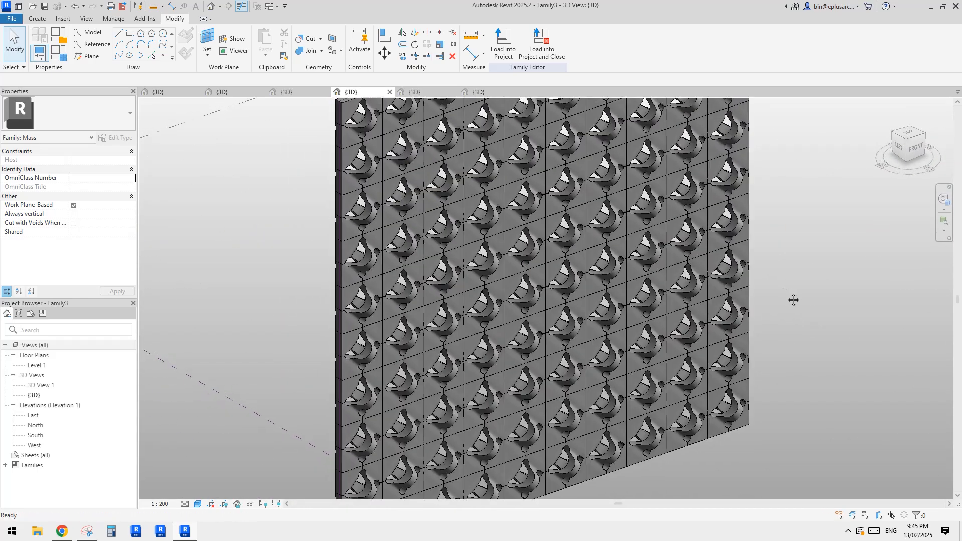
key("g")
key("d")
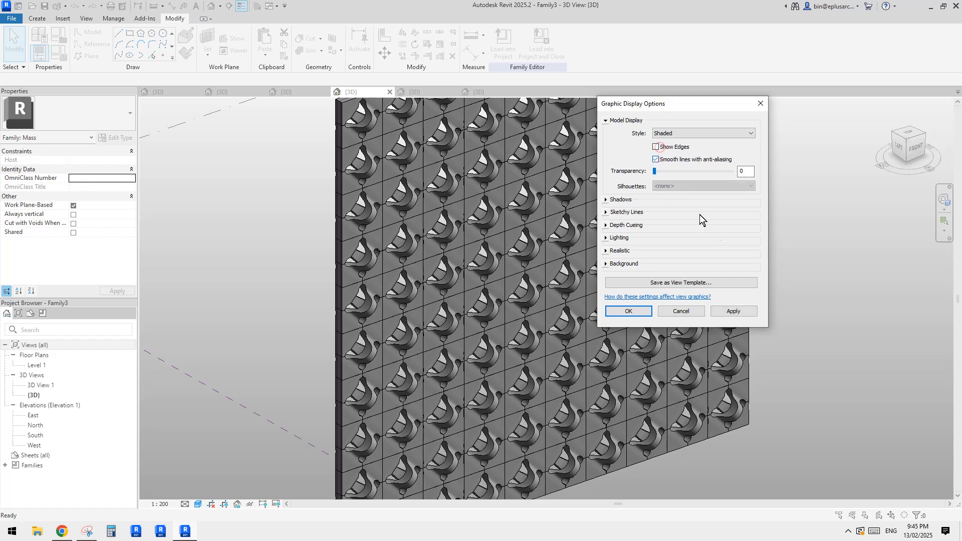
left_click(629, 311)
scroll(782, 301, "up", 2)
middle_click_drag(772, 301, 795, 303)
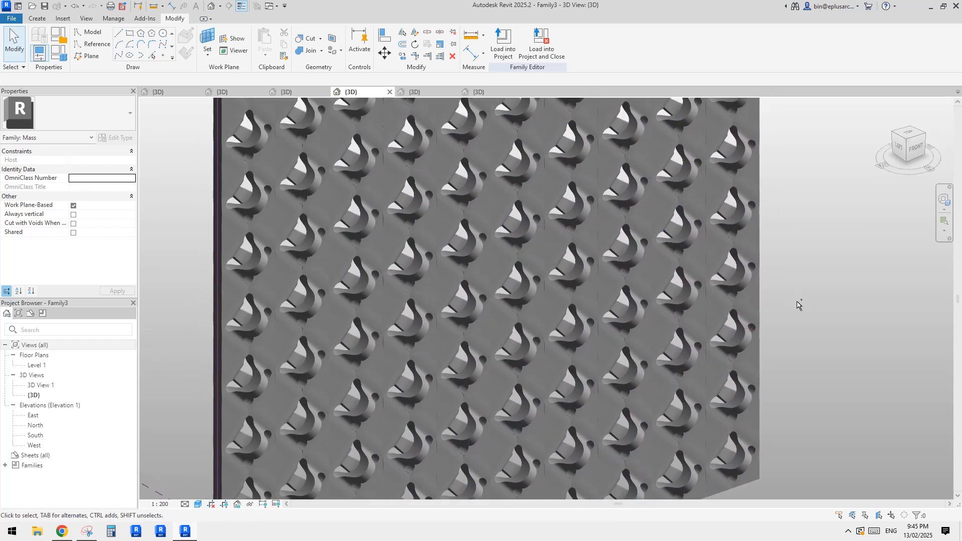